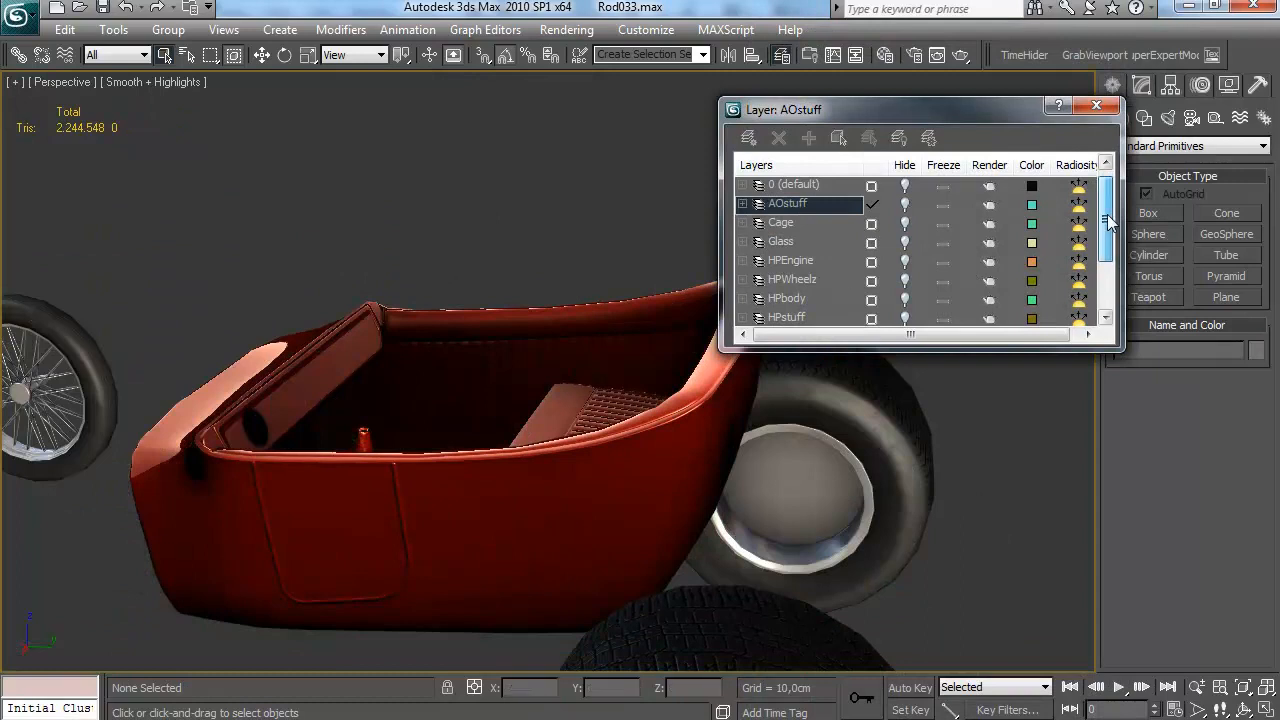
# Show the HPbody layer, hide the LPBody layer and select the high-poly car body
pyautogui.click(906, 281)
pyautogui.moveTo(522, 260); pyautogui.dragTo(602, 335)
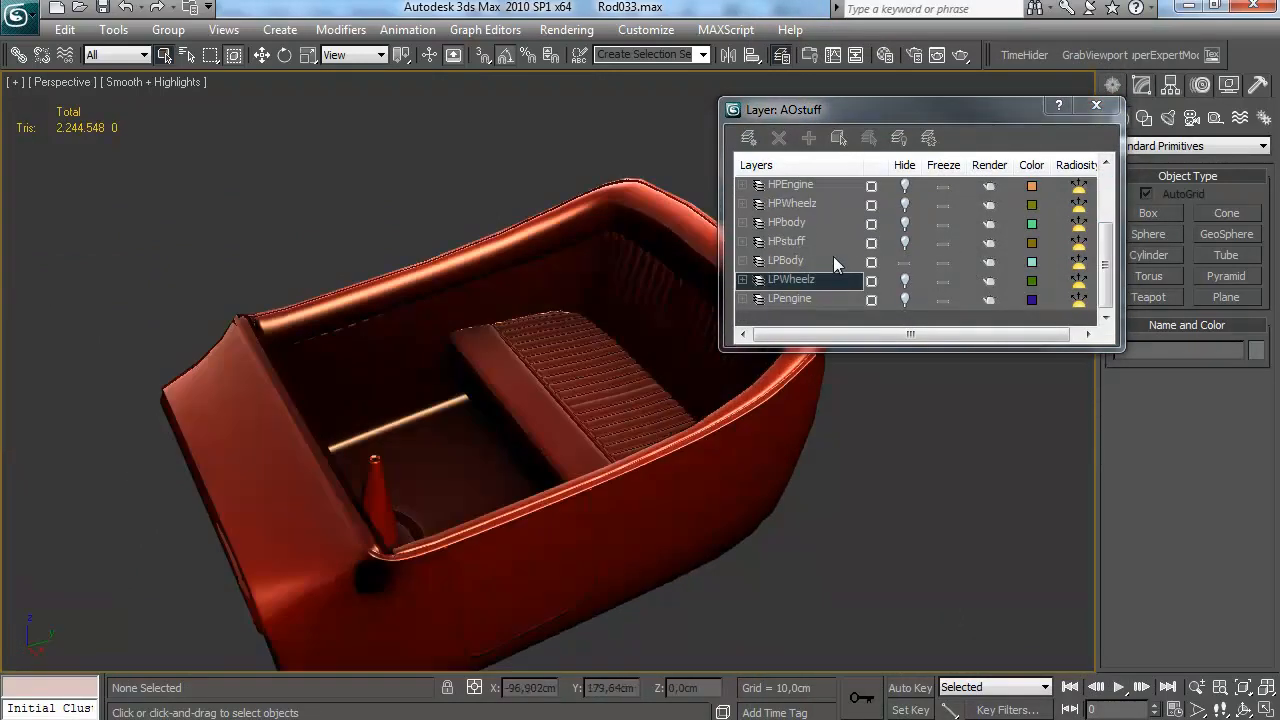
pyautogui.click(905, 224)
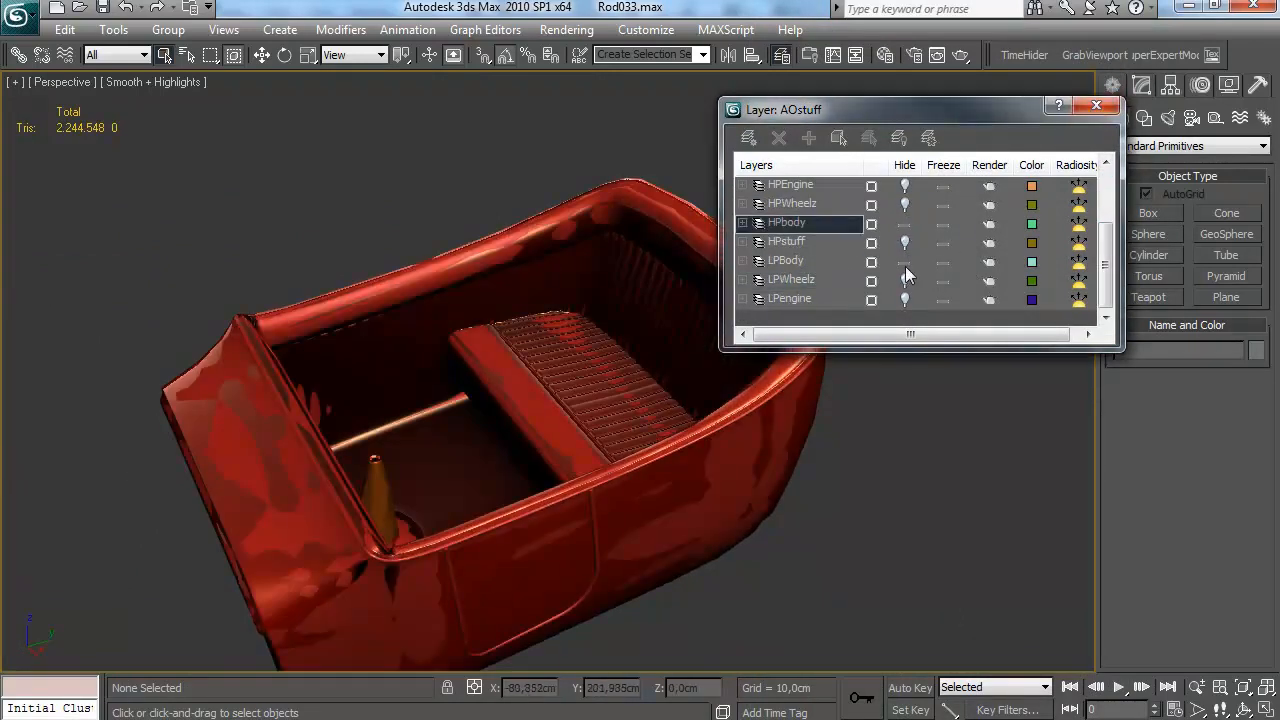
pyautogui.click(906, 265)
pyautogui.press('Escape')
pyautogui.click(641, 315)
pyautogui.moveTo(778, 287); pyautogui.dragTo(593, 280)
# Turn the unused 18 - Default material into a Multi/Sub-Object material with three sub-materials
pyautogui.press('m')
pyautogui.click(1043, 215)
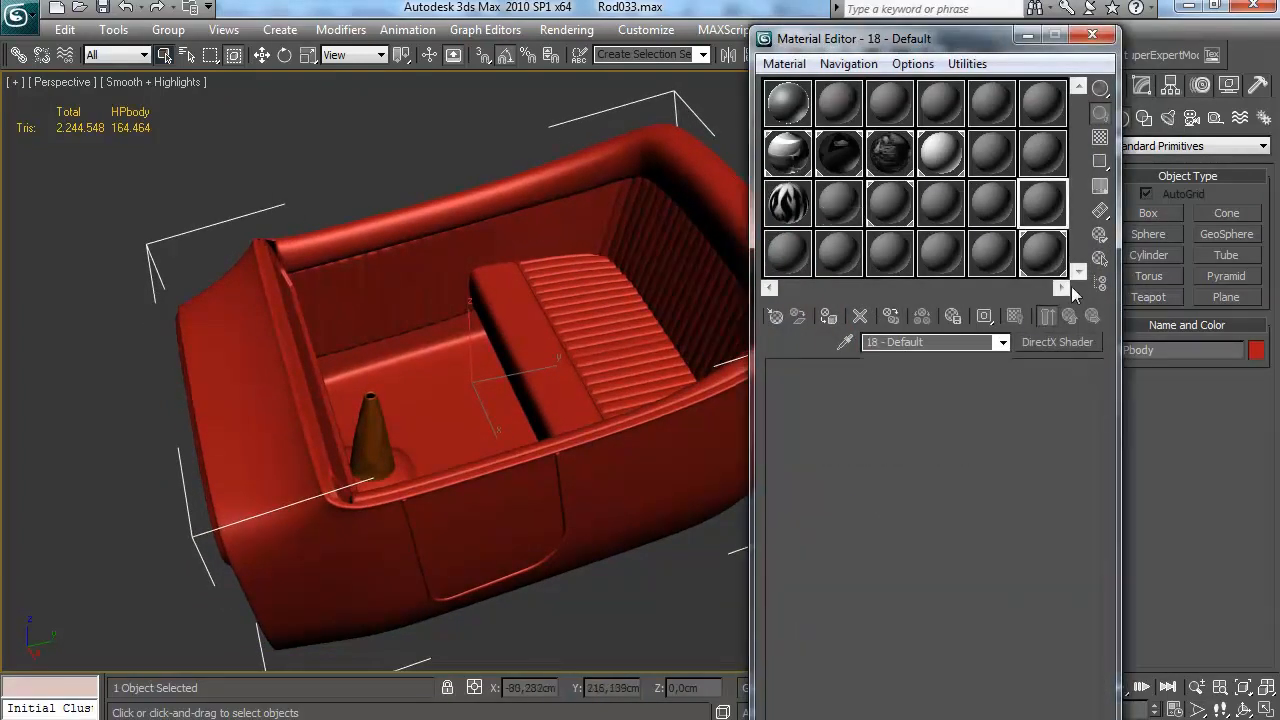
pyautogui.click(1057, 343)
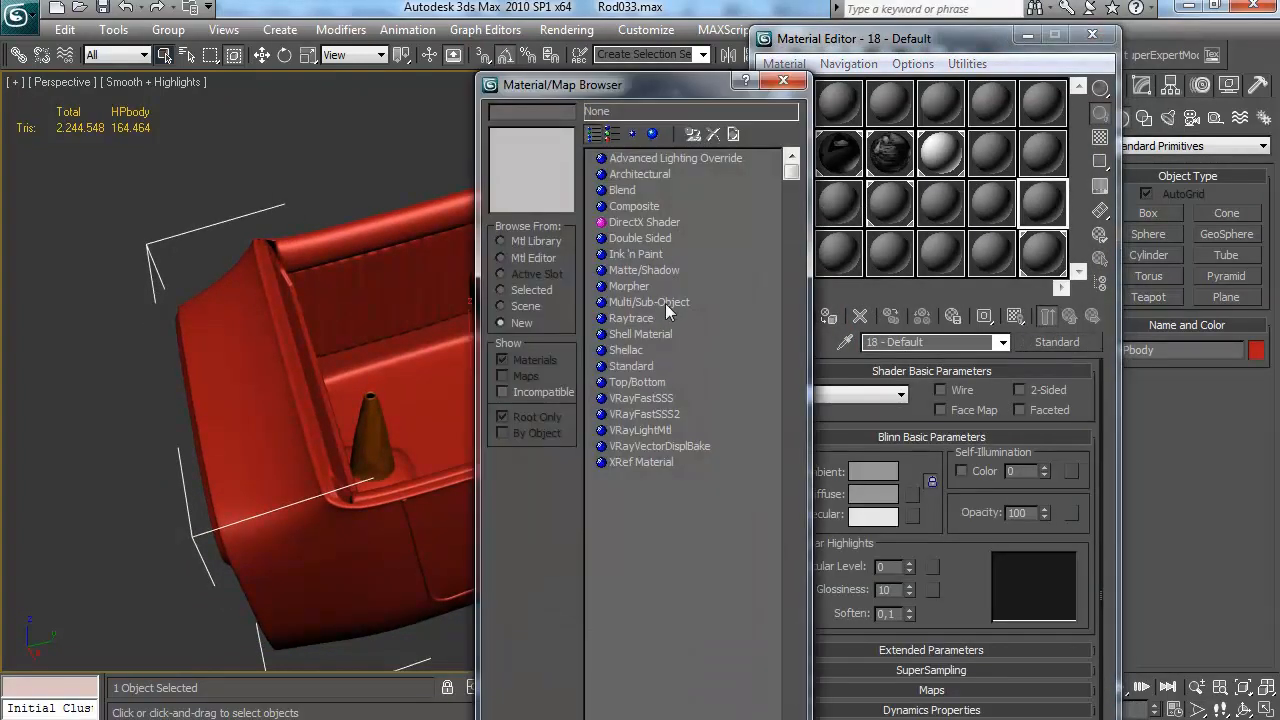
pyautogui.doubleClick(650, 302)
pyautogui.click(894, 408)
pyautogui.click(1013, 398)
pyautogui.click(1013, 398)
pyautogui.click(1013, 398)
pyautogui.click(1013, 398)
pyautogui.click(1013, 398)
pyautogui.click(1013, 398)
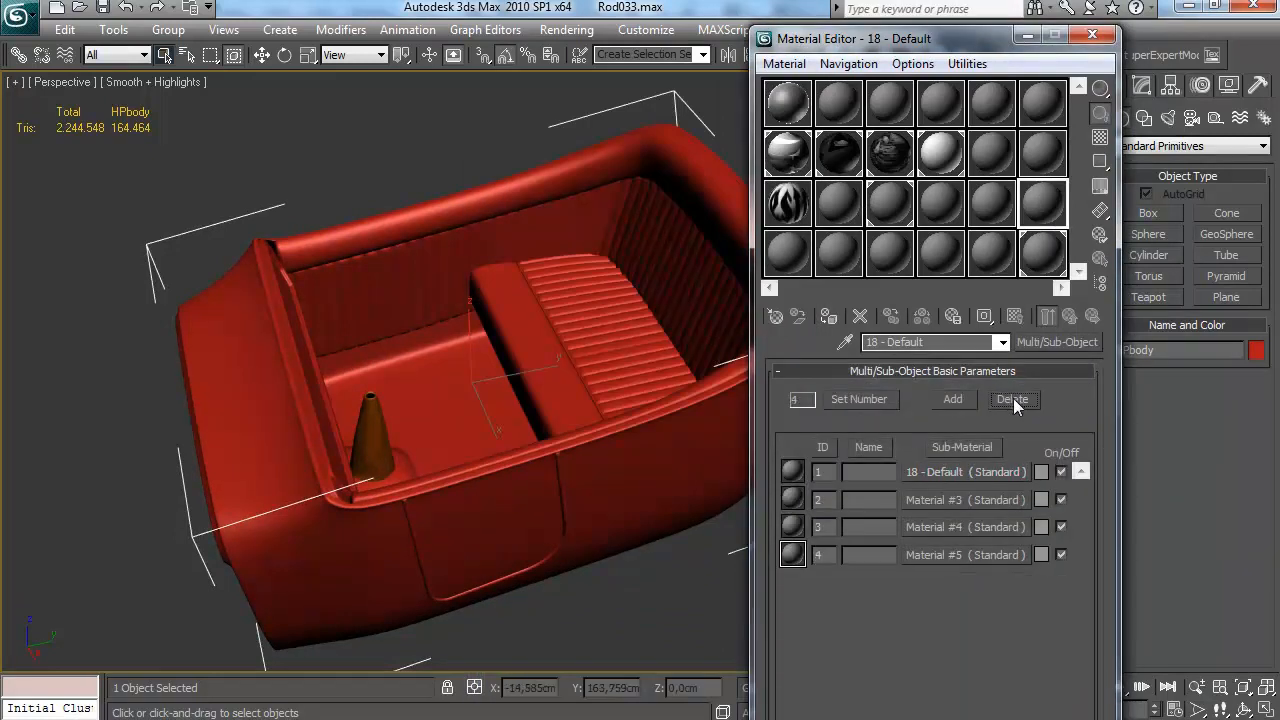
pyautogui.click(1004, 403)
# Set the first sub-material's colour to pure red, RGB 255, 0, 0
pyautogui.click(1042, 473)
pyautogui.moveTo(634, 201); pyautogui.dragTo(786, 202)
pyautogui.moveTo(398, 184); pyautogui.dragTo(399, 116)
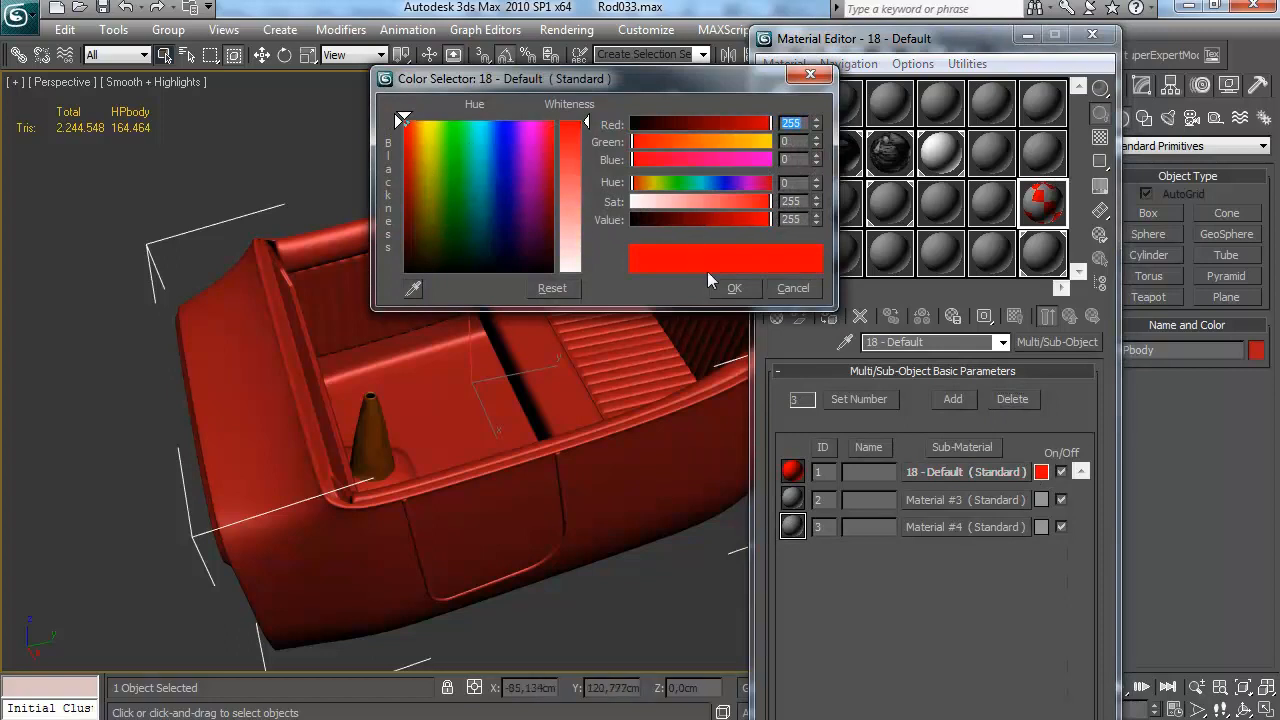
pyautogui.click(734, 288)
# Set the second sub-material's colour to green, RGB 0, 200, 0
pyautogui.click(1043, 500)
pyautogui.click(680, 184)
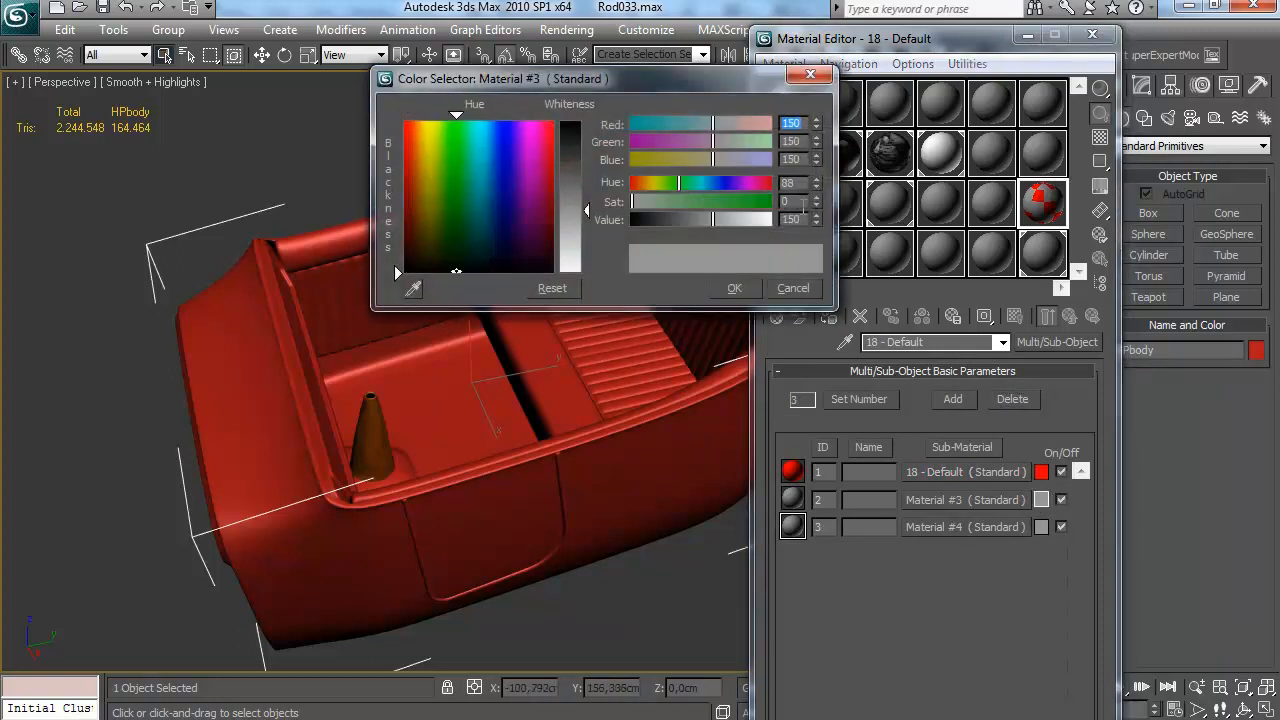
pyautogui.moveTo(802, 124); pyautogui.dragTo(690, 138)
pyautogui.write('0')
pyautogui.press('Tab')
pyautogui.write('200')
pyautogui.press('Tab')
pyautogui.write('0')
pyautogui.press('Tab')
pyautogui.click(755, 288)
# Set the third sub-material's colour to blue, RGB 0, 0, 255
pyautogui.click(1041, 527)
pyautogui.write('0')
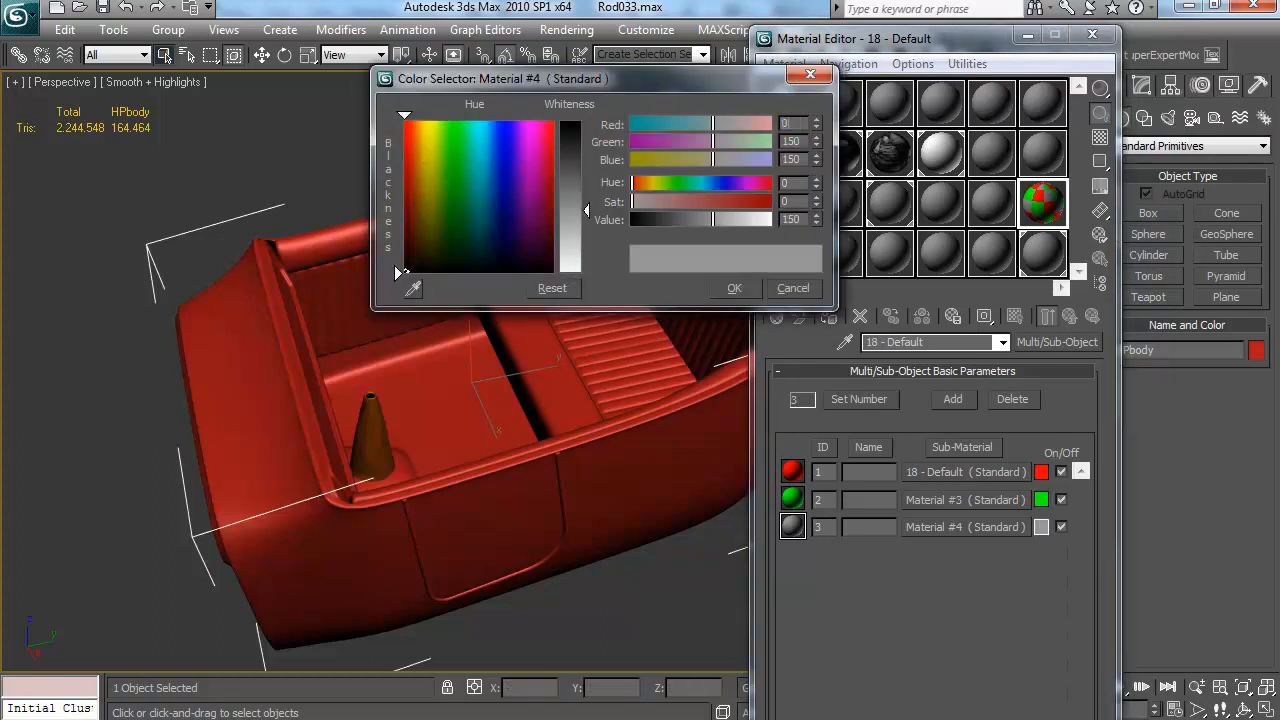
pyautogui.press('Tab')
pyautogui.write('0')
pyautogui.press('Tab')
pyautogui.write('255')
pyautogui.press('Tab')
pyautogui.click(738, 291)
# Close the material editor and enter material ID 1 at the Polygon level of the high-poly body's Editable Poly
pyautogui.moveTo(510, 260); pyautogui.dragTo(462, 262)
pyautogui.moveTo(613, 210); pyautogui.dragTo(555, 288)
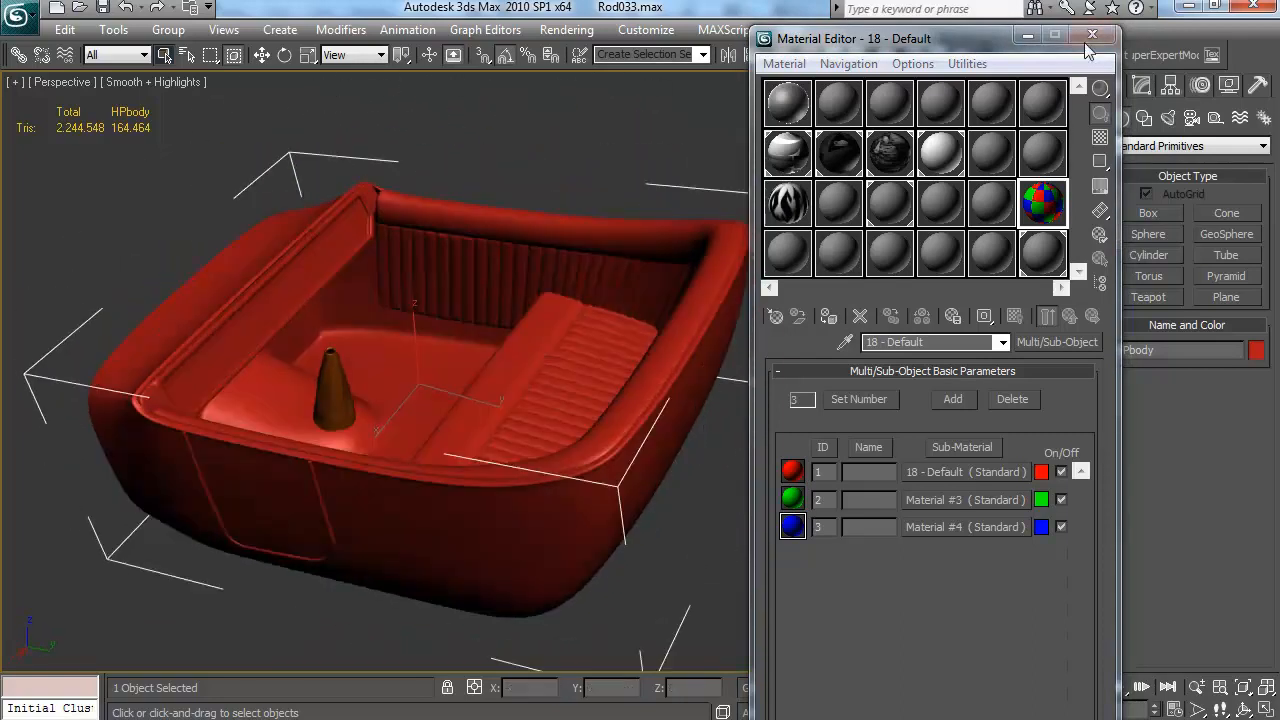
pyautogui.click(1092, 36)
pyautogui.click(1141, 86)
pyautogui.click(1160, 198)
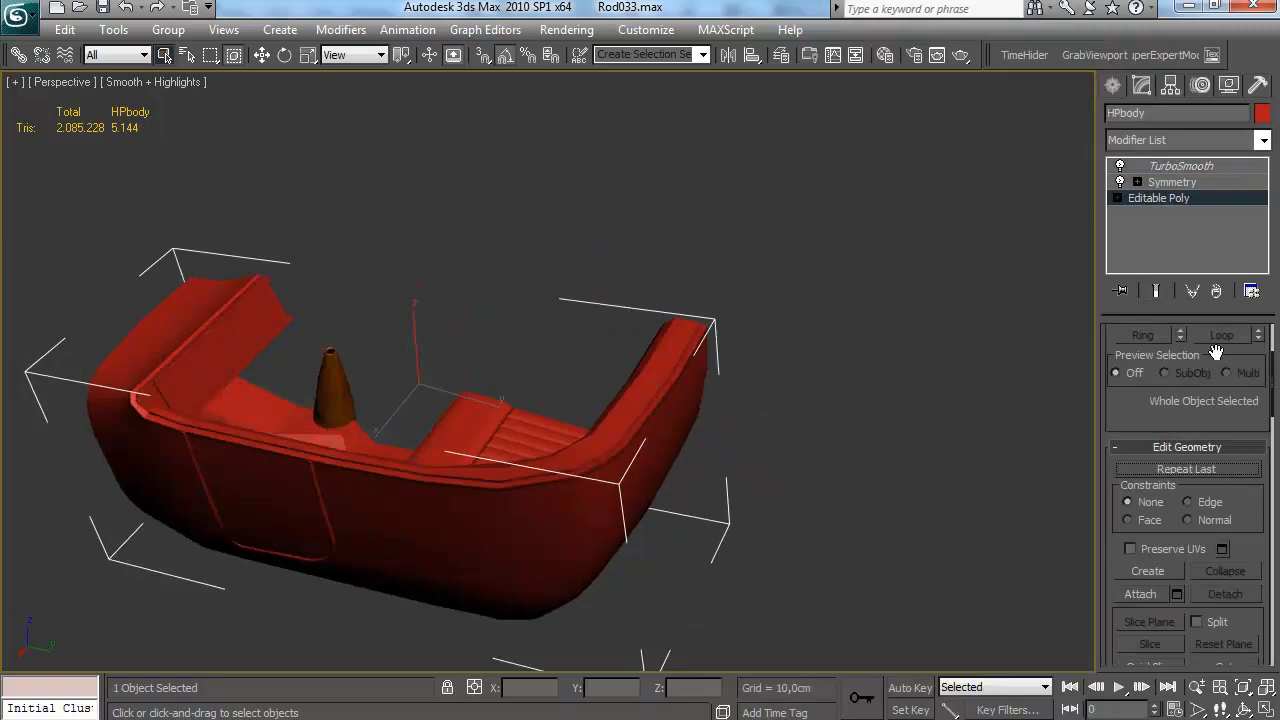
pyautogui.click(1157, 262)
pyautogui.moveTo(1261, 234); pyautogui.dragTo(1261, 256)
pyautogui.click(1158, 263)
pyautogui.scroll(-2, 1200, 345)
pyautogui.moveTo(727, 428); pyautogui.dragTo(733, 344)
pyautogui.scroll(-10, 1217, 503)
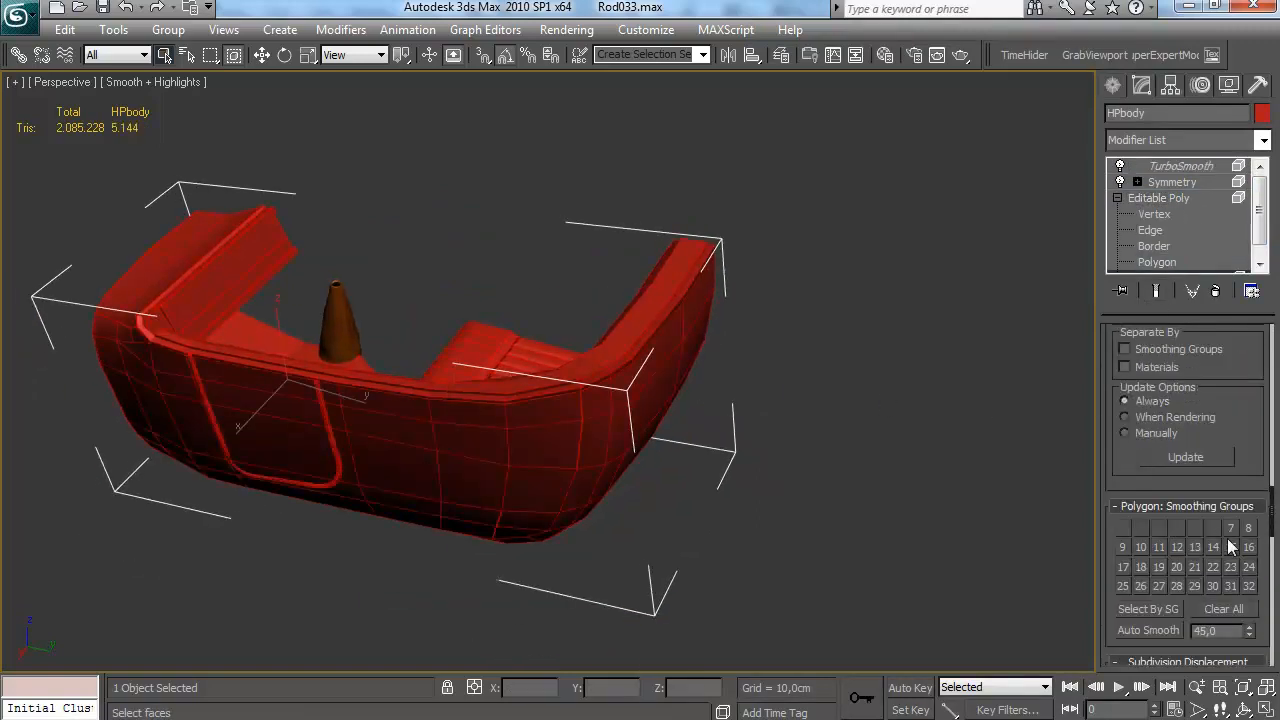
pyautogui.scroll(3, 1220, 434)
pyautogui.scroll(2, 1226, 430)
pyautogui.write('1')
pyautogui.press('Return')
# Leave polygon editing, assign the red, green and blue Multi/Sub-Object material to the high-poly body and close the material editor
pyautogui.click(605, 158)
pyautogui.moveTo(605, 158); pyautogui.dragTo(830, 335)
pyautogui.click(391, 374)
pyautogui.keyDown('ctrl'); pyautogui.click(396, 291); pyautogui.keyUp('ctrl')
pyautogui.moveTo(396, 291); pyautogui.dragTo(1035, 402)
pyautogui.click(613, 233)
pyautogui.click(1112, 86)
pyautogui.moveTo(500, 340); pyautogui.dragTo(807, 403)
pyautogui.press('m')
pyautogui.click(828, 316)
pyautogui.click(484, 155)
pyautogui.moveTo(474, 185); pyautogui.dragTo(655, 345)
pyautogui.click(1092, 35)
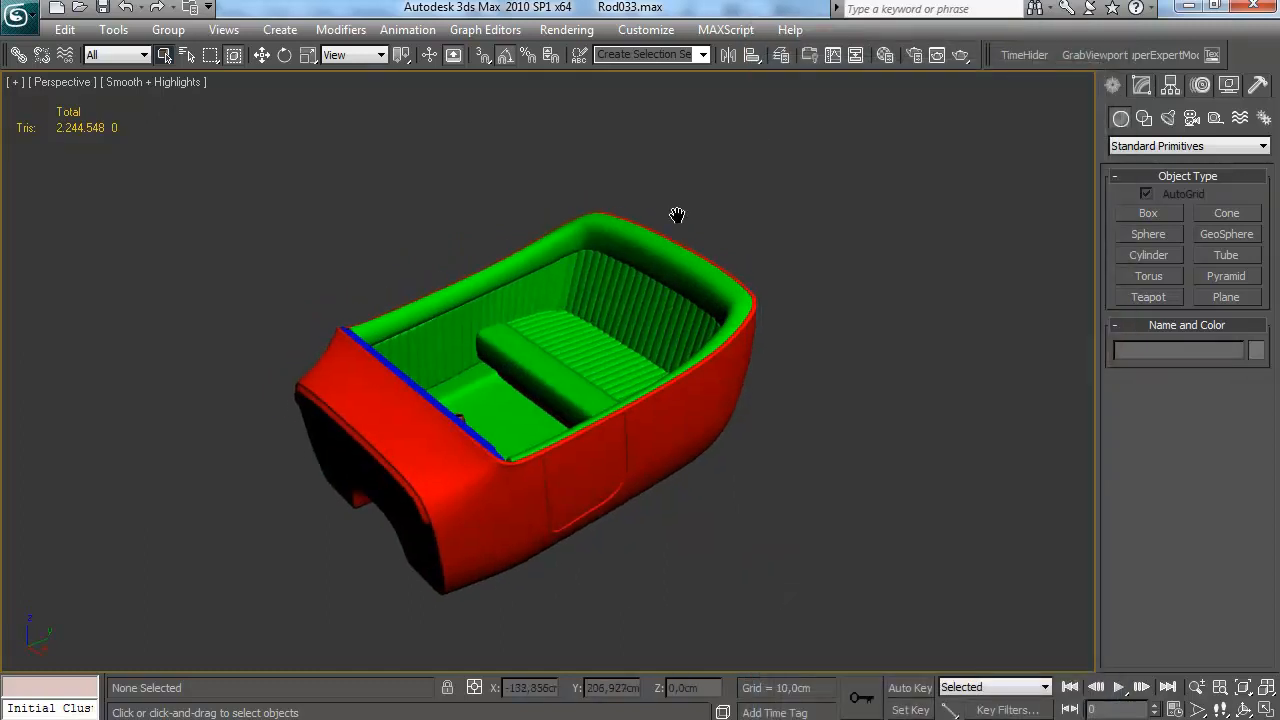
# Show the LPBody layer alongside the HPbody layer and select the LowpolyBody object for modifying
pyautogui.click(786, 55)
pyautogui.click(1104, 270)
pyautogui.click(912, 262)
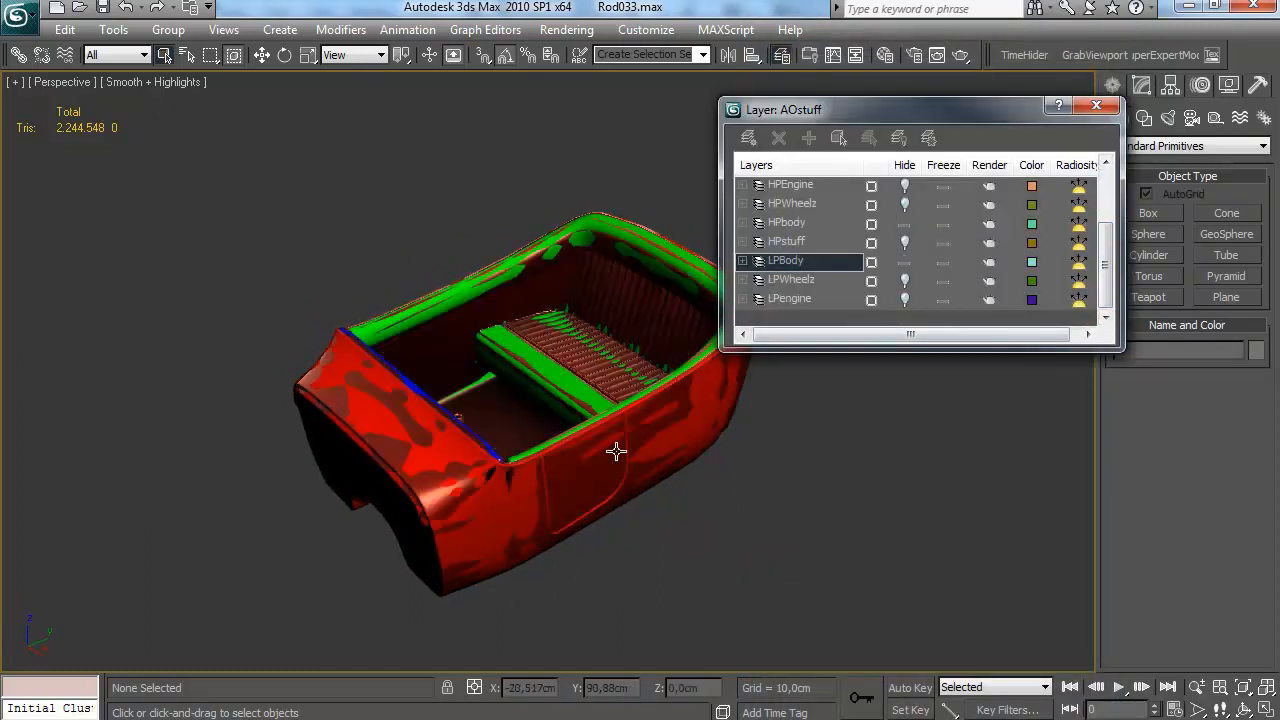
pyautogui.click(601, 470)
pyautogui.click(1096, 105)
pyautogui.click(1142, 85)
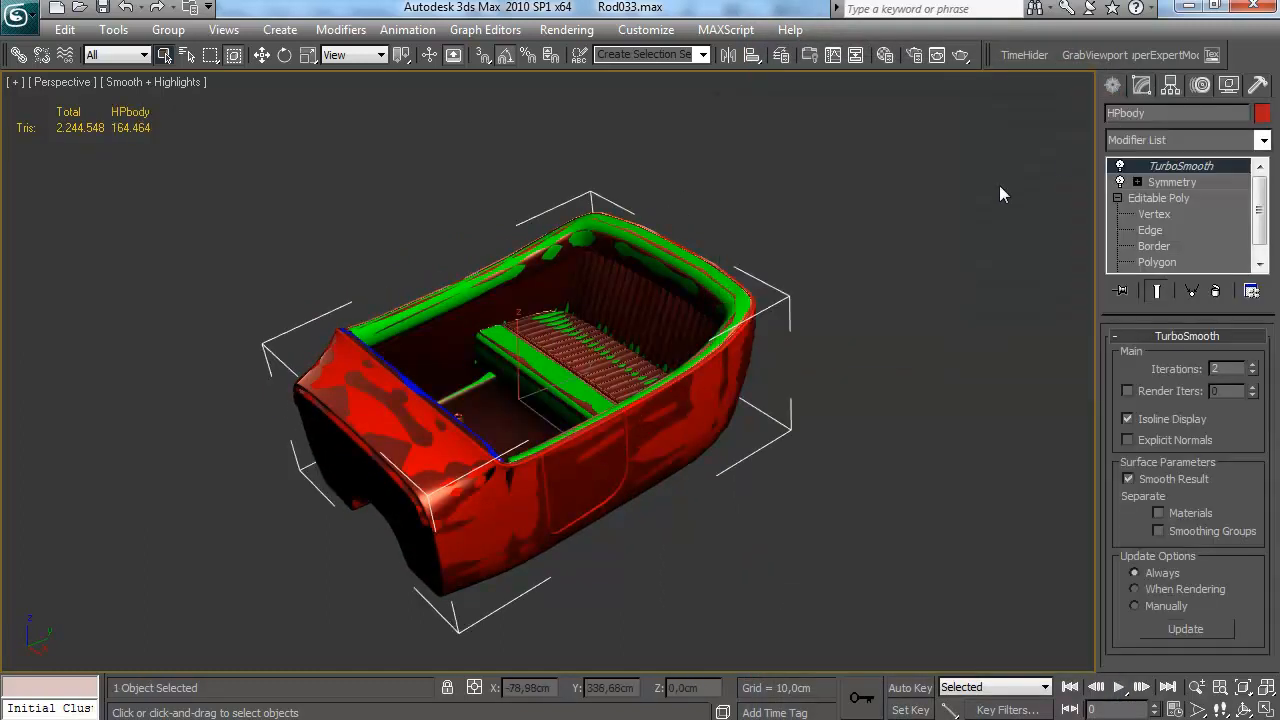
pyautogui.click(580, 484)
pyautogui.scroll(5, 715, 382)
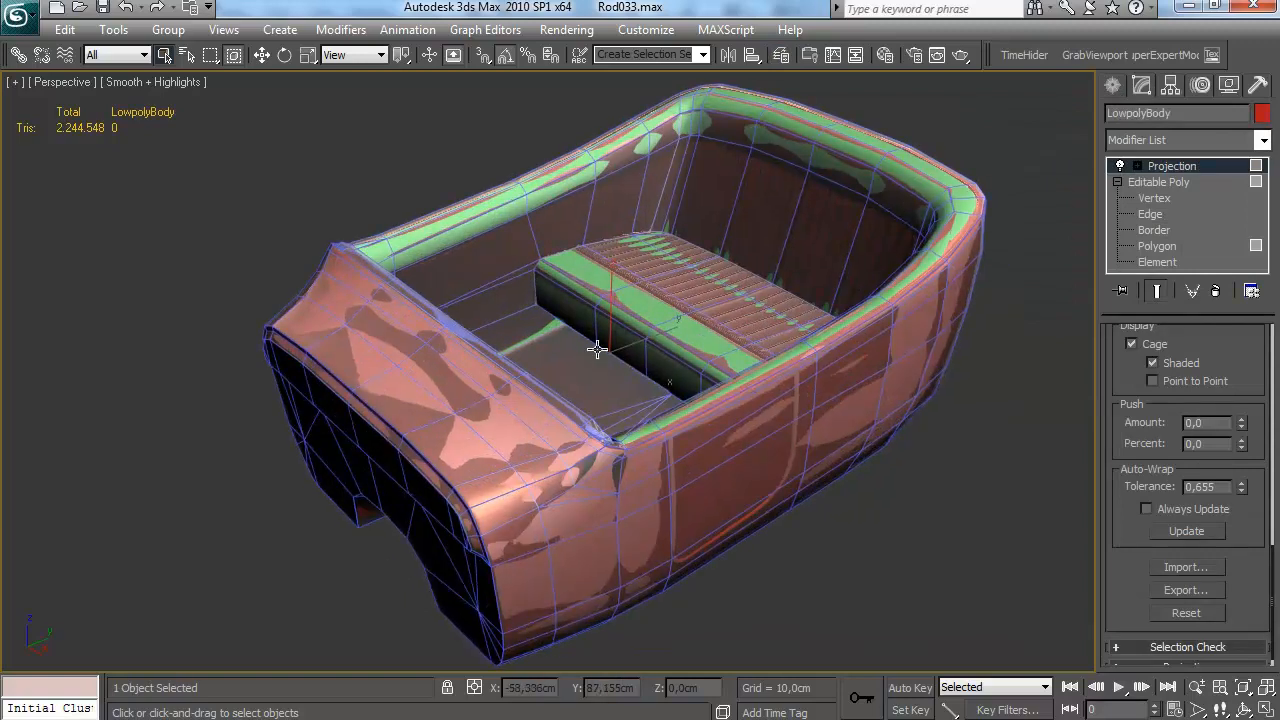
# Open Render To Texture for LowpolyBody and enable projection mapping through its Projection modifier
pyautogui.press('0')
pyautogui.scroll(3, 808, 254)
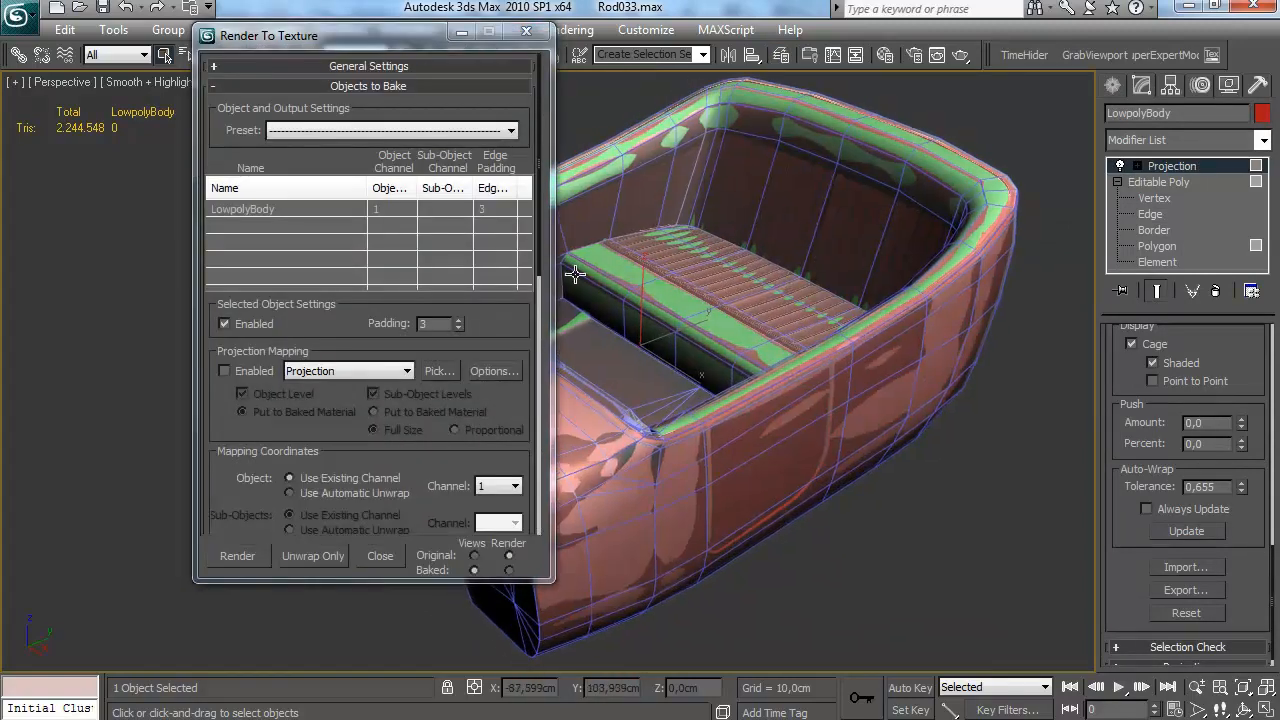
pyautogui.scroll(-1, 425, 346)
pyautogui.click(254, 340)
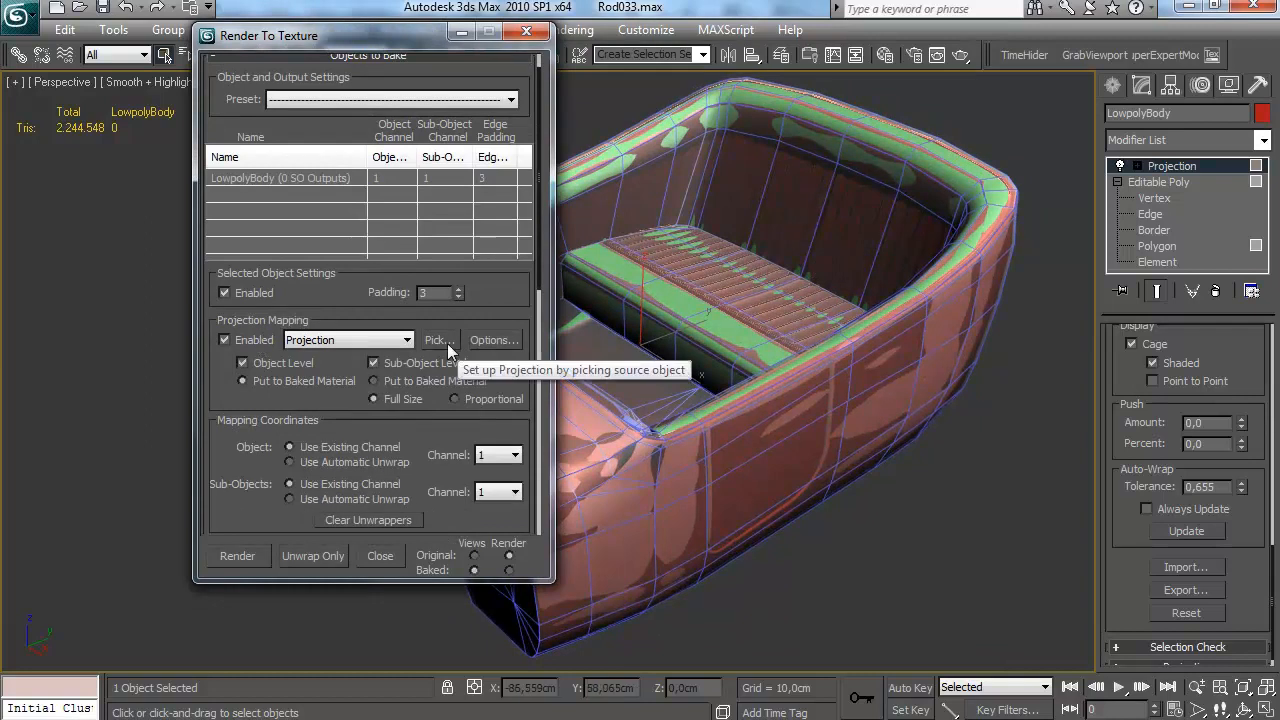
pyautogui.scroll(5, 1230, 588)
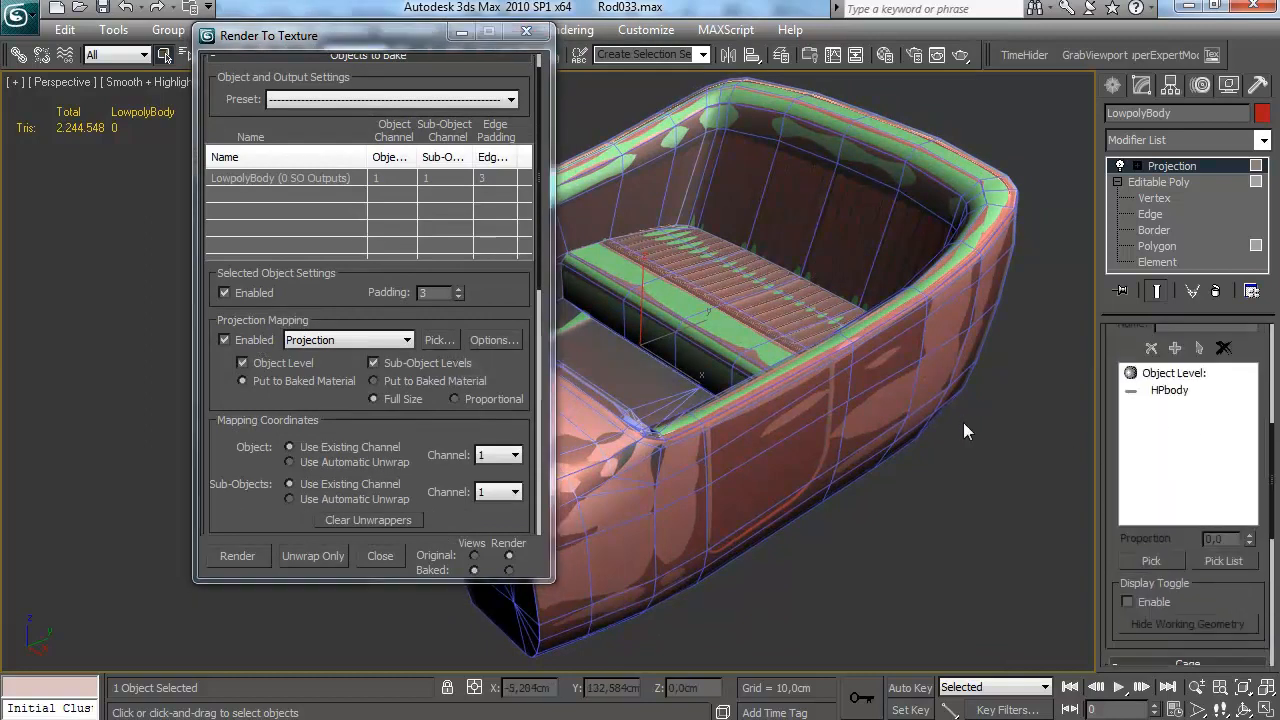
# Add a DiffuseMap output element sized 1024x1024 and render it to texture
pyautogui.scroll(-8, 370, 400)
pyautogui.click(292, 451)
pyautogui.doubleClick(605, 310)
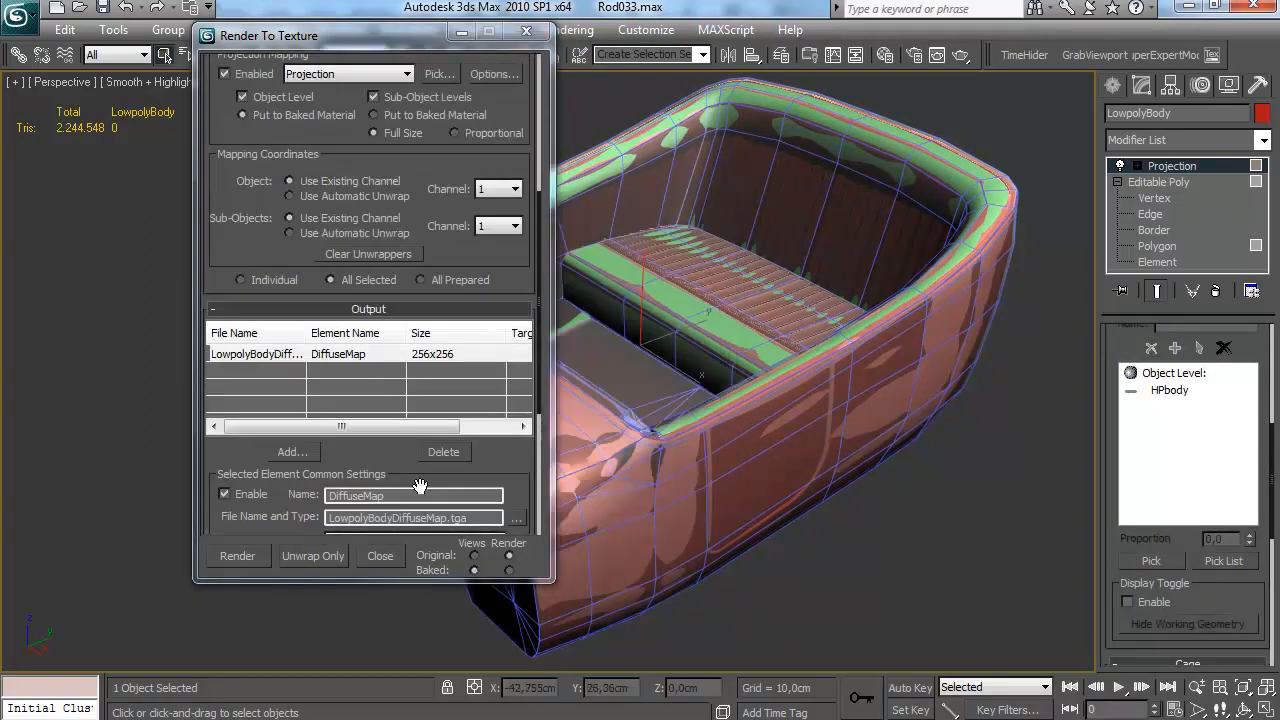
pyautogui.scroll(-6, 470, 278)
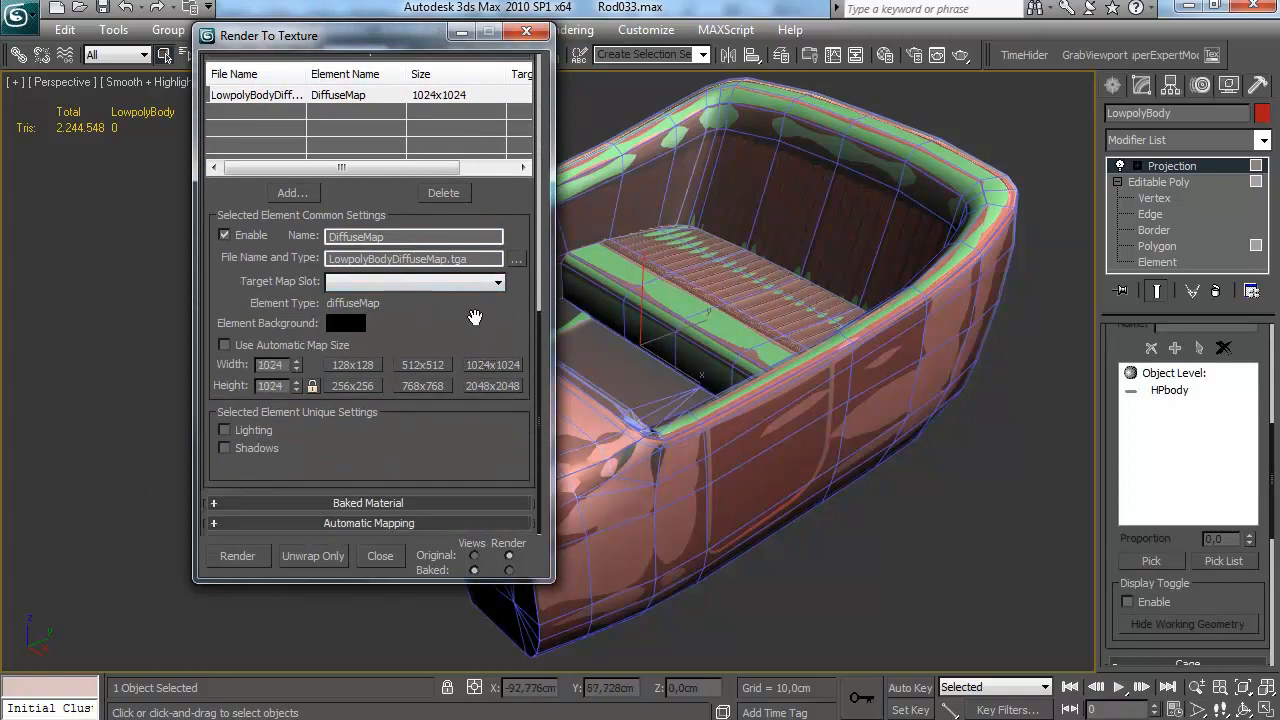
pyautogui.scroll(6, 459, 331)
pyautogui.scroll(-4, 365, 472)
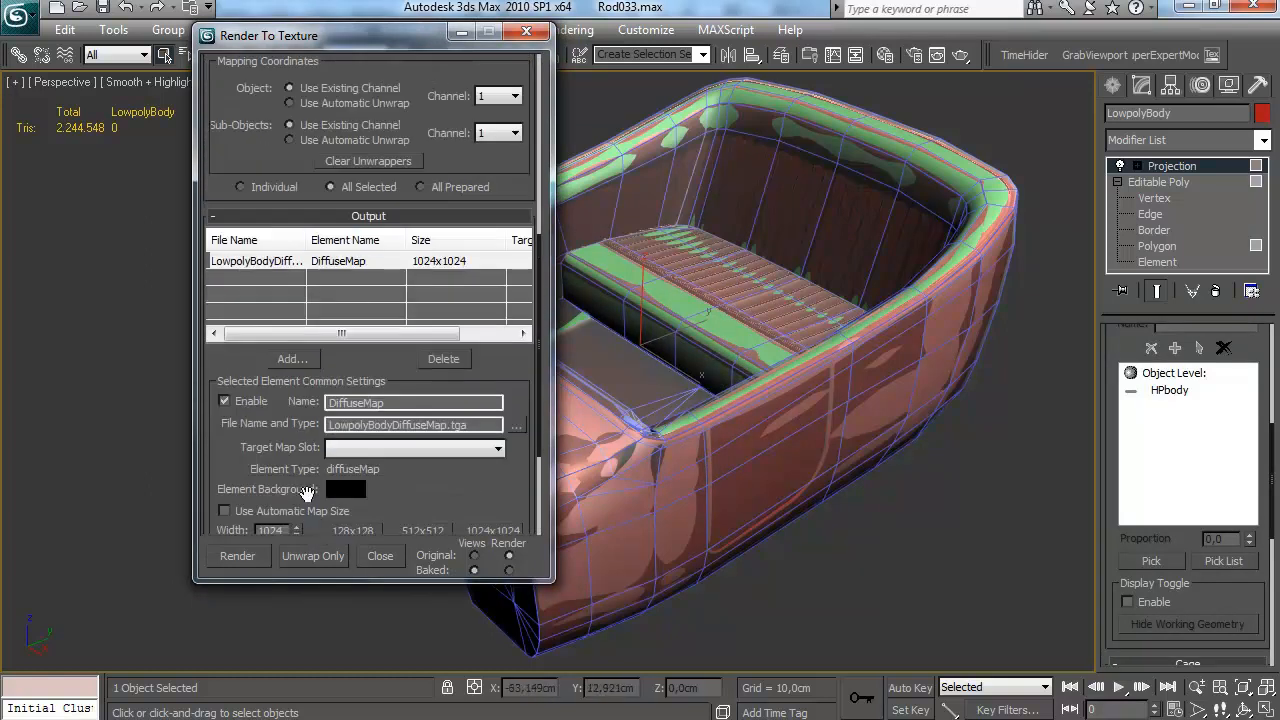
pyautogui.click(237, 556)
pyautogui.click(907, 540)
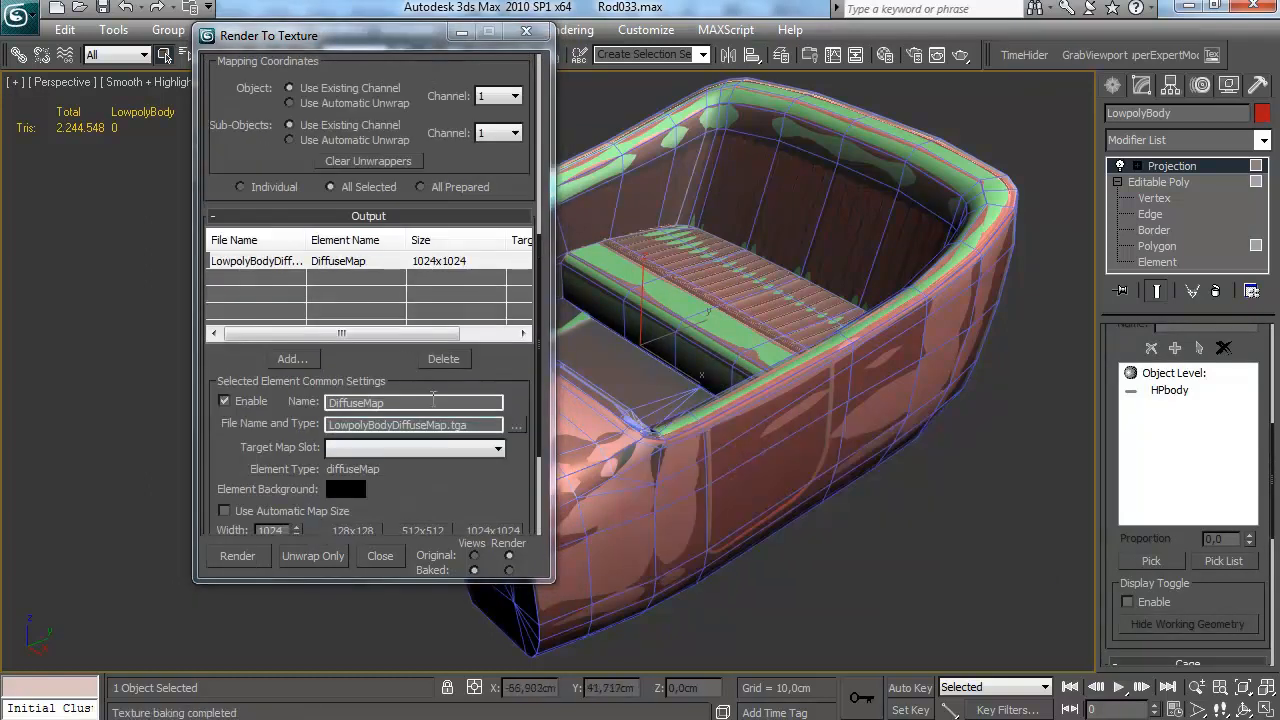
# Set the DiffuseMap element's output file location to the folder P:\3D\WIP\Brutal Ride\img
pyautogui.scroll(-1, 445, 377)
pyautogui.moveTo(372, 351); pyautogui.dragTo(390, 323)
pyautogui.click(514, 388)
pyautogui.click(530, 104)
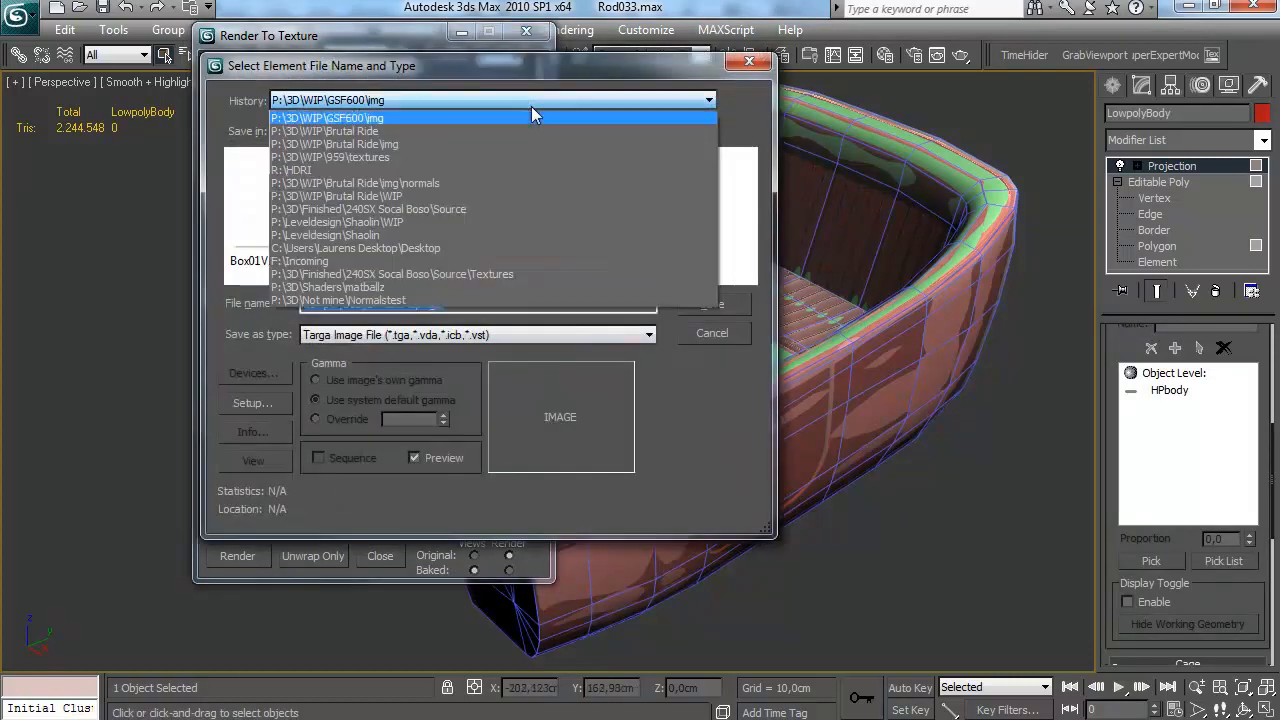
pyautogui.click(484, 155)
pyautogui.click(517, 101)
pyautogui.click(450, 115)
pyautogui.click(718, 304)
pyautogui.click(655, 405)
pyautogui.scroll(-1, 503, 415)
# Cancel overwriting the existing ambient occlusion file, bake the low-poly body's DiffuseMap again and close the rendered image
pyautogui.click(237, 555)
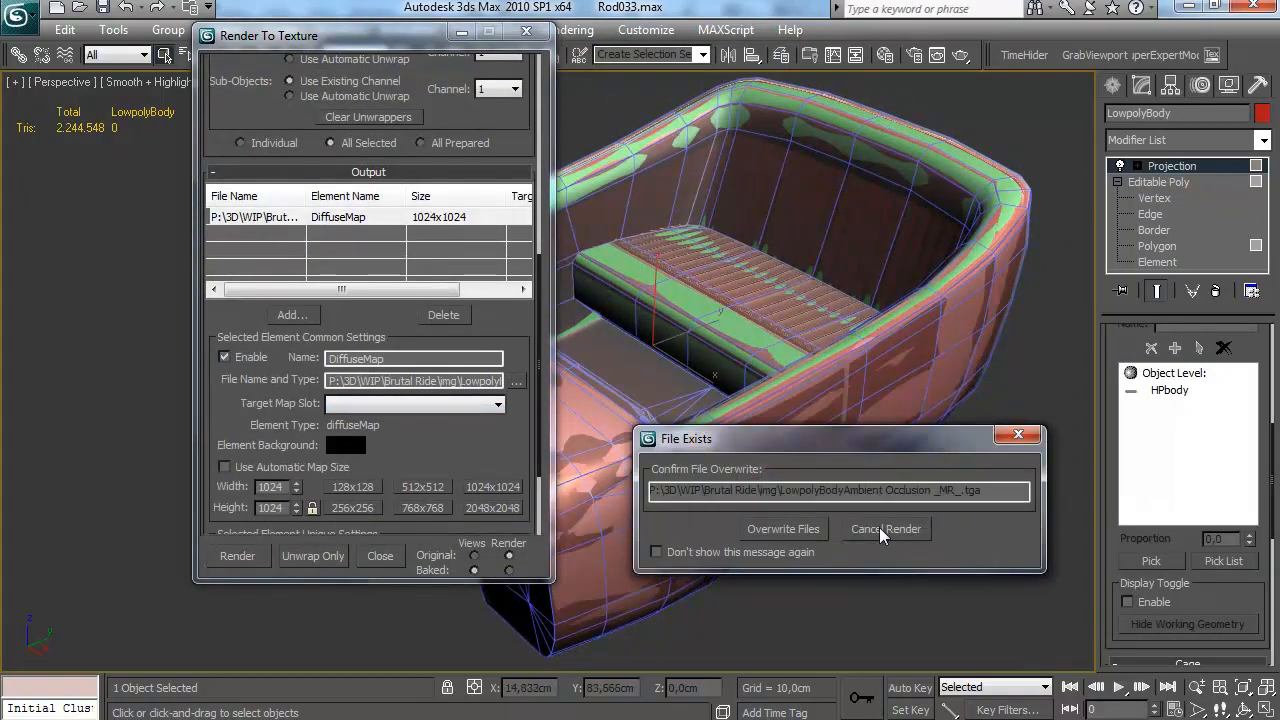
pyautogui.click(879, 528)
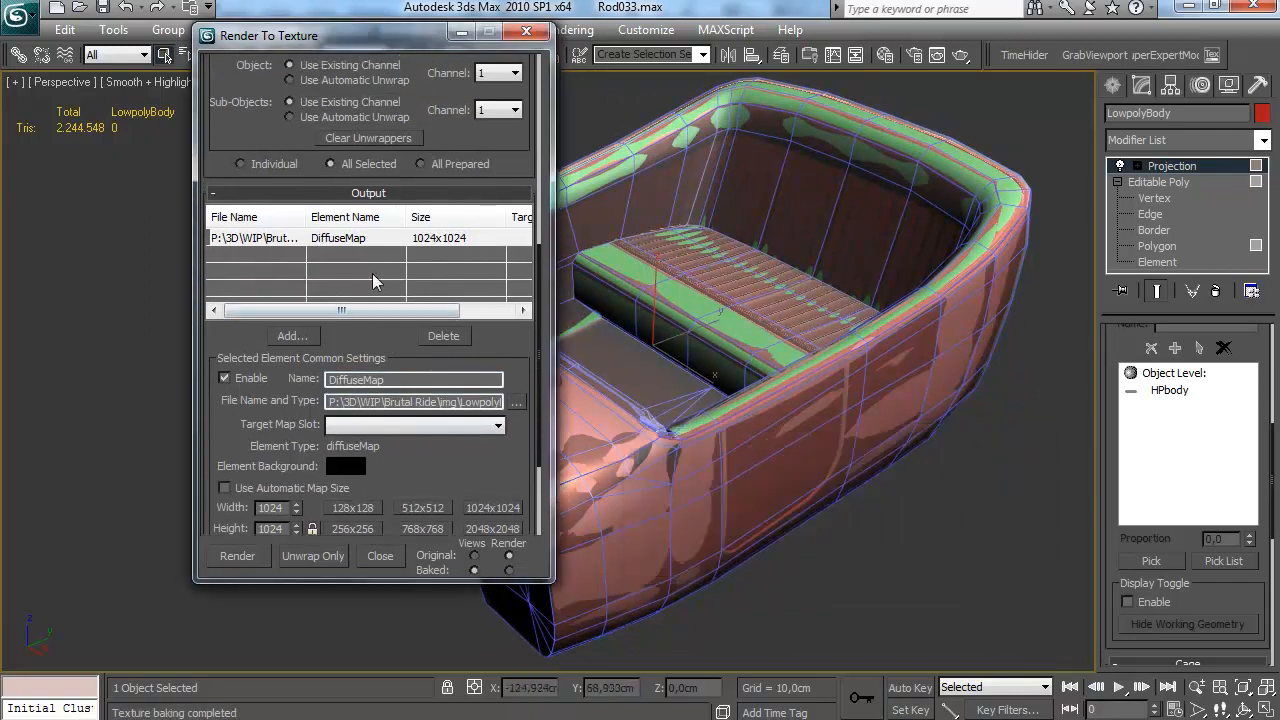
pyautogui.moveTo(434, 469); pyautogui.dragTo(435, 409)
pyautogui.moveTo(481, 277); pyautogui.dragTo(396, 311)
pyautogui.click(237, 556)
pyautogui.click(879, 528)
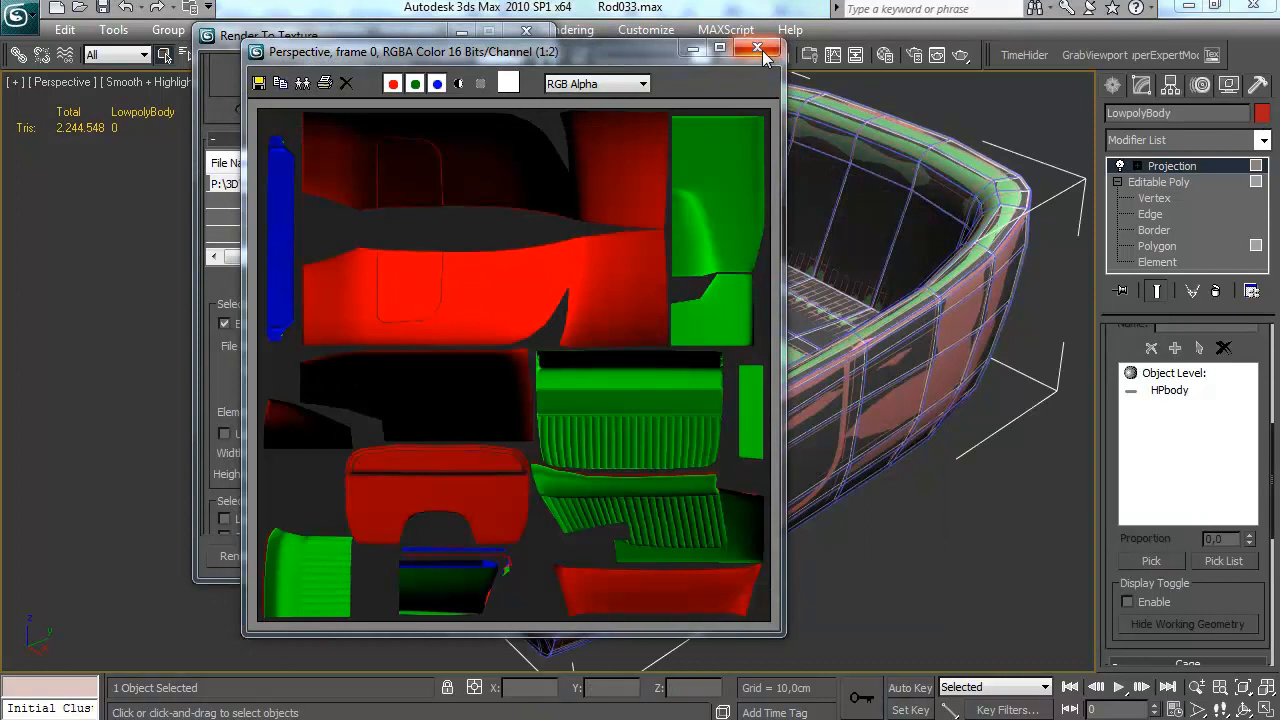
pyautogui.click(761, 50)
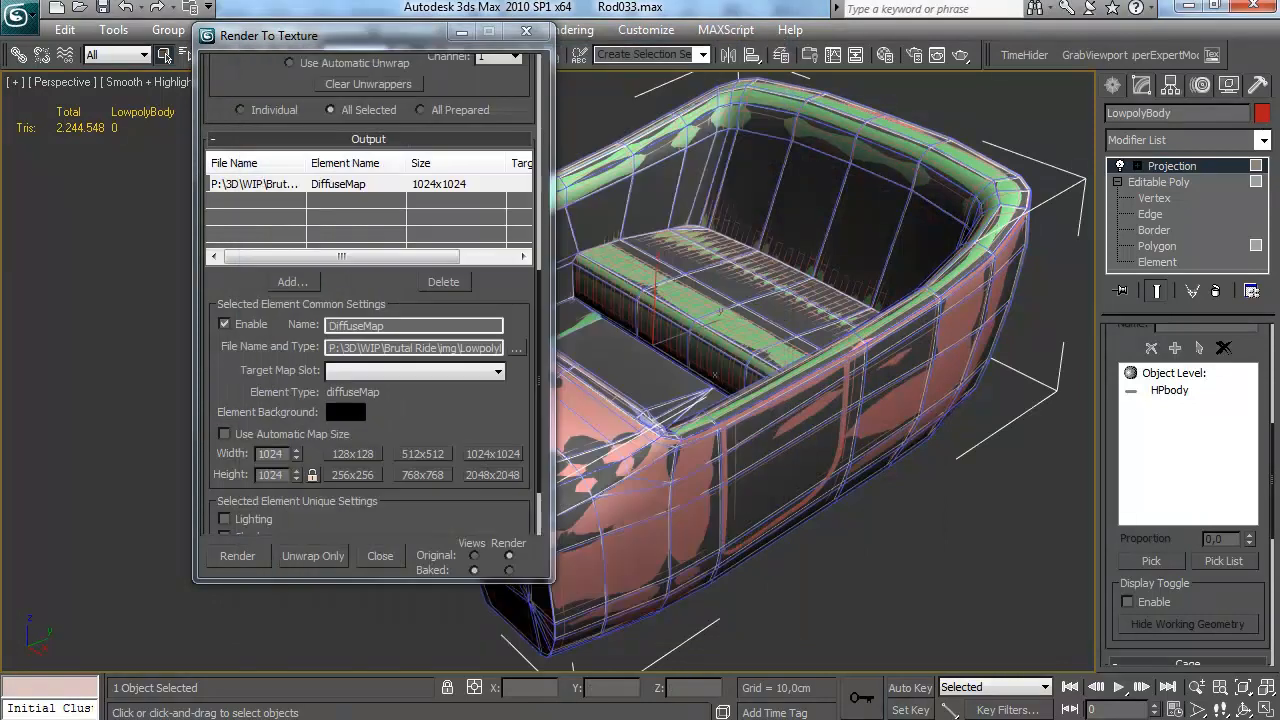
# Open the baked LowpolyBodyDiffuseMap.tga from the Brutal Ride img folder in Photoshop and inspect its colour areas
pyautogui.click(137, 630)
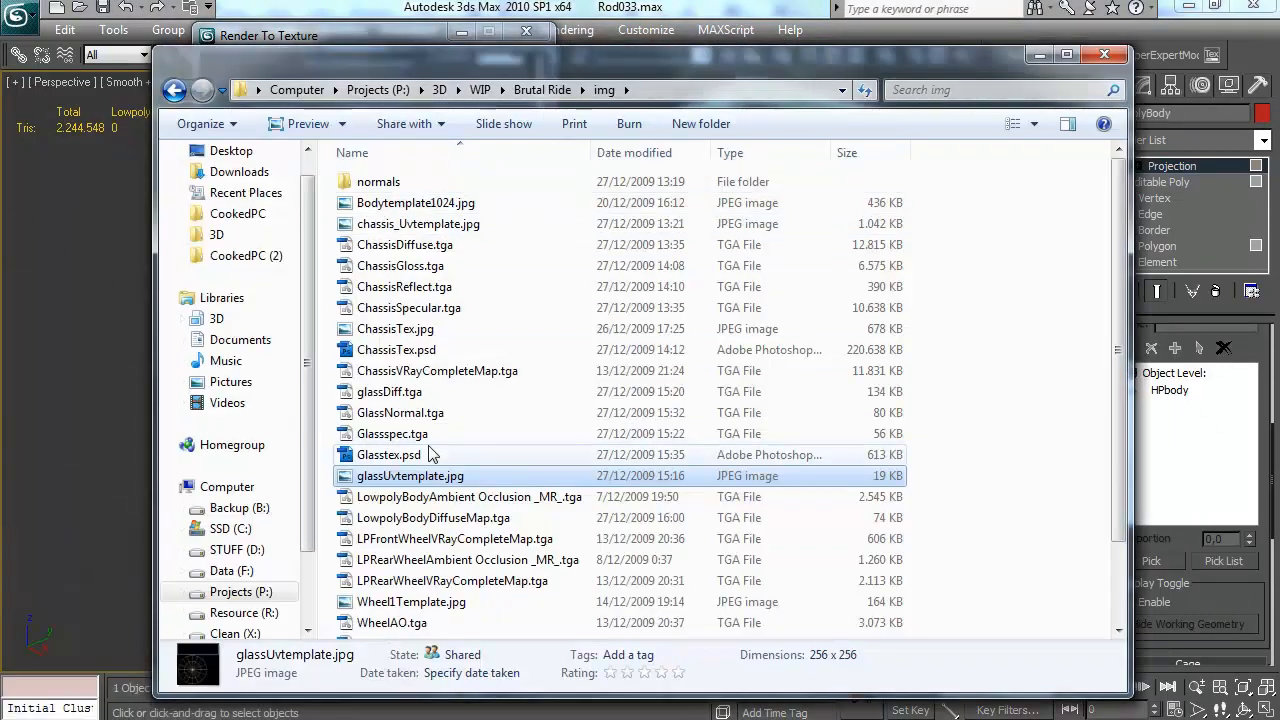
pyautogui.click(440, 525)
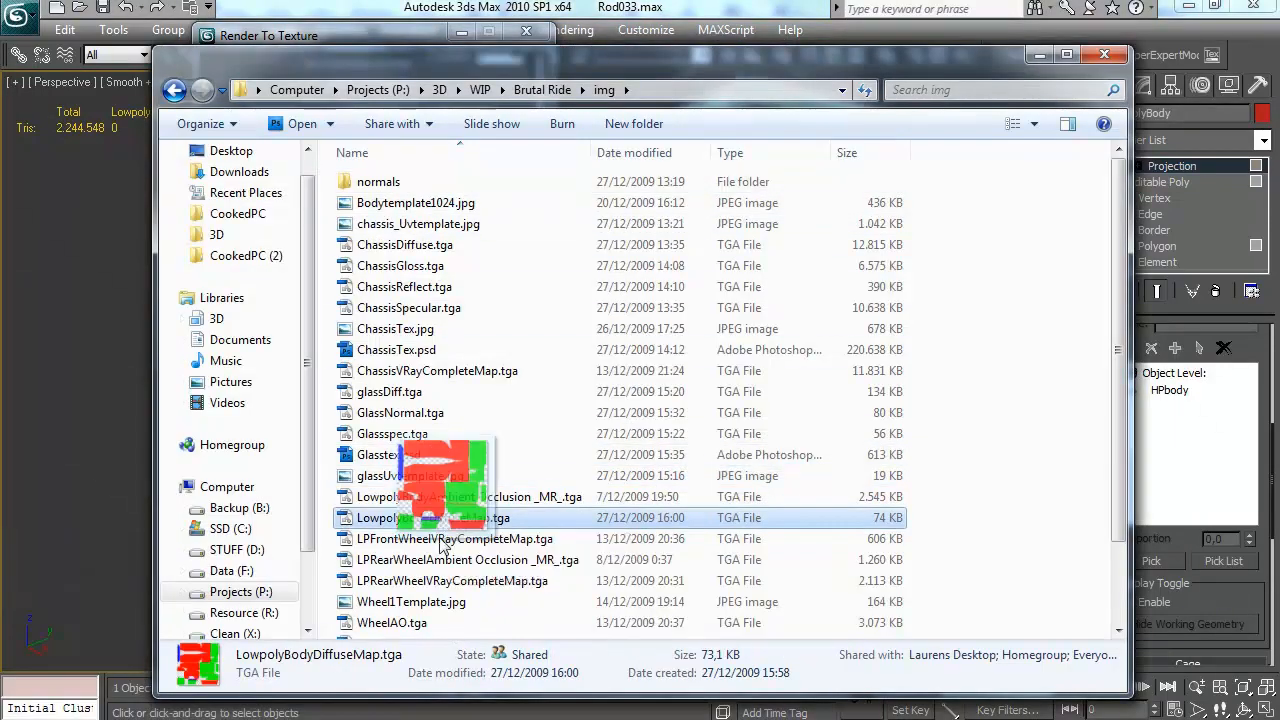
pyautogui.doubleClick(450, 524)
pyautogui.hotkey('ctrl', '+')
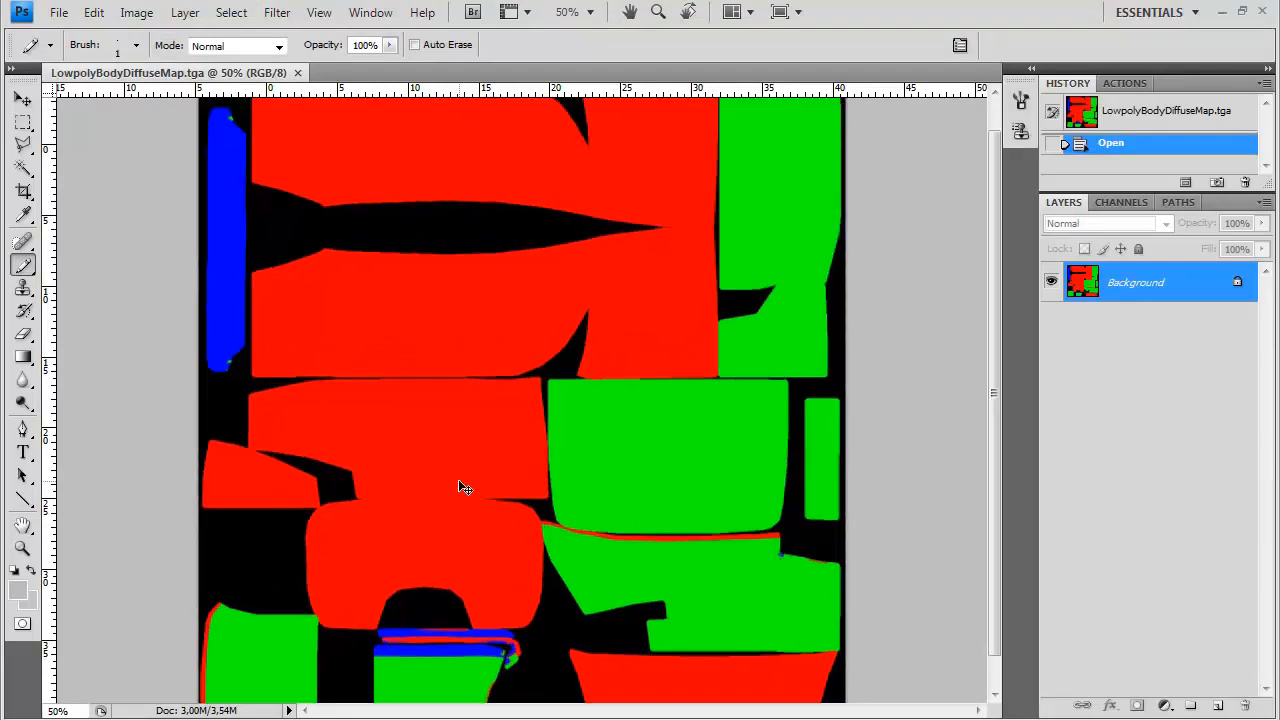
pyautogui.moveTo(392, 640); pyautogui.dragTo(418, 462)
pyautogui.moveTo(494, 206)
pyautogui.mouseDown()
pyautogui.moveTo(483, 400)
pyautogui.moveTo(526, 508)
pyautogui.mouseUp()
pyautogui.moveTo(378, 188); pyautogui.dragTo(440, 493)
pyautogui.hotkey('ctrl', '-')
pyautogui.hotkey('ctrl', '-')
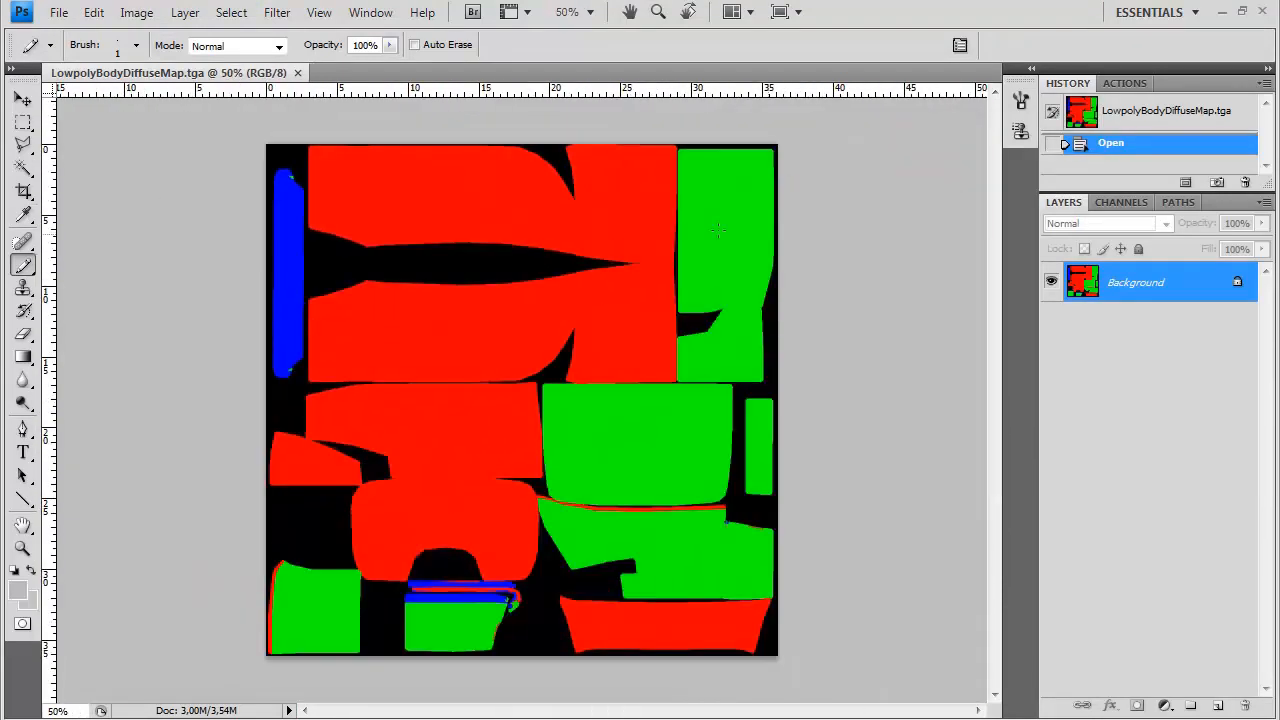
# Switch to the file explorer, open the normals subfolder and look at the low-poly body's normal map
pyautogui.click(143, 689)
pyautogui.doubleClick(449, 180)
pyautogui.click(835, 425)
pyautogui.scroll(5, 835, 425)
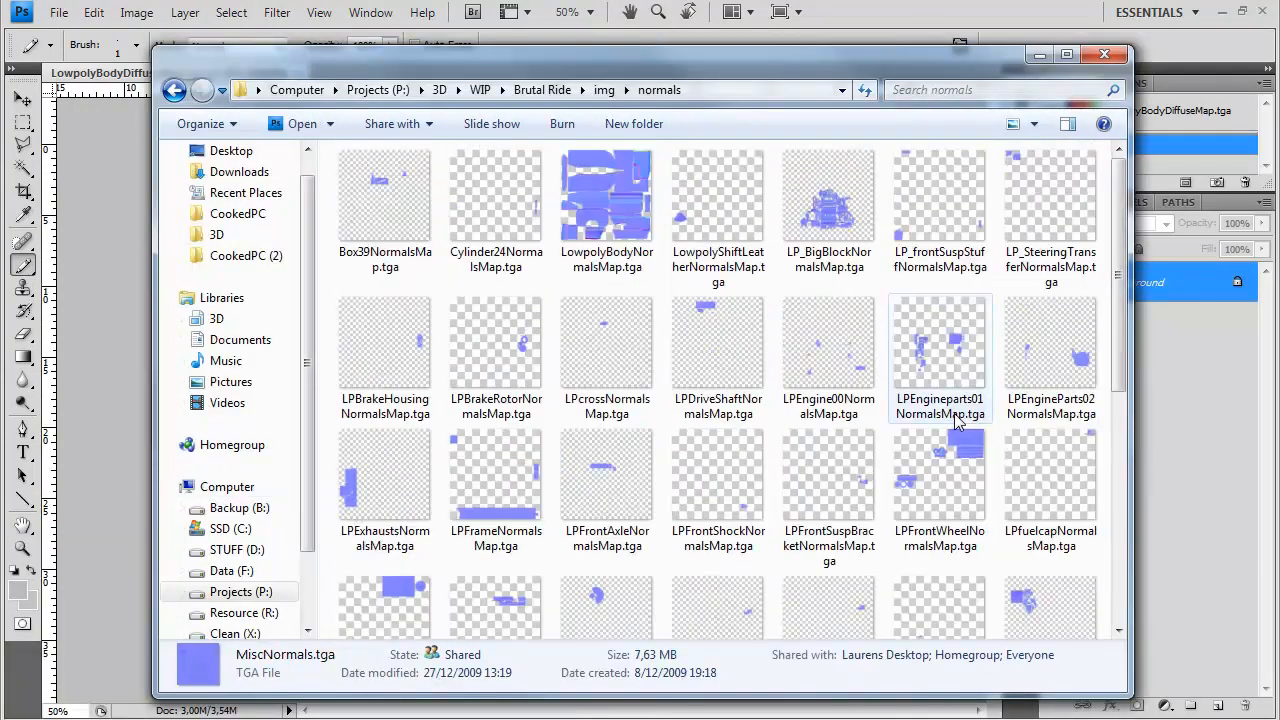
pyautogui.click(617, 185)
pyautogui.moveTo(617, 185); pyautogui.dragTo(172, 286)
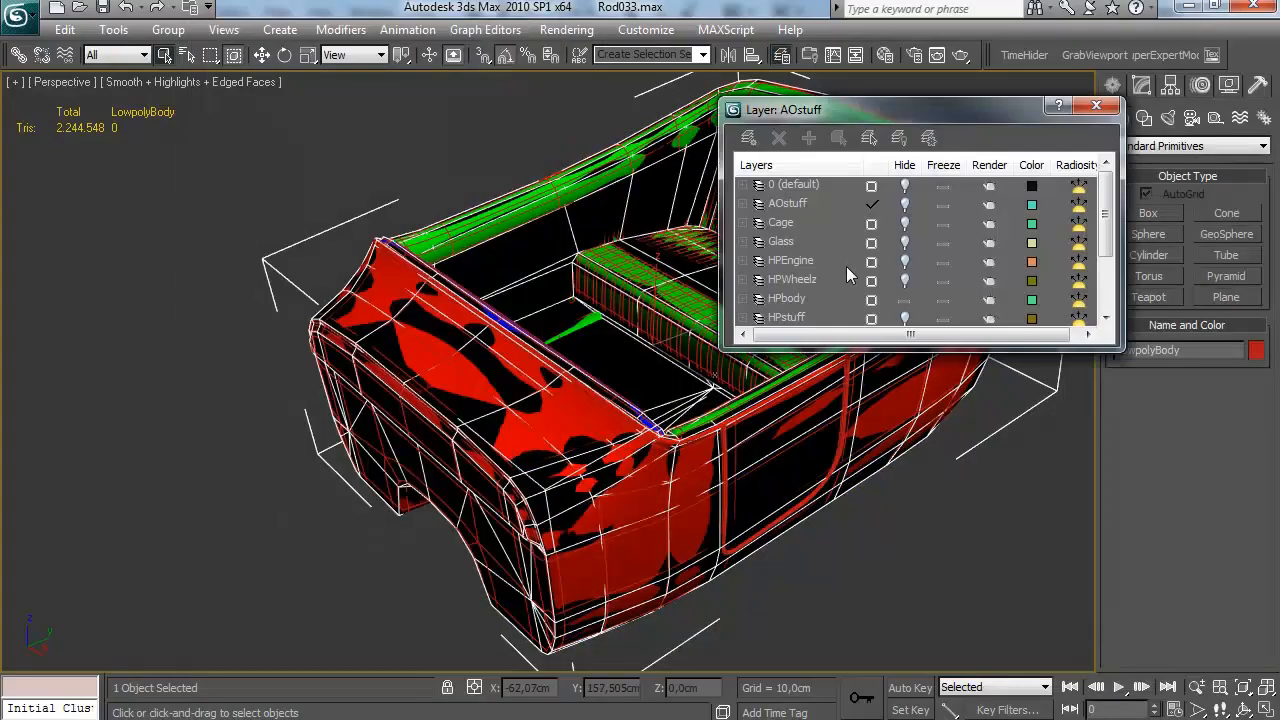
# Return to 3ds Max, hide the HPbody layer and select the 07 - Default DirectX Shader material in the material editor
pyautogui.click(890, 305)
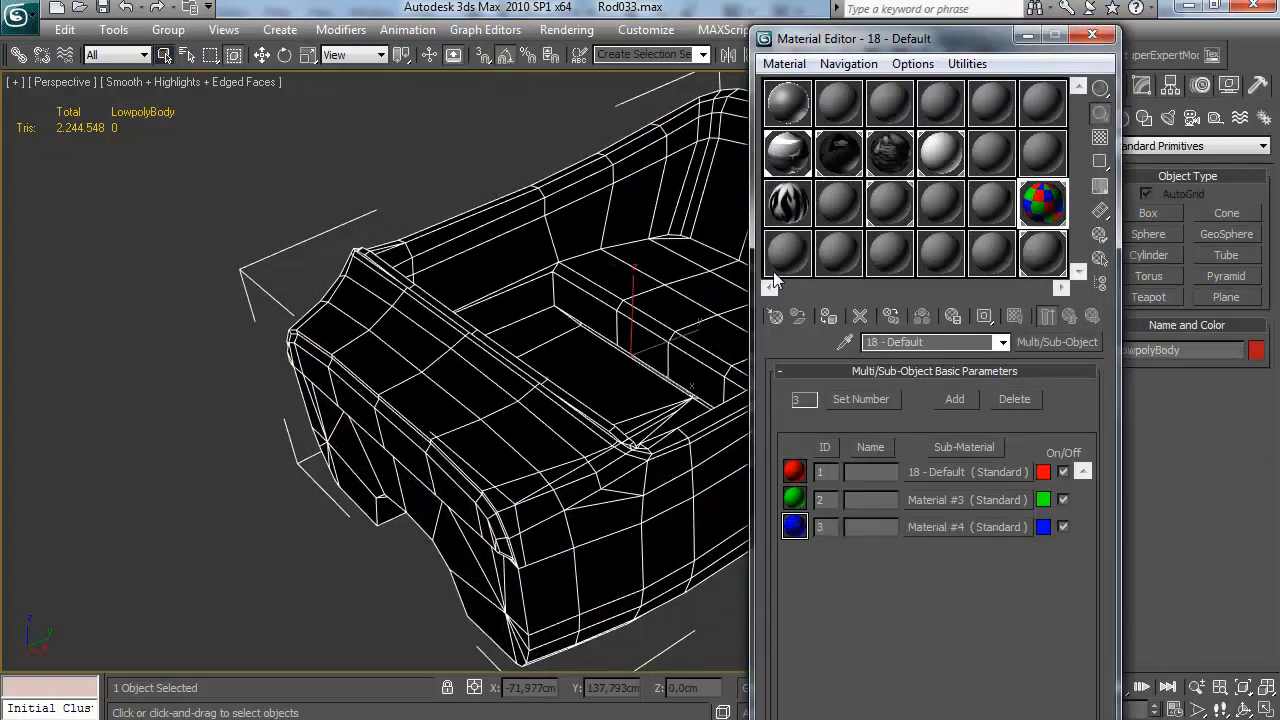
pyautogui.click(787, 152)
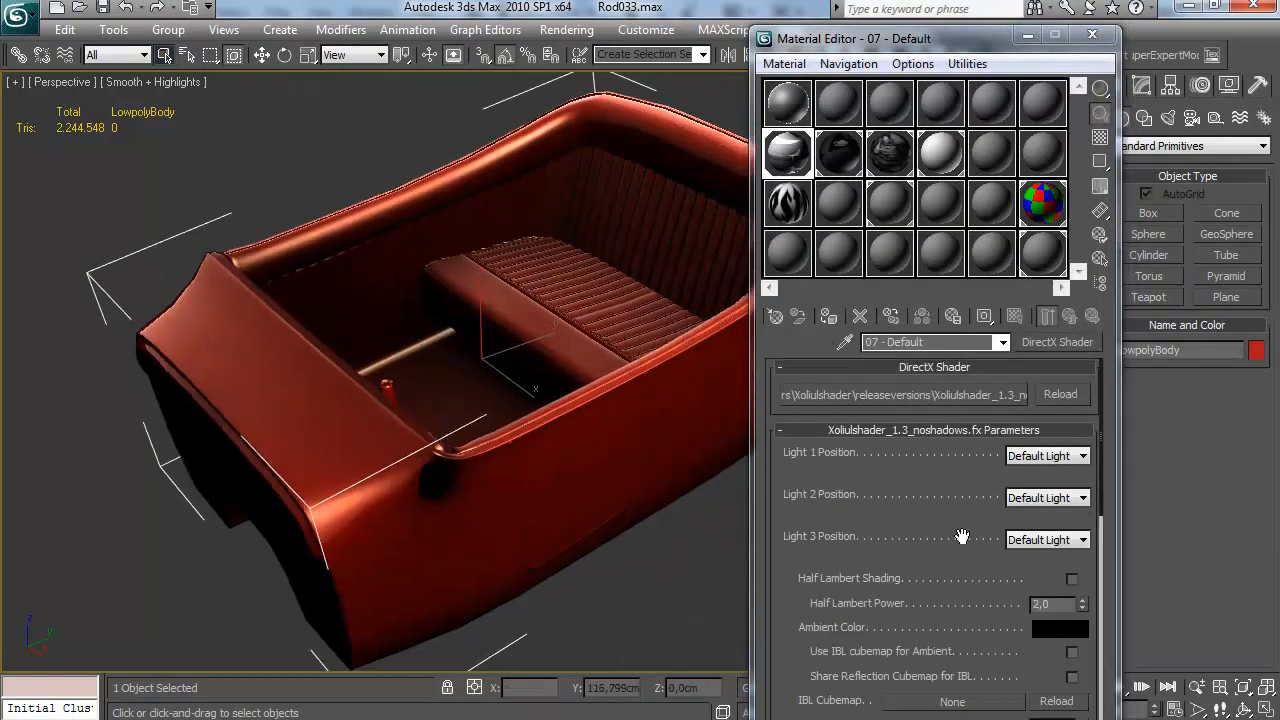
# Switch to Photoshop and copy the whole LowpolyBodyNormalsMap.tga image into LowpolyBodyDiffuseMap.tga as a new layer, closing the normal map file
pyautogui.scroll(-5, 968, 457)
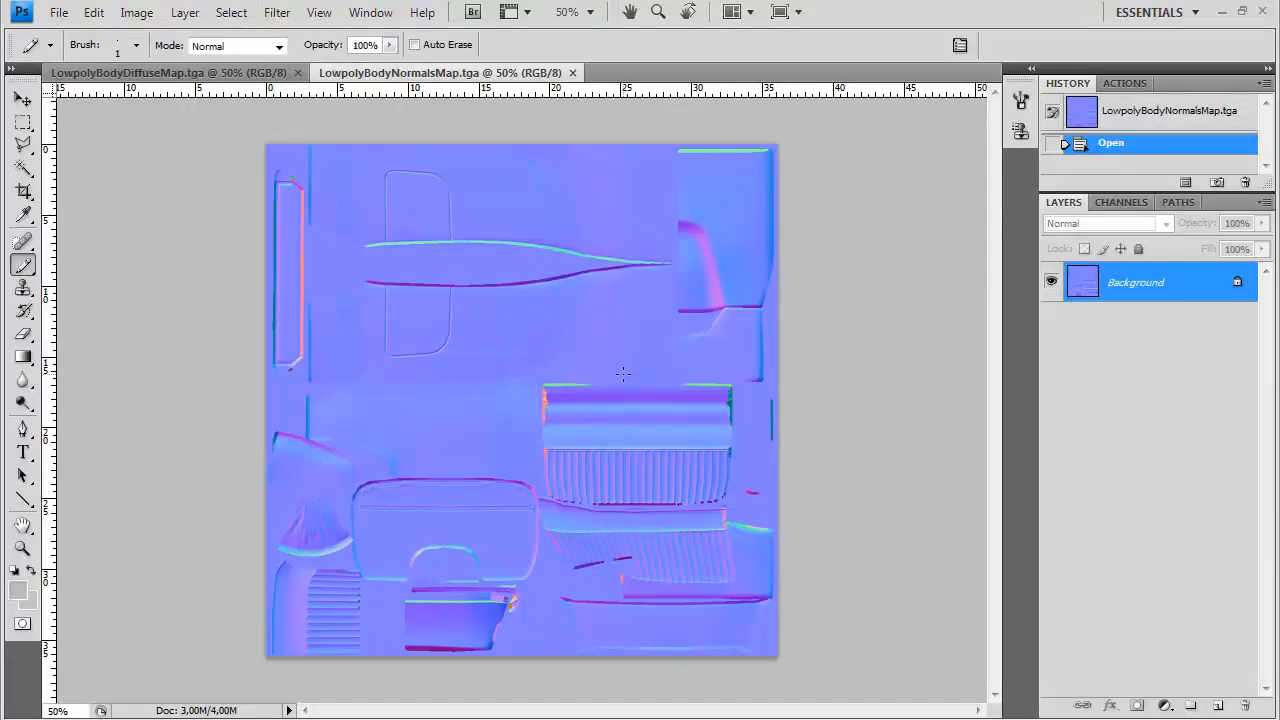
pyautogui.hotkey('ctrl', 'a')
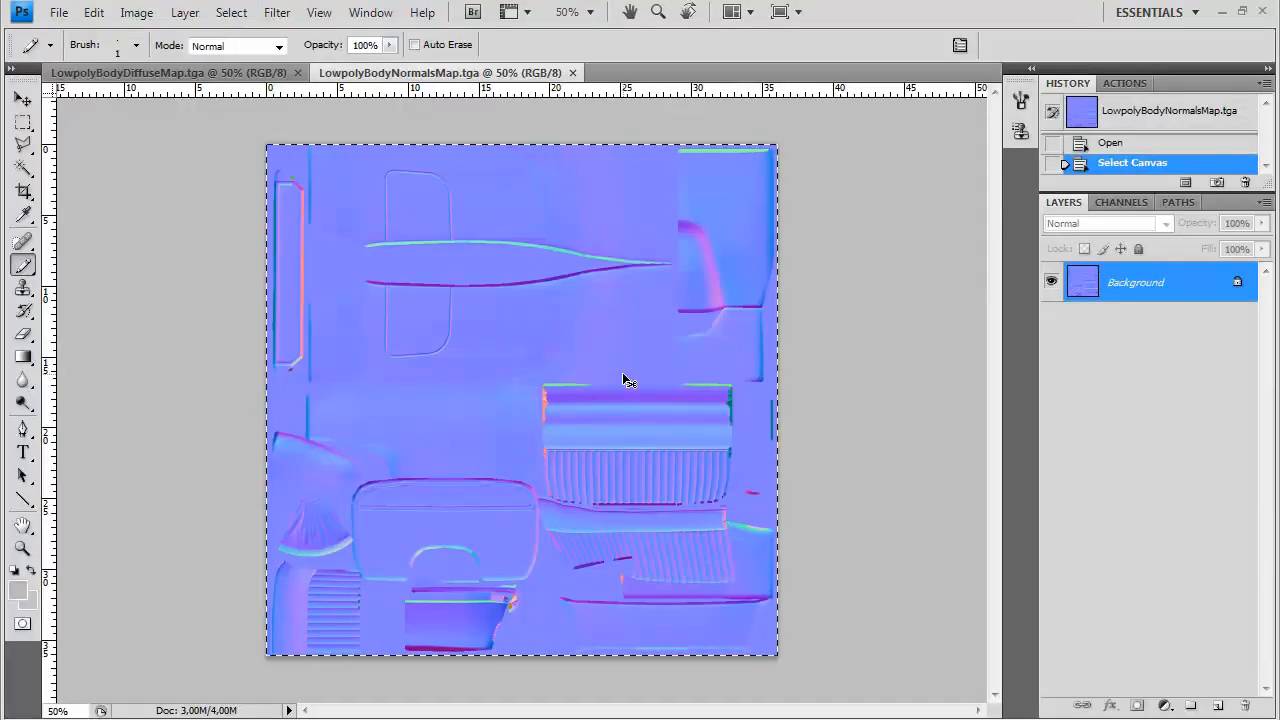
pyautogui.hotkey('ctrl', 'w')
pyautogui.click(1121, 202)
pyautogui.click(1072, 205)
pyautogui.hotkey('ctrl', 'v')
# Create a layer group named Normals and move the pasted normal map layer into it
pyautogui.click(1191, 706)
pyautogui.write('Normals')
pyautogui.press('Return')
pyautogui.moveTo(1110, 305); pyautogui.dragTo(1074, 278)
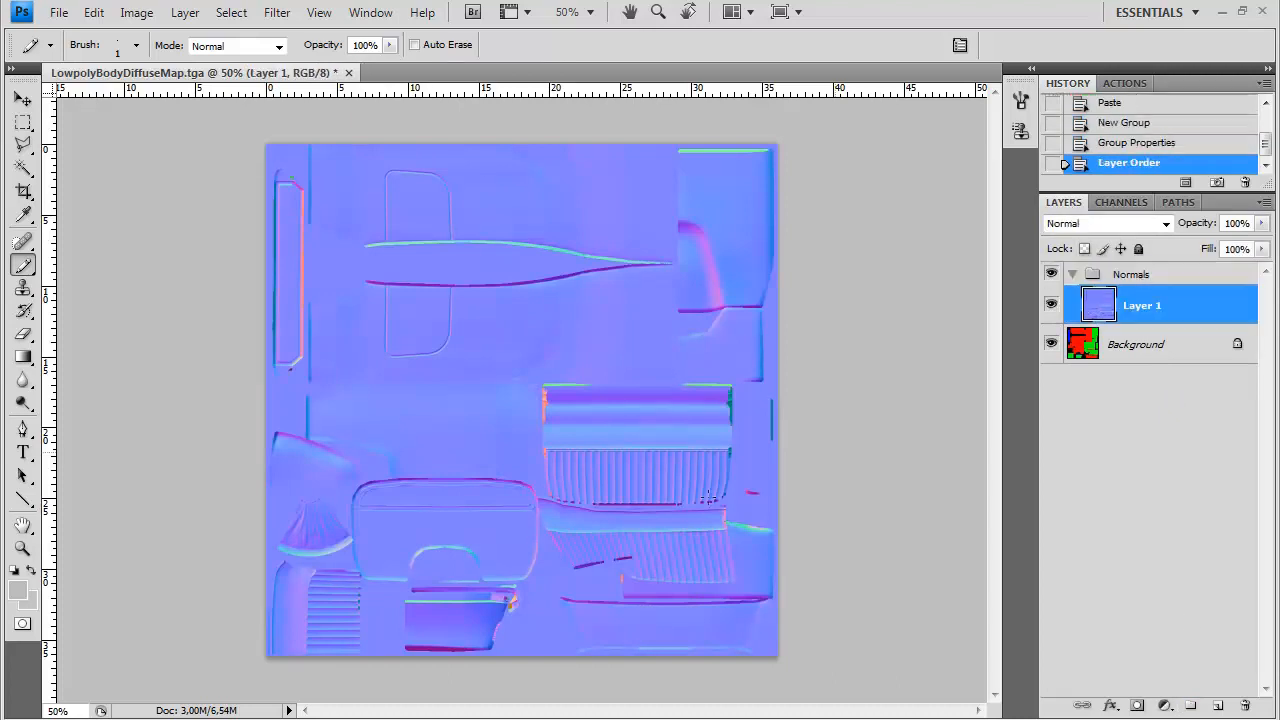
# Switch to 3ds Max and try to render a 1024 by 1024 UV template of the low-poly body
pyautogui.click(94, 543)
pyautogui.click(415, 203)
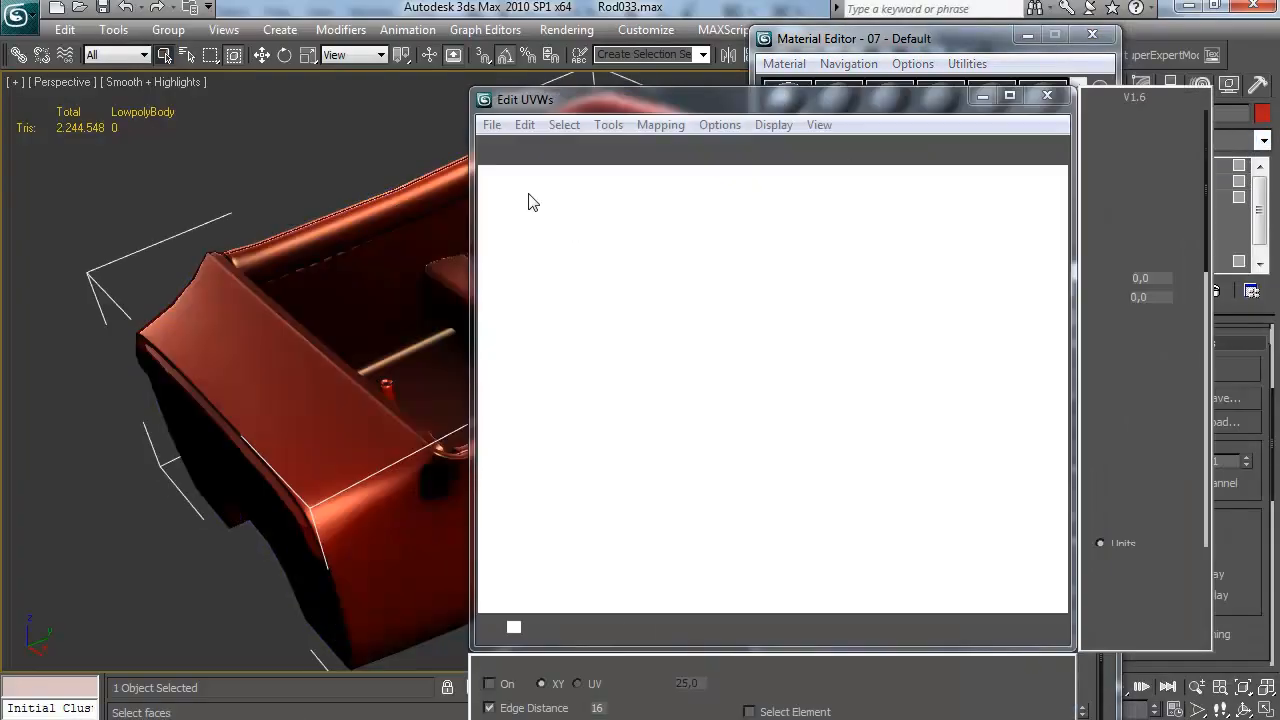
pyautogui.click(608, 124)
pyautogui.click(663, 546)
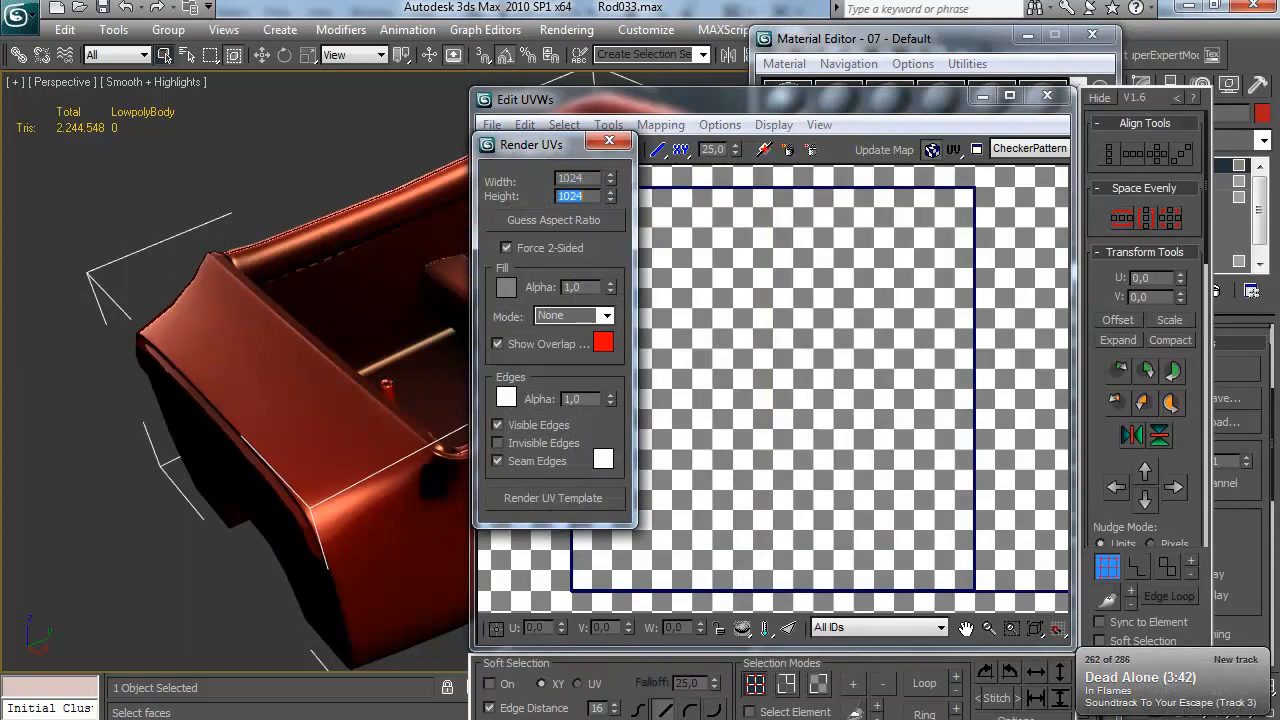
pyautogui.click(553, 497)
pyautogui.click(891, 92)
pyautogui.click(659, 146)
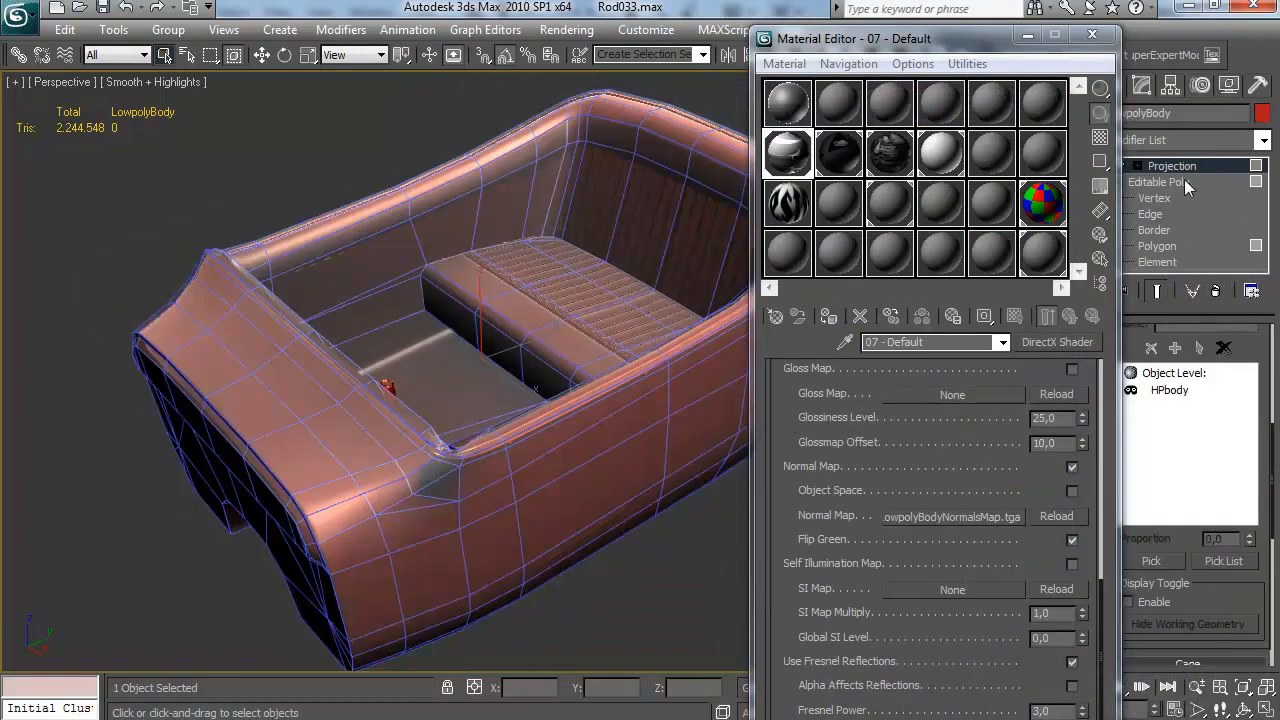
# Add an Unwrap UVW modifier directly above the low-poly body's Editable Poly, beneath the Projection modifier
pyautogui.click(1184, 181)
pyautogui.click(1212, 381)
pyautogui.click(1185, 137)
pyautogui.press('u')
pyautogui.press('Return')
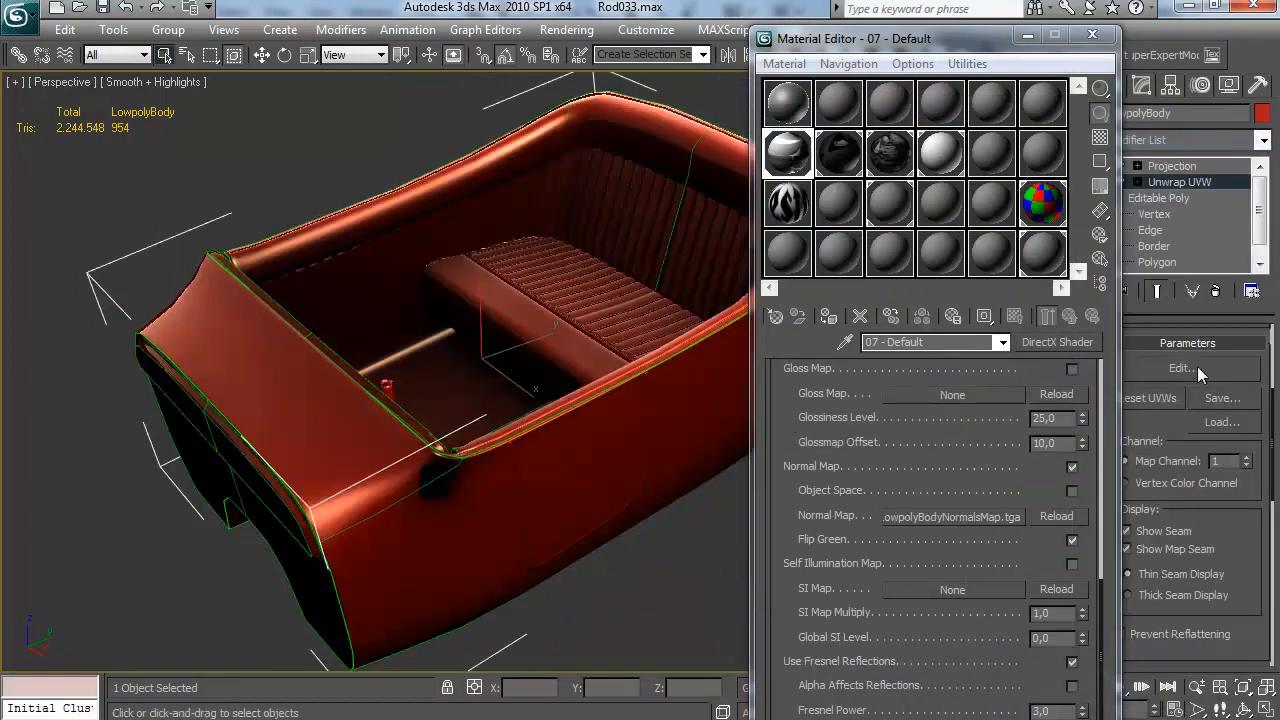
# Open the body's UVs for editing and render a UV template at 1024 by 1024
pyautogui.click(1184, 368)
pyautogui.click(608, 124)
pyautogui.click(592, 471)
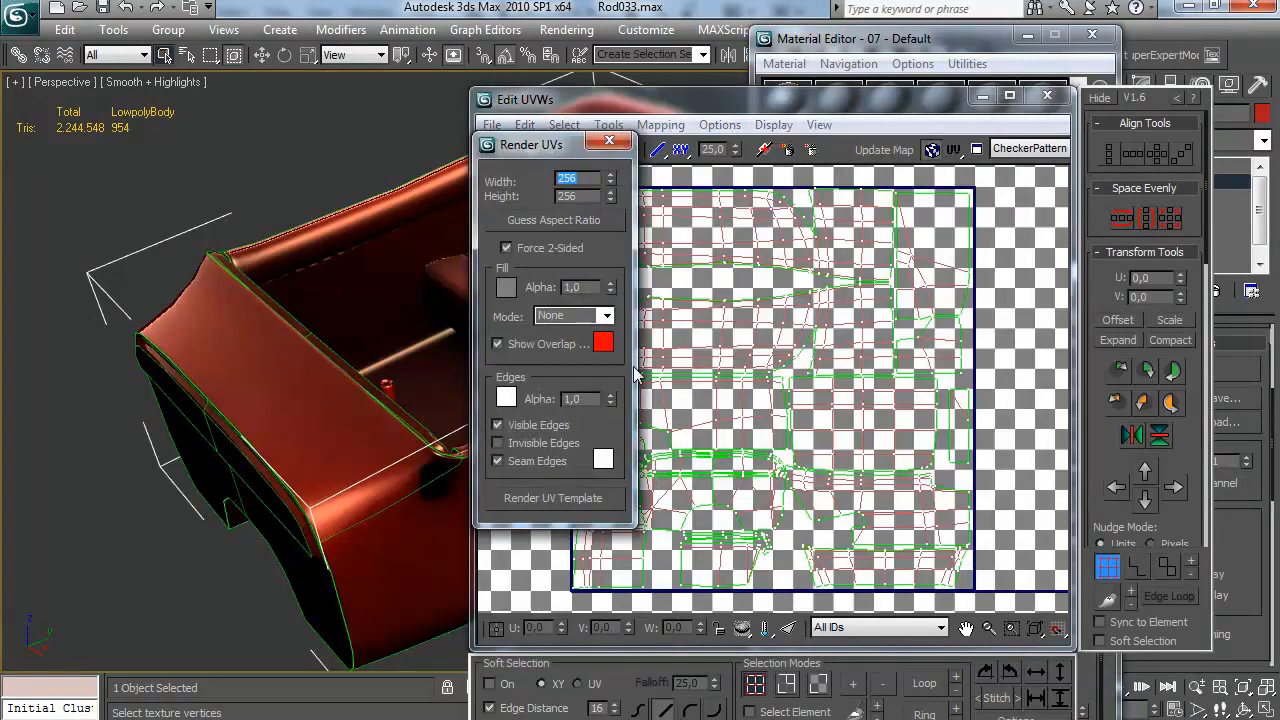
pyautogui.click(590, 508)
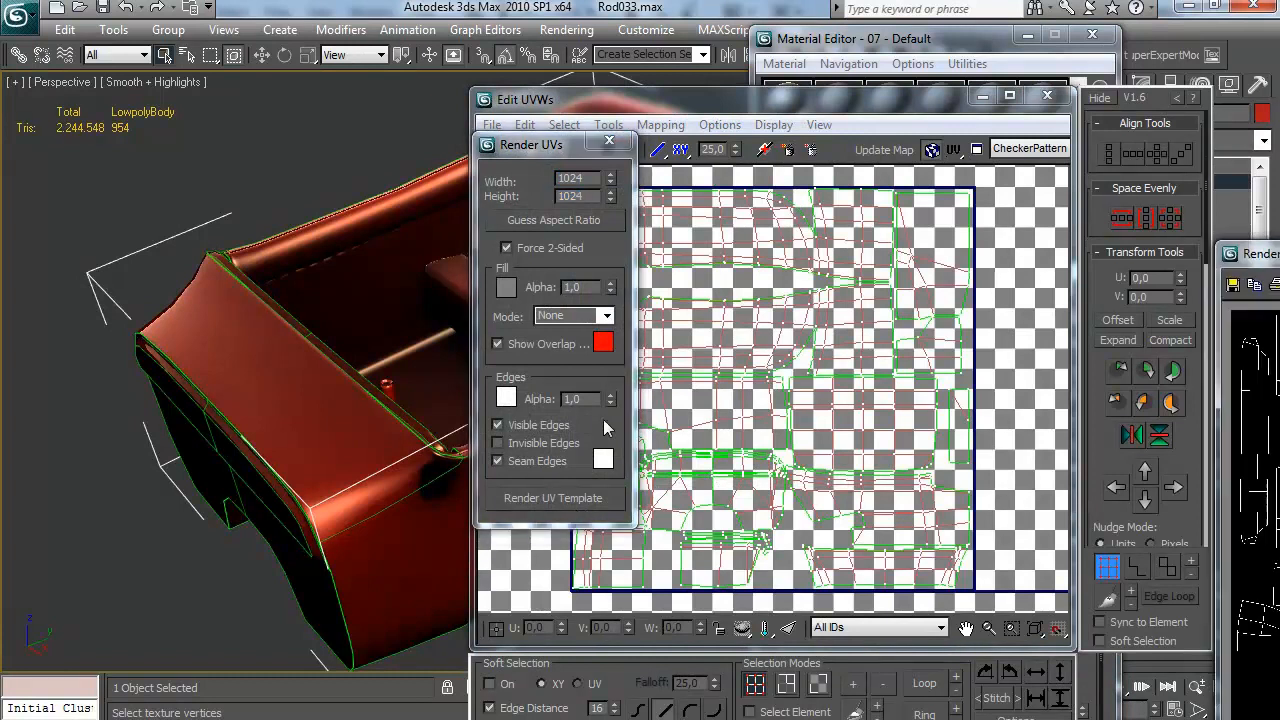
# Save the rendered UV template as Bodytemplate1024.jpg in the img folder, overwriting the existing file, and close the render and UV editor
pyautogui.moveTo(1272, 238); pyautogui.dragTo(486, 118)
pyautogui.click(336, 147)
pyautogui.write('Body')
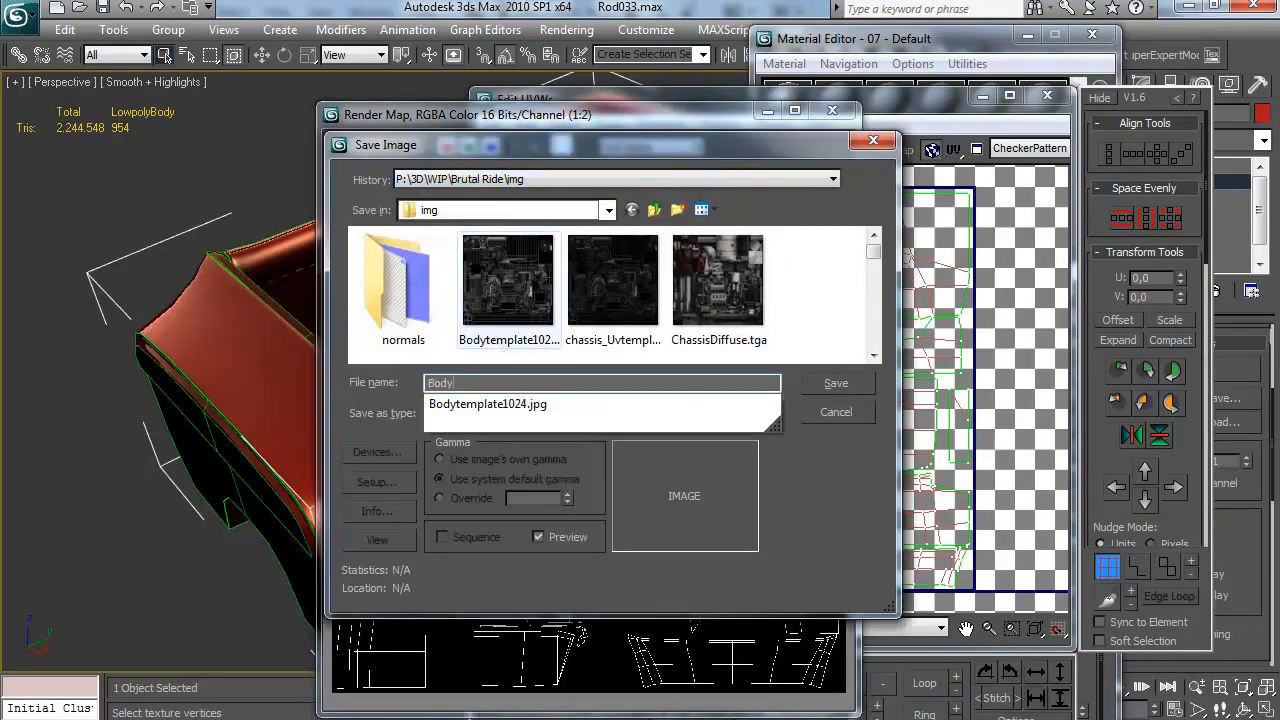
pyautogui.doubleClick(531, 275)
pyautogui.click(650, 432)
pyautogui.click(552, 493)
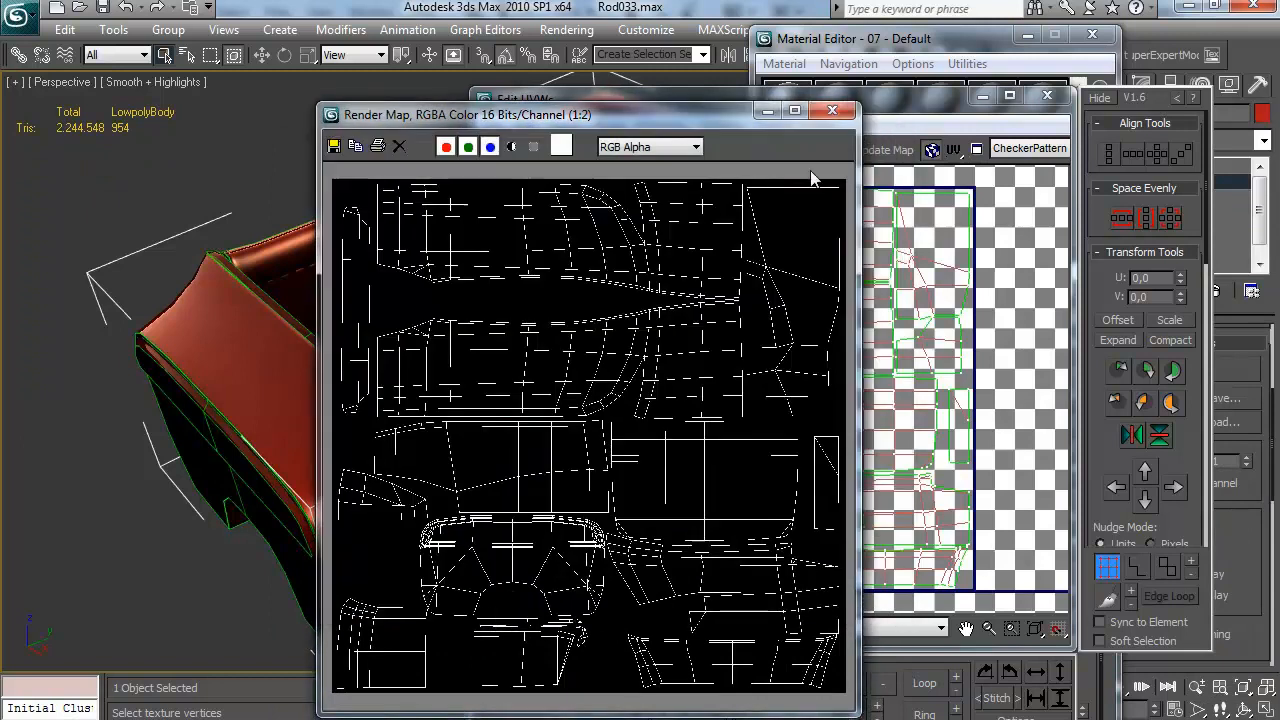
pyautogui.click(832, 111)
pyautogui.click(1050, 97)
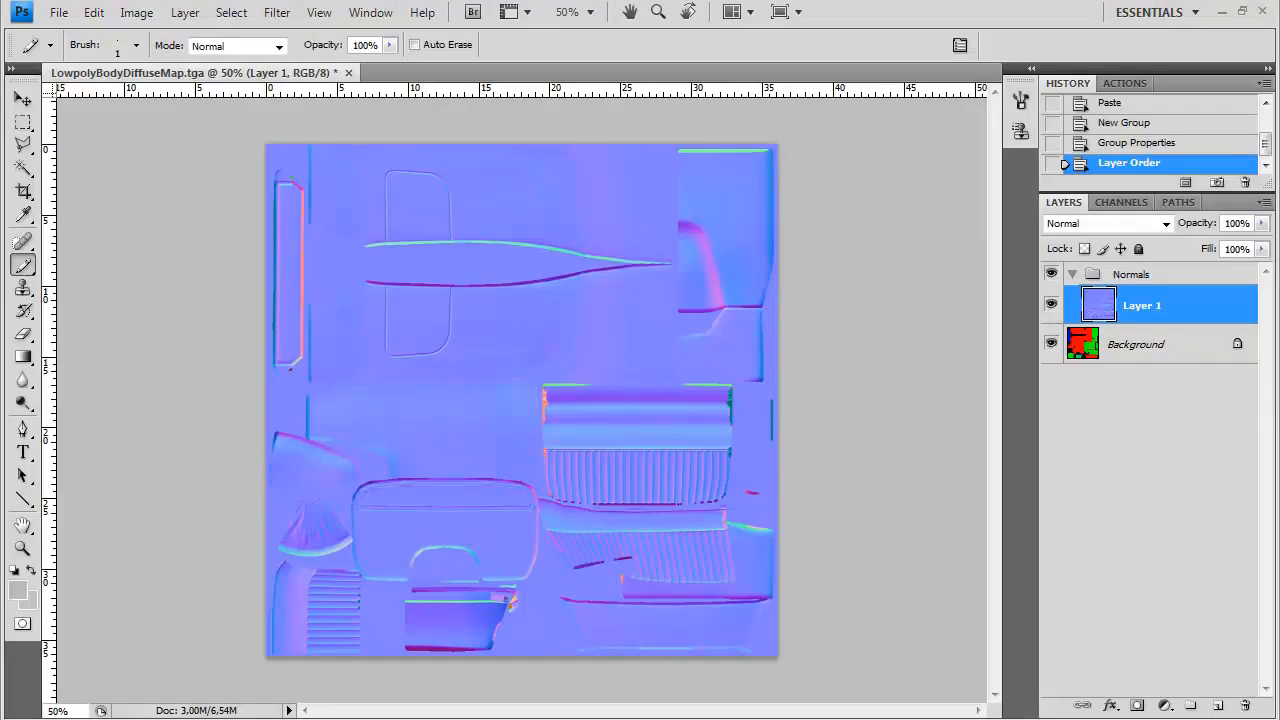
# Open Bodytemplate1024.jpg in Photoshop and copy it into the diffuse map document as a layer above the Normals group
pyautogui.hotkey('ctrl', 'o')
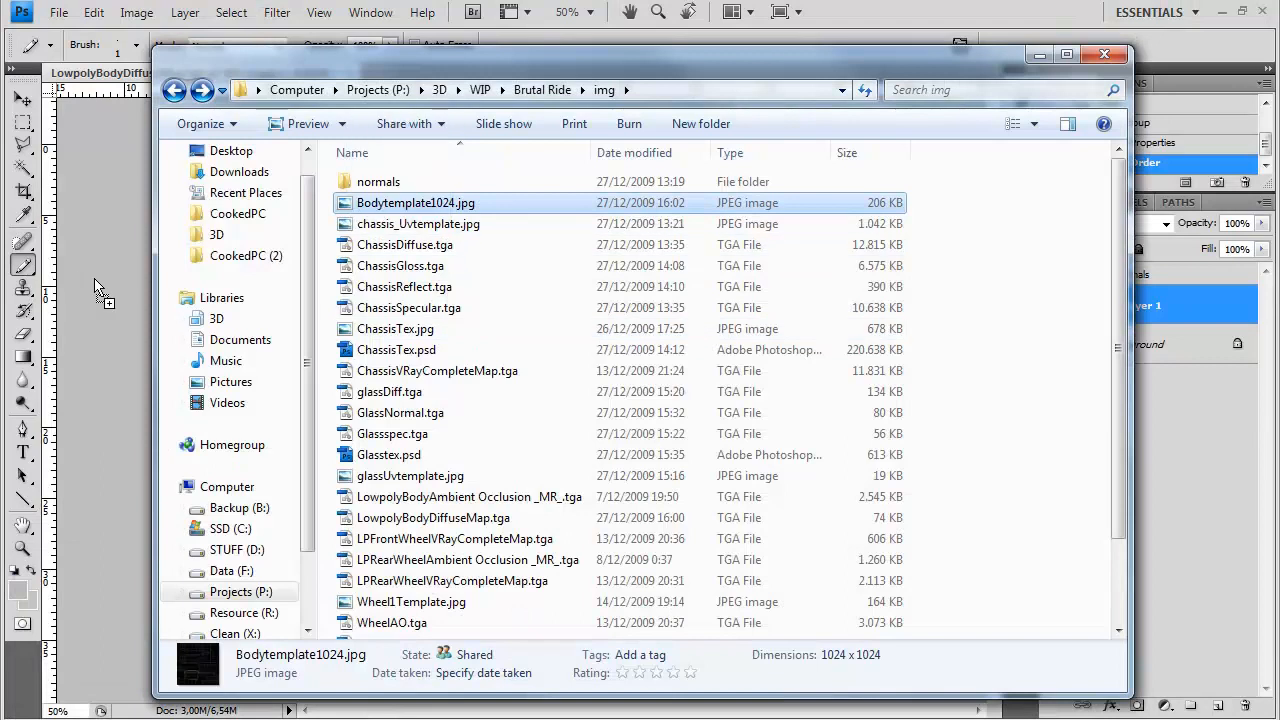
pyautogui.press('Return')
pyautogui.hotkey('ctrl', 'a')
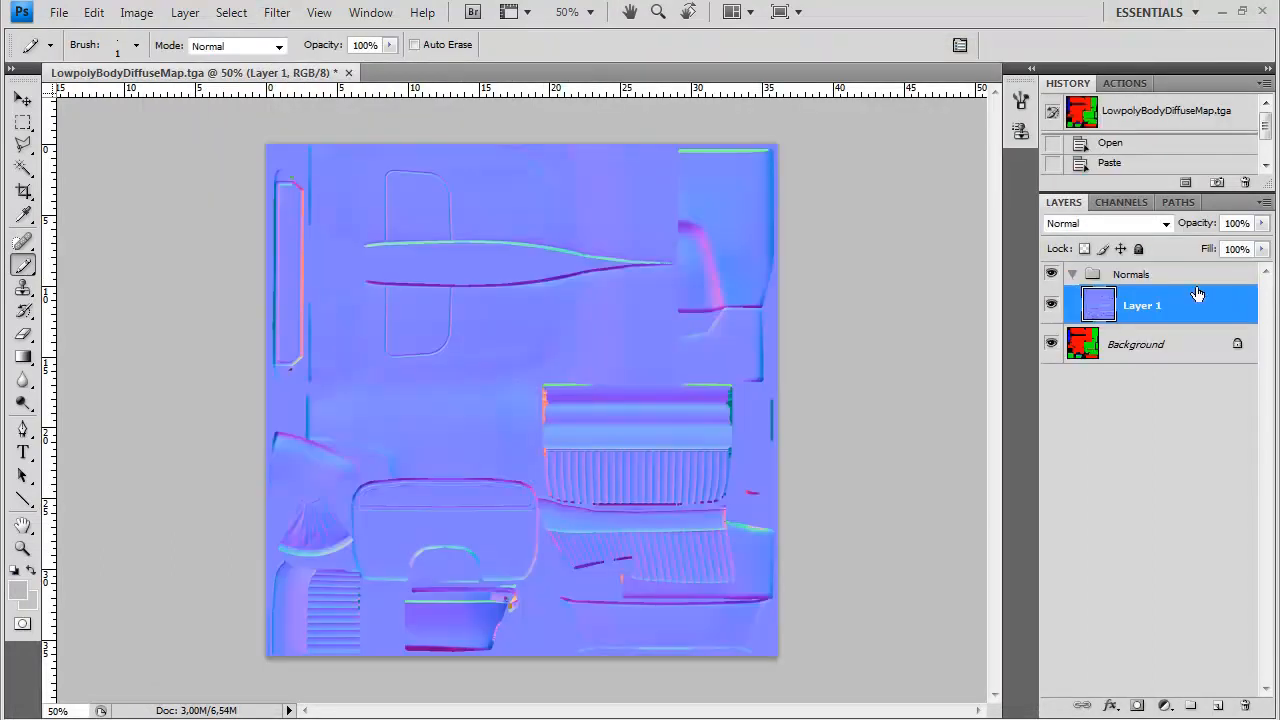
pyautogui.click(1168, 276)
pyautogui.hotkey('ctrl', 'v')
pyautogui.moveTo(1168, 280); pyautogui.dragTo(1141, 262)
# Set the UV template layer's blend mode to Screen and its opacity to 50%
pyautogui.click(1140, 224)
pyautogui.click(1122, 400)
pyautogui.moveTo(1262, 223); pyautogui.dragTo(1213, 250)
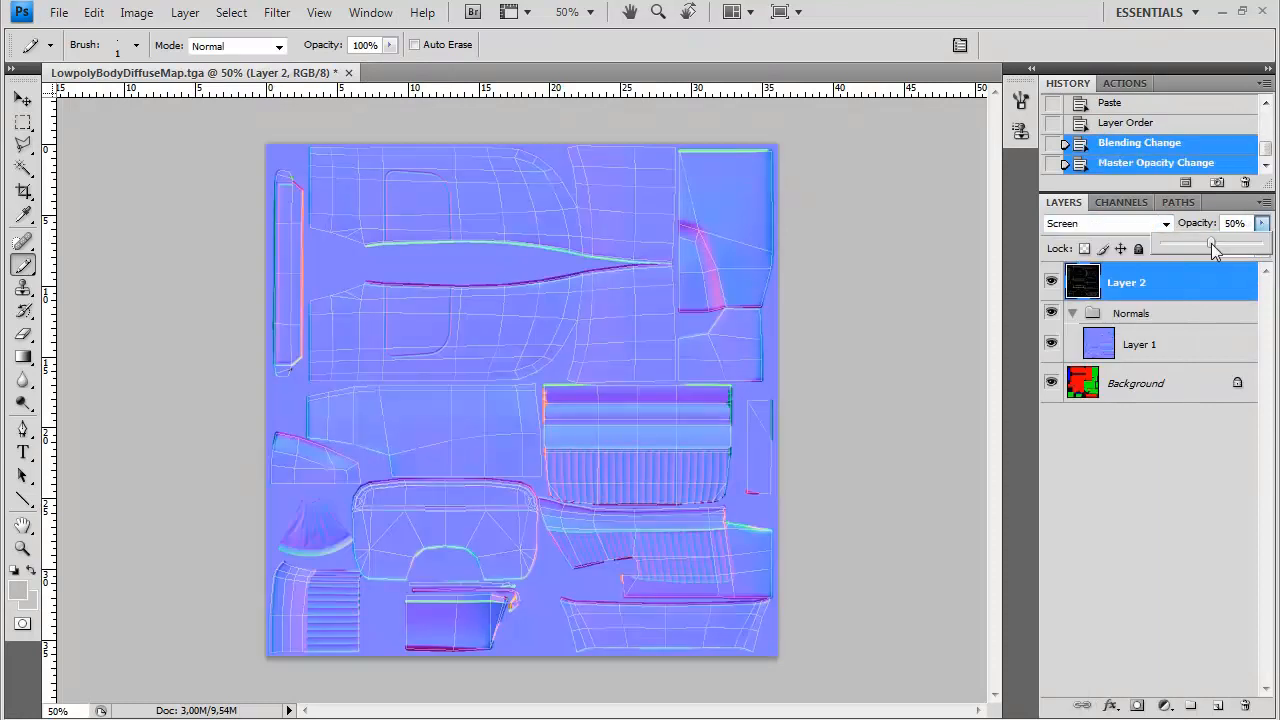
# Hide the UV template layer and Normals group, and load the Background's red channel as a selection
pyautogui.click(1155, 386)
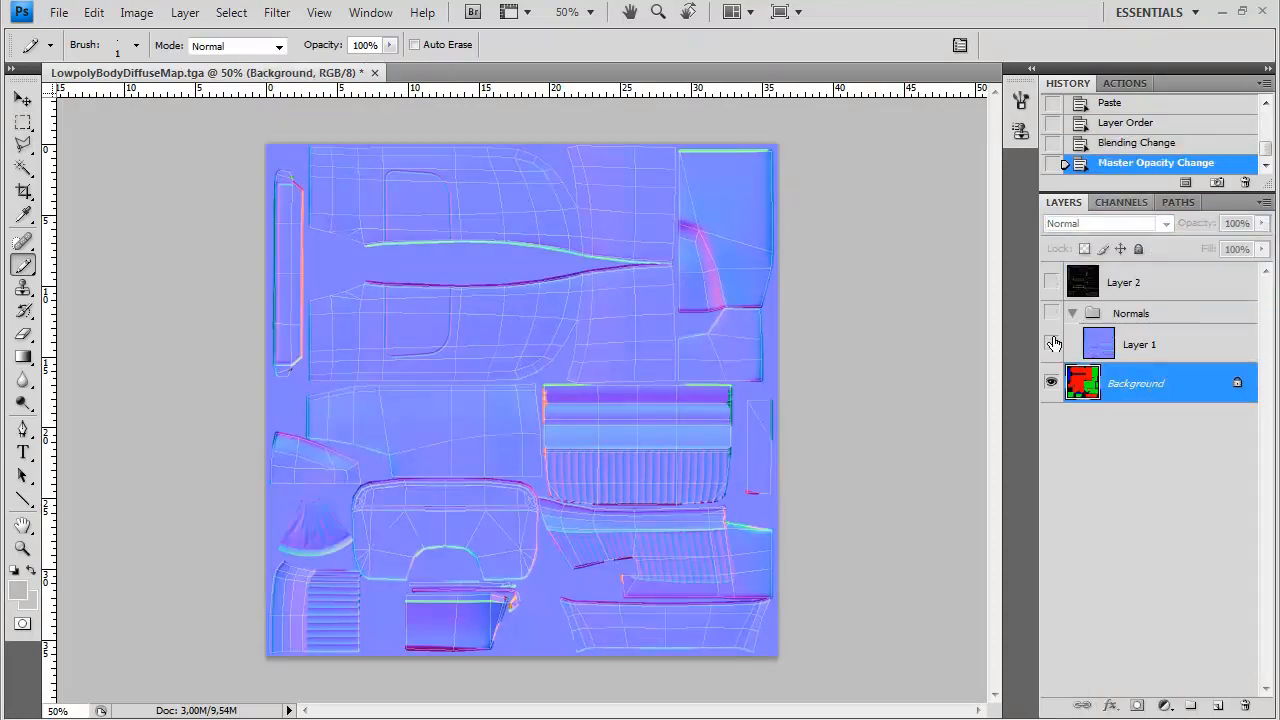
pyautogui.click(1051, 313)
pyautogui.click(1121, 202)
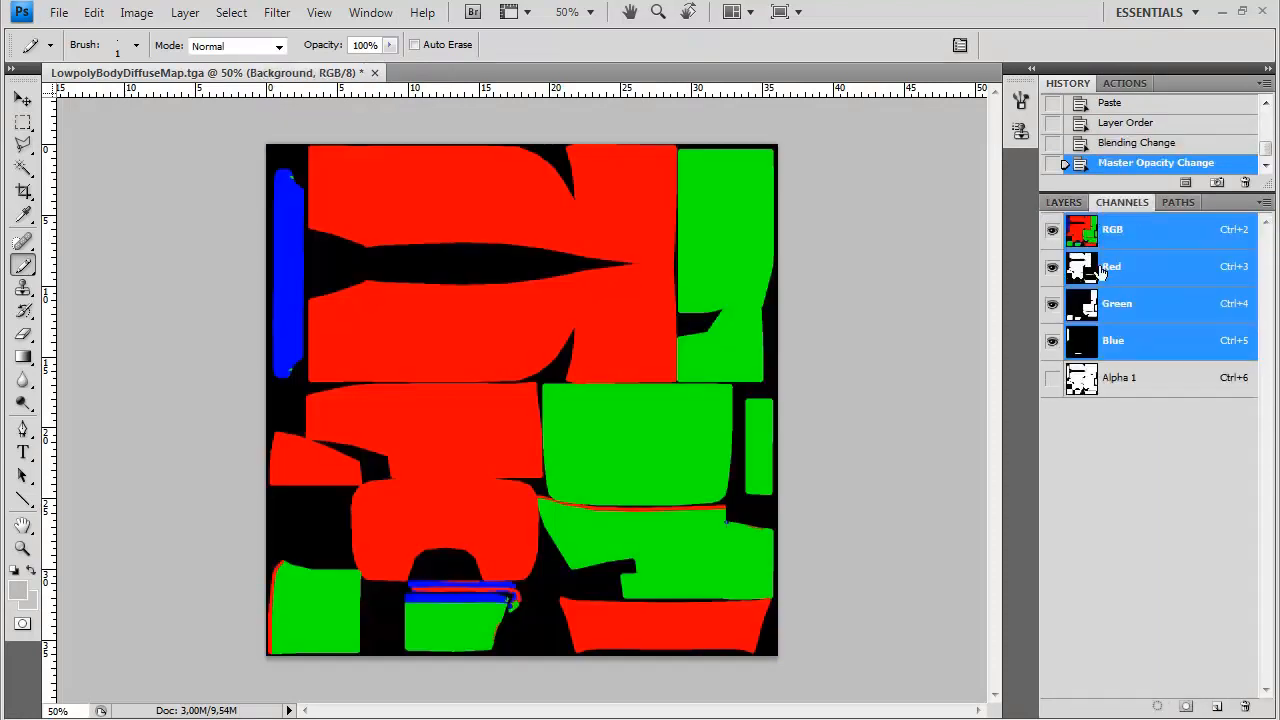
pyautogui.click(1114, 263)
pyautogui.keyDown('ctrl'); pyautogui.click(1080, 263); pyautogui.keyUp('ctrl')
pyautogui.click(1063, 202)
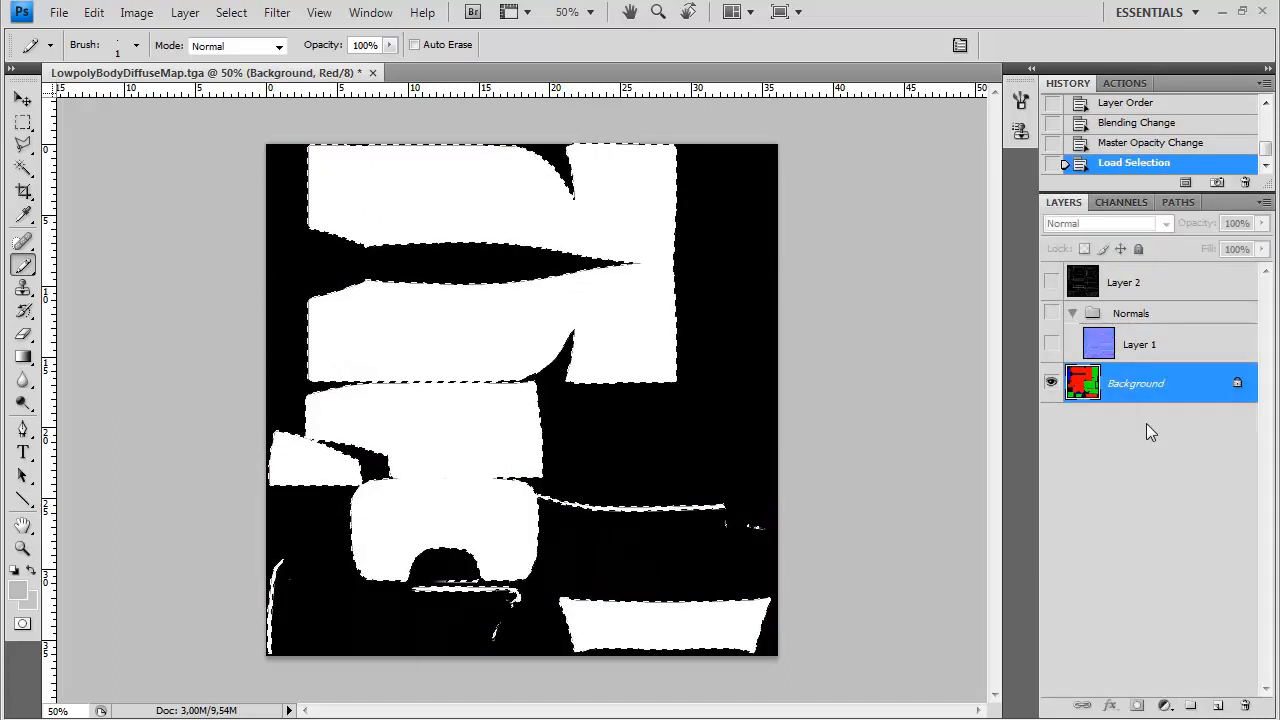
# Create a group above the Background containing a new layer masked by the red-area selection
pyautogui.click(1190, 705)
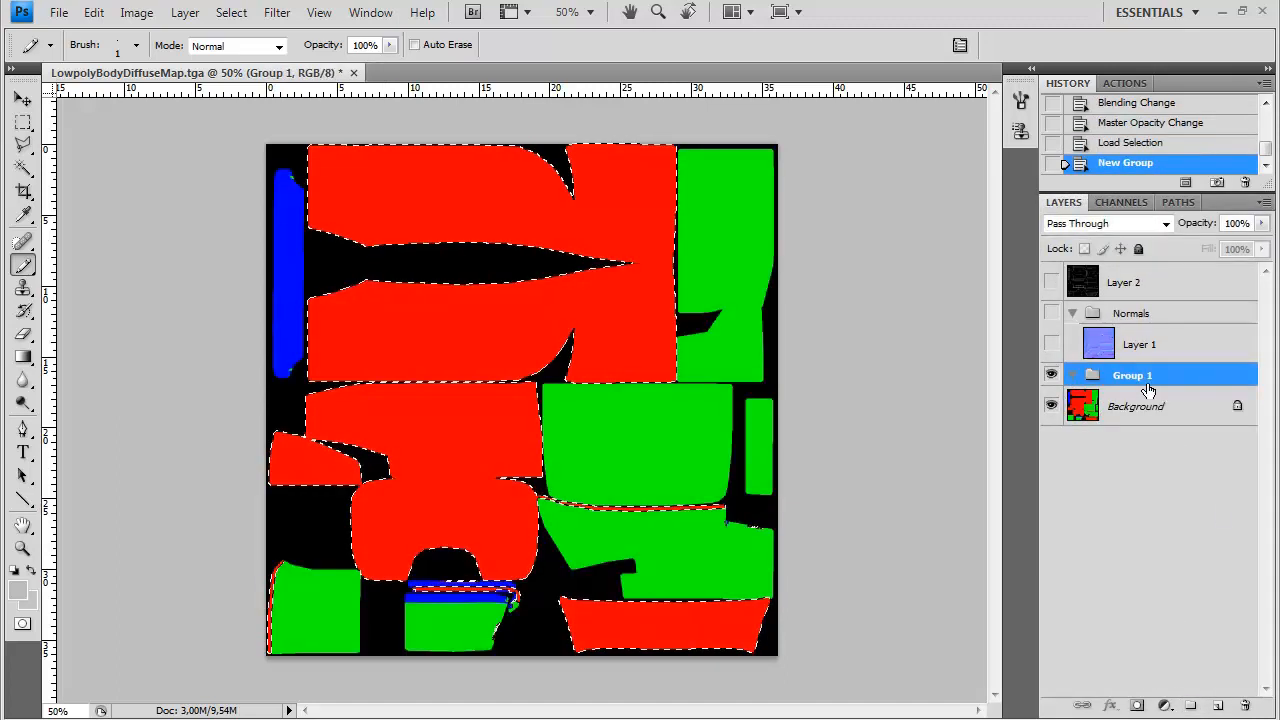
pyautogui.click(1218, 705)
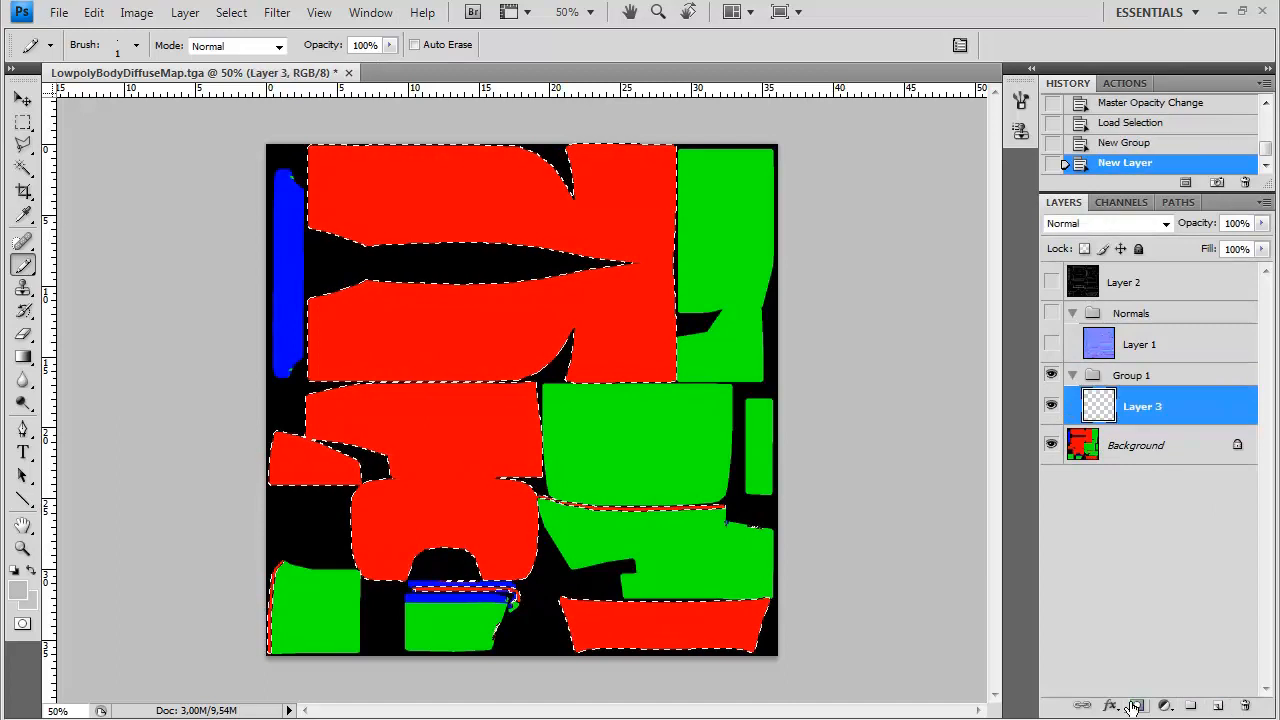
pyautogui.click(1137, 705)
# Load the Background's green channel as a selection and add a new layer masked by it to the new group
pyautogui.click(1135, 440)
pyautogui.click(1121, 202)
pyautogui.keyDown('ctrl'); pyautogui.click(1082, 310); pyautogui.keyUp('ctrl')
pyautogui.click(1064, 202)
pyautogui.hotkey('alt', ']')
pyautogui.click(1218, 705)
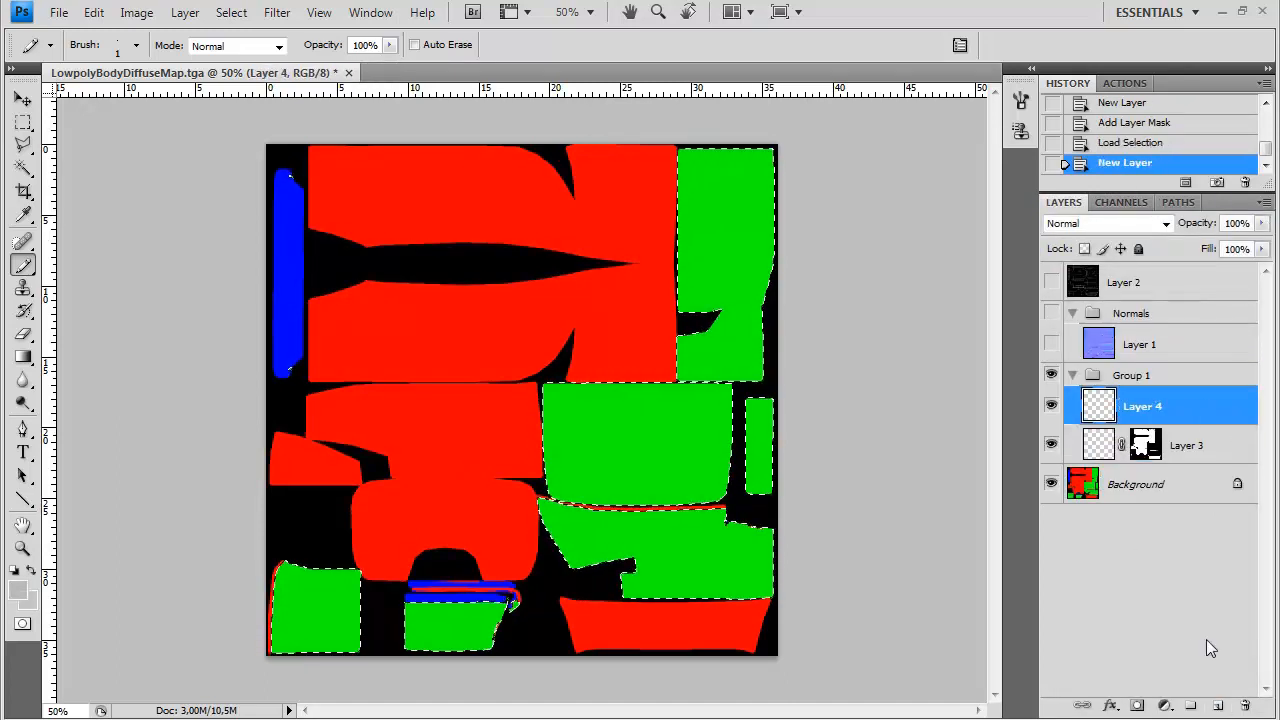
pyautogui.click(1137, 705)
# Load the Background's blue channel as a selection and add a new layer masked by it above the green-area layer
pyautogui.click(1135, 484)
pyautogui.click(1121, 202)
pyautogui.click(1120, 415)
pyautogui.keyDown('ctrl'); pyautogui.click(1082, 415); pyautogui.keyUp('ctrl')
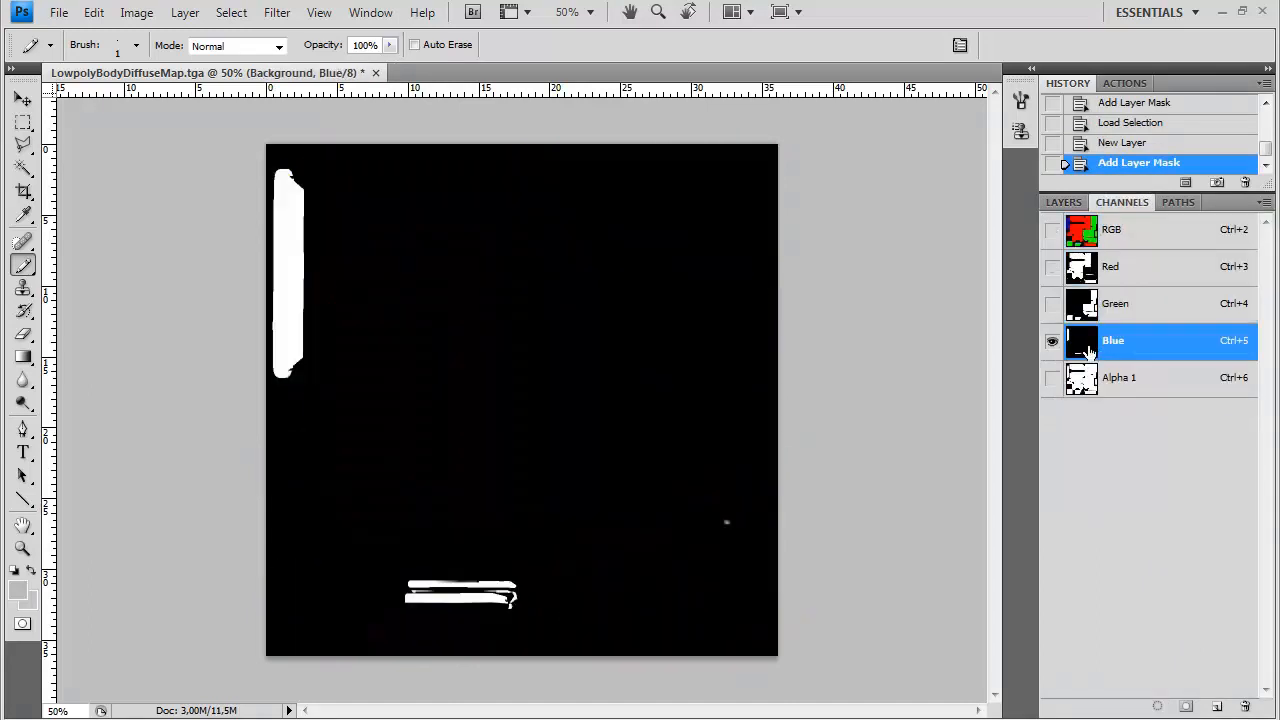
pyautogui.click(1064, 202)
pyautogui.hotkey('alt', ']')
pyautogui.hotkey('alt', ']')
pyautogui.click(1218, 705)
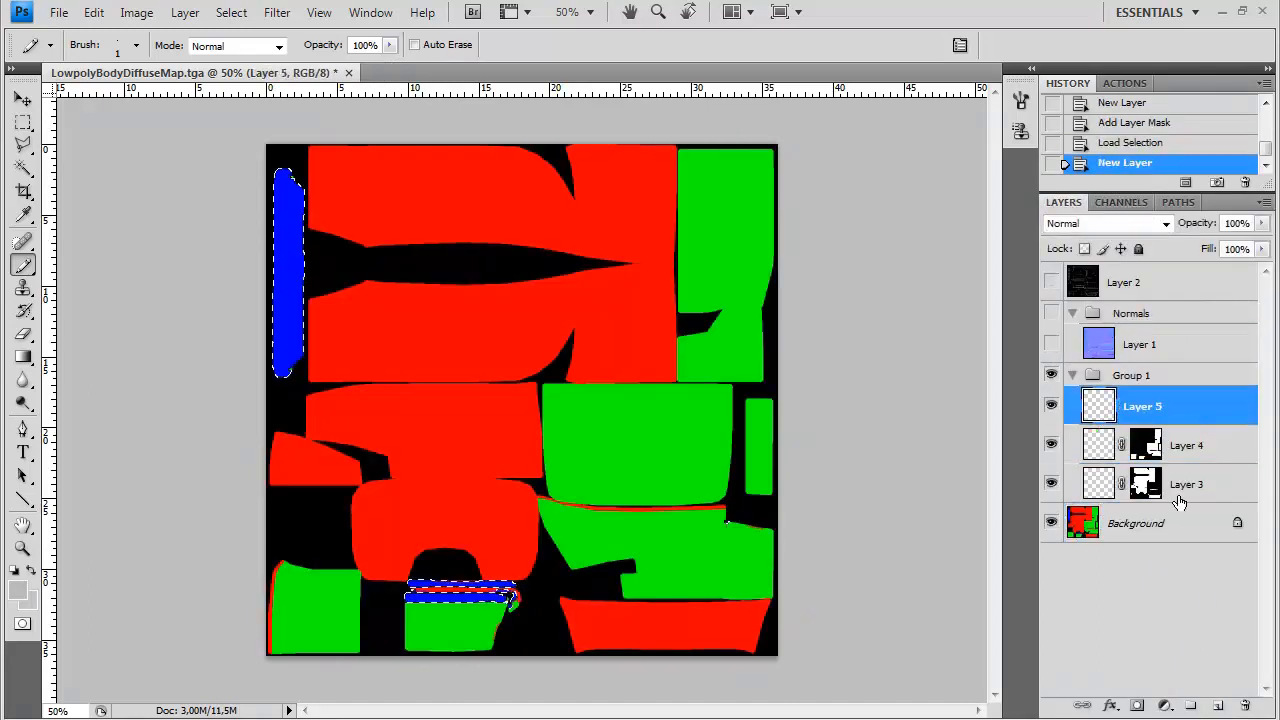
pyautogui.click(1137, 705)
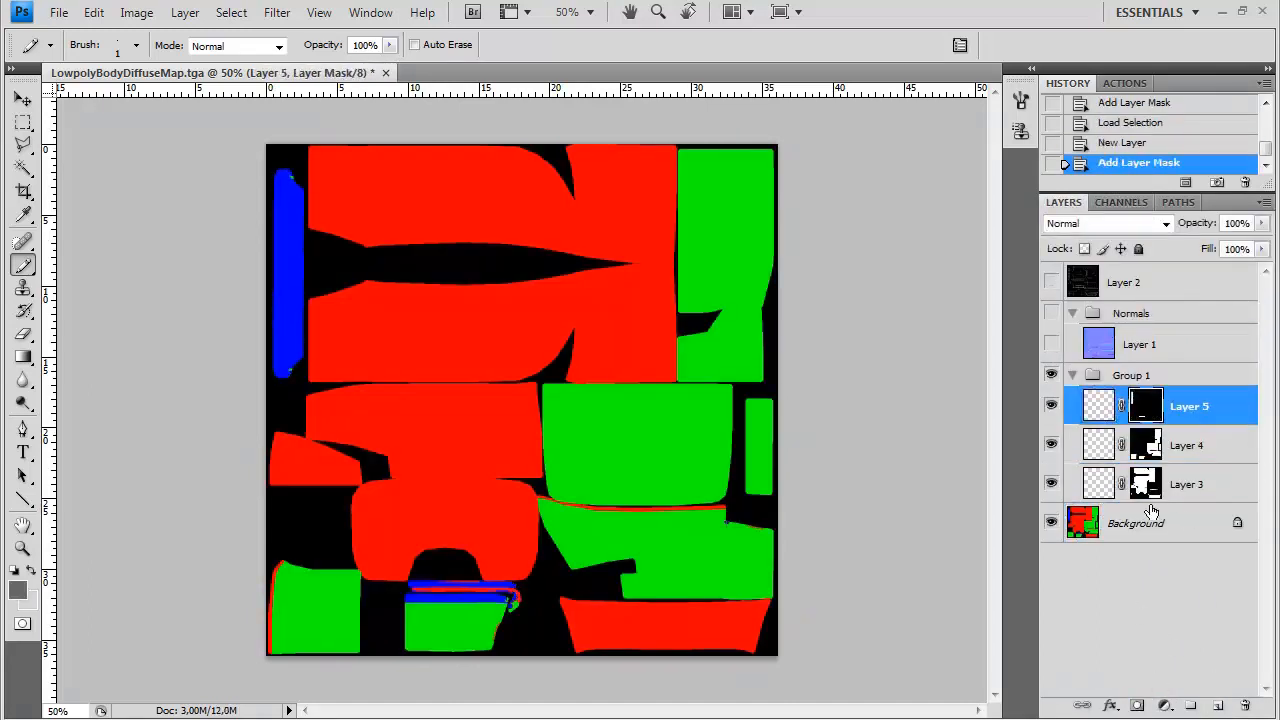
# Hide the Background and add a new black-filled layer directly above it, below the group of masked layers
pyautogui.click(1114, 530)
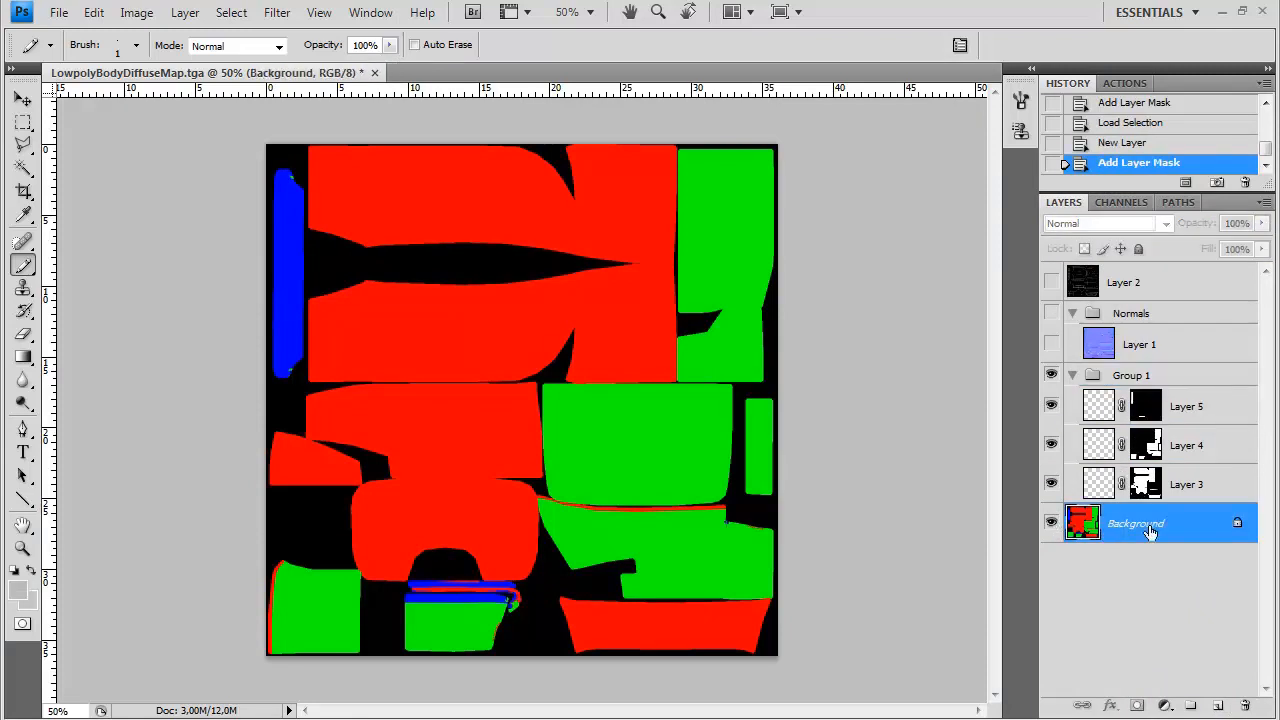
pyautogui.click(1050, 523)
pyautogui.hotkey('ctrl', 'shift', 'n')
pyautogui.press('Return')
pyautogui.press('d')
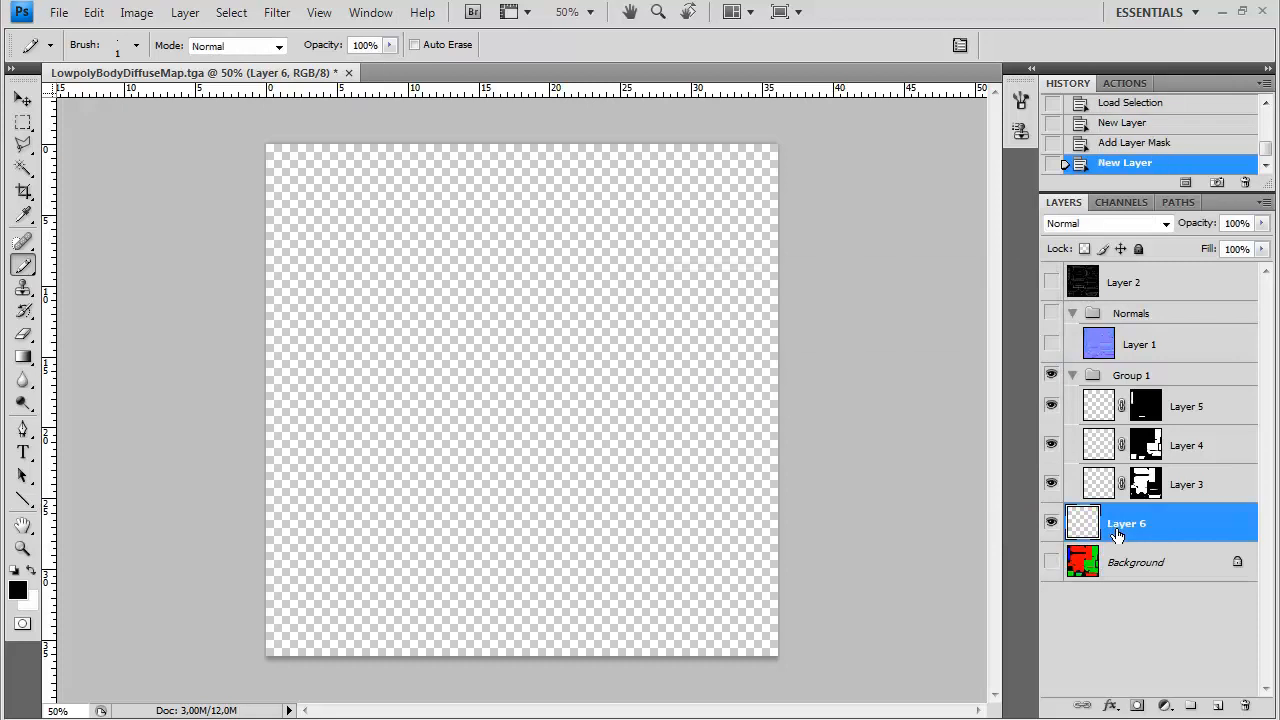
pyautogui.press('x')
pyautogui.hotkey('ctrl', 'BackSpace')
# Rename the group of masked layers to Diffuse
pyautogui.doubleClick(1129, 374)
pyautogui.write('Diffuse')
pyautogui.press('Return')
pyautogui.click(1101, 407)
pyautogui.click(1099, 487)
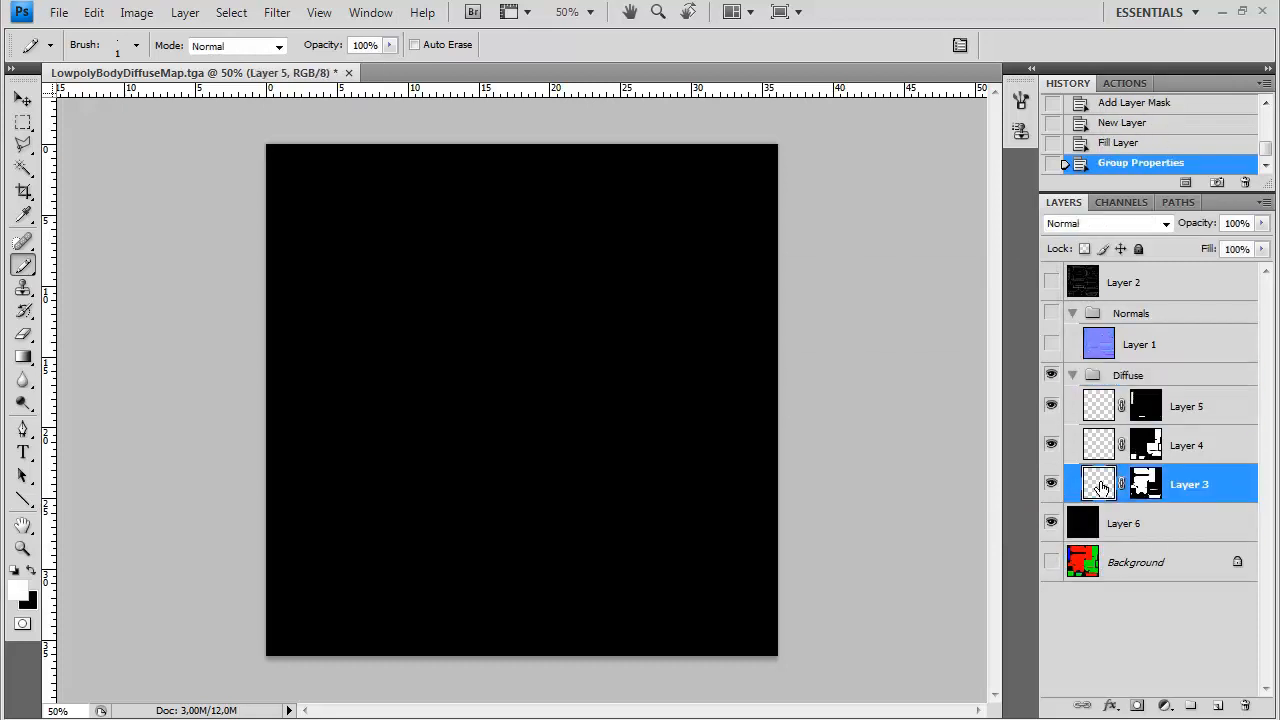
pyautogui.click(30, 600)
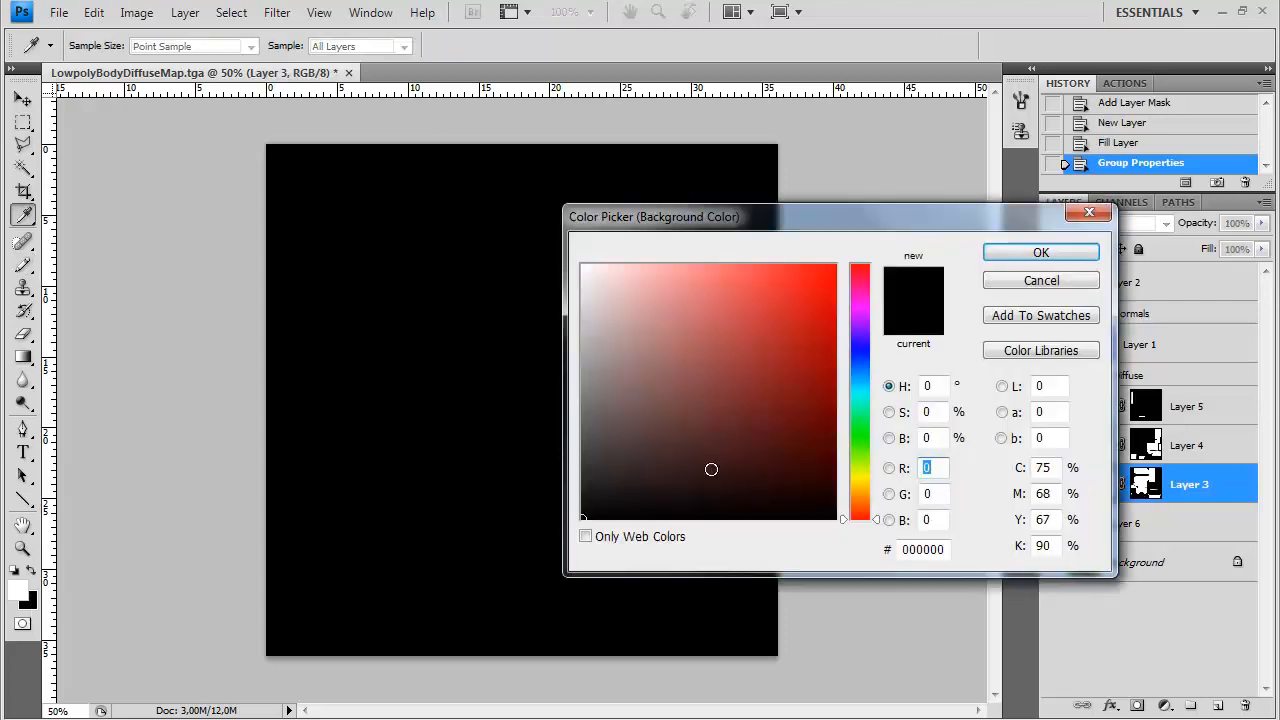
pyautogui.click(1055, 281)
# Find LowpolyBodyAmbient Occlusion _MR_.tga in the Brutal Ride img folder and open it in Photoshop
pyautogui.click(356, 630)
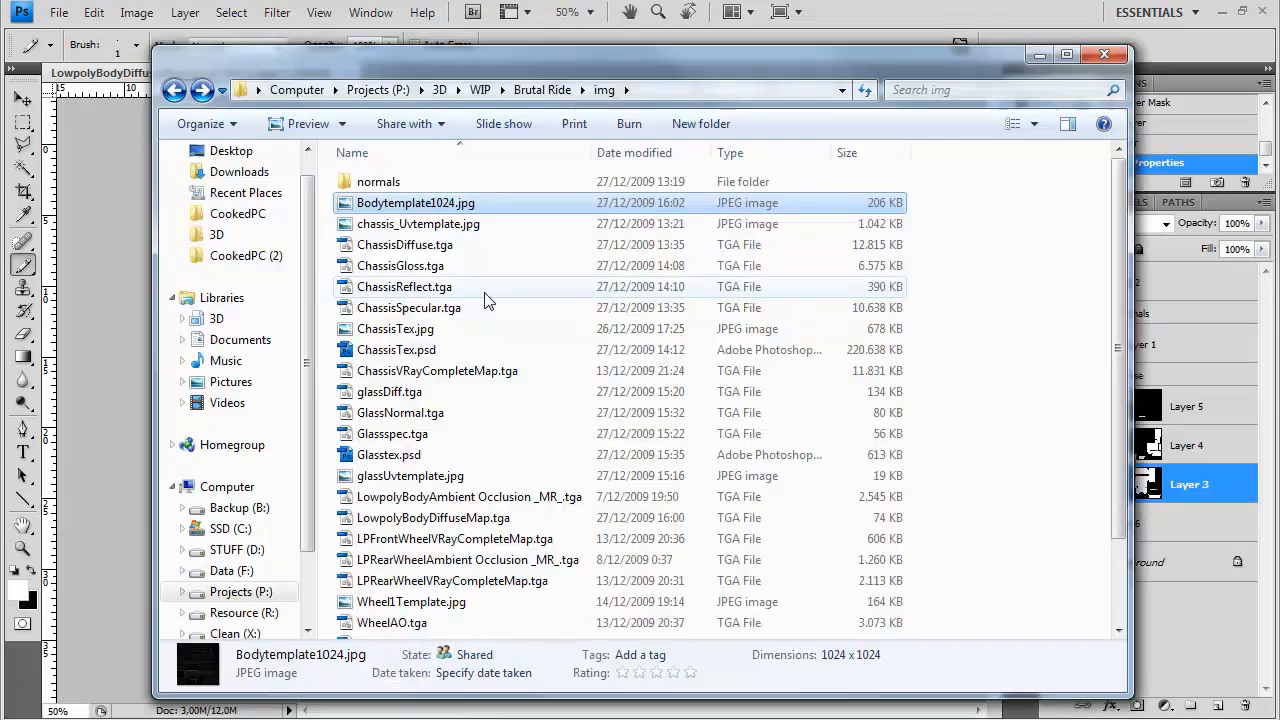
pyautogui.click(425, 481)
pyautogui.scroll(-2, 425, 484)
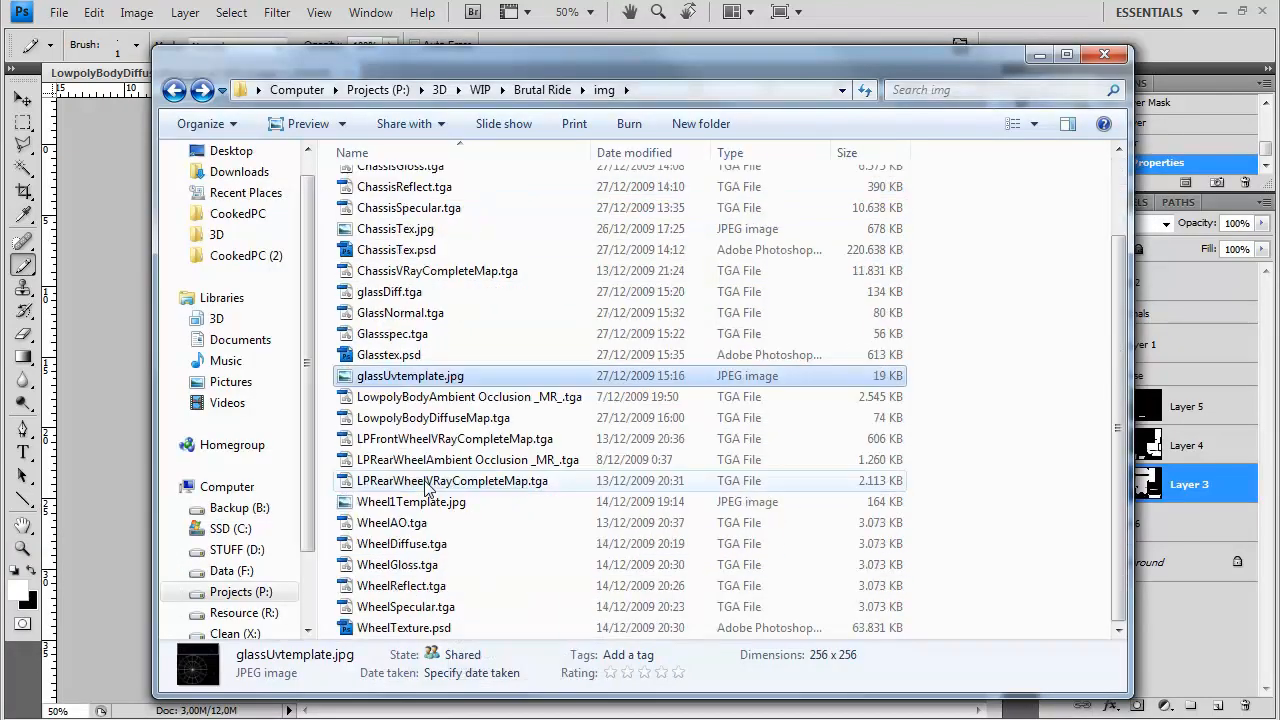
pyautogui.click(470, 418)
pyautogui.doubleClick(476, 398)
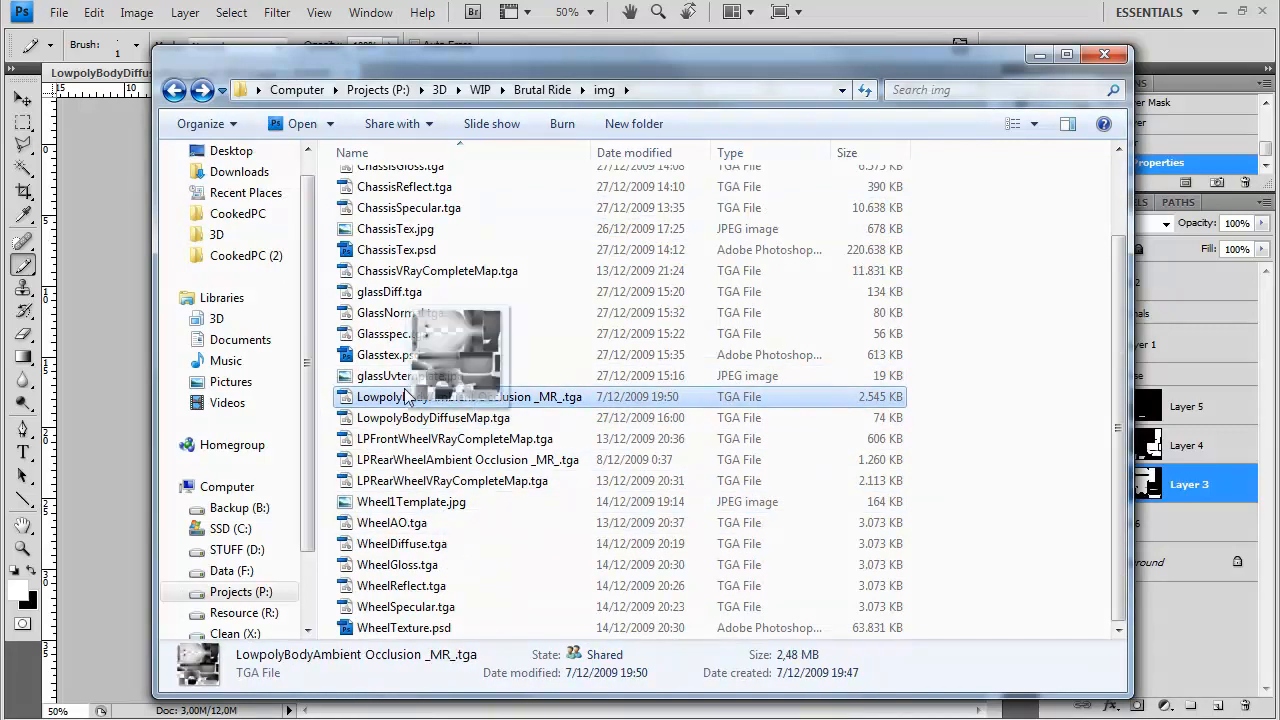
# Copy the ambient occlusion image to the top of the Diffuse group as a new layer with Multiply blending
pyautogui.hotkey('ctrl', 'a')
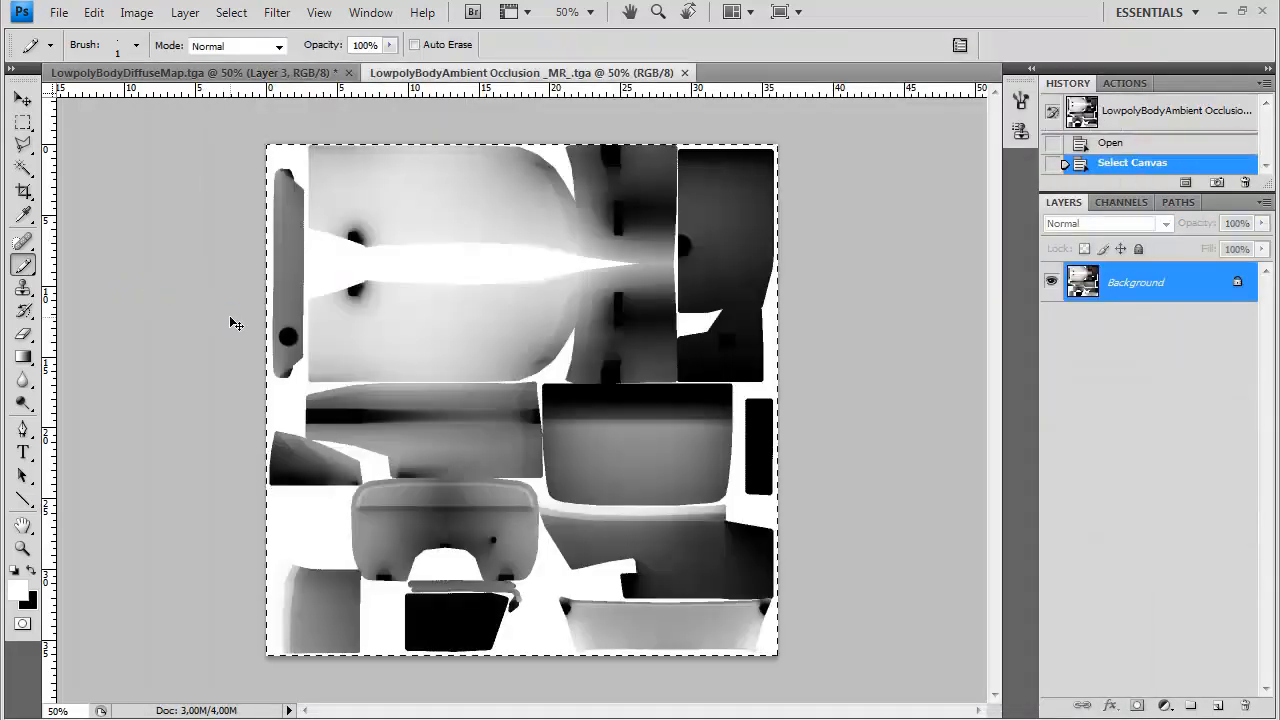
pyautogui.hotkey('ctrl', 'w')
pyautogui.click(1190, 405)
pyautogui.hotkey('ctrl', 'v')
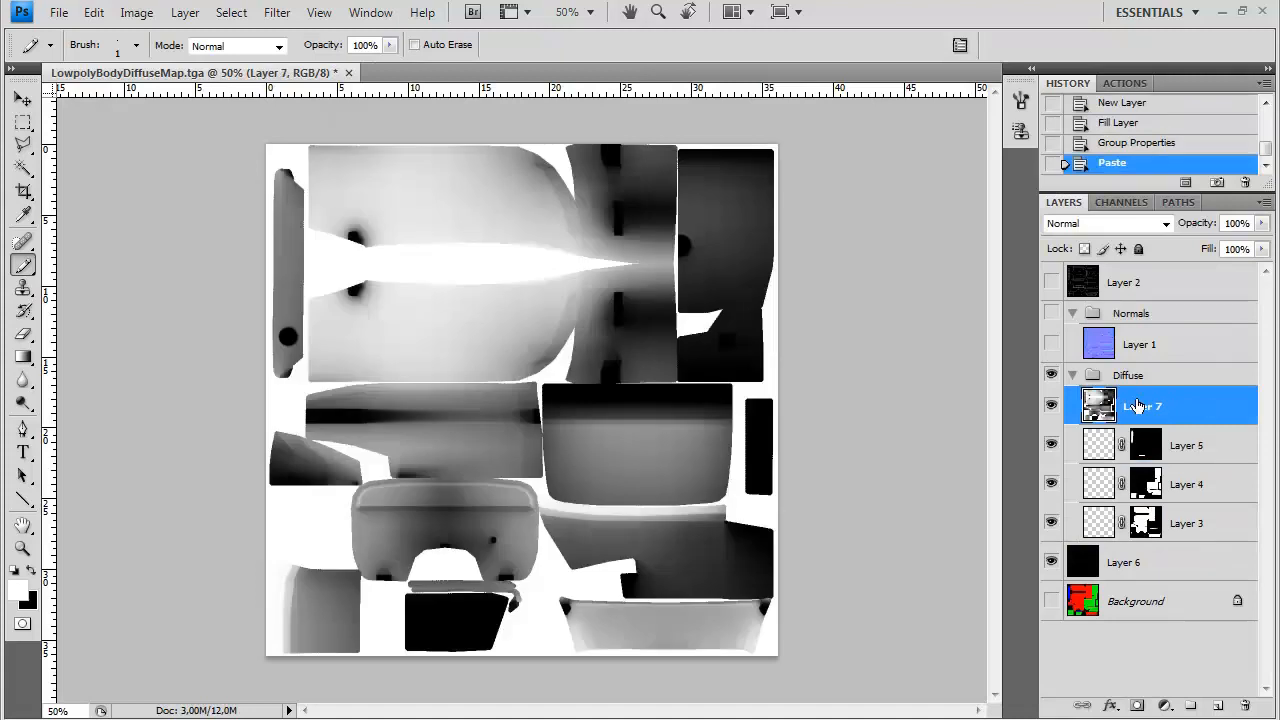
pyautogui.click(1105, 223)
pyautogui.click(1063, 306)
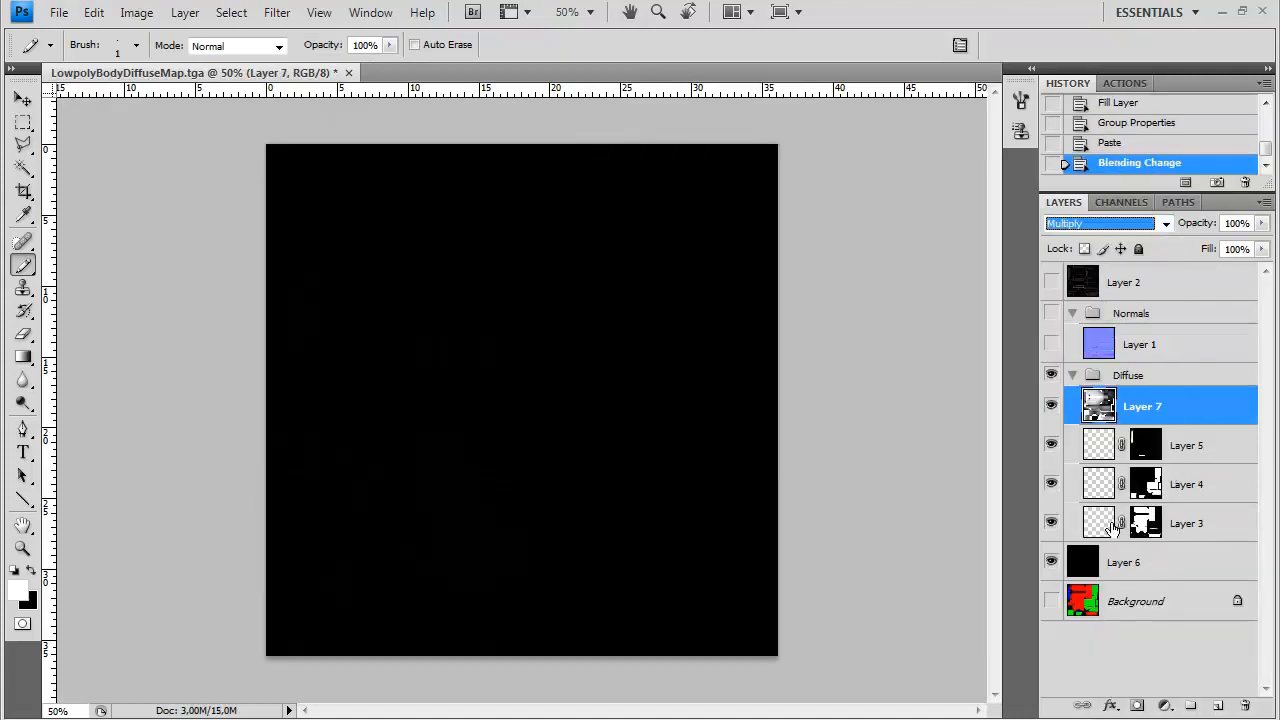
# Fill Layer 3, masked to the red areas, with a dark red colour
pyautogui.click(1115, 525)
pyautogui.click(27, 599)
pyautogui.click(817, 397)
pyautogui.click(983, 251)
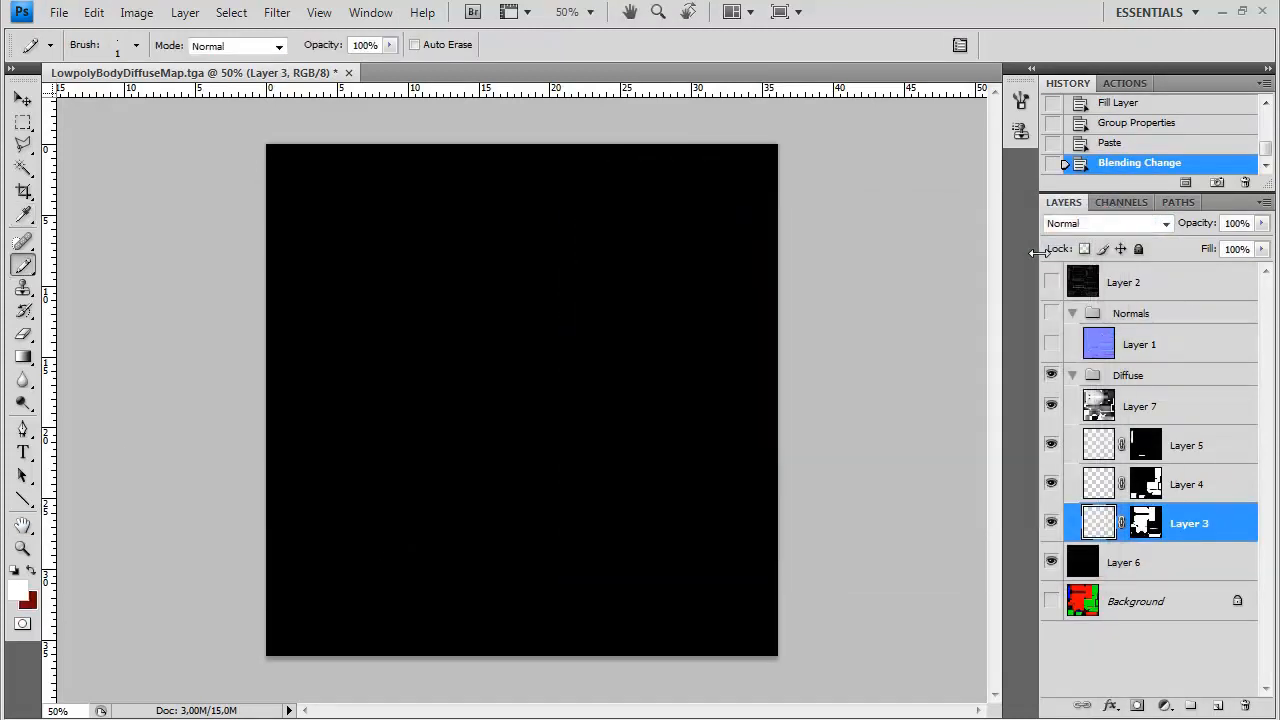
pyautogui.hotkey('ctrl', 'BackSpace')
# Fill Layer 4, masked to the green areas, with a dark brown colour
pyautogui.click(1108, 494)
pyautogui.click(28, 600)
pyautogui.moveTo(867, 500); pyautogui.dragTo(861, 507)
pyautogui.click(771, 446)
pyautogui.click(1007, 255)
pyautogui.hotkey('ctrl', 'BackSpace')
# Fill Layer 5 in the Diffuse group with a very dark brown background colour
pyautogui.click(1101, 445)
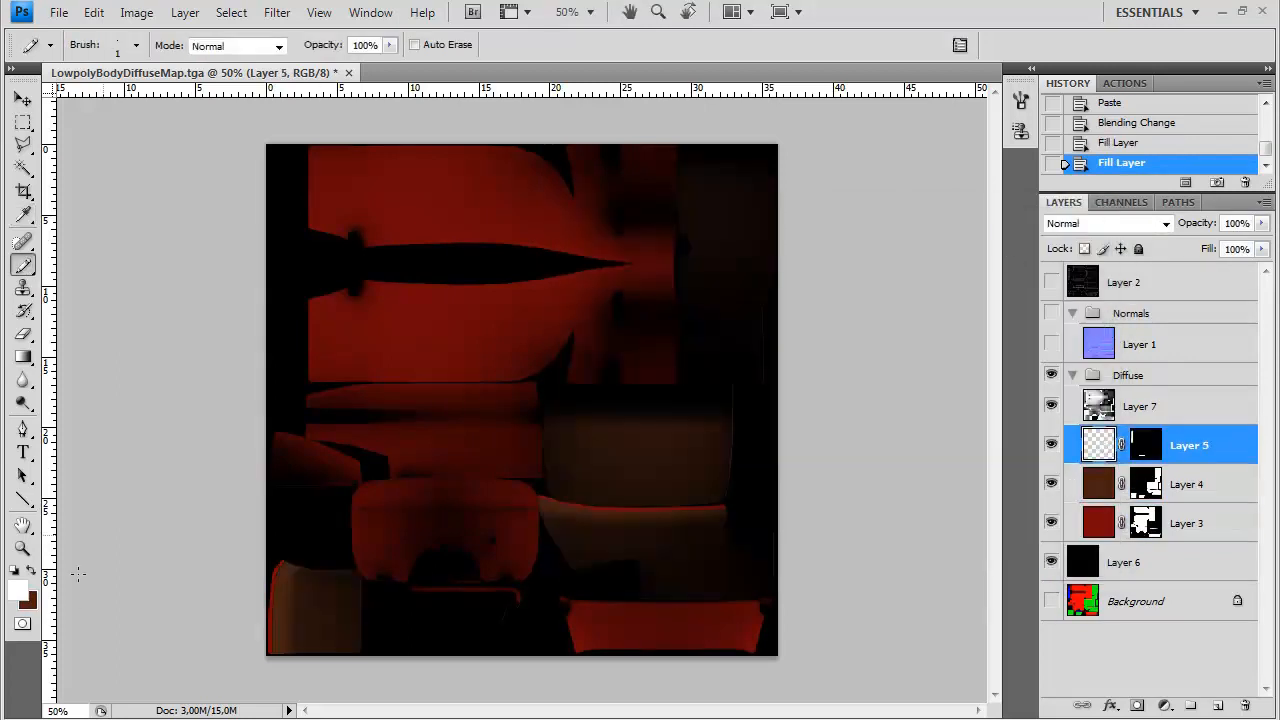
pyautogui.click(30, 602)
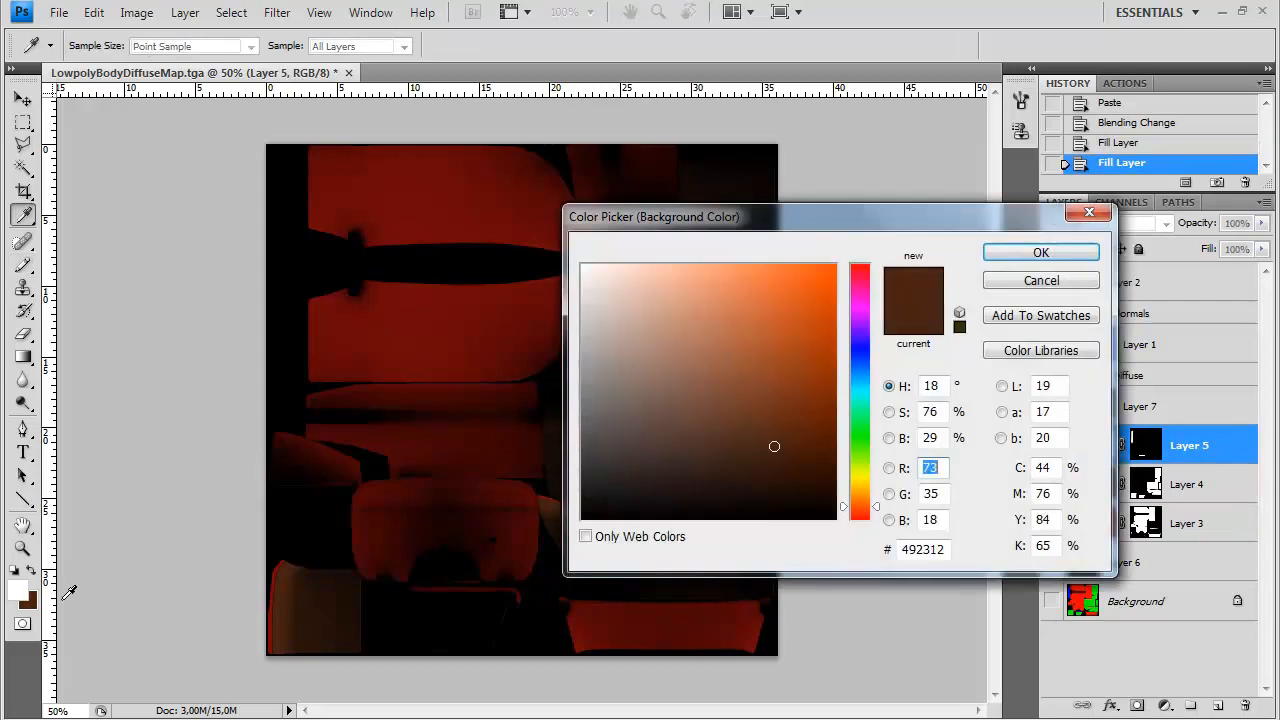
pyautogui.moveTo(871, 224); pyautogui.dragTo(701, 191)
pyautogui.moveTo(598, 393)
pyautogui.mouseDown()
pyautogui.moveTo(606, 431)
pyautogui.moveTo(412, 395)
pyautogui.mouseUp()
pyautogui.click(871, 219)
# Refill Layer 4 with a neutral medium grey
pyautogui.click(1100, 484)
pyautogui.click(30, 602)
pyautogui.click(871, 220)
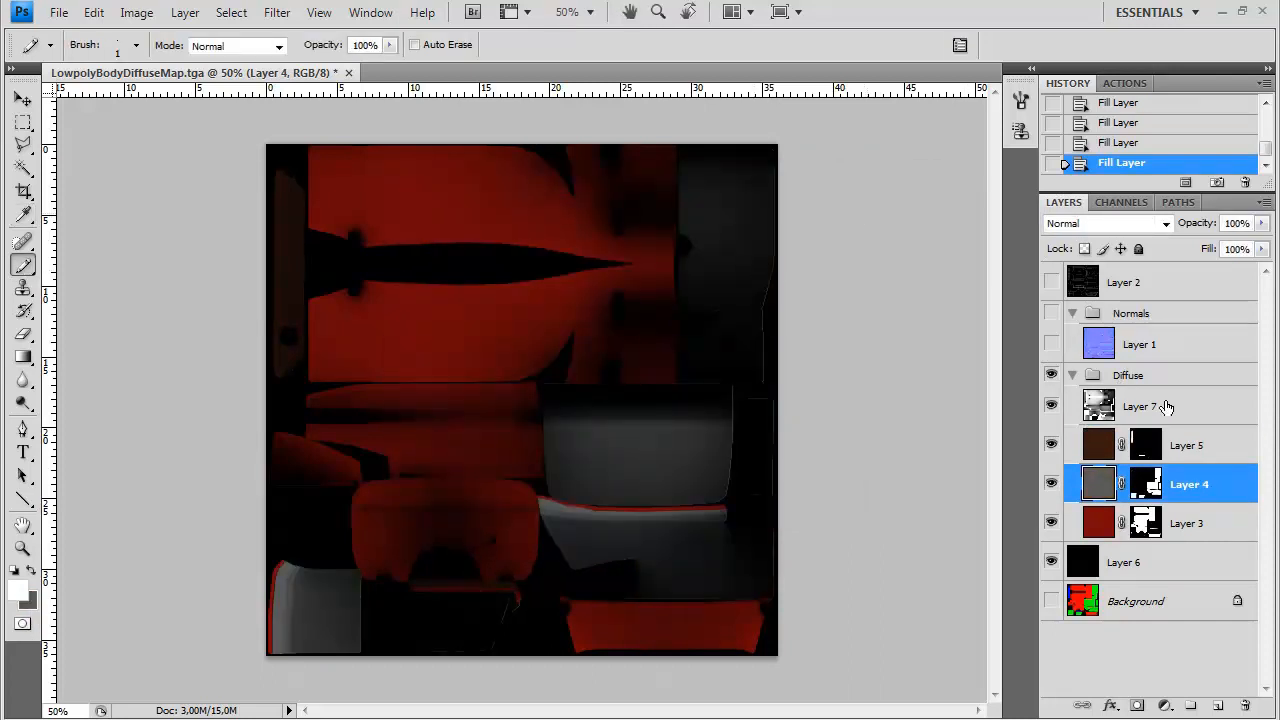
pyautogui.click(1150, 445)
pyautogui.click(1171, 486)
pyautogui.click(1143, 520)
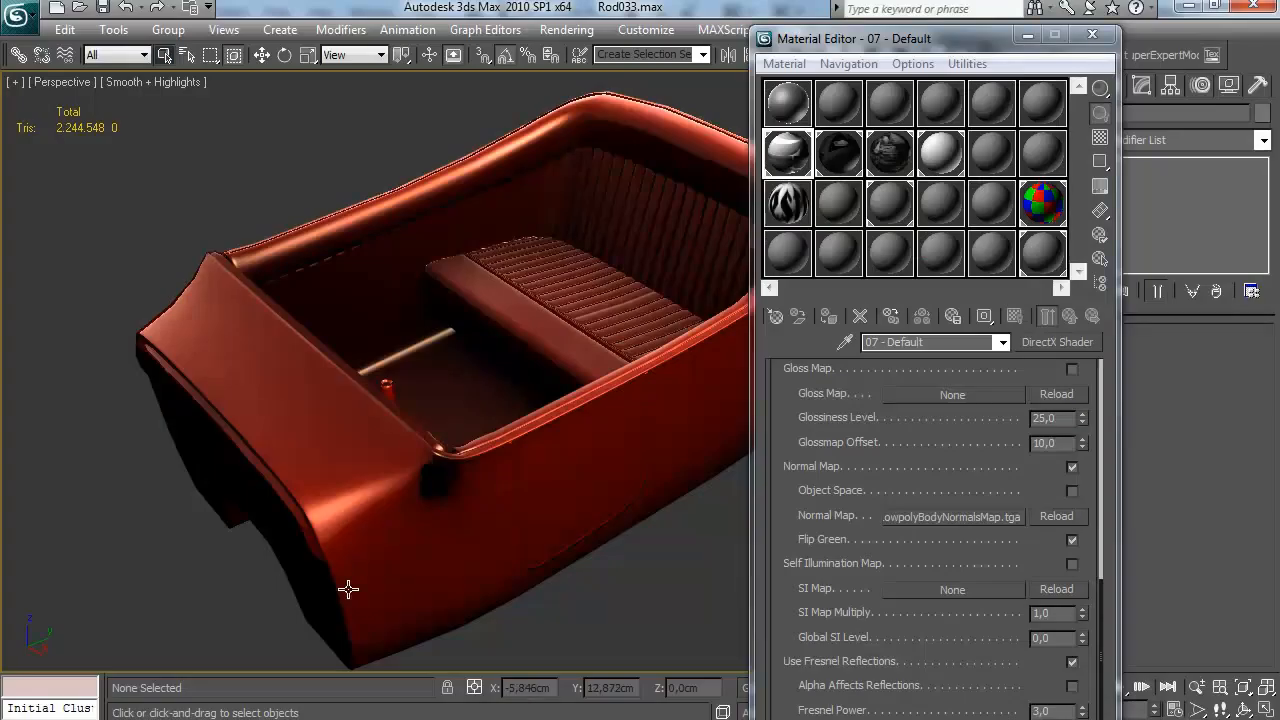
# Switch to 3ds Max and open the standard render material of the 07 - Default DirectX shader
pyautogui.click(1019, 338)
pyautogui.scroll(-1, 917, 410)
pyautogui.scroll(10, 918, 428)
pyautogui.click(918, 435)
pyautogui.click(940, 548)
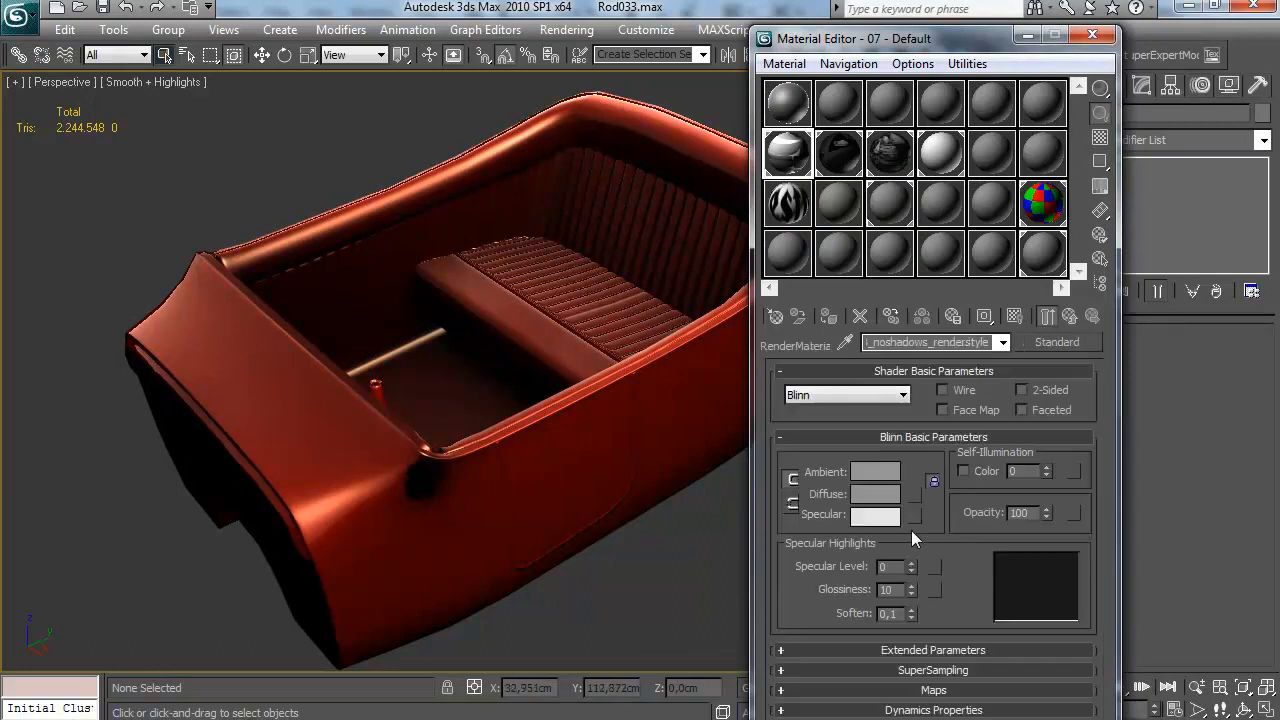
# Assign a Normal Bump map with a bitmap in its normal slot to the render material's Bump at amount 100
pyautogui.click(948, 692)
pyautogui.click(1040, 565)
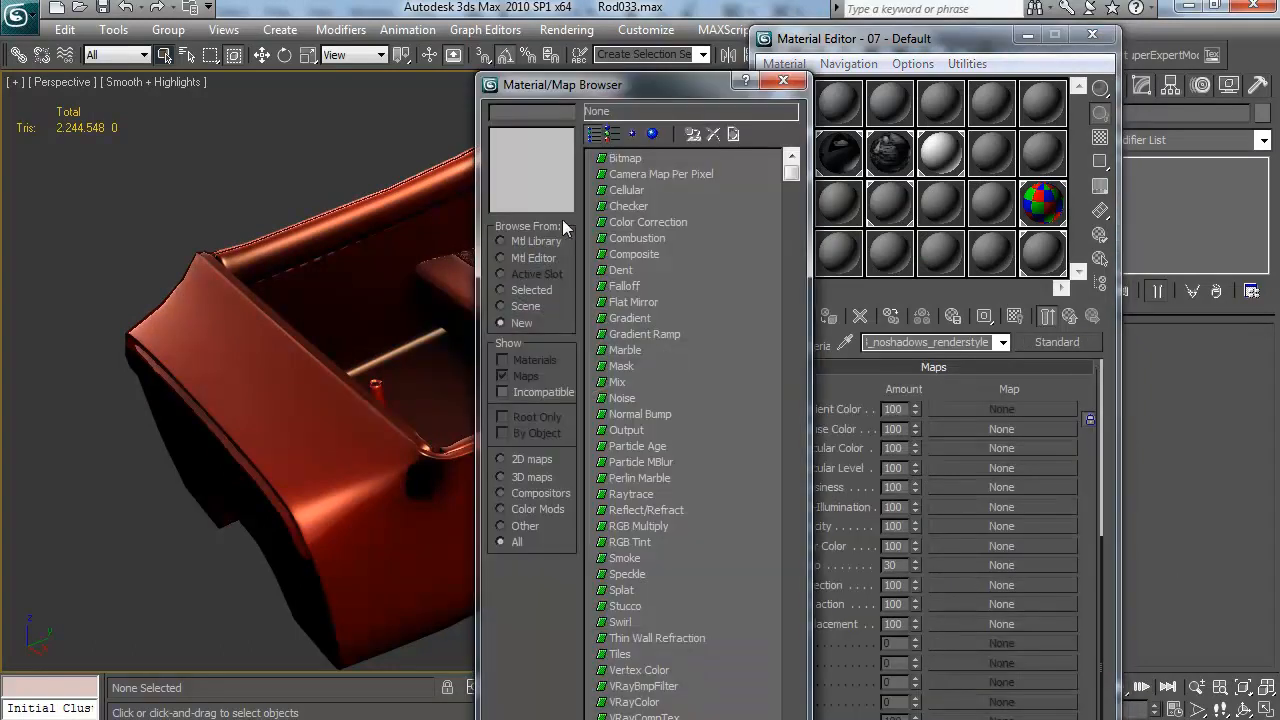
pyautogui.doubleClick(622, 414)
pyautogui.click(937, 399)
pyautogui.doubleClick(628, 162)
pyautogui.moveTo(546, 117)
pyautogui.mouseDown()
pyautogui.moveTo(549, 205)
pyautogui.moveTo(547, 114)
pyautogui.mouseUp()
pyautogui.doubleClick(80, 152)
pyautogui.doubleClick(290, 150)
pyautogui.click(1070, 317)
pyautogui.click(1070, 317)
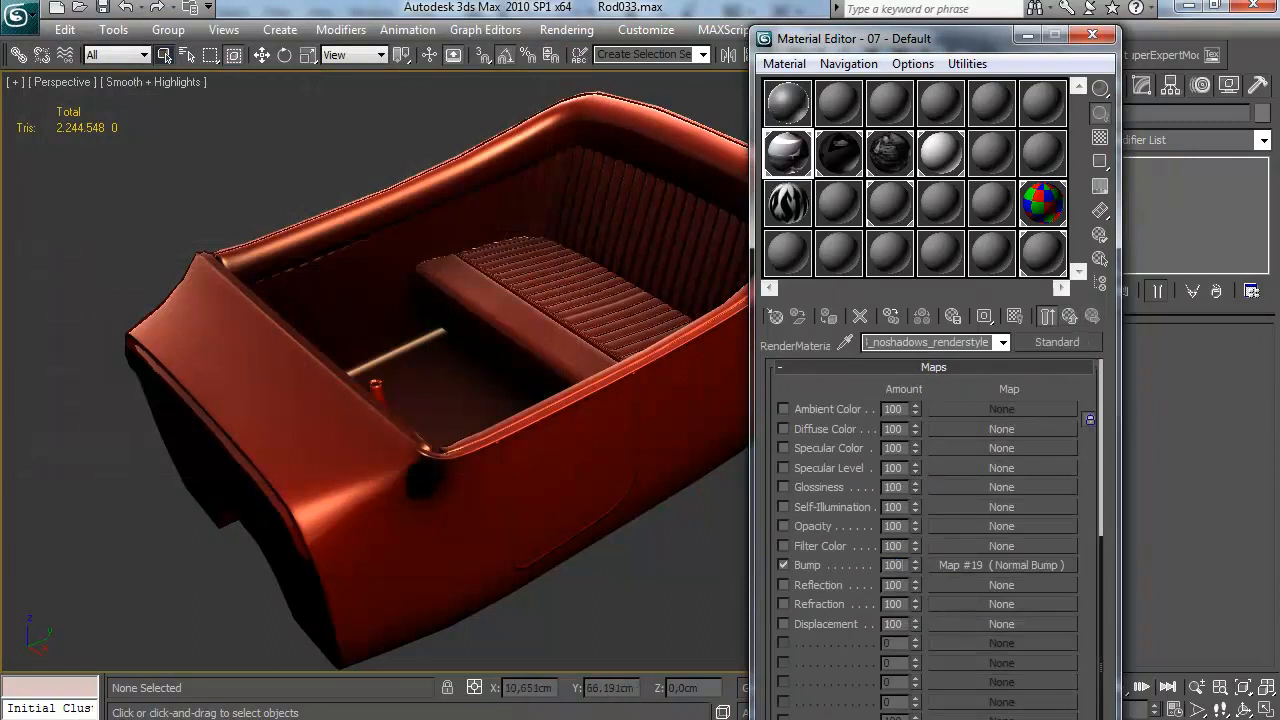
# Check the render material's ambient colour and return to the parent DirectX shader
pyautogui.scroll(5, 830, 412)
pyautogui.click(875, 471)
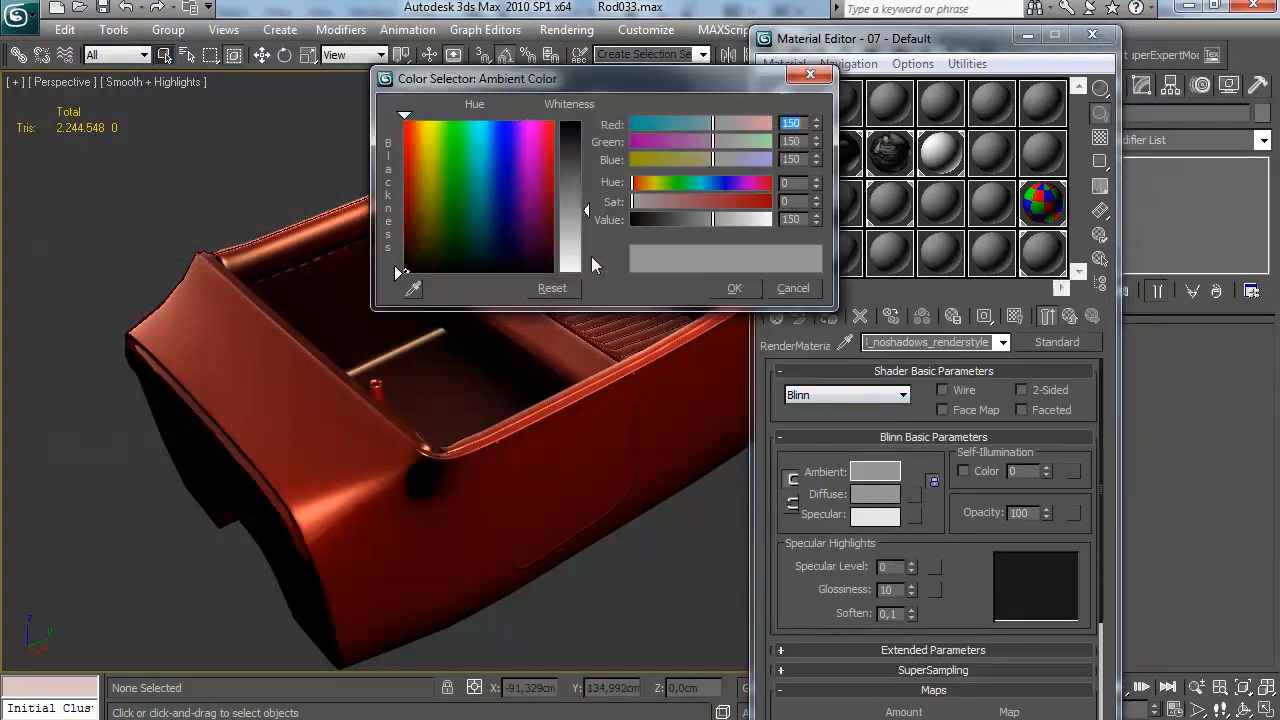
pyautogui.click(737, 289)
pyautogui.click(1069, 318)
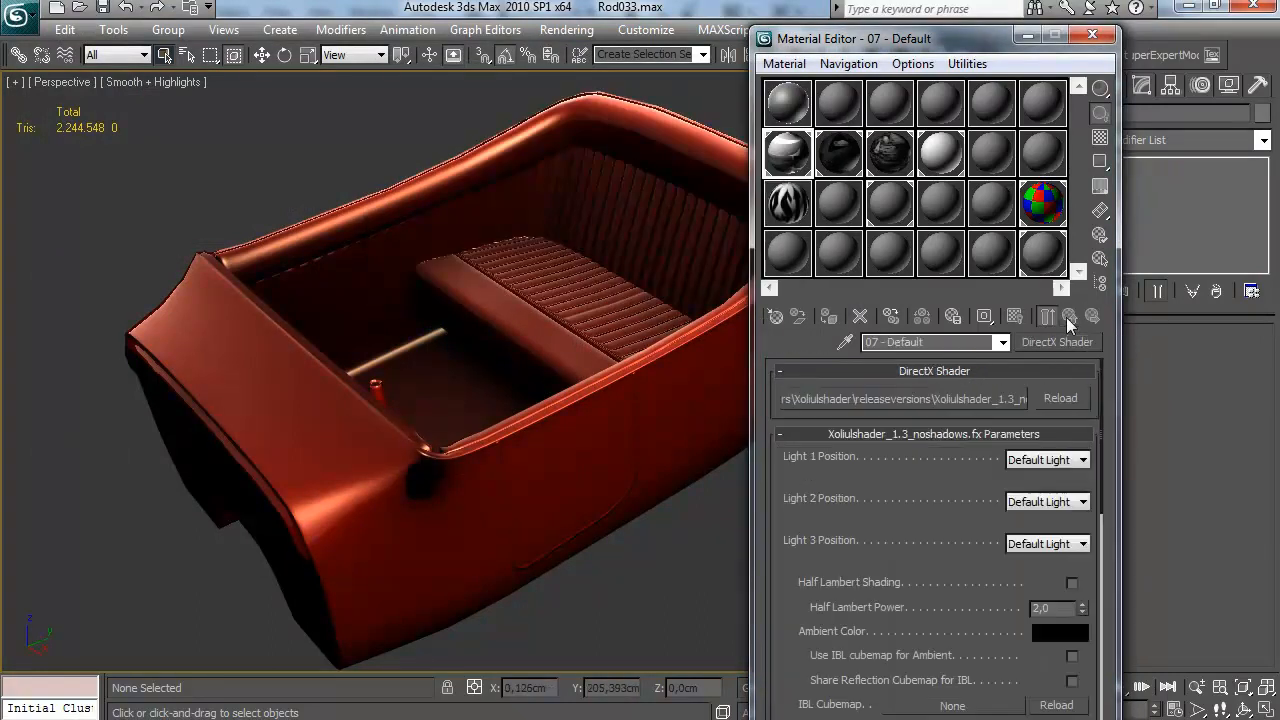
# Select LowpolyBody and turn off the shaded cage display in its Projection modifier
pyautogui.click(568, 391)
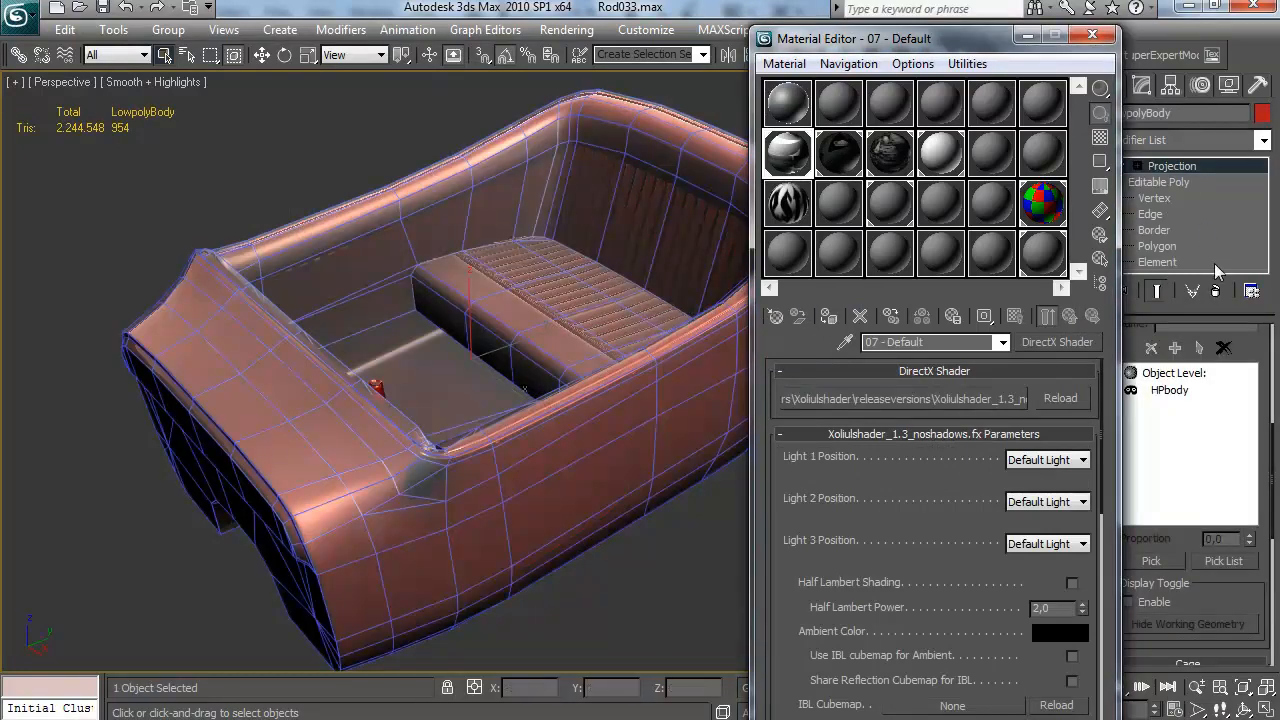
pyautogui.moveTo(1007, 41); pyautogui.dragTo(858, 42)
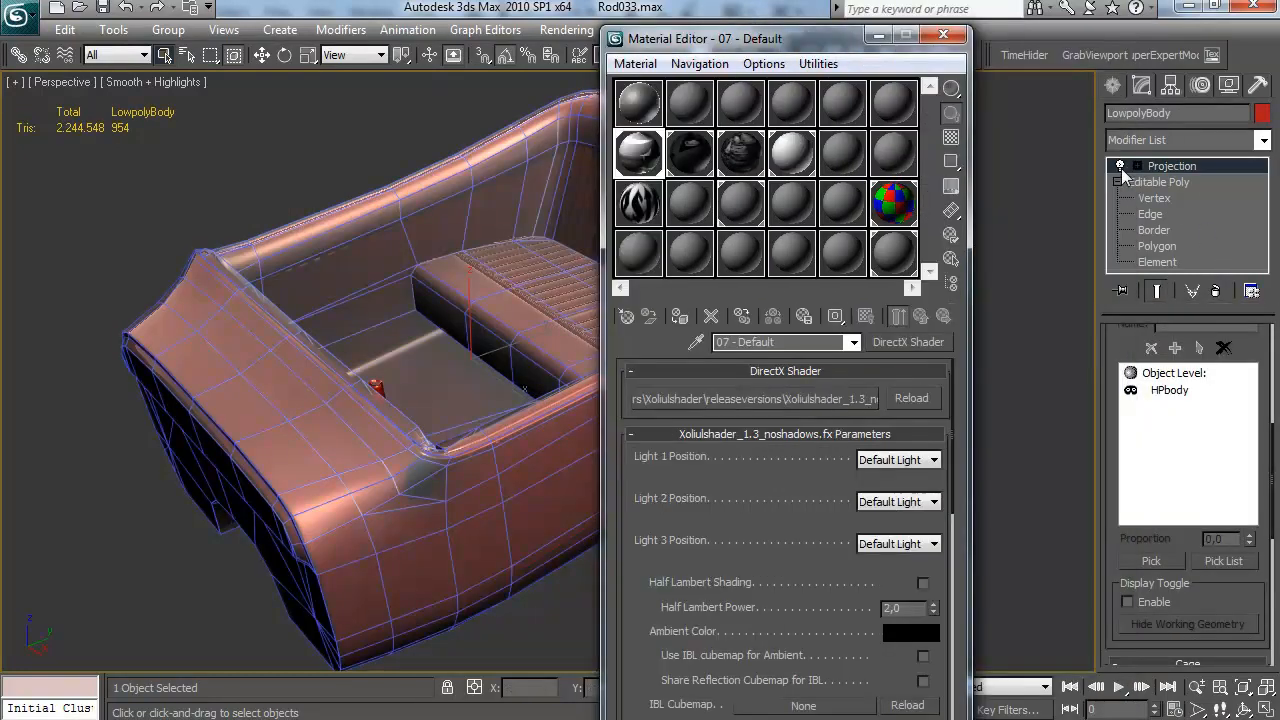
pyautogui.scroll(-5, 1210, 595)
pyautogui.click(1167, 517)
pyautogui.moveTo(439, 387); pyautogui.dragTo(430, 387)
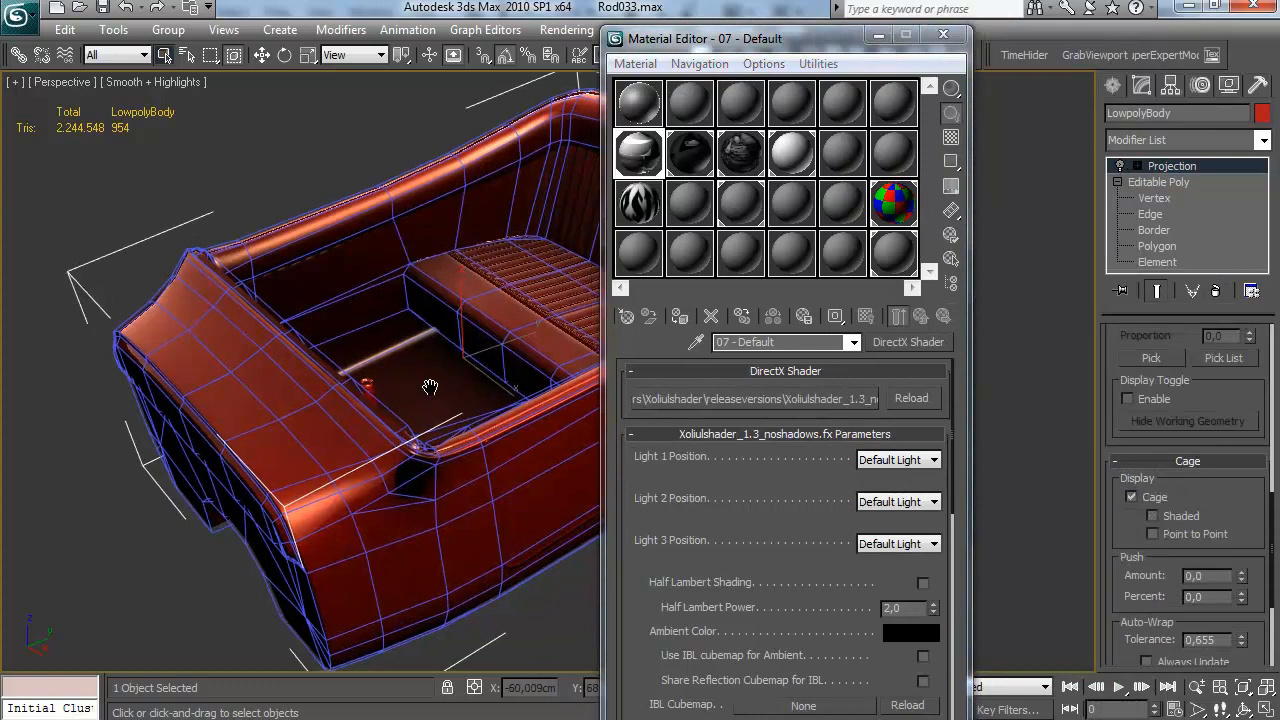
# Assign V-Ray Adv 1.50.SP3a as the production renderer in the render setup
pyautogui.click(1171, 86)
pyautogui.click(1141, 87)
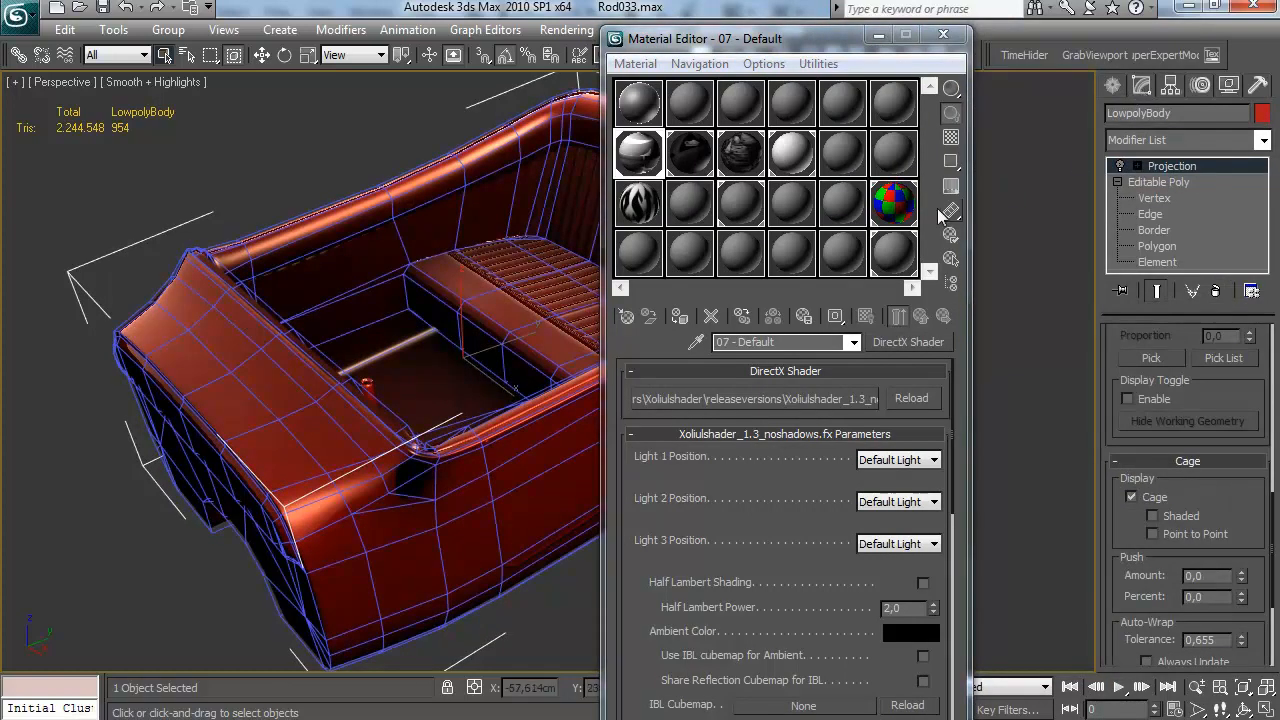
pyautogui.press('F10')
pyautogui.scroll(-6, 807, 608)
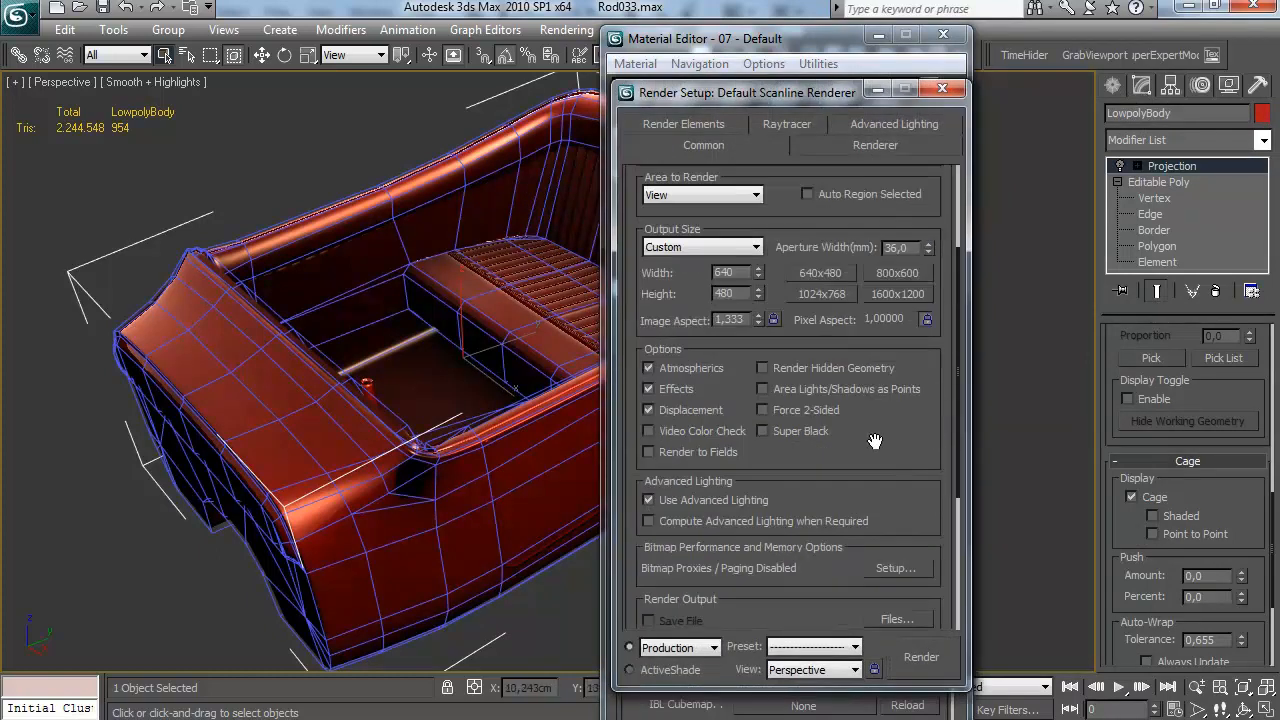
pyautogui.click(807, 610)
pyautogui.click(882, 465)
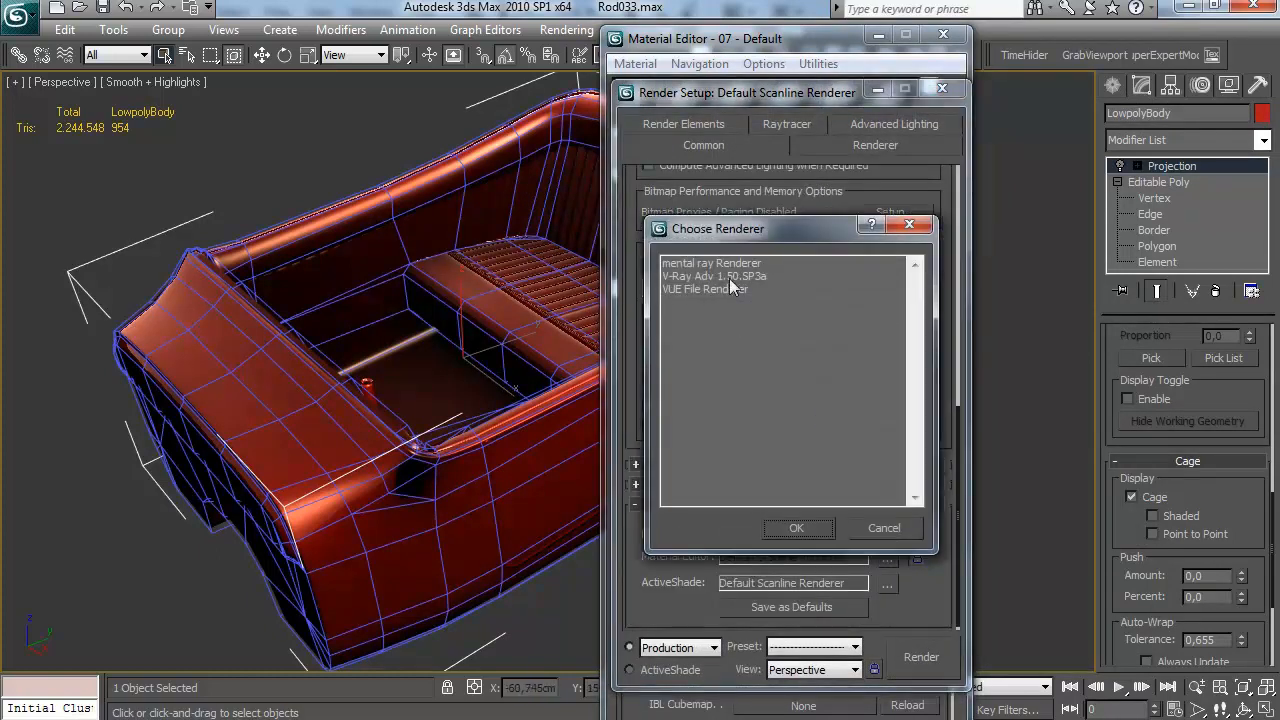
pyautogui.doubleClick(731, 283)
# Set V-Ray's antialiasing filter to Catmull-Rom and enable the GI environment skylight override with a white colour
pyautogui.click(705, 126)
pyautogui.click(753, 321)
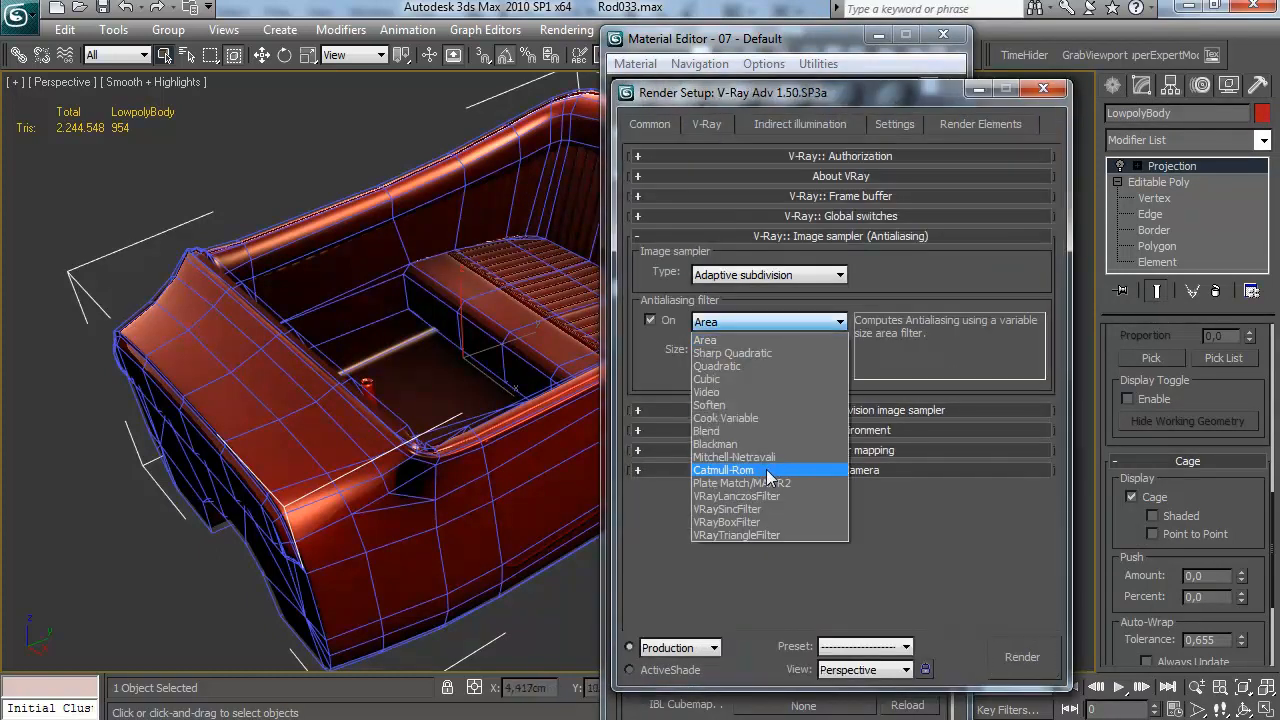
pyautogui.click(740, 383)
pyautogui.click(840, 430)
pyautogui.click(694, 465)
pyautogui.click(734, 288)
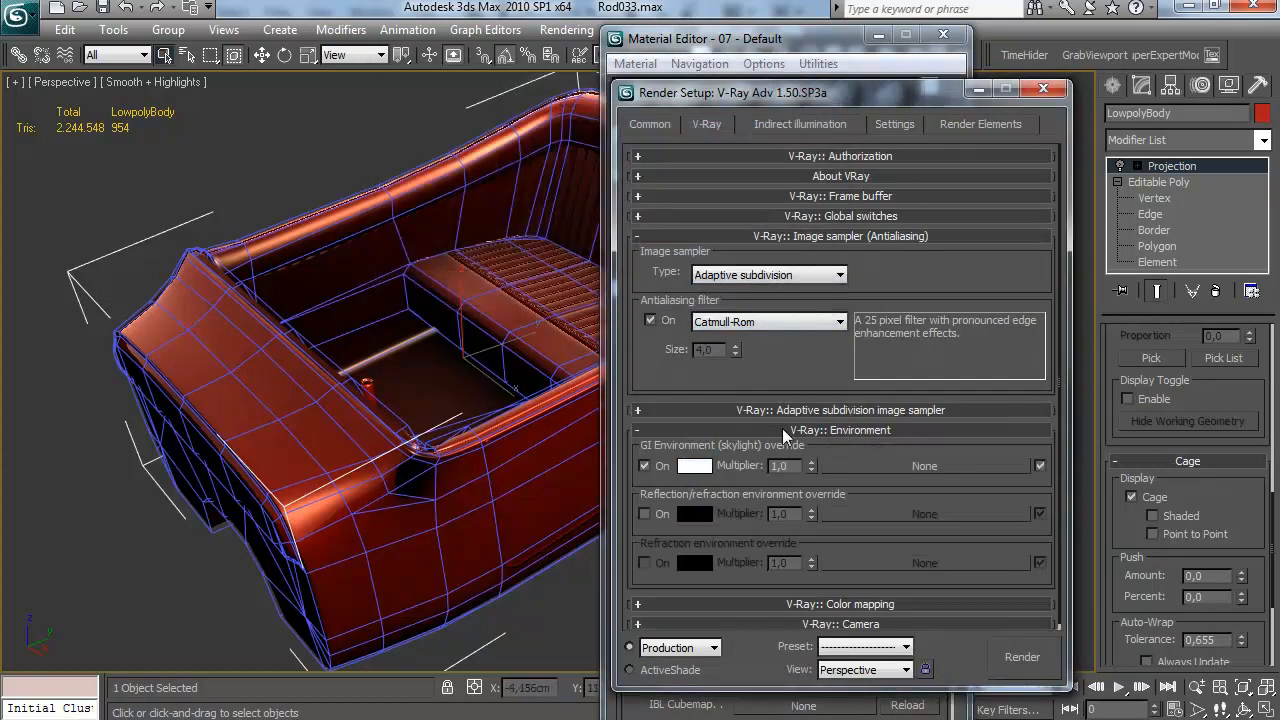
pyautogui.click(771, 429)
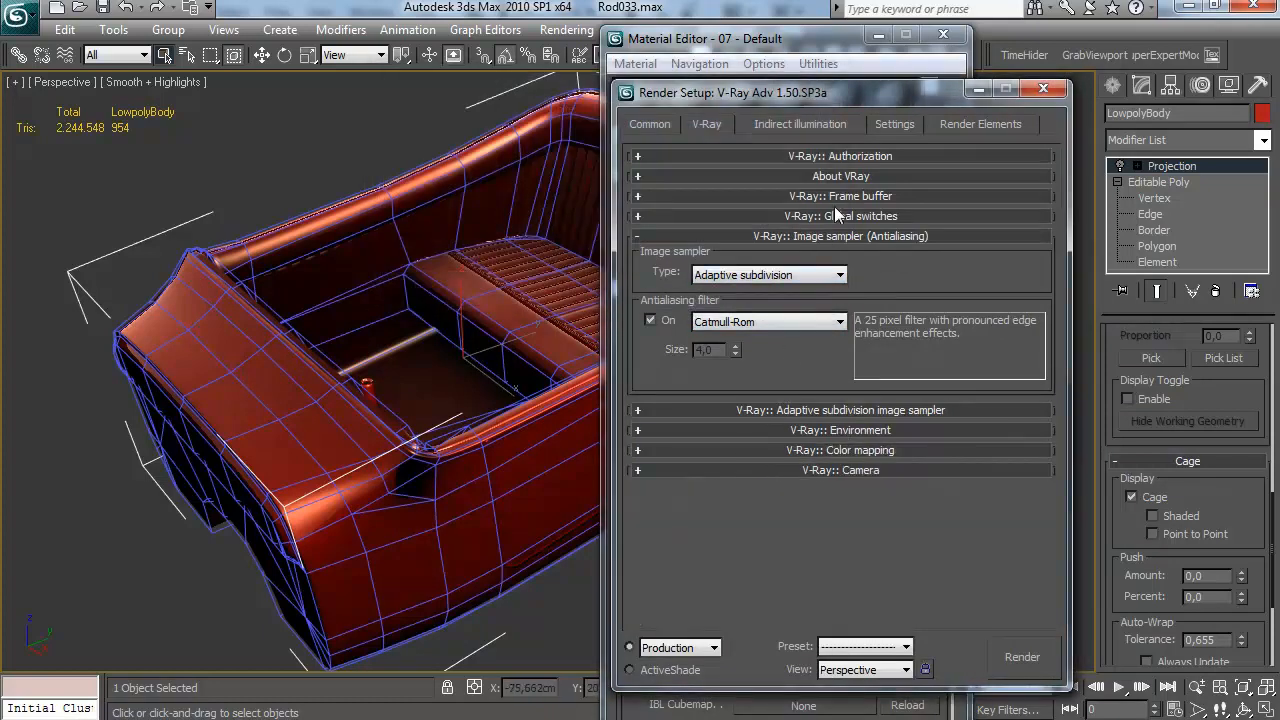
# Enable V-Ray indirect illumination with Irradiance map for primary bounces and None for secondary bounces
pyautogui.click(800, 124)
pyautogui.click(884, 346)
pyautogui.click(870, 358)
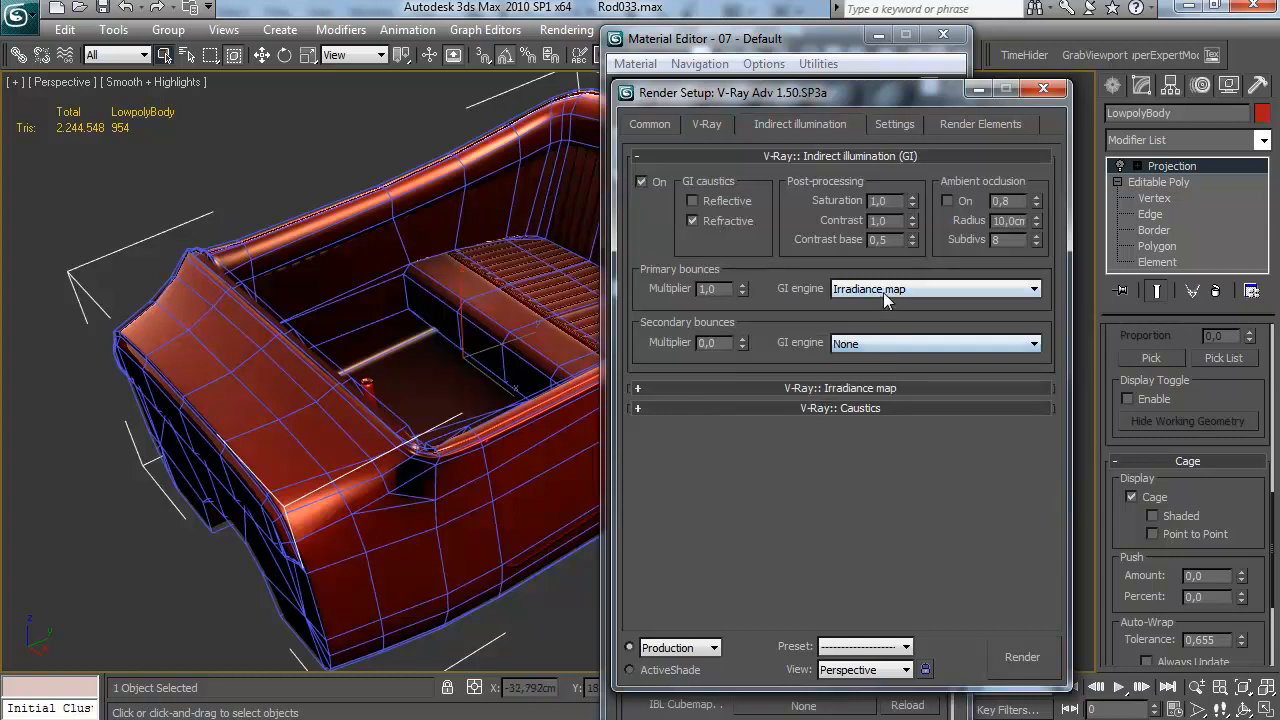
# Set the irradiance map preset to Medium and turn on detail enhancement and Show calc. phase
pyautogui.click(810, 388)
pyautogui.click(882, 191)
pyautogui.click(850, 247)
pyautogui.click(694, 342)
pyautogui.click(1029, 236)
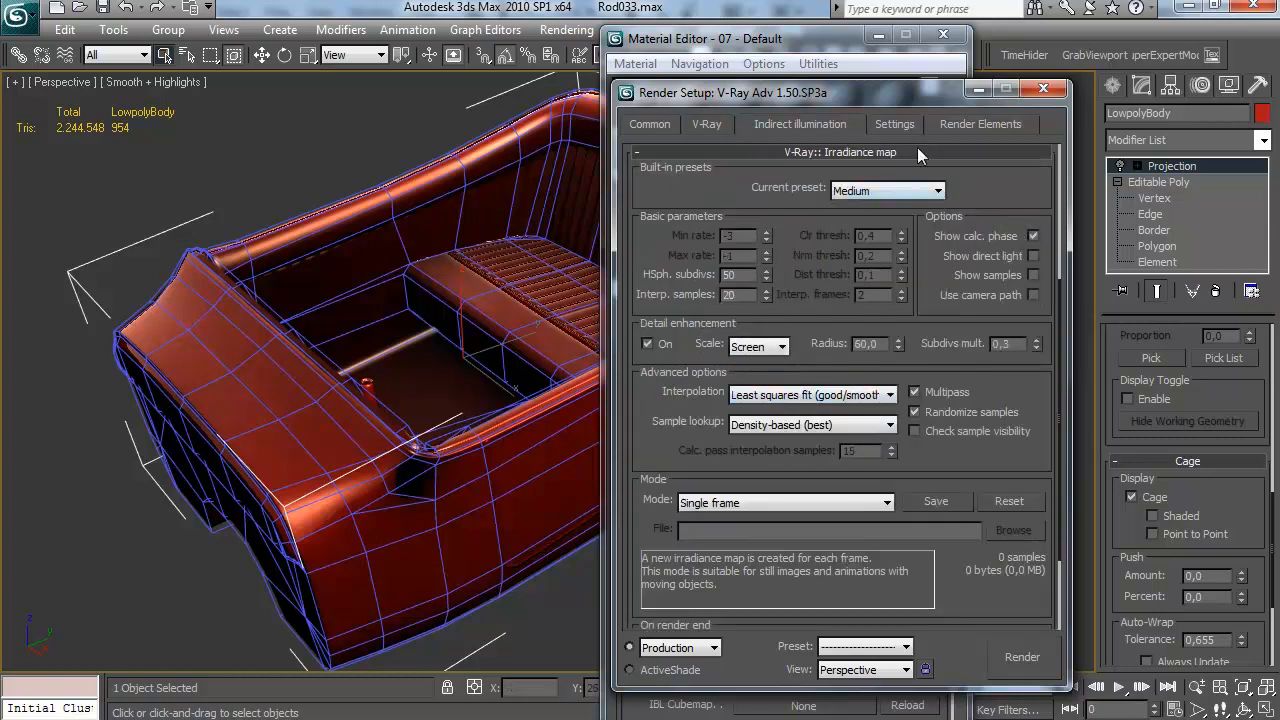
pyautogui.click(896, 125)
pyautogui.click(820, 126)
pyautogui.scroll(5, 723, 249)
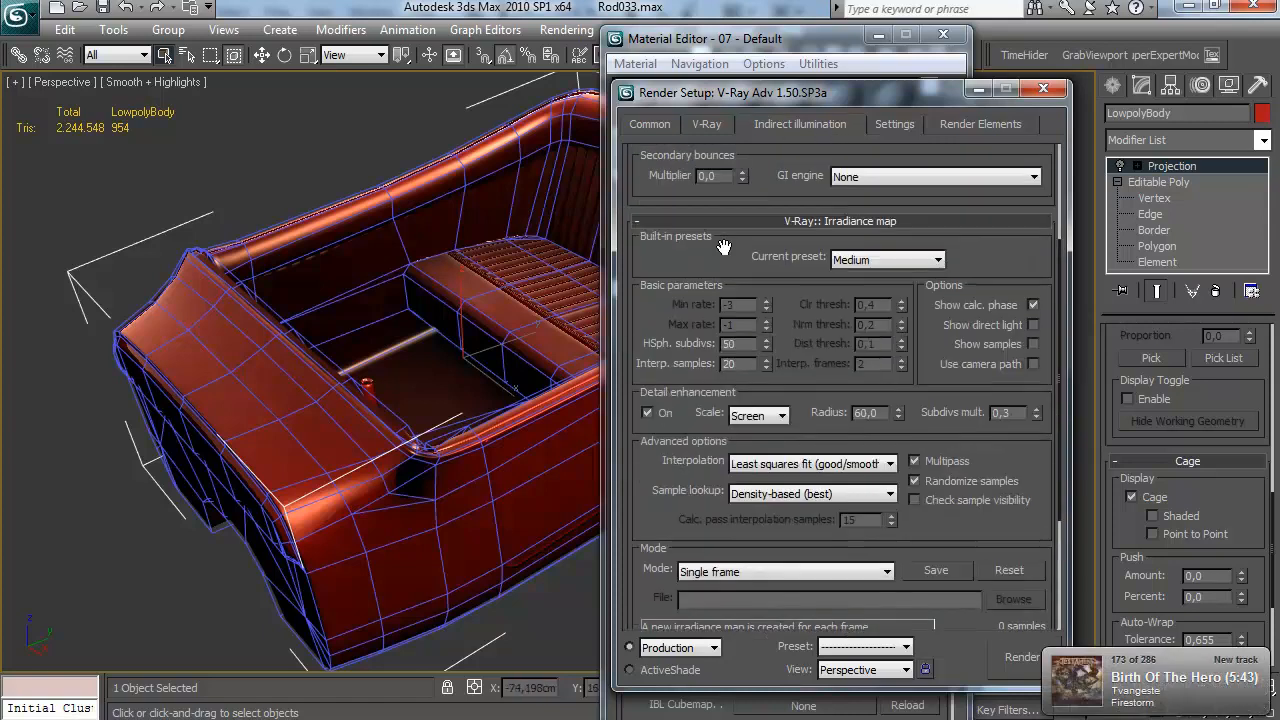
# Open Render To Texture and delete the Ambient Occlusion and DiffuseMap output elements
pyautogui.moveTo(445, 304); pyautogui.dragTo(426, 289)
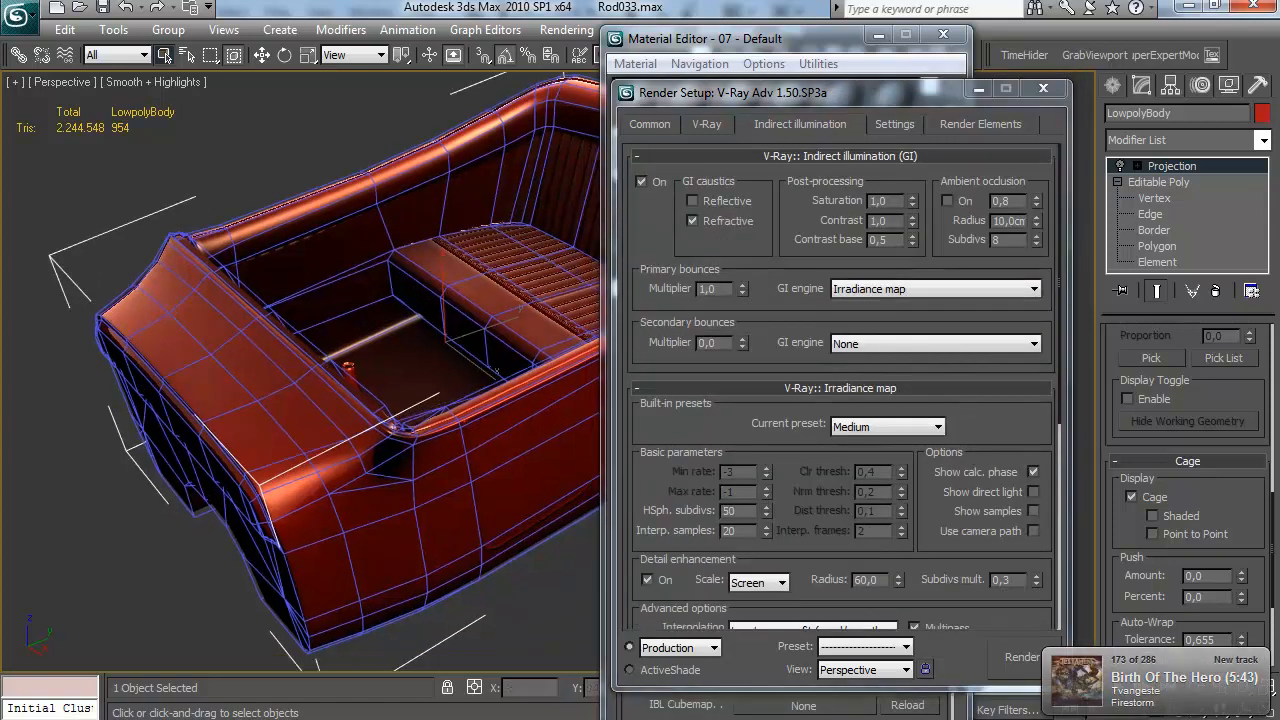
pyautogui.click(735, 42)
pyautogui.moveTo(457, 221); pyautogui.dragTo(450, 220)
pyautogui.press('0')
pyautogui.moveTo(281, 427); pyautogui.dragTo(284, 312)
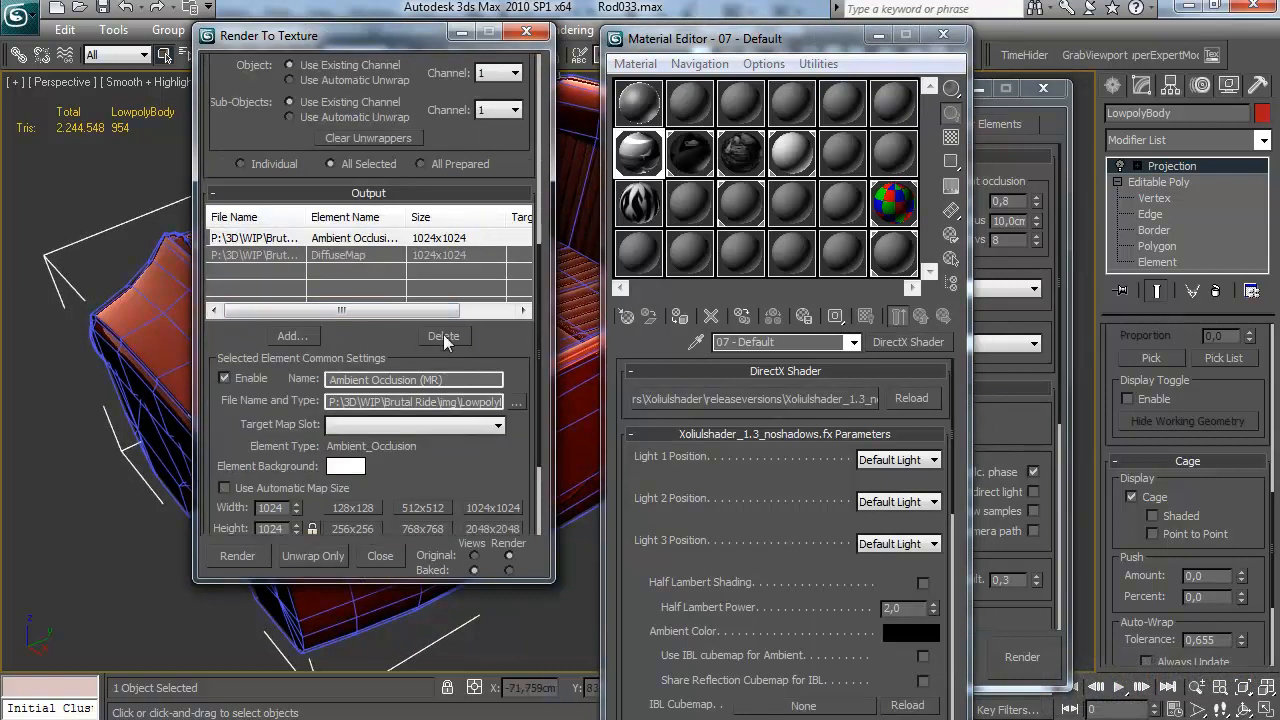
pyautogui.click(443, 336)
pyautogui.scroll(-2, 300, 320)
# Add a VRayCompleteMap texture element to the body's bake outputs
pyautogui.click(292, 282)
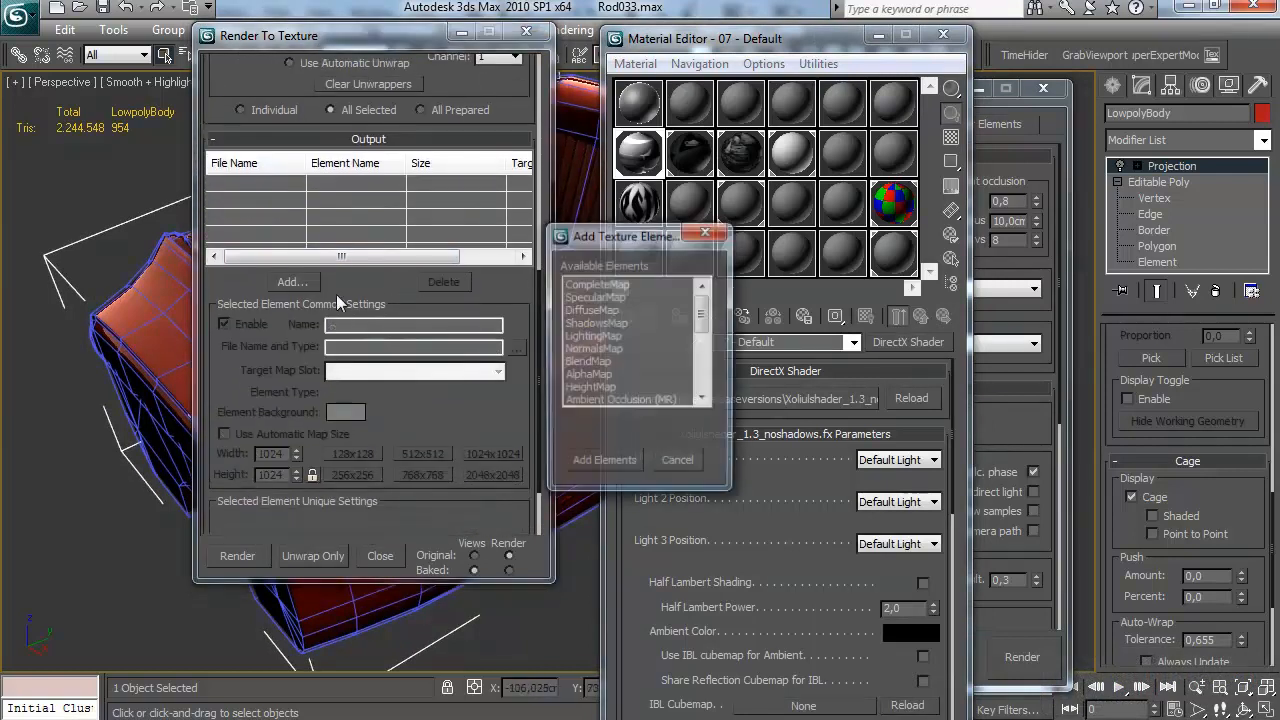
pyautogui.scroll(-2, 619, 396)
pyautogui.doubleClick(633, 349)
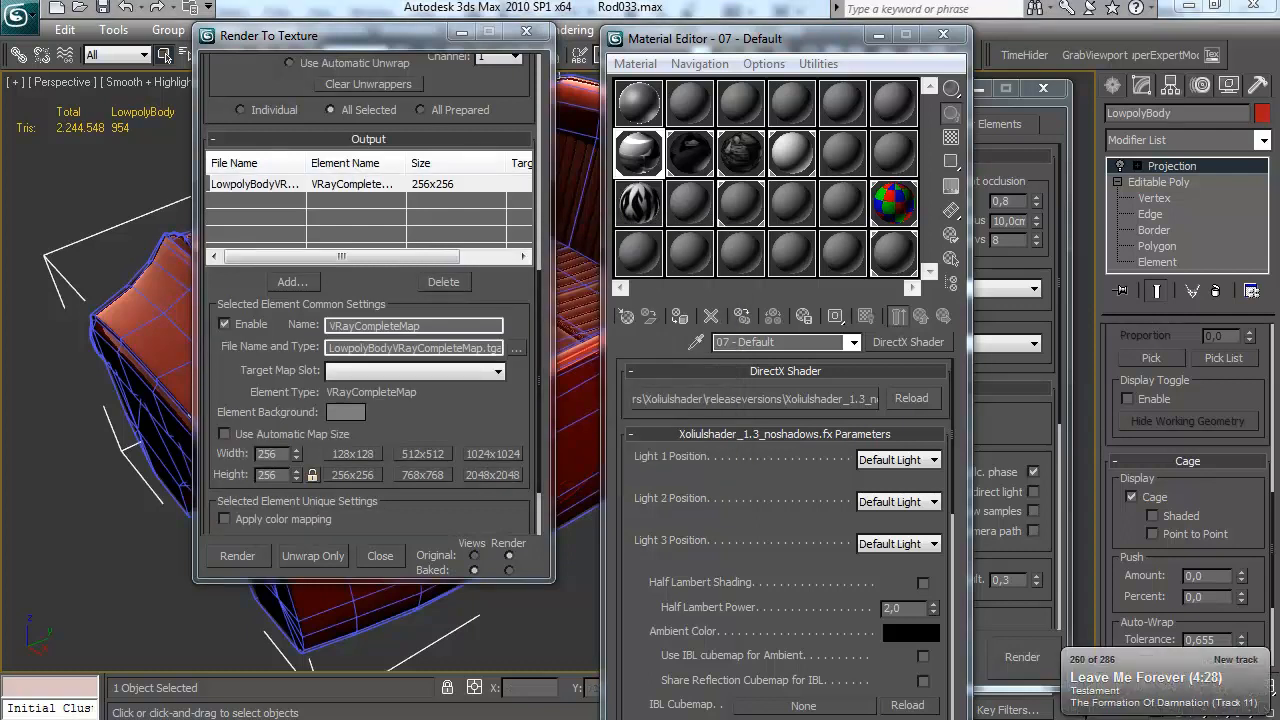
pyautogui.press('XF86AudioNext')
pyautogui.press('XF86AudioNext')
pyautogui.press('XF86AudioNext')
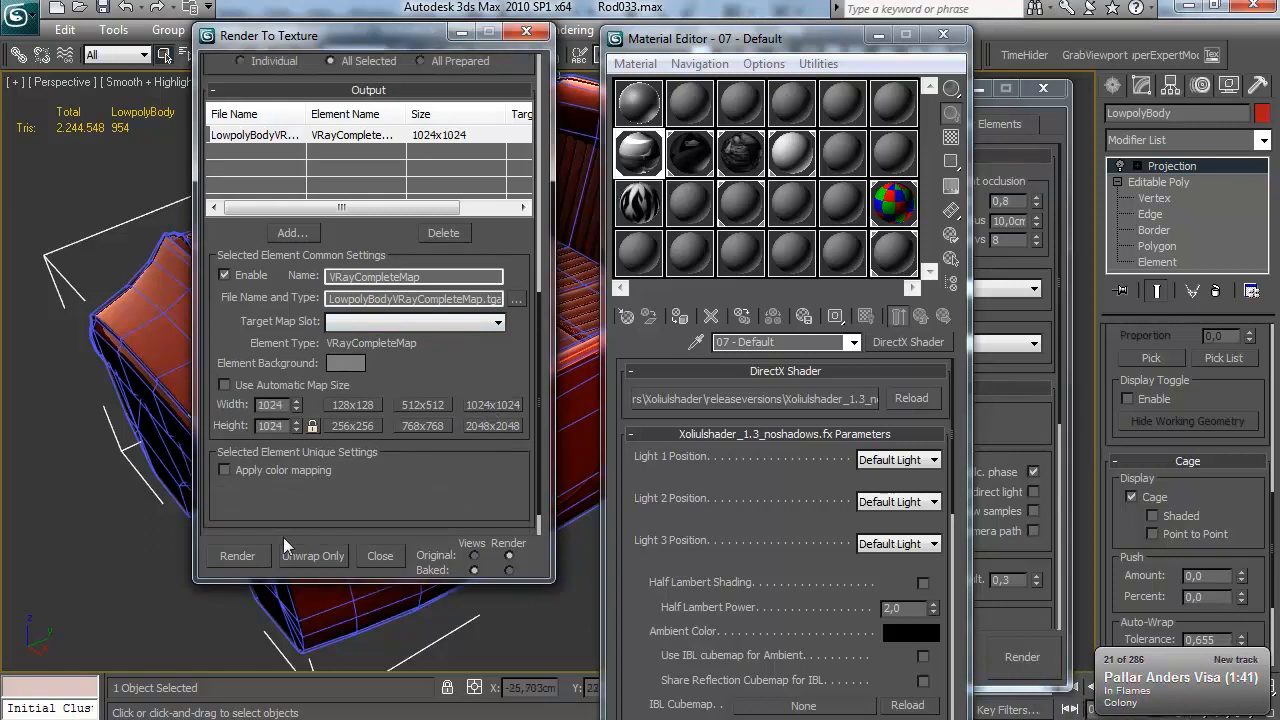
# Bake the VRayCompleteMap at 1024x1024 and close the Material Editor
pyautogui.click(237, 555)
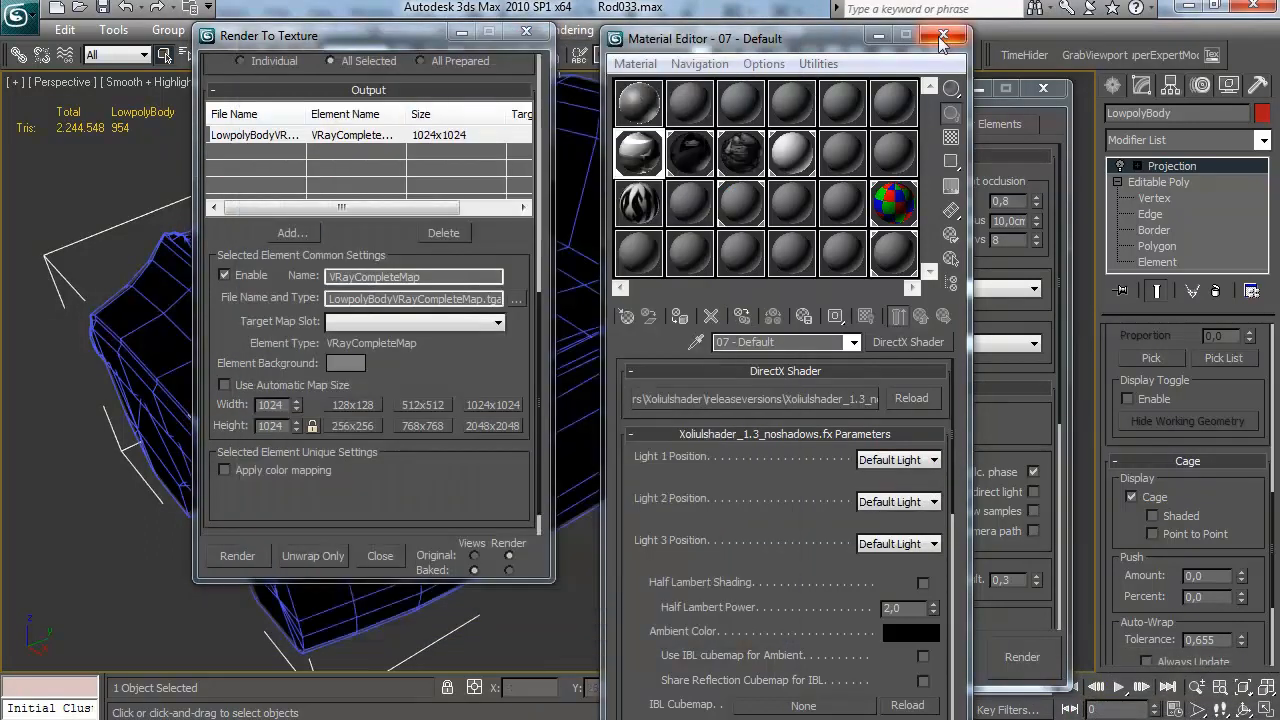
pyautogui.click(943, 34)
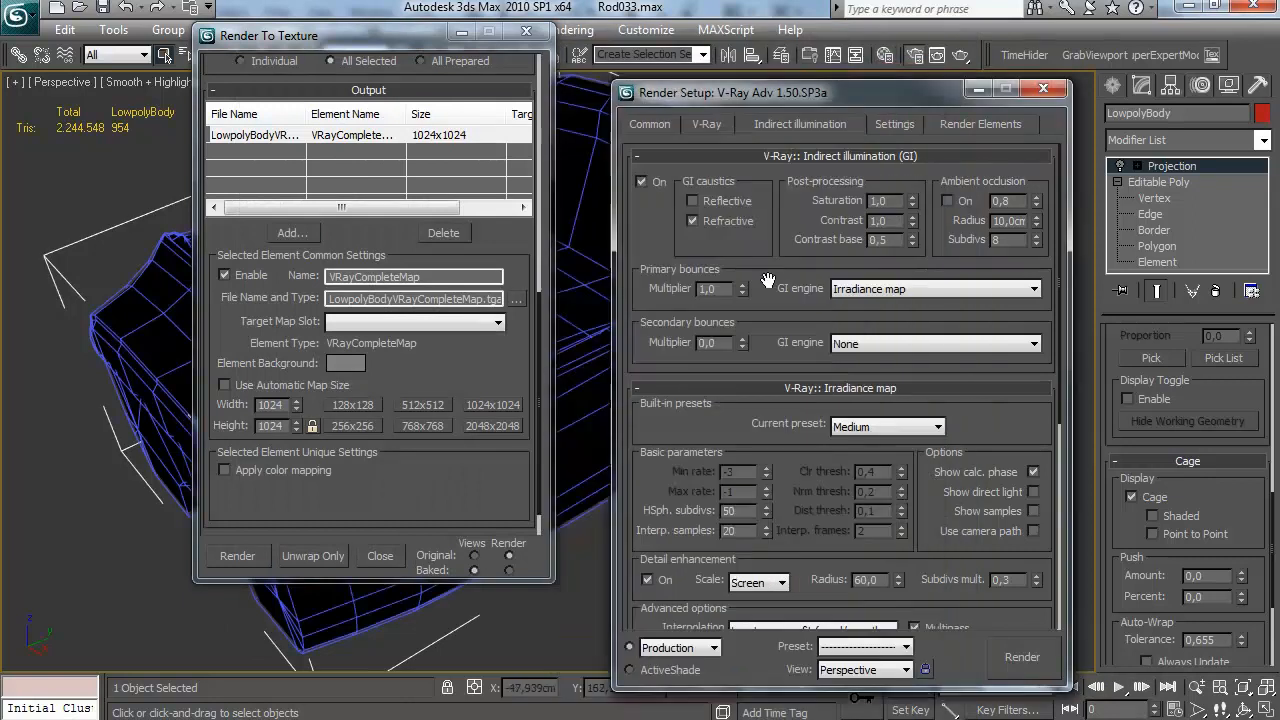
# Change the primary bounces GI engine to Brute force and show its GI settings
pyautogui.click(894, 124)
pyautogui.click(782, 398)
pyautogui.click(808, 424)
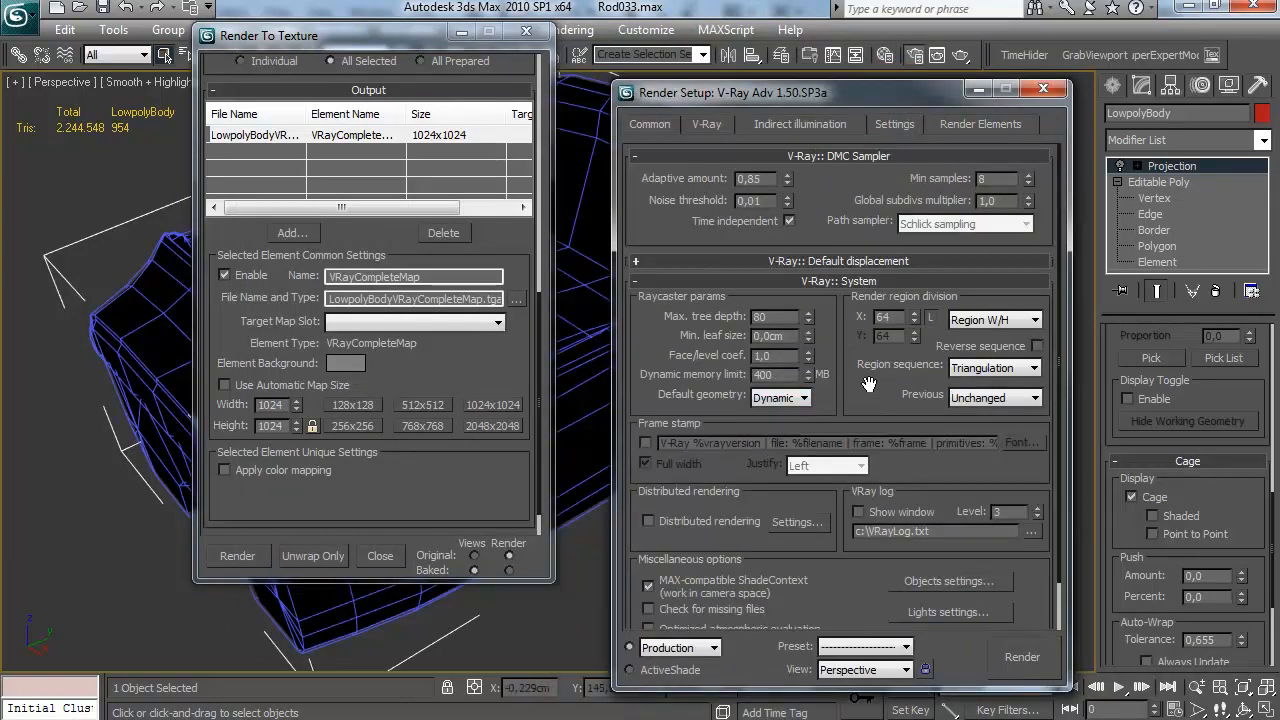
pyautogui.click(812, 126)
pyautogui.scroll(-2, 800, 258)
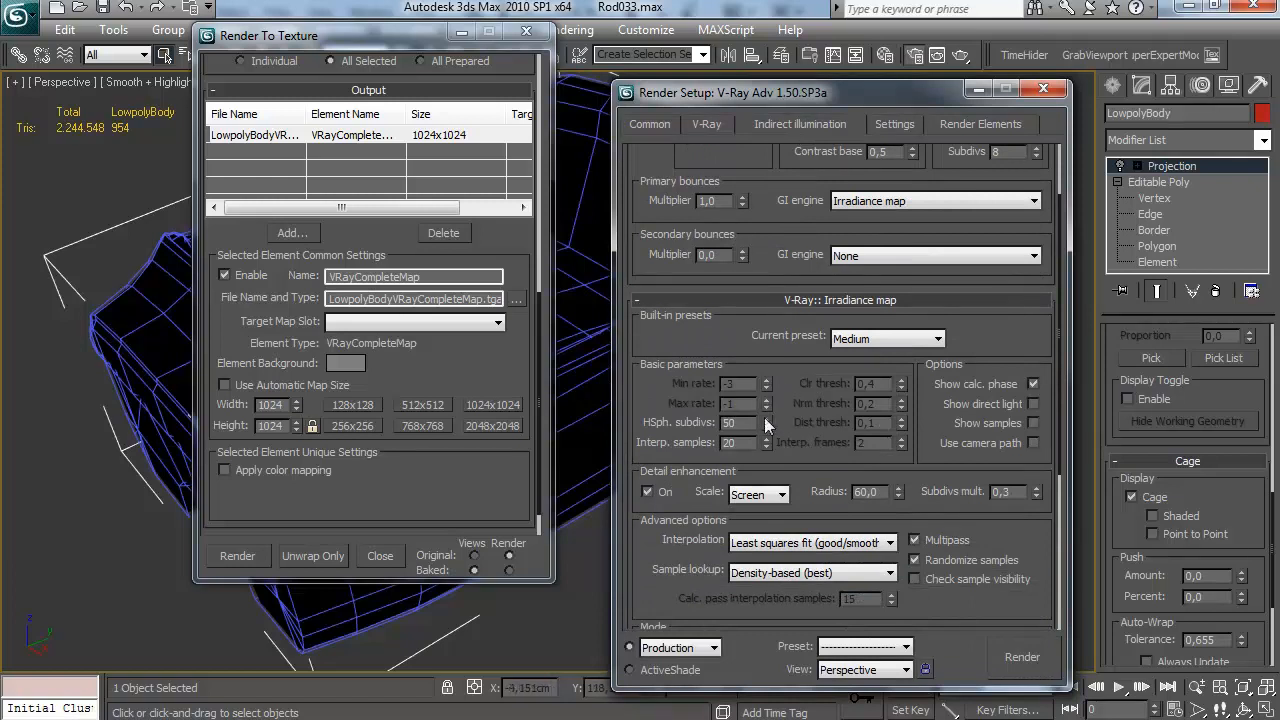
pyautogui.scroll(2, 850, 340)
pyautogui.click(846, 291)
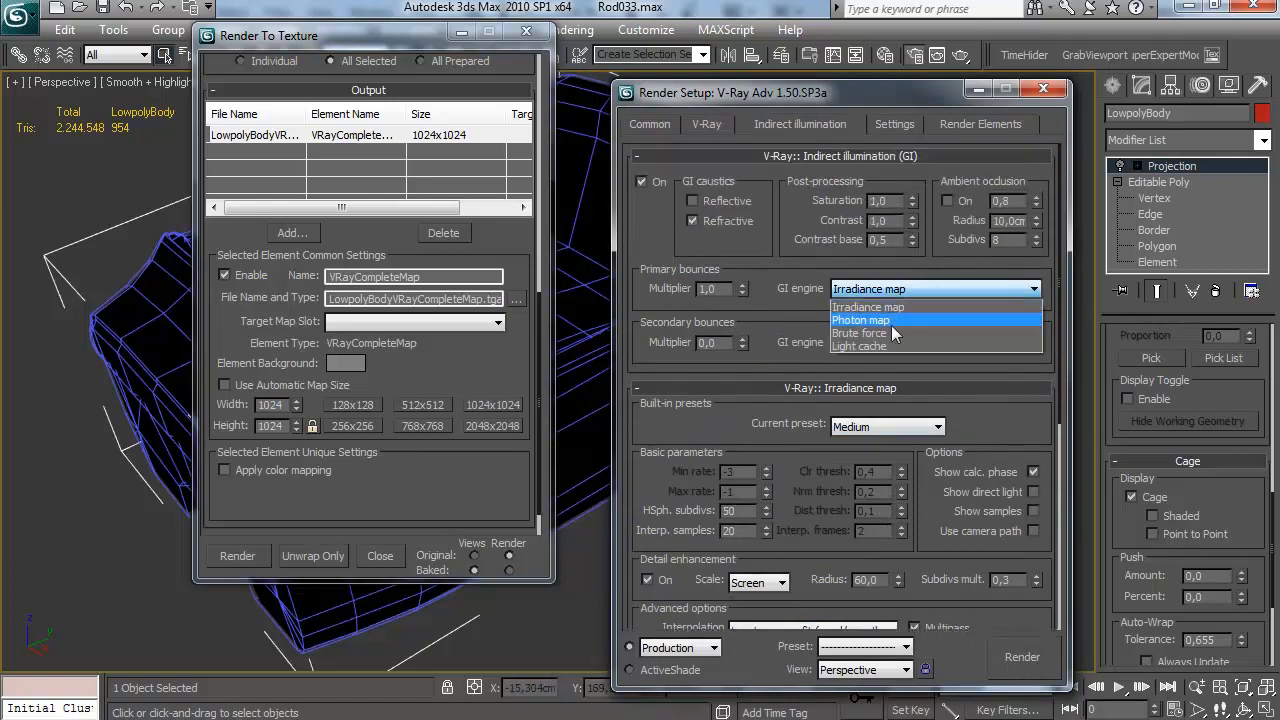
pyautogui.click(890, 328)
pyautogui.click(830, 388)
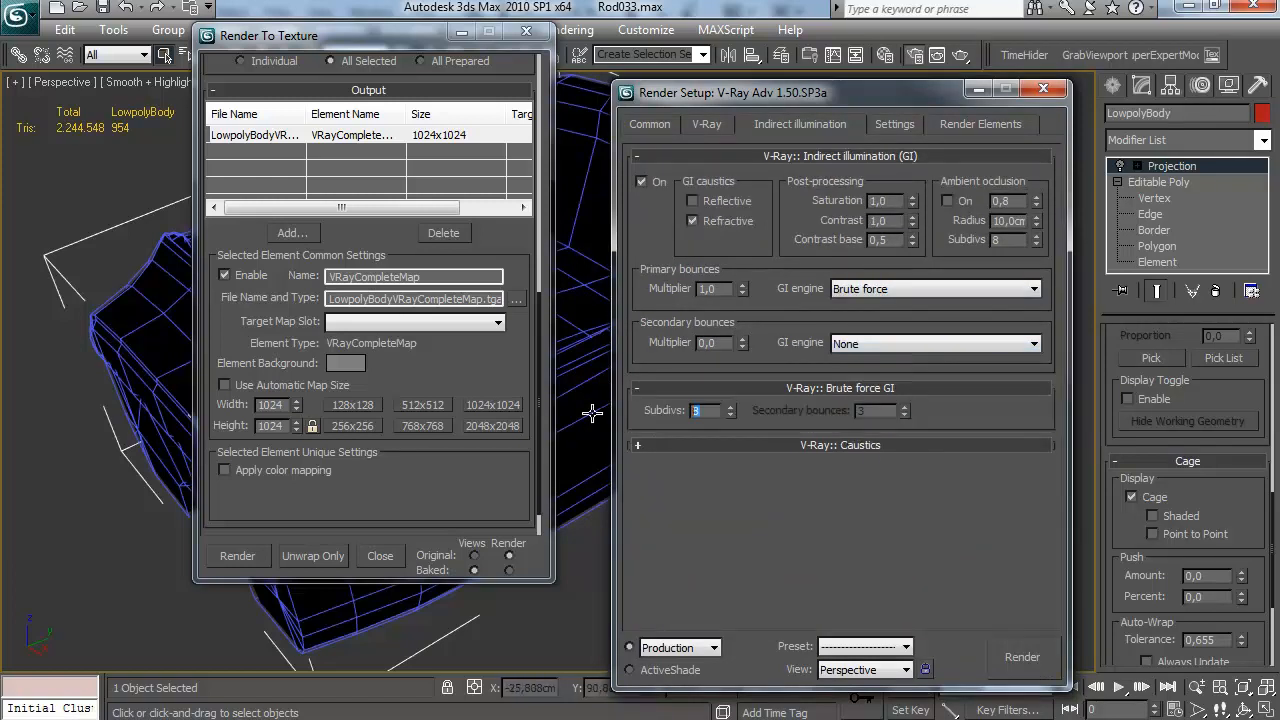
# Unhide the AOstuff layer and bake the VRayCompleteMap texture again
pyautogui.click(781, 55)
pyautogui.click(904, 205)
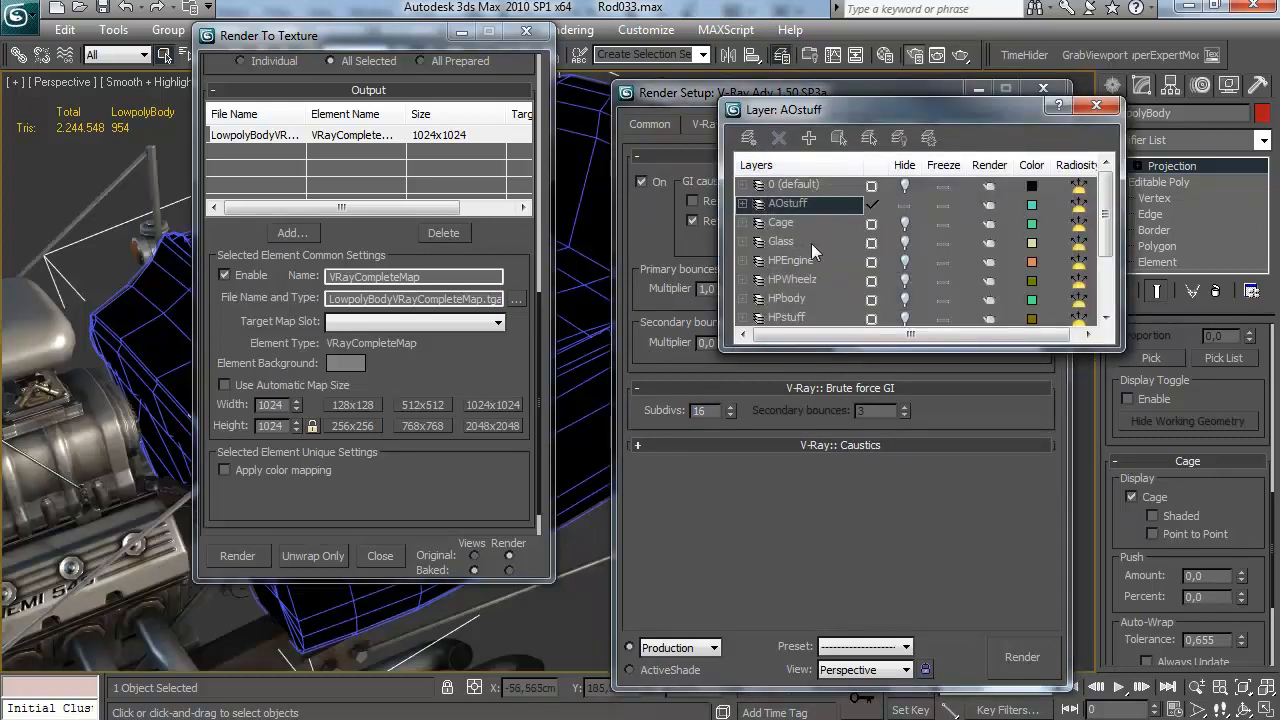
pyautogui.click(1096, 105)
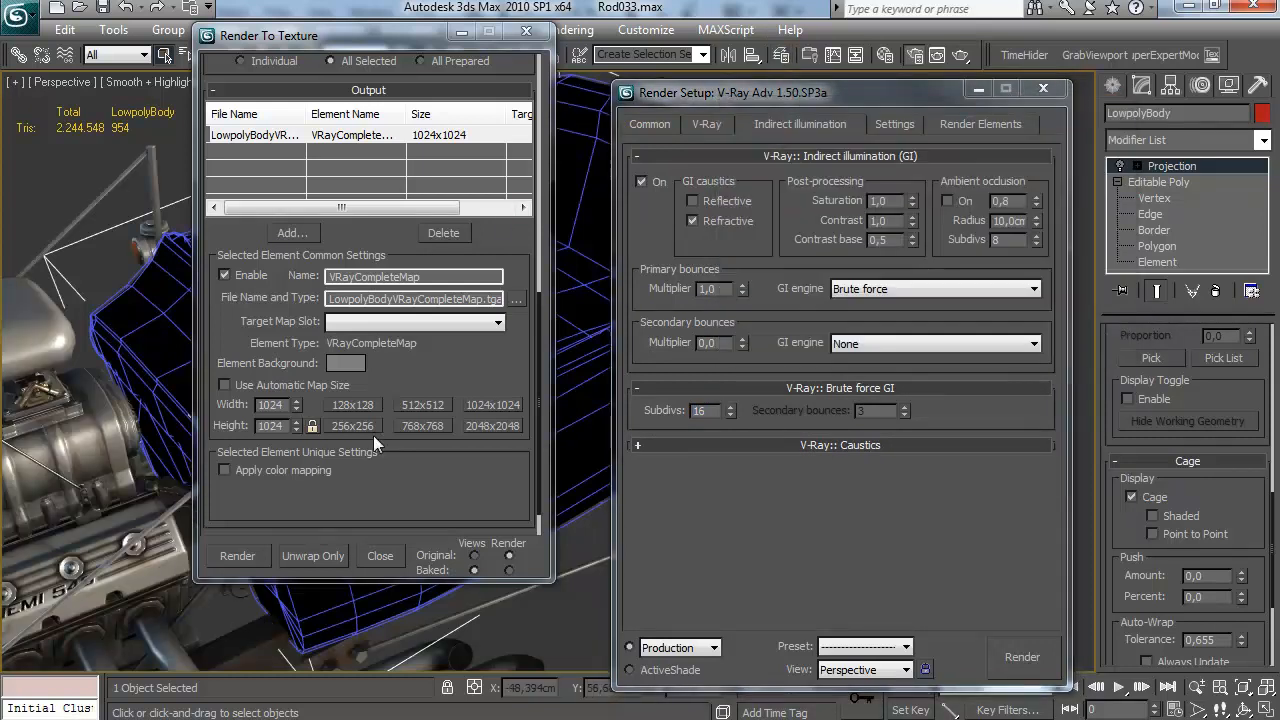
pyautogui.click(230, 553)
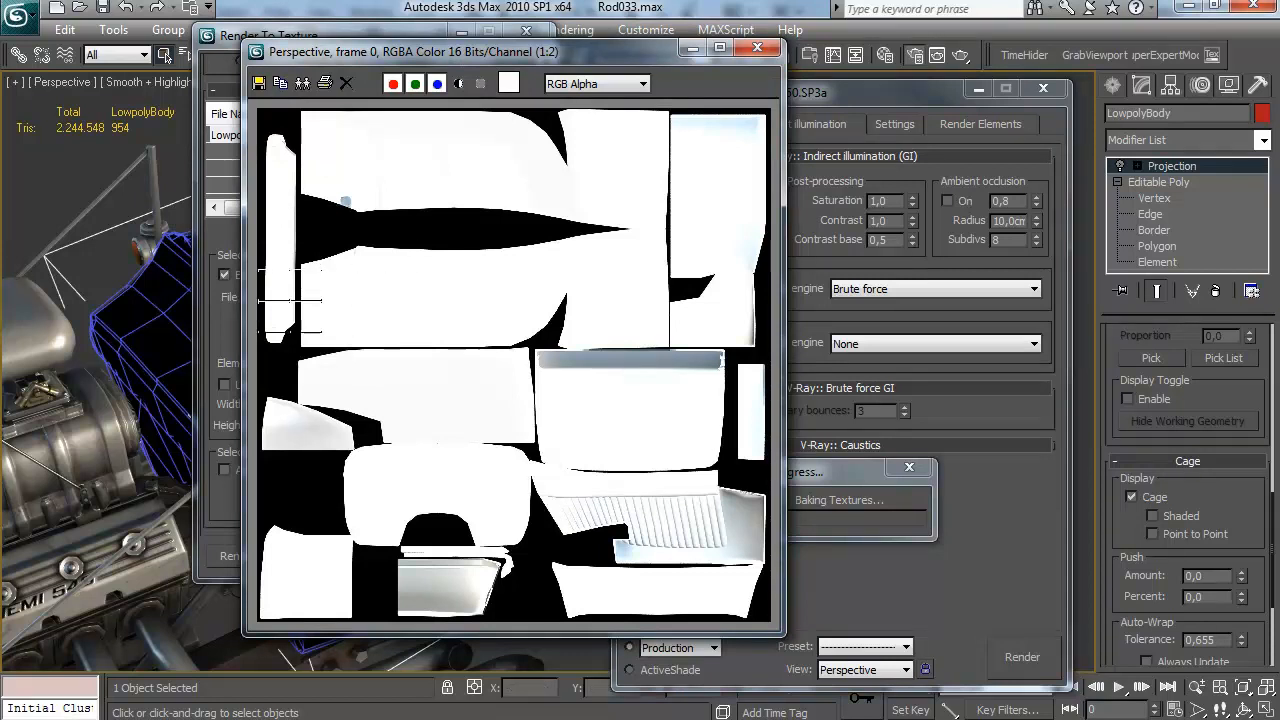
# Set the default lights to Off in V-Ray's global switches and bake the body's VRayCompleteMap again
pyautogui.click(757, 47)
pyautogui.click(706, 124)
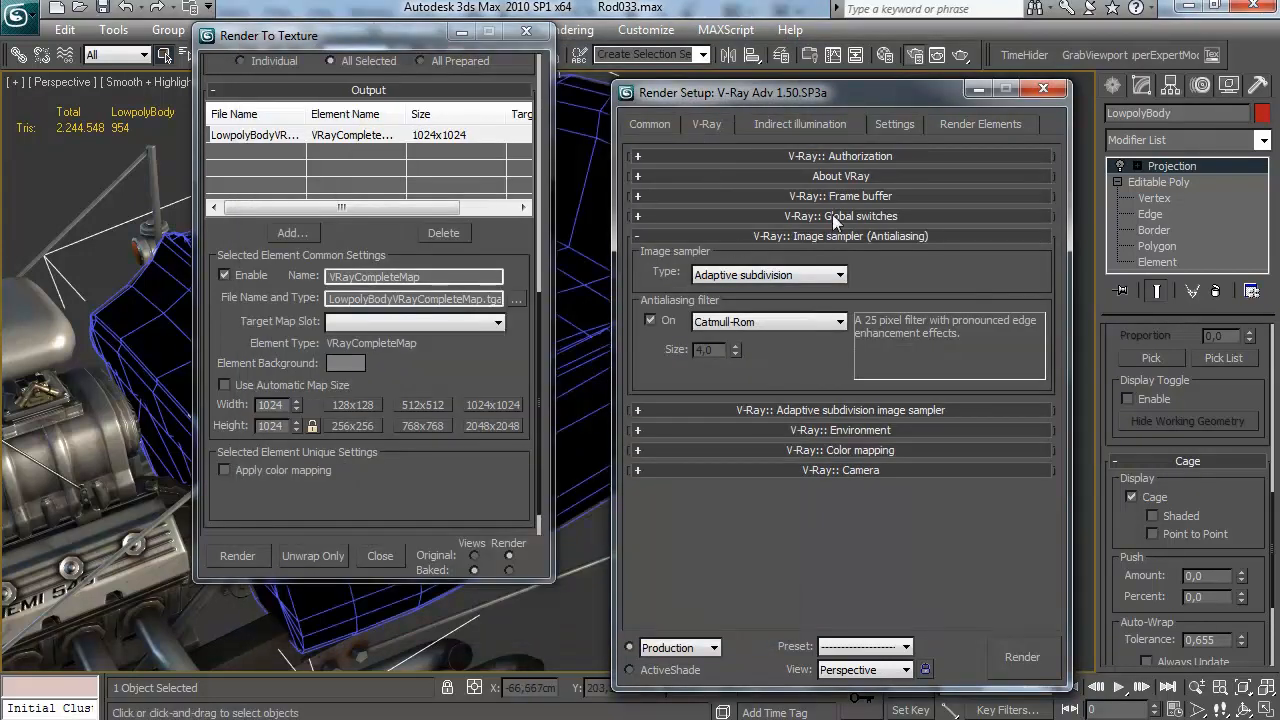
pyautogui.click(833, 216)
pyautogui.click(750, 331)
pyautogui.click(737, 355)
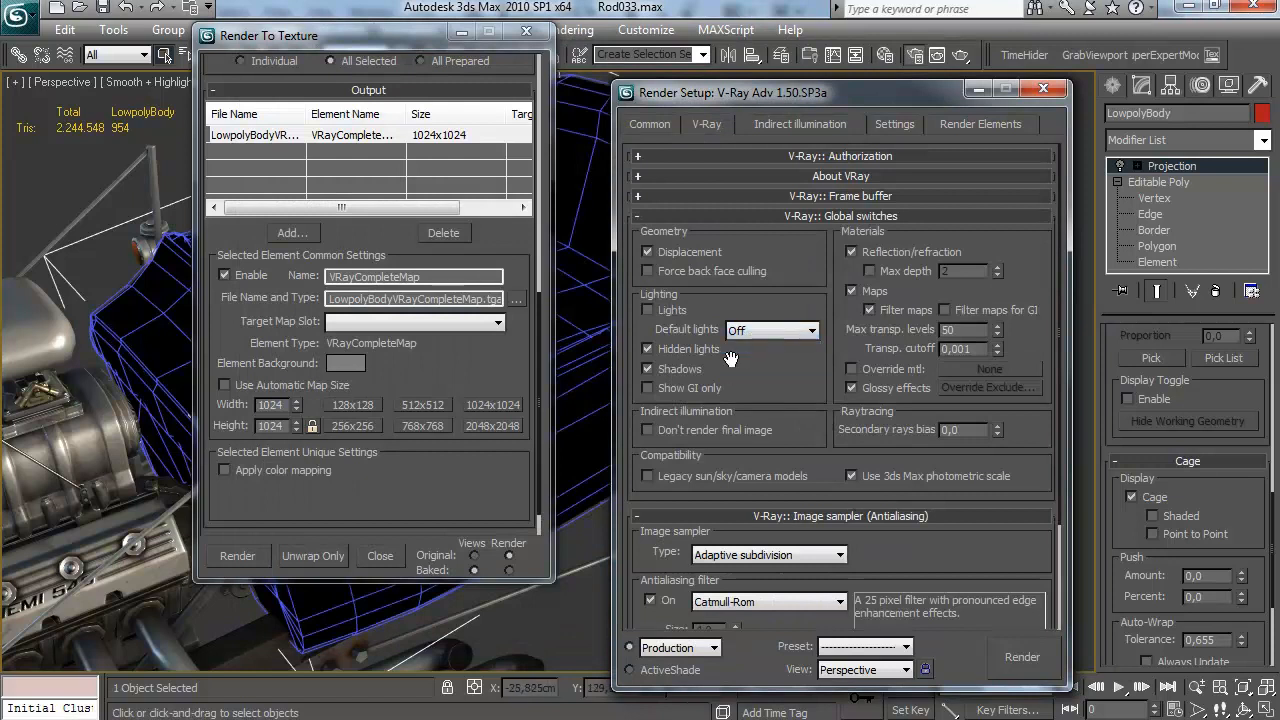
pyautogui.click(692, 368)
pyautogui.click(338, 496)
pyautogui.click(237, 555)
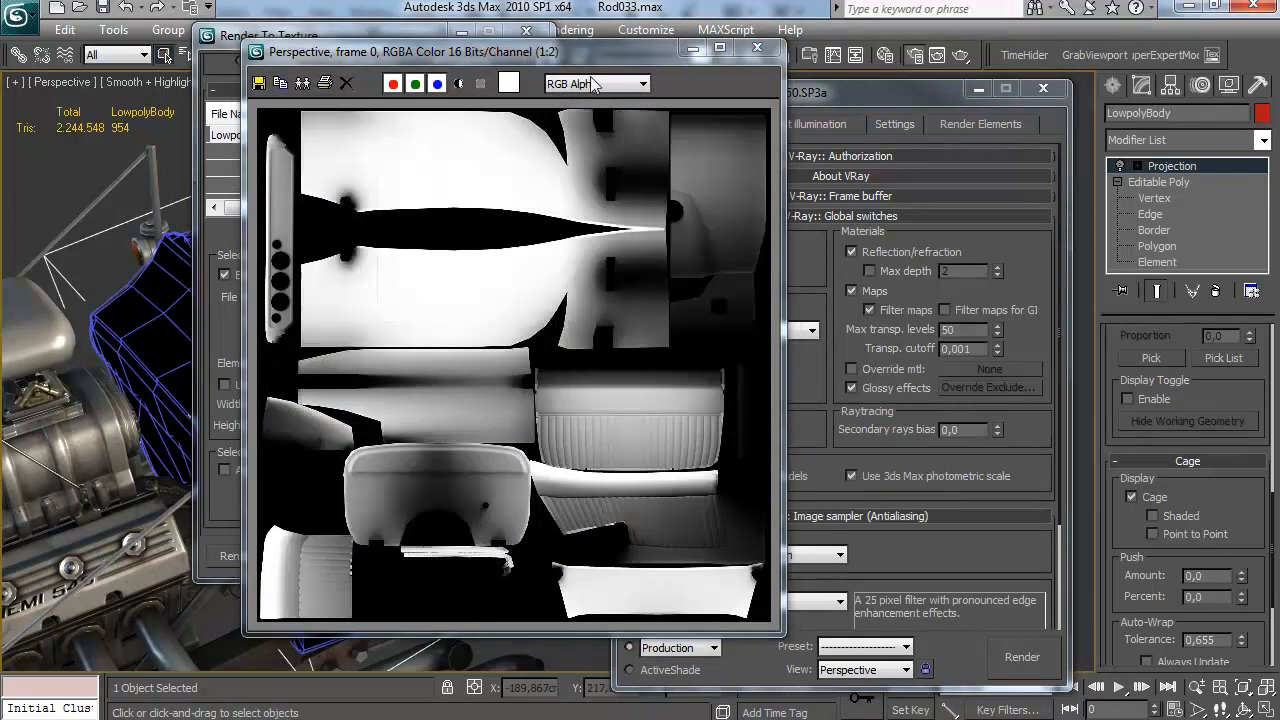
# Examine the new VRayCompleteMap bake at several magnifications and close the render, bake and render setup windows
pyautogui.moveTo(594, 54); pyautogui.dragTo(564, 51)
pyautogui.scroll(1, 575, 332)
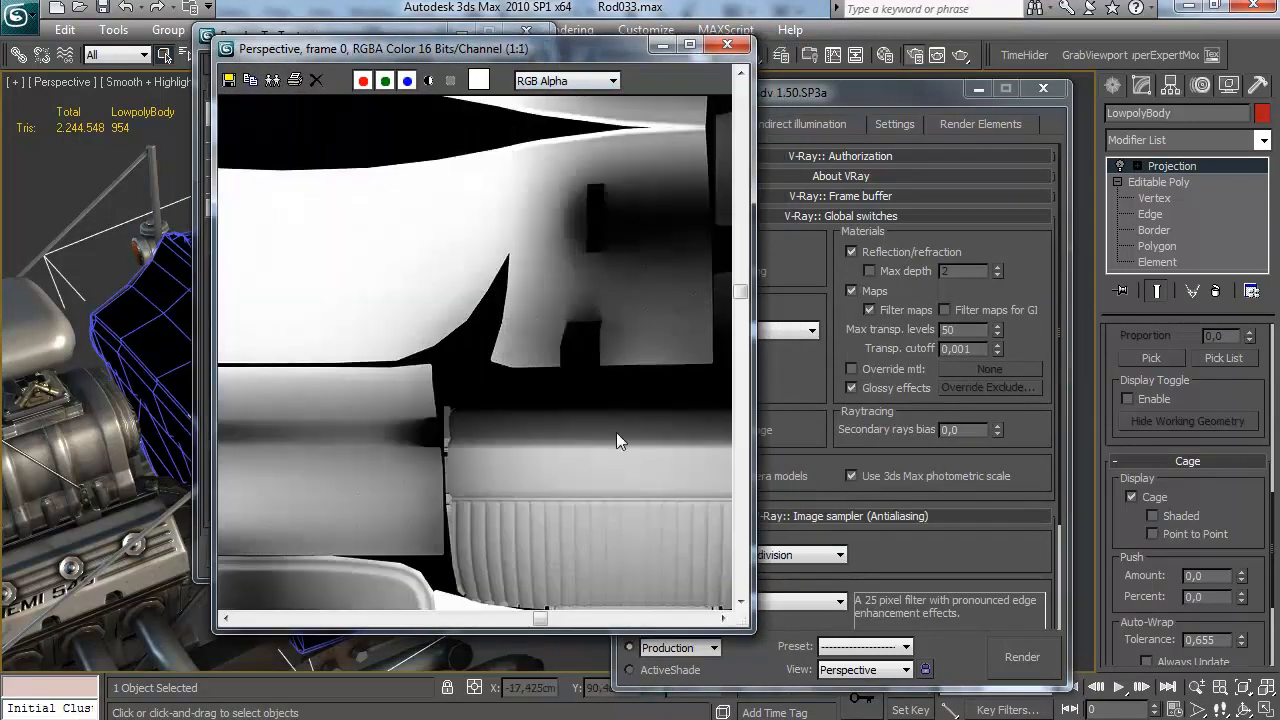
pyautogui.moveTo(636, 455); pyautogui.dragTo(545, 365)
pyautogui.scroll(-3, 545, 365)
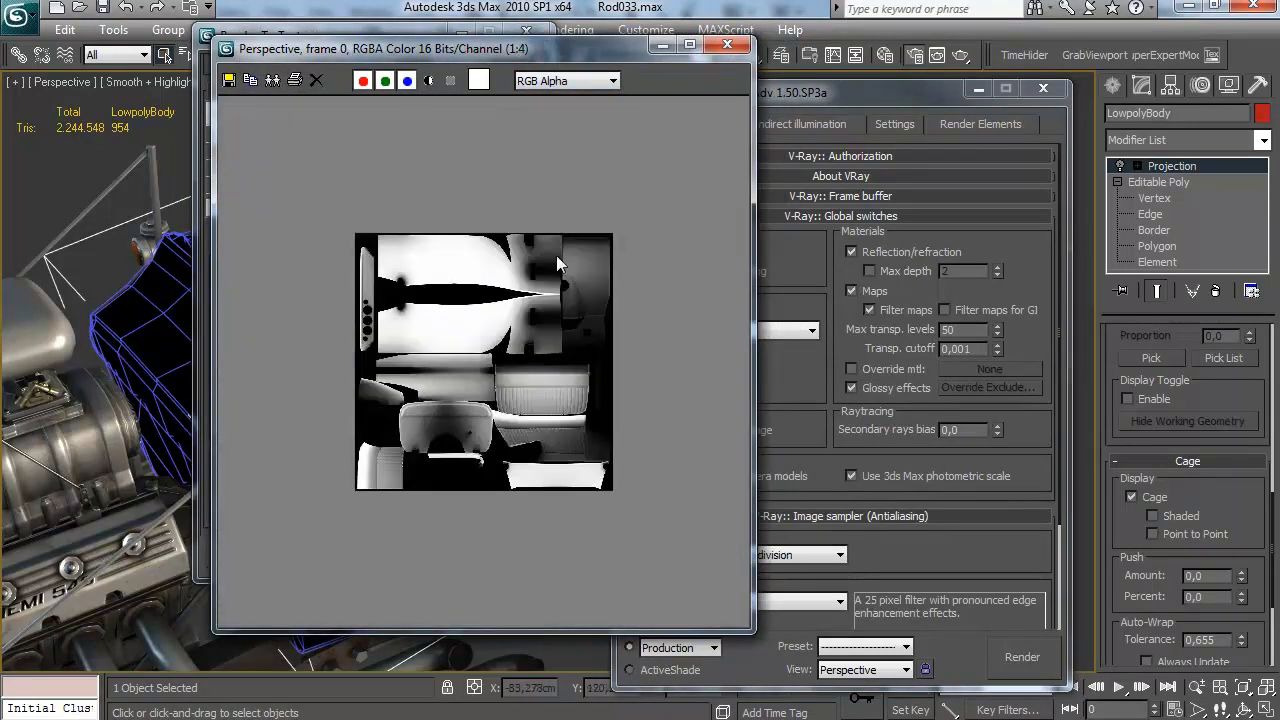
pyautogui.scroll(2, 652, 172)
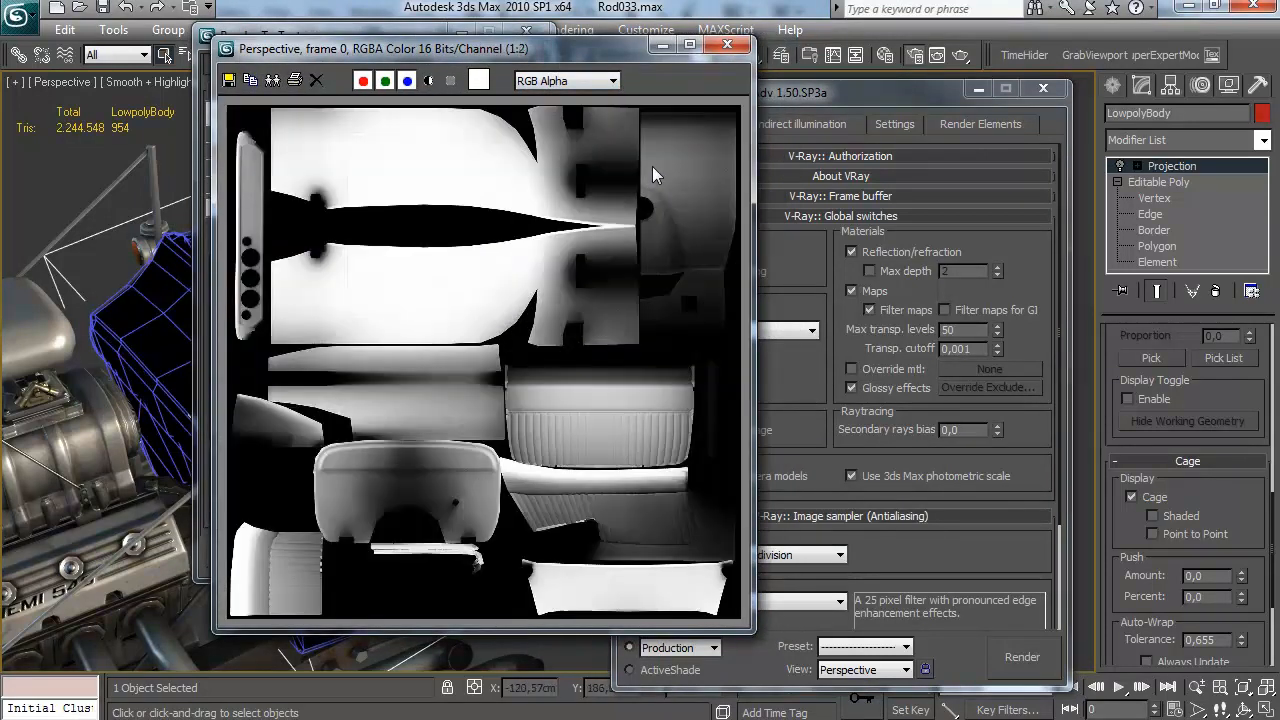
pyautogui.click(739, 47)
pyautogui.click(527, 32)
pyautogui.click(1043, 89)
# Assign the red DirectX shader material to the low-poly body and close the Material Editor
pyautogui.moveTo(689, 266); pyautogui.dragTo(674, 291)
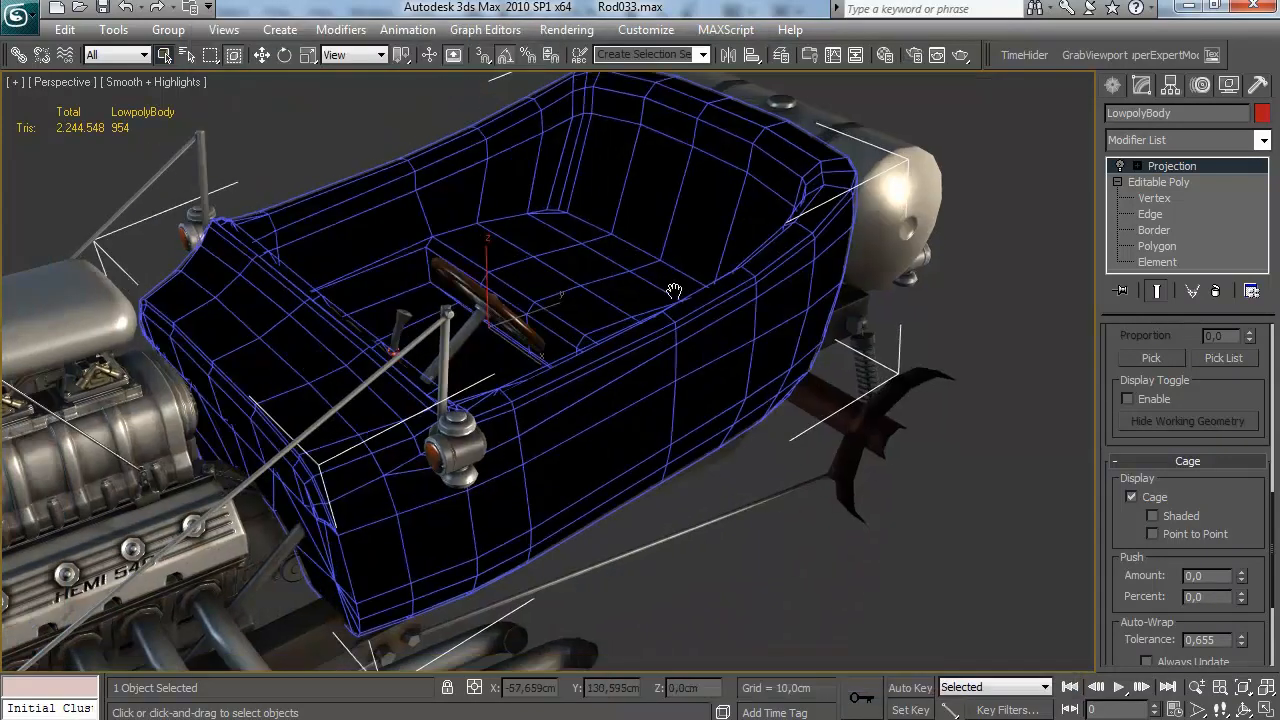
pyautogui.press('m')
pyautogui.click(636, 354)
pyautogui.press('m')
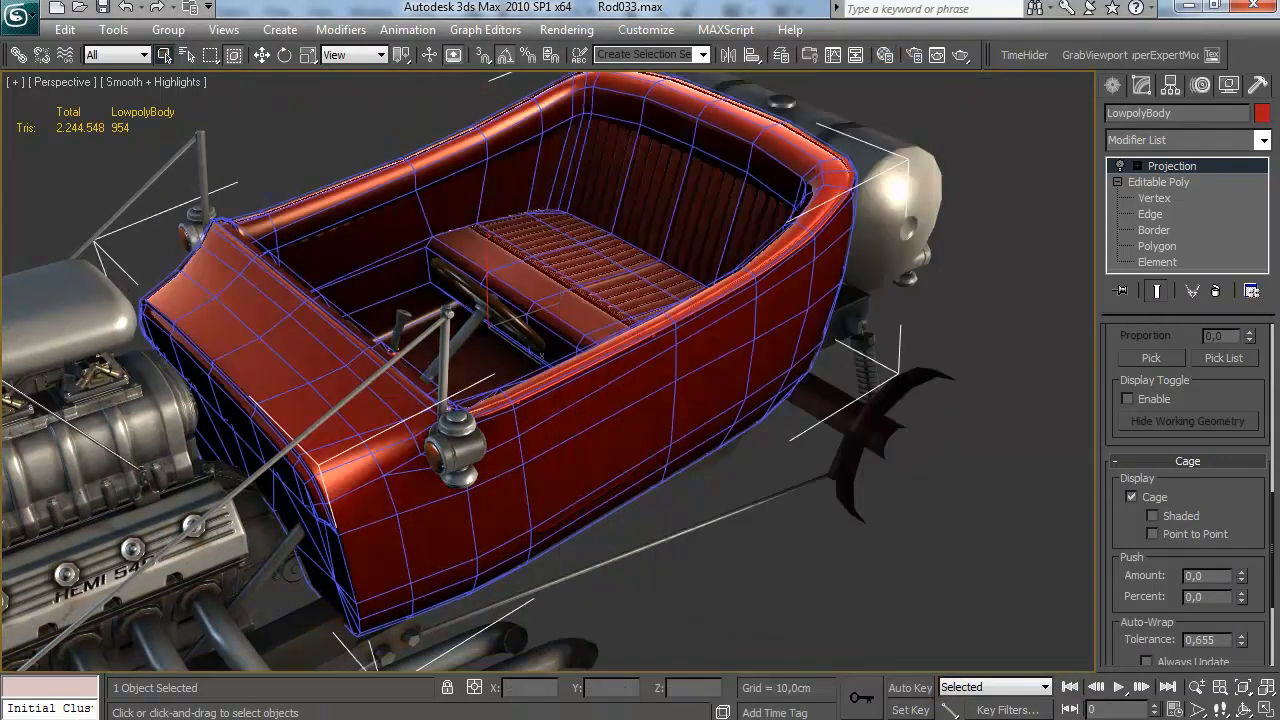
# Switch to the file explorer and search the Brutal Ride img folder for the body's baked VRayCompleteMap
pyautogui.click(200, 718)
pyautogui.click(240, 630)
pyautogui.click(410, 563)
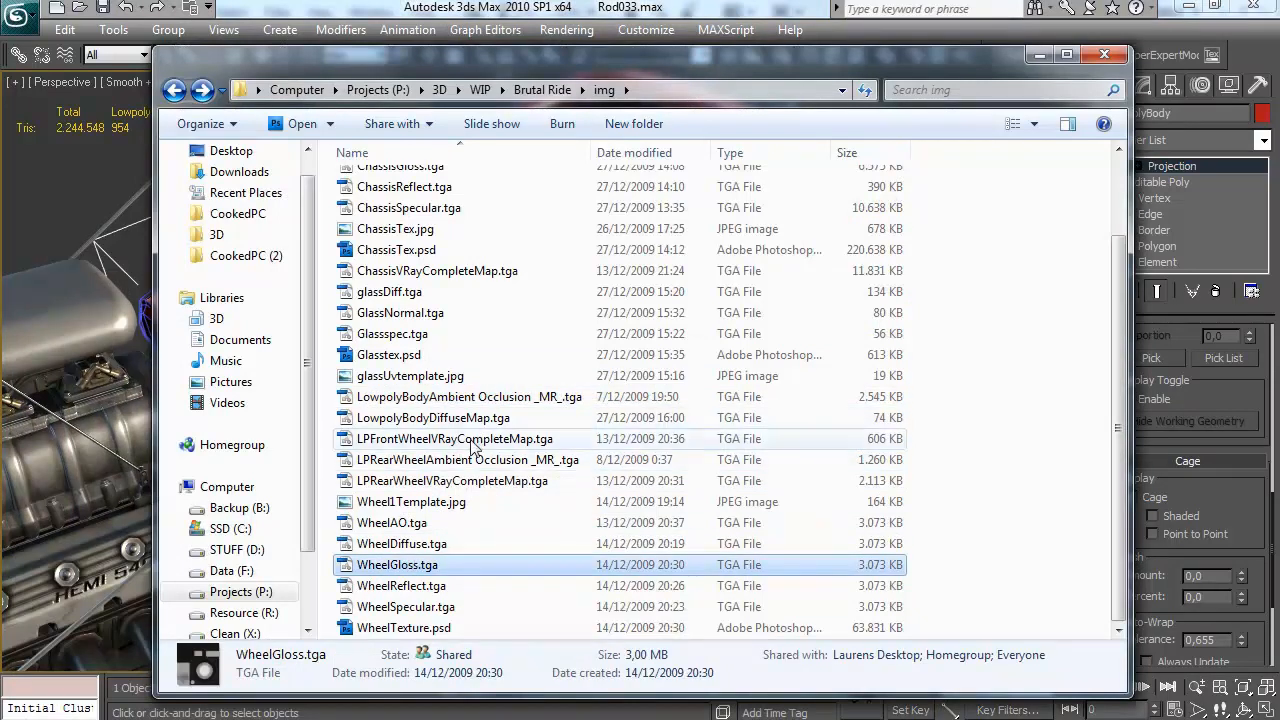
pyautogui.click(455, 271)
pyautogui.scroll(2, 455, 283)
pyautogui.scroll(-2, 448, 330)
pyautogui.scroll(2, 420, 260)
# Locate LowpolyBodyVRayCompleteMap.tga in the GSF600 img folder and take it into Photoshop
pyautogui.click(581, 90)
pyautogui.click(497, 90)
pyautogui.click(545, 282)
pyautogui.doubleClick(380, 223)
pyautogui.click(492, 220)
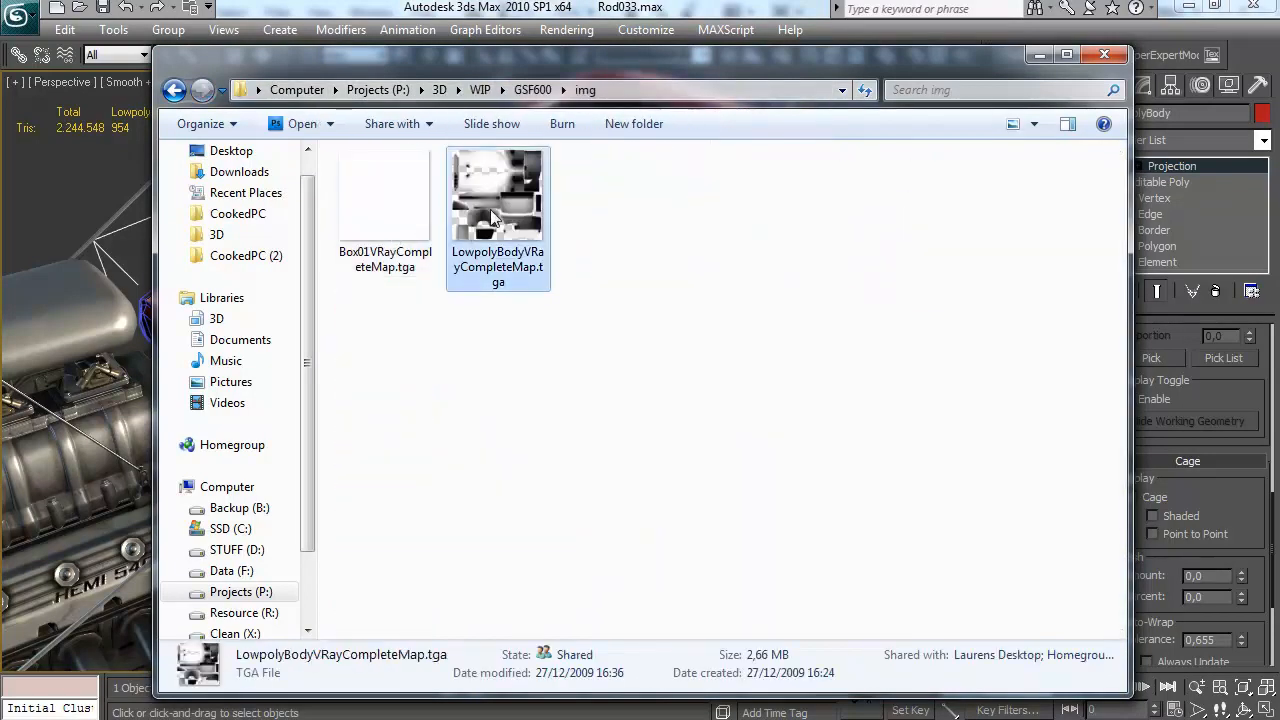
pyautogui.click(174, 90)
pyautogui.click(470, 539)
pyautogui.moveTo(470, 539)
pyautogui.mouseDown()
pyautogui.moveTo(320, 700)
pyautogui.moveTo(471, 537)
pyautogui.mouseUp()
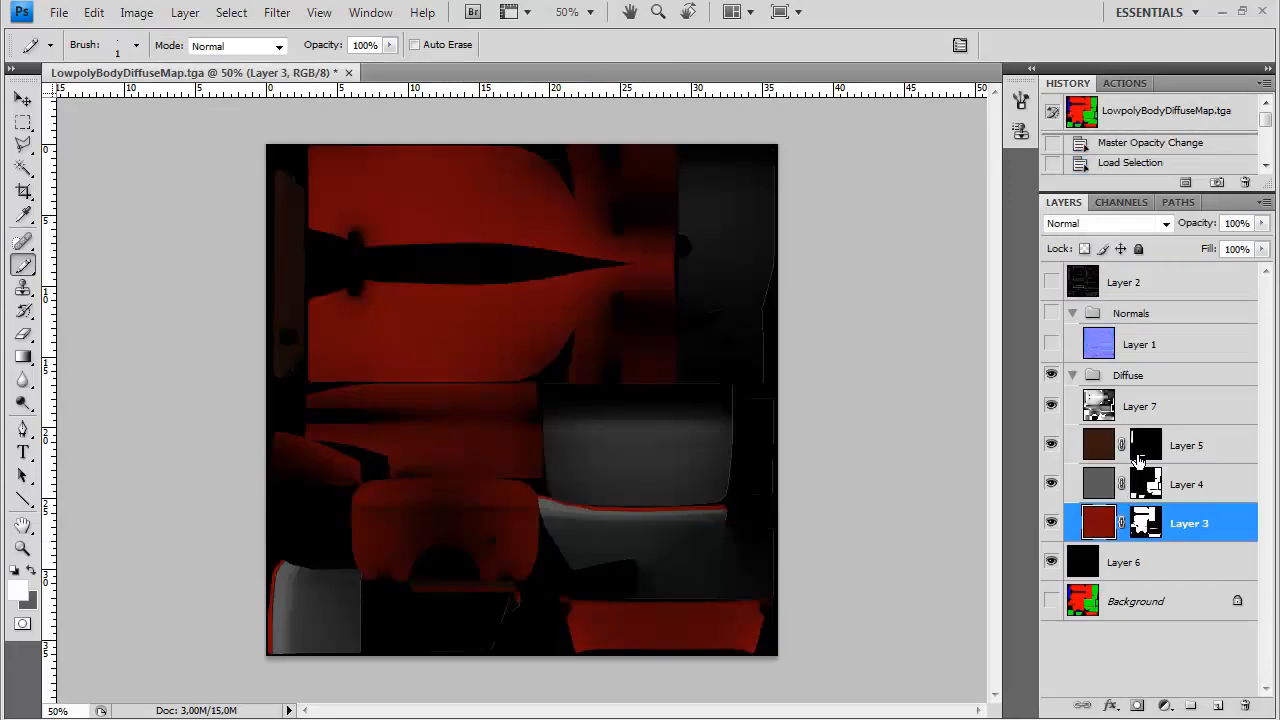
# Replace Layer 7 in the Diffuse group with the newly baked map and set its blend mode to Multiply
pyautogui.click(1155, 420)
pyautogui.click(1244, 706)
pyautogui.hotkey('ctrl', 'v')
pyautogui.click(1105, 223)
pyautogui.click(1085, 303)
# Apply Reduce Noise to Layer 7 with strength 9, preserve details 0%, stronger colour noise reduction and minimum detail sharpening
pyautogui.hotkey('ctrl', 'alt', '0')
pyautogui.hotkey('ctrl', '+')
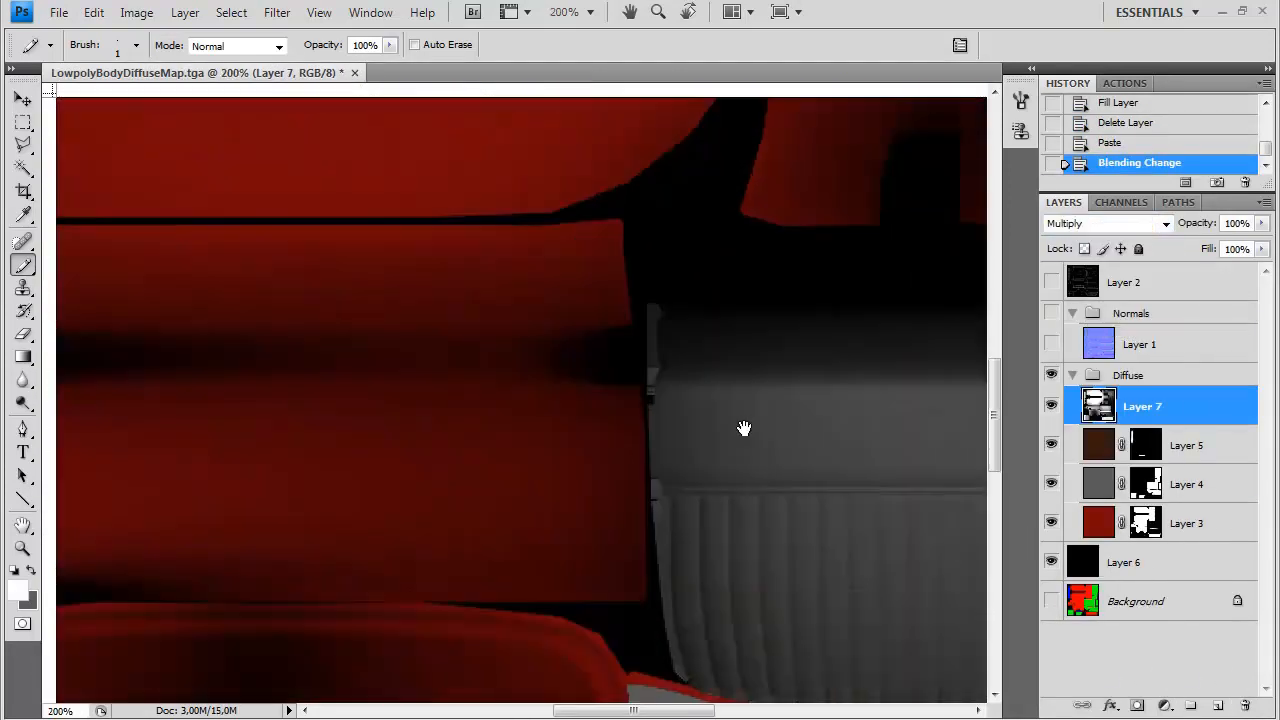
pyautogui.click(277, 12)
pyautogui.moveTo(330, 234)
pyautogui.click(530, 309)
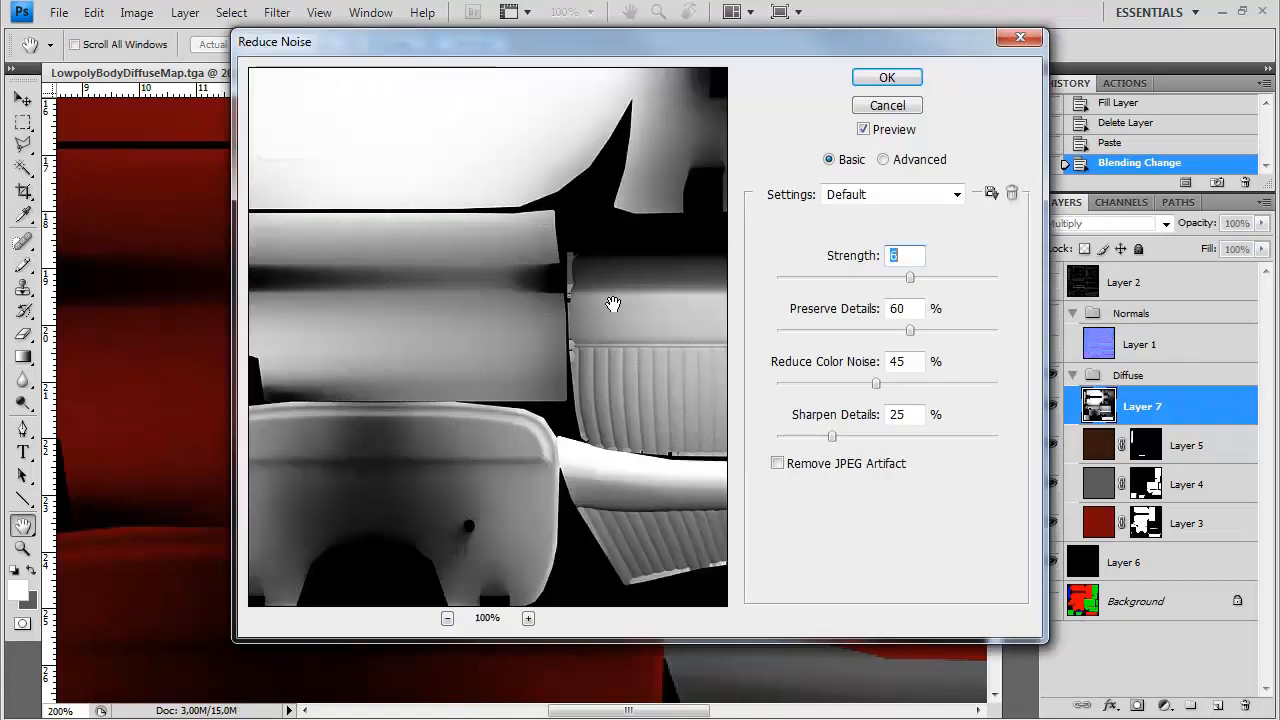
pyautogui.moveTo(908, 331); pyautogui.dragTo(664, 330)
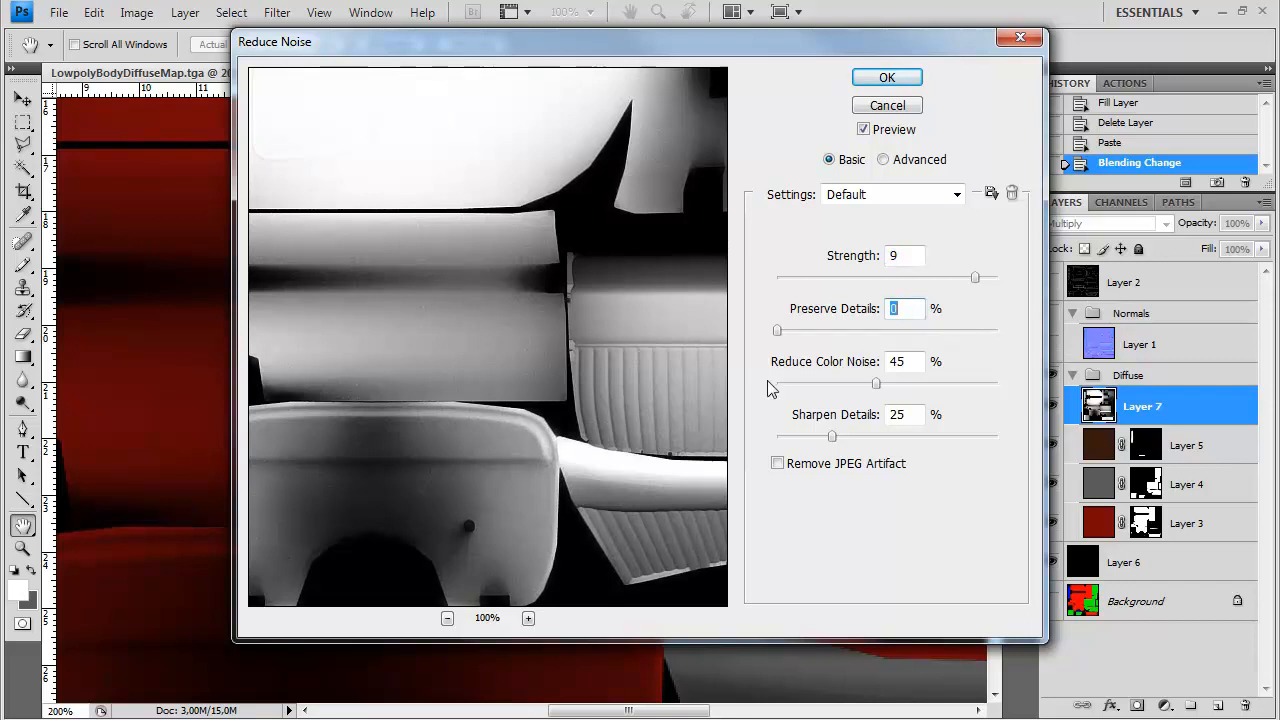
pyautogui.moveTo(832, 437); pyautogui.dragTo(642, 452)
pyautogui.moveTo(873, 387); pyautogui.dragTo(908, 390)
pyautogui.click(976, 282)
pyautogui.press('Return')
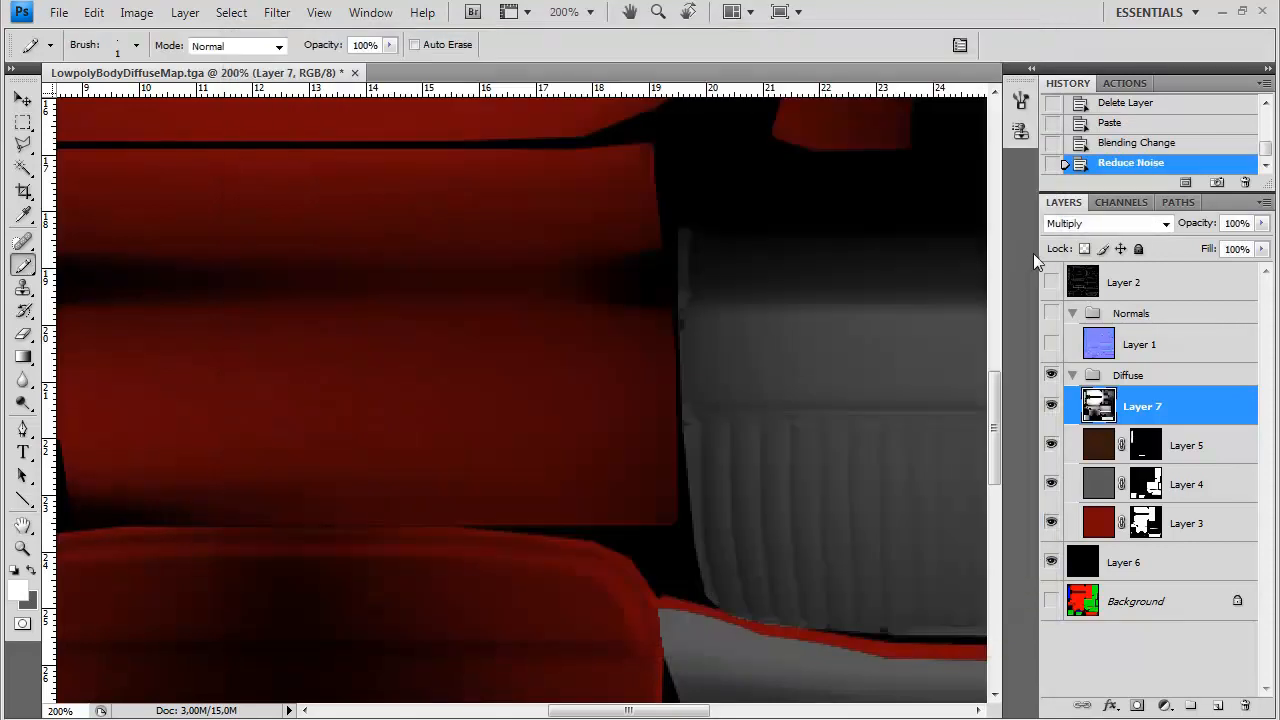
# Compare the texture before and after the noise reduction and examine all of its parts for remaining artifacts
pyautogui.click(1107, 143)
pyautogui.click(1130, 162)
pyautogui.hotkey('ctrl', '-')
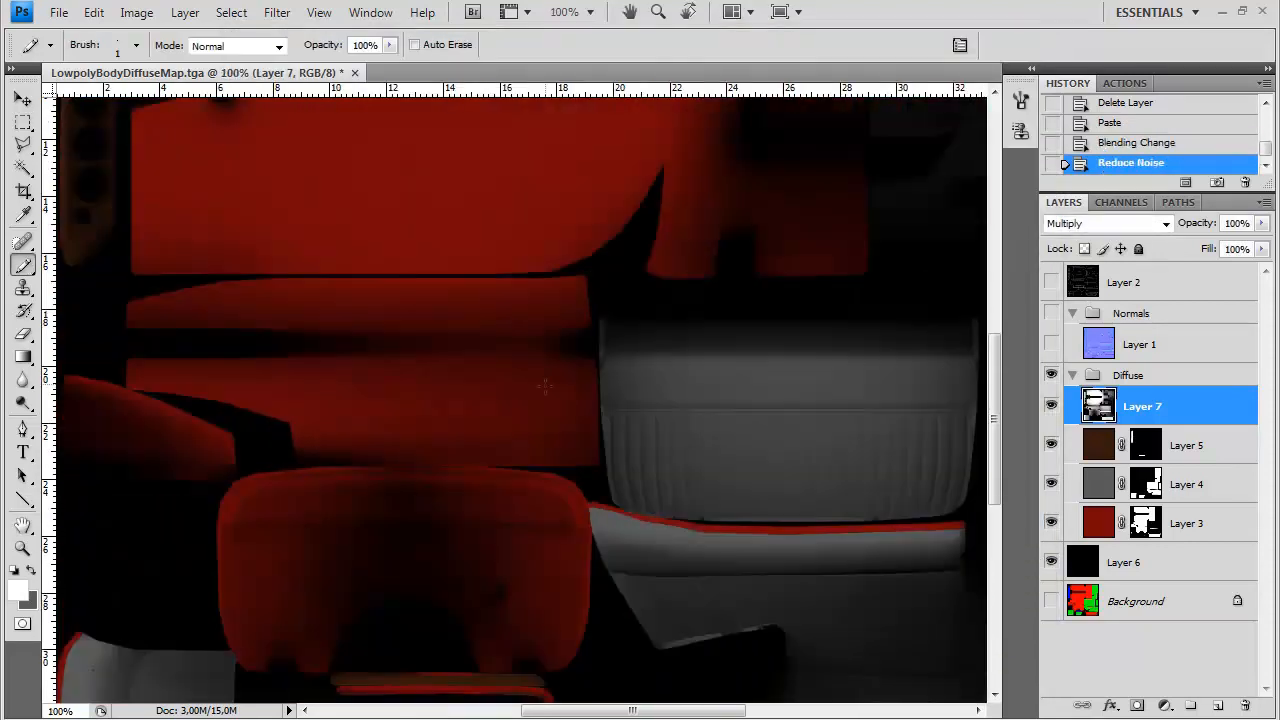
pyautogui.moveTo(490, 309); pyautogui.dragTo(434, 531)
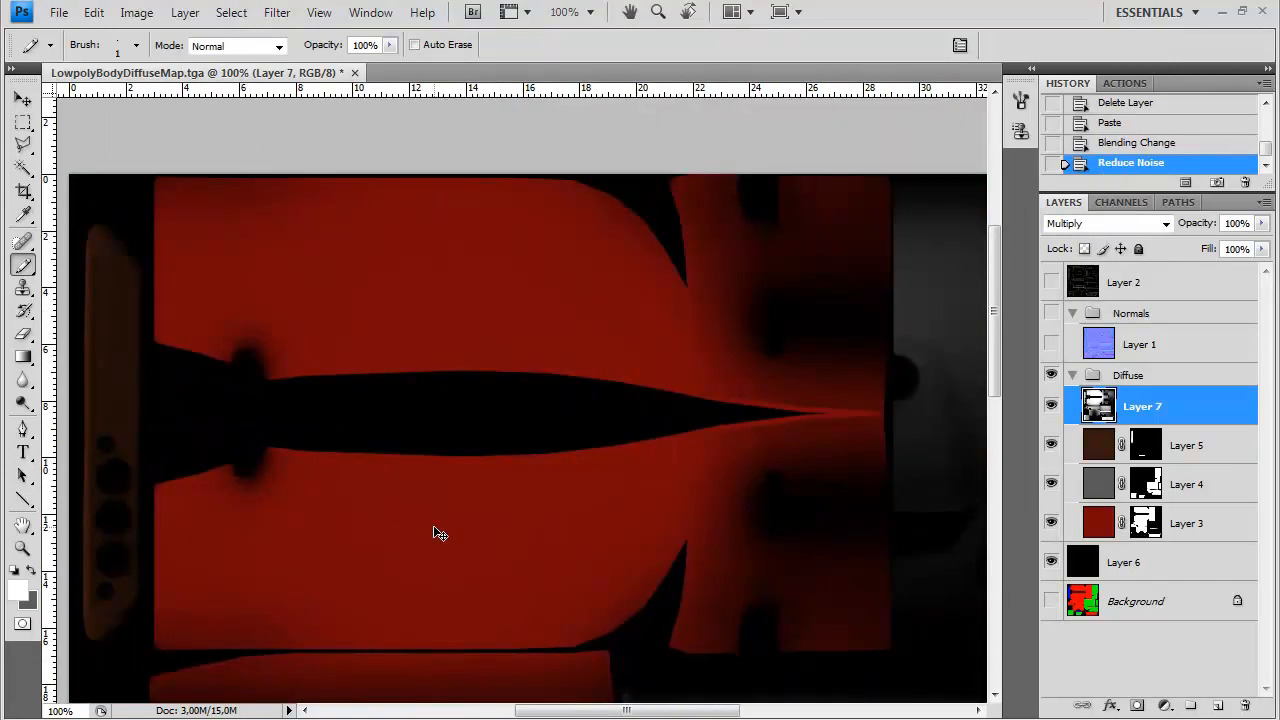
pyautogui.hotkey('ctrl', '-')
pyautogui.moveTo(578, 628); pyautogui.dragTo(410, 350)
pyautogui.hotkey('ctrl', '+')
pyautogui.moveTo(368, 468); pyautogui.dragTo(428, 358)
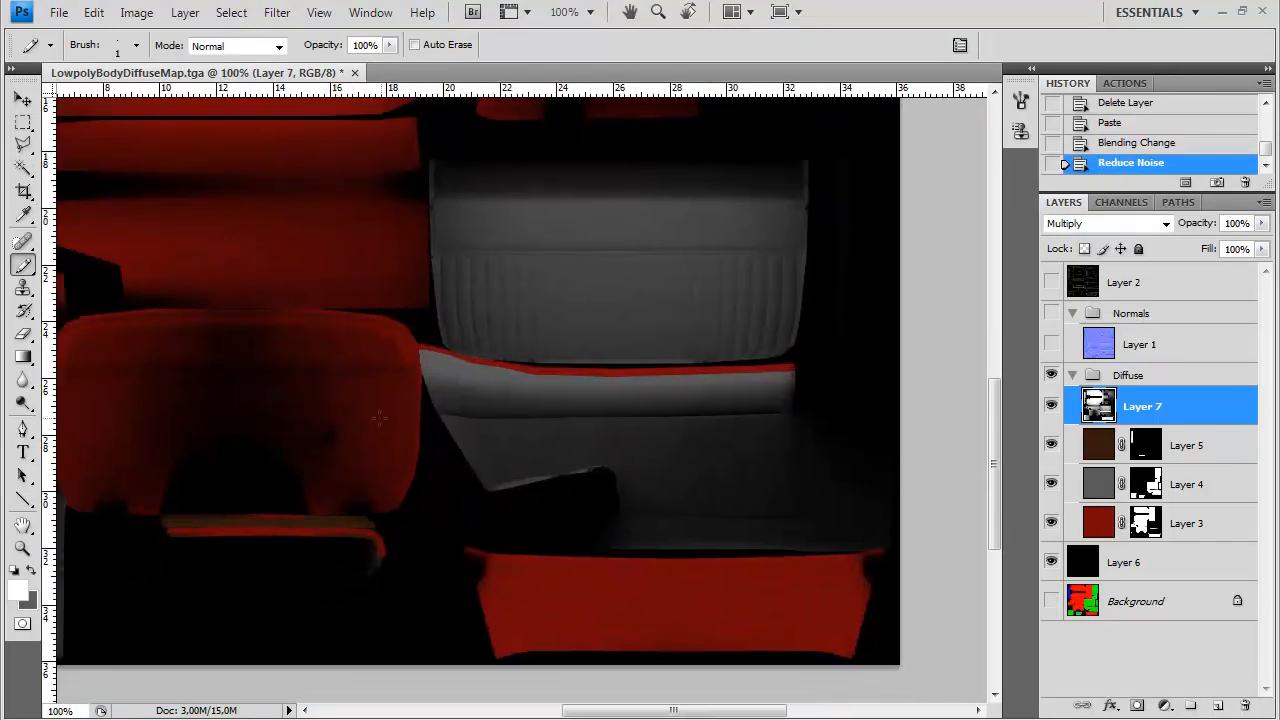
pyautogui.moveTo(263, 402); pyautogui.dragTo(449, 329)
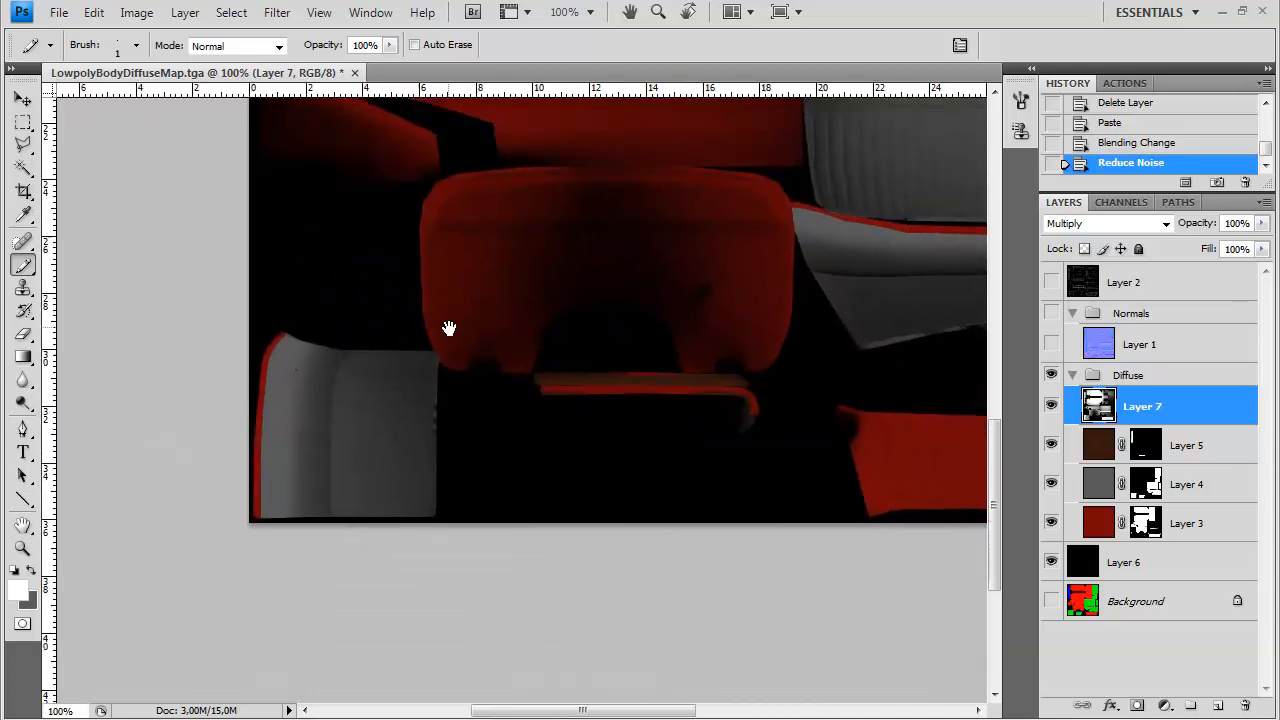
pyautogui.hotkey('ctrl', '-')
pyautogui.hotkey('ctrl', '-')
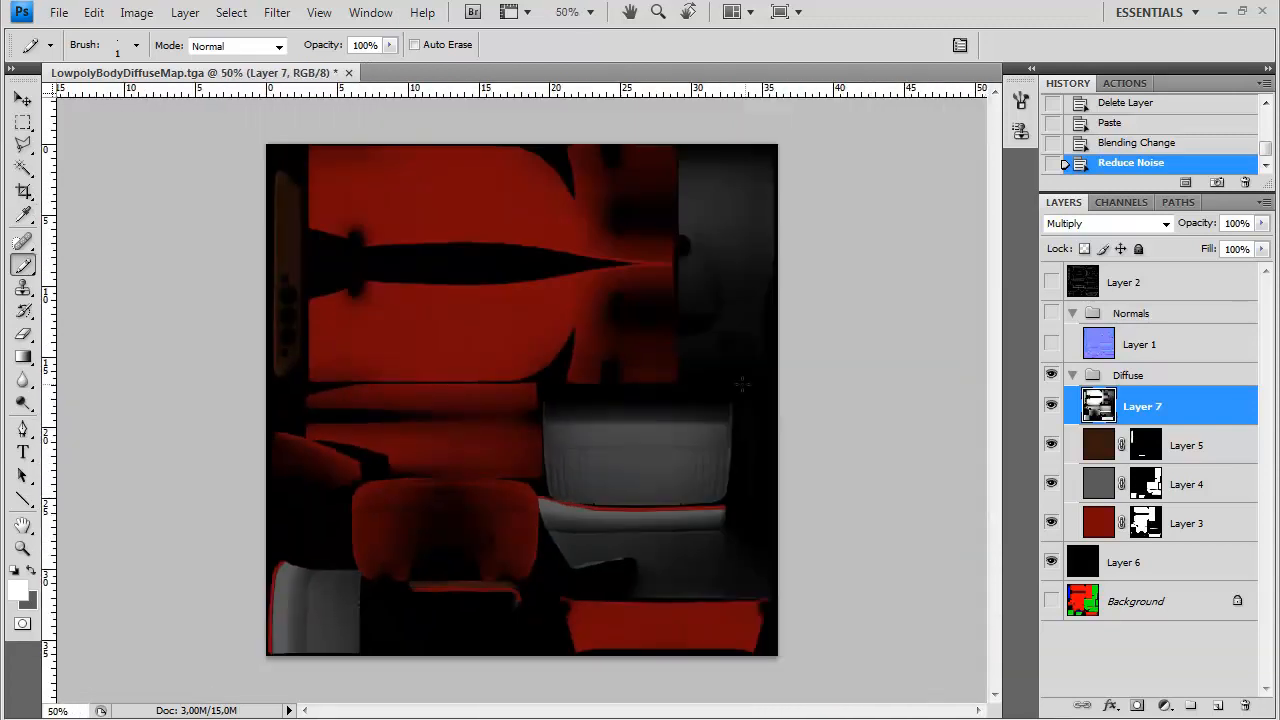
# Save the layered texture as BodyTex.psd in the img folder with maximum compatibility
pyautogui.hotkey('ctrl', 'shift', 's')
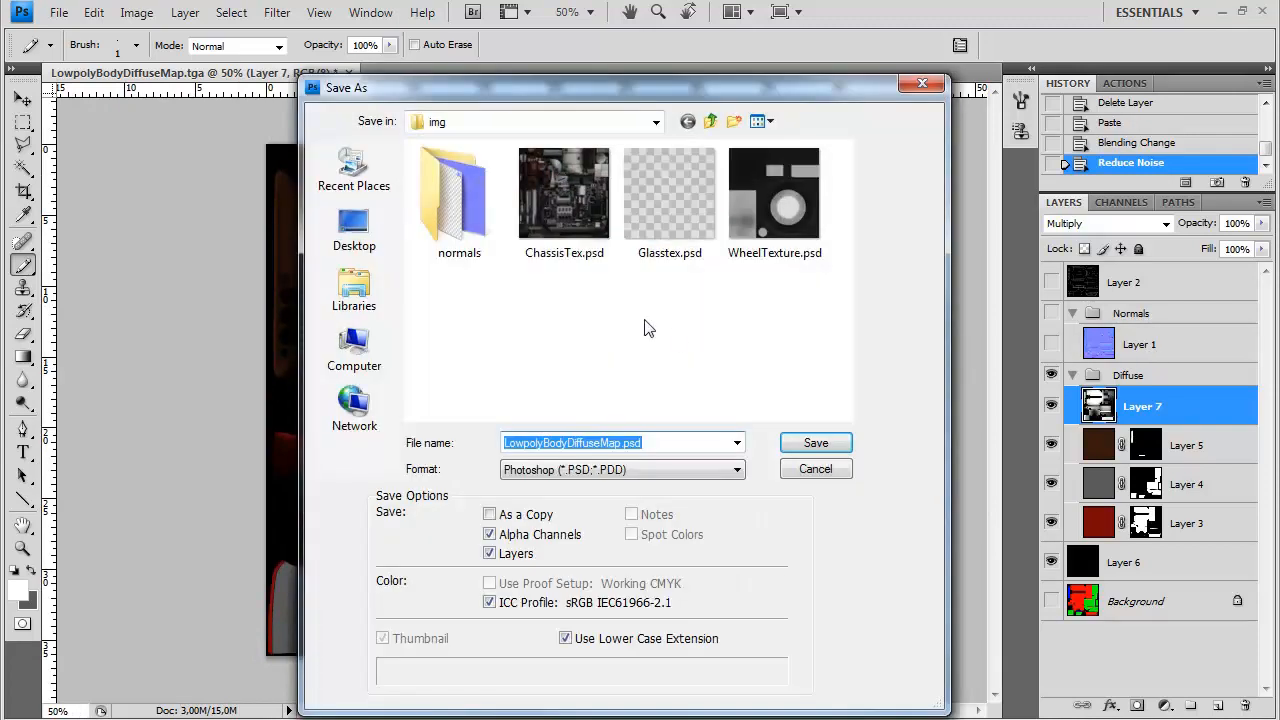
pyautogui.write('BodyTex')
pyautogui.press('Return')
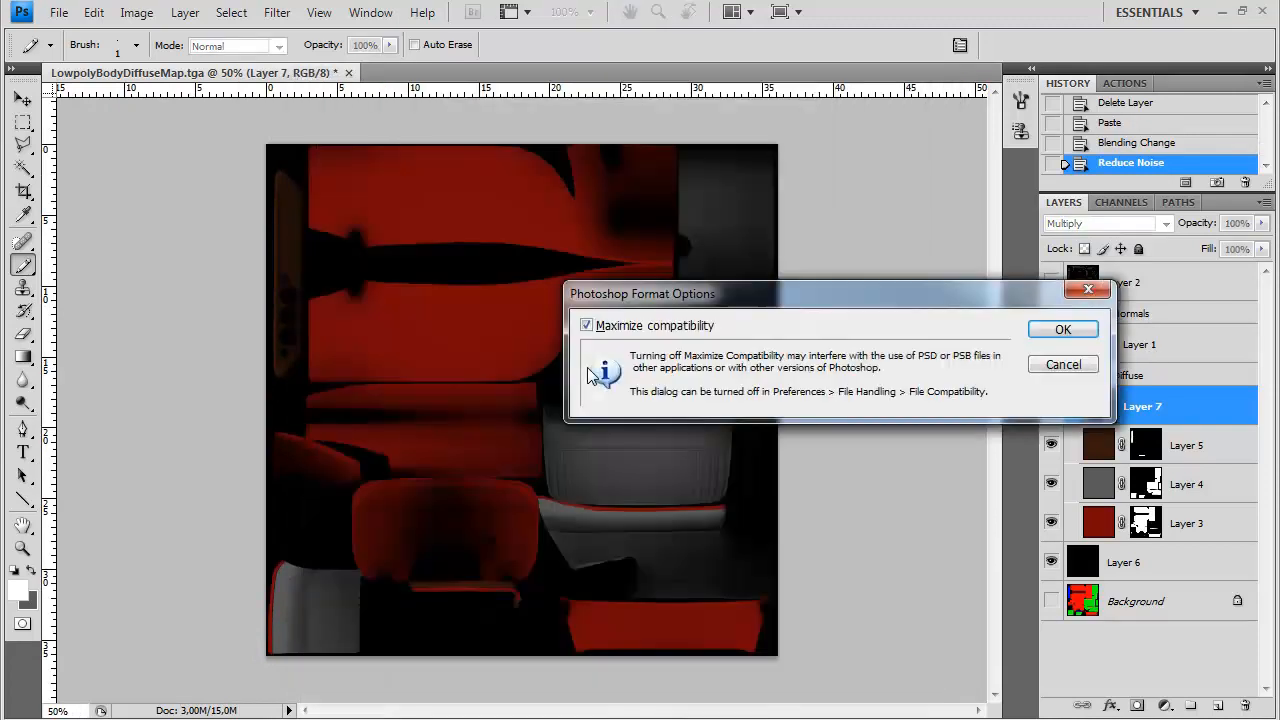
pyautogui.press('Return')
# Save a Targa copy of the texture as BodyDiffuse.tga in the img folder
pyautogui.hotkey('ctrl', 'shift', 's')
pyautogui.click(603, 473)
pyautogui.click(600, 714)
pyautogui.click(577, 443)
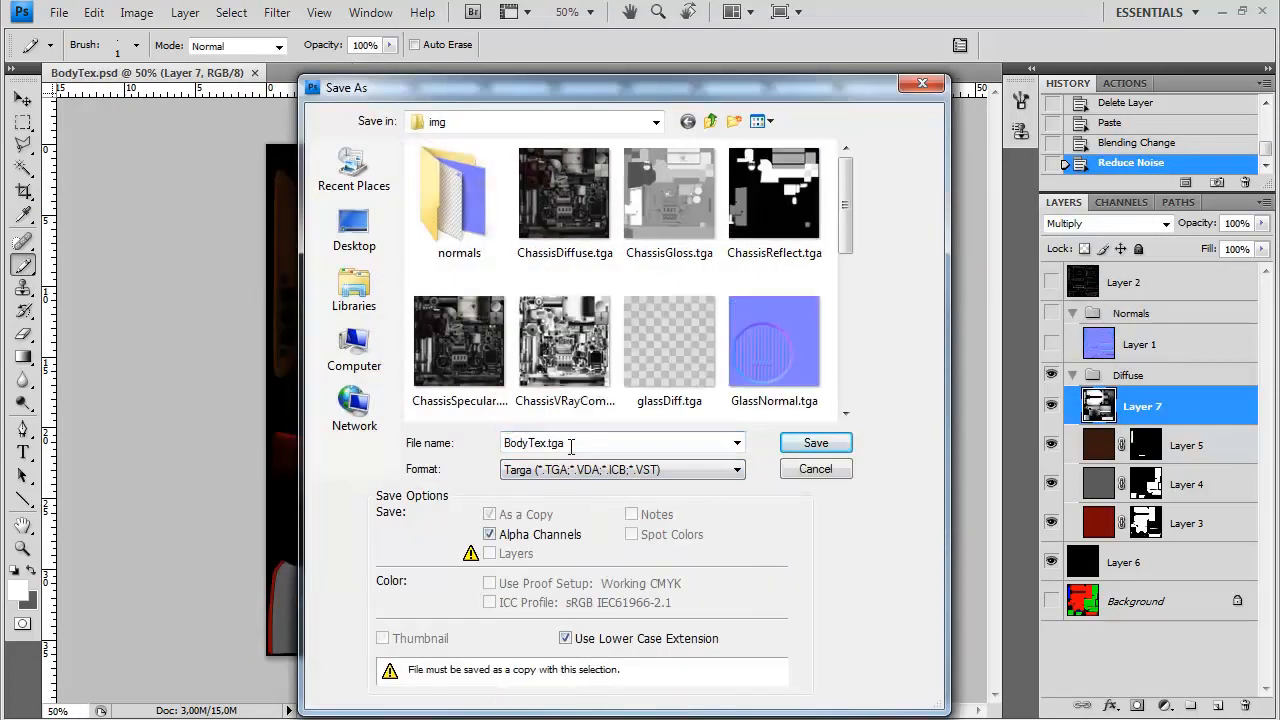
pyautogui.write('iffuse')
pyautogui.press('Return')
pyautogui.press('Return')
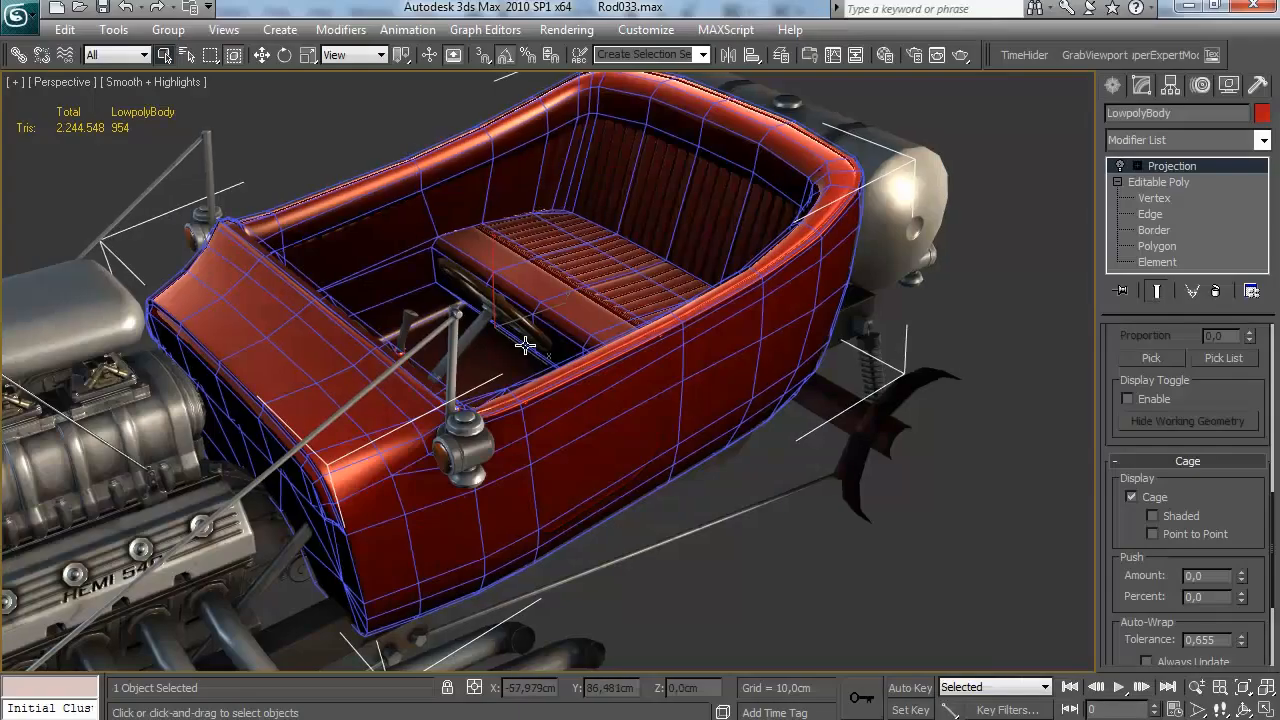
# Switch to 3ds Max and examine the shader settings and the textured body, including the seats, floor and dashboard
pyautogui.press('m')
pyautogui.scroll(-5, 724, 491)
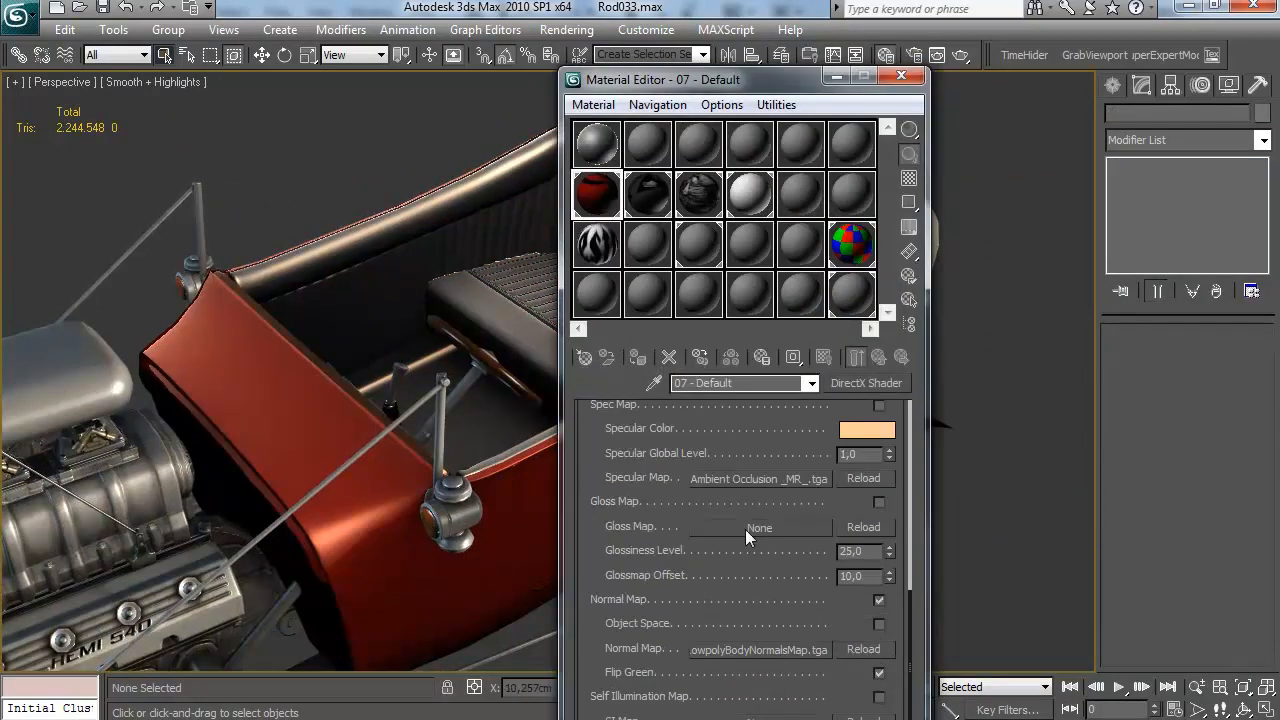
pyautogui.scroll(-5, 746, 535)
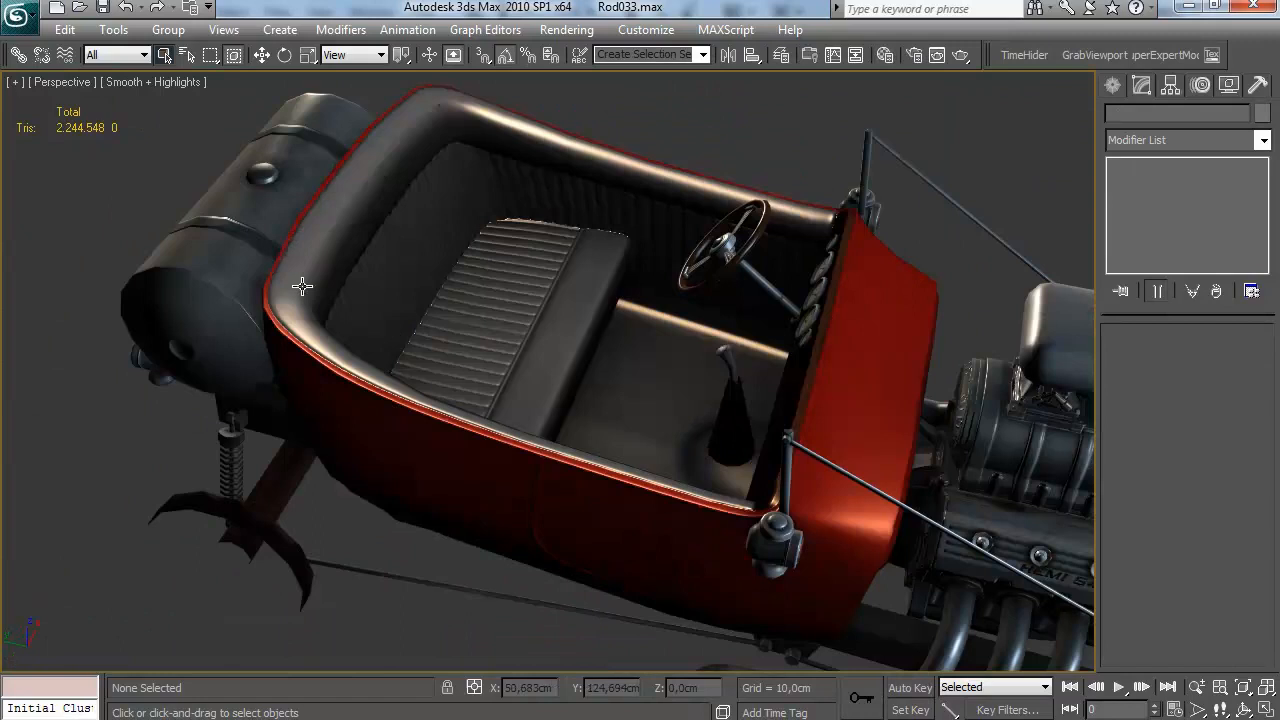
pyautogui.moveTo(302, 286); pyautogui.dragTo(371, 360)
pyautogui.scroll(3, 371, 360)
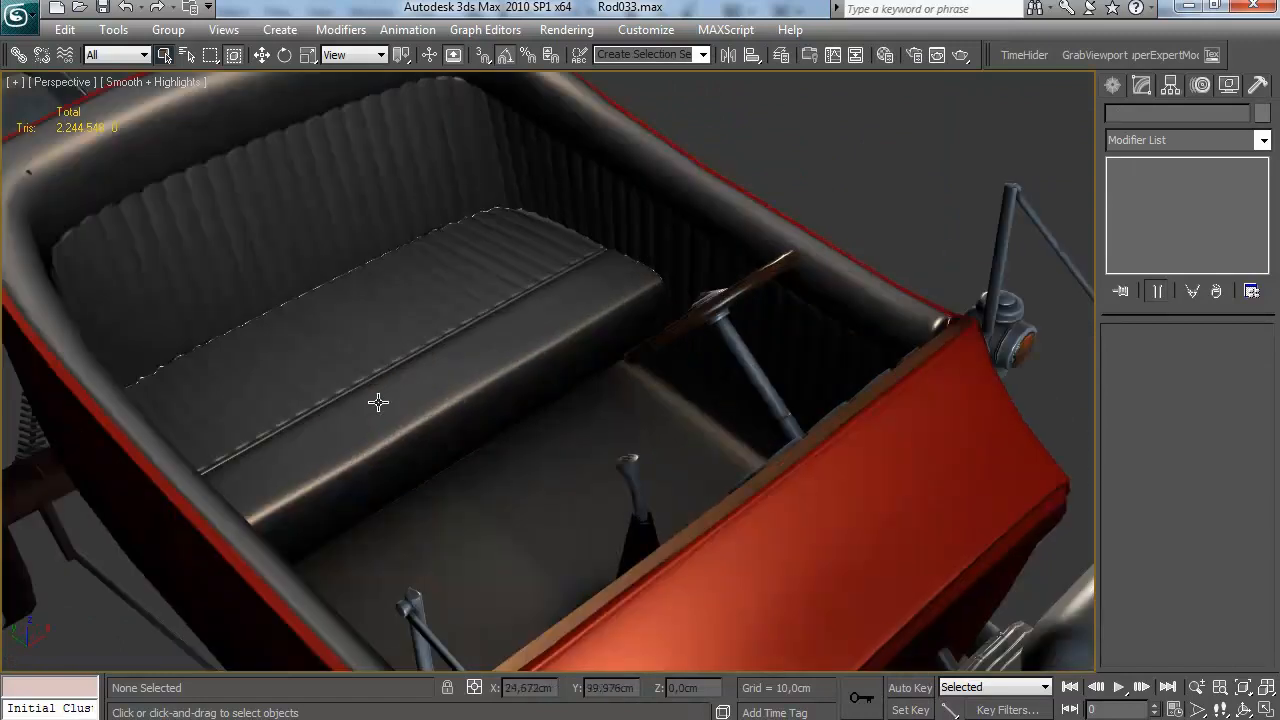
pyautogui.scroll(-5, 371, 360)
pyautogui.scroll(5, 531, 434)
pyautogui.moveTo(531, 434); pyautogui.dragTo(600, 450)
pyautogui.scroll(-3, 648, 437)
pyautogui.scroll(3, 564, 460)
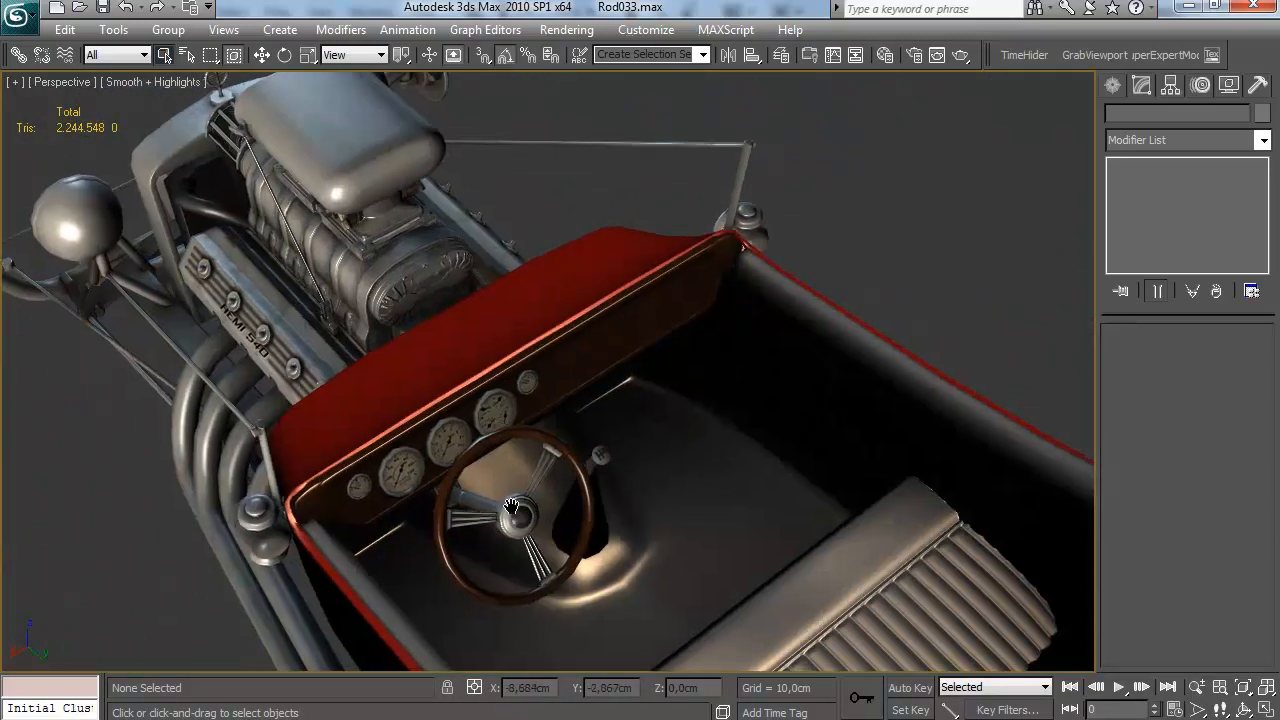
# Change the specular color of the 07 - Default body material and close the Material Editor
pyautogui.press('m')
pyautogui.scroll(-5, 834, 592)
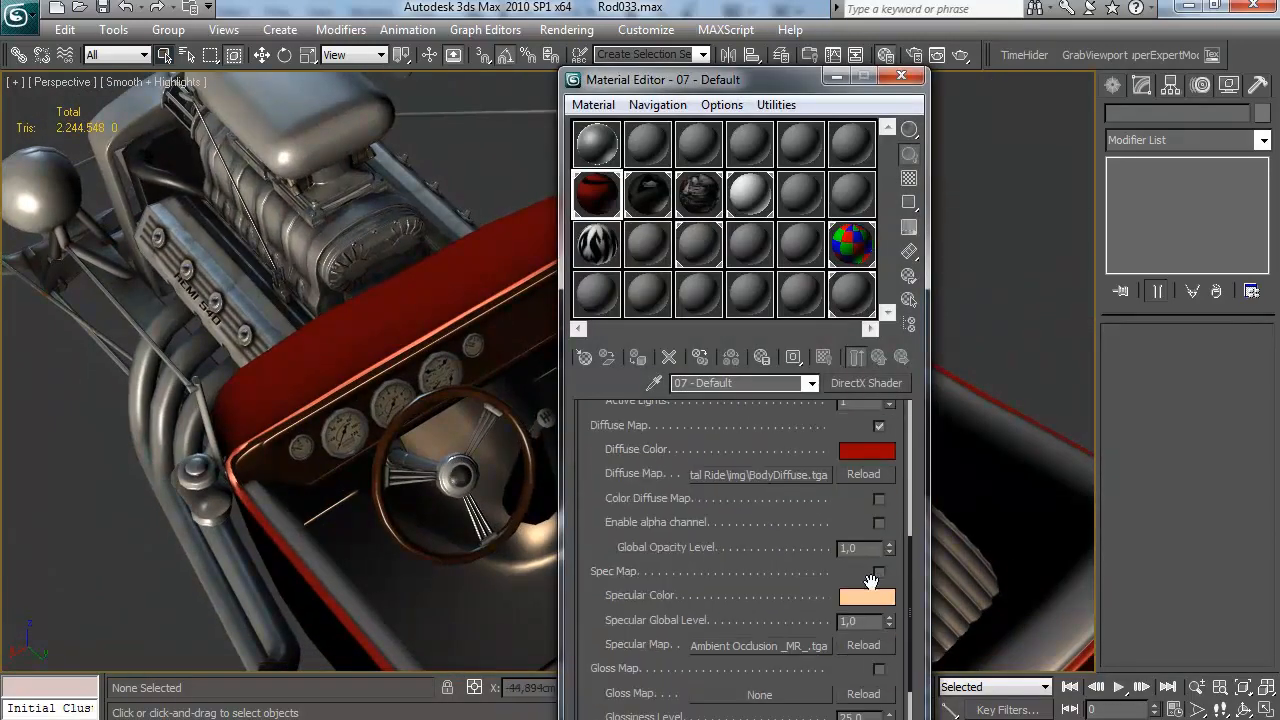
pyautogui.click(862, 600)
pyautogui.moveTo(583, 212); pyautogui.dragTo(586, 275)
pyautogui.click(734, 287)
pyautogui.moveTo(366, 425); pyautogui.dragTo(360, 360)
pyautogui.click(901, 75)
# Hide everything except the low-poly car body and examine its rear panel
pyautogui.moveTo(500, 310); pyautogui.dragTo(643, 363)
pyautogui.click(779, 57)
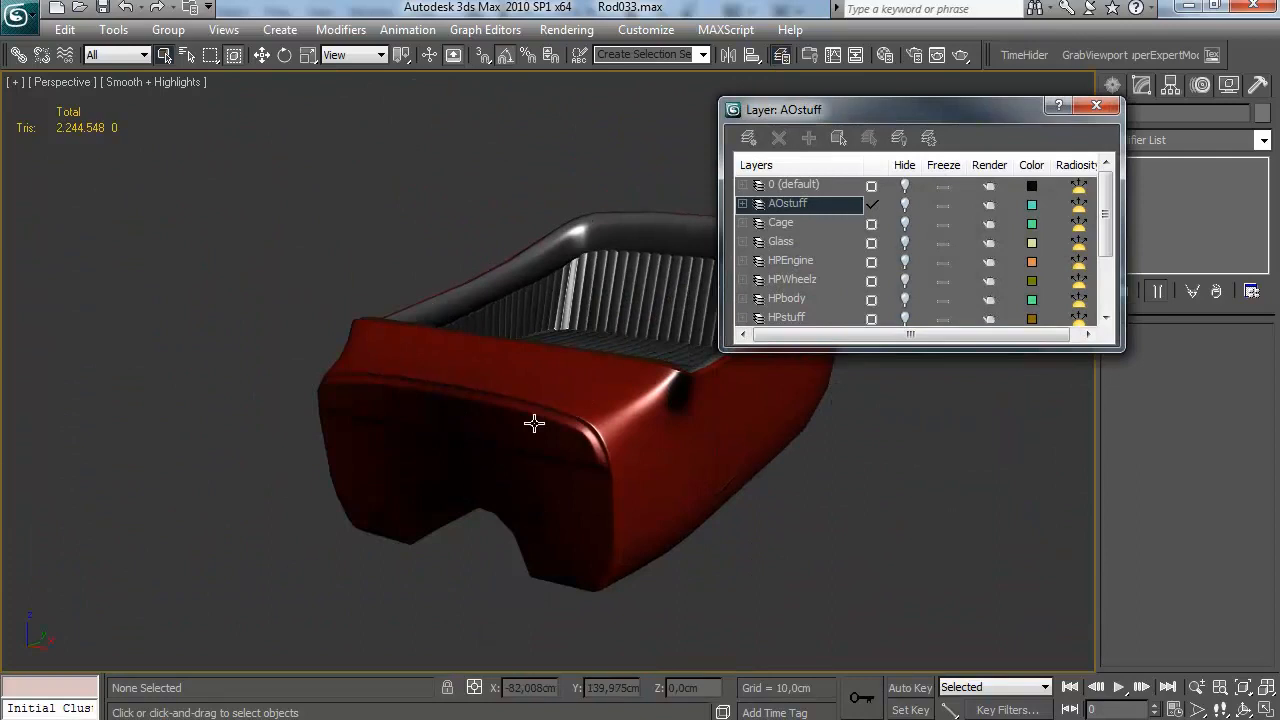
pyautogui.moveTo(532, 423); pyautogui.dragTo(479, 398)
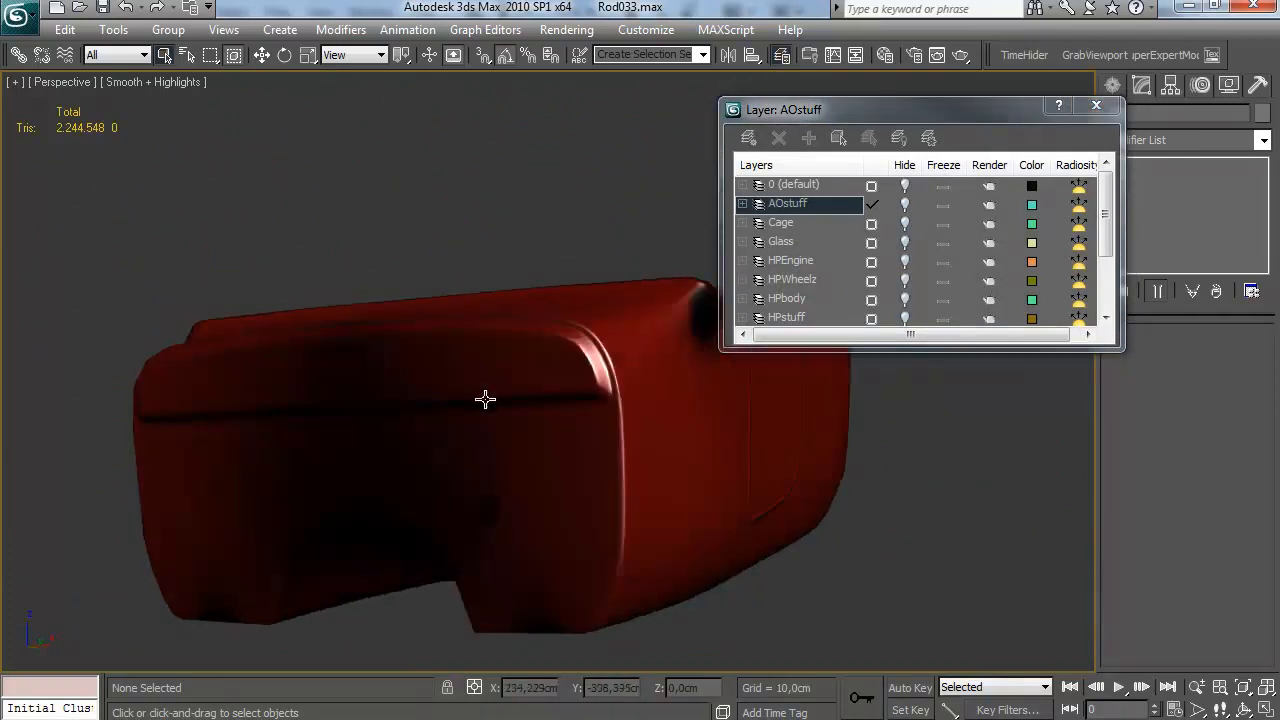
pyautogui.click(1096, 105)
pyautogui.moveTo(680, 300); pyautogui.dragTo(580, 371)
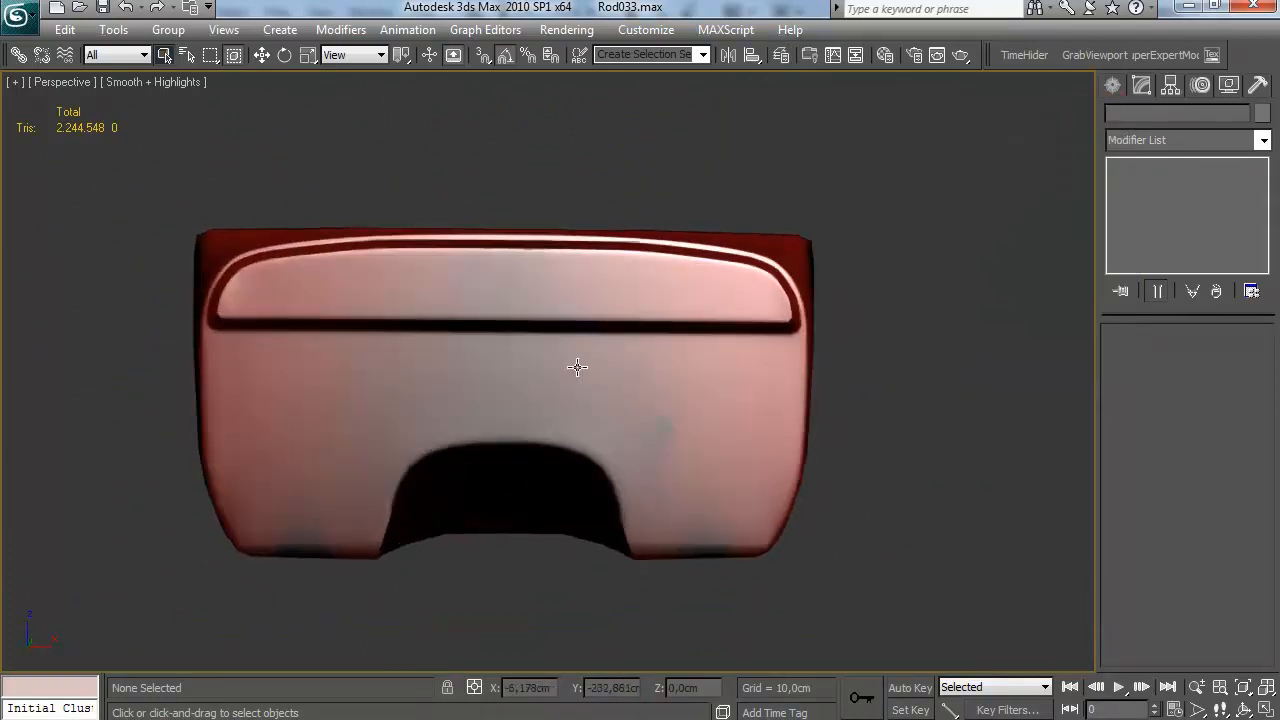
# Switch to Photoshop, select Layer 1 in the Normals group and make the normal map visible
pyautogui.hotkey('alt', 'Tab')
pyautogui.scroll(2, 452, 580)
pyautogui.moveTo(452, 580); pyautogui.dragTo(500, 438)
pyautogui.click(1051, 312)
pyautogui.click(1125, 345)
pyautogui.click(1051, 344)
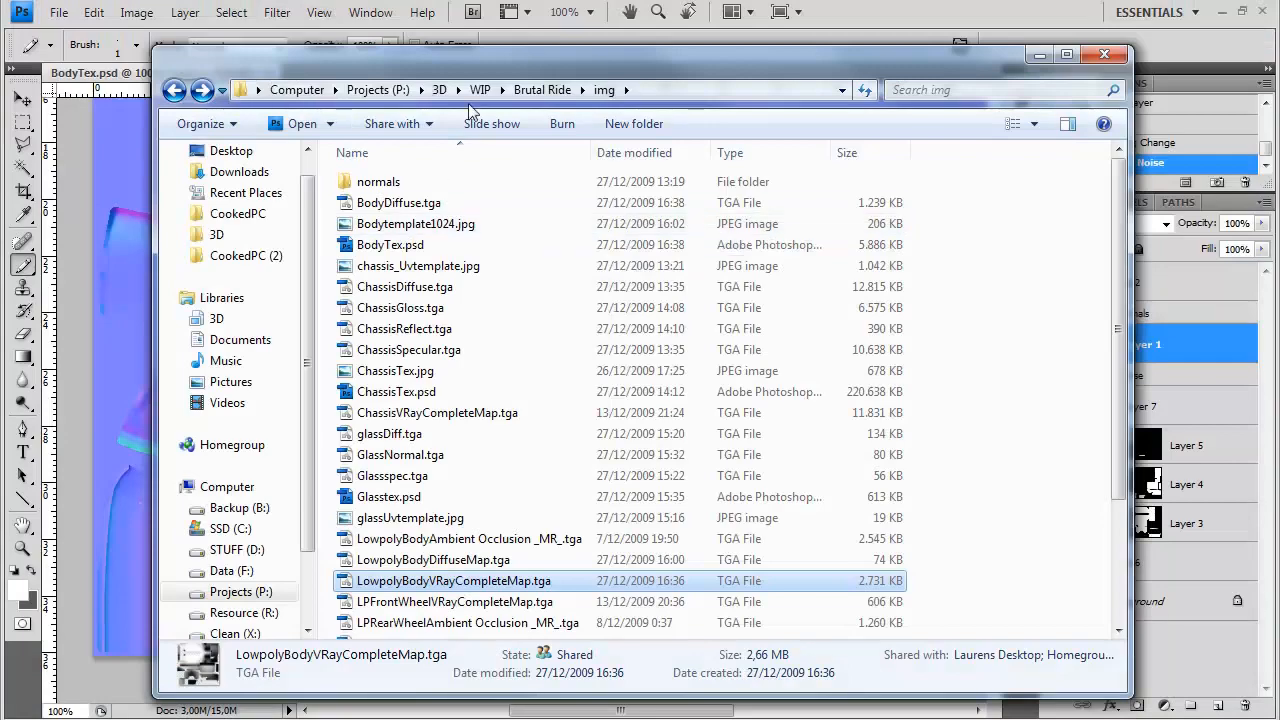
# Open the BigT03.PNG reference photo of the red hot rod
pyautogui.click(580, 90)
pyautogui.click(610, 200)
pyautogui.doubleClick(410, 215)
pyautogui.doubleClick(739, 565)
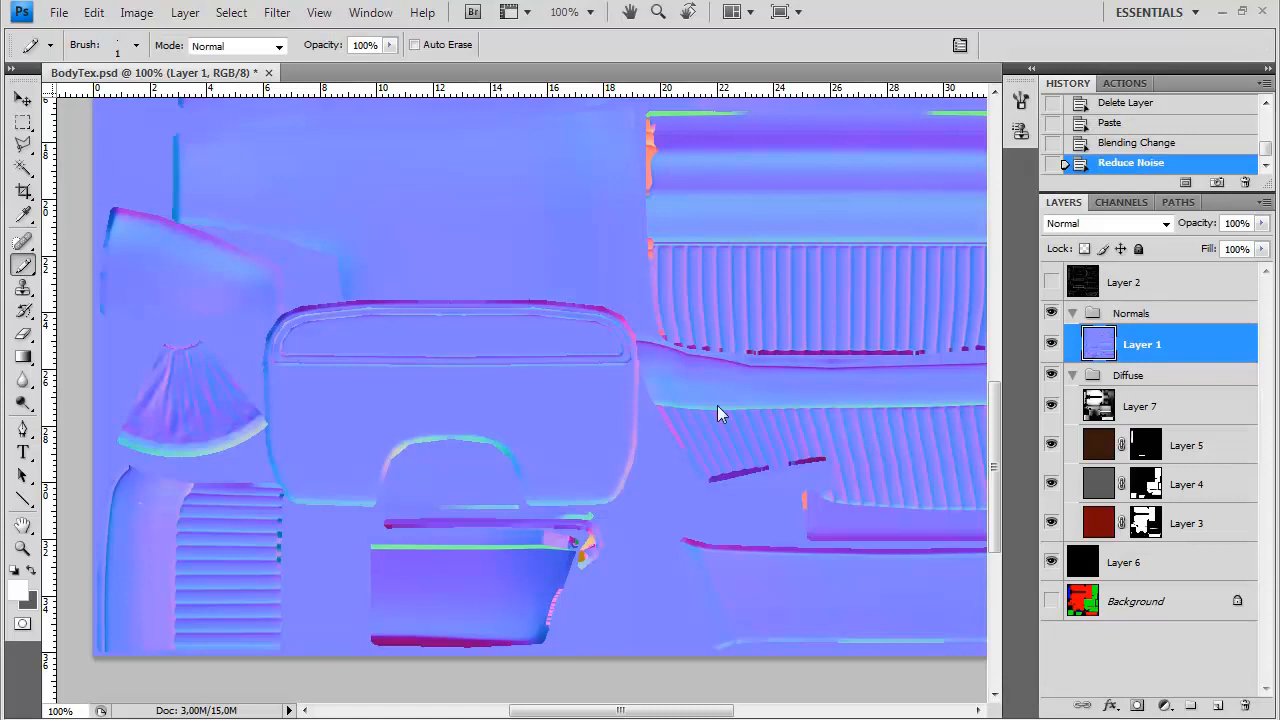
# Duplicate Layer 7, move the copy above the Normals group and set its opacity to 32%
pyautogui.click(1140, 408)
pyautogui.hotkey('ctrl', 'j')
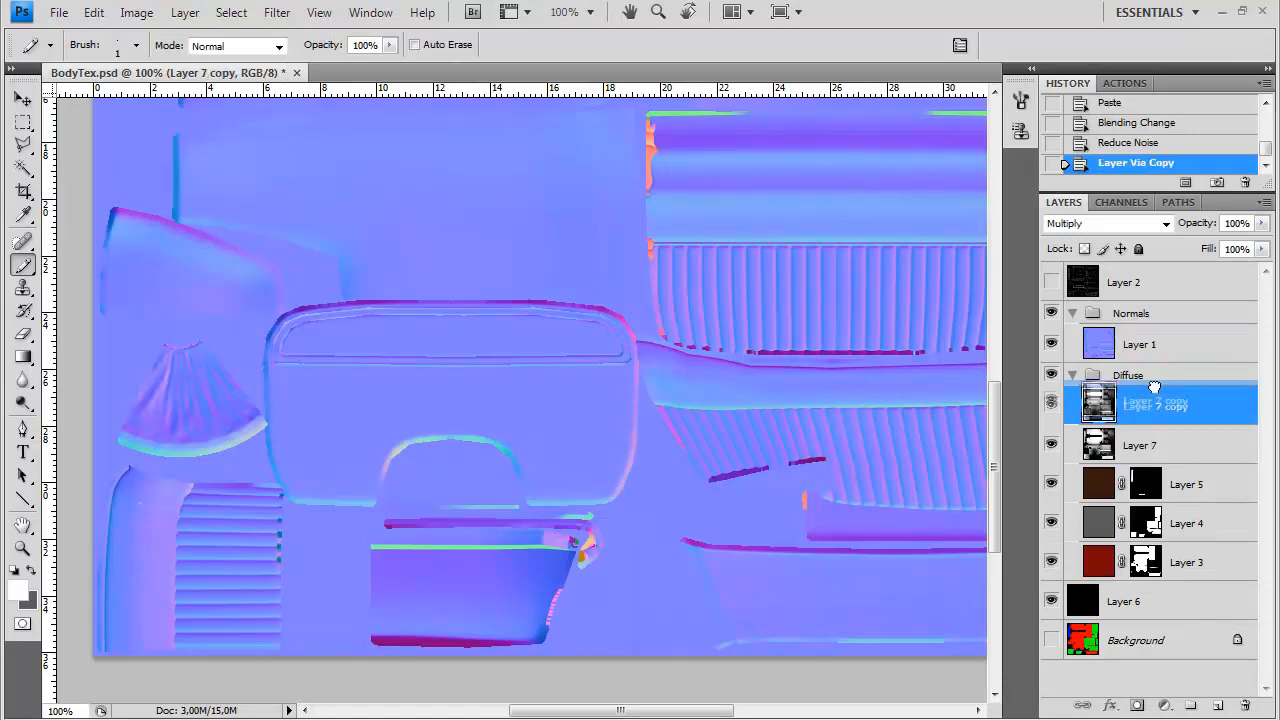
pyautogui.moveTo(1150, 412); pyautogui.dragTo(1155, 322)
pyautogui.click(1262, 223)
pyautogui.moveTo(1258, 243); pyautogui.dragTo(1199, 262)
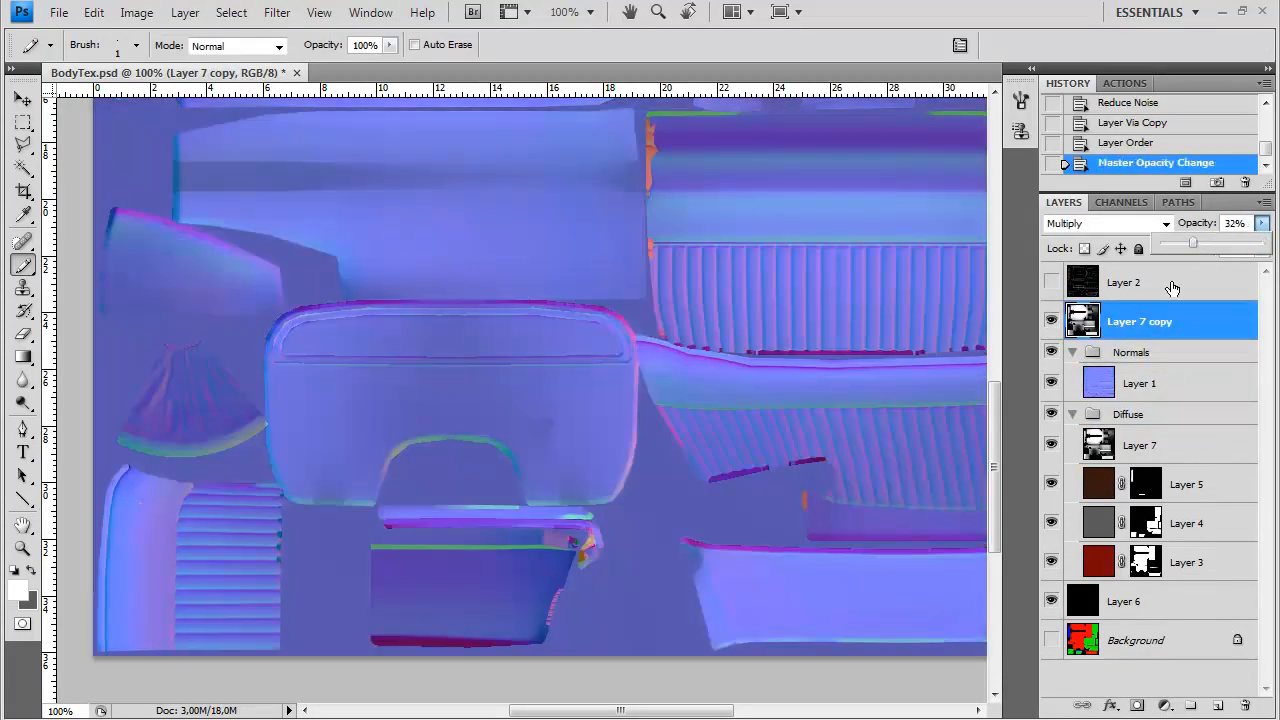
# Add a new layer above Layer 1 in the Normals group
pyautogui.click(1171, 383)
pyautogui.hotkey('ctrl', '+')
pyautogui.moveTo(569, 519); pyautogui.dragTo(749, 456)
pyautogui.hotkey('ctrl', 'shift', 'n')
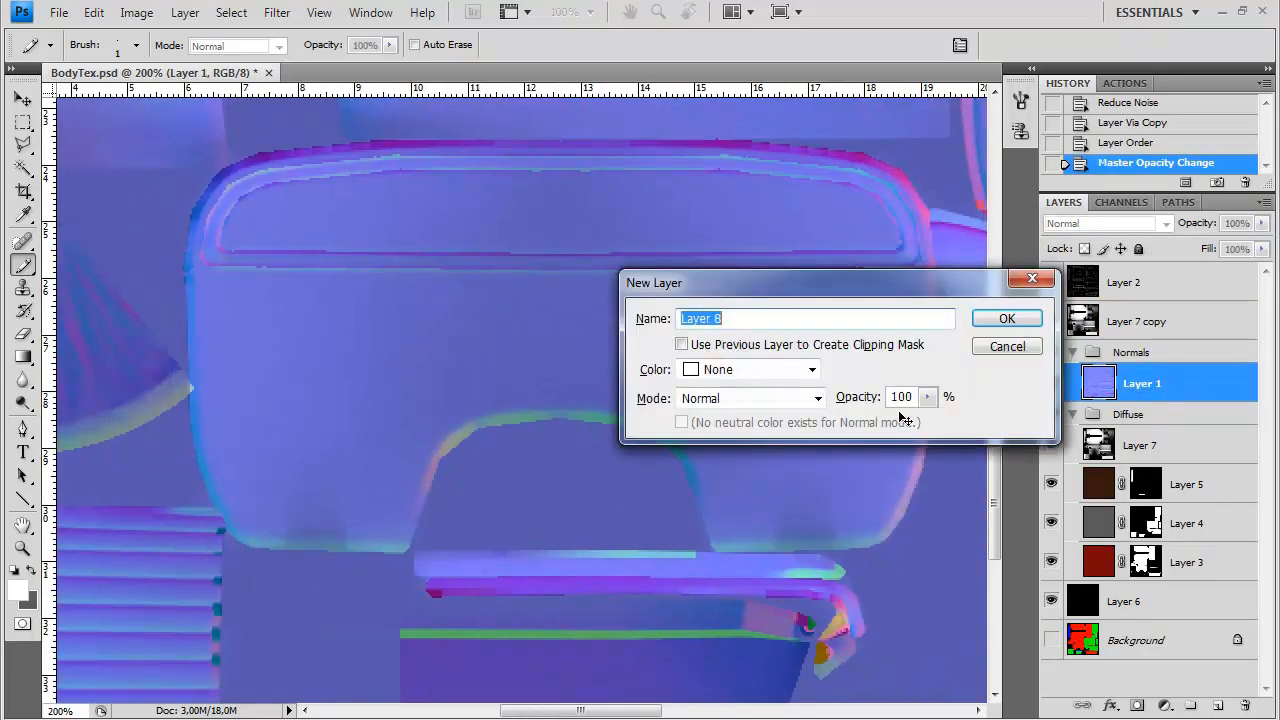
pyautogui.press('Return')
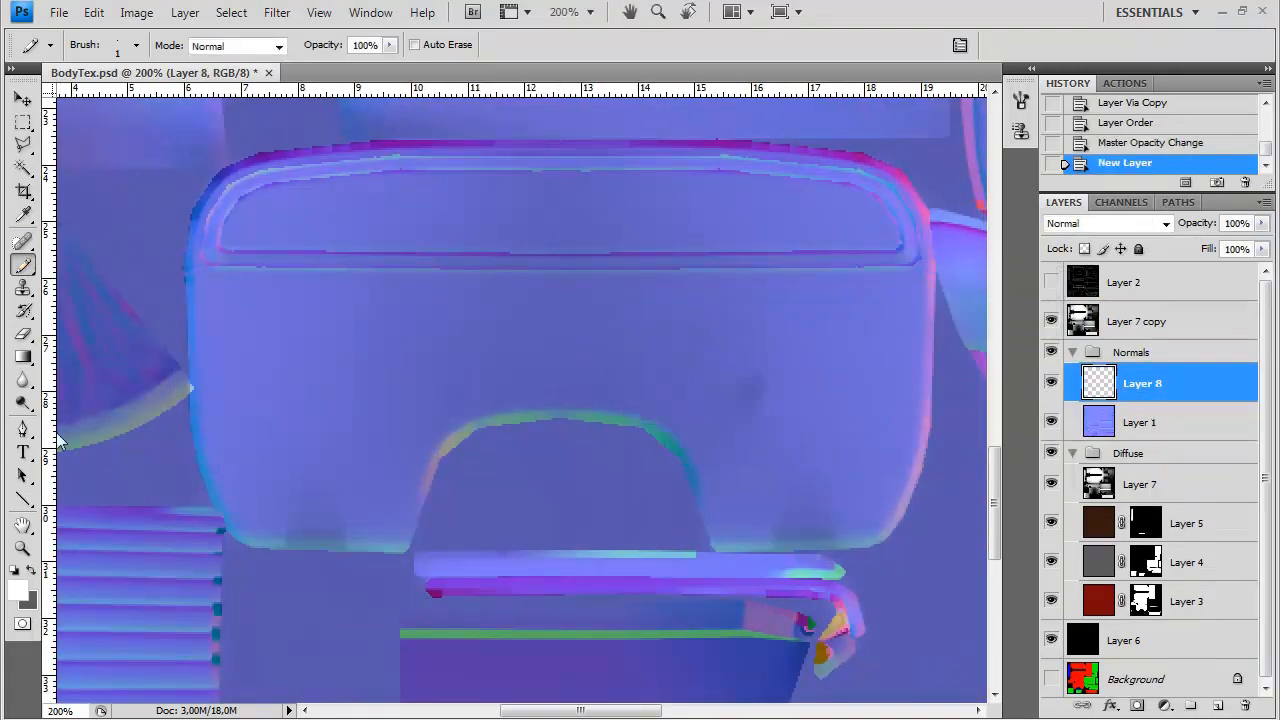
# Draw a small upright white rounded rectangle with a 4 px radius to the right of the panel's arched cutout
pyautogui.click(23, 499)
pyautogui.click(90, 519)
pyautogui.doubleClick(410, 44)
pyautogui.write('4')
pyautogui.press('Return')
pyautogui.moveTo(331, 337); pyautogui.dragTo(386, 423)
pyautogui.hotkey('ctrl', 'z')
pyautogui.moveTo(726, 351); pyautogui.dragTo(784, 427)
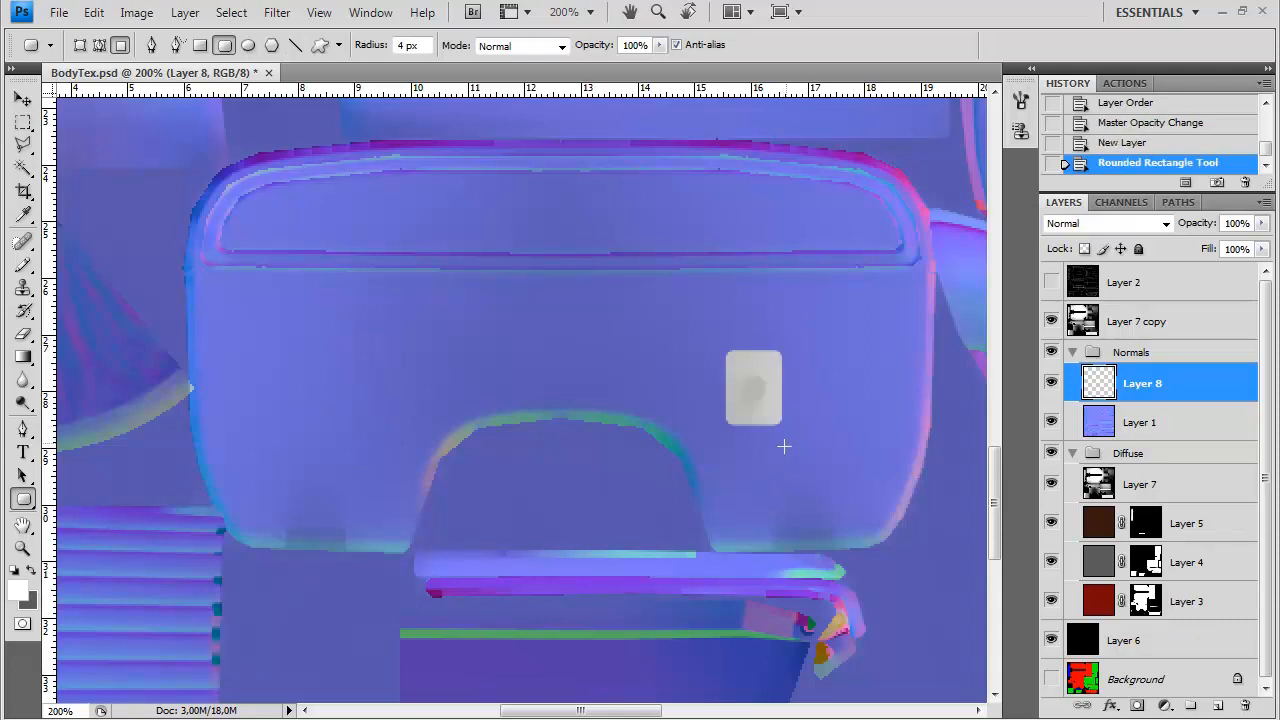
# Examine the holes and raised shapes of the firewall in the XTi_20071228_999_7.jpg reference photo against the texture panel
pyautogui.hotkey('alt', 'Tab')
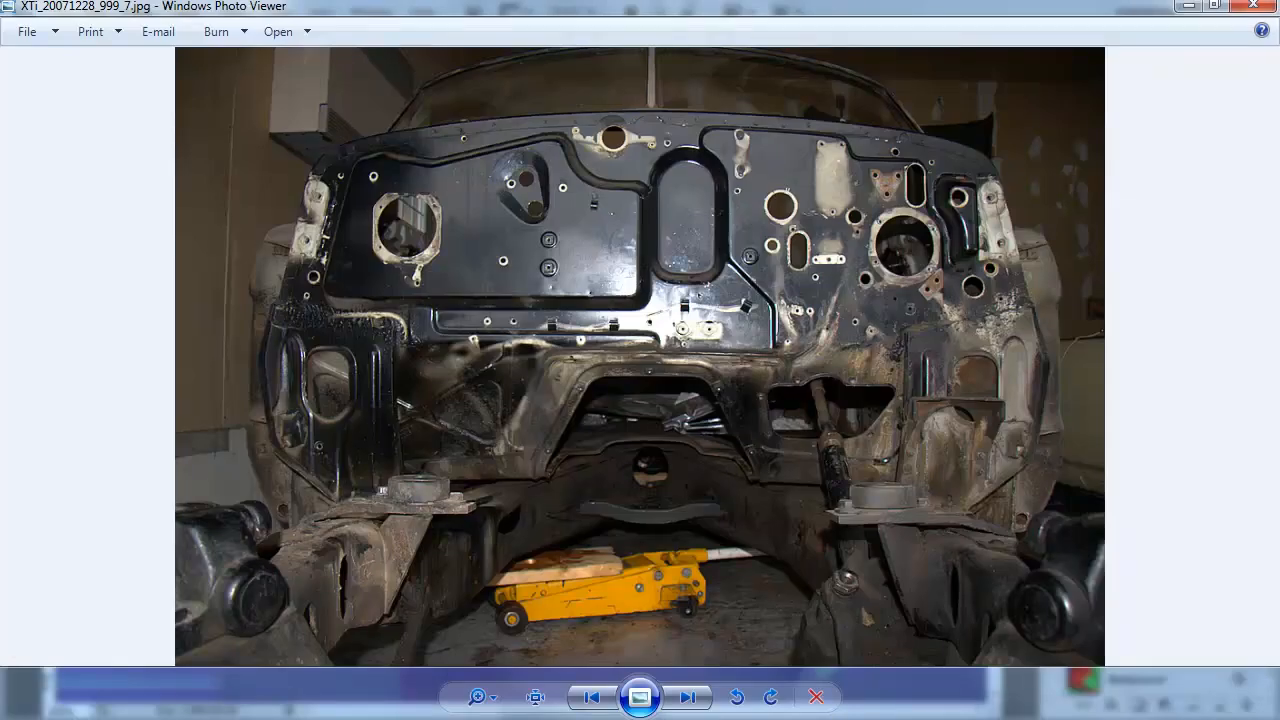
pyautogui.hotkey('alt', 'Tab')
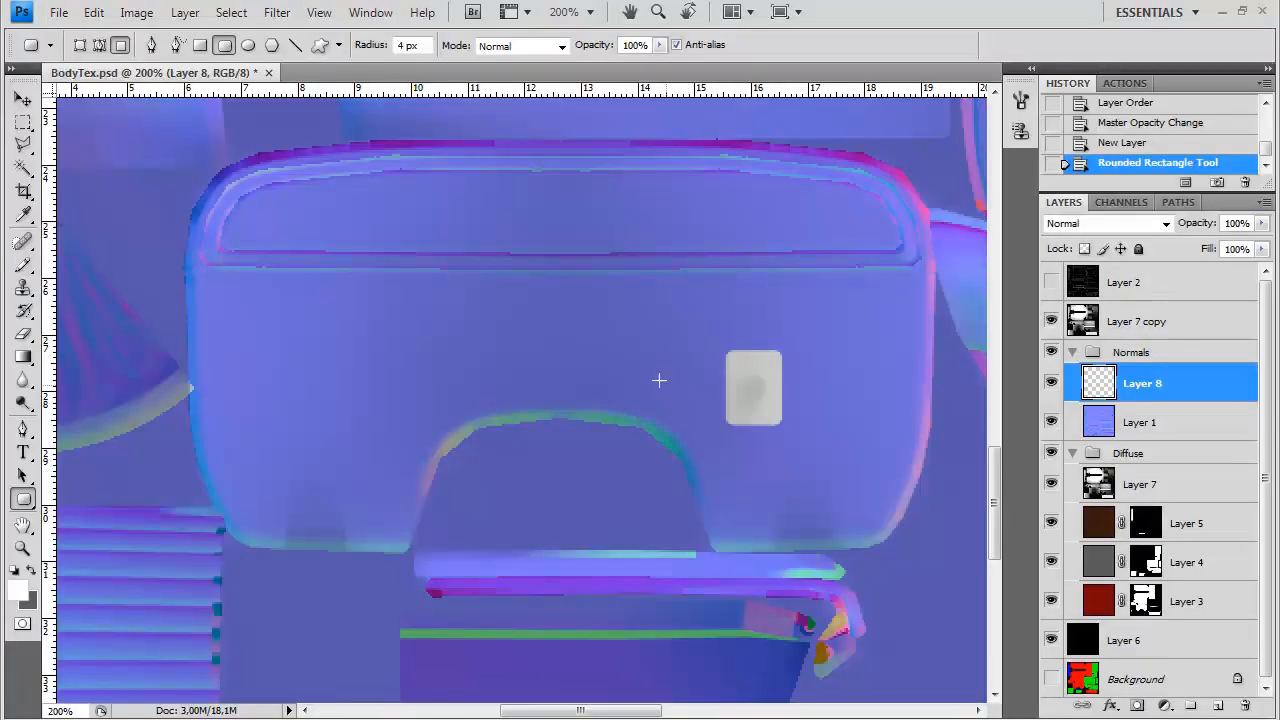
pyautogui.hotkey('alt', 'Tab')
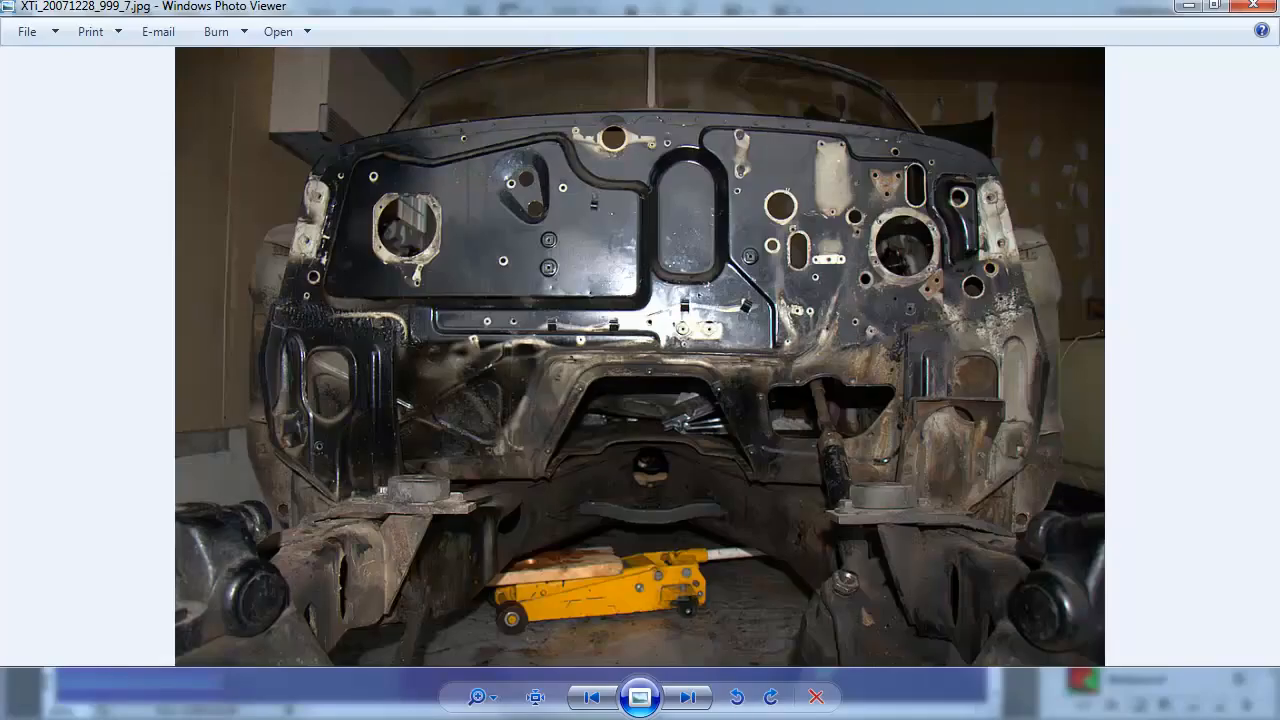
pyautogui.hotkey('alt', 'Tab')
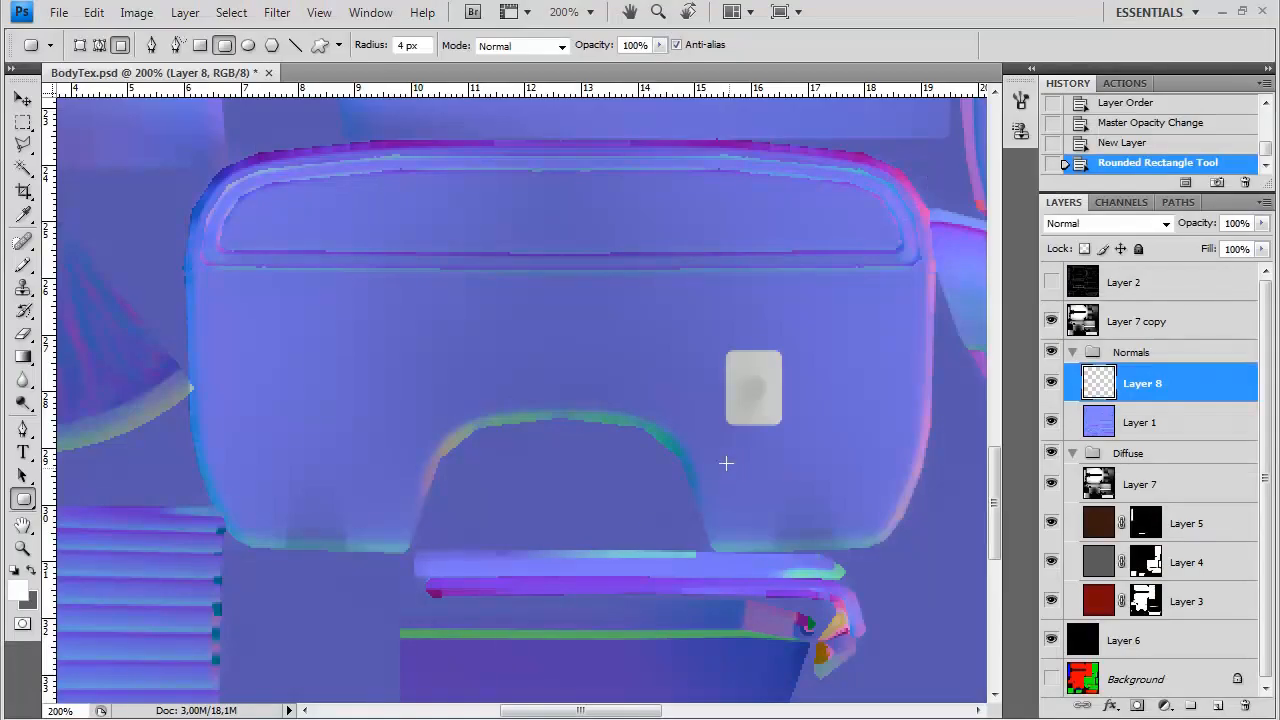
pyautogui.click(23, 498)
pyautogui.click(110, 541)
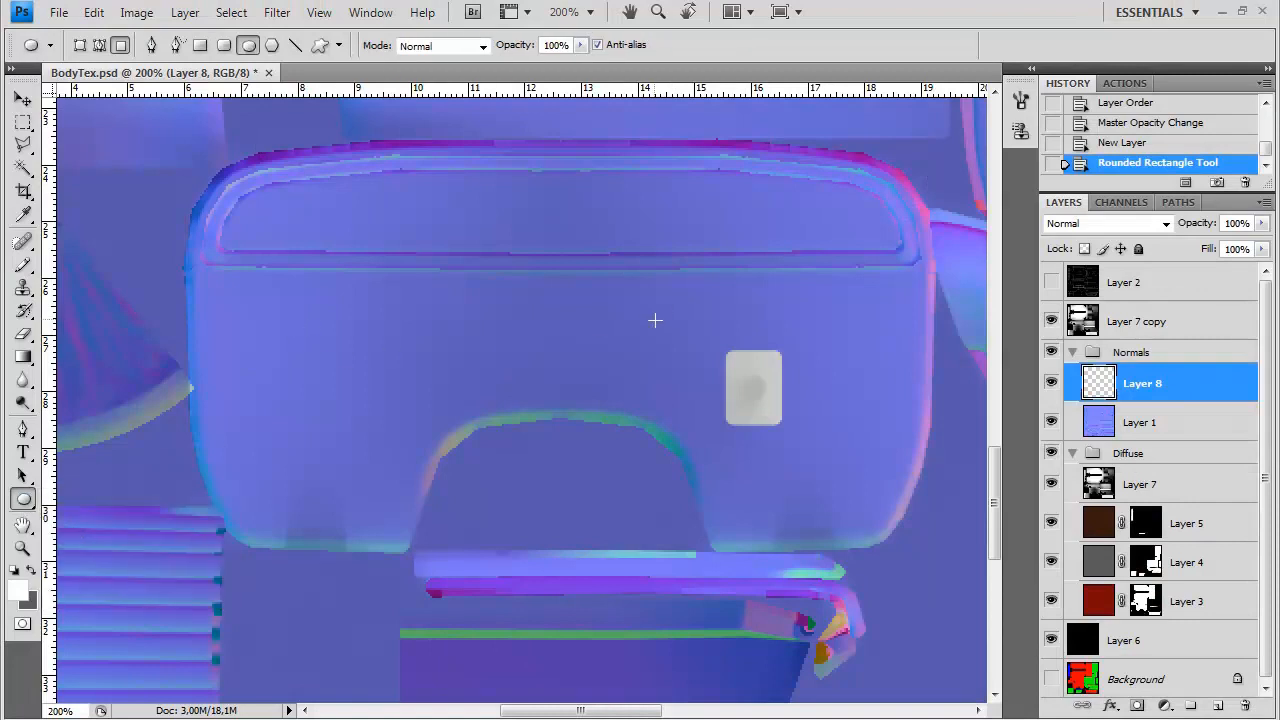
pyautogui.hotkey('alt', 'Tab')
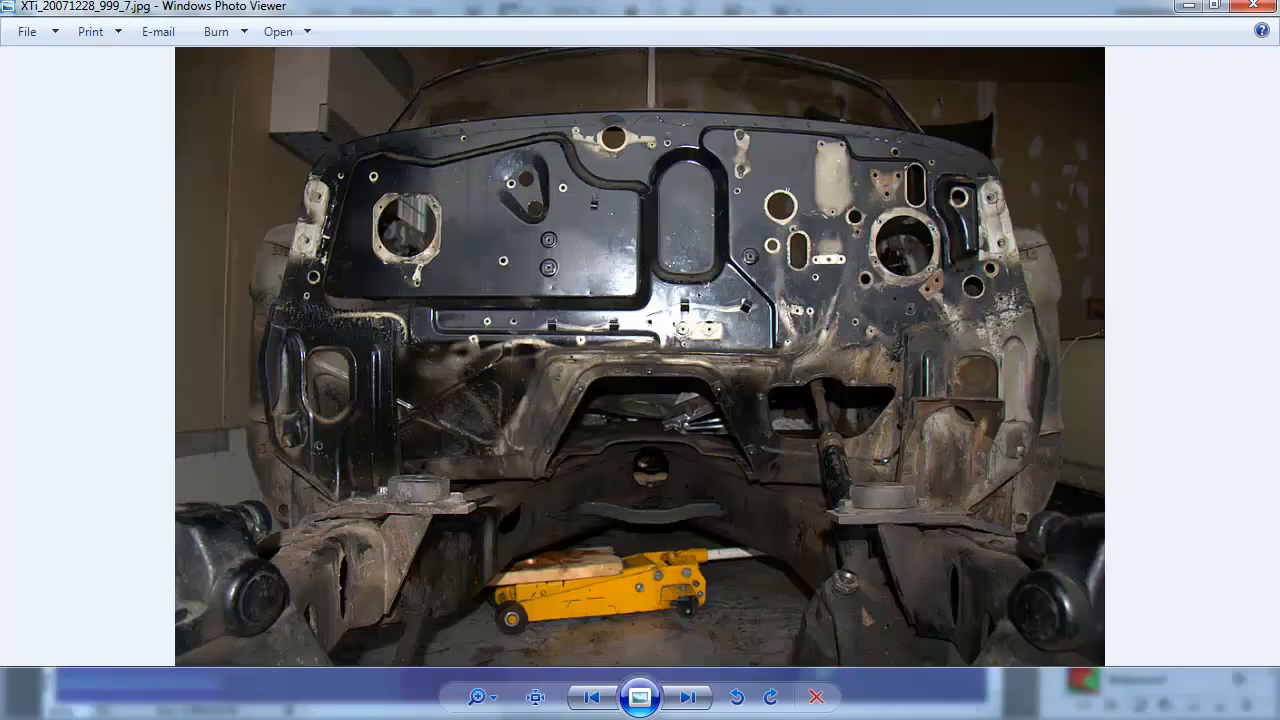
pyautogui.hotkey('alt', 'Tab')
# Draw a long black rounded rectangle above the white patch, just below the panel's upper recessed frame
pyautogui.click(32, 498)
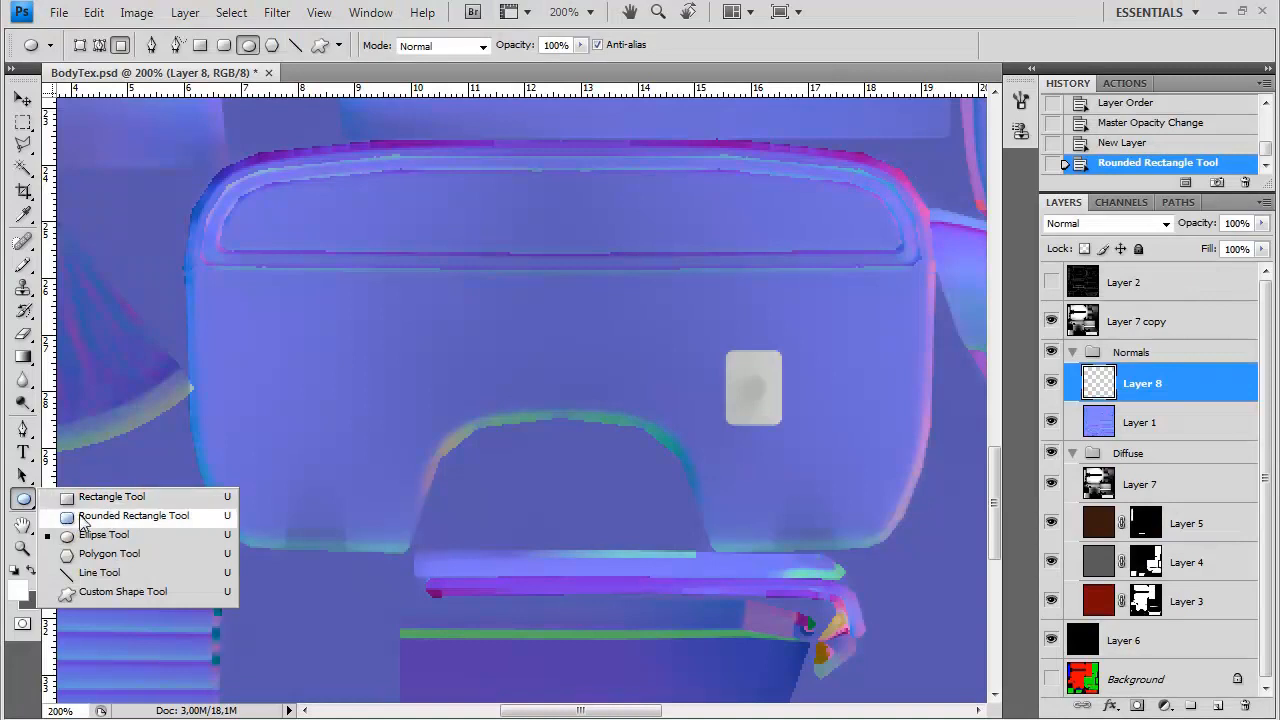
pyautogui.click(88, 515)
pyautogui.press('x')
pyautogui.press('d')
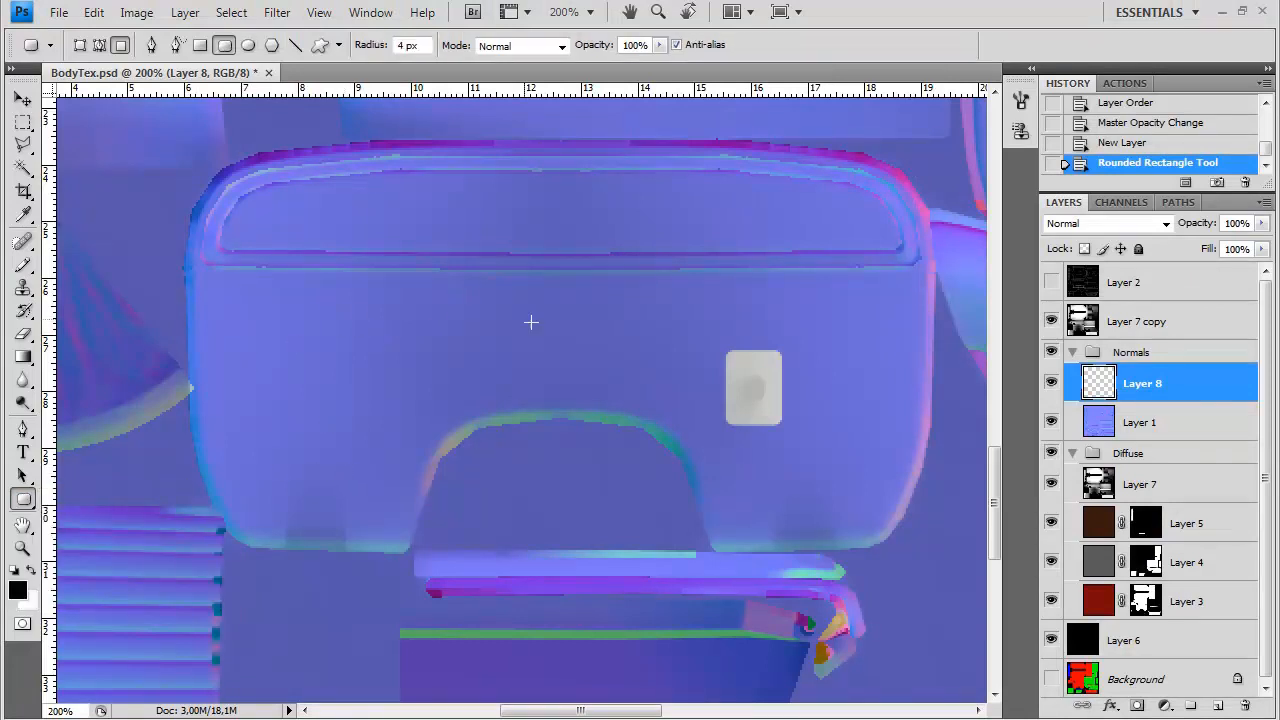
pyautogui.moveTo(726, 284); pyautogui.dragTo(938, 332)
# Duplicate the black bar twice, place the copies at the left and centre of the same row, and merge them into Layer 8
pyautogui.press('m')
pyautogui.press('v')
pyautogui.hotkey('ctrl', 'j')
pyautogui.moveTo(707, 272); pyautogui.dragTo(309, 331)
pyautogui.hotkey('ctrl', 'j')
pyautogui.moveTo(409, 317); pyautogui.dragTo(614, 304)
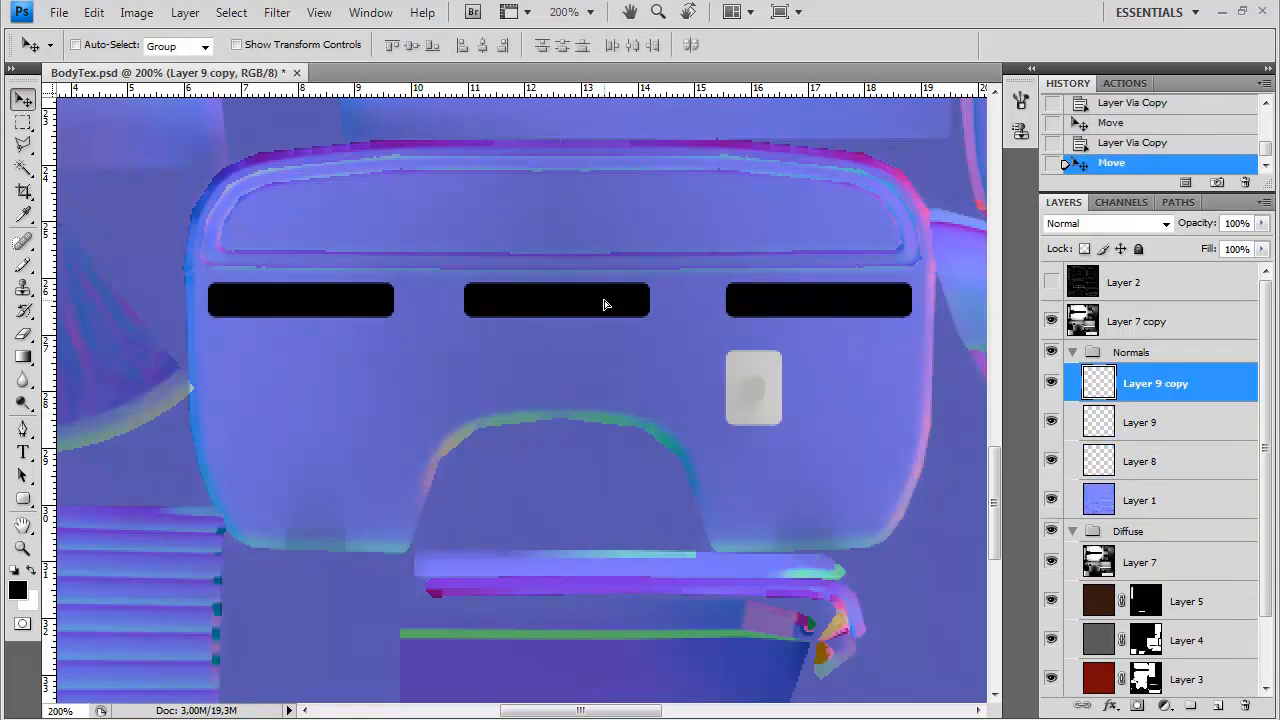
pyautogui.hotkey('ctrl', 'e')
pyautogui.hotkey('ctrl', 'e')
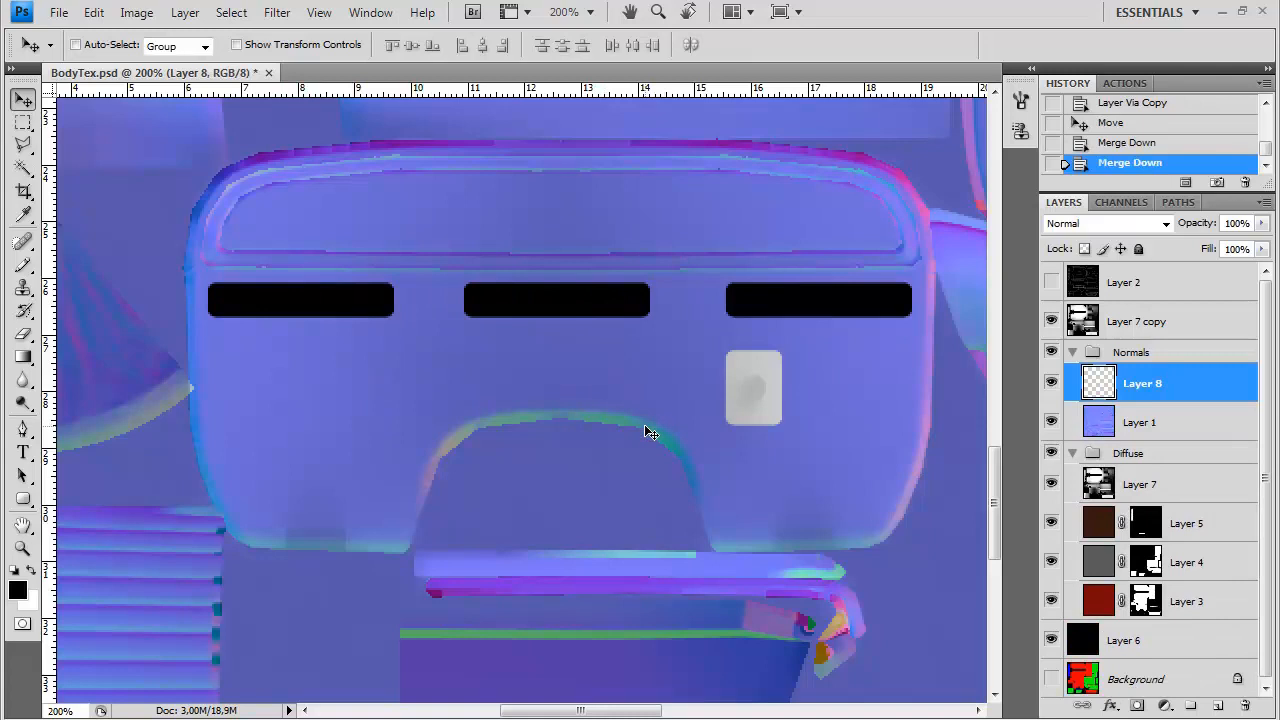
# Draw a large black circle on the panel's left half and a small black circle beneath each outer bar with the Ellipse tool
pyautogui.moveTo(23, 498); pyautogui.dragTo(100, 539)
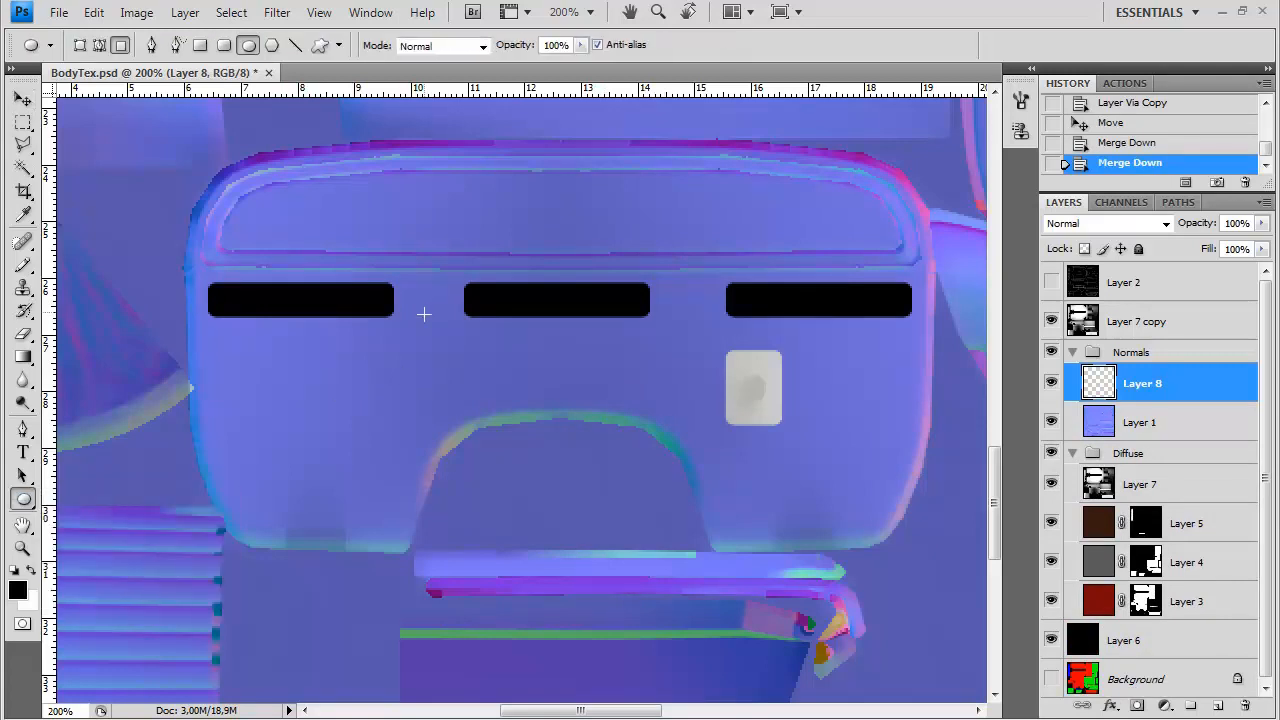
pyautogui.keyDown('alt'); pyautogui.click(321, 367); pyautogui.keyUp('alt')
pyautogui.moveTo(288, 362); pyautogui.dragTo(338, 410)
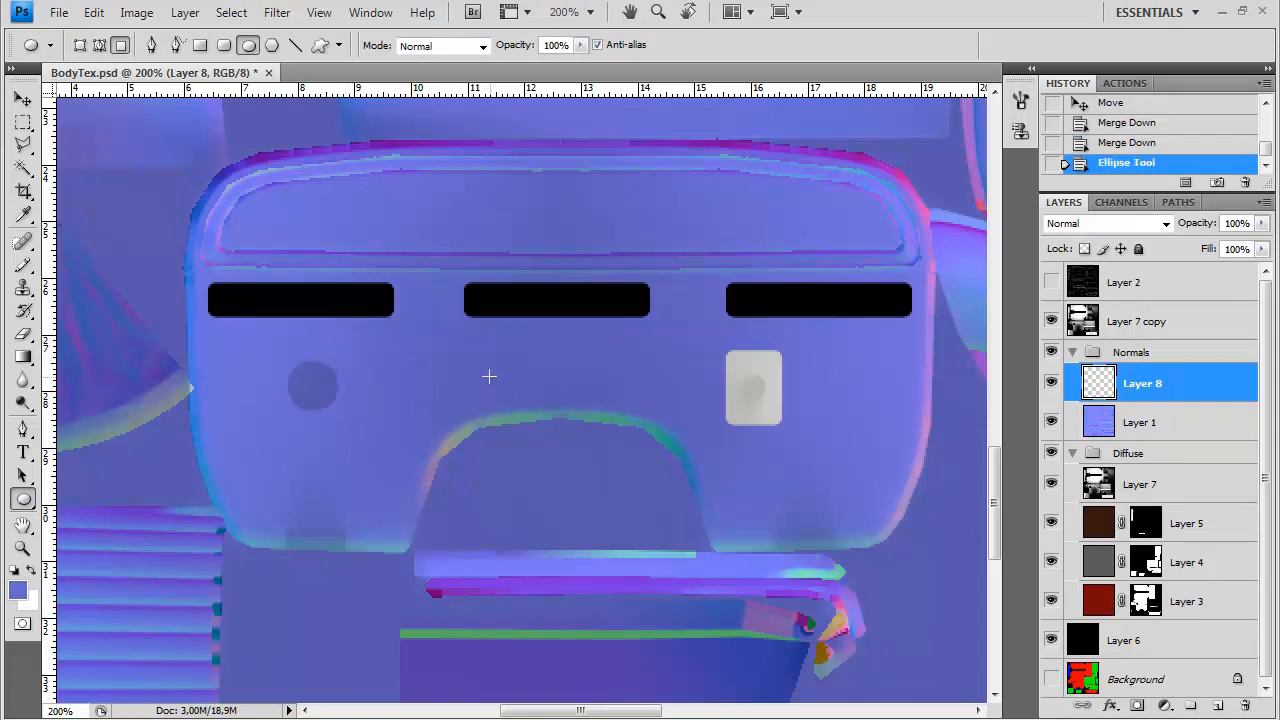
pyautogui.click(1125, 143)
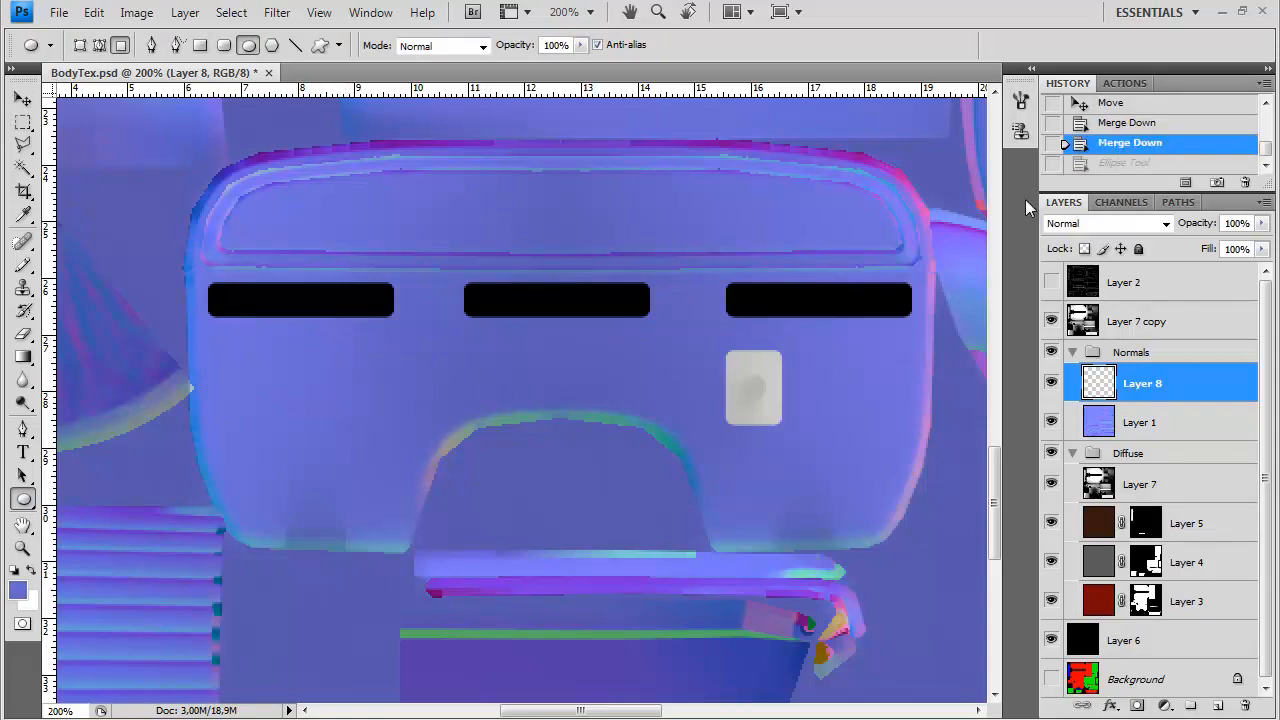
pyautogui.press('d')
pyautogui.moveTo(325, 356); pyautogui.dragTo(335, 355)
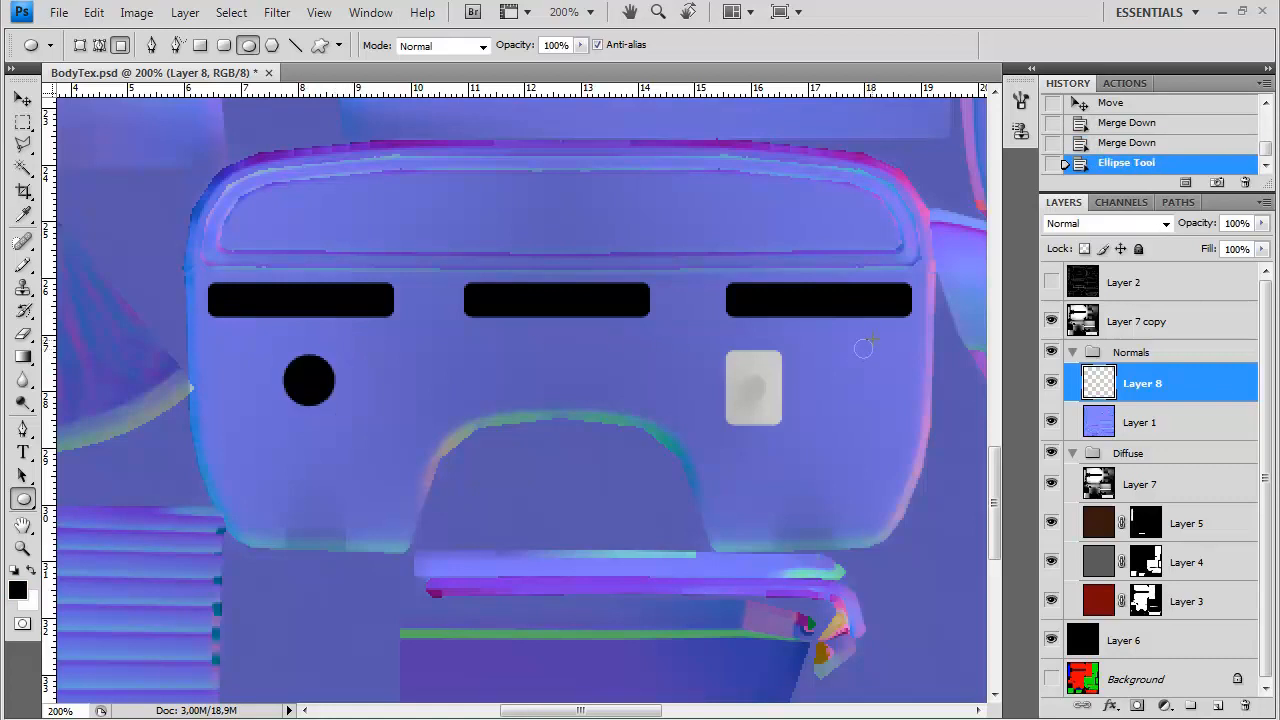
pyautogui.moveTo(872, 339); pyautogui.dragTo(872, 340)
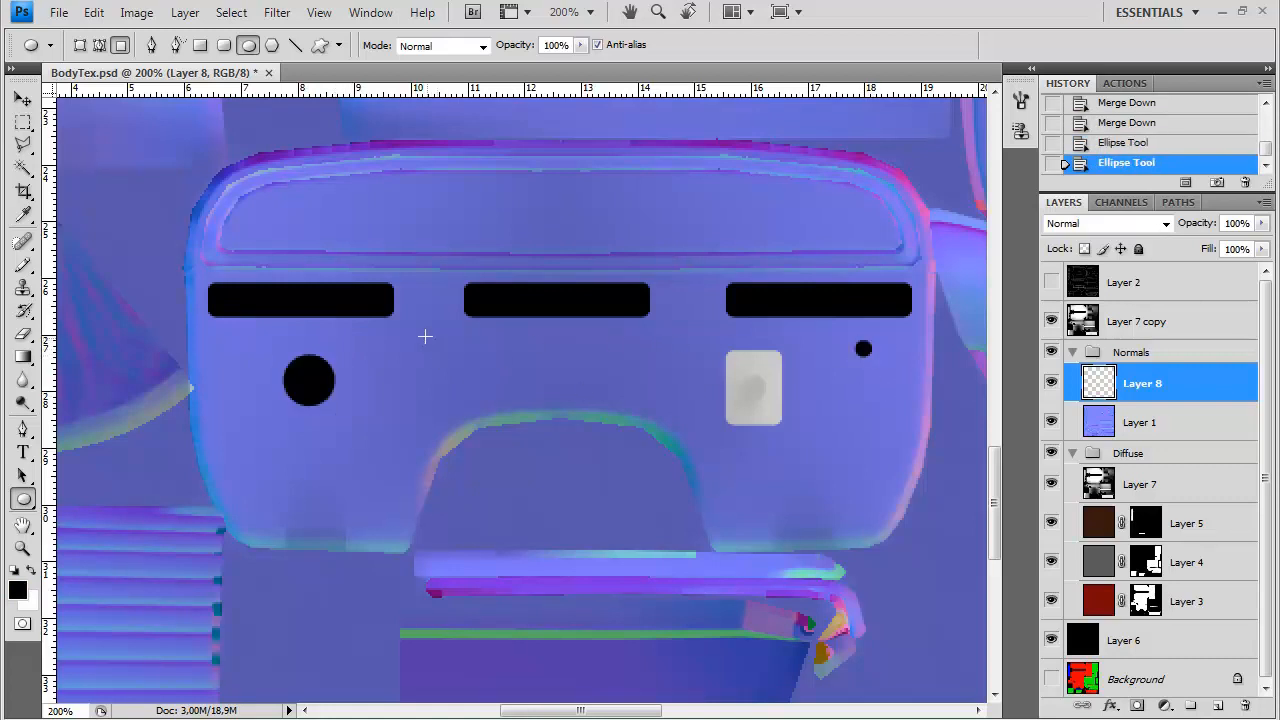
pyautogui.moveTo(371, 350); pyautogui.dragTo(378, 357)
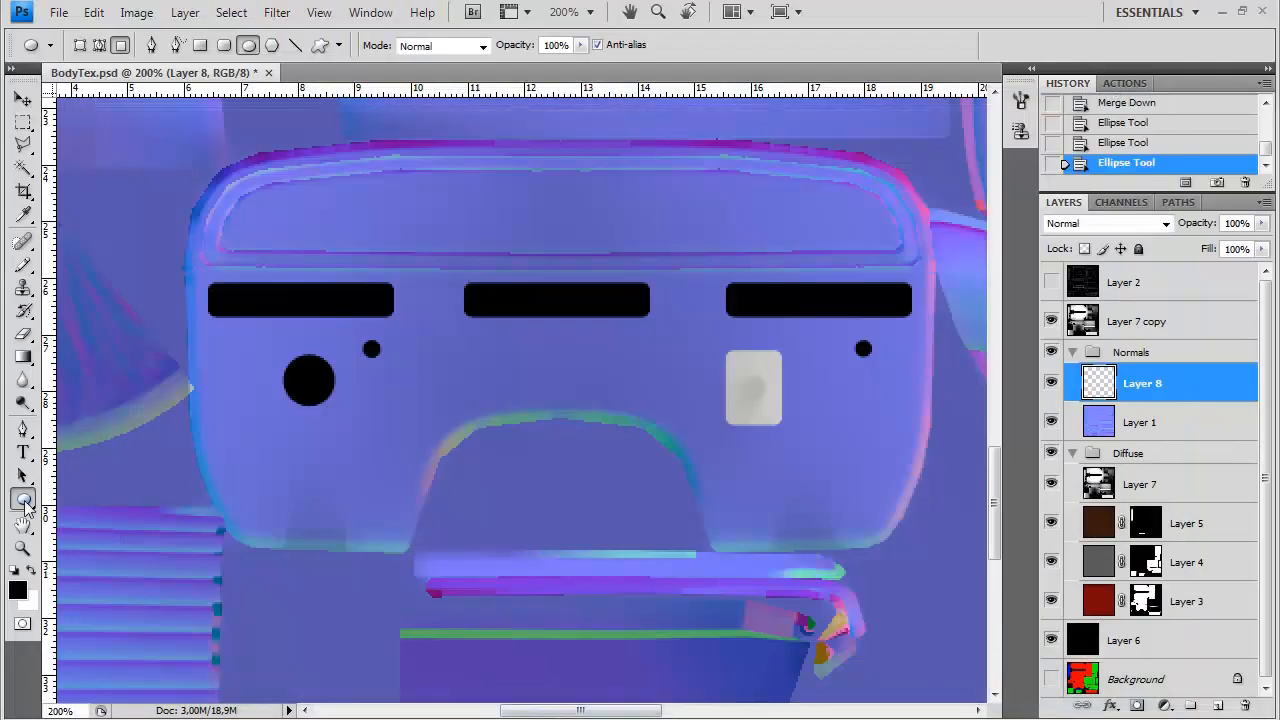
# Draw three black rounded slots: a vertical one on each side of the panel and a horizontal one left of the white patch
pyautogui.rightClick(25, 505)
pyautogui.click(110, 517)
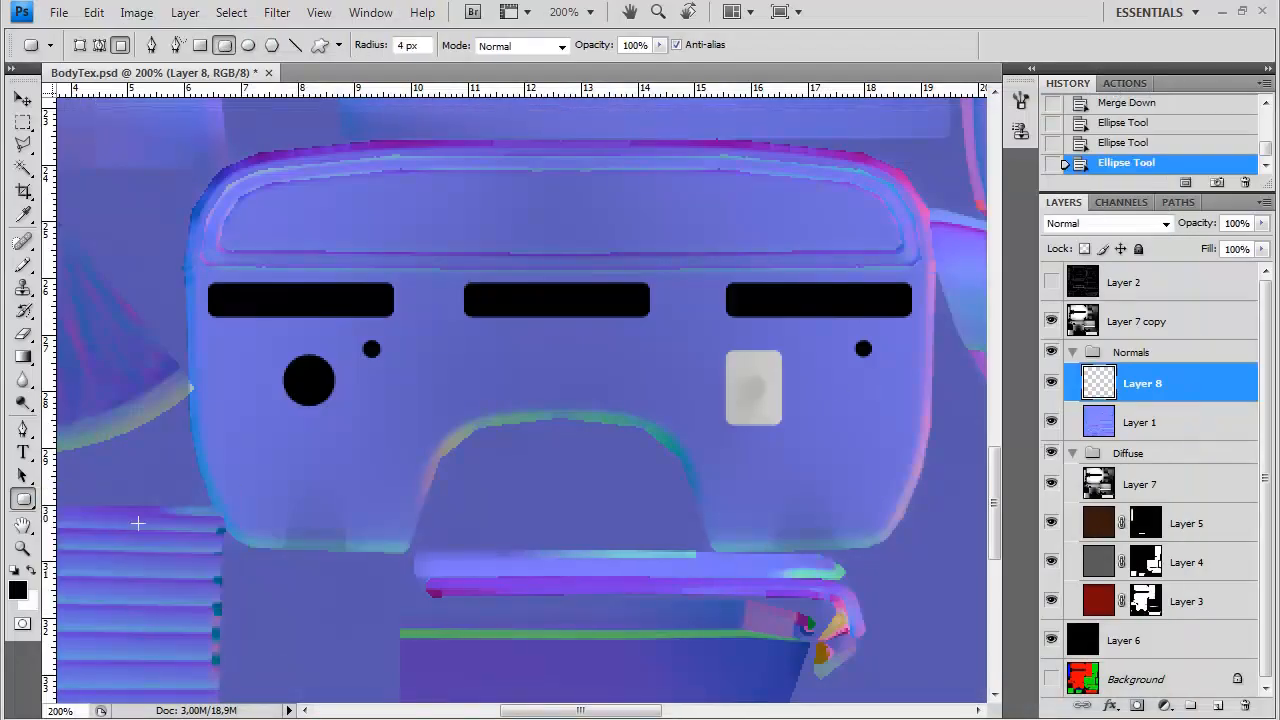
pyautogui.moveTo(848, 425); pyautogui.dragTo(848, 428)
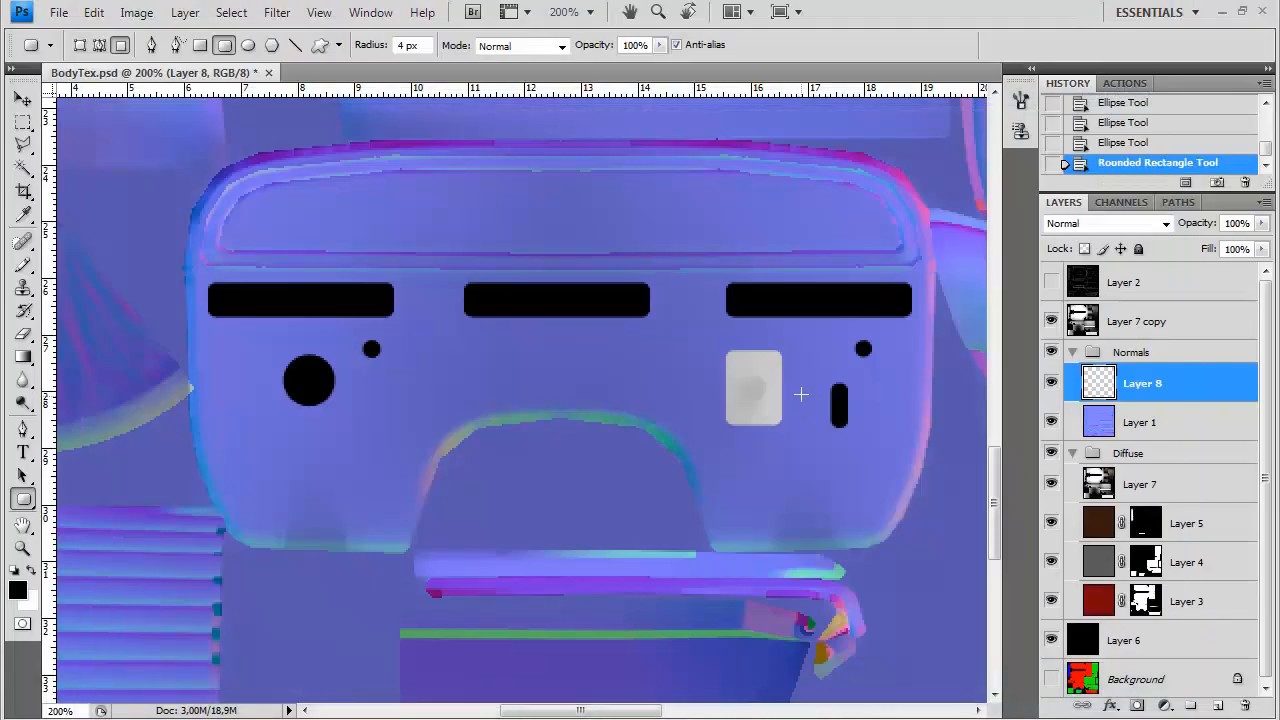
pyautogui.moveTo(646, 370); pyautogui.dragTo(692, 390)
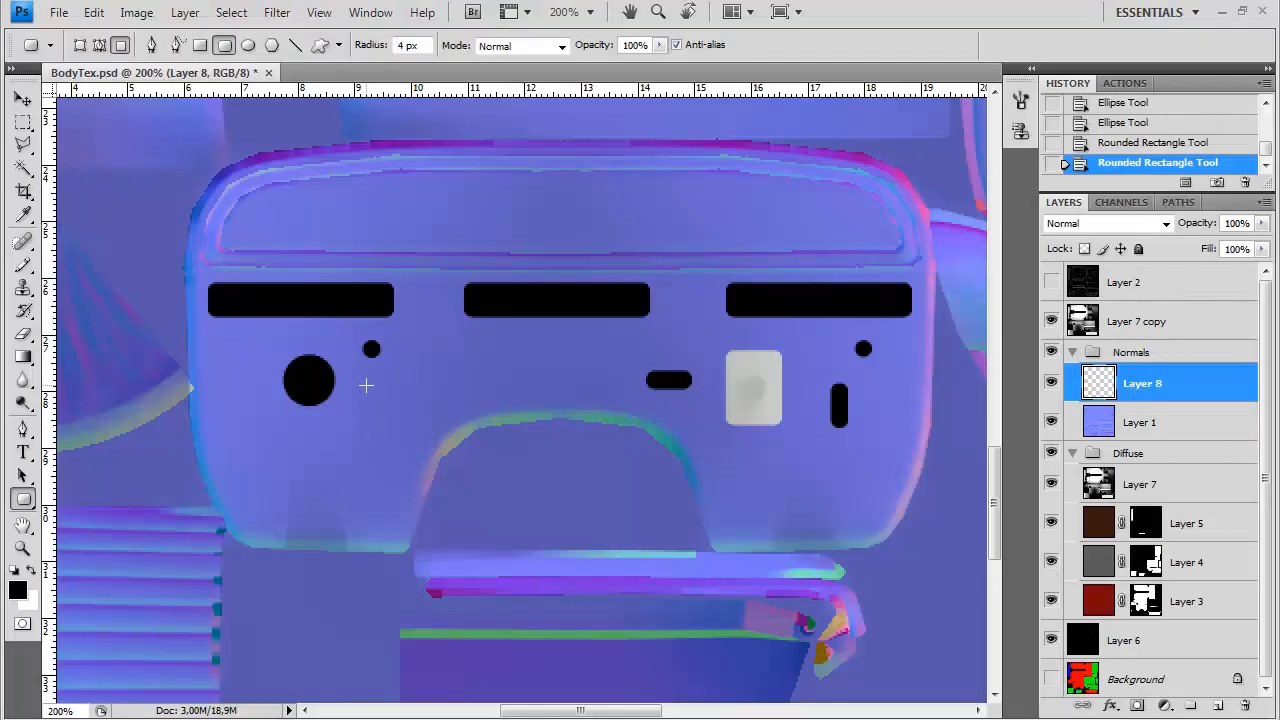
pyautogui.moveTo(366, 385); pyautogui.dragTo(385, 450)
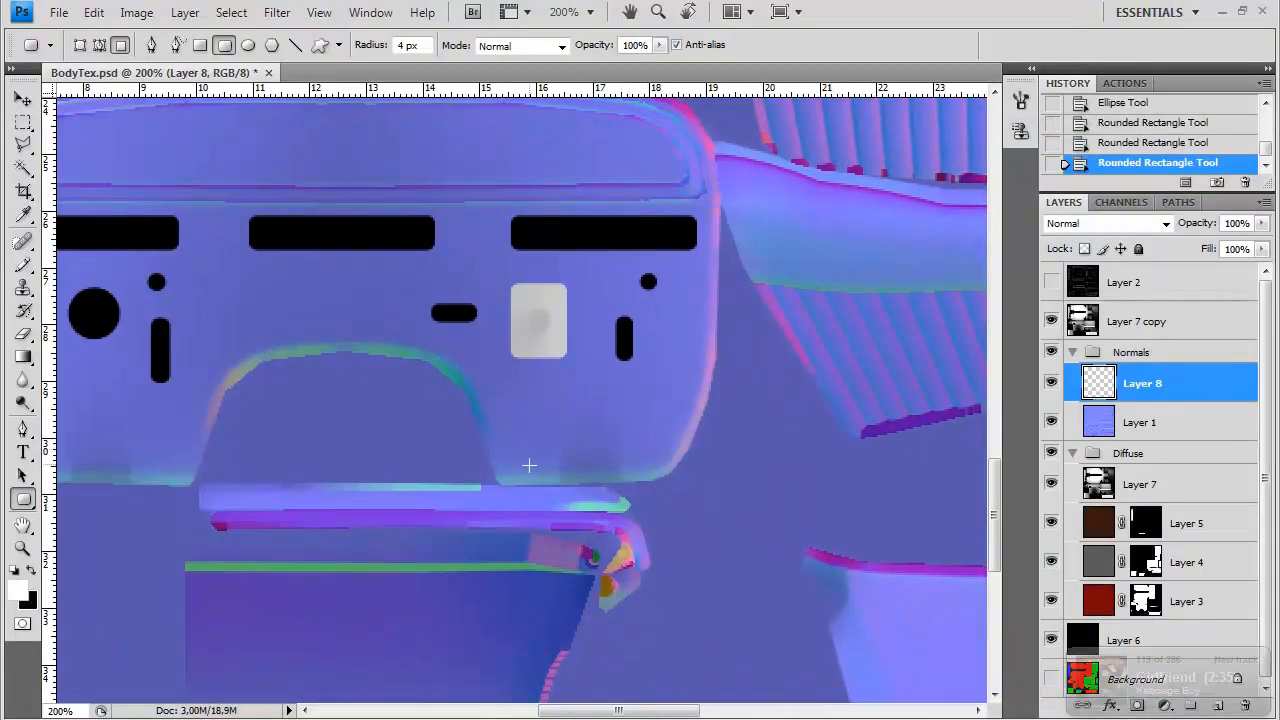
# Draw narrow white vertical bars on the panel's lower corners, undoing the last one drawn at the far left
pyautogui.moveTo(529, 465); pyautogui.dragTo(538, 398)
pyautogui.moveTo(642, 445); pyautogui.dragTo(643, 464)
pyautogui.moveTo(255, 414); pyautogui.dragTo(563, 466)
pyautogui.moveTo(466, 463); pyautogui.dragTo(458, 522)
pyautogui.moveTo(351, 508); pyautogui.dragTo(352, 519)
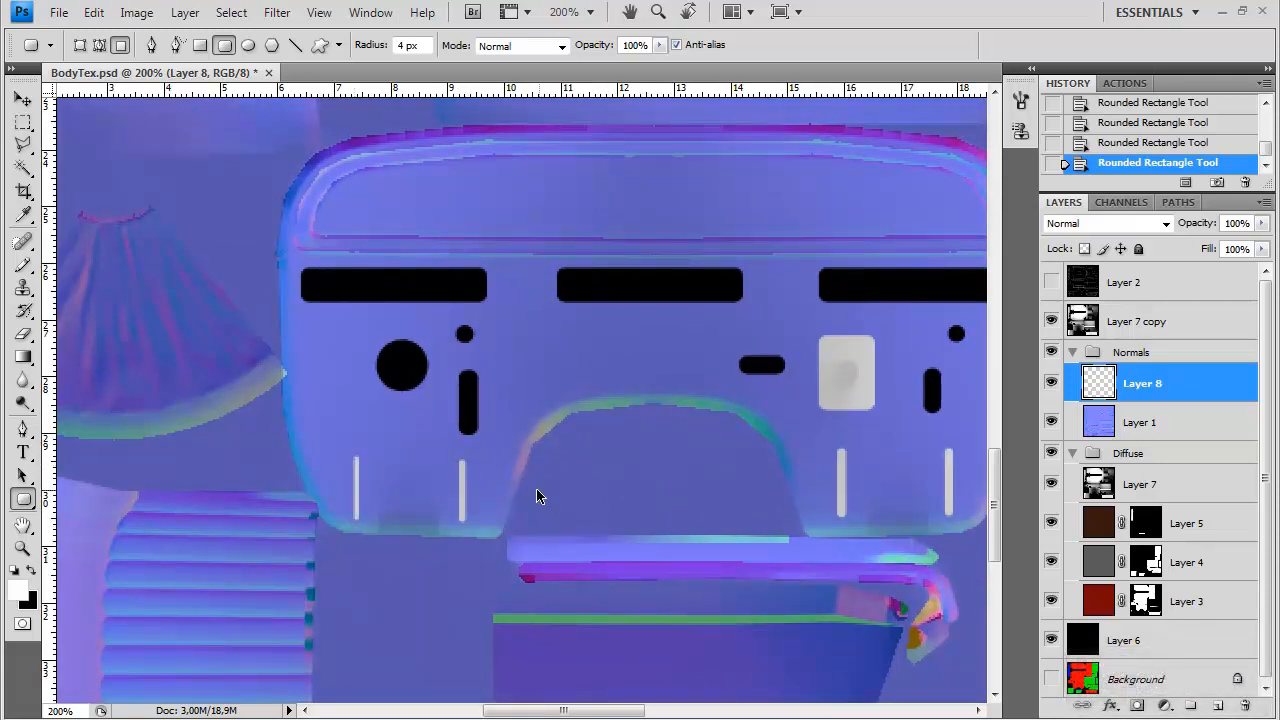
pyautogui.hotkey('ctrl', 'z')
# Copy the white bar left of the arched cutout, place the copy further left, and merge it into Layer 8
pyautogui.click(22, 122)
pyautogui.moveTo(443, 454); pyautogui.dragTo(484, 541)
pyautogui.hotkey('ctrl', 'j')
pyautogui.click(22, 99)
pyautogui.moveTo(452, 485); pyautogui.dragTo(350, 496)
pyautogui.moveTo(756, 495); pyautogui.dragTo(674, 467)
pyautogui.hotkey('ctrl', 'e')
# Compare the finished slots and bars with the firewall reference photo
pyautogui.click(620, 719)
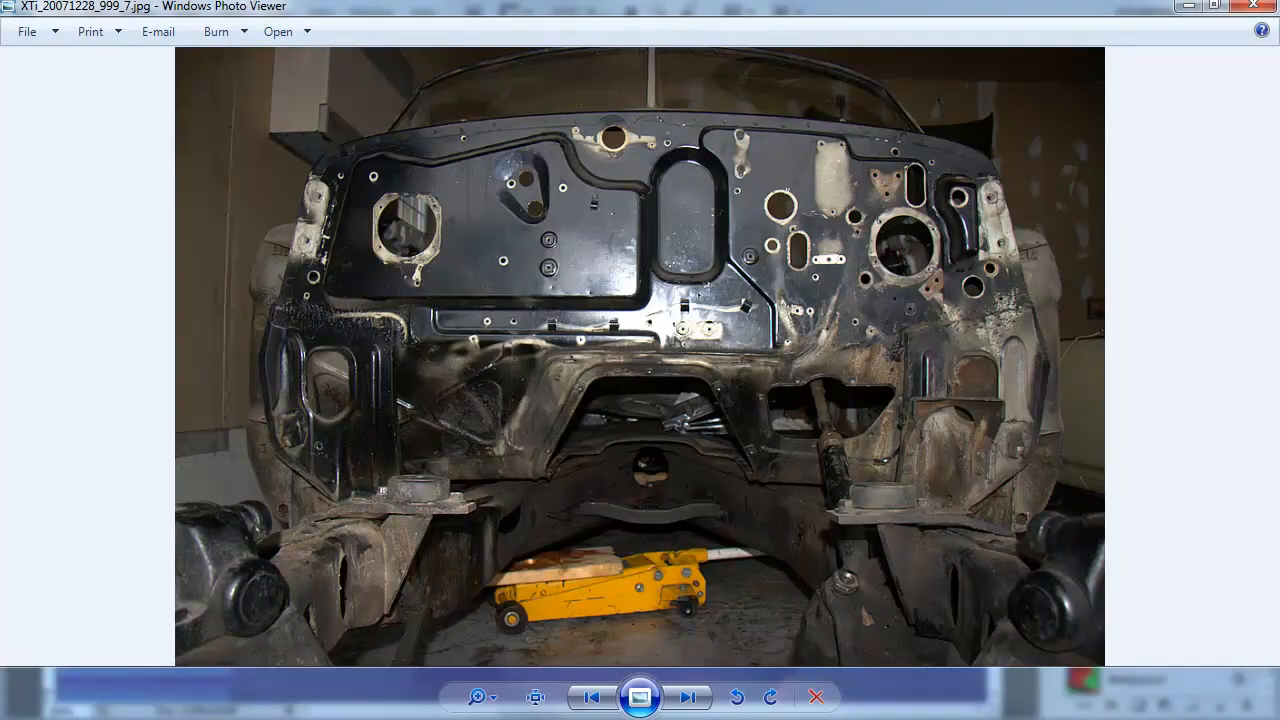
pyautogui.click(625, 719)
pyautogui.moveTo(695, 440); pyautogui.dragTo(538, 464)
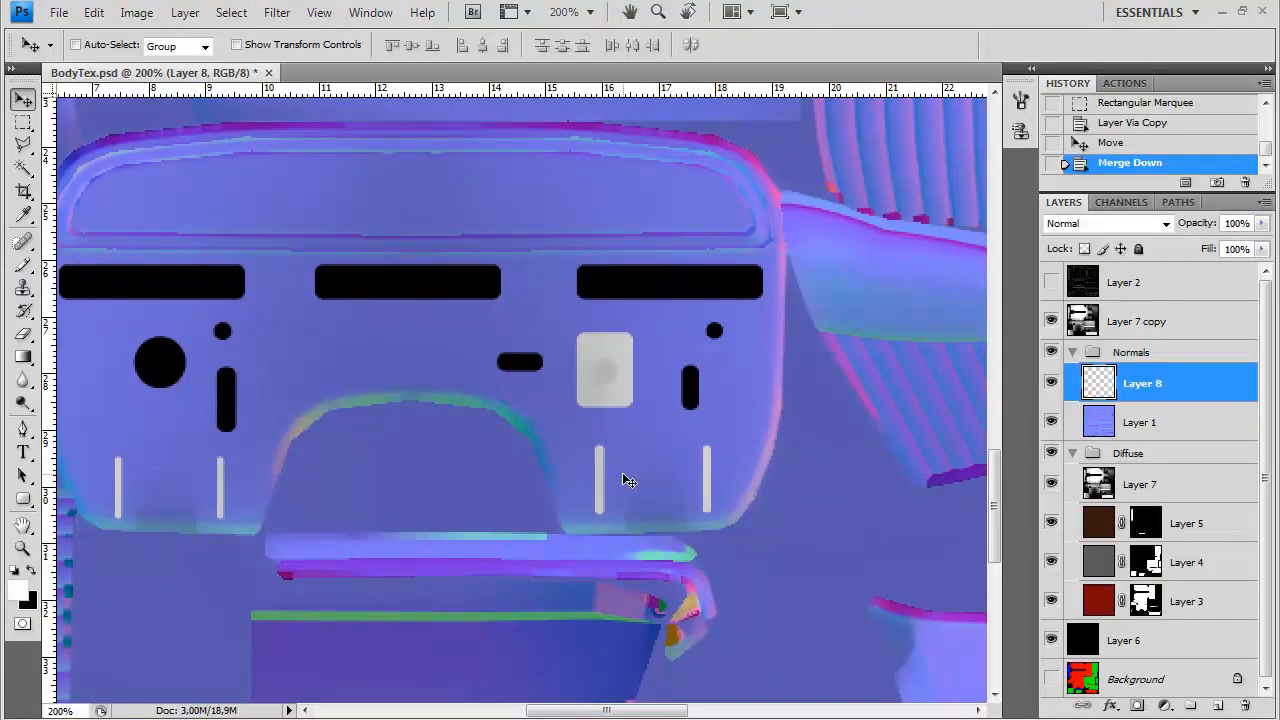
pyautogui.moveTo(573, 443); pyautogui.dragTo(733, 457)
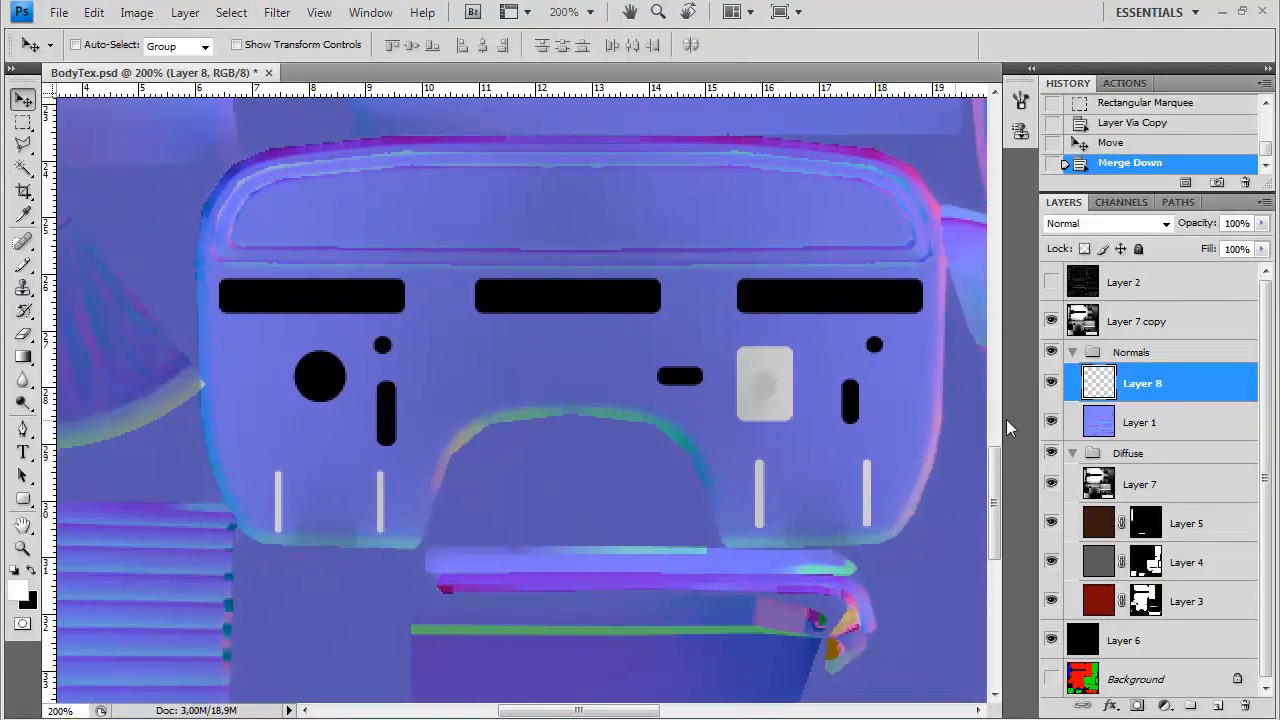
# Add a new layer between Layer 1 and Layer 8
pyautogui.click(1123, 430)
pyautogui.hotkey('ctrl', 'shift', 'n')
pyautogui.press('Return')
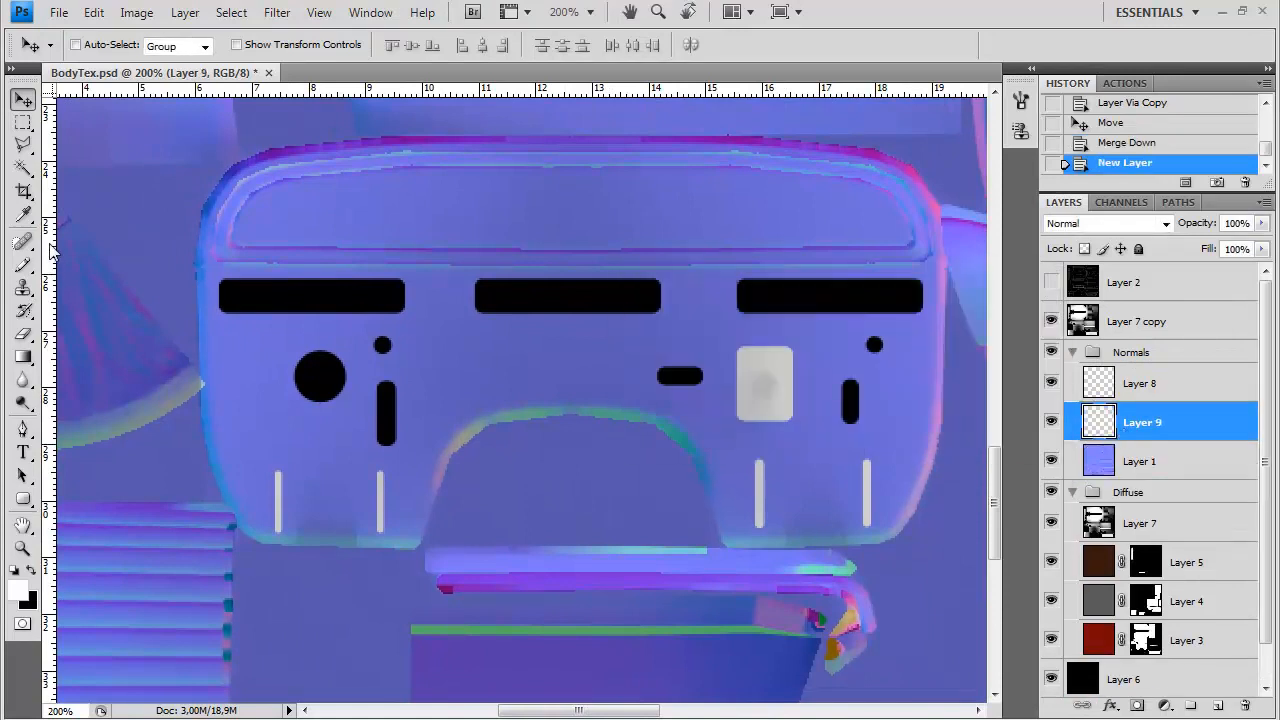
# Outline a polygon around the large circle and left slot with the Polygonal Lasso, fill it with black, and deselect
pyautogui.press('l')
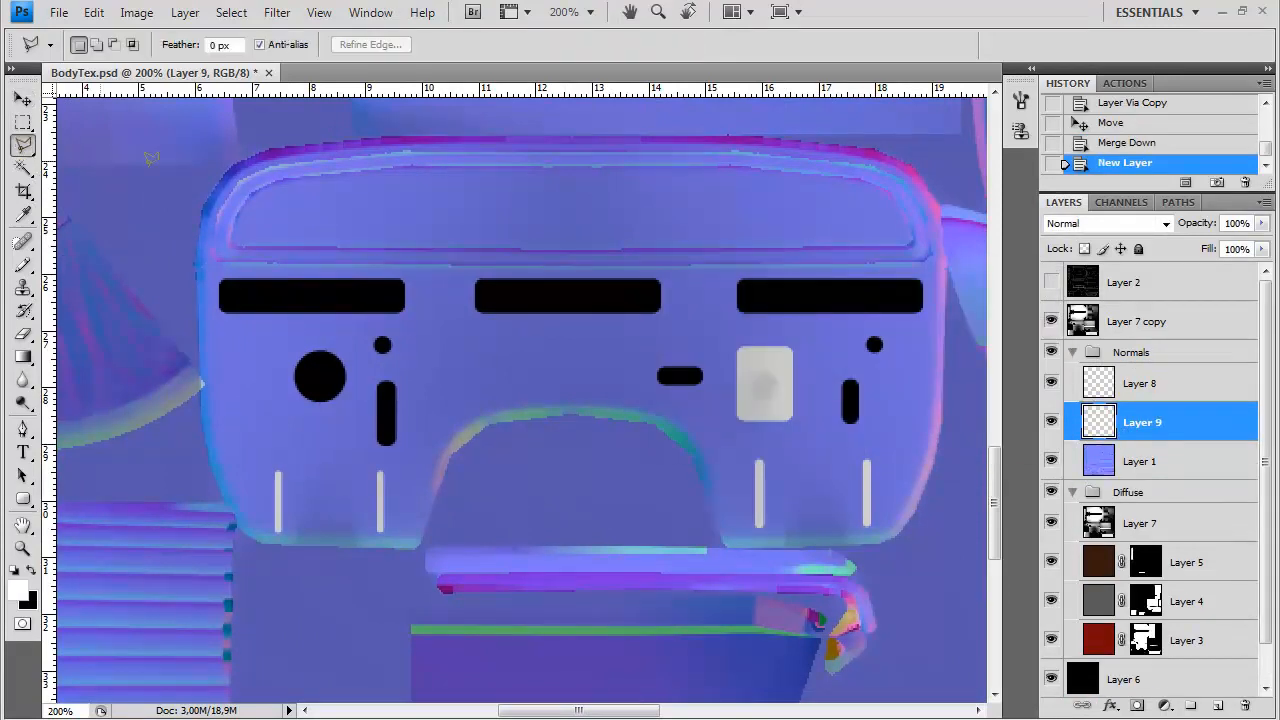
pyautogui.click(509, 323)
pyautogui.click(509, 398)
pyautogui.click(219, 321)
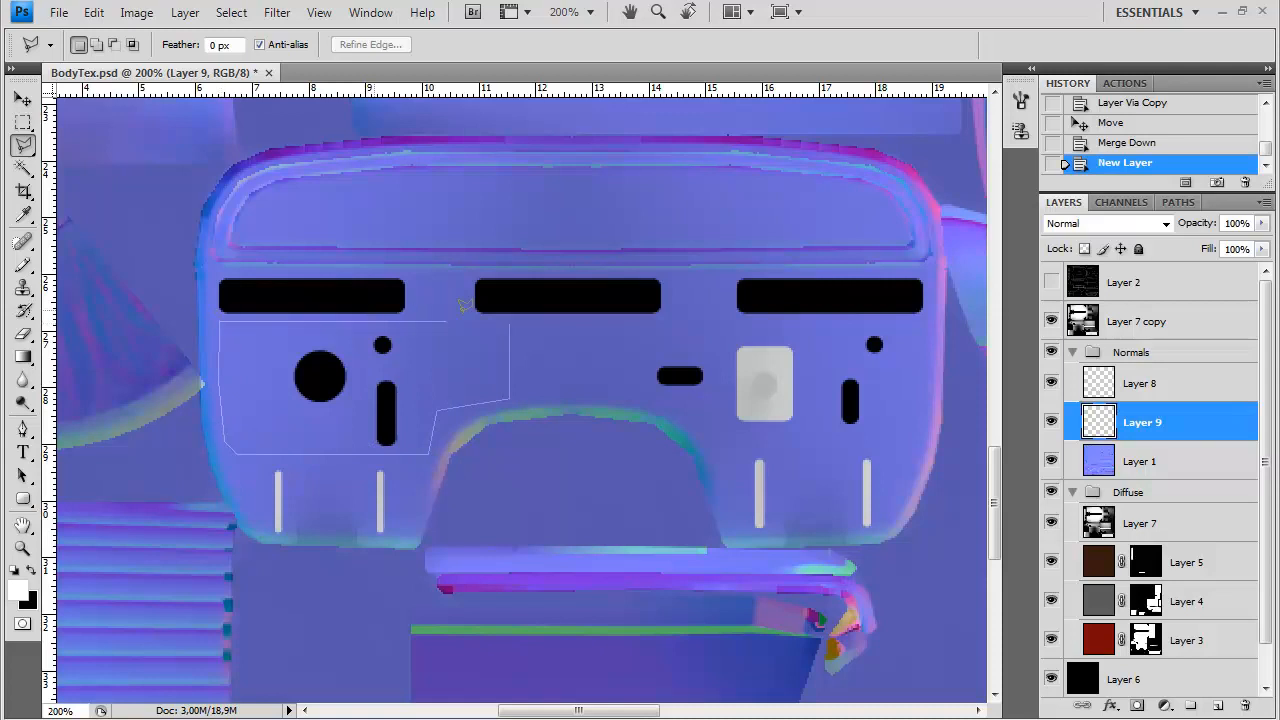
pyautogui.click(509, 321)
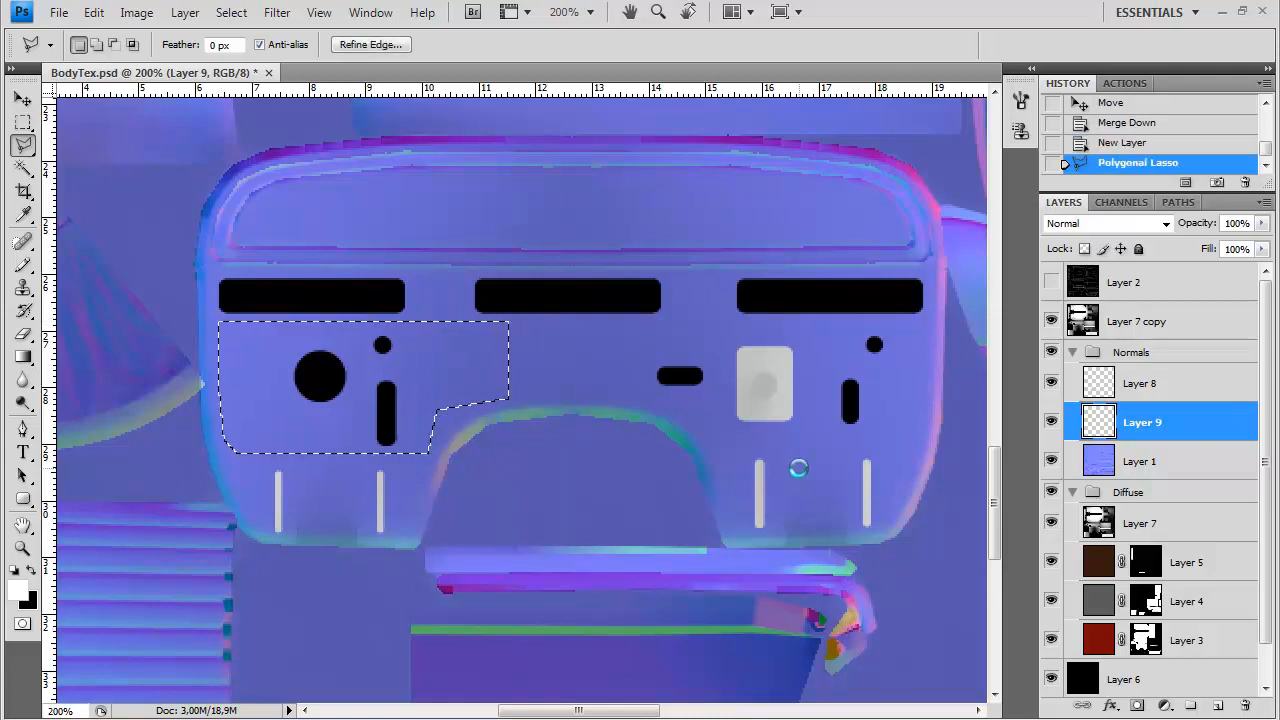
pyautogui.hotkey('ctrl', 'BackSpace')
pyautogui.hotkey('ctrl', 'd')
# Round the outer corners of the black polygon on Layer 9 using the Eraser with an 11 px brush
pyautogui.click(30, 336)
pyautogui.rightClick(211, 302)
pyautogui.click(229, 319)
pyautogui.moveTo(431, 45); pyautogui.dragTo(452, 66)
pyautogui.click(208, 317)
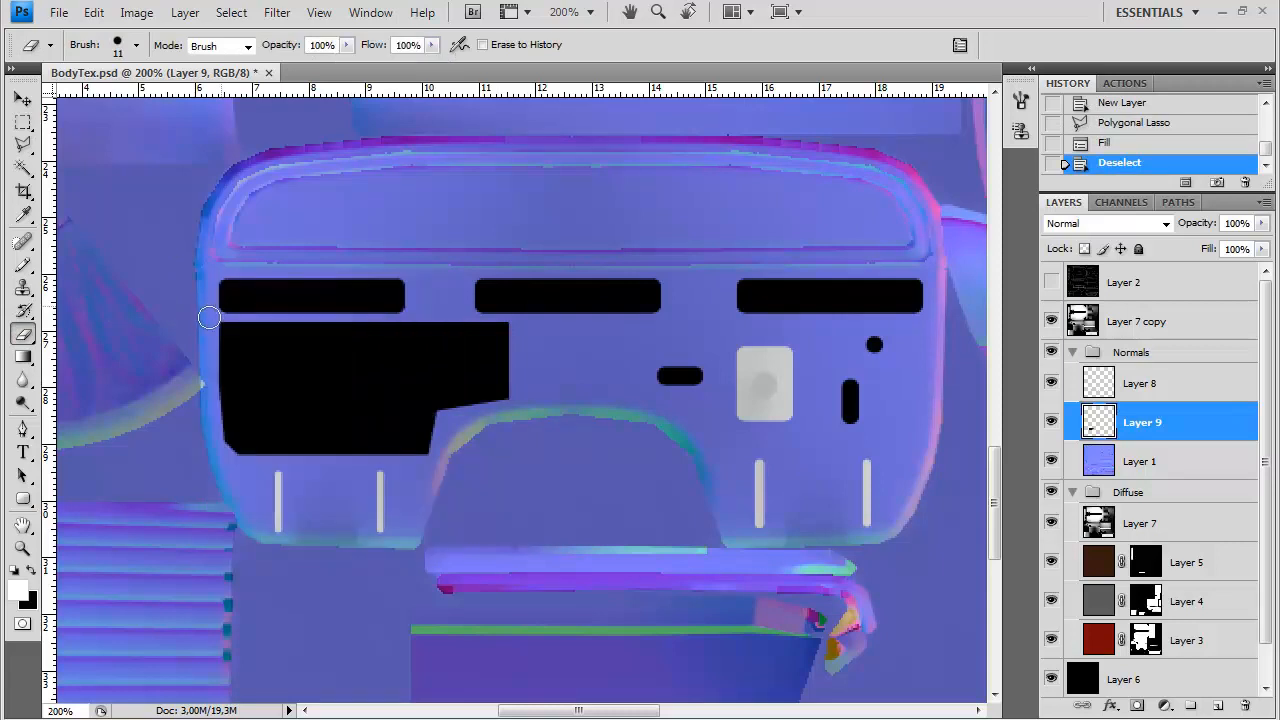
pyautogui.click(212, 314)
pyautogui.click(433, 464)
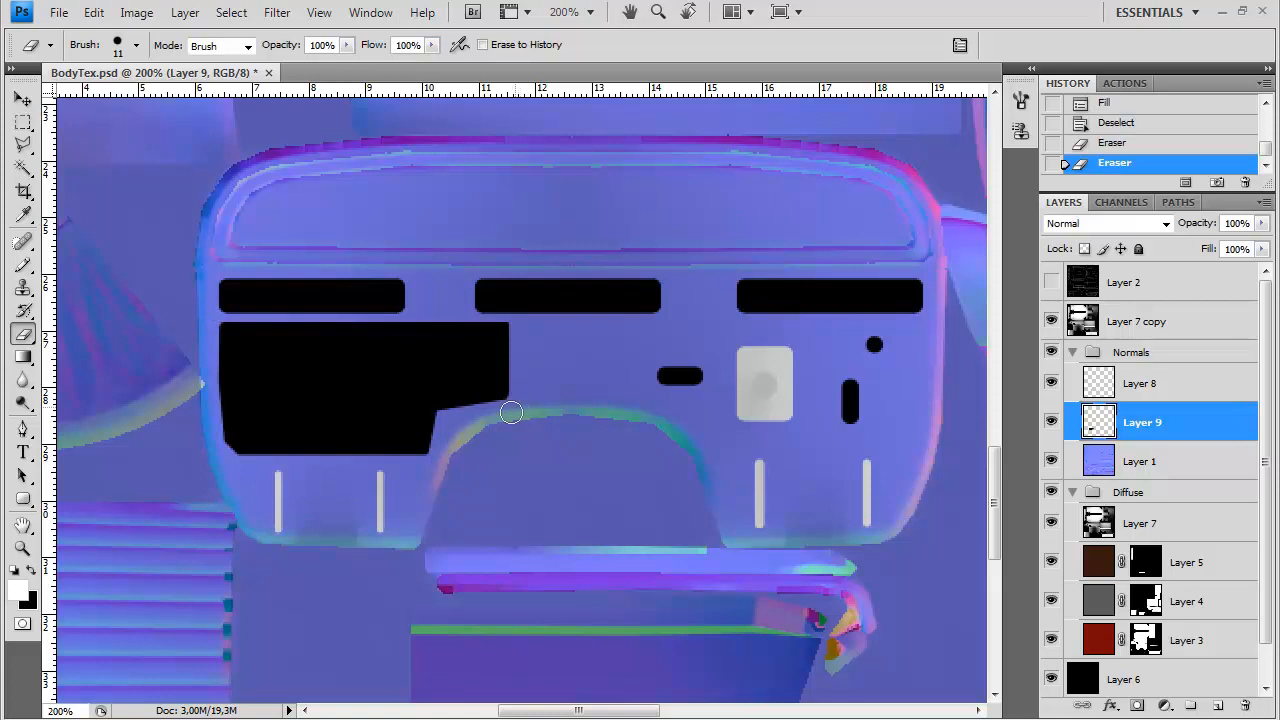
pyautogui.click(524, 391)
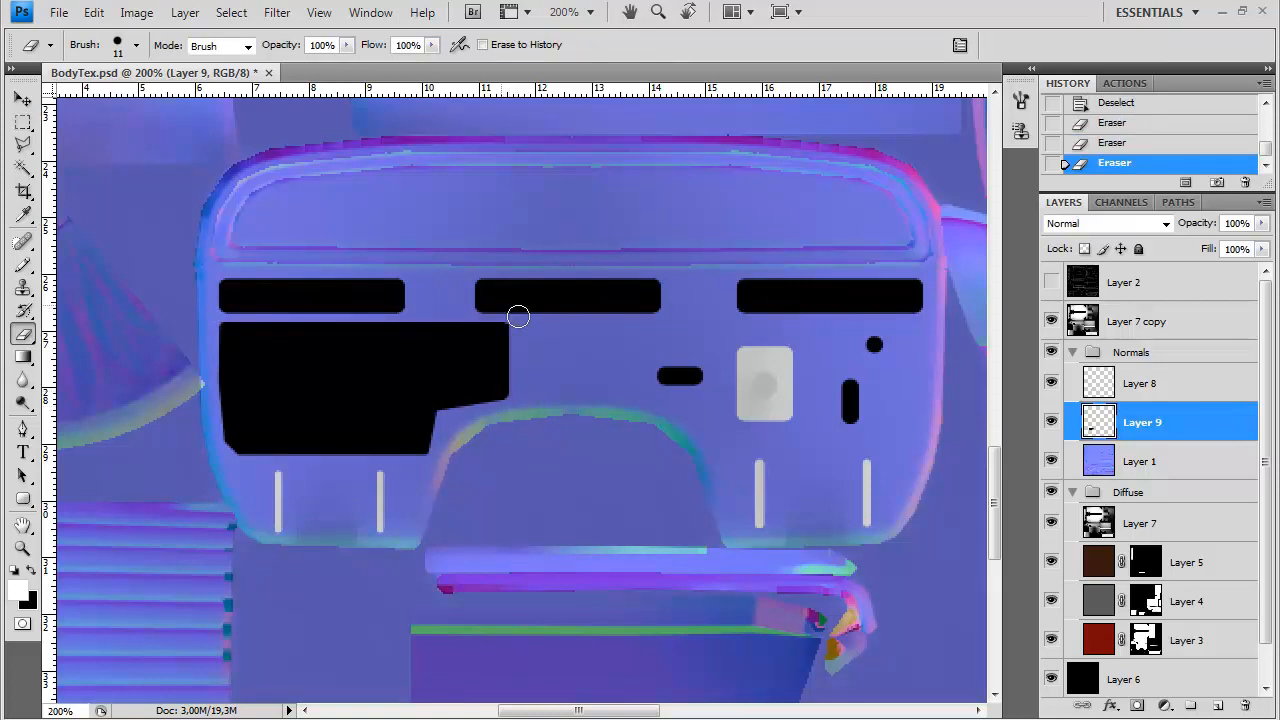
pyautogui.click(222, 452)
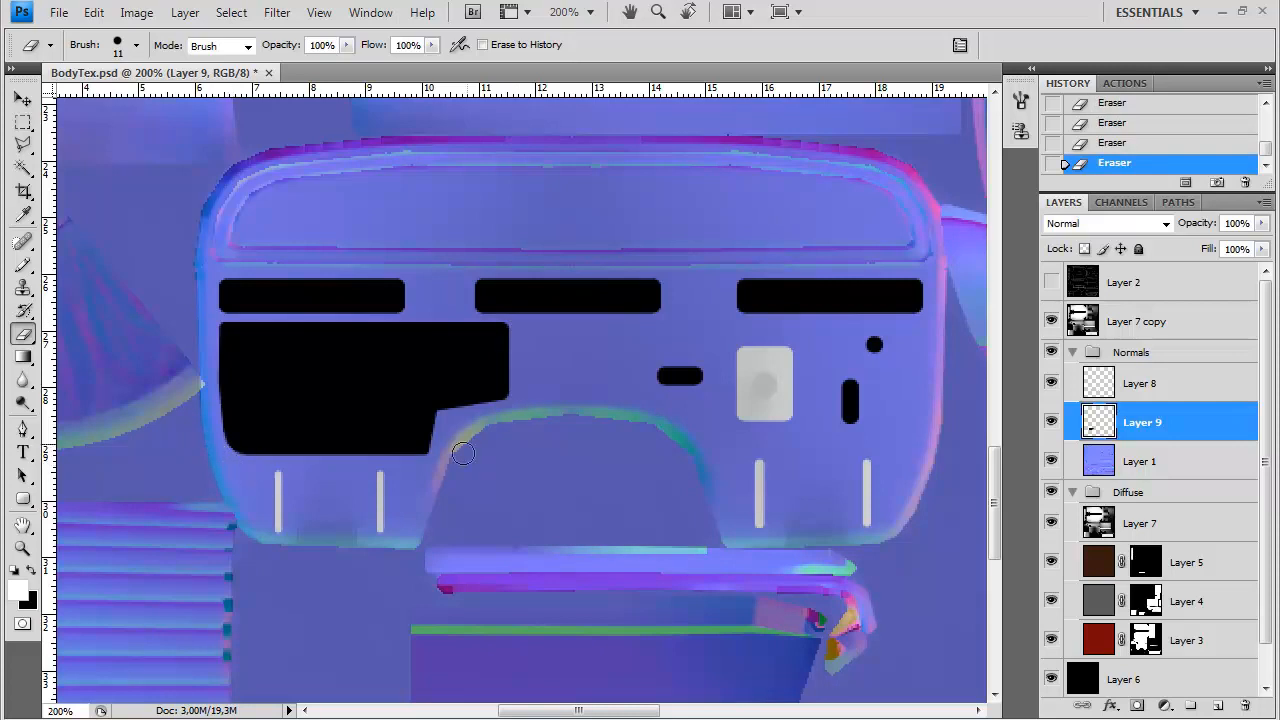
# Soften the polygon's inner corner beside the arched cutout with black, using the Brush tool at size 7
pyautogui.press('b')
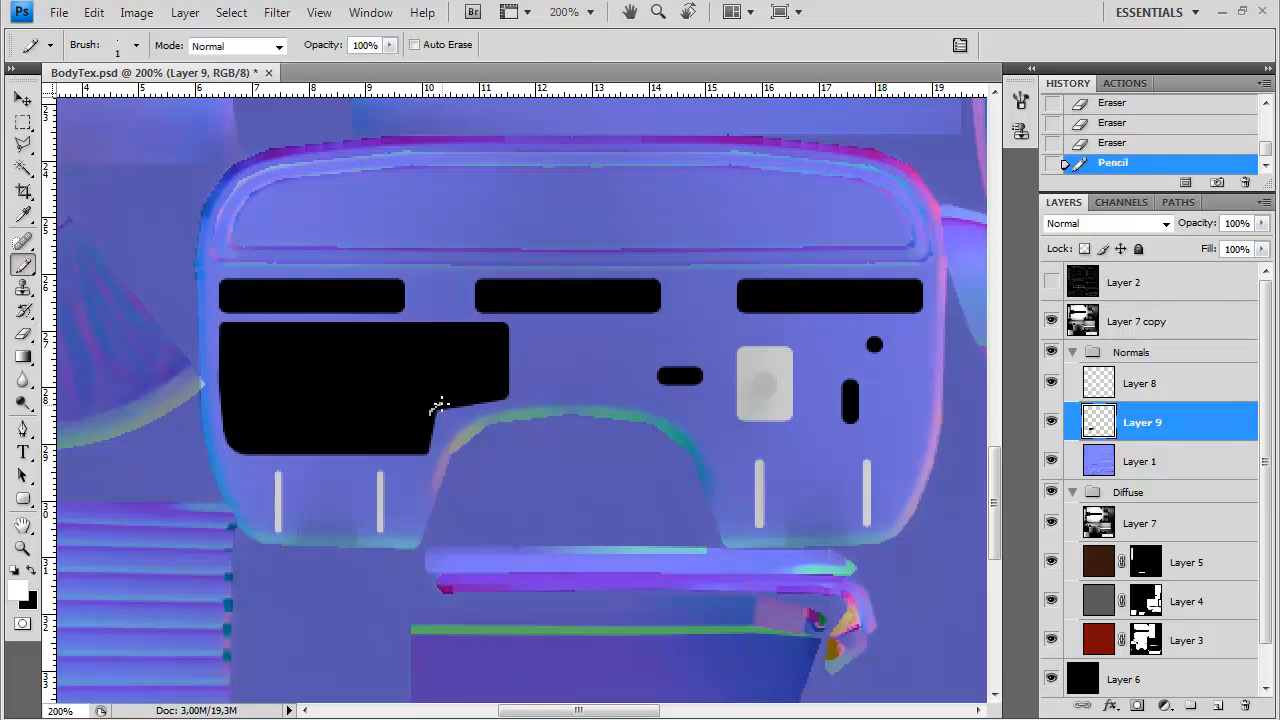
pyautogui.hotkey('shift', 'b')
pyautogui.press('x')
pyautogui.rightClick(394, 382)
pyautogui.click(419, 48)
pyautogui.moveTo(419, 50); pyautogui.dragTo(470, 68)
pyautogui.rightClick(448, 381)
pyautogui.moveTo(473, 421); pyautogui.dragTo(471, 421)
pyautogui.click(609, 63)
pyautogui.click(439, 402)
pyautogui.click(439, 402)
pyautogui.click(441, 401)
pyautogui.click(442, 400)
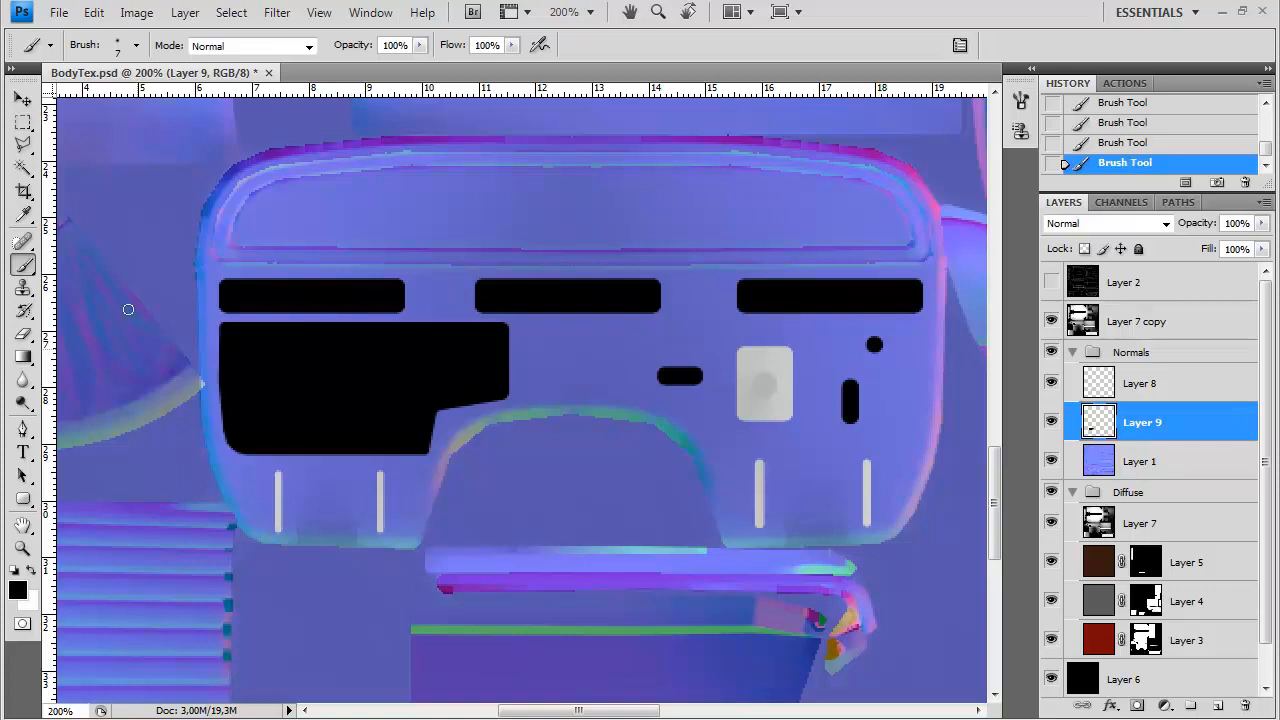
# Outline a stepped polygon around the light rectangle and right-hand slots with the Polygonal Lasso, fill it with black on Layer 9, and deselect
pyautogui.click(22, 144)
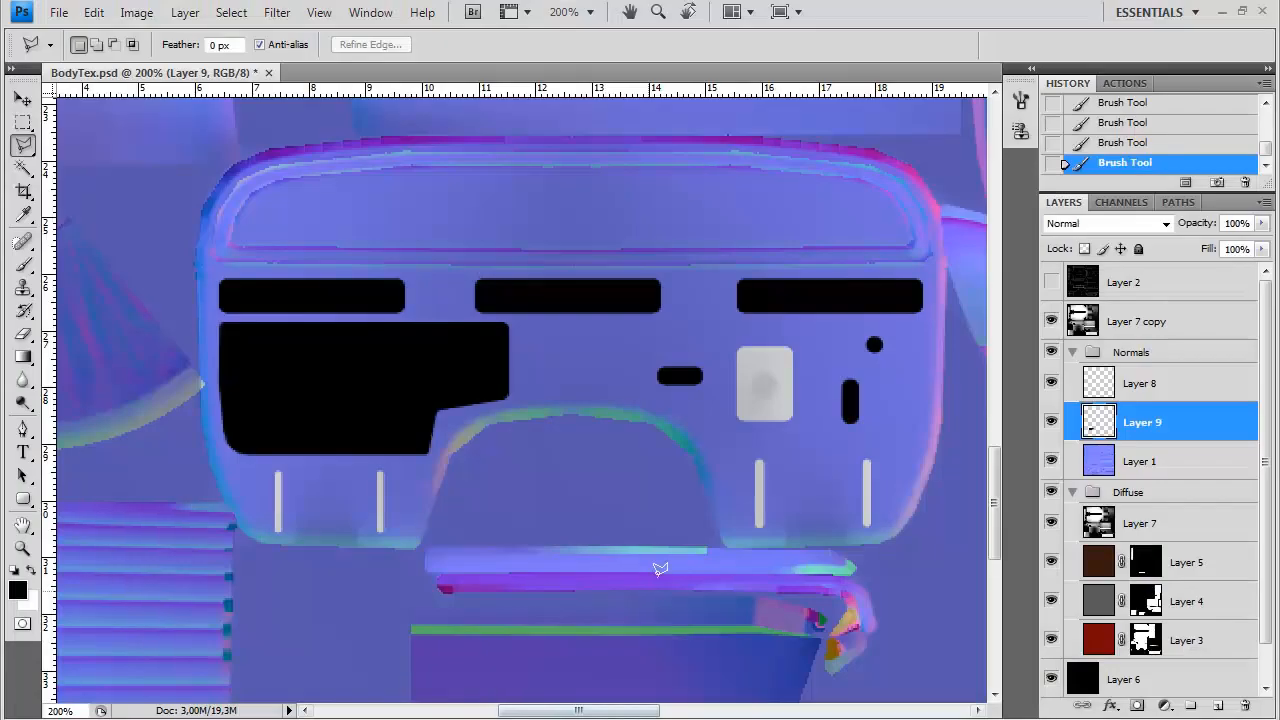
pyautogui.moveTo(710, 474); pyautogui.dragTo(612, 442)
pyautogui.click(601, 474)
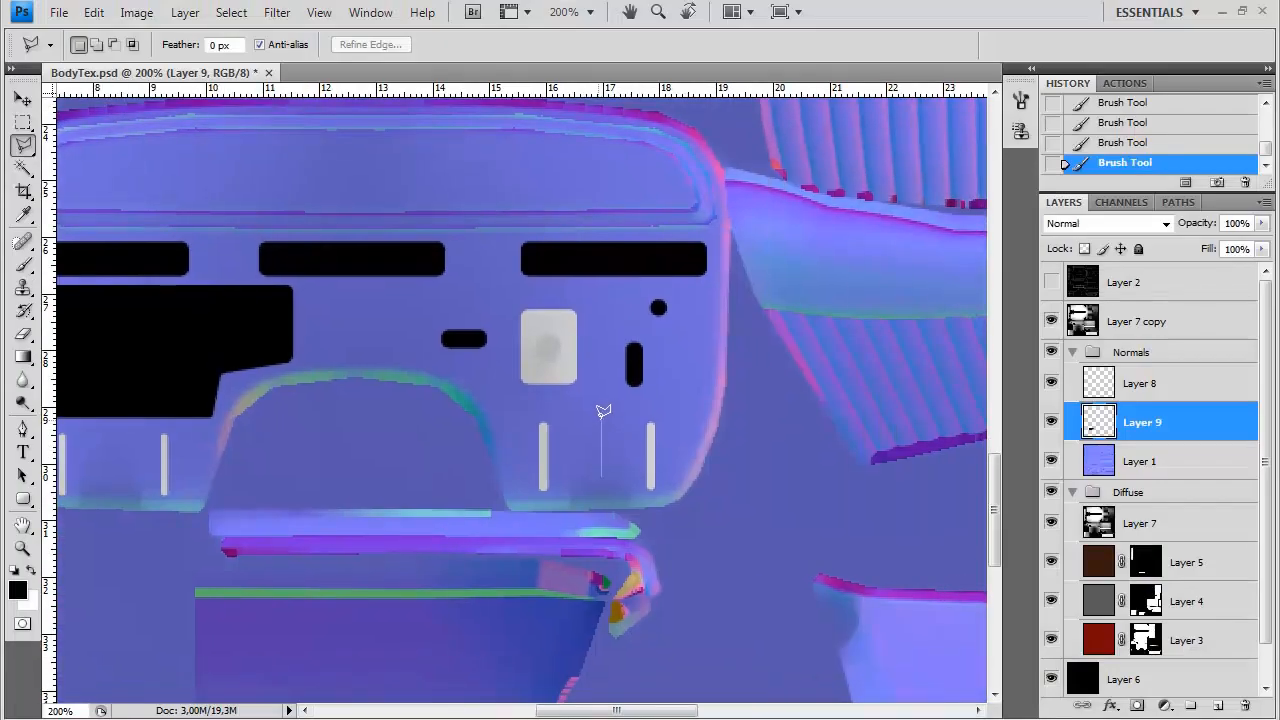
pyautogui.click(601, 408)
pyautogui.click(703, 396)
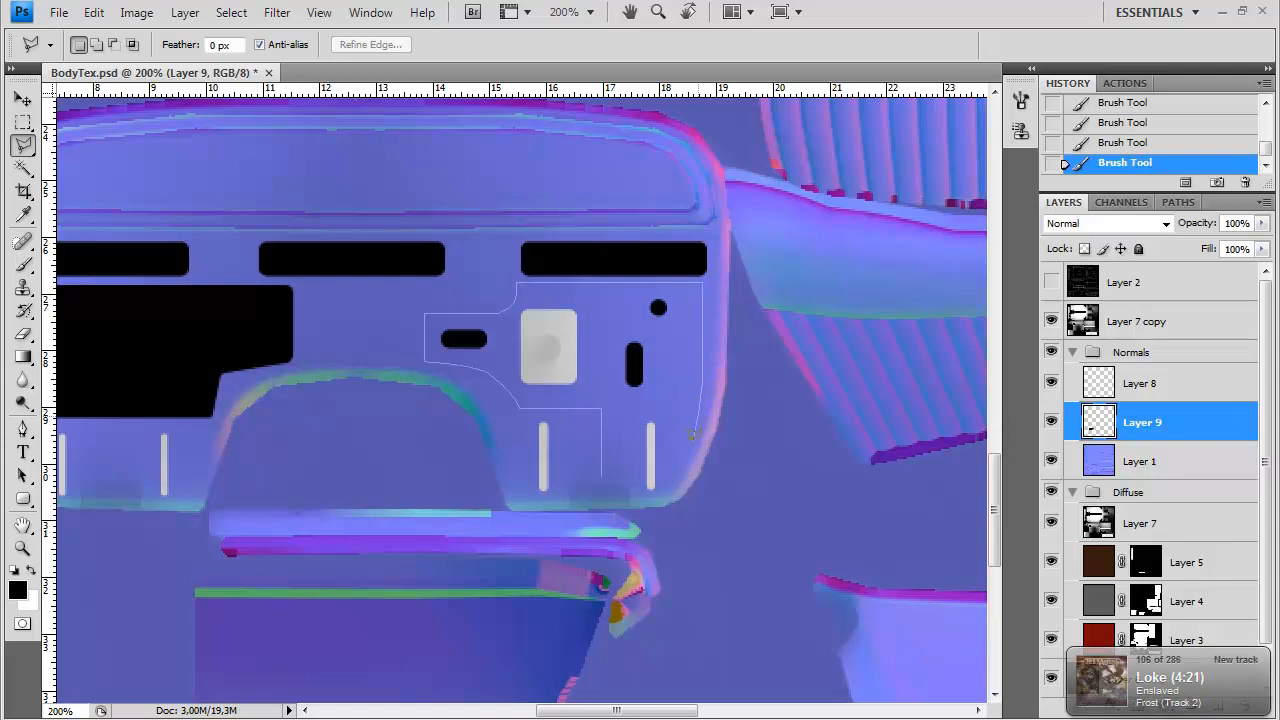
pyautogui.click(605, 469)
pyautogui.hotkey('ctrl', 'BackSpace')
pyautogui.press('x')
pyautogui.hotkey('ctrl', 'BackSpace')
pyautogui.hotkey('ctrl', 'd')
# Fill in the right polygon's inner corner with black and round its outer corners with the Eraser
pyautogui.press('b')
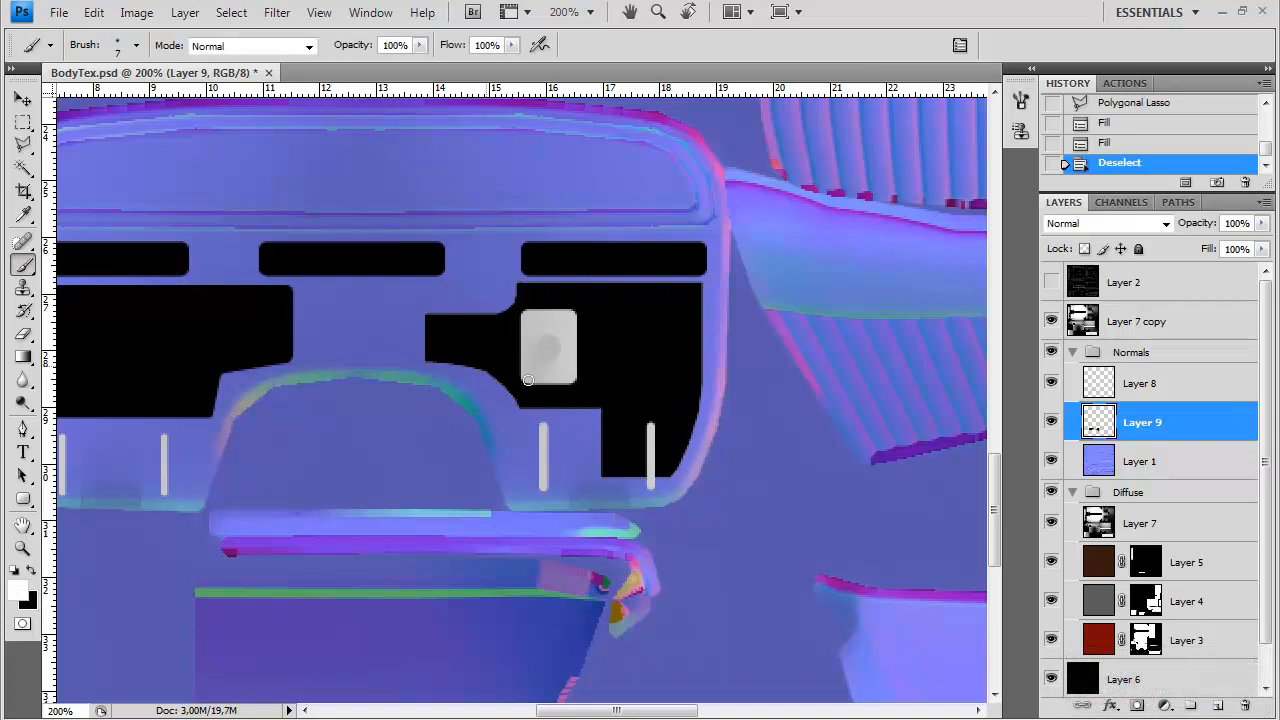
pyautogui.press('x')
pyautogui.click(594, 396)
pyautogui.press('e')
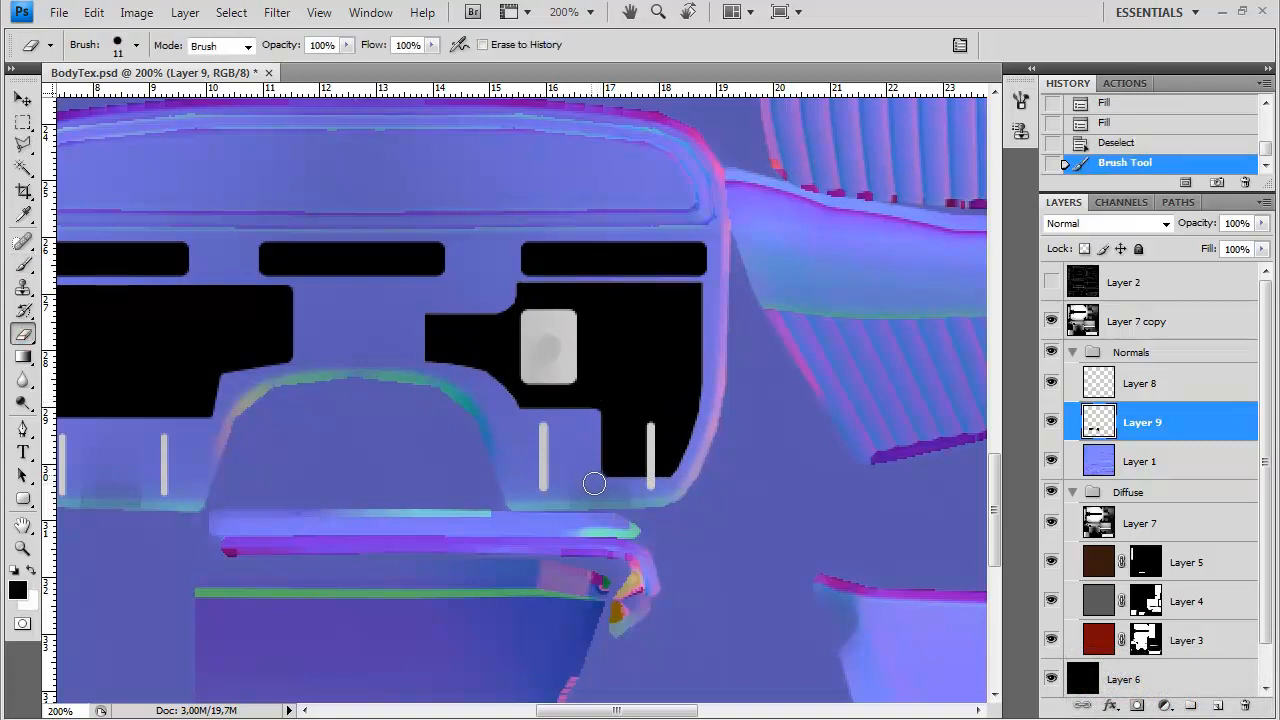
pyautogui.click(603, 487)
pyautogui.click(674, 487)
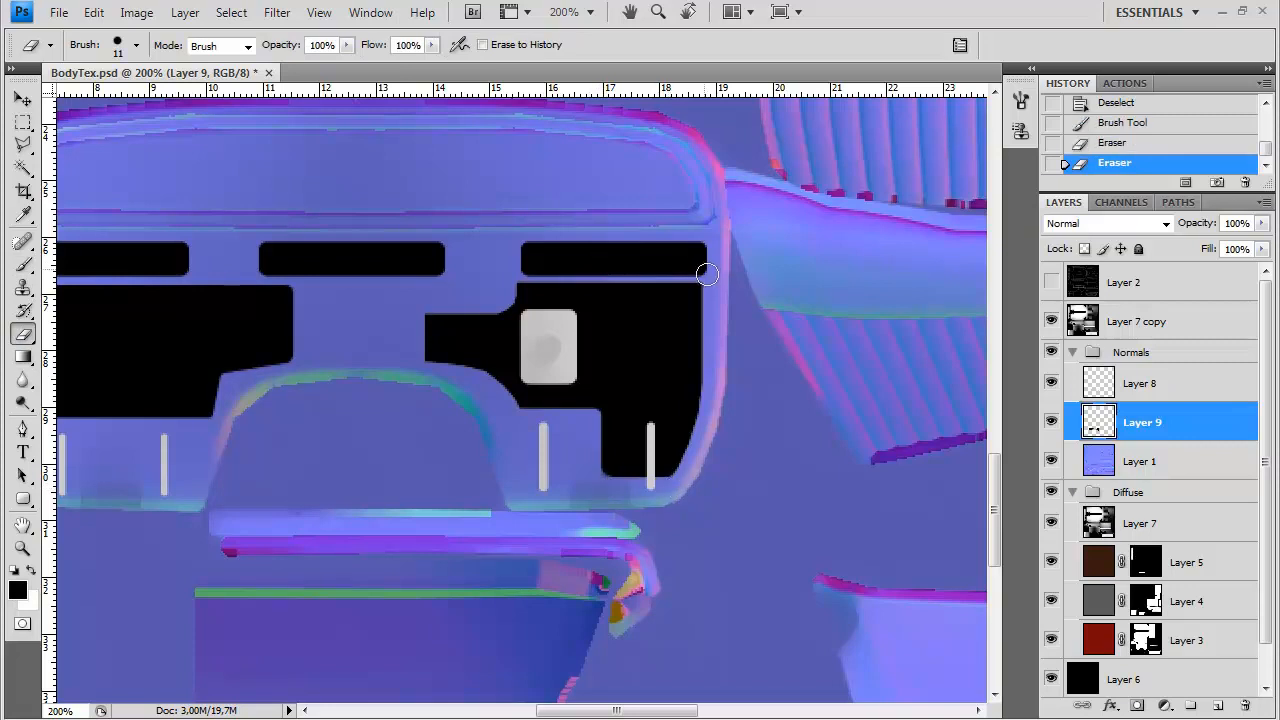
pyautogui.click(703, 270)
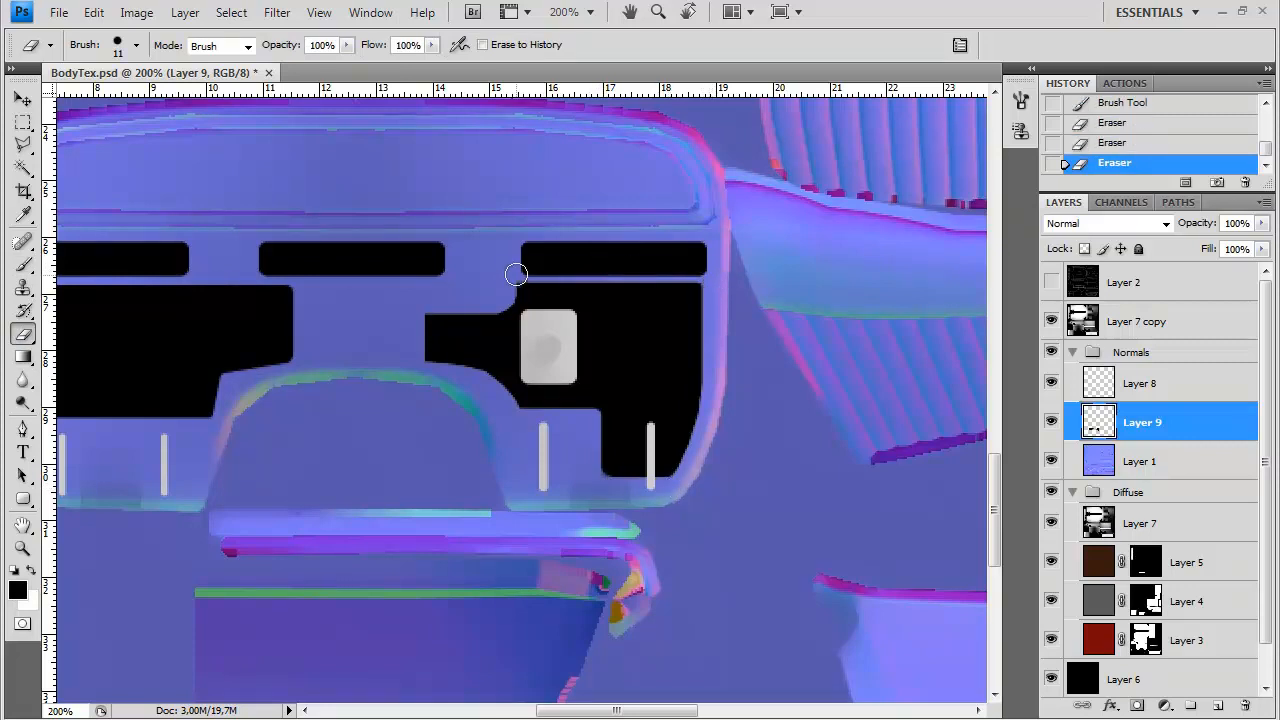
pyautogui.click(505, 283)
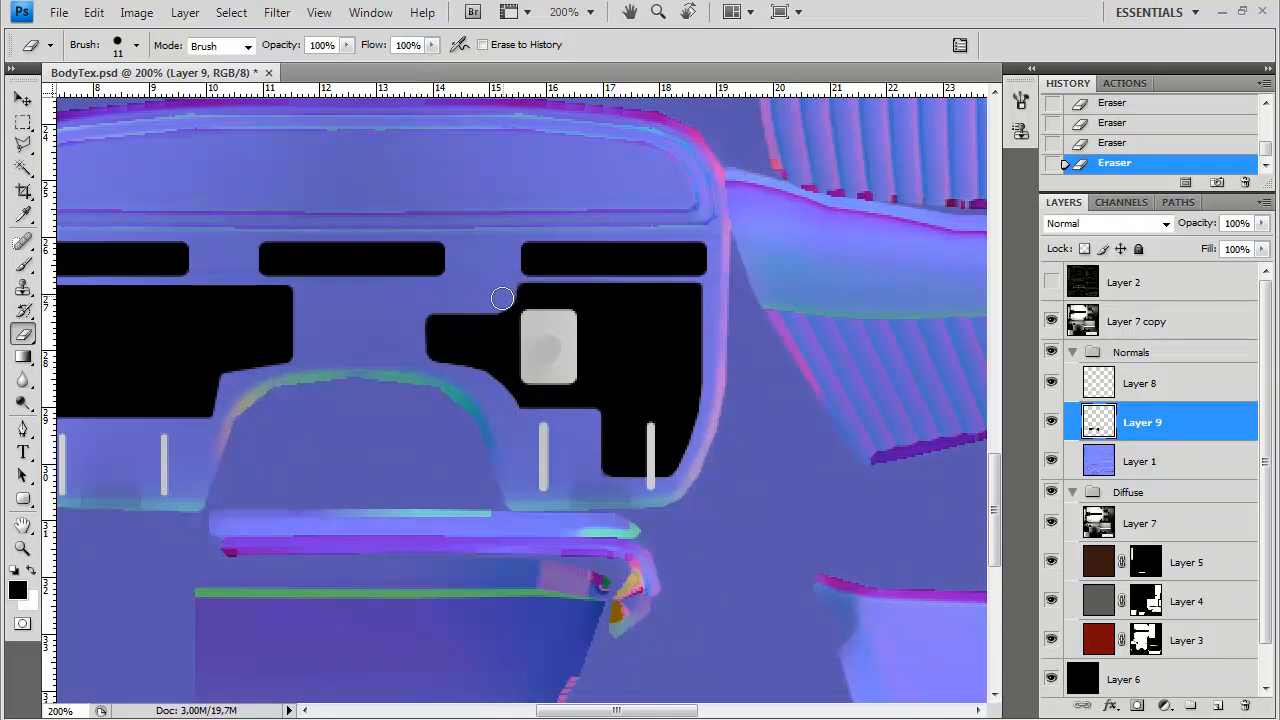
pyautogui.moveTo(507, 414); pyautogui.dragTo(517, 420)
# Add a new layer between Layer 1 and Layer 9 and fill it with white
pyautogui.moveTo(714, 403); pyautogui.dragTo(771, 371)
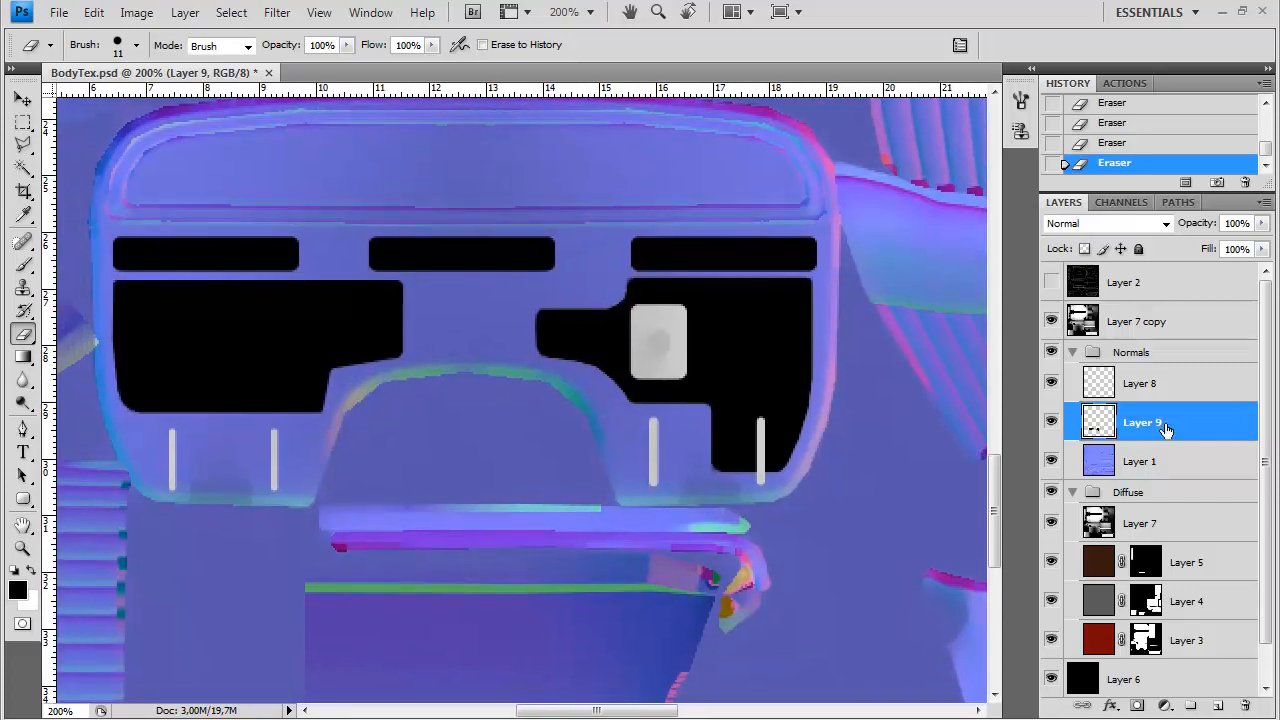
pyautogui.click(1116, 452)
pyautogui.hotkey('ctrl', 'shift', 'n')
pyautogui.press('Return')
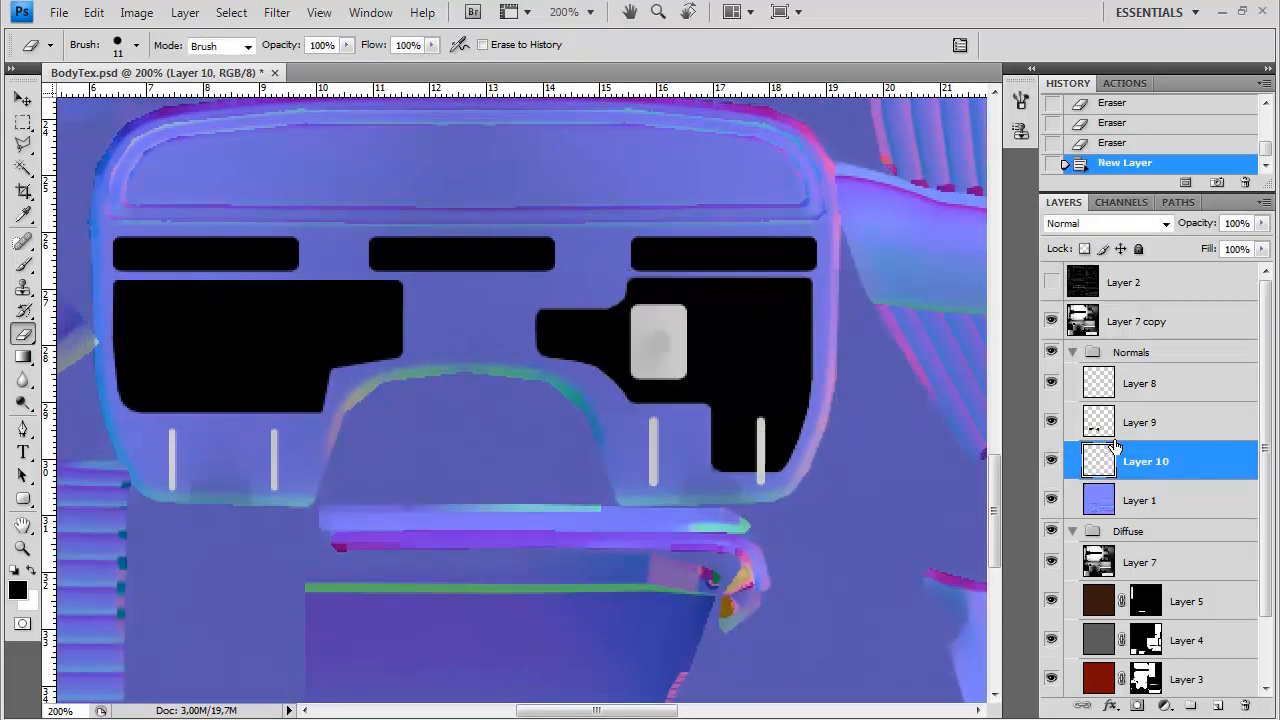
pyautogui.hotkey('ctrl', 'BackSpace')
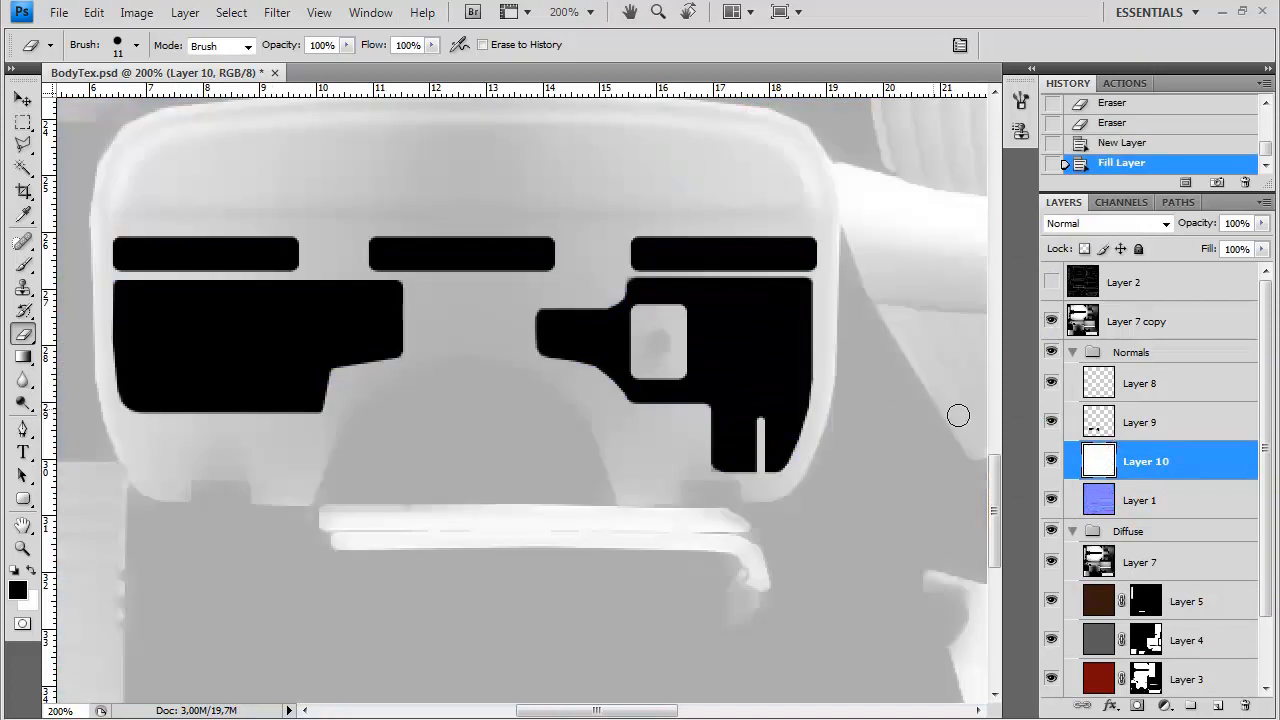
# Duplicate Layer 9, place the copy below Layer 7 in the Diffuse group, and hide it
pyautogui.click(1114, 428)
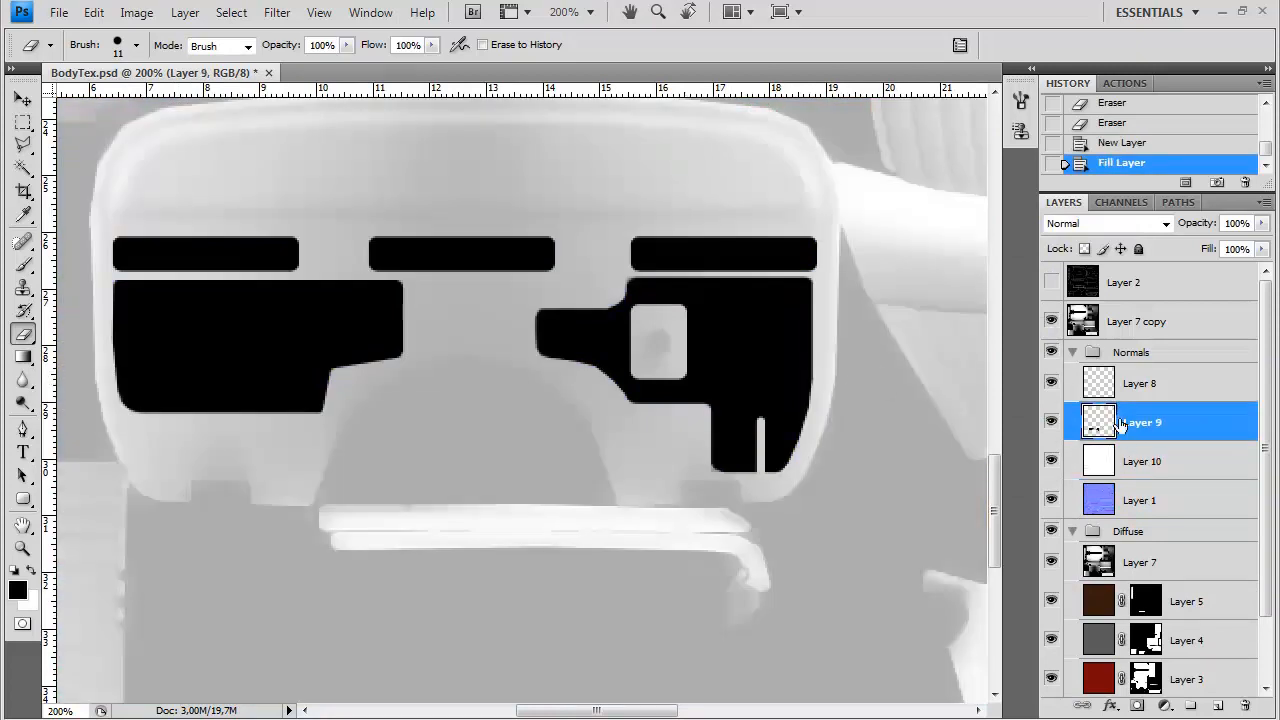
pyautogui.hotkey('ctrl', 'j')
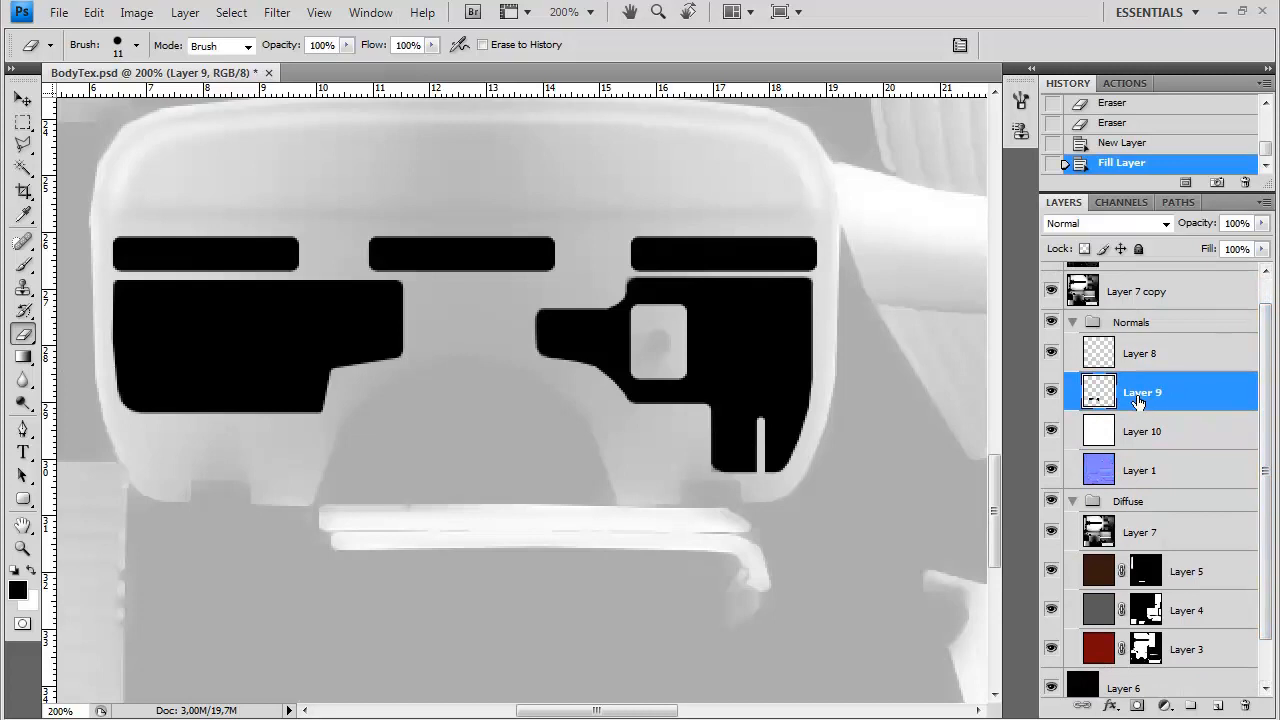
pyautogui.moveTo(1152, 396); pyautogui.dragTo(1165, 590)
pyautogui.click(1051, 571)
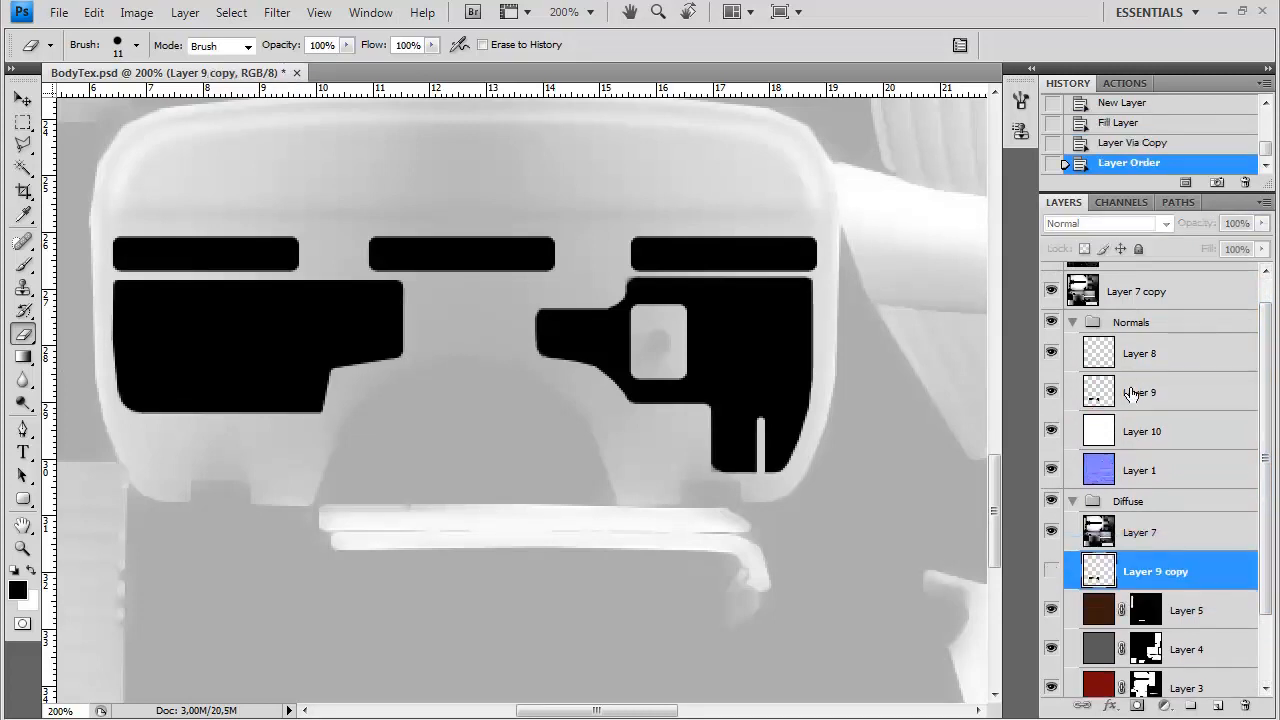
# Merge Layer 9 down into white Layer 10 and soften the shapes with a slight Gaussian Blur
pyautogui.click(1104, 397)
pyautogui.hotkey('ctrl', 'e')
pyautogui.click(277, 12)
pyautogui.click(277, 12)
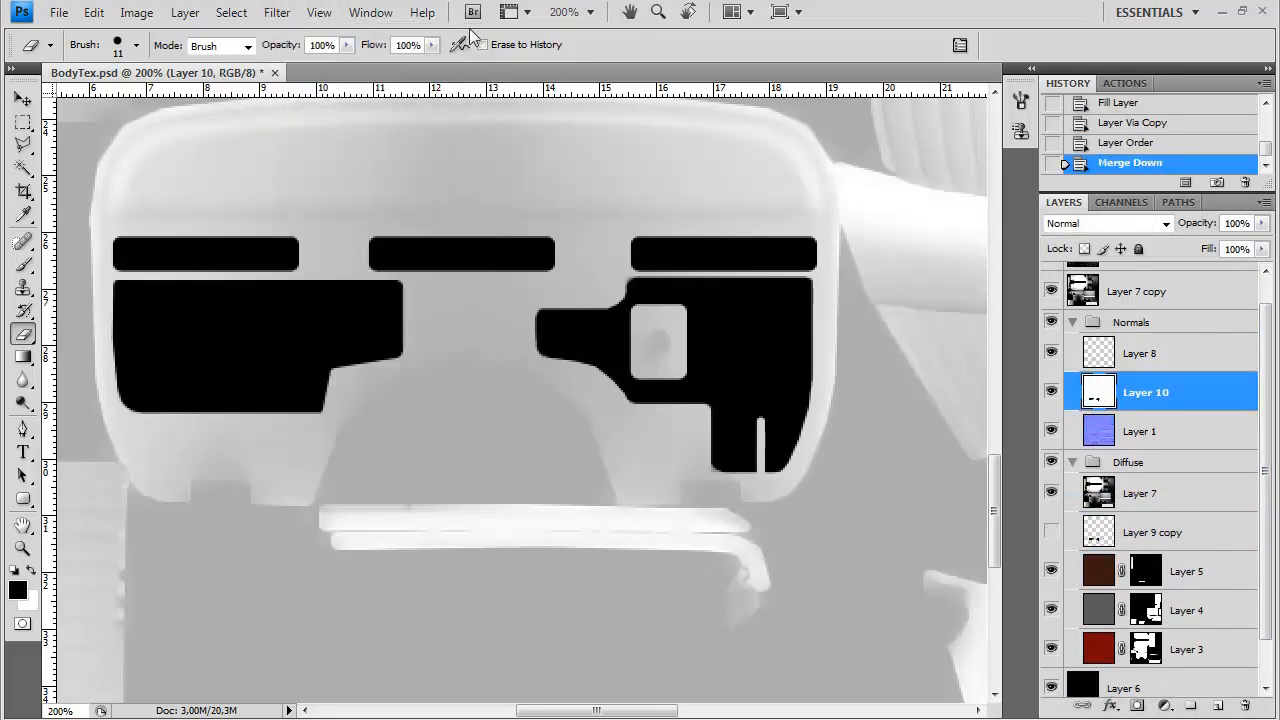
pyautogui.click(277, 12)
pyautogui.moveTo(300, 177)
pyautogui.click(560, 243)
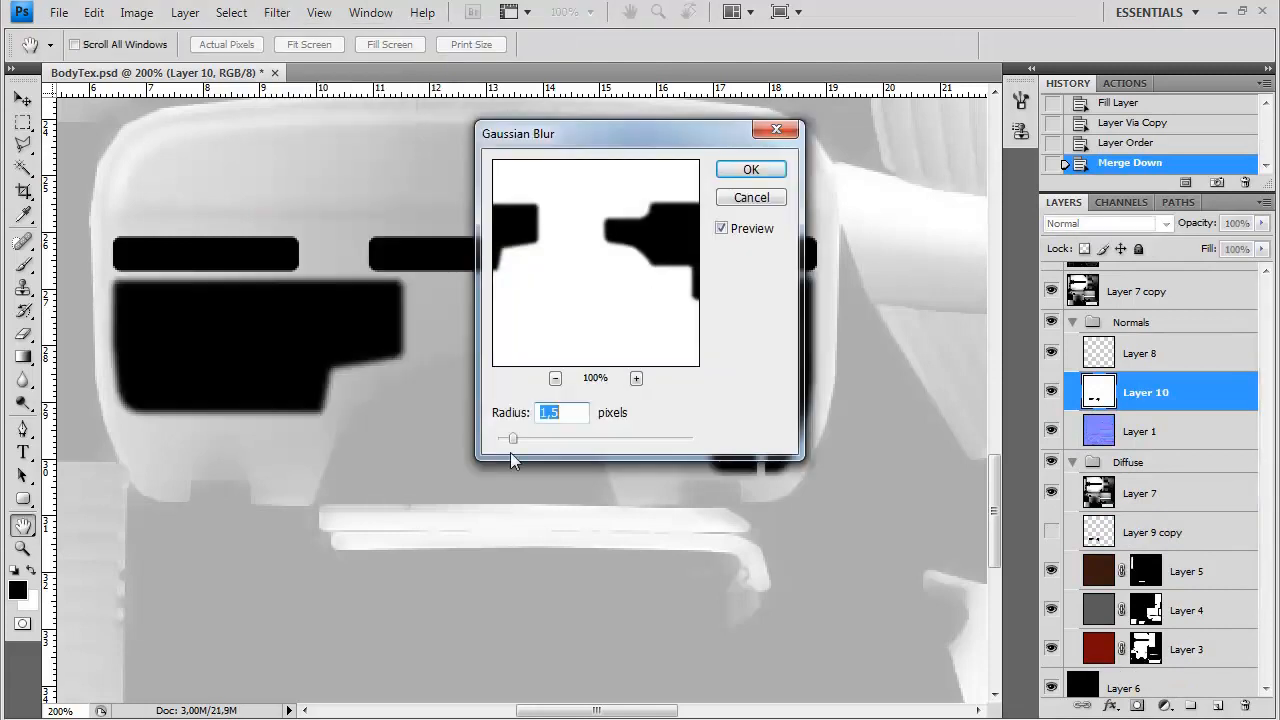
pyautogui.moveTo(512, 437); pyautogui.dragTo(508, 437)
pyautogui.press('Return')
pyautogui.press('e')
# Convert Layer 10 to a normal map with the xNormal Height2Normals filter
pyautogui.click(290, 14)
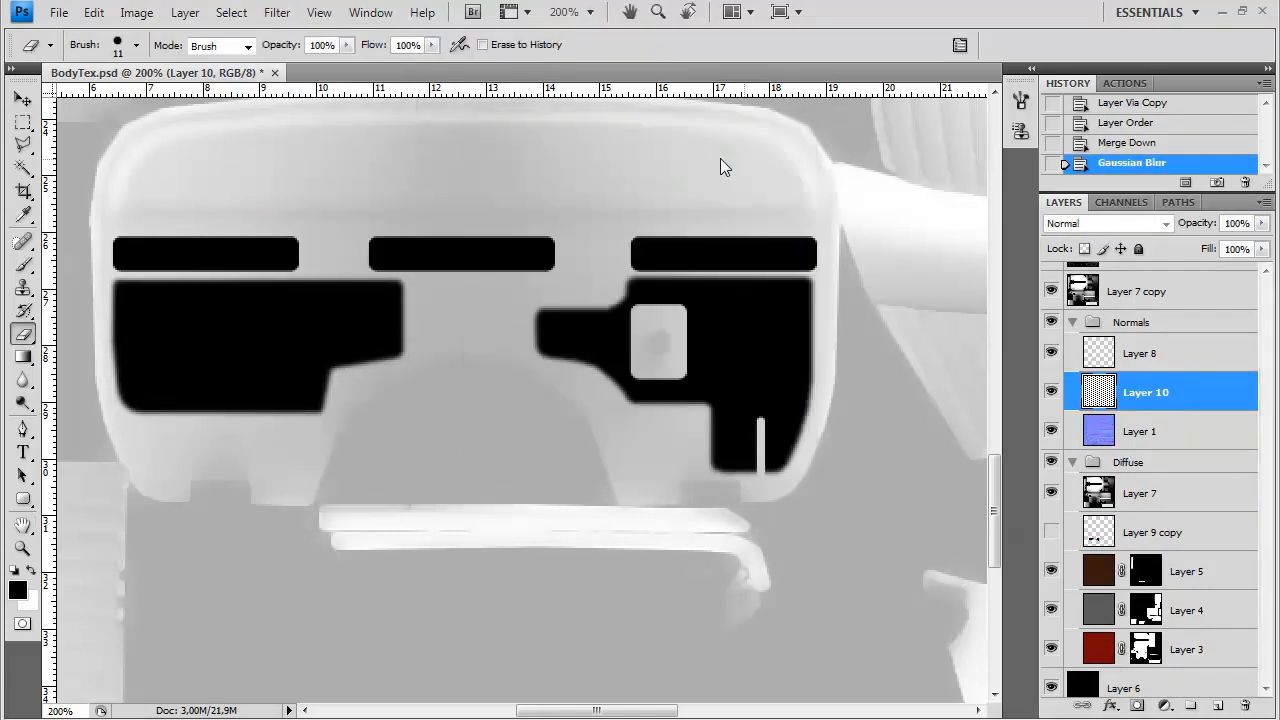
pyautogui.moveTo(375, 416)
pyautogui.click(528, 429)
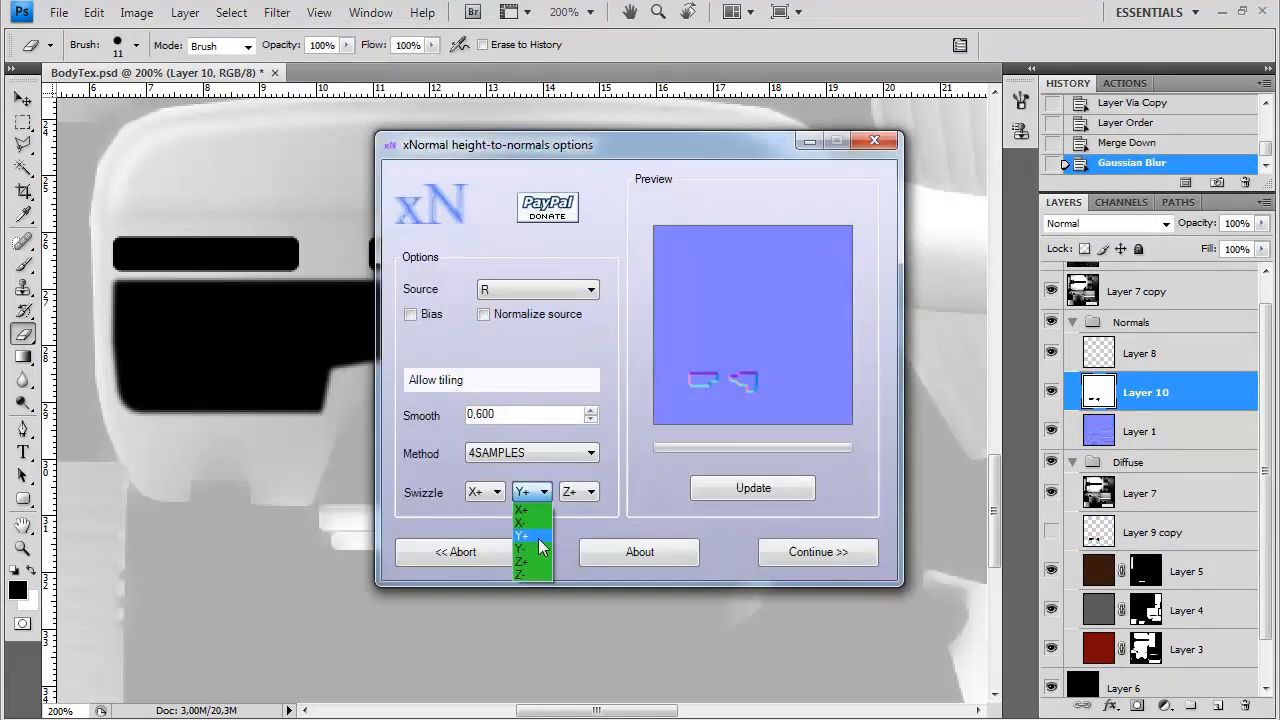
pyautogui.click(815, 551)
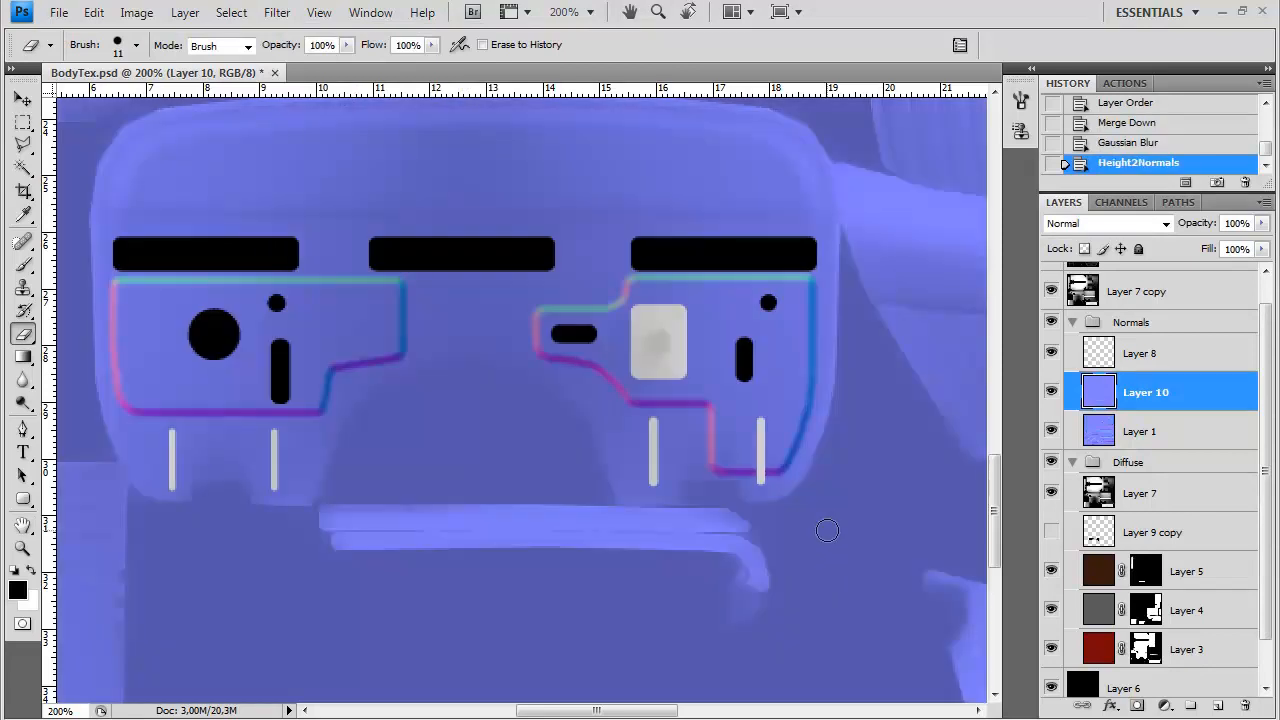
# Create an action set named custom and start recording an action named normalmapblend in it
pyautogui.click(1125, 83)
pyautogui.click(1186, 182)
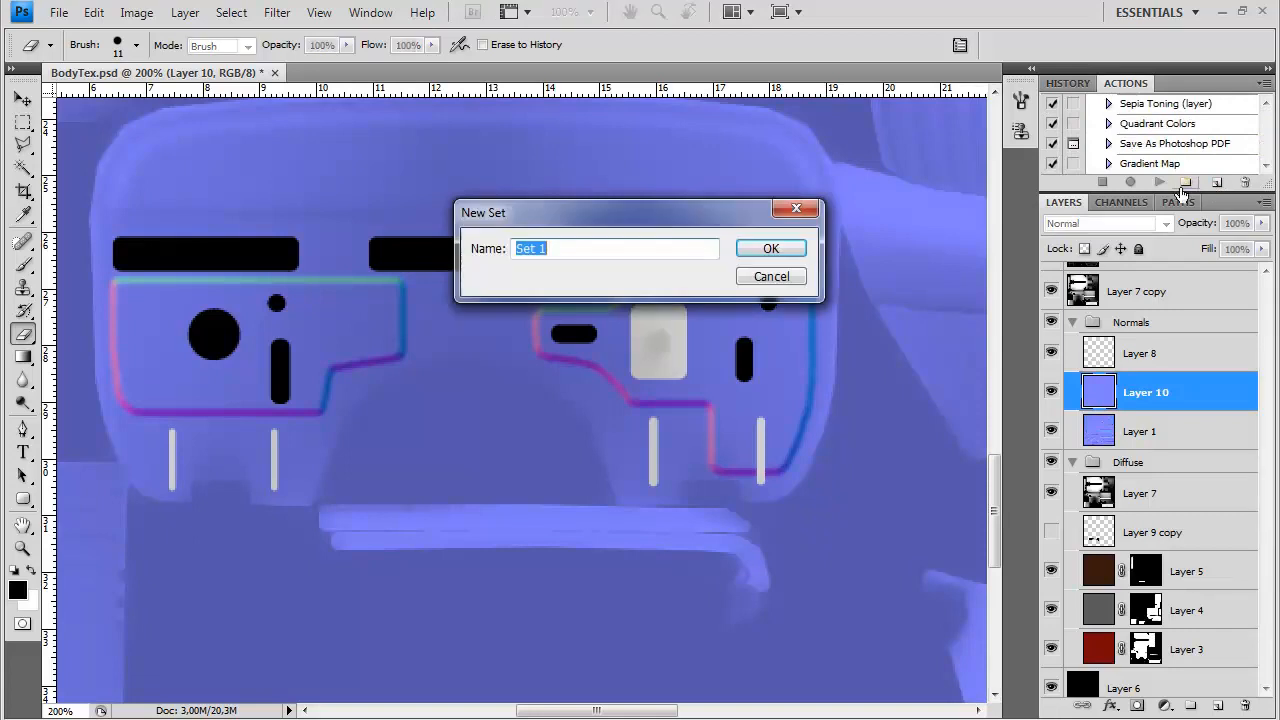
pyautogui.write('custom')
pyautogui.press('Return')
pyautogui.click(1217, 182)
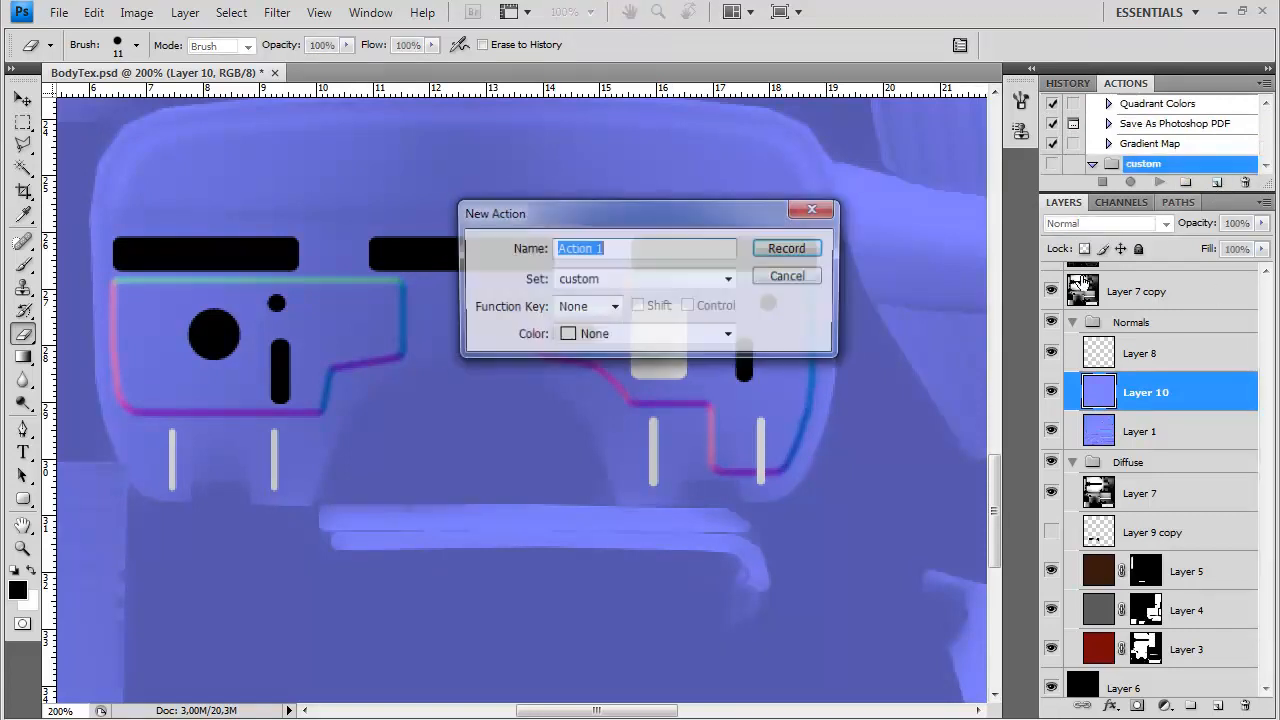
pyautogui.write('normalmapblend')
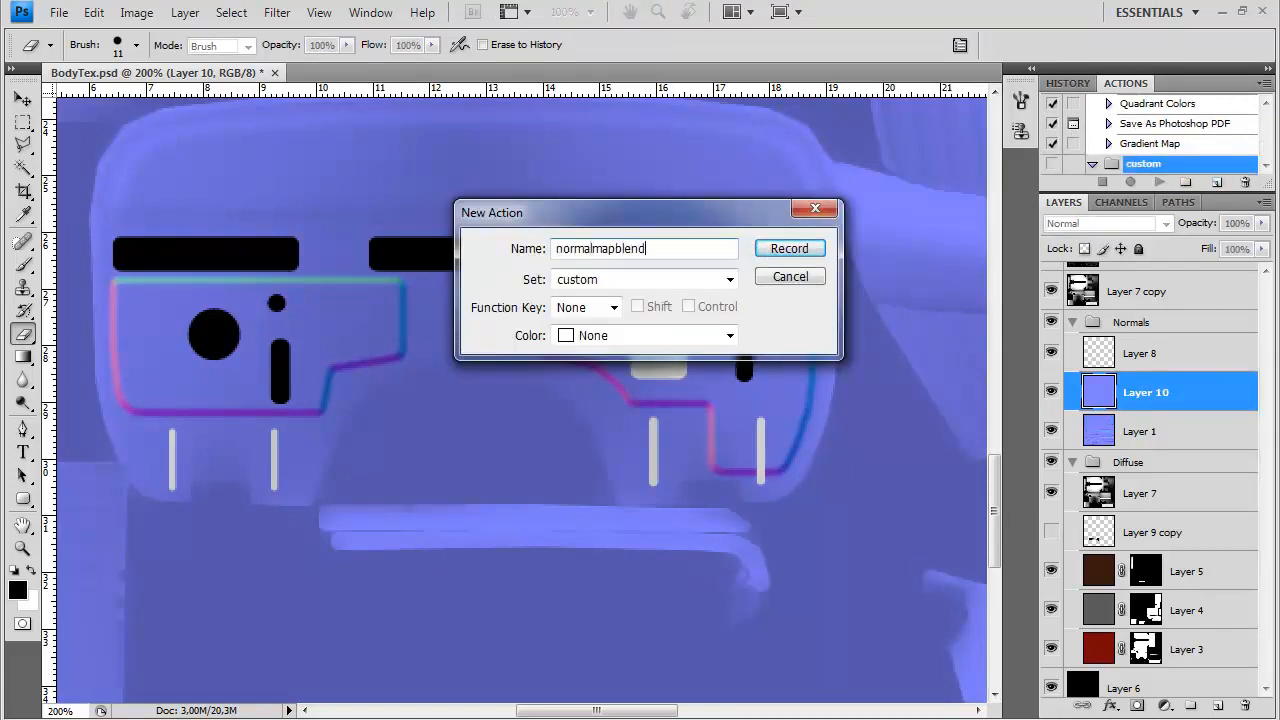
pyautogui.press('Return')
# Apply Levels to Layer 10, limiting the Blue channel's maximum output level to 128
pyautogui.click(137, 12)
pyautogui.click(375, 57)
pyautogui.click(740, 295)
pyautogui.click(737, 366)
pyautogui.doubleClick(848, 547)
pyautogui.write('128')
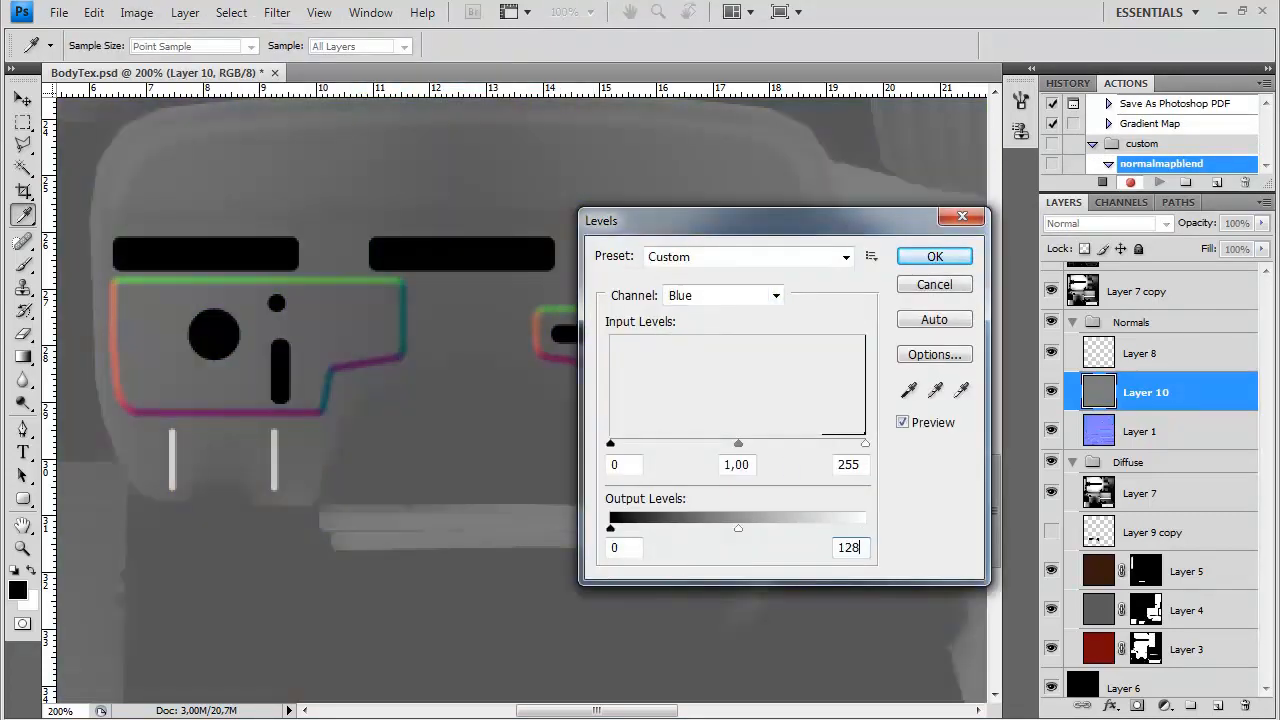
pyautogui.press('Return')
# Set Layer 10's blend mode to Overlay, stop recording the action, and collapse its list of steps
pyautogui.click(1109, 226)
pyautogui.click(1088, 484)
pyautogui.click(1102, 182)
pyautogui.click(1150, 124)
pyautogui.click(1108, 123)
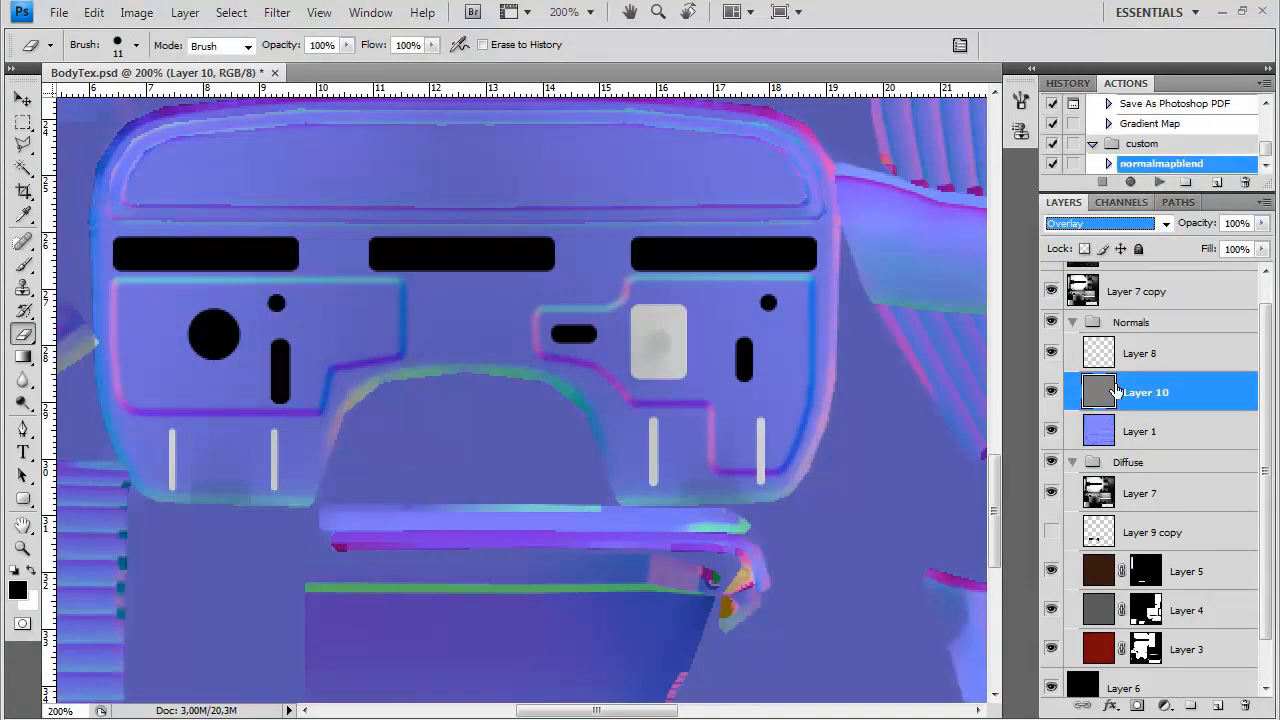
# Delete everything on Layer 10 outside a rectangular marquee around the lower firewall, then deselect
pyautogui.press('m')
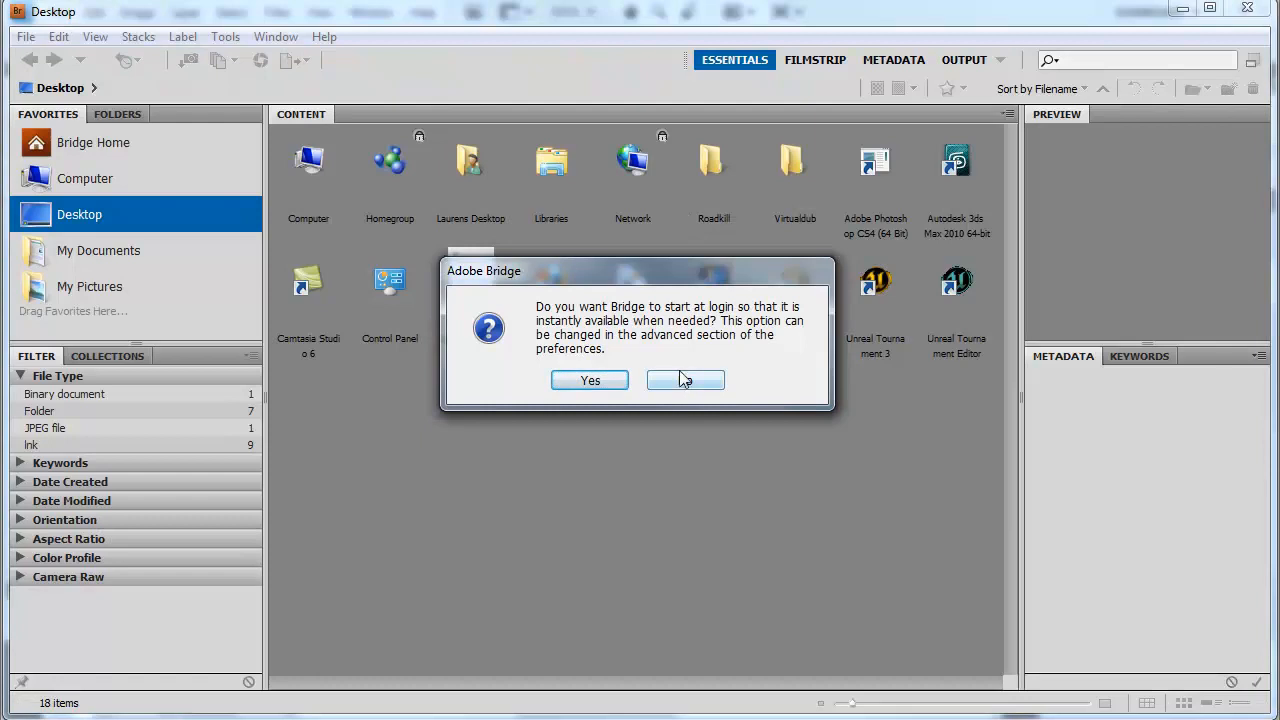
pyautogui.click(685, 380)
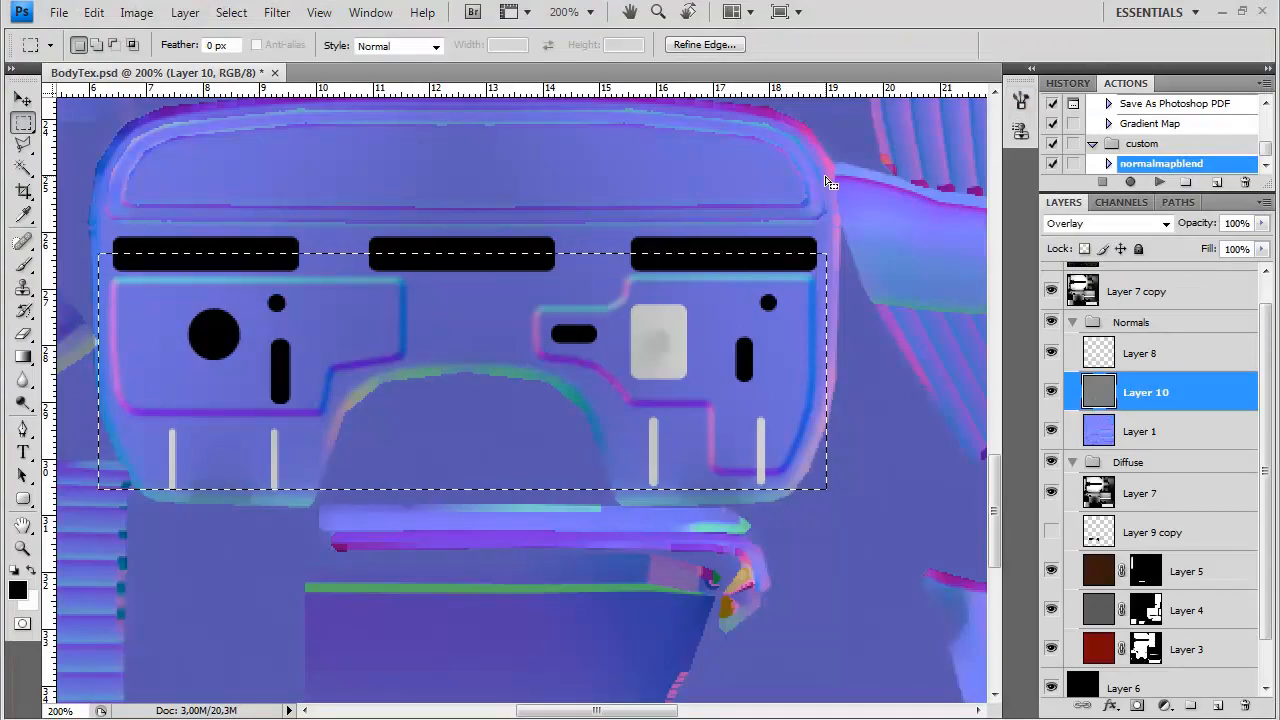
pyautogui.press('Delete')
pyautogui.hotkey('ctrl', 'd')
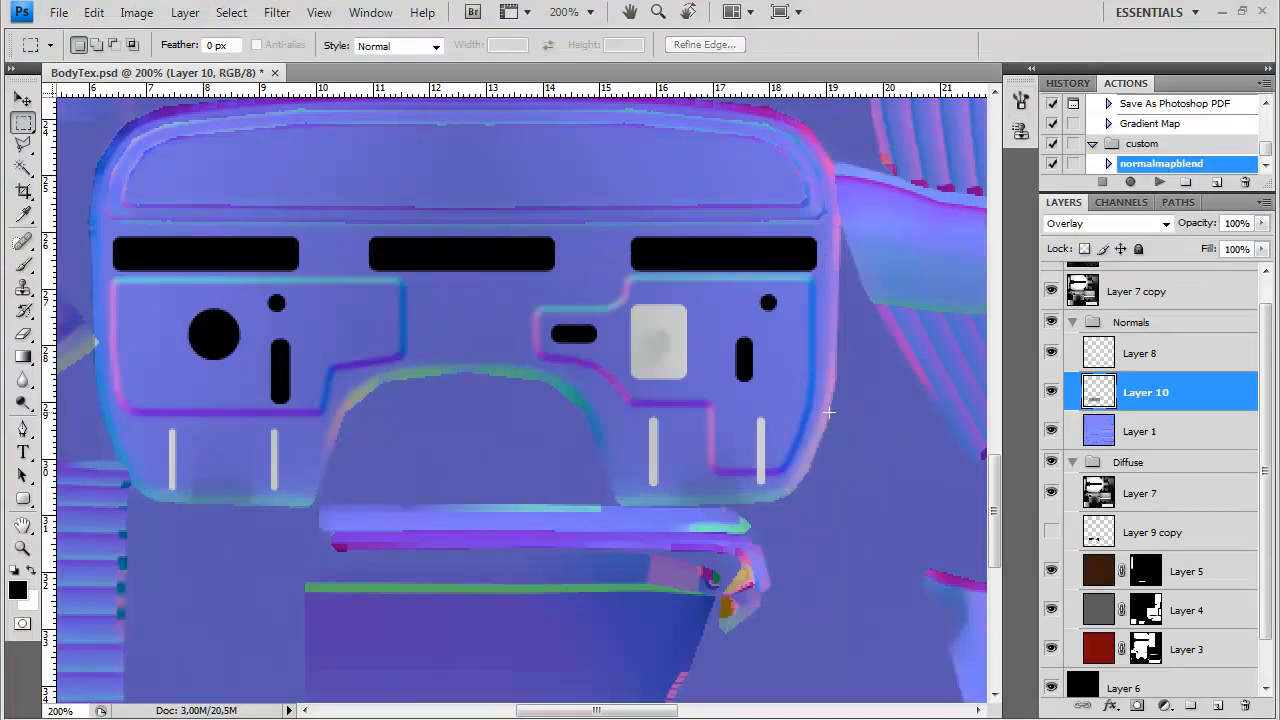
# Add a new layer above Layer 10 and fill it with grey at 50% brightness as the background color
pyautogui.click(1121, 364)
pyautogui.click(1136, 396)
pyautogui.hotkey('ctrl', 'shift', 'n')
pyautogui.press('Return')
pyautogui.click(30, 603)
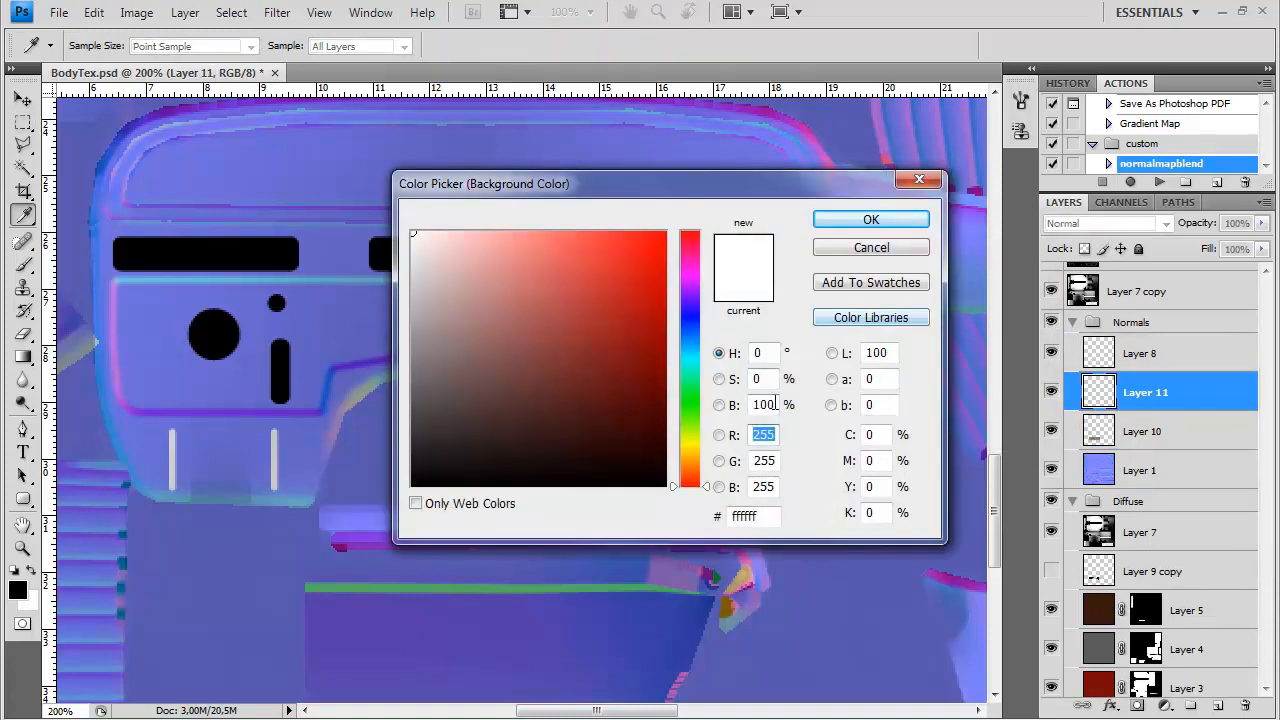
pyautogui.moveTo(776, 401); pyautogui.dragTo(634, 379)
pyautogui.write('50')
pyautogui.press('Return')
pyautogui.hotkey('ctrl', 'BackSpace')
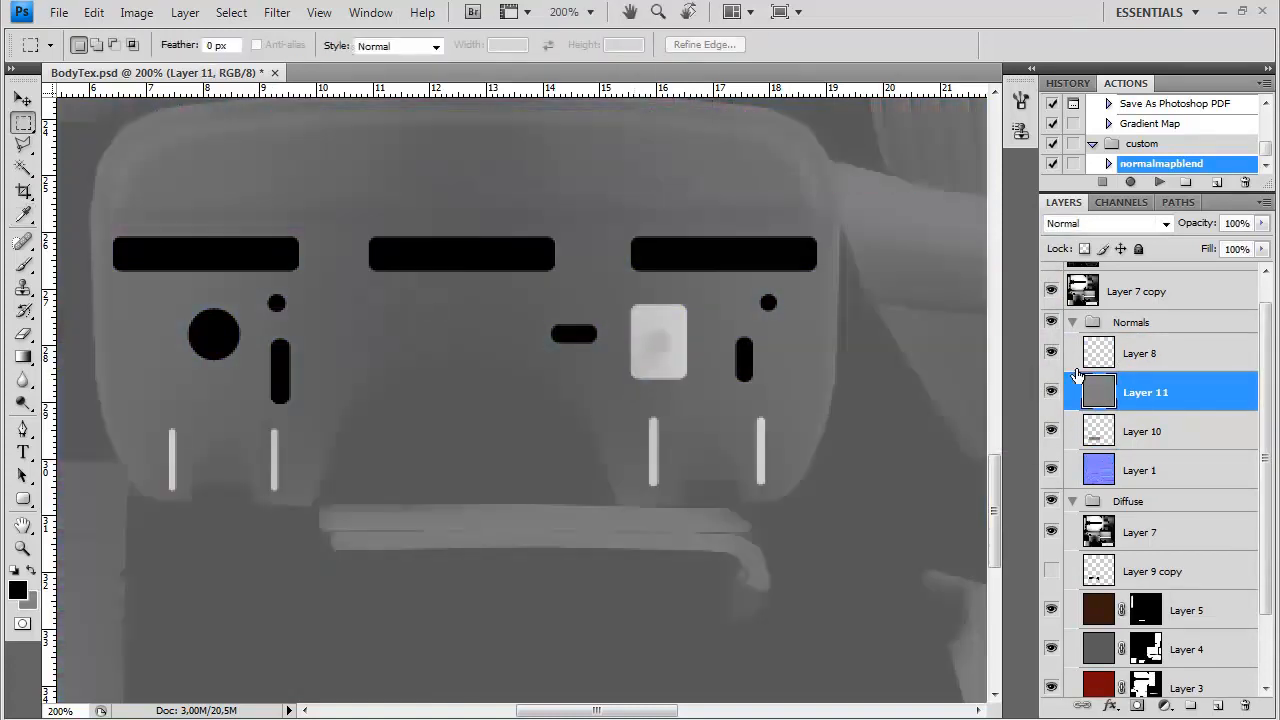
# Hide Layer 11 and dot medium round holes across the firewall on Layer 8 with a 5 px black brush, following the reference photo
pyautogui.click(1051, 391)
pyautogui.click(25, 265)
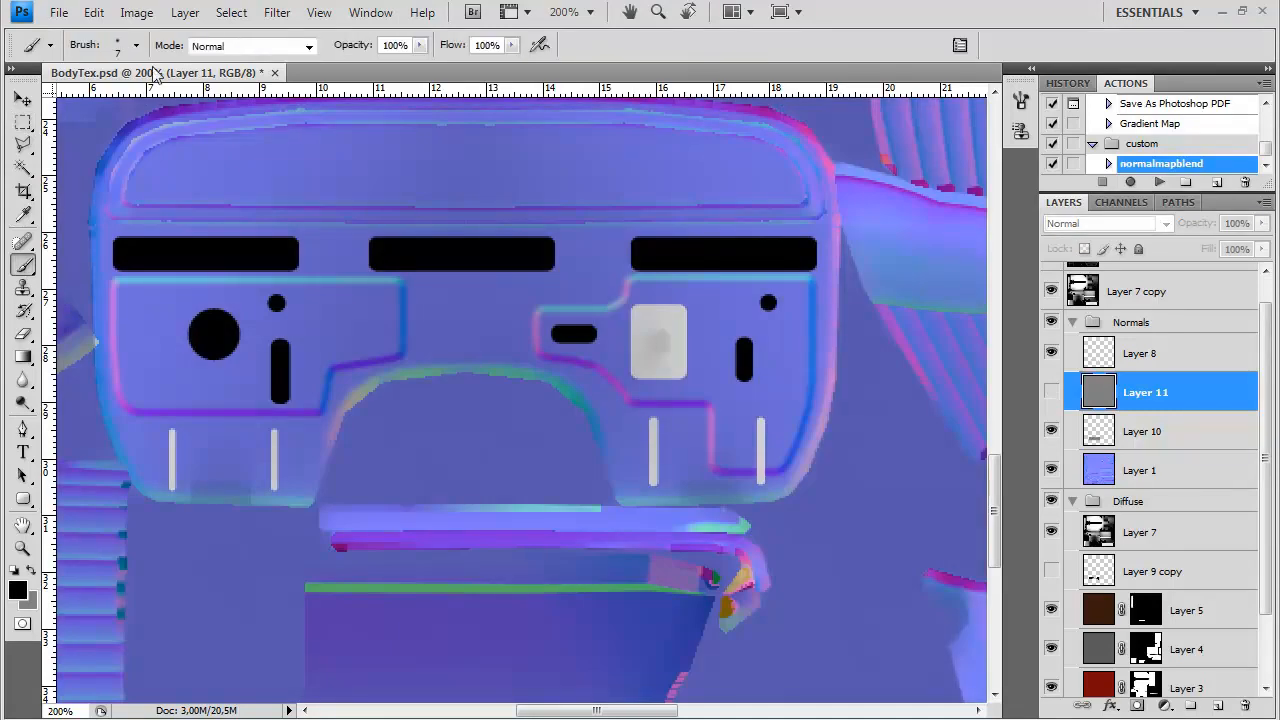
pyautogui.click(137, 46)
pyautogui.click(143, 213)
pyautogui.click(116, 210)
pyautogui.click(1140, 353)
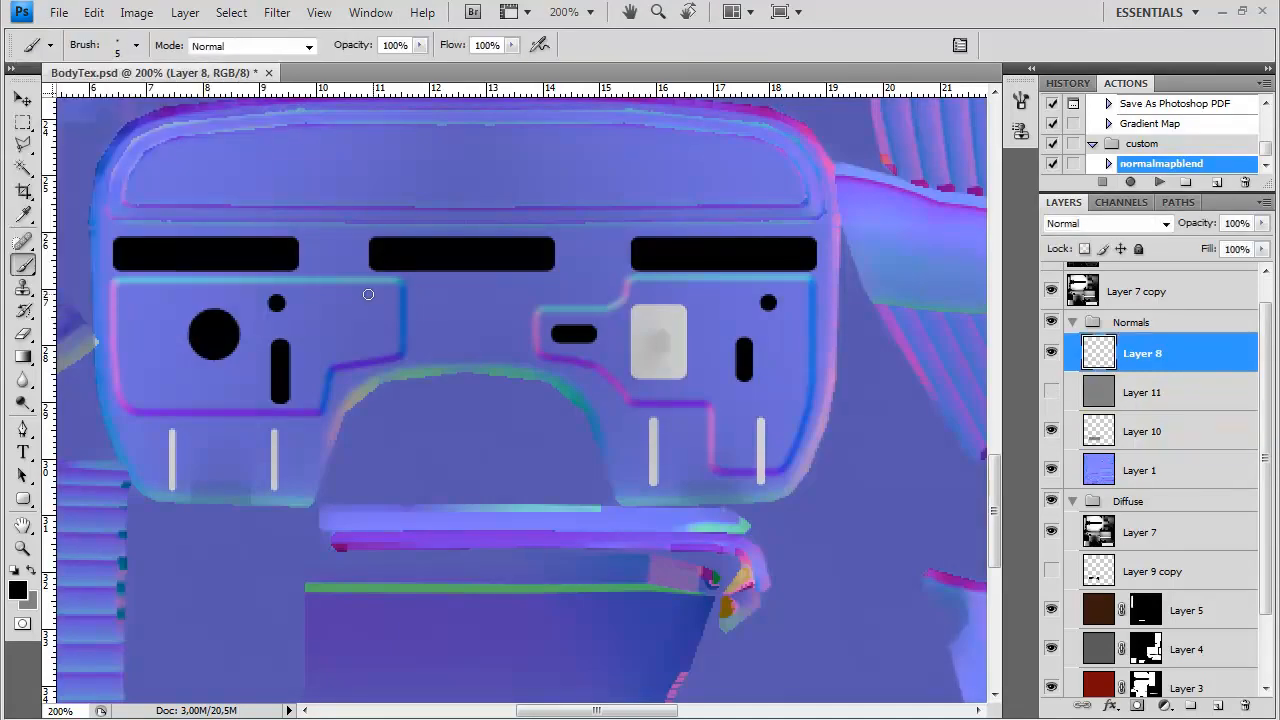
pyautogui.click(1020, 101)
pyautogui.click(646, 163)
pyautogui.click(972, 92)
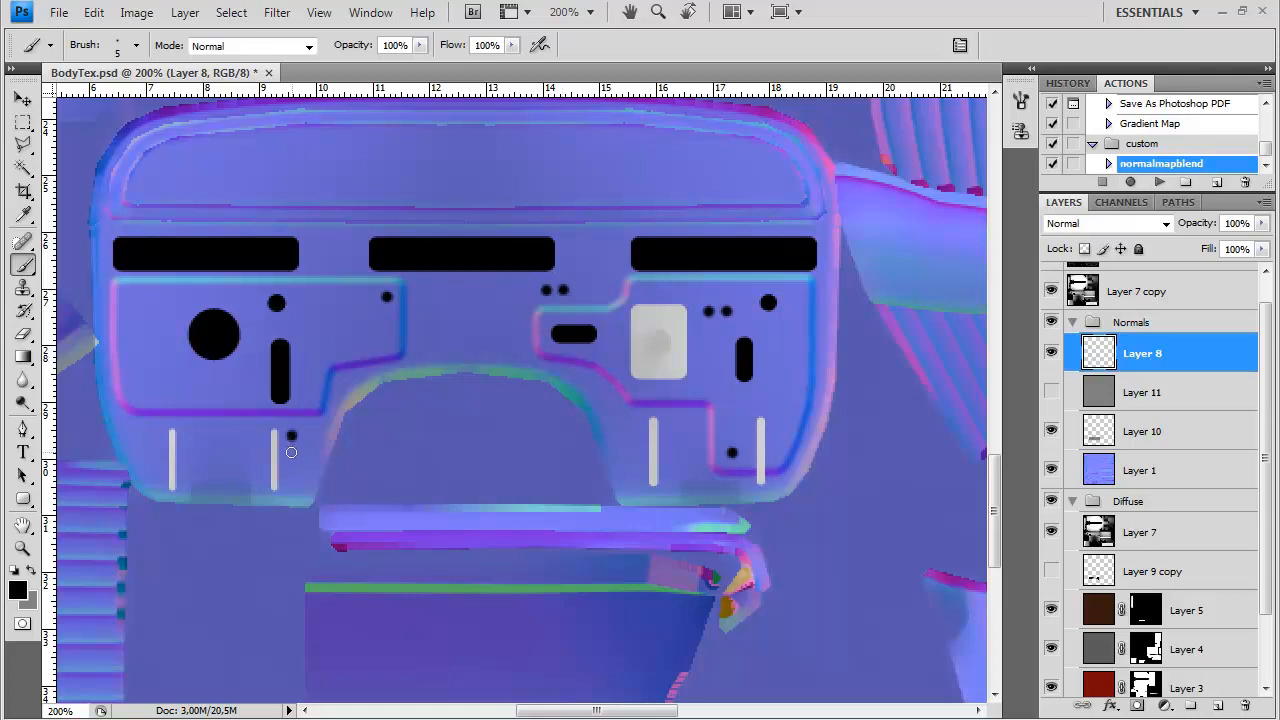
# Dot small bolt holes around the large circle and across the firewall with a 3 px brush, following the reference photo
pyautogui.click(137, 48)
pyautogui.click(79, 208)
pyautogui.click(555, 52)
pyautogui.click(1019, 101)
pyautogui.click(643, 164)
pyautogui.click(1019, 101)
# Duplicate Layer 8, place the copy below Layer 7 in the Diffuse group, and hide it
pyautogui.moveTo(1152, 411); pyautogui.dragTo(1160, 572)
pyautogui.hotkey('ctrl', 'z')
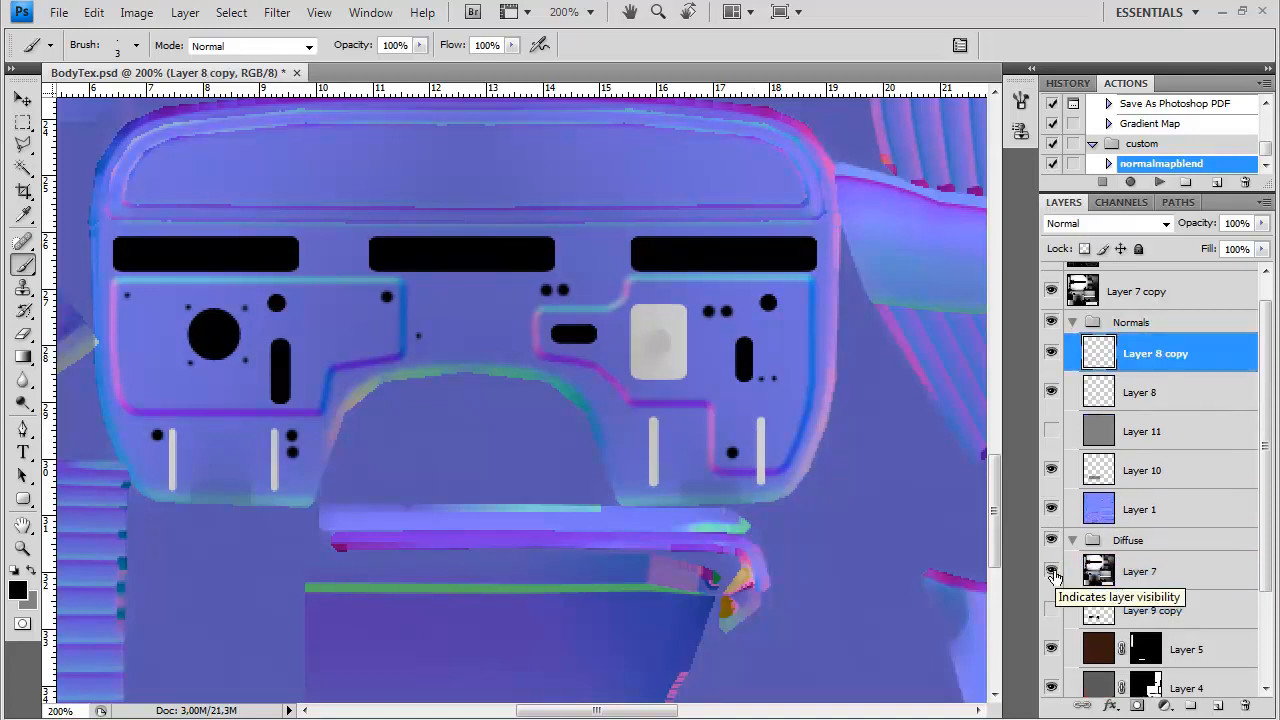
pyautogui.hotkey('ctrl', 'z')
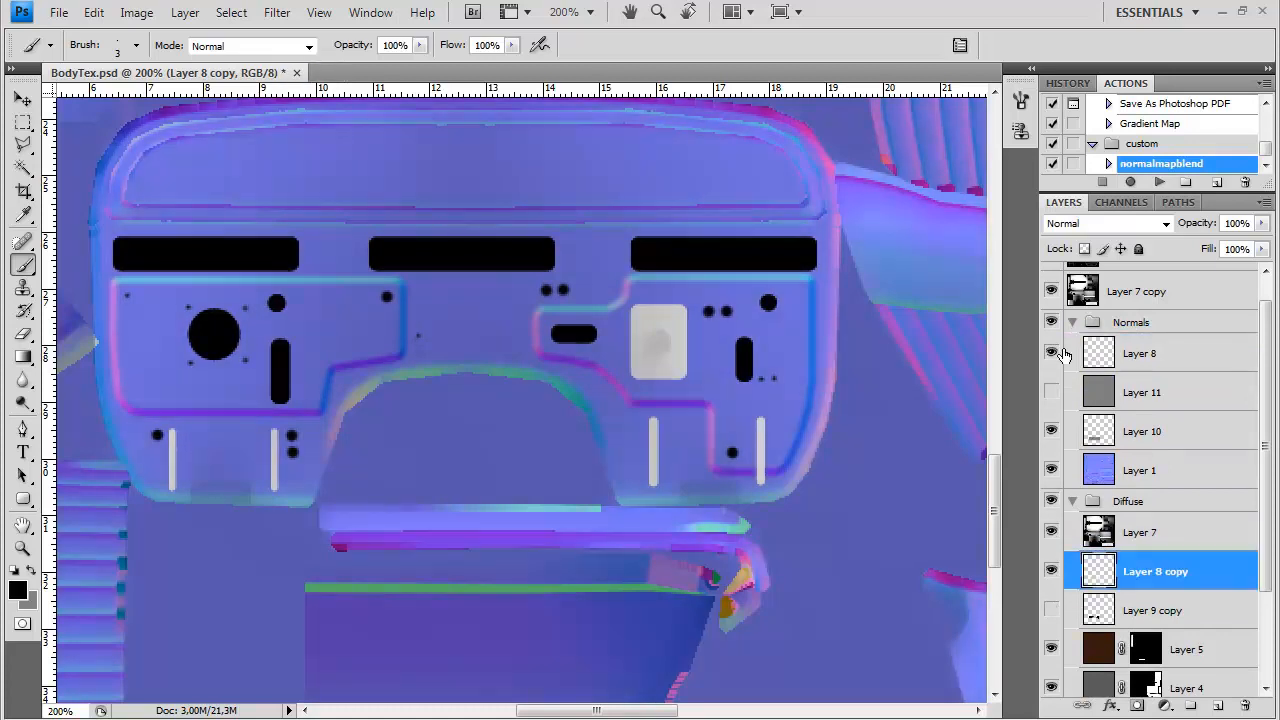
pyautogui.click(1054, 569)
# Show the grey Layer 11 and merge Layer 8 down into it
pyautogui.click(1052, 392)
pyautogui.click(1151, 356)
pyautogui.hotkey('ctrl', 'e')
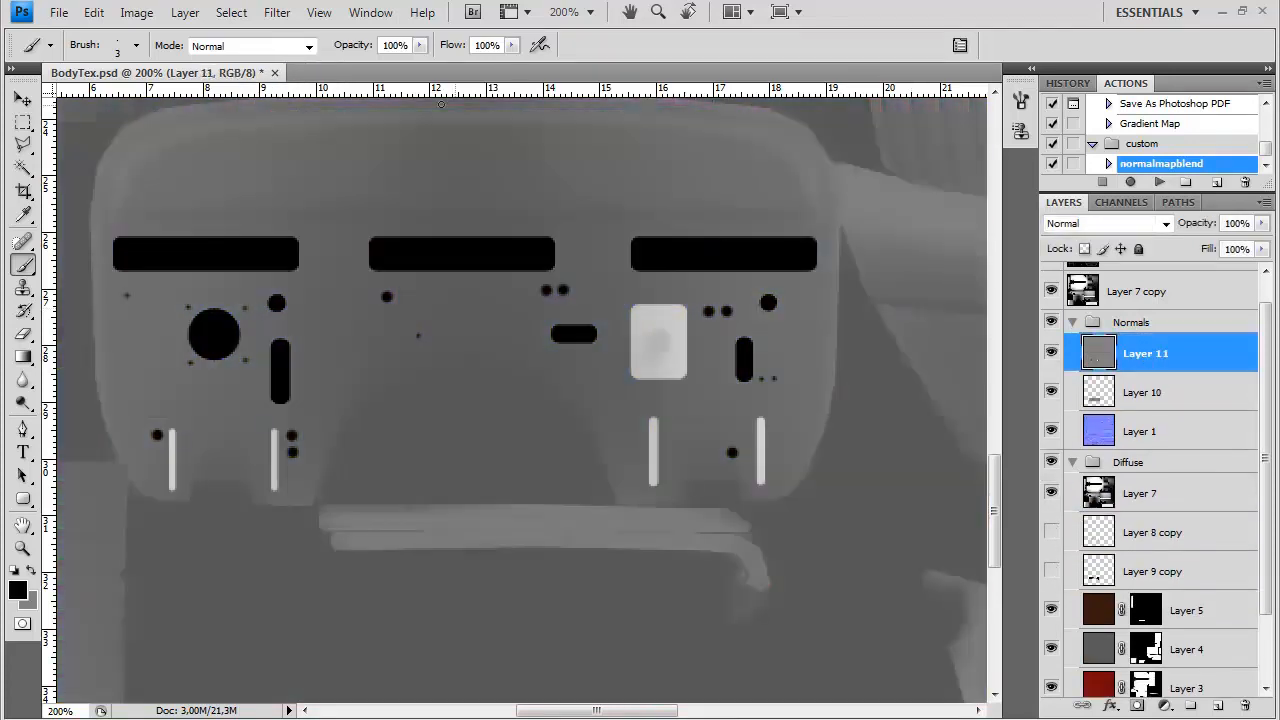
# Blur Layer 11 and convert it into a normal map with the normal map filter
pyautogui.click(277, 13)
pyautogui.moveTo(290, 177)
pyautogui.click(499, 198)
pyautogui.click(277, 13)
pyautogui.moveTo(300, 414)
pyautogui.click(457, 431)
pyautogui.click(530, 491)
pyautogui.click(532, 549)
pyautogui.click(805, 550)
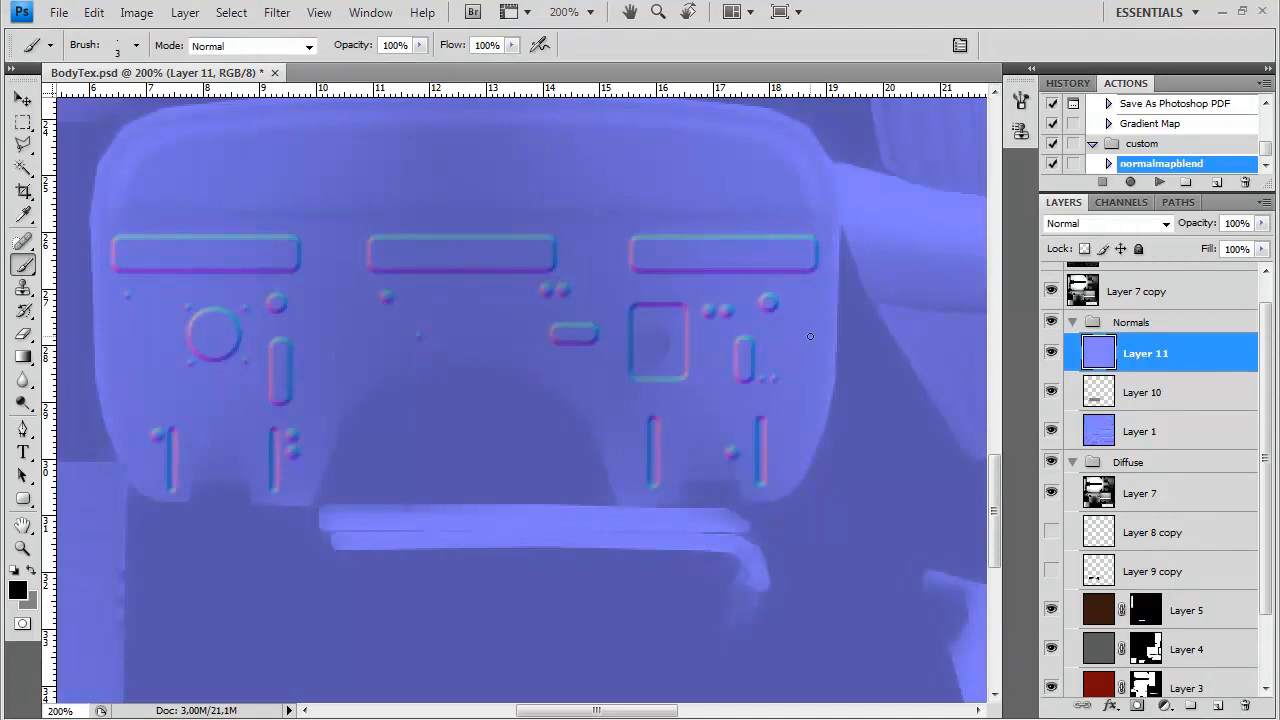
# Run the normalmapblend action on Layer 11 and delete everything outside a marquee around the firewall
pyautogui.click(1159, 182)
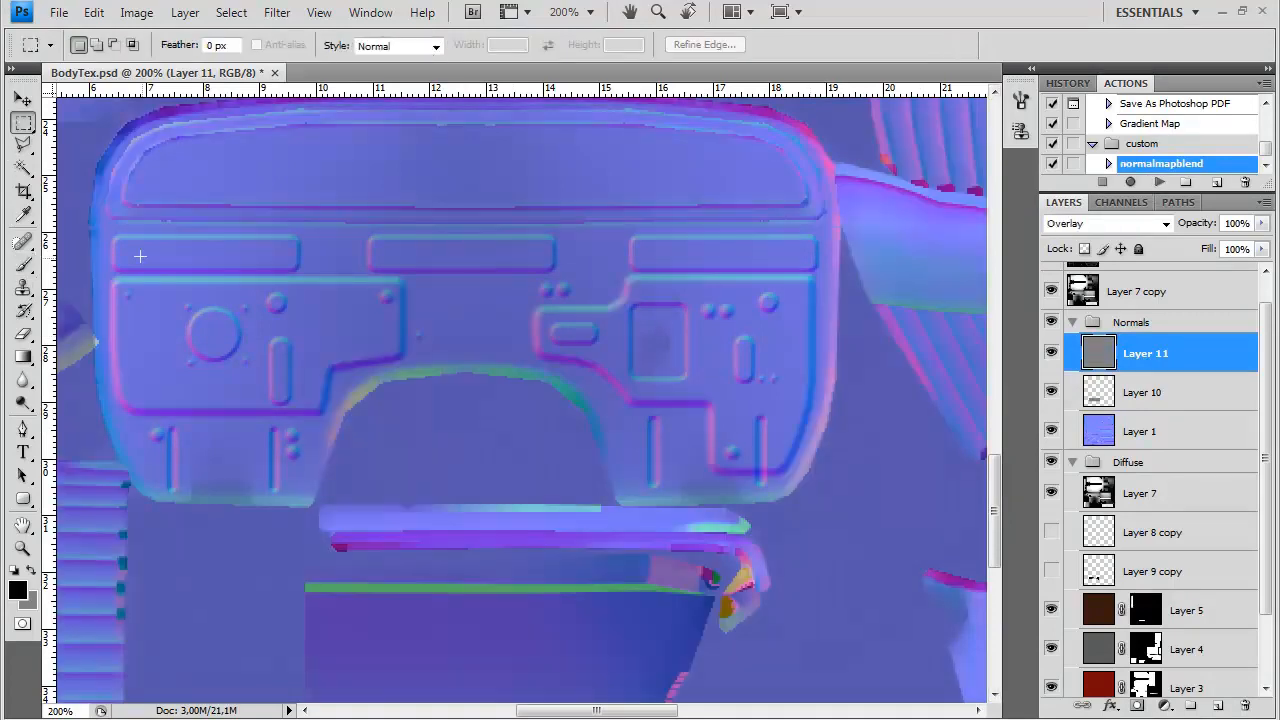
pyautogui.moveTo(828, 500); pyautogui.dragTo(832, 498)
pyautogui.click(709, 500)
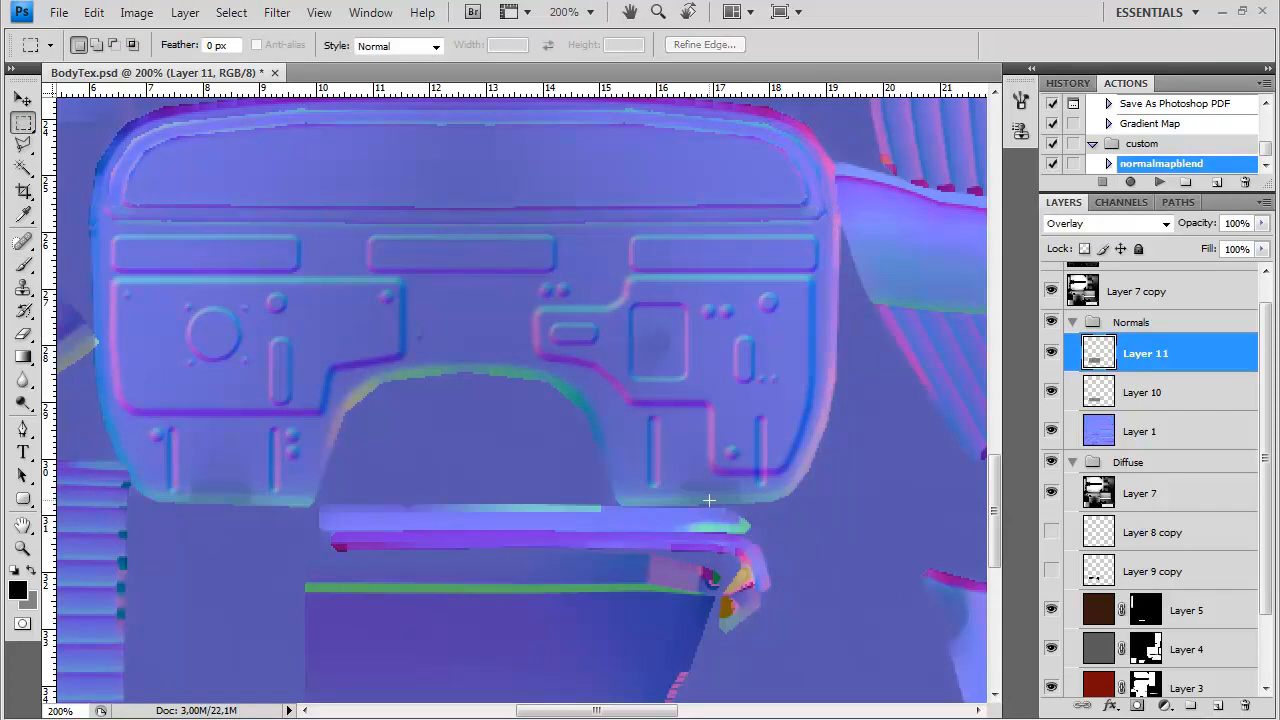
# Load Layer 8 copy's shapes as a selection on Layer 10 to clear the overlapping relief, then deselect
pyautogui.scroll(-1, 880, 515)
pyautogui.scroll(-3, 1140, 603)
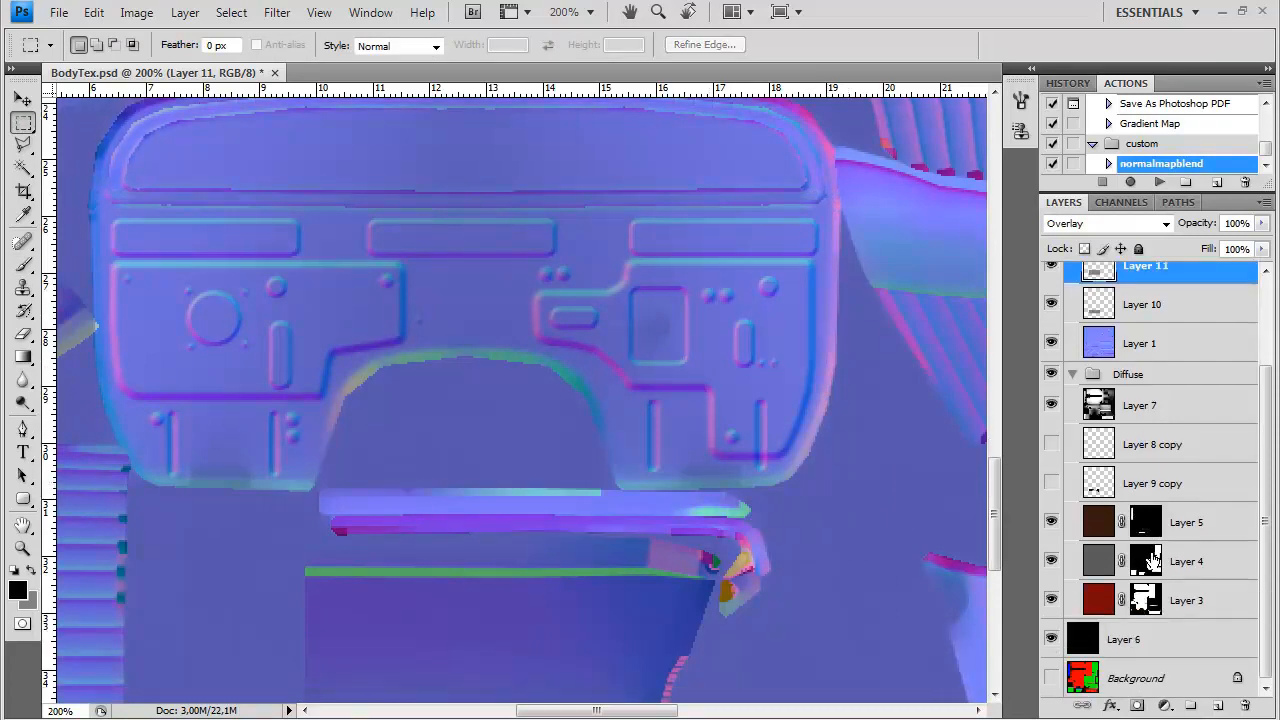
pyautogui.scroll(1, 1153, 560)
pyautogui.keyDown('ctrl'); pyautogui.click(1101, 486); pyautogui.keyUp('ctrl')
pyautogui.click(1138, 389)
pyautogui.click(1127, 352)
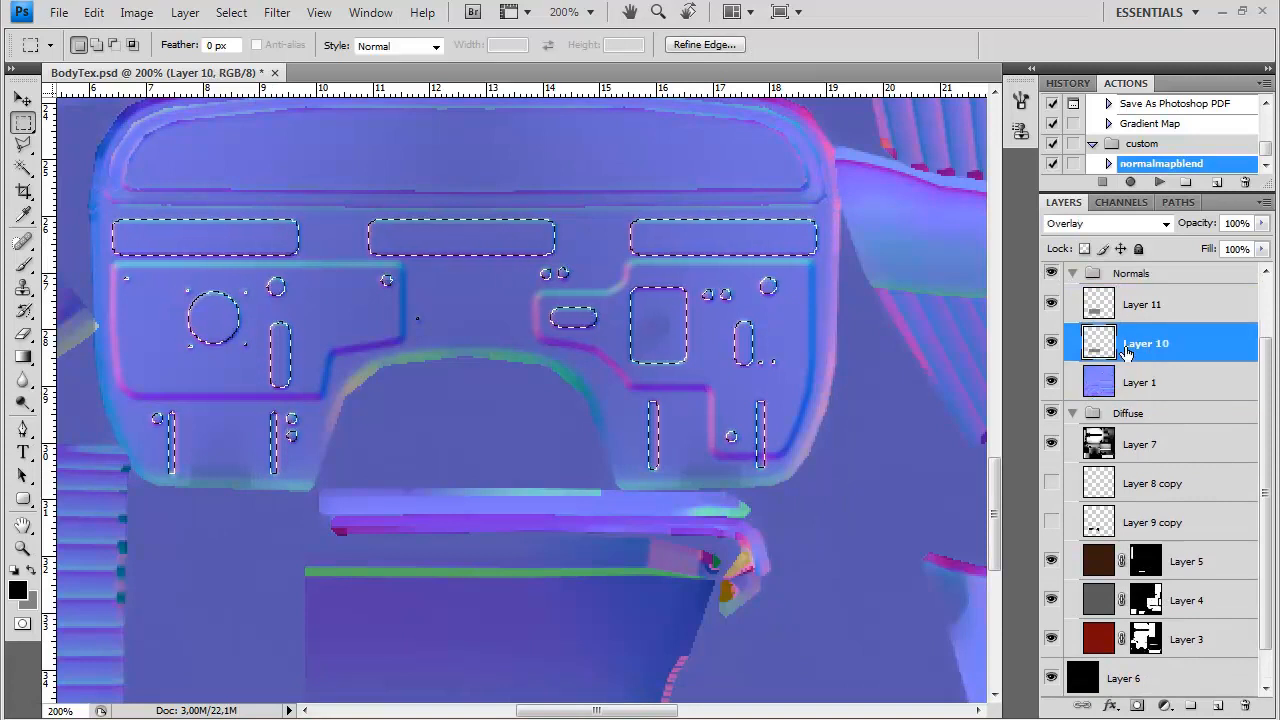
pyautogui.hotkey('ctrl', 'd')
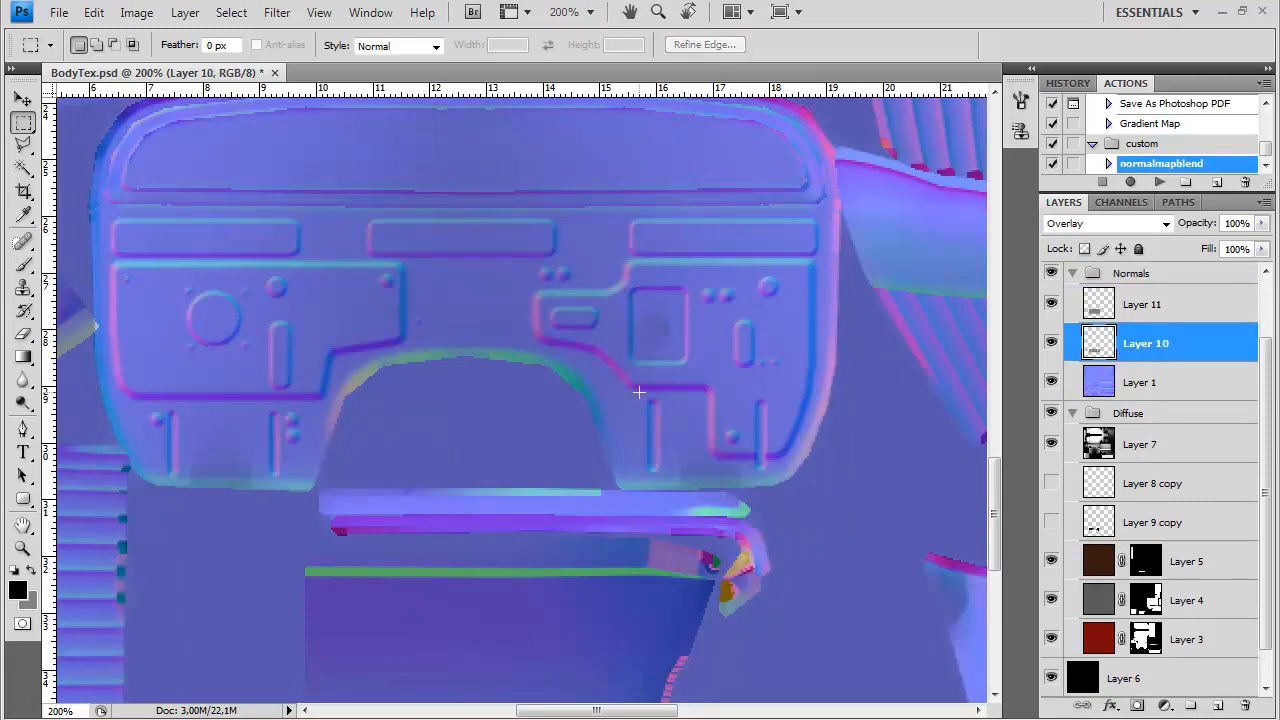
# Save a Targa copy of the texture as BodyNormals in the img folder
pyautogui.scroll(2, 638, 392)
pyautogui.scroll(-2, 638, 392)
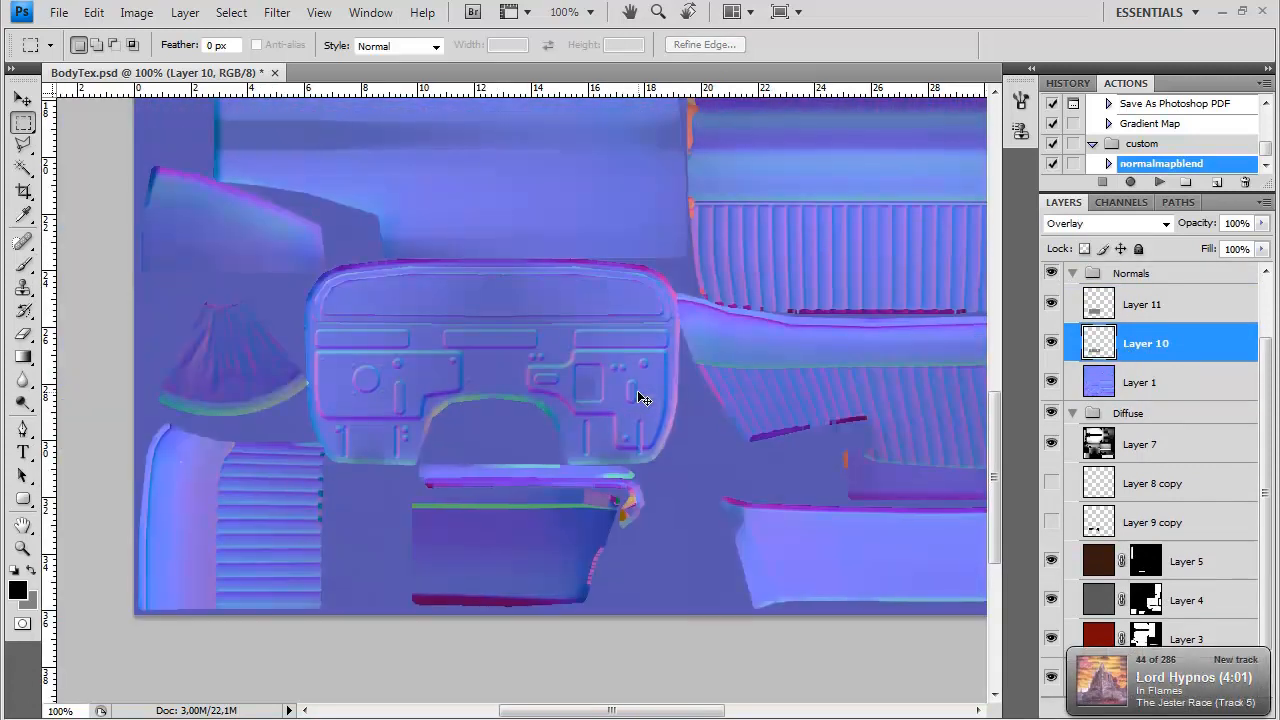
pyautogui.scroll(2, 638, 392)
pyautogui.scroll(-1, 638, 392)
pyautogui.hotkey('ctrl', 'shift', 's')
pyautogui.click(584, 469)
pyautogui.click(600, 717)
pyautogui.moveTo(849, 204); pyautogui.dragTo(815, 366)
pyautogui.click(538, 442)
pyautogui.moveTo(528, 442); pyautogui.dragTo(705, 440)
pyautogui.write('Normals')
pyautogui.press('Return')
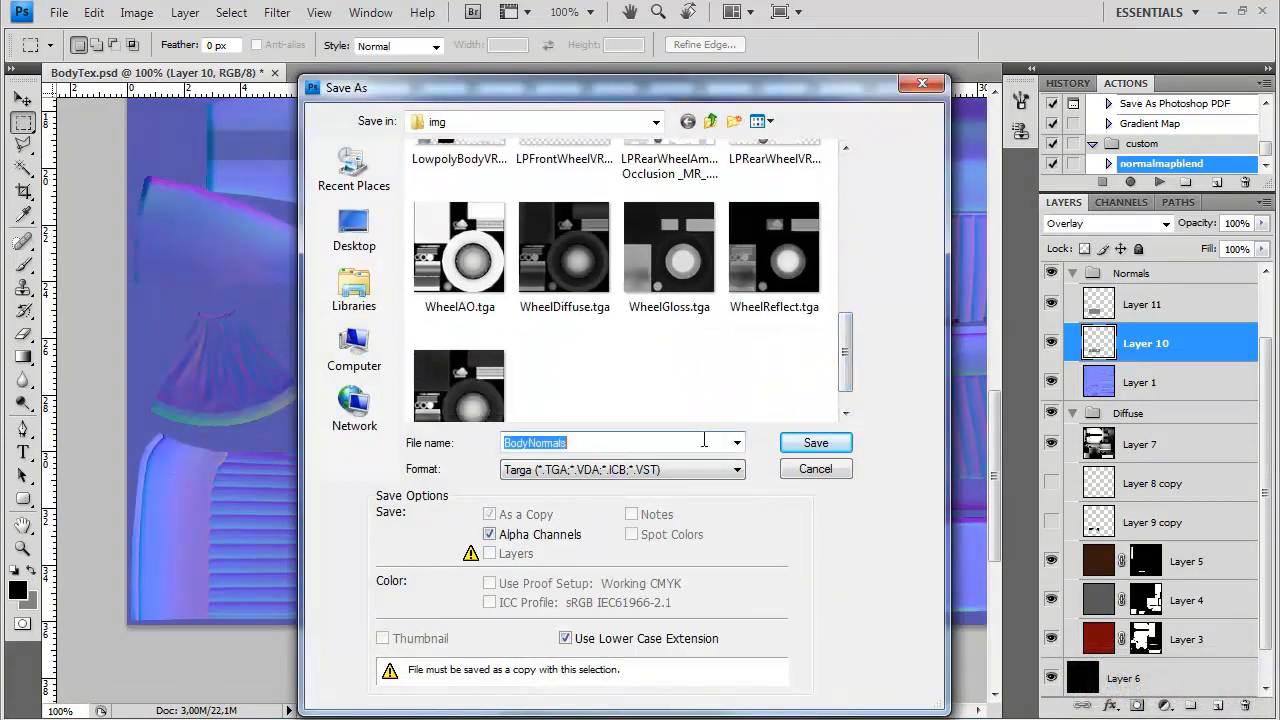
pyautogui.click(815, 442)
pyautogui.click(693, 352)
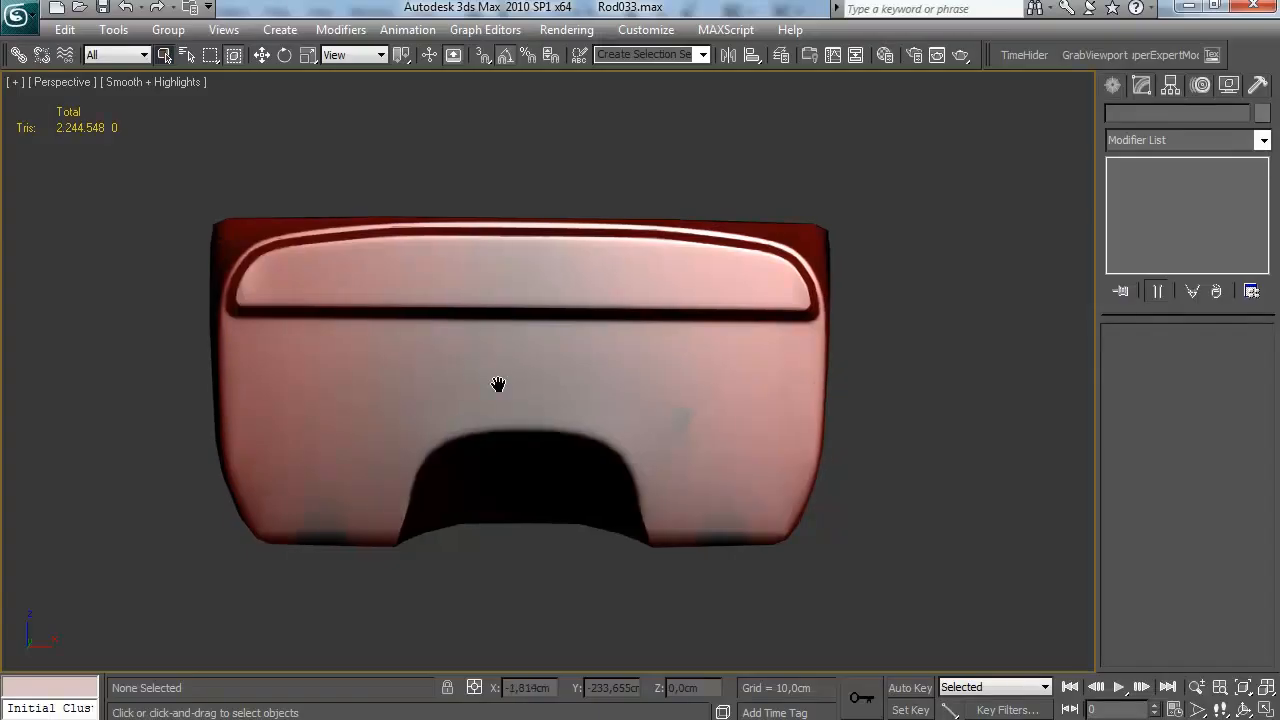
# Switch to 3ds Max and load BodyNormals.tga as the normal map of the car body's DirectX Shader material
pyautogui.press('m')
pyautogui.scroll(-10, 722, 535)
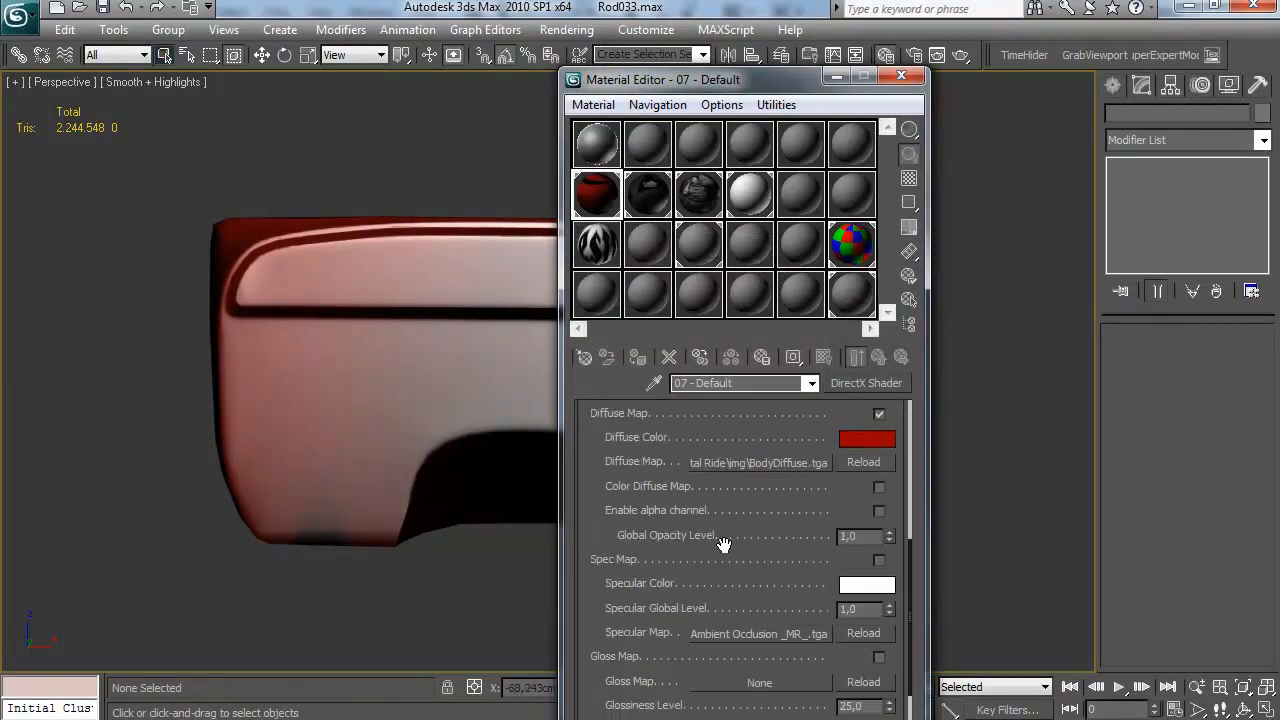
pyautogui.click(774, 625)
pyautogui.doubleClick(855, 265)
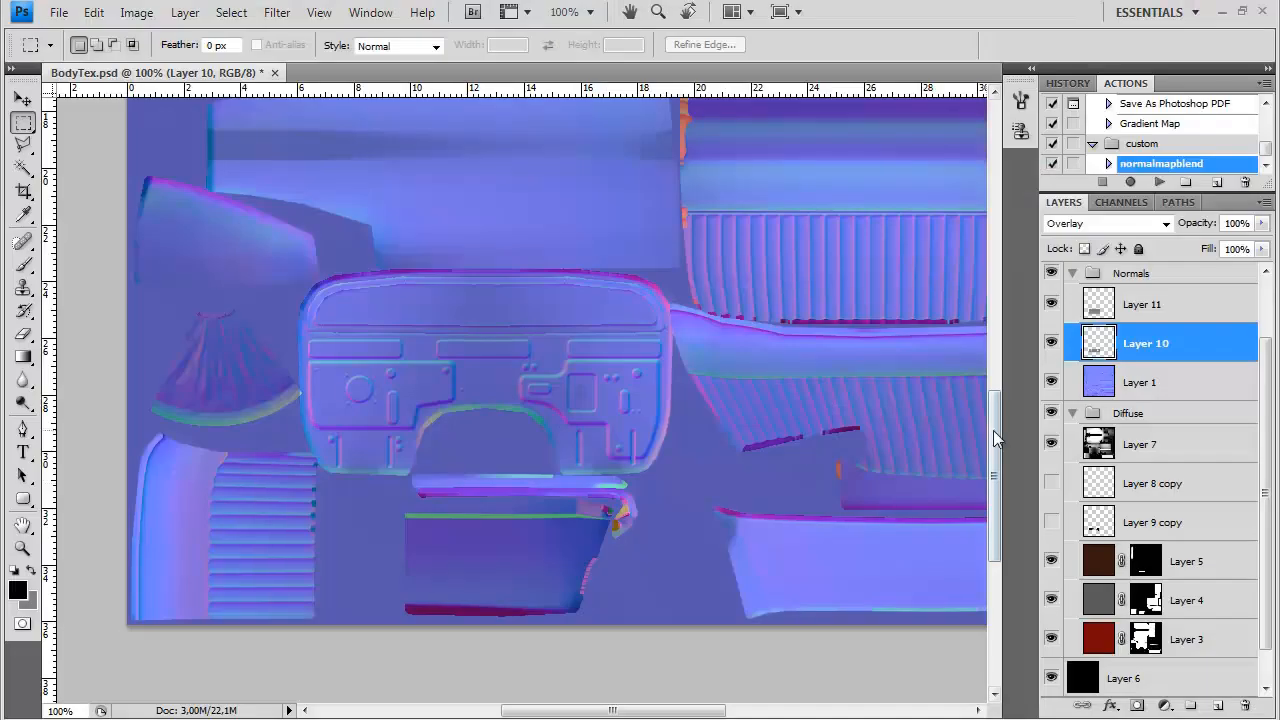
# In Photoshop, hide Layer 2 and Layer 7 copy and save the normals over BodyNormals.tga in Targa format
pyautogui.scroll(2, 1150, 420)
pyautogui.hotkey('ctrl', 'shift', 's')
pyautogui.click(600, 472)
pyautogui.click(580, 716)
pyautogui.doubleClick(671, 228)
pyautogui.click(585, 297)
pyautogui.click(692, 355)
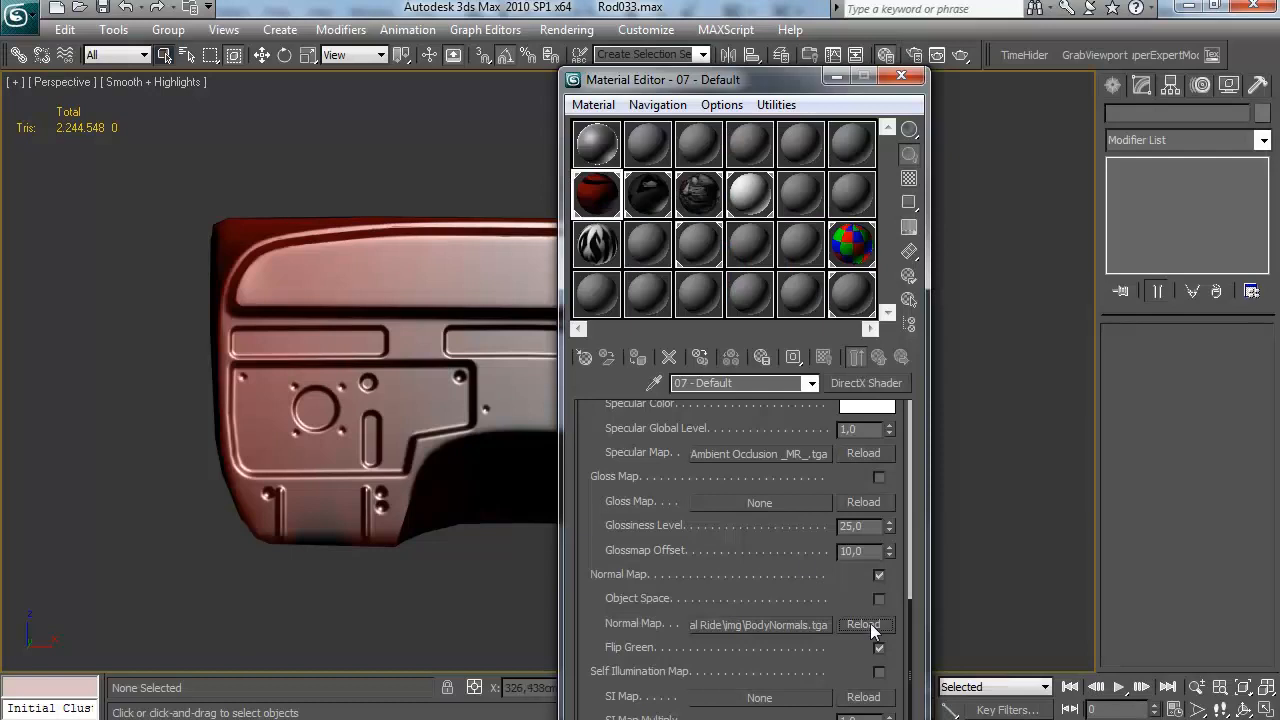
# In 3ds Max, reload the body's normal map, close the Material Editor, and inspect the firewall
pyautogui.click(864, 624)
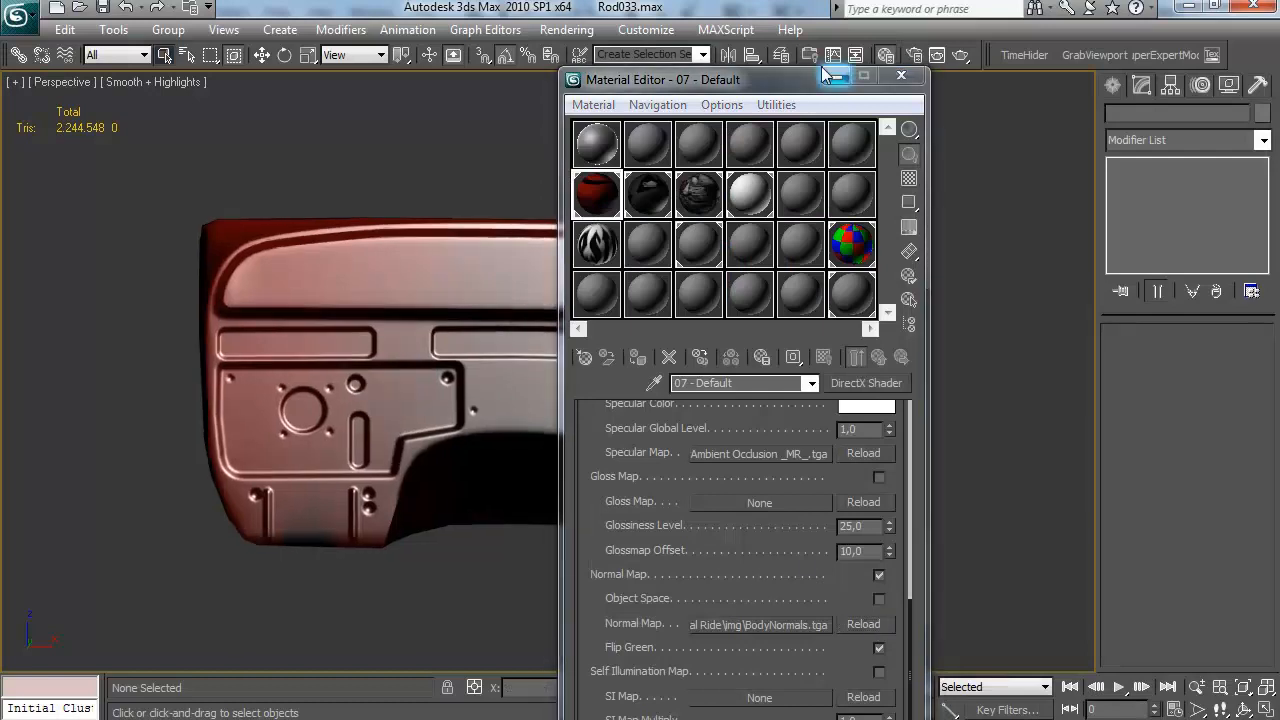
pyautogui.click(901, 76)
pyautogui.moveTo(545, 266); pyautogui.dragTo(580, 363)
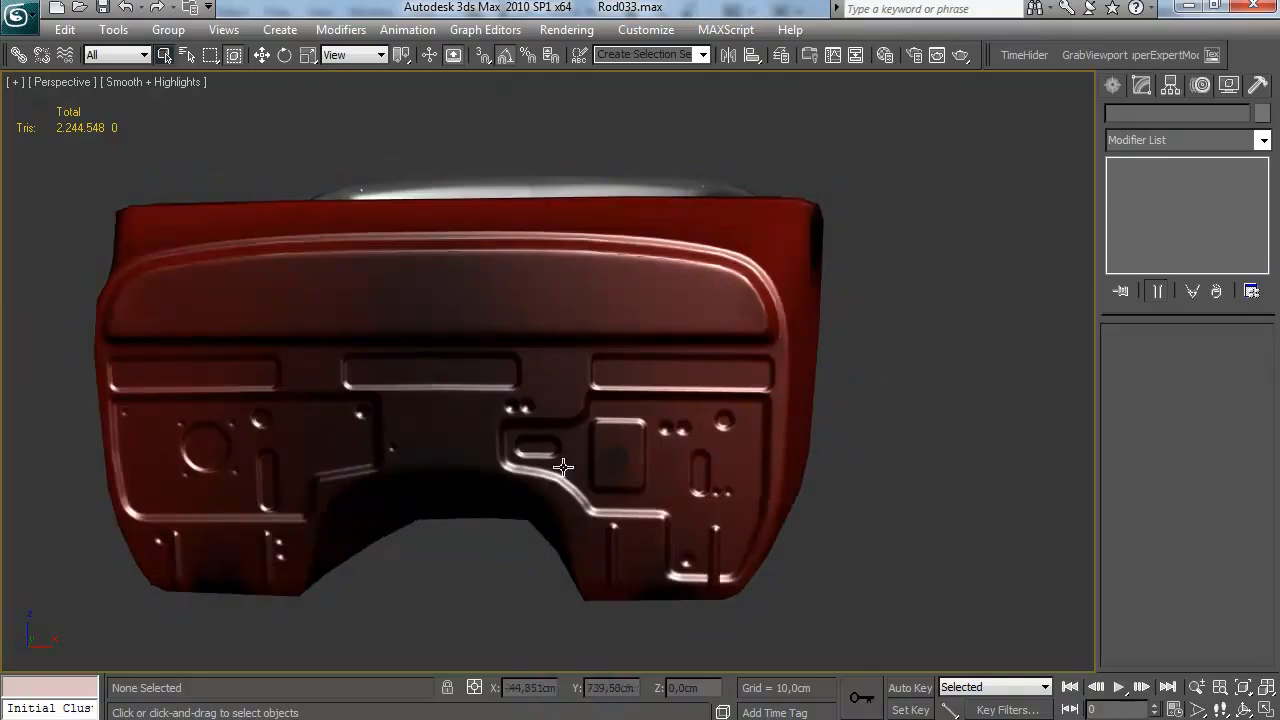
# Back in Photoshop, collapse and hide the Normals group, and show Layer 8 copy and Layer 9 copy in the Diffuse group
pyautogui.click(538, 719)
pyautogui.moveTo(728, 430); pyautogui.dragTo(683, 438)
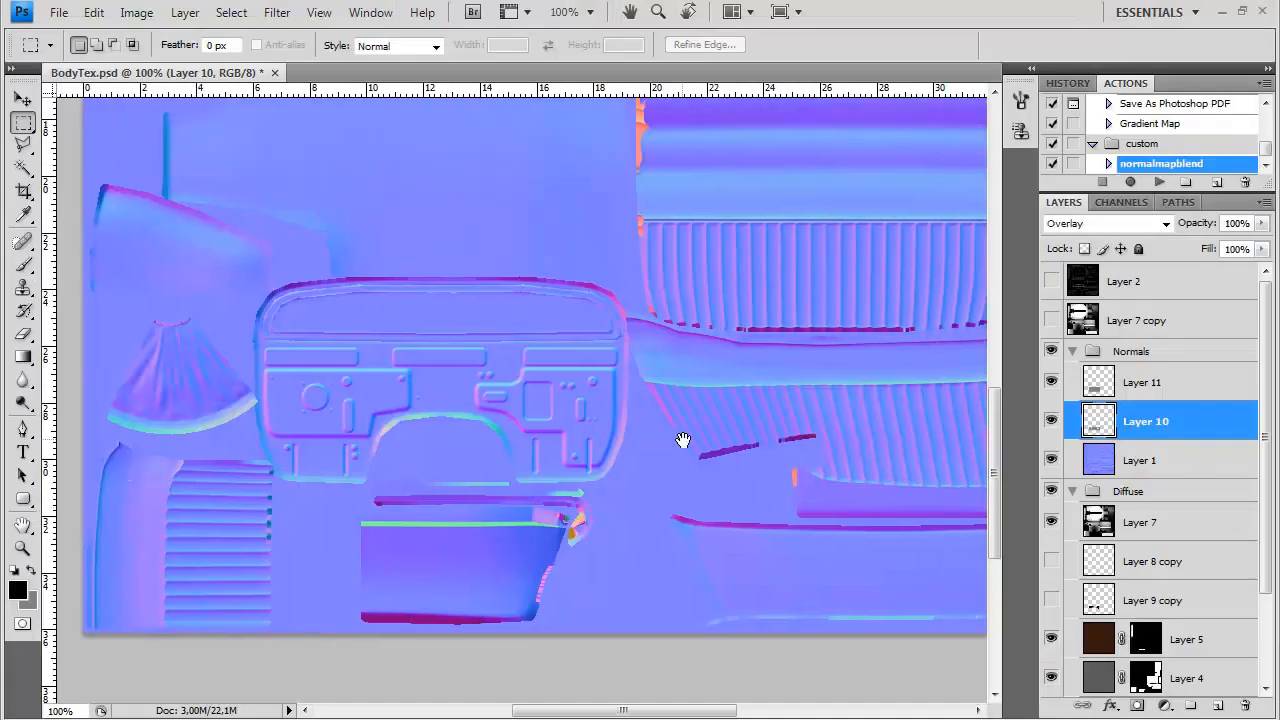
pyautogui.hotkey('ctrl', '+')
pyautogui.moveTo(364, 455); pyautogui.dragTo(566, 405)
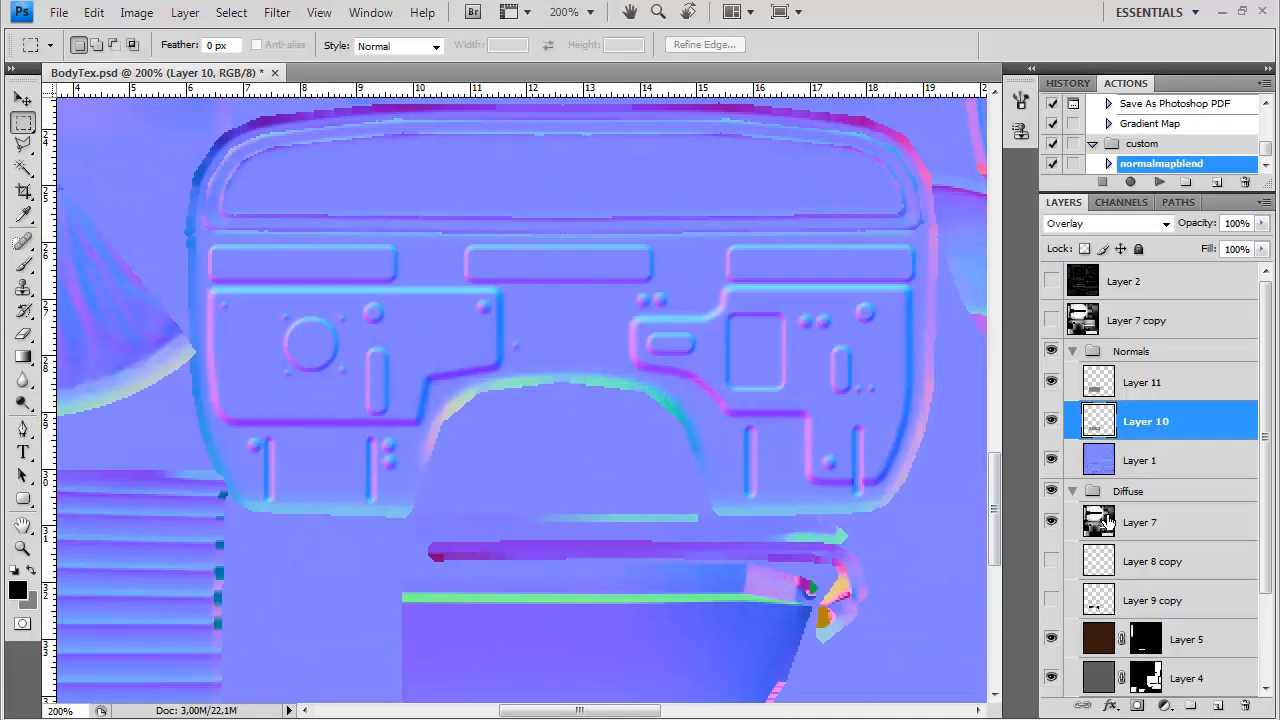
pyautogui.click(1144, 569)
pyautogui.click(1073, 351)
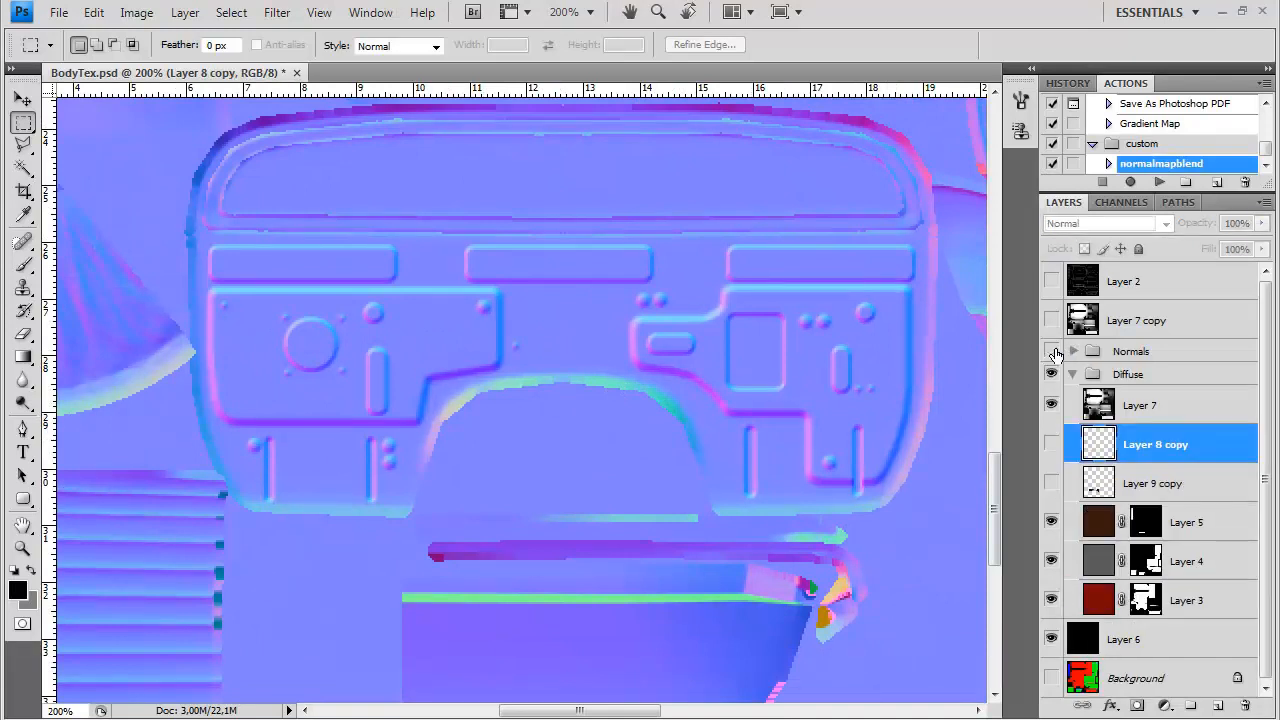
pyautogui.click(1051, 351)
pyautogui.click(1051, 483)
pyautogui.click(1051, 444)
# Select Layer 9 copy and lower its fill to 0%
pyautogui.click(1199, 475)
pyautogui.click(1262, 249)
pyautogui.moveTo(1240, 270); pyautogui.dragTo(1160, 272)
# Add Bevel and Emboss to Layer 9 copy without global light, setting the light angle to 95° and altitude to 32°
pyautogui.doubleClick(1221, 488)
pyautogui.click(762, 409)
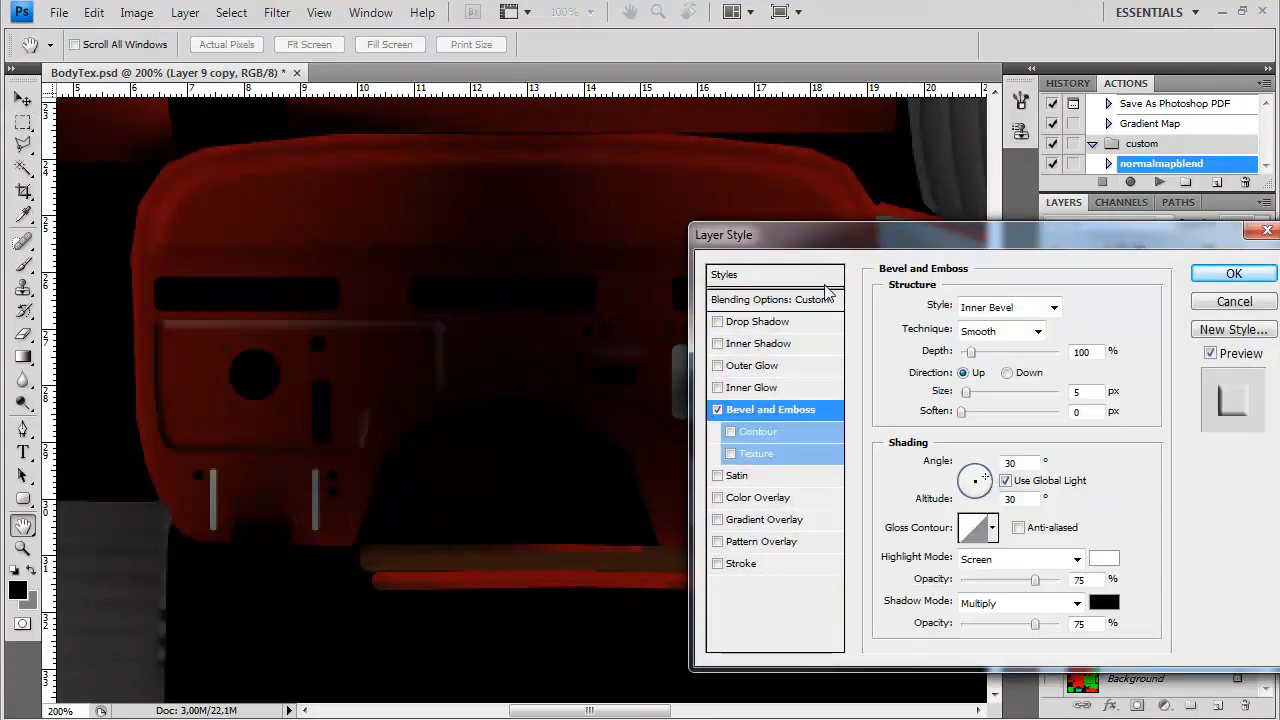
pyautogui.moveTo(832, 236); pyautogui.dragTo(943, 213)
pyautogui.click(1116, 457)
pyautogui.moveTo(1092, 452); pyautogui.dragTo(1088, 450)
pyautogui.moveTo(976, 213); pyautogui.dragTo(940, 204)
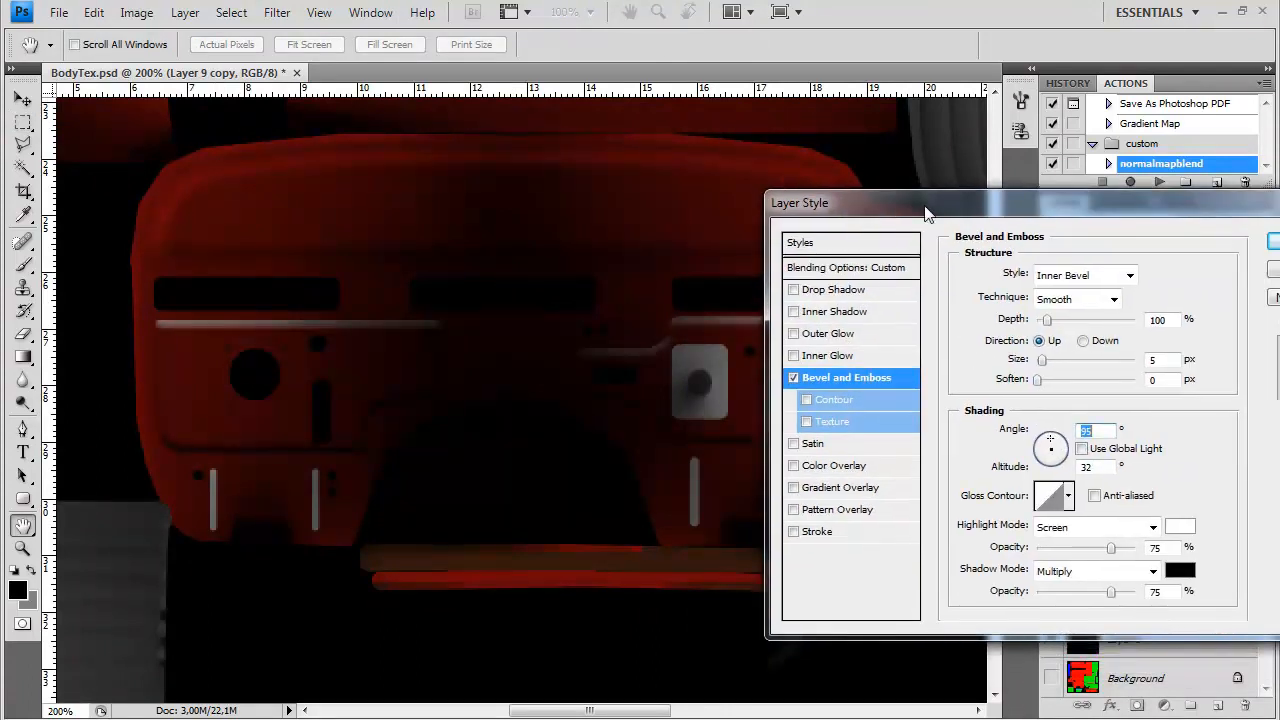
# Set the bevel's depth to 429%, size to 3 px, angle to -96°, altitude to 37°, highlight opacity to 16% and shadow opacity to 28%
pyautogui.moveTo(1042, 361); pyautogui.dragTo(1027, 387)
pyautogui.moveTo(1048, 322); pyautogui.dragTo(1039, 362)
pyautogui.moveTo(1037, 199); pyautogui.dragTo(1003, 77)
pyautogui.moveTo(1077, 425); pyautogui.dragTo(1037, 431)
pyautogui.moveTo(1025, 340); pyautogui.dragTo(1017, 336)
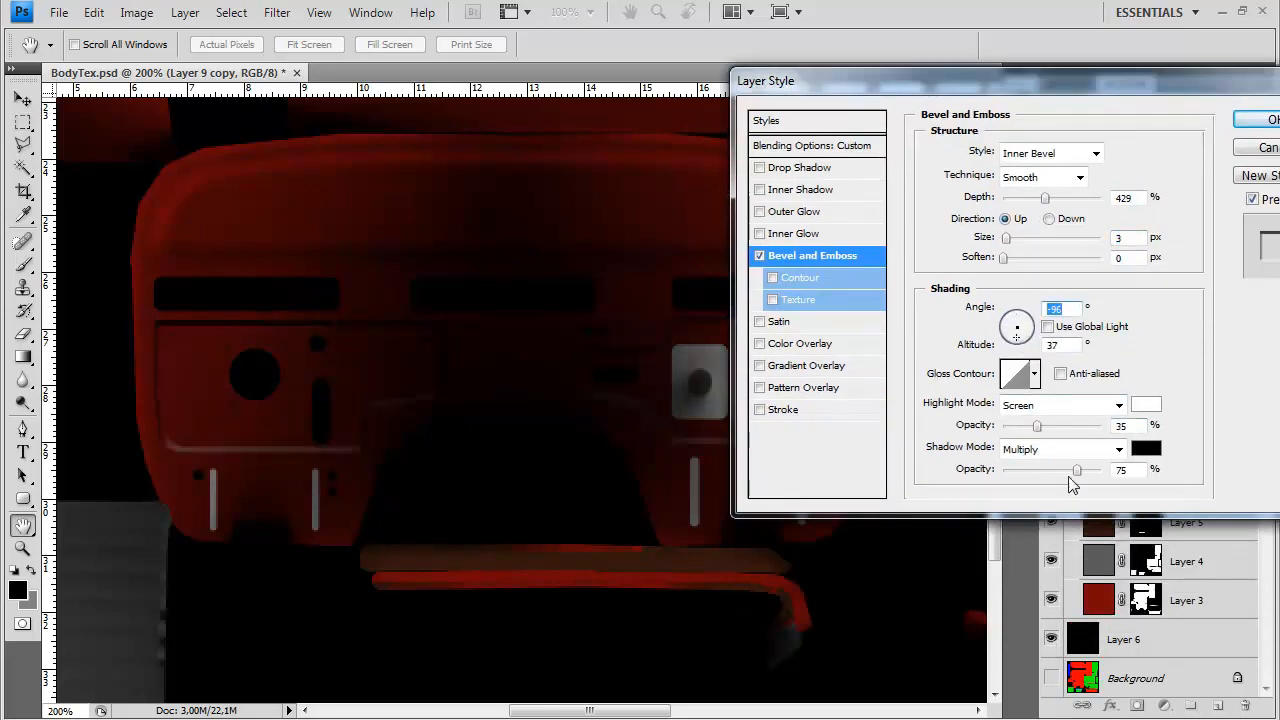
pyautogui.moveTo(1034, 470); pyautogui.dragTo(1030, 470)
pyautogui.moveTo(1037, 426); pyautogui.dragTo(1022, 427)
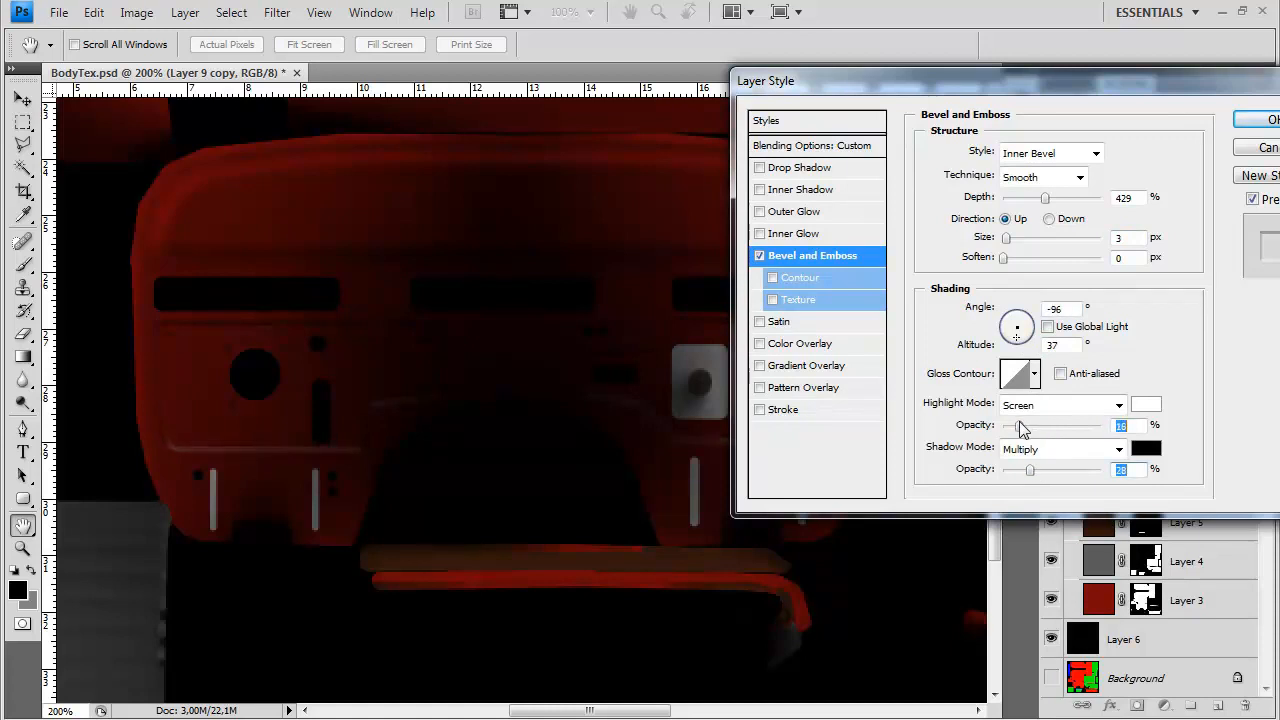
# Adjust the bevel's light to an angle of -90° and altitude of 42°, and apply the layer style
pyautogui.moveTo(982, 88); pyautogui.dragTo(820, 267)
pyautogui.moveTo(899, 268); pyautogui.dragTo(714, 442)
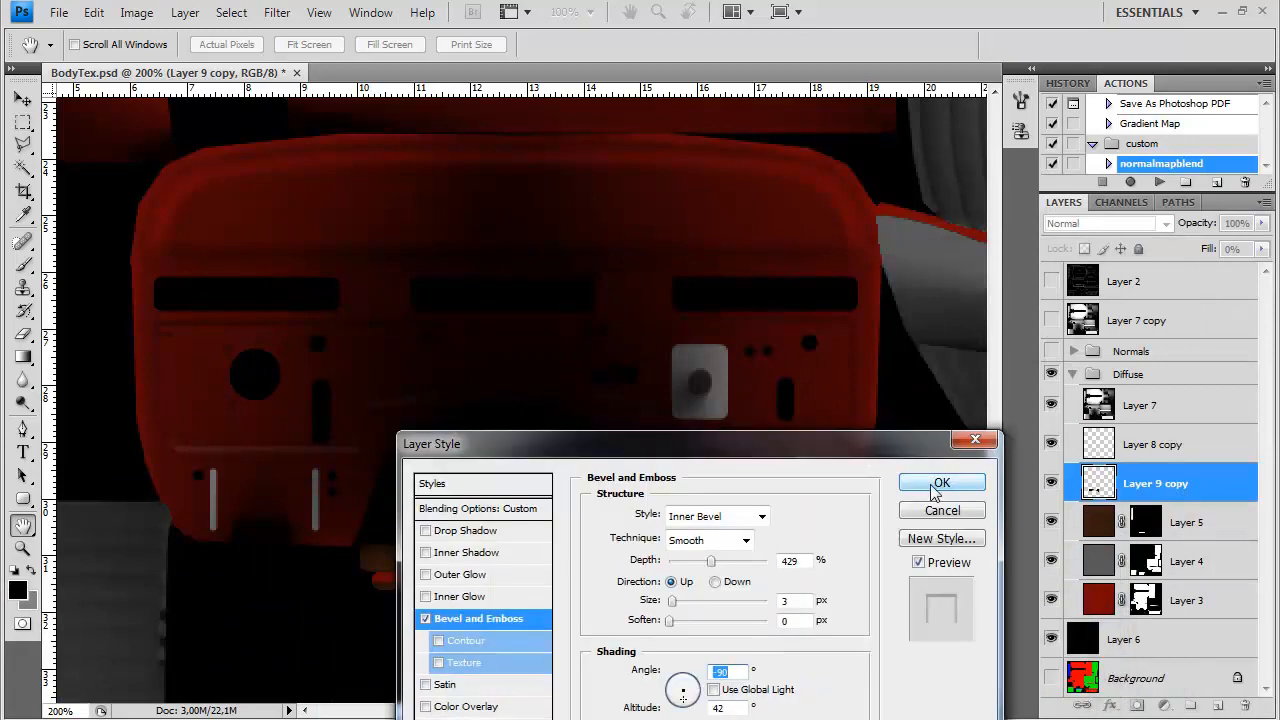
pyautogui.press('Return')
# Select the grey plate and the four vertical strips on Layer 8 copy and copy them to a new layer
pyautogui.moveTo(859, 509); pyautogui.dragTo(797, 483)
pyautogui.click(1120, 450)
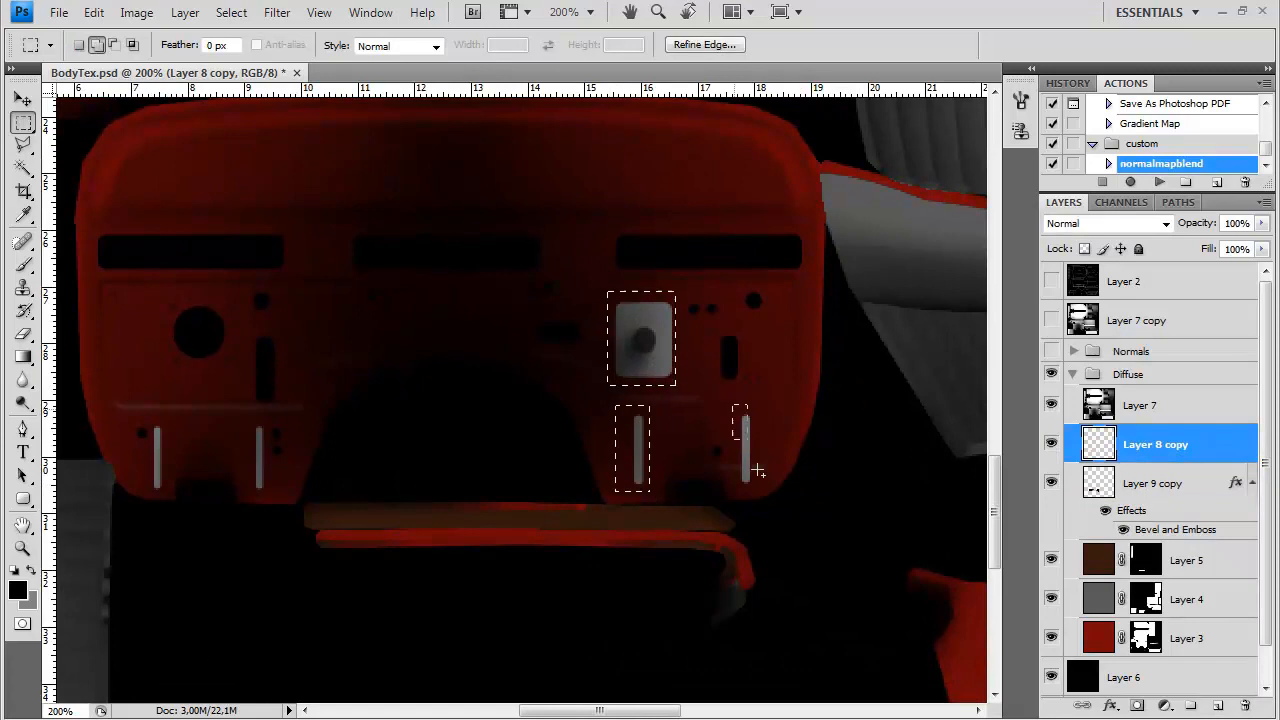
pyautogui.moveTo(148, 417); pyautogui.dragTo(170, 490)
pyautogui.hotkey('ctrl', 'j')
# Delete the plate and the four vertical strips from Layer 8 copy, then deselect
pyautogui.keyDown('ctrl'); pyautogui.click(1100, 446); pyautogui.keyUp('ctrl')
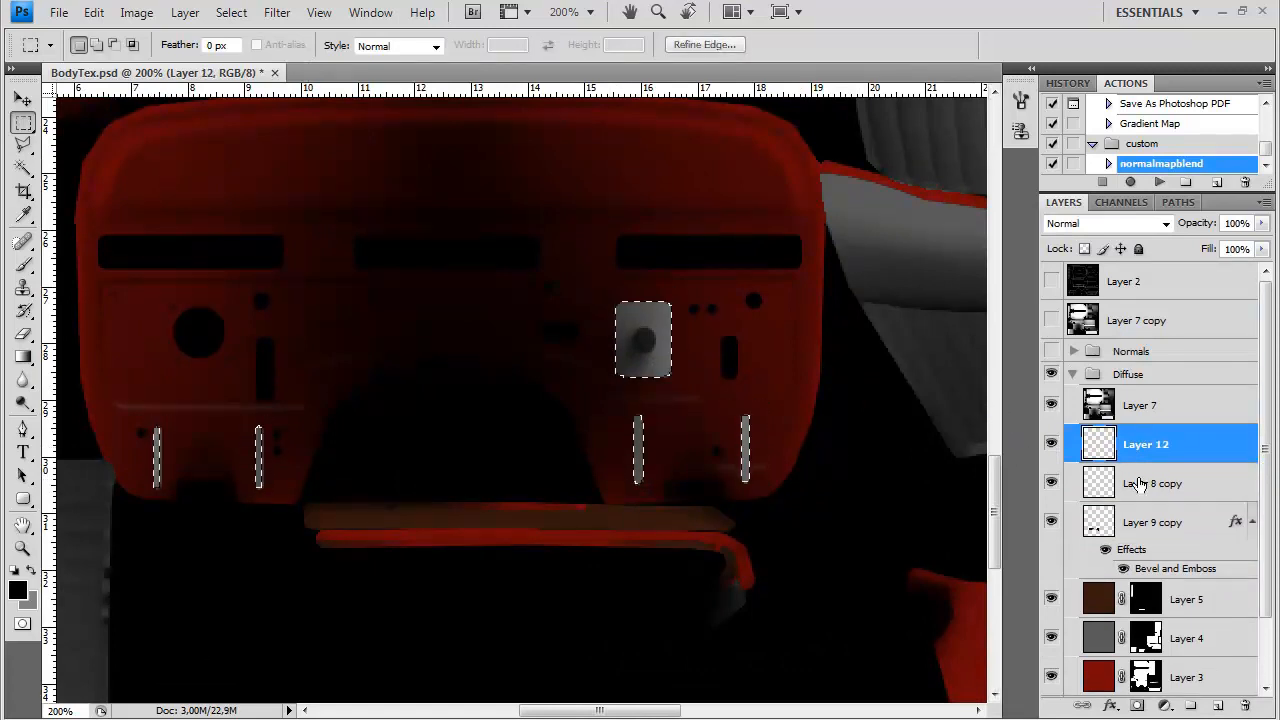
pyautogui.click(1150, 483)
pyautogui.hotkey('ctrl', 'd')
pyautogui.moveTo(609, 299); pyautogui.dragTo(680, 494)
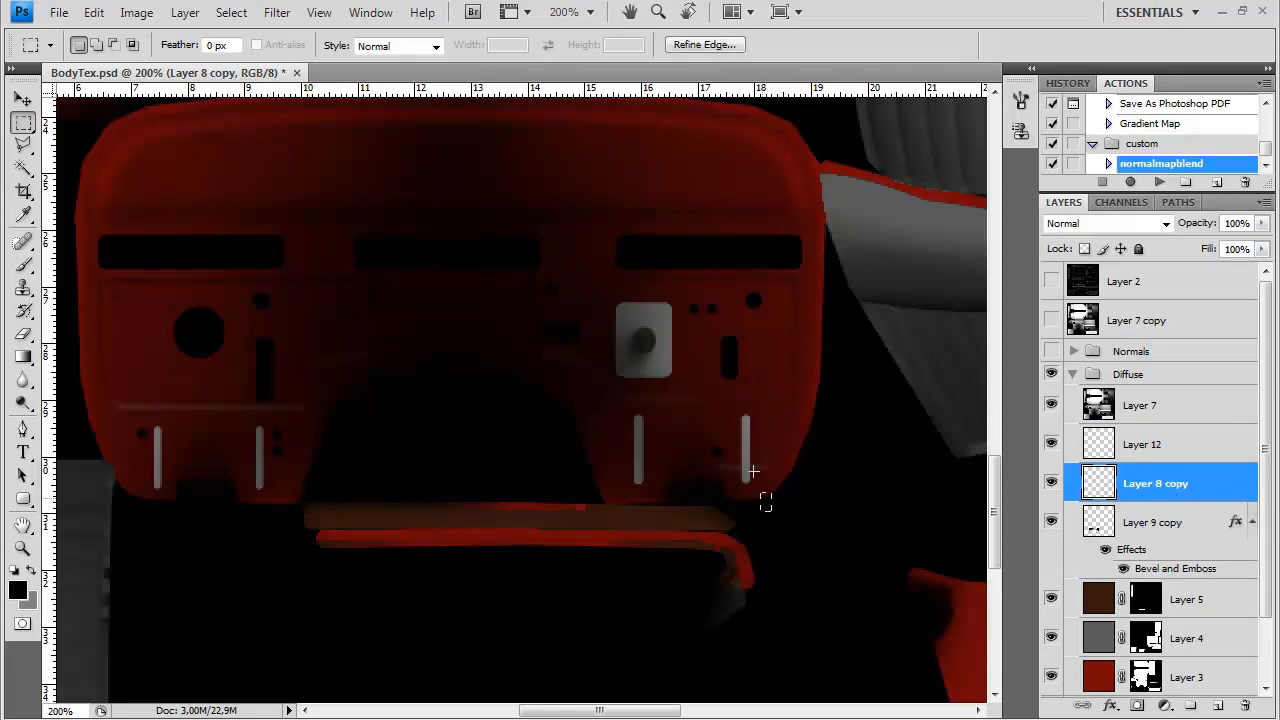
pyautogui.moveTo(267, 438); pyautogui.dragTo(270, 424)
pyautogui.press('Delete')
pyautogui.hotkey('ctrl', 'd')
# Add a Stroke effect to Layer 8 copy with the grey color 939393
pyautogui.doubleClick(1202, 482)
pyautogui.moveTo(681, 445); pyautogui.dragTo(893, 289)
pyautogui.click(664, 623)
pyautogui.click(856, 497)
pyautogui.click(413, 339)
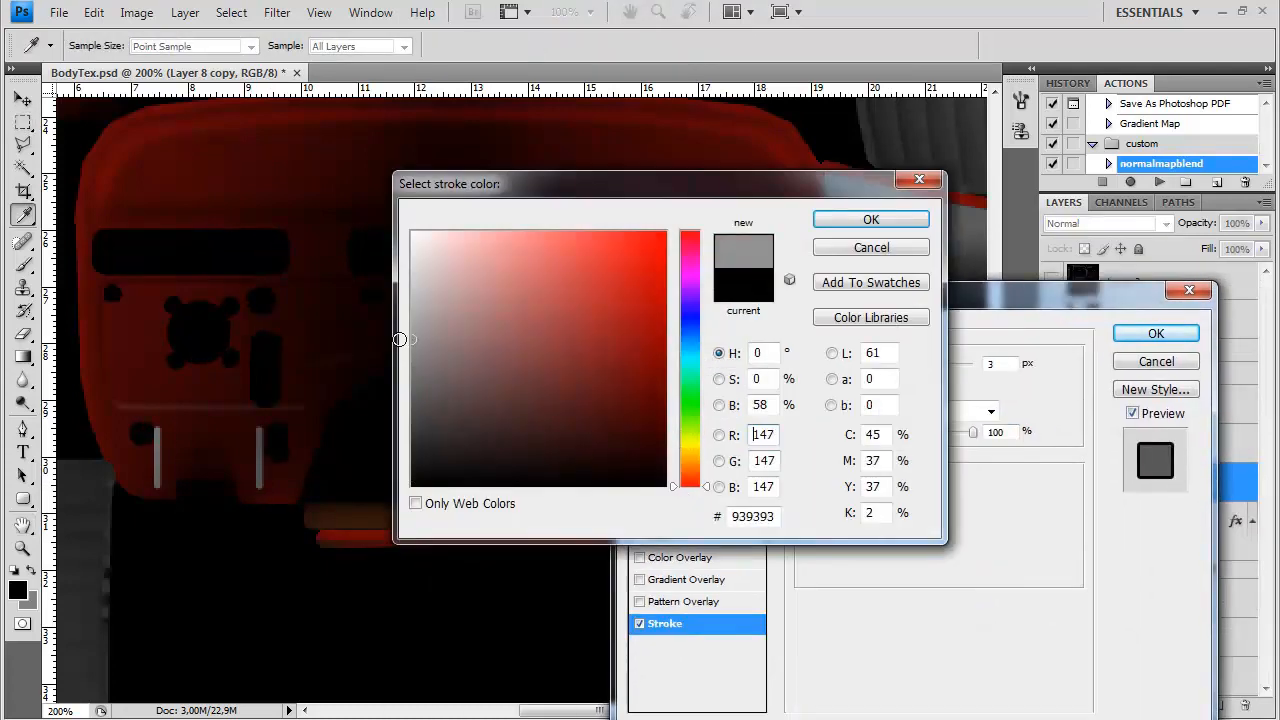
pyautogui.click(885, 223)
# Set the stroke's size to 2 px and apply the layer style to Layer 8 copy
pyautogui.write('2')
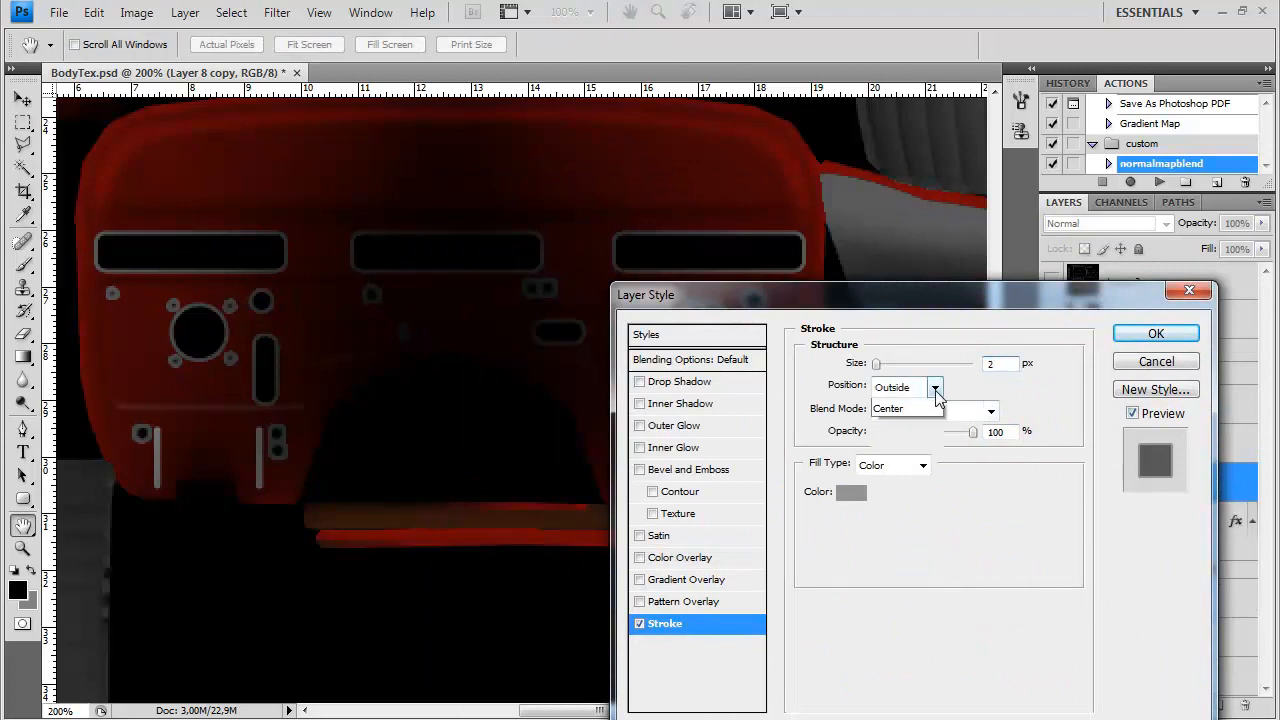
pyautogui.click(935, 389)
pyautogui.click(1034, 383)
pyautogui.moveTo(940, 304); pyautogui.dragTo(887, 271)
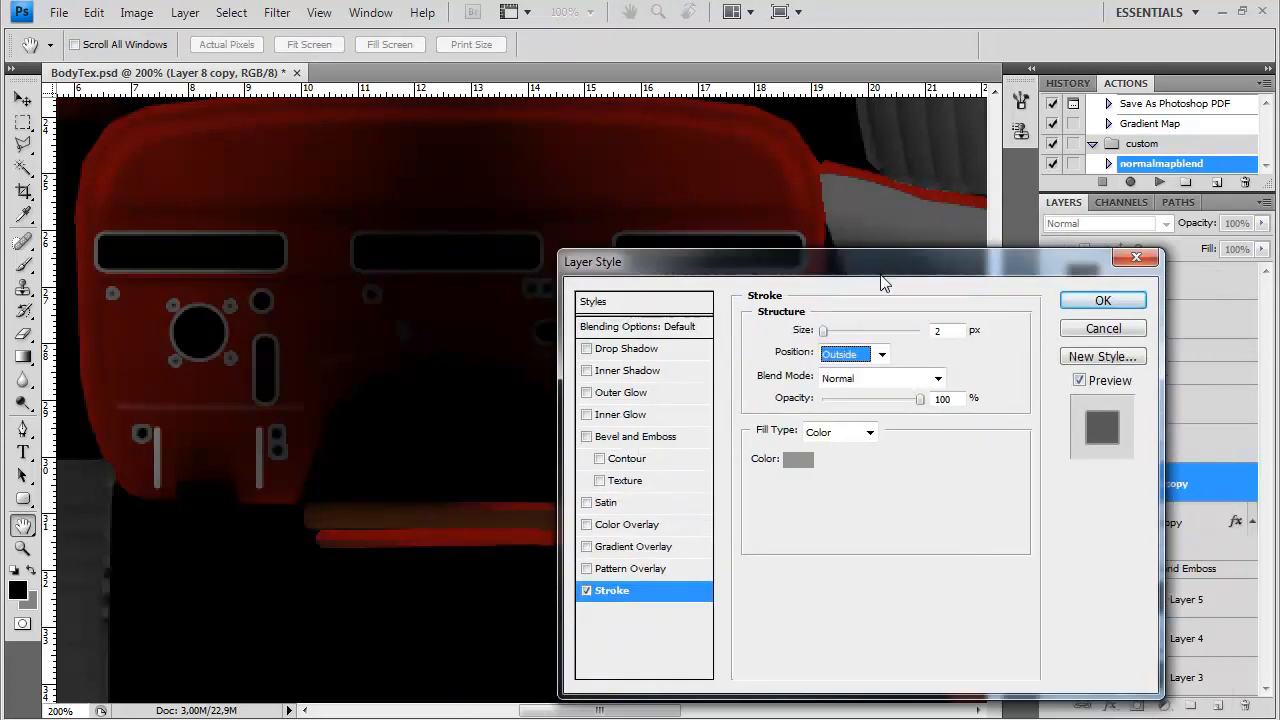
pyautogui.click(868, 432)
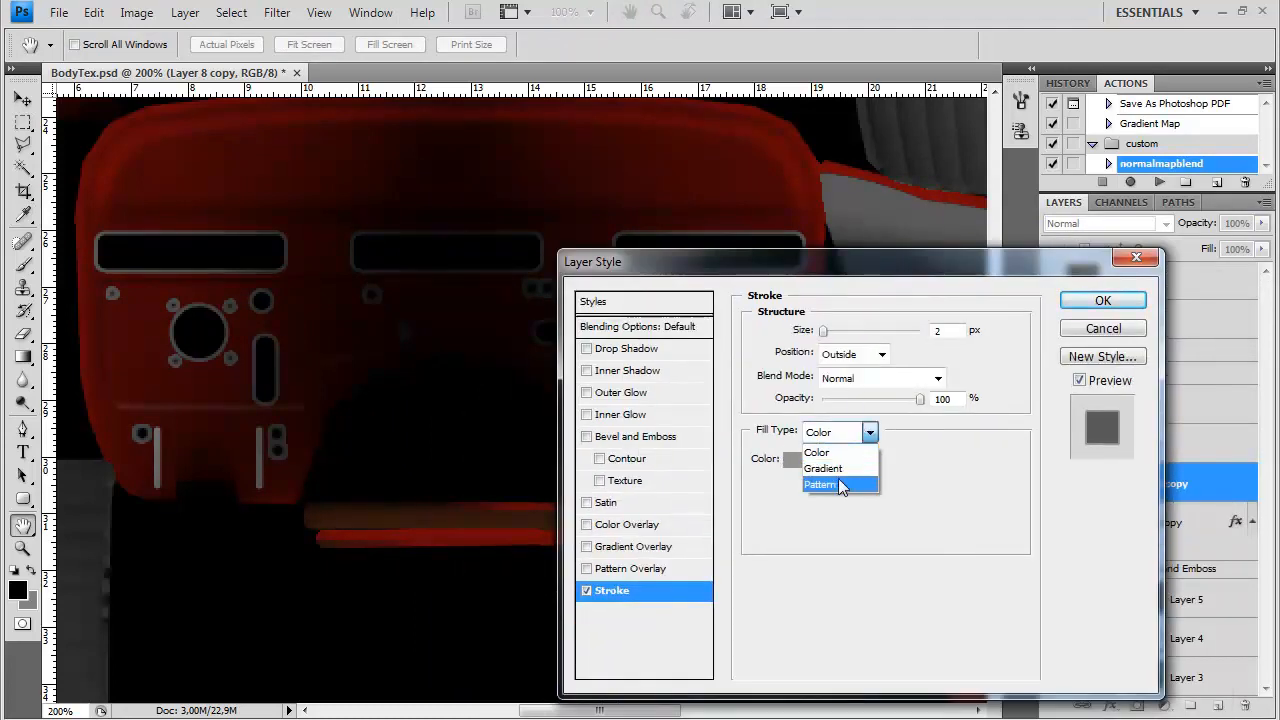
pyautogui.click(971, 440)
pyautogui.moveTo(910, 275); pyautogui.dragTo(799, 465)
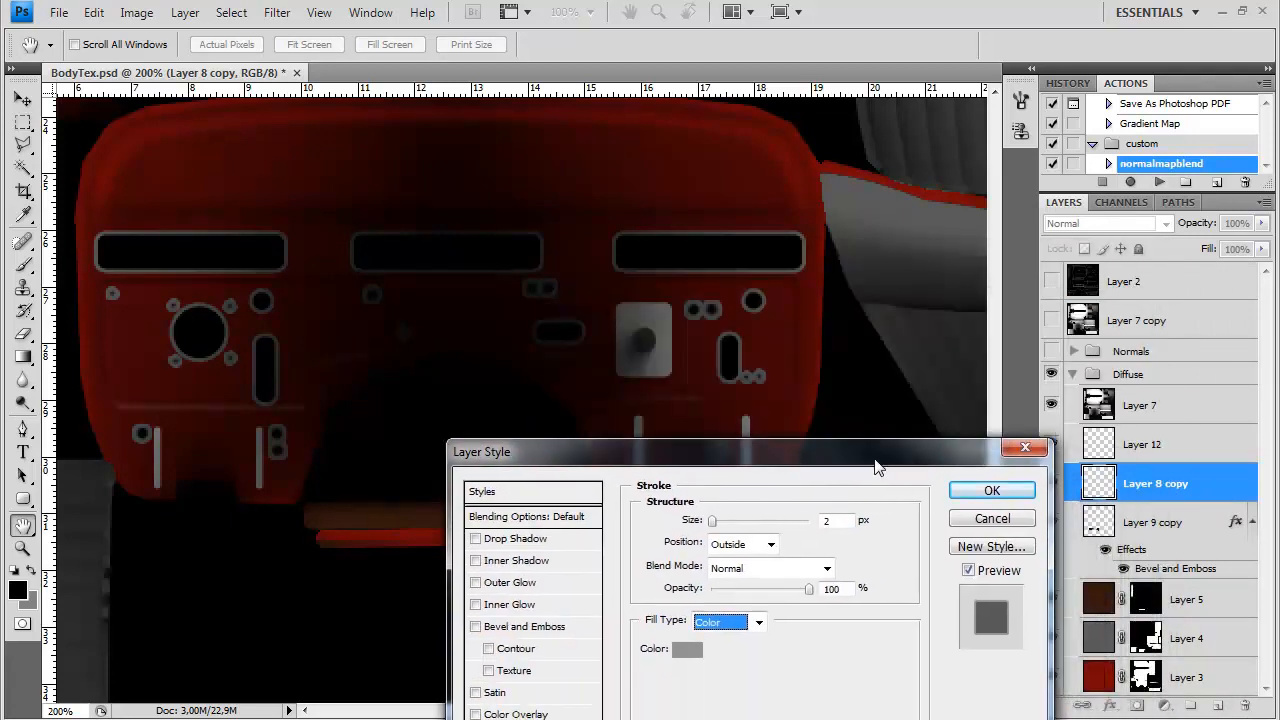
pyautogui.click(984, 490)
pyautogui.hotkey('ctrl', '-')
pyautogui.hotkey('ctrl', '-')
pyautogui.hotkey('ctrl', '+')
pyautogui.hotkey('ctrl', '+')
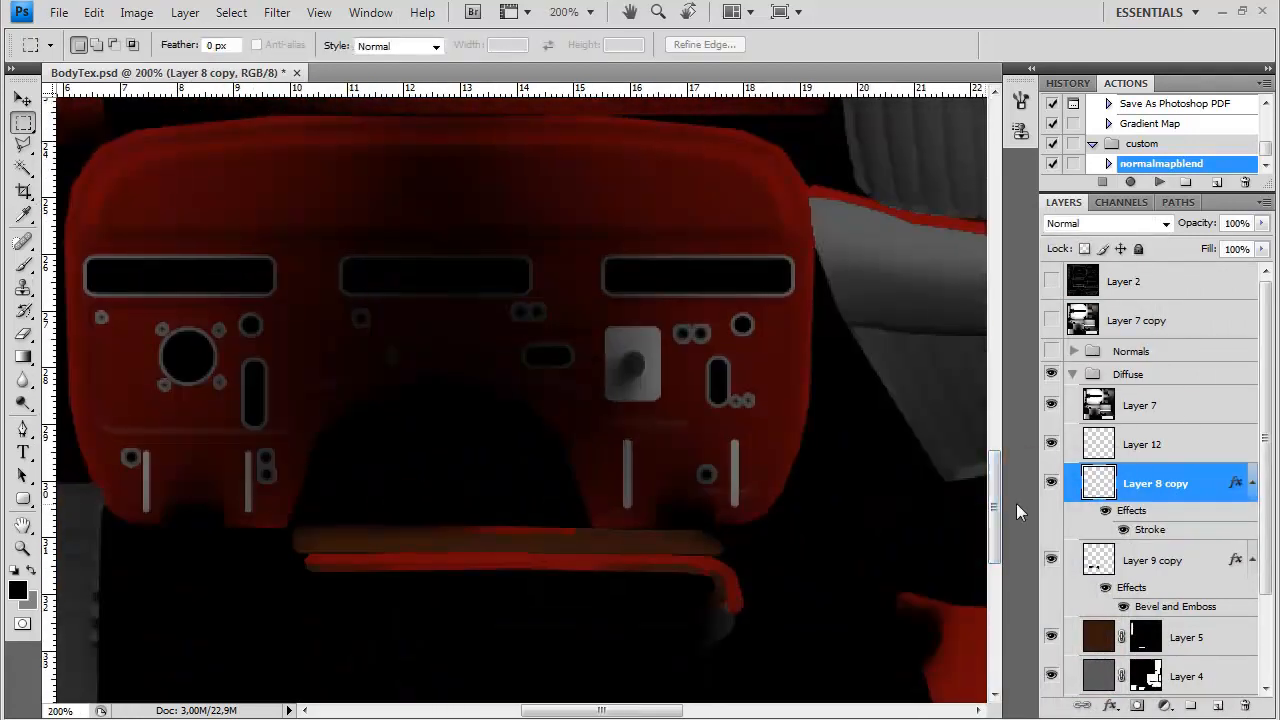
# Give Layer 12 a 0% fill and an inner bevel with 592% depth, global light off, angle 95° and altitude 32°
pyautogui.click(1137, 452)
pyautogui.doubleClick(1219, 447)
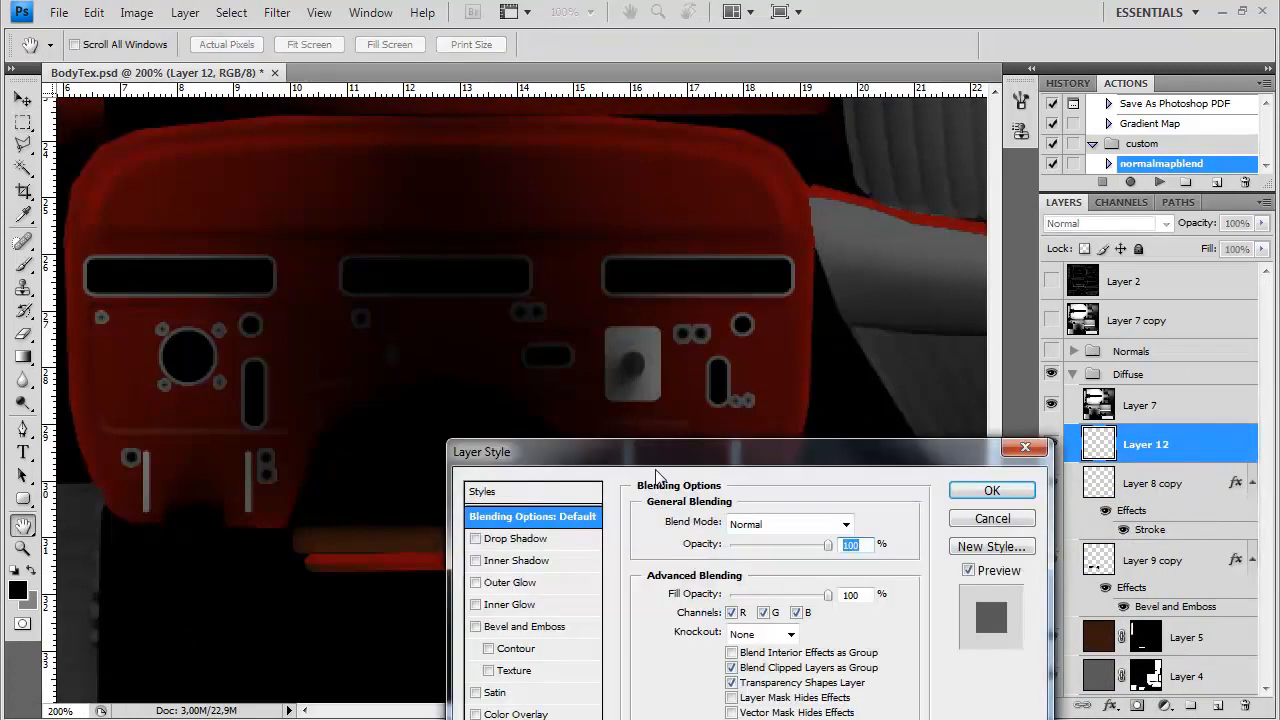
pyautogui.click(553, 489)
pyautogui.moveTo(745, 318); pyautogui.dragTo(903, 280)
pyautogui.click(946, 522)
pyautogui.click(915, 511)
pyautogui.moveTo(912, 393); pyautogui.dragTo(965, 397)
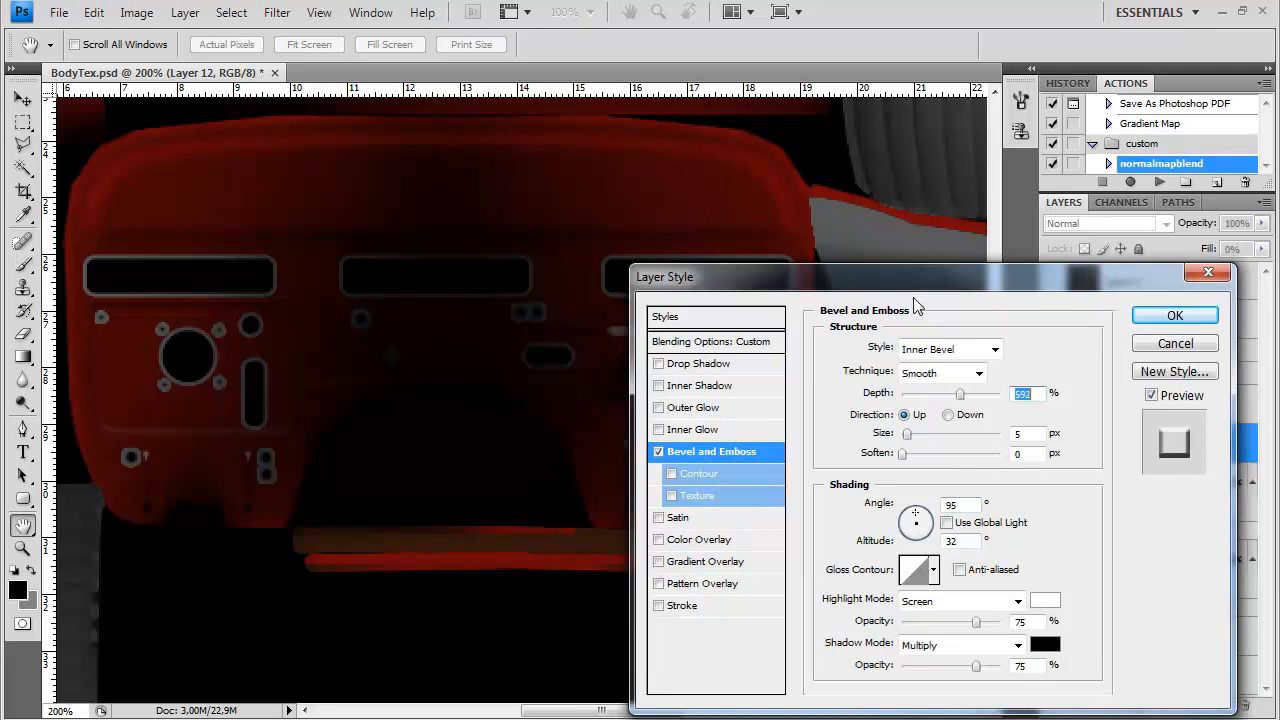
# Set Layer 12's bevel size to 3 px, highlight opacity to 26% and shadow opacity to 30%, and apply the layer style
pyautogui.moveTo(922, 280); pyautogui.dragTo(1067, 276)
pyautogui.moveTo(1053, 432); pyautogui.dragTo(1050, 433)
pyautogui.moveTo(1121, 617); pyautogui.dragTo(1071, 618)
pyautogui.moveTo(1120, 661); pyautogui.dragTo(1073, 664)
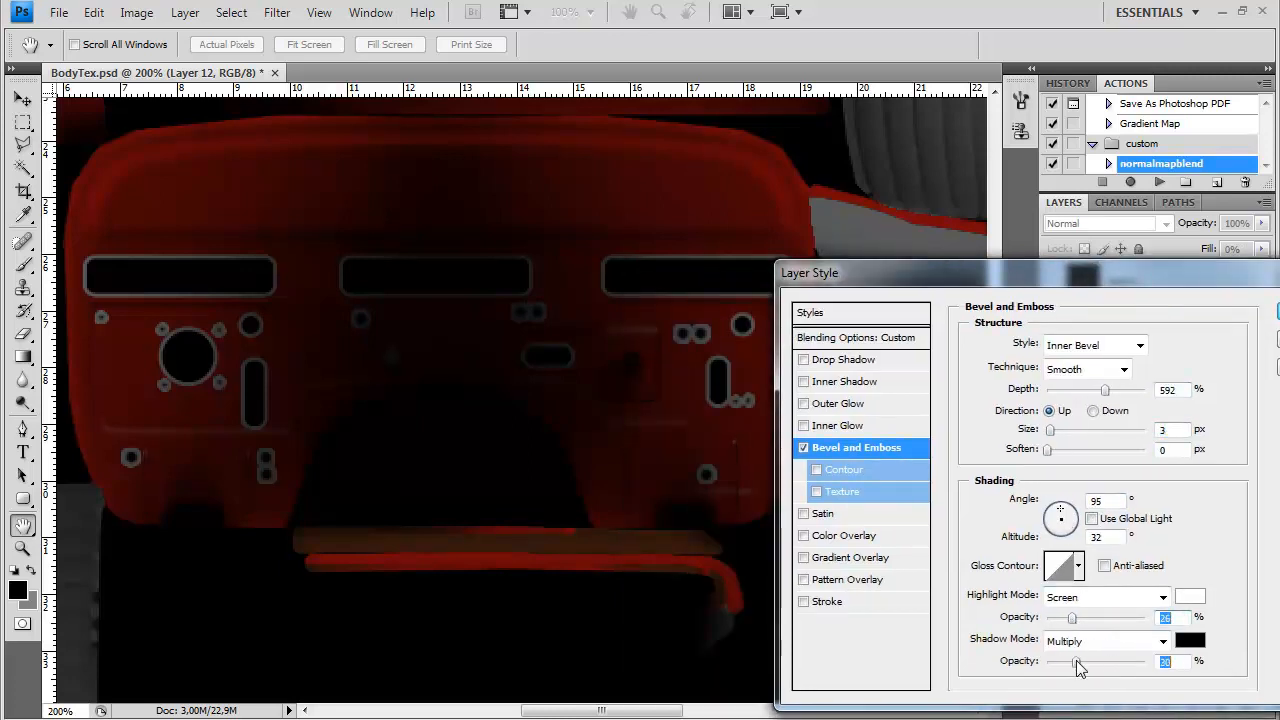
pyautogui.moveTo(990, 272); pyautogui.dragTo(695, 250)
pyautogui.click(1031, 302)
pyautogui.hotkey('ctrl', '-')
pyautogui.hotkey('ctrl', '-')
pyautogui.hotkey('ctrl', '+')
pyautogui.hotkey('ctrl', '+')
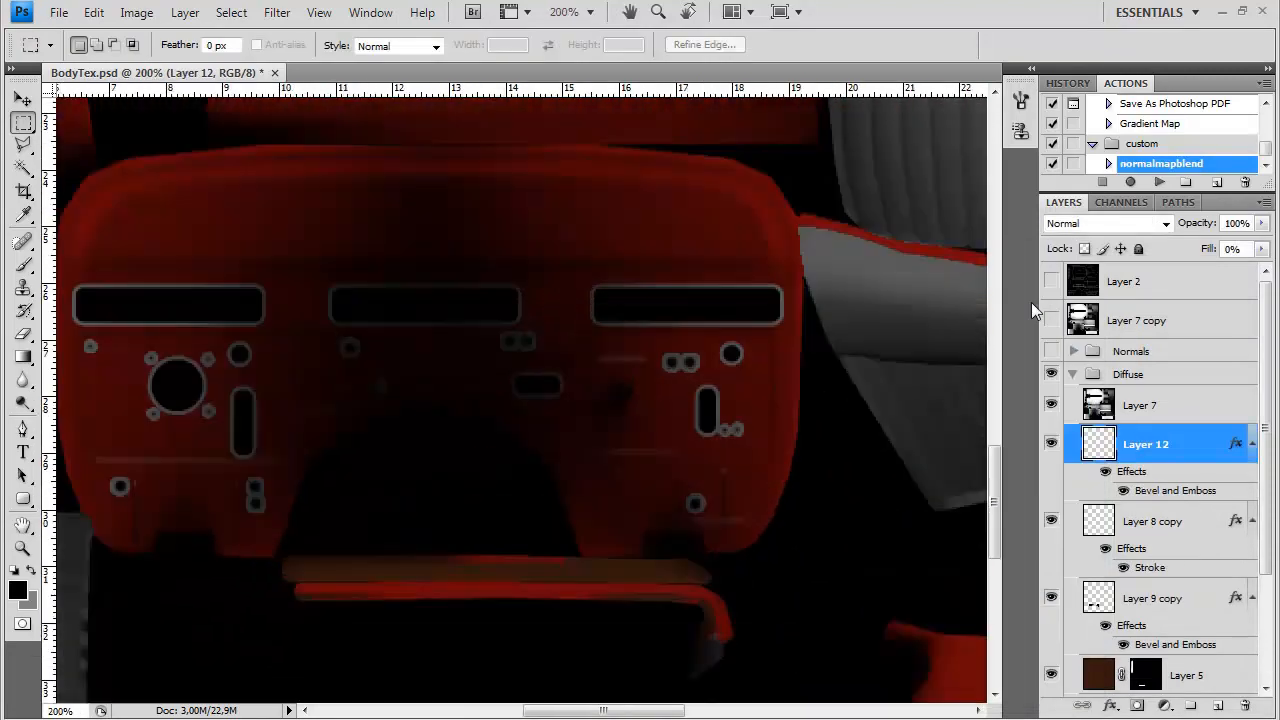
# Save the diffuse view as a flat image over the existing texture file, accepting the replacement and the format options
pyautogui.hotkey('ctrl', 'shift', 's')
pyautogui.click(702, 469)
pyautogui.click(570, 716)
pyautogui.doubleClick(583, 187)
pyautogui.click(656, 312)
pyautogui.press('Return')
# Switch to 3ds Max and examine the textured firewall of the car body from several angles and distances
pyautogui.hotkey('alt', 'Tab')
pyautogui.moveTo(483, 477); pyautogui.dragTo(503, 374)
pyautogui.scroll(-3, 569, 411)
pyautogui.scroll(5, 508, 451)
pyautogui.scroll(-4, 566, 451)
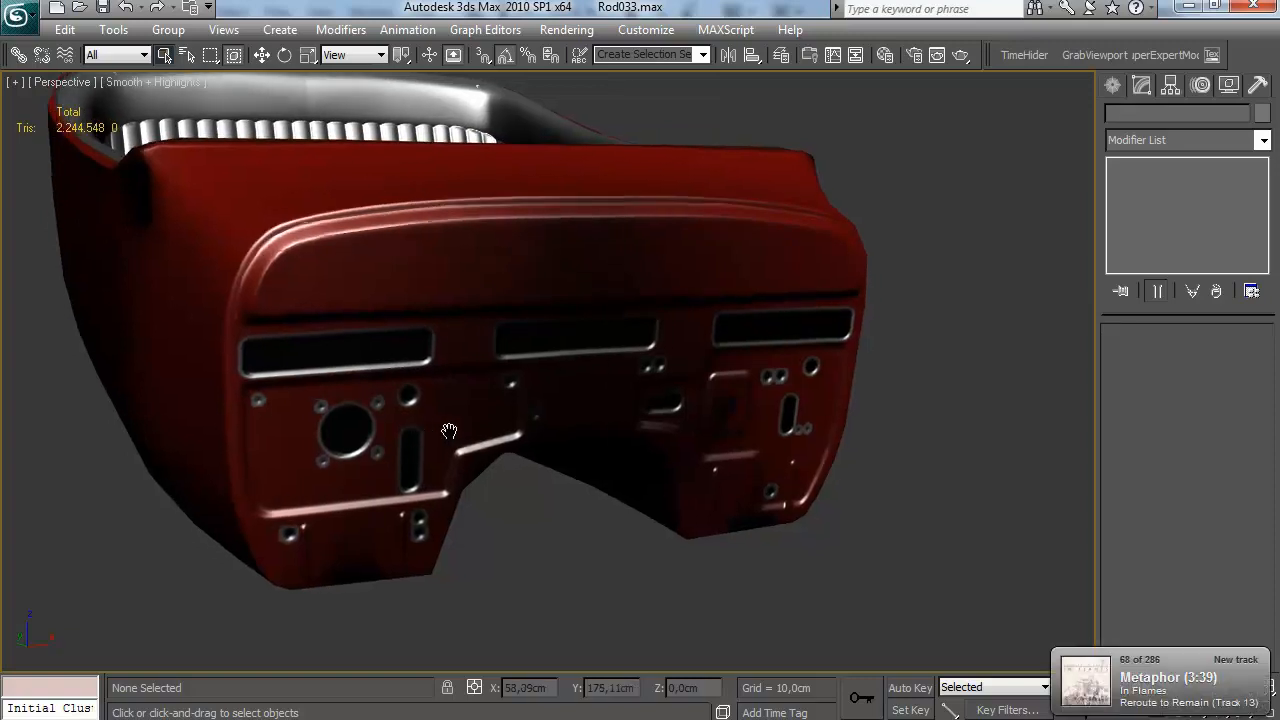
pyautogui.scroll(-6, 384, 361)
pyautogui.moveTo(384, 361); pyautogui.dragTo(315, 438)
pyautogui.scroll(6, 426, 400)
pyautogui.scroll(-6, 546, 426)
pyautogui.moveTo(546, 426); pyautogui.dragTo(643, 503)
pyautogui.scroll(5, 549, 423)
pyautogui.scroll(4, 489, 454)
pyautogui.scroll(-5, 509, 467)
pyautogui.scroll(5, 677, 537)
pyautogui.scroll(-5, 549, 446)
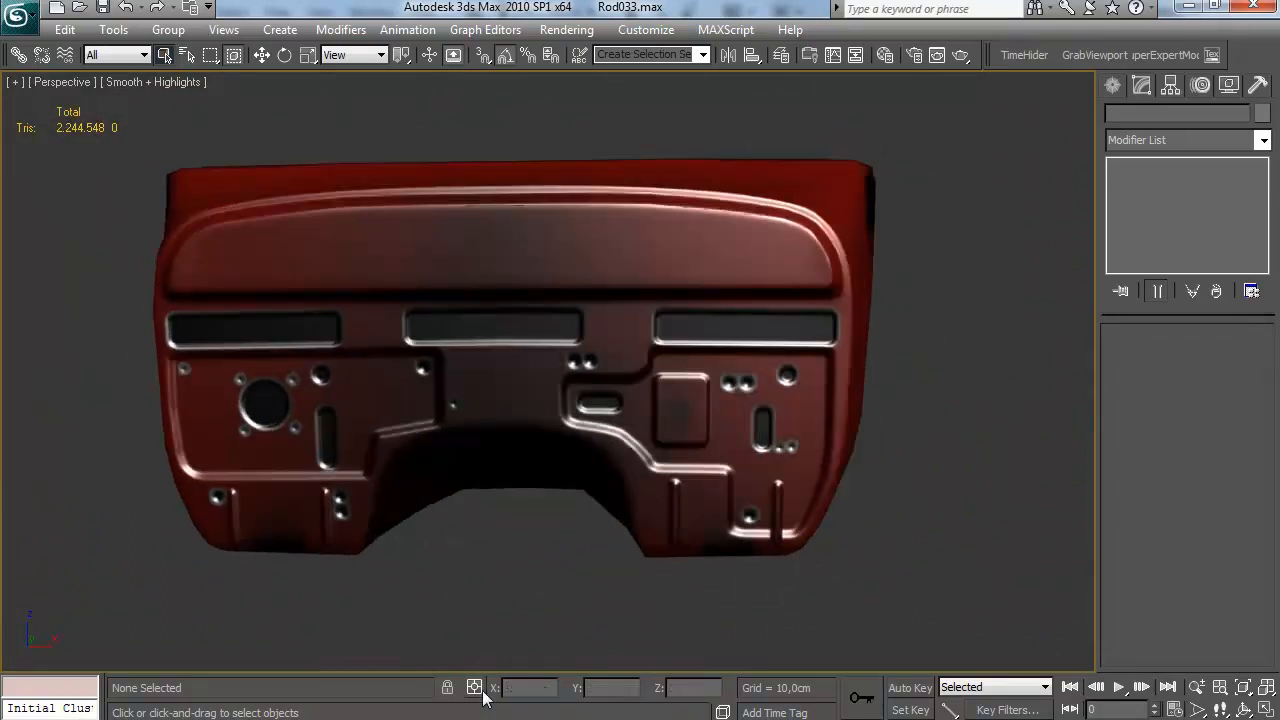
# Switch back to Photoshop, then expand the Normals group and make it visible
pyautogui.moveTo(584, 718)
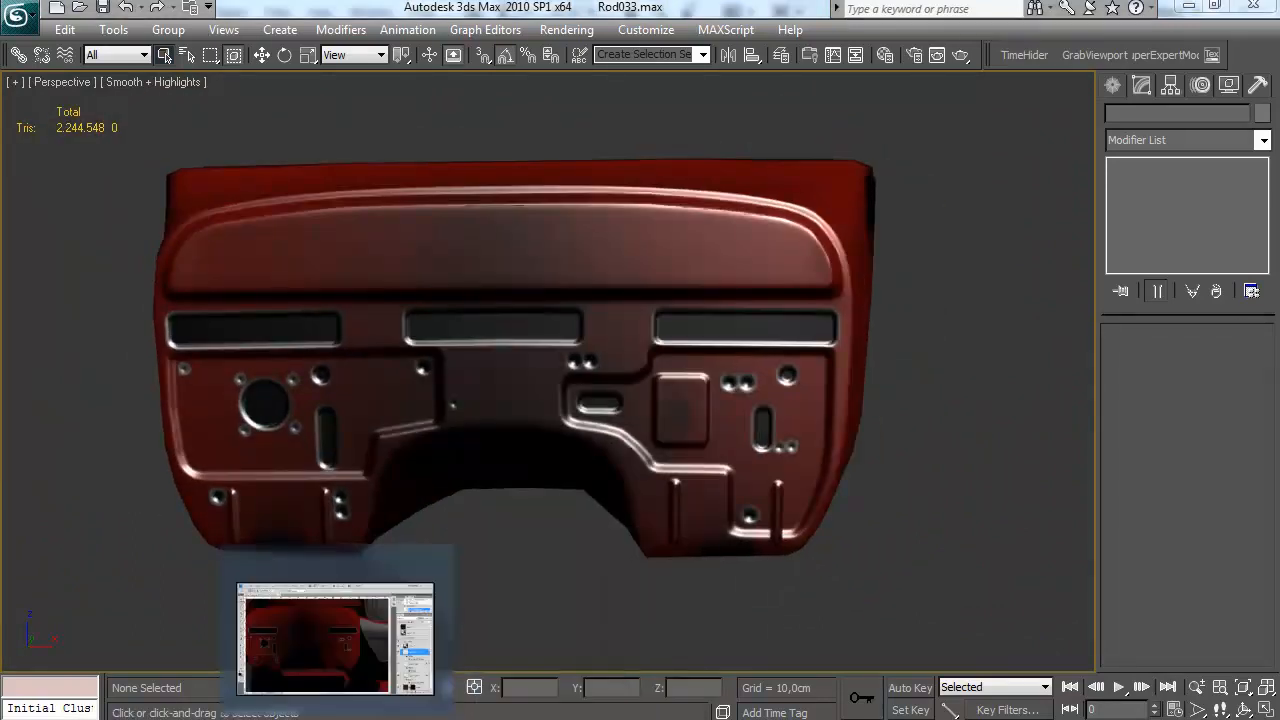
pyautogui.click(334, 717)
pyautogui.click(1073, 351)
pyautogui.click(1051, 351)
# Rename Layer 11 to smallindents and Layer 10 to bigindents in the Normals group
pyautogui.click(1145, 382)
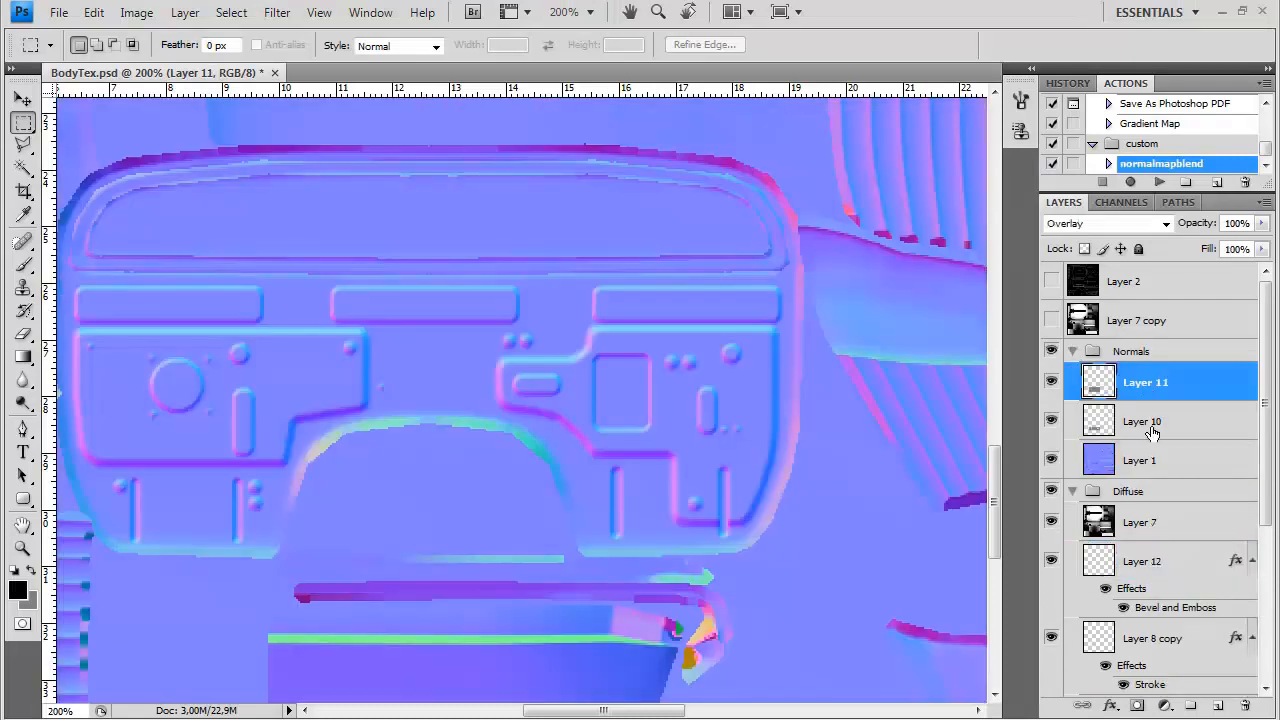
pyautogui.doubleClick(1147, 384)
pyautogui.write('bigindents')
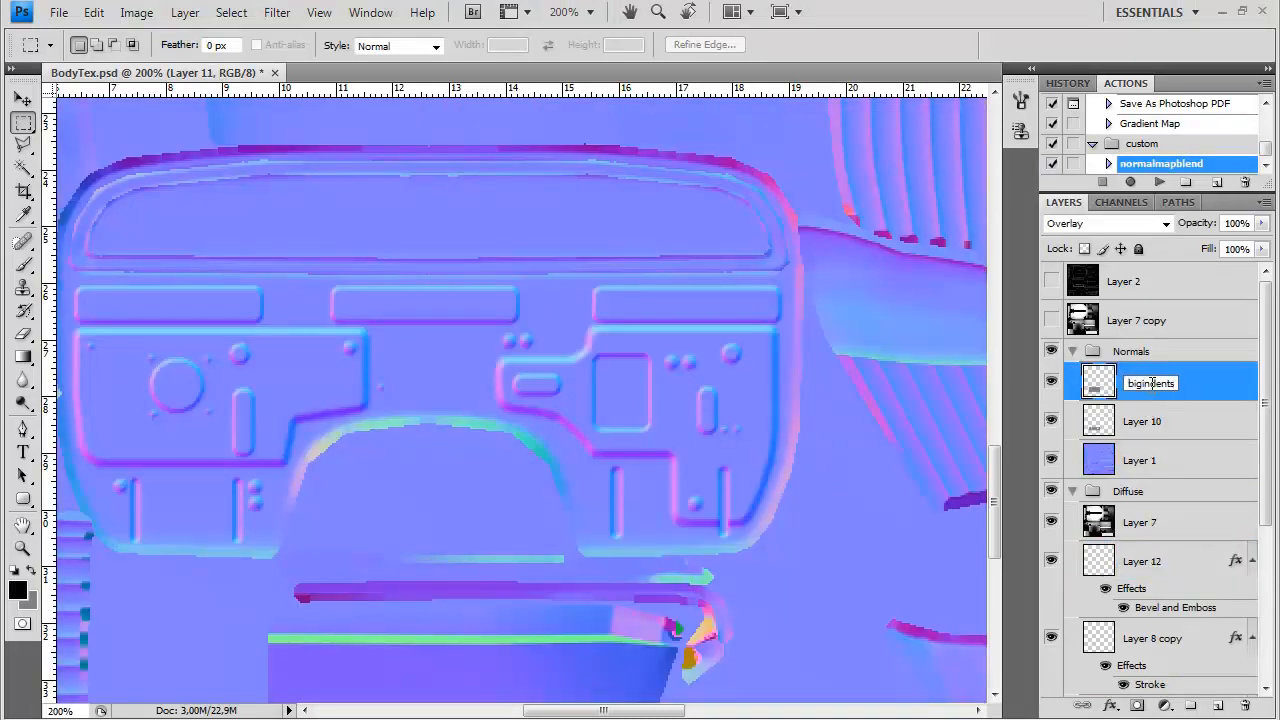
pyautogui.moveTo(1143, 384); pyautogui.dragTo(1035, 411)
pyautogui.write('small')
pyautogui.press('Return')
pyautogui.doubleClick(1147, 421)
pyautogui.write('bigindents')
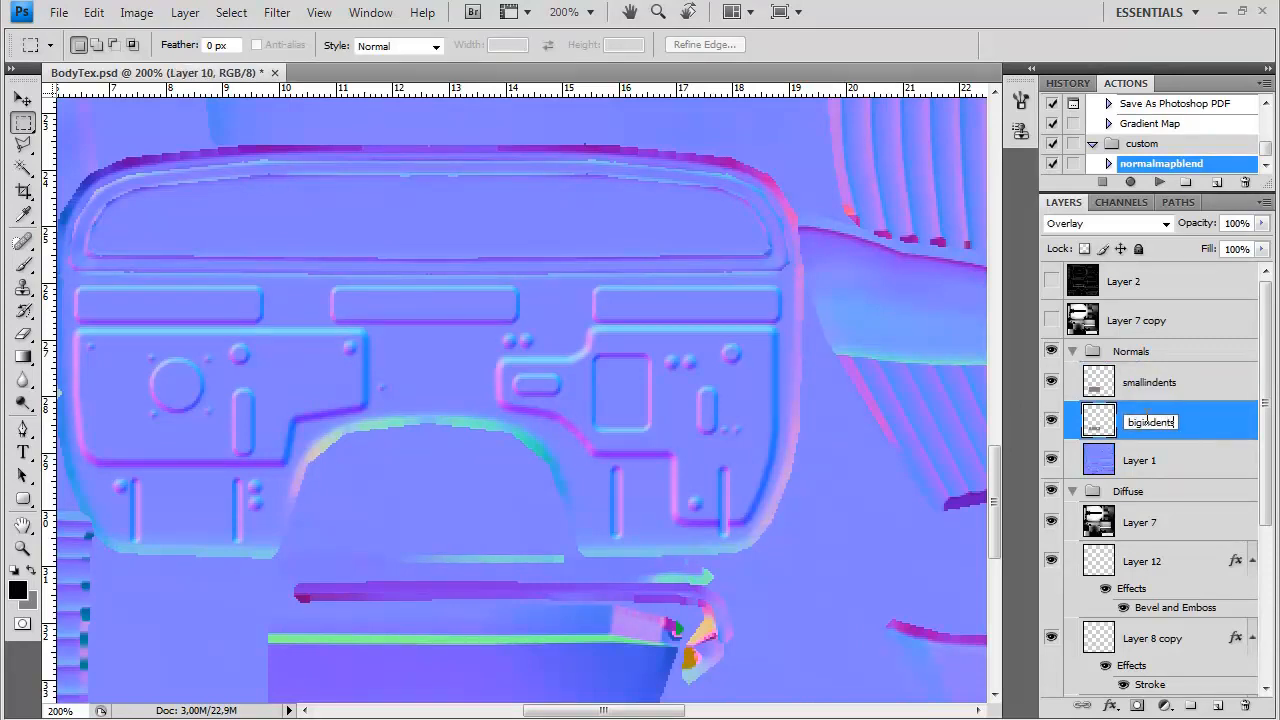
# Add a new layer above smallindents and name it bolts
pyautogui.click(1132, 380)
pyautogui.click(1216, 706)
pyautogui.doubleClick(1145, 383)
pyautogui.write('bolts')
pyautogui.press('Return')
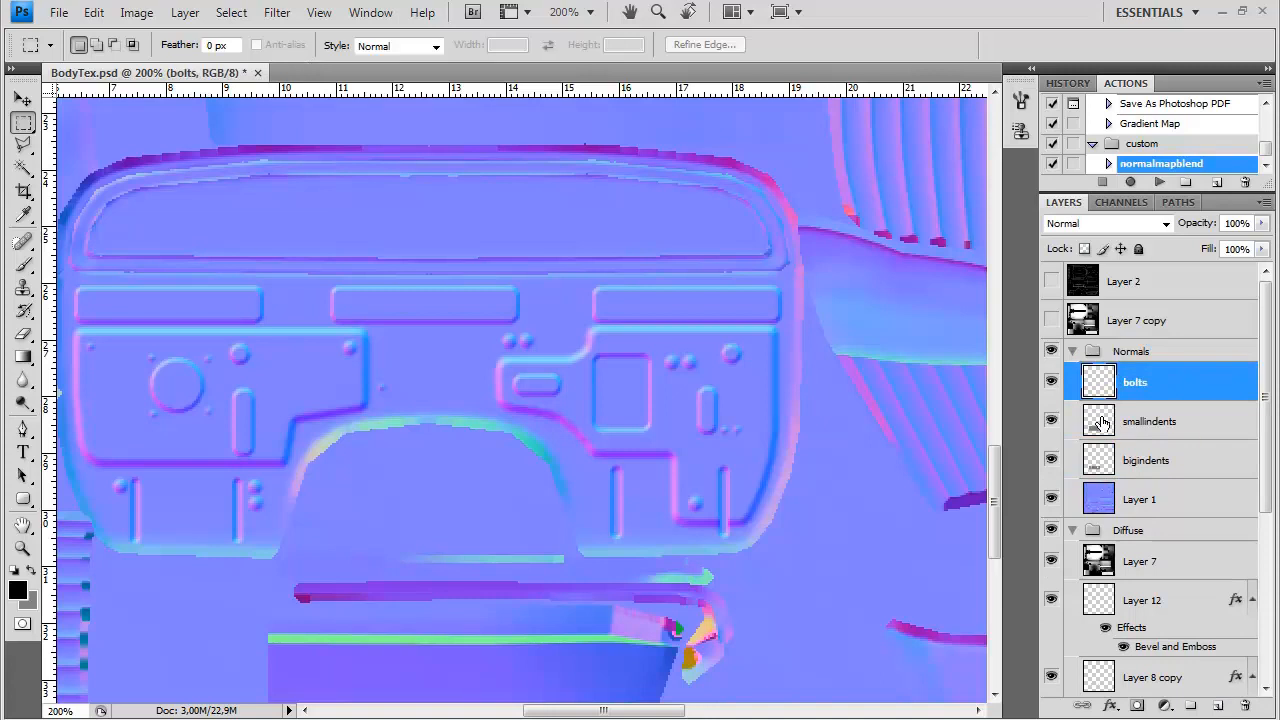
# Set up a hard white 3 px brush with 368% spacing and undo the test stroke
pyautogui.press('b')
pyautogui.press('x')
pyautogui.click(1020, 100)
pyautogui.moveTo(812, 407); pyautogui.dragTo(956, 411)
pyautogui.click(965, 93)
pyautogui.click(1020, 100)
pyautogui.hotkey('ctrl', 'z')
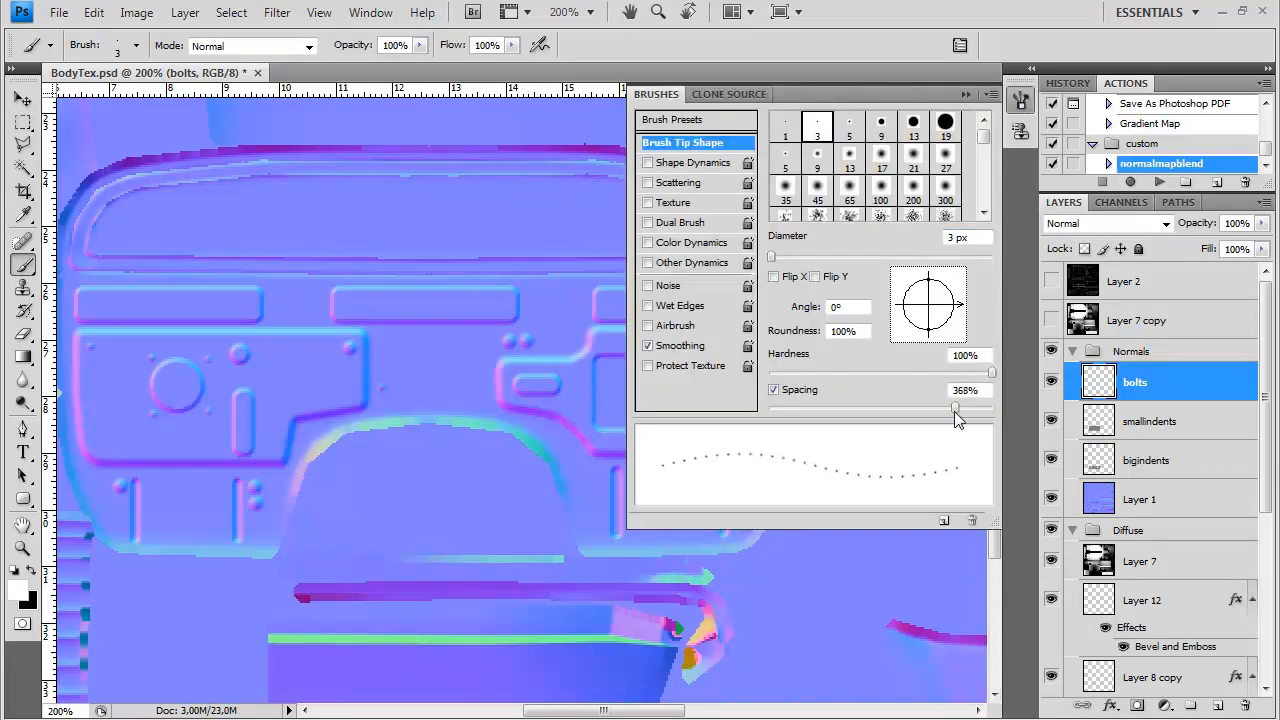
pyautogui.click(967, 94)
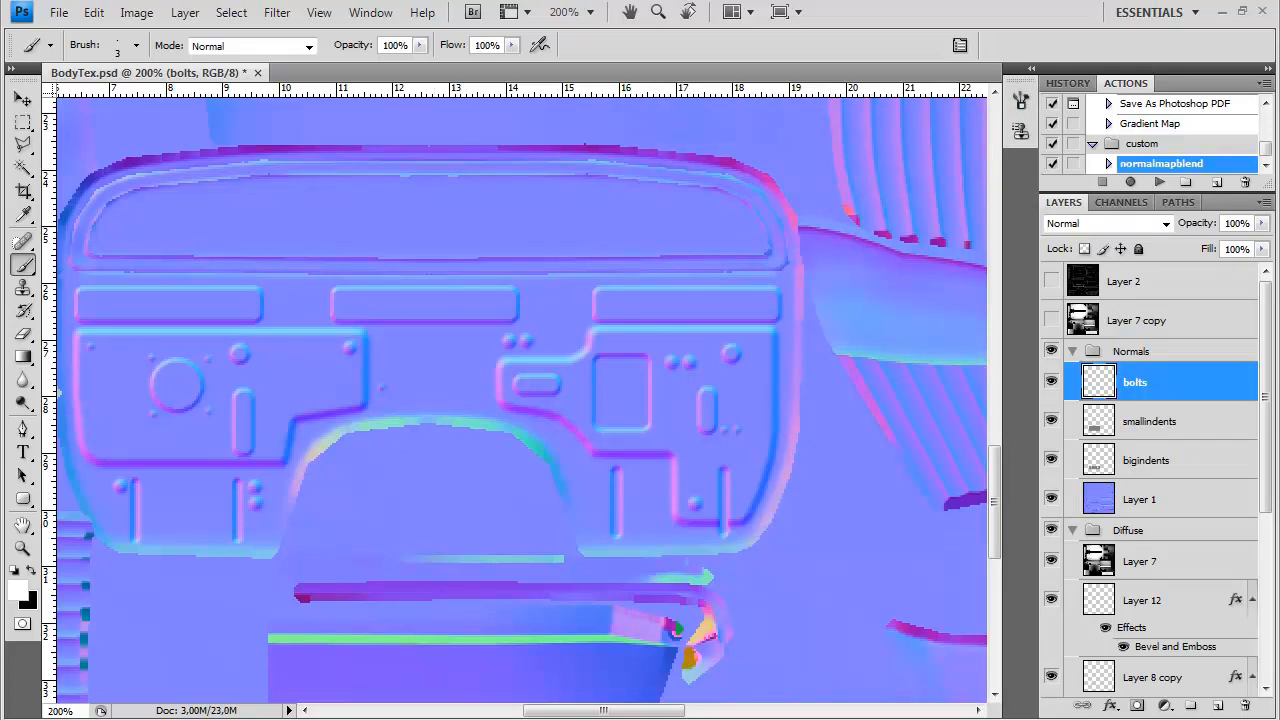
# Paint a row of white bolt dots along the arched cutout and, with wider brush spacing, another along the upper panel's lower edge
pyautogui.moveTo(646, 316); pyautogui.dragTo(754, 288)
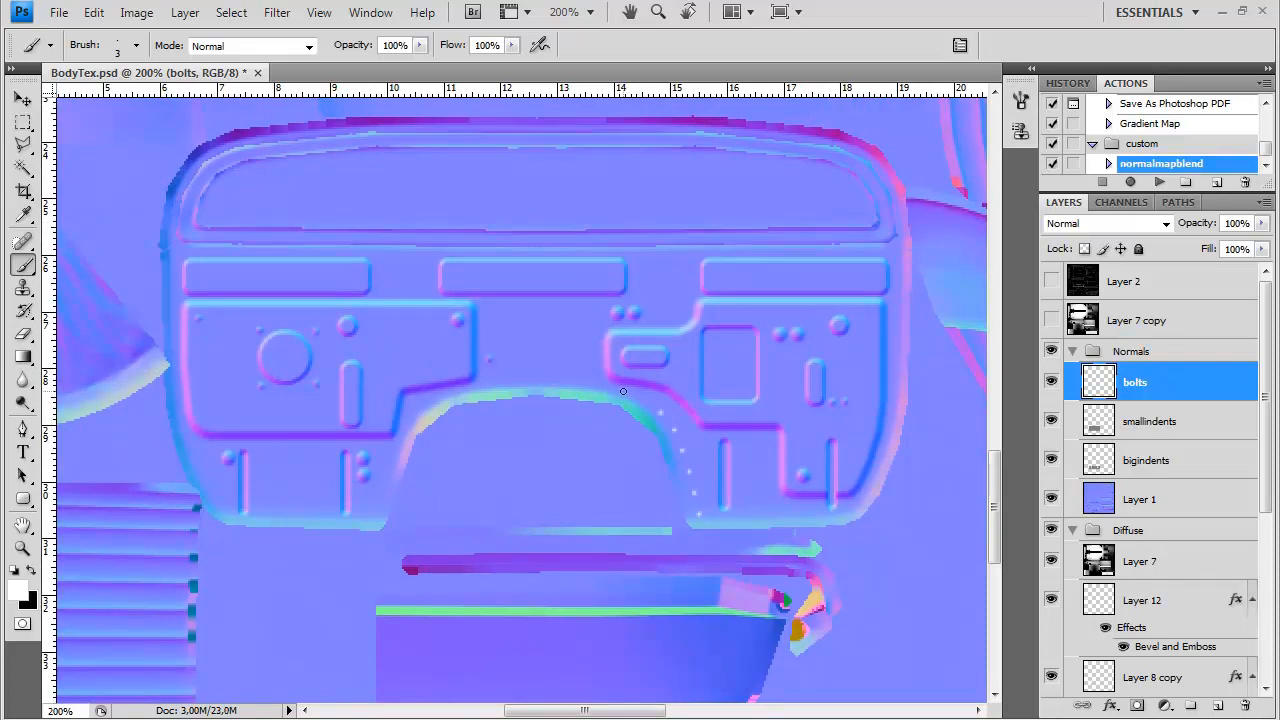
pyautogui.click(553, 380)
pyautogui.moveTo(721, 364)
pyautogui.mouseDown()
pyautogui.moveTo(680, 414)
pyautogui.moveTo(641, 419)
pyautogui.mouseUp()
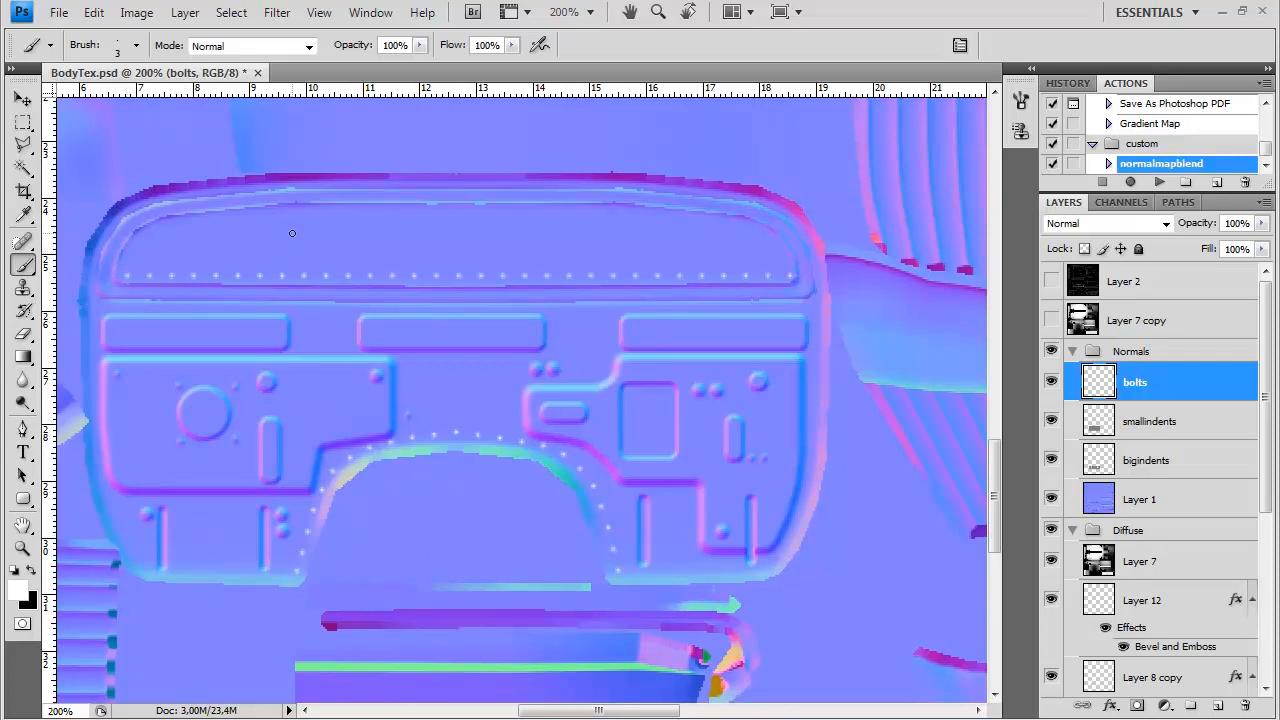
pyautogui.click(1020, 100)
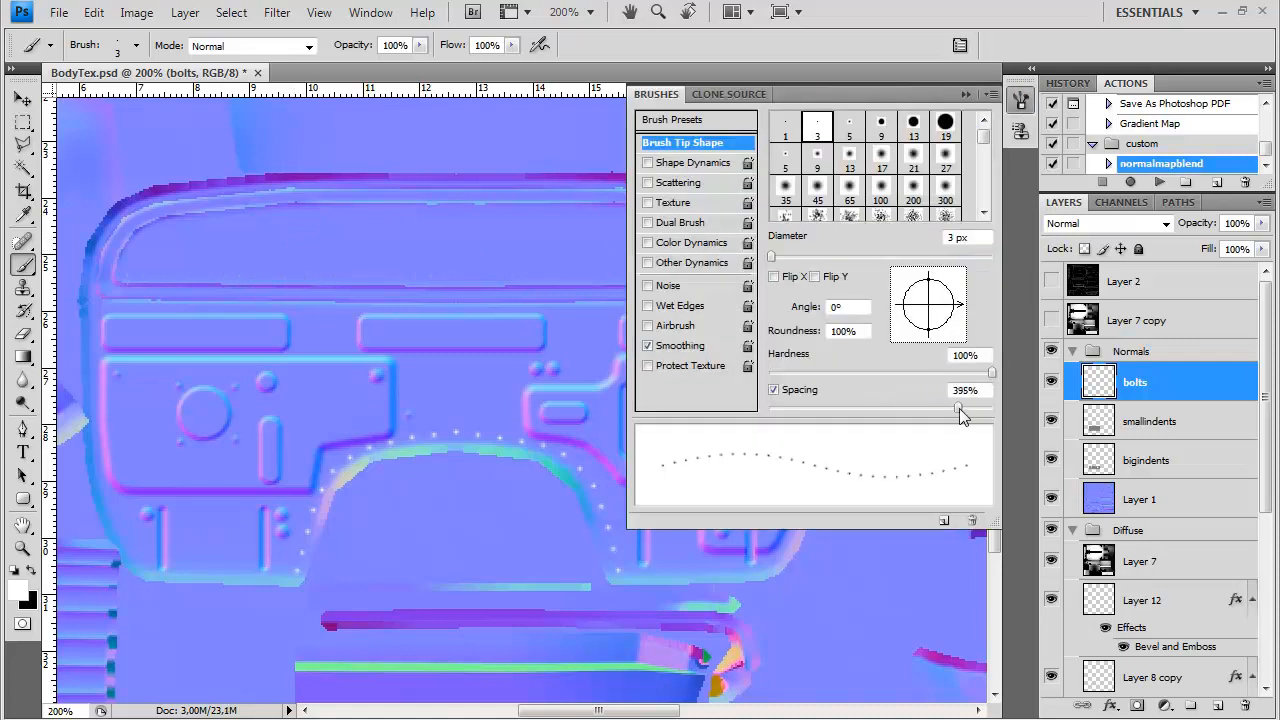
pyautogui.click(1020, 100)
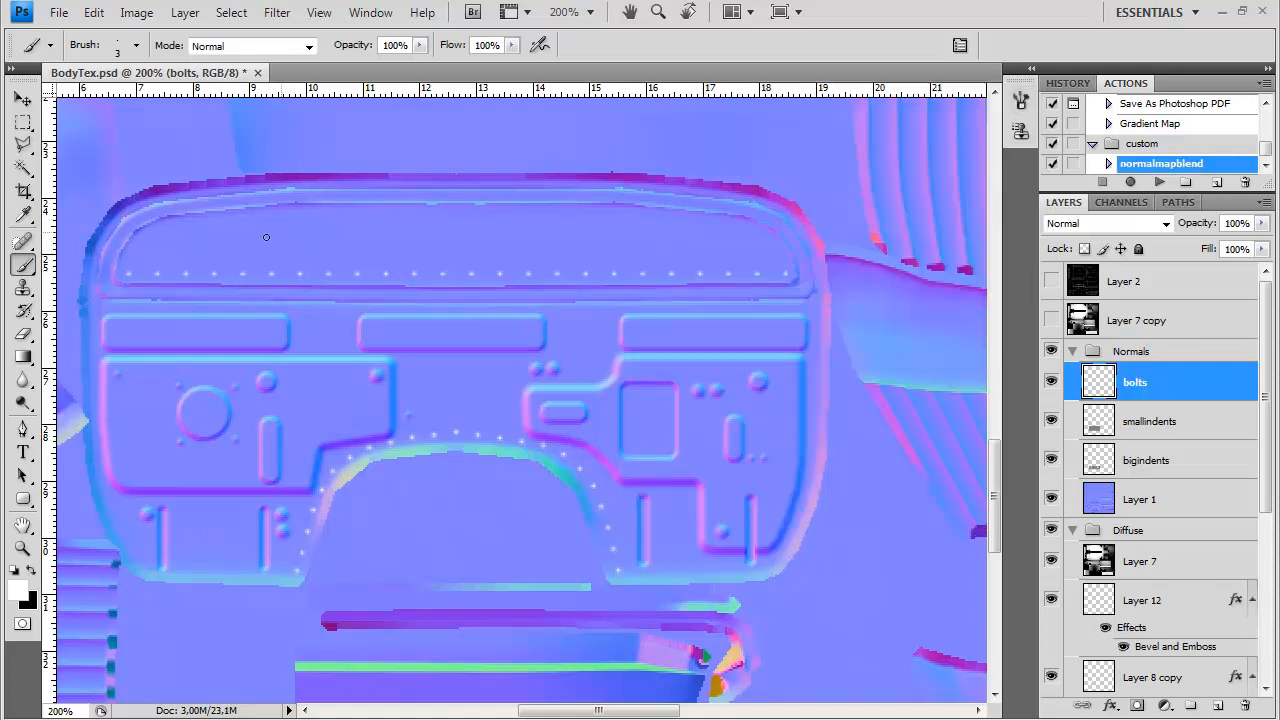
# Place single white bolt dots at the rectangular plate's corners, along the firewall's bottom flanges and beside the corners of the horizontal slots
pyautogui.moveTo(307, 453); pyautogui.dragTo(356, 391)
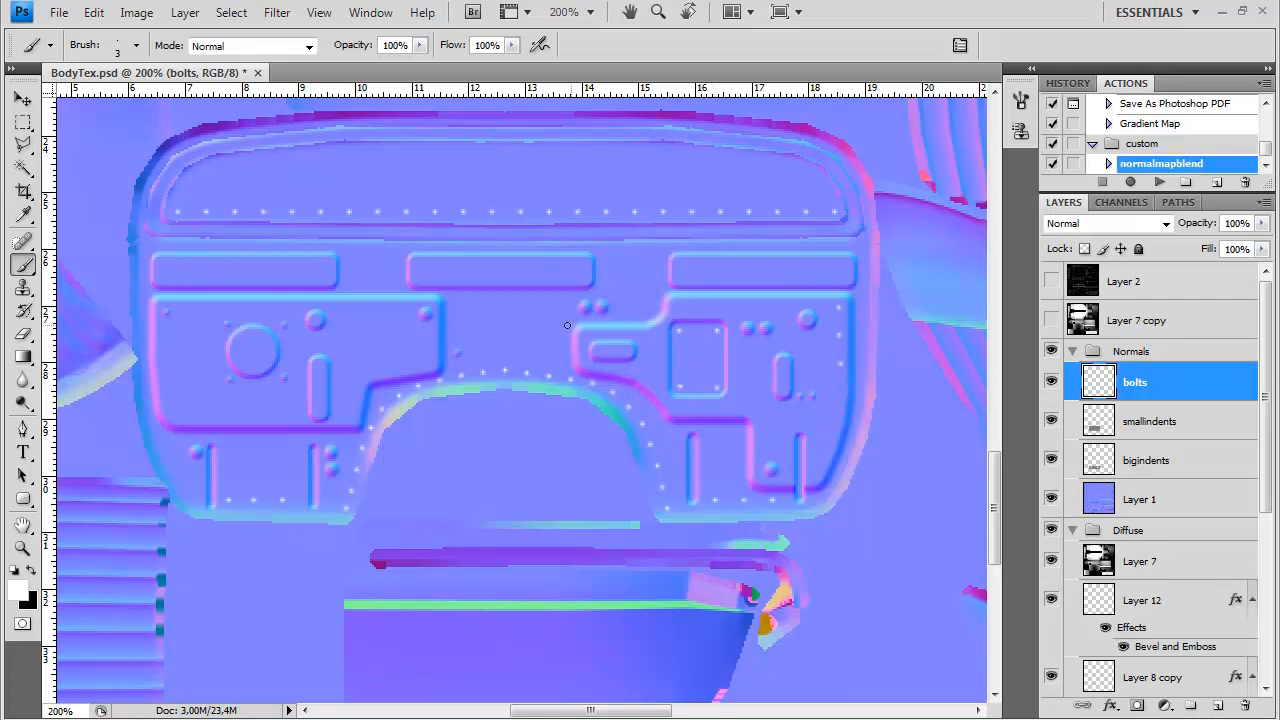
pyautogui.click(603, 253)
pyautogui.click(604, 288)
pyautogui.click(662, 252)
pyautogui.moveTo(670, 395)
pyautogui.mouseDown()
pyautogui.moveTo(657, 403)
pyautogui.moveTo(714, 386)
pyautogui.moveTo(586, 471)
pyautogui.moveTo(694, 363)
pyautogui.moveTo(531, 471)
pyautogui.moveTo(644, 412)
pyautogui.moveTo(514, 400)
pyautogui.moveTo(512, 442)
pyautogui.mouseUp()
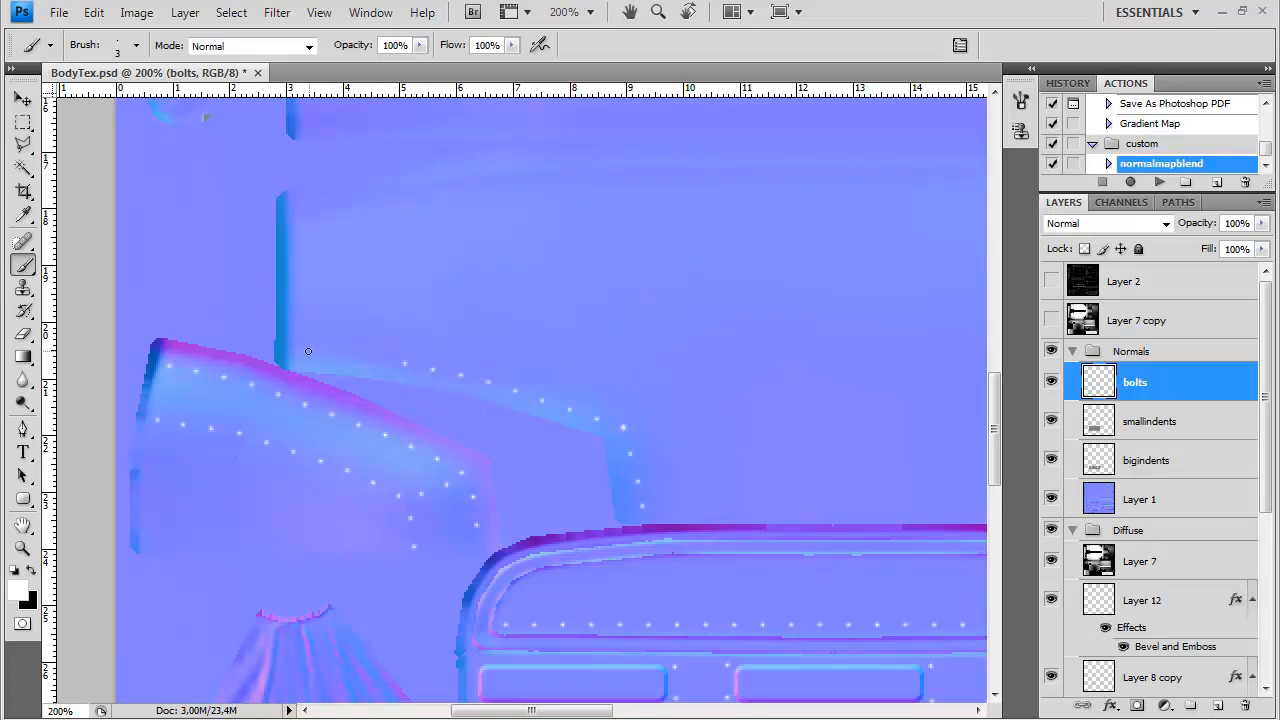
# Add a black-filled layer between smallindents and bolts
pyautogui.moveTo(713, 464); pyautogui.dragTo(675, 432)
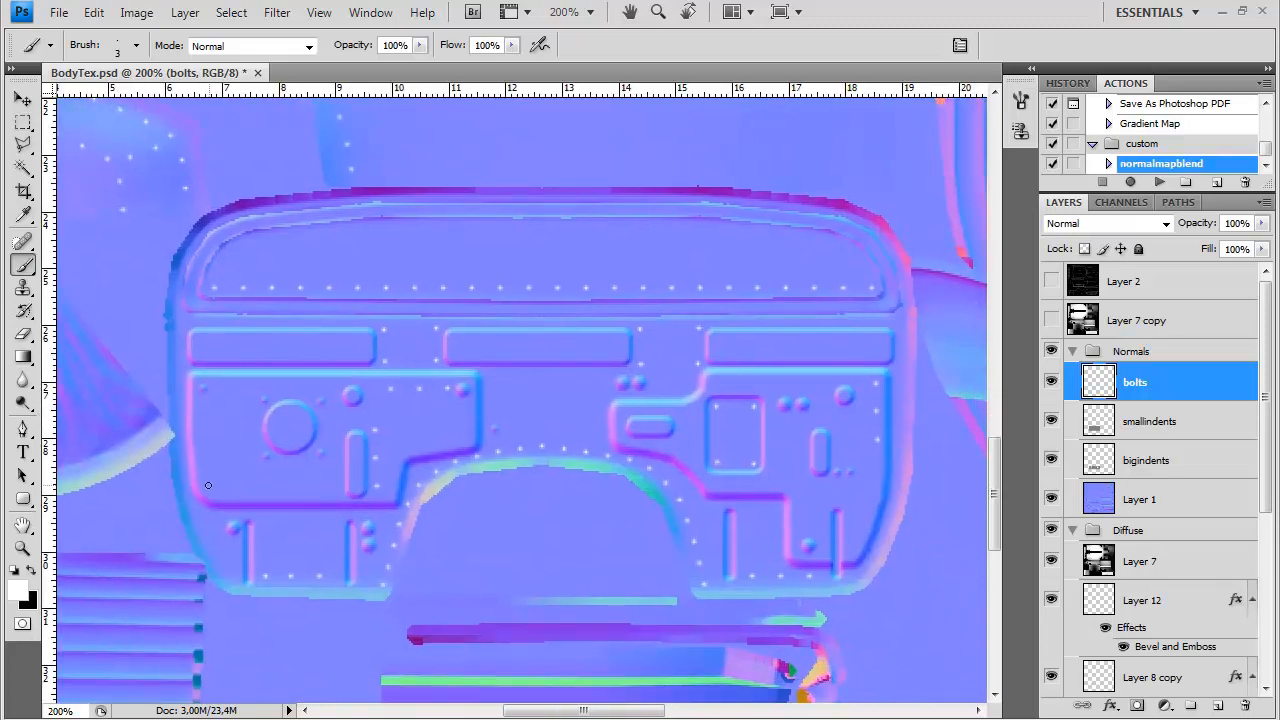
pyautogui.hotkey('ctrl', '-')
pyautogui.hotkey('ctrl', '-')
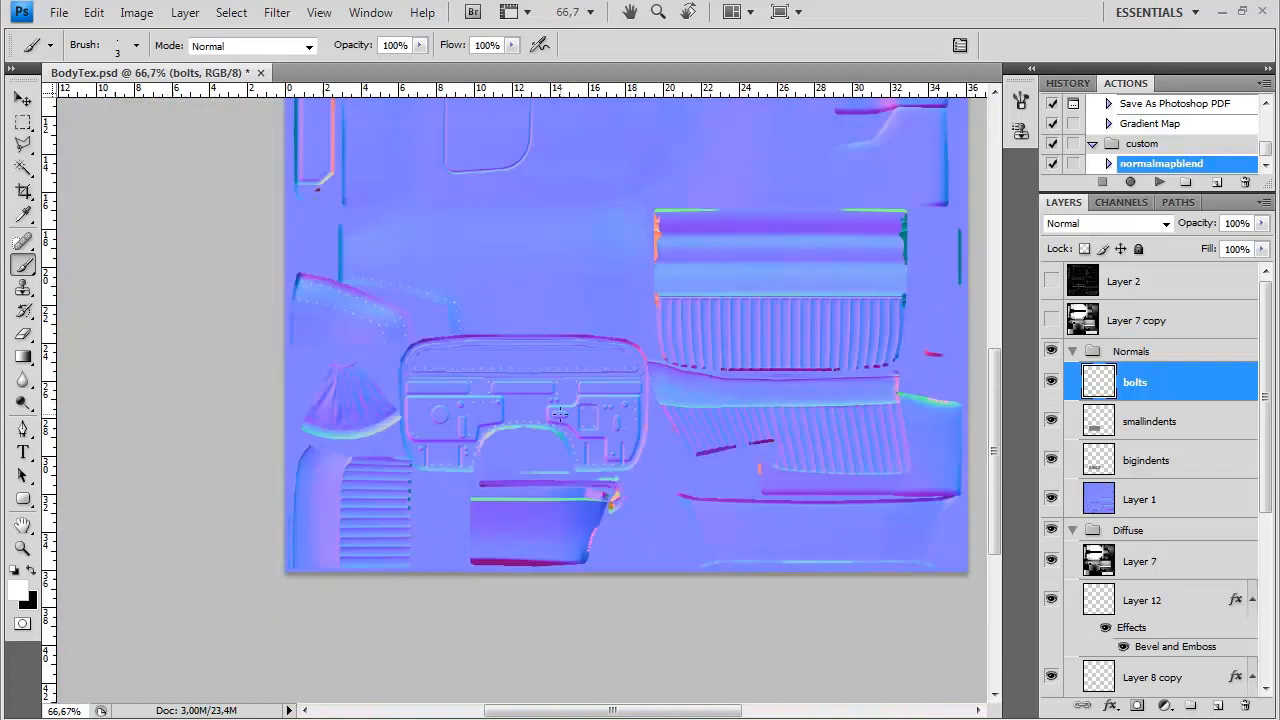
pyautogui.click(1140, 421)
pyautogui.hotkey('ctrl', 'shift', 'n')
pyautogui.press('Return')
pyautogui.hotkey('ctrl', 'BackSpace')
# Merge the bolts layer down onto the black layer and convert it with the Height2Normals filter
pyautogui.click(1147, 381)
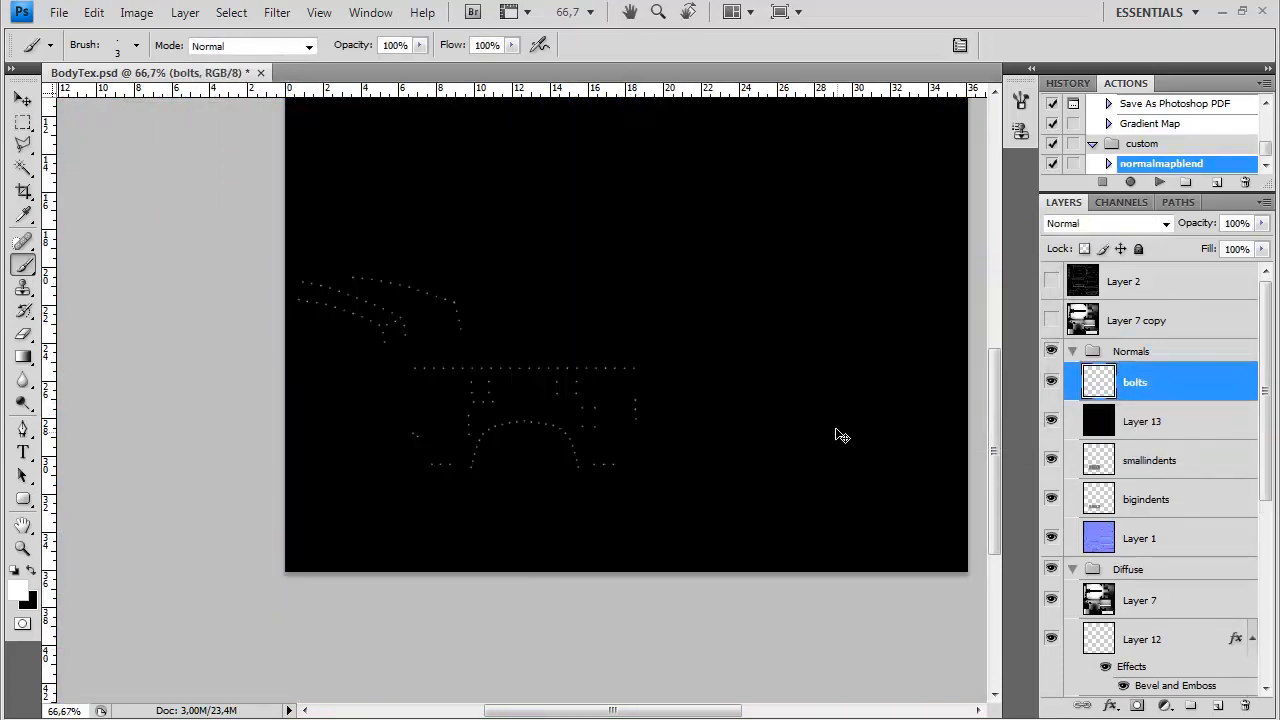
pyautogui.hotkey('ctrl', 'e')
pyautogui.click(278, 13)
pyautogui.moveTo(352, 413)
pyautogui.click(543, 434)
pyautogui.click(532, 490)
pyautogui.click(537, 557)
pyautogui.click(814, 551)
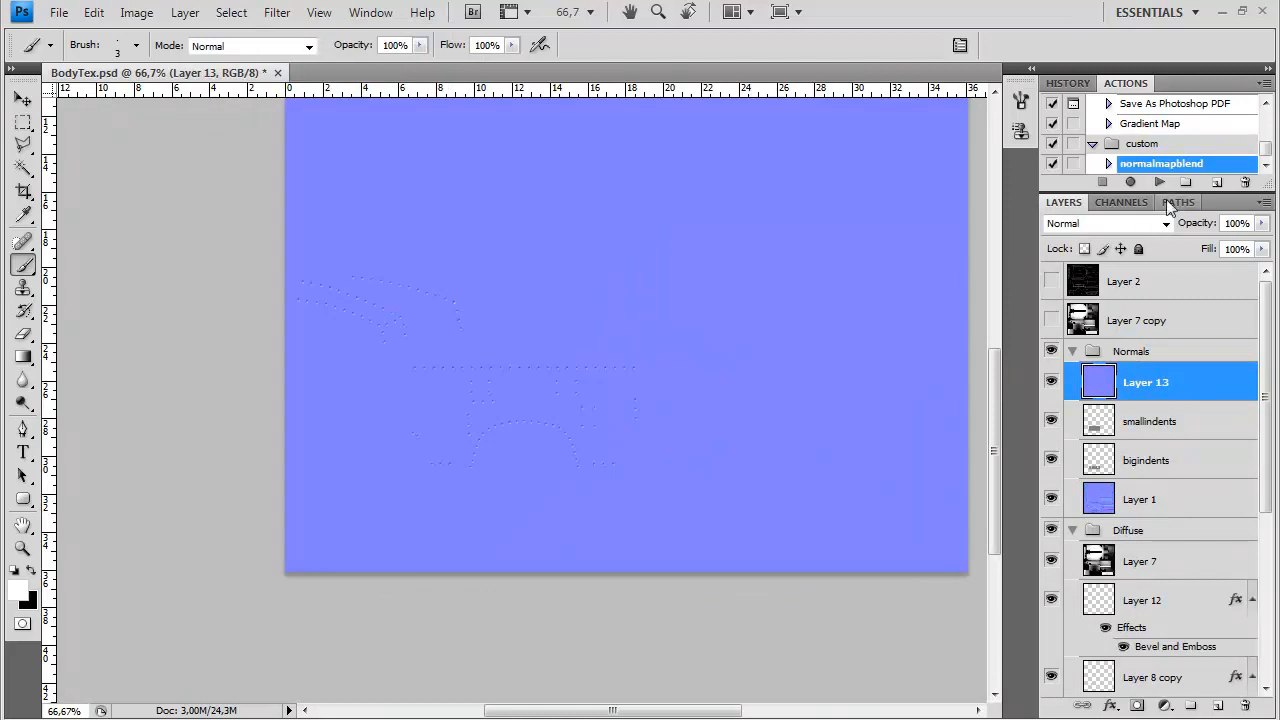
# Run the normalmapblend action on the bolt normals and clear the layer outside a rectangle around the fender and firewall
pyautogui.click(1159, 182)
pyautogui.click(22, 122)
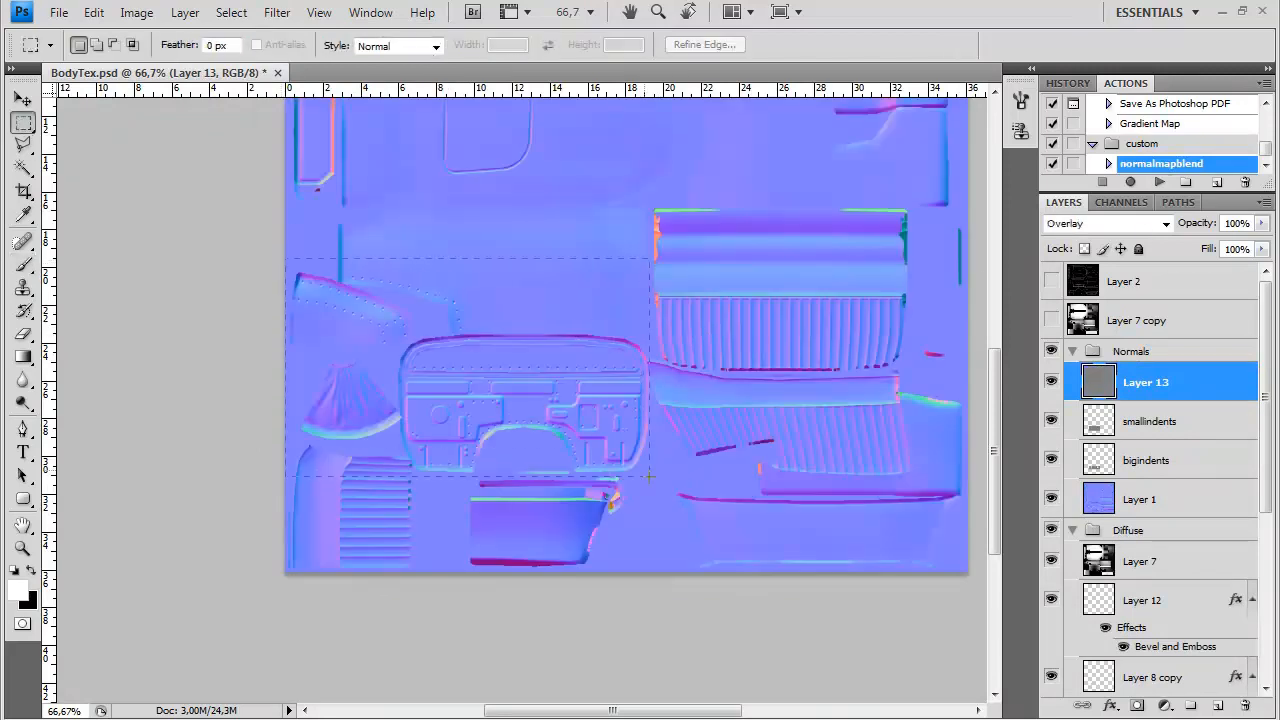
pyautogui.moveTo(645, 470); pyautogui.dragTo(653, 478)
pyautogui.hotkey('ctrl', 'shift', 'i')
pyautogui.press('Delete')
pyautogui.hotkey('ctrl', 'd')
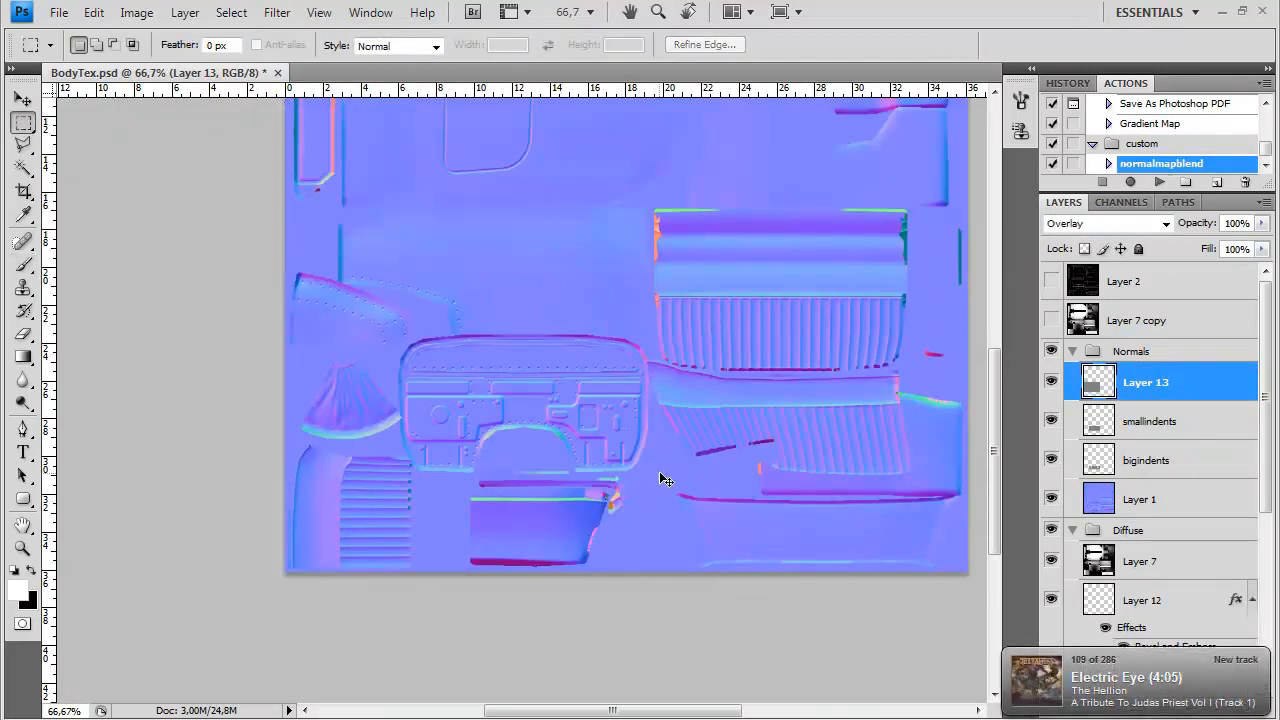
# Revert the document to the state just before the bolts layer was merged down
pyautogui.hotkey('ctrl', 'alt', 'z')
pyautogui.hotkey('ctrl', 'alt', 'z')
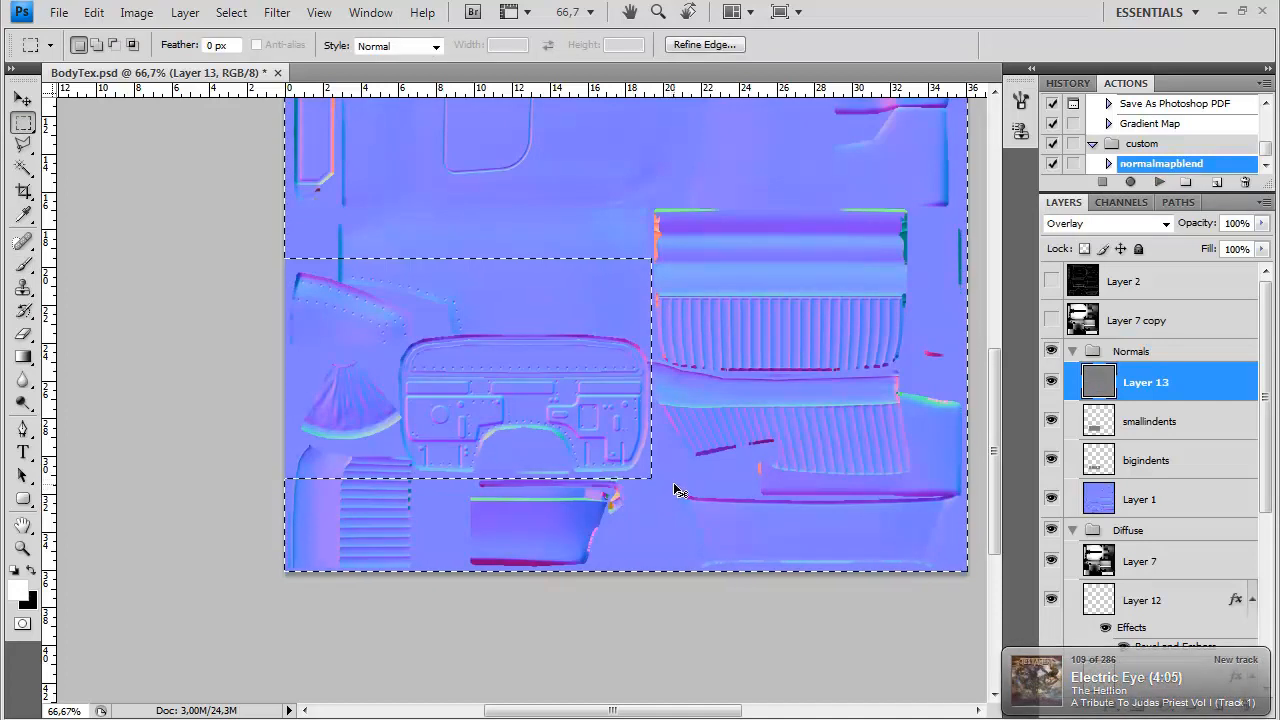
pyautogui.click(1067, 83)
pyautogui.scroll(3, 1172, 113)
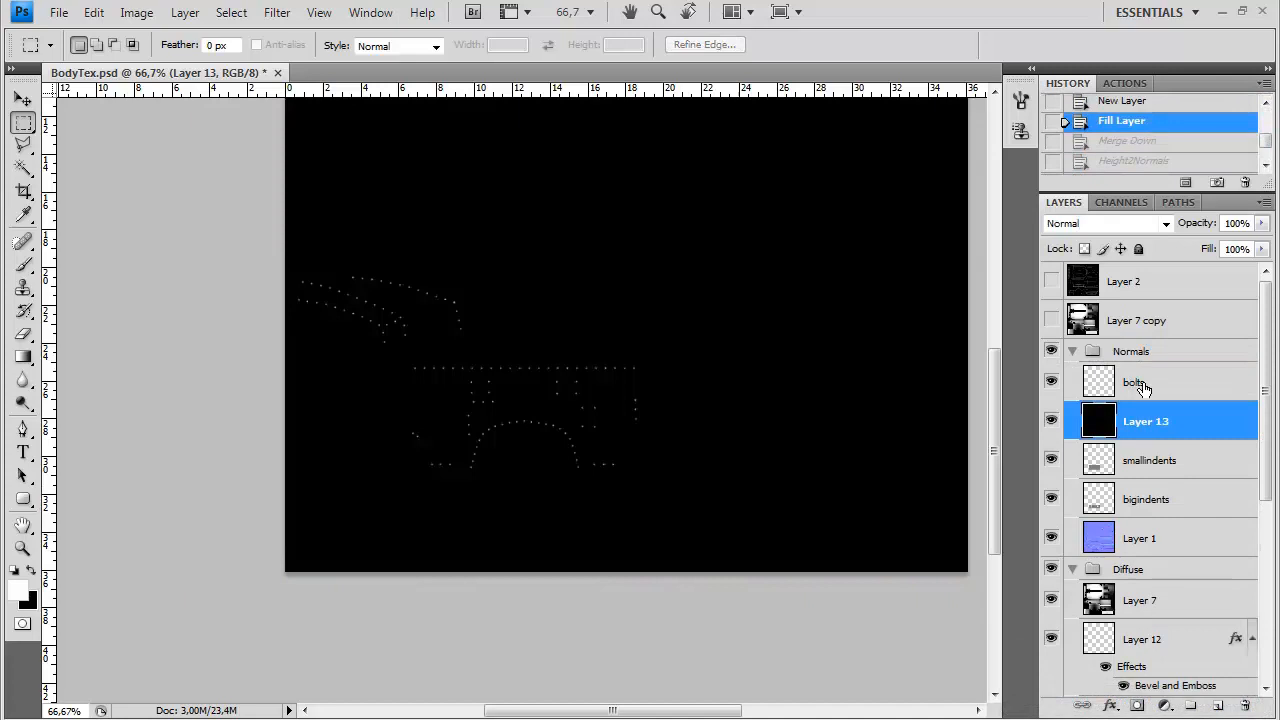
pyautogui.click(1145, 459)
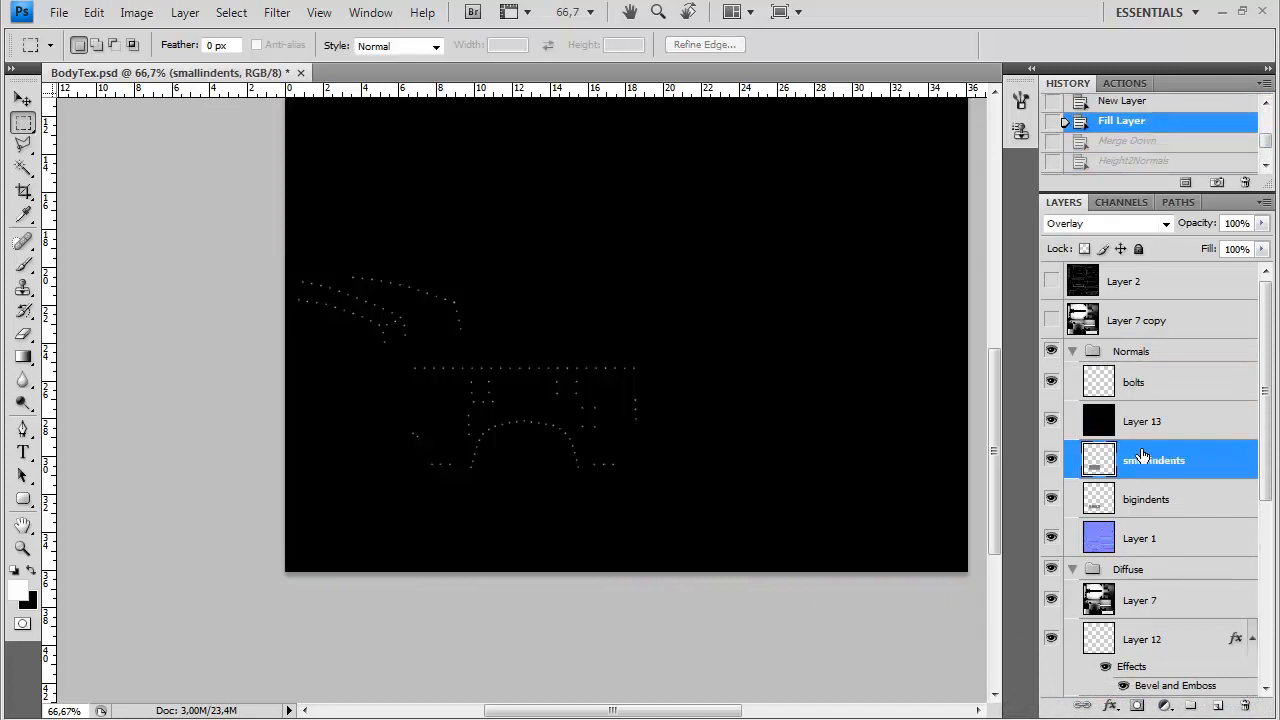
pyautogui.hotkey('ctrl', 'v')
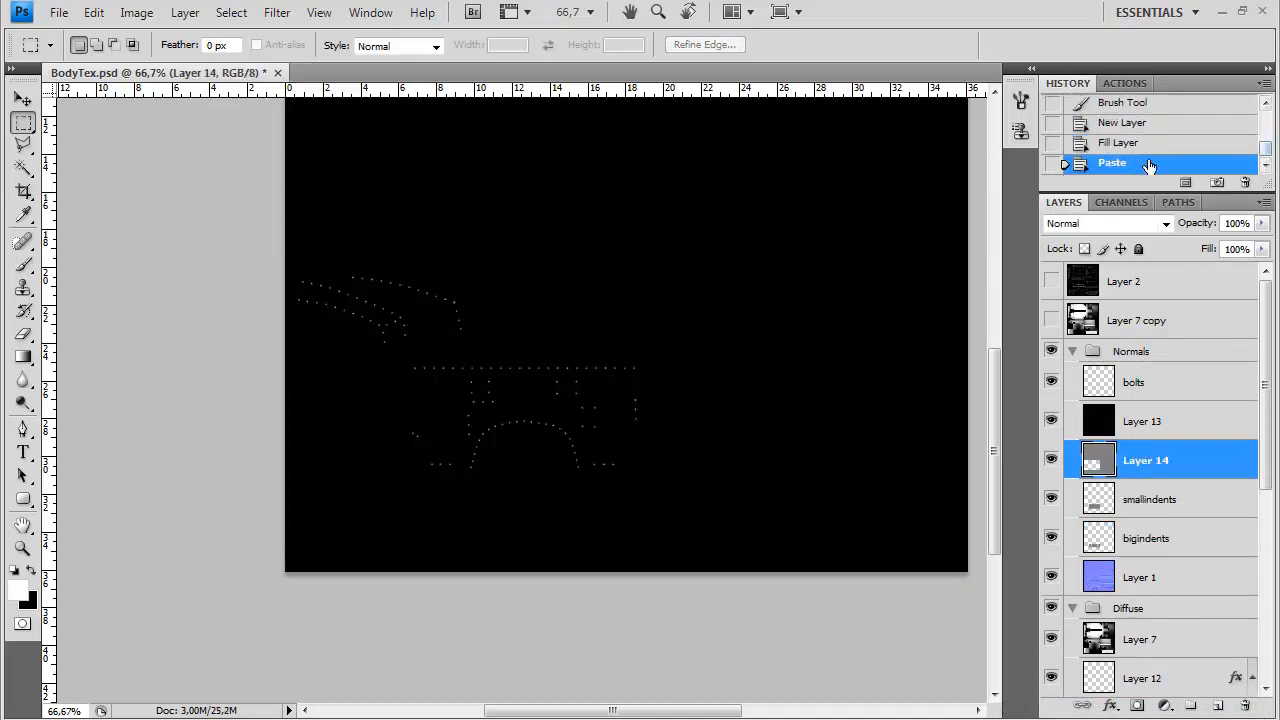
pyautogui.click(1245, 705)
# Duplicate the bolts layer and move the copy into the Diffuse group, directly below Layer 7
pyautogui.click(1118, 390)
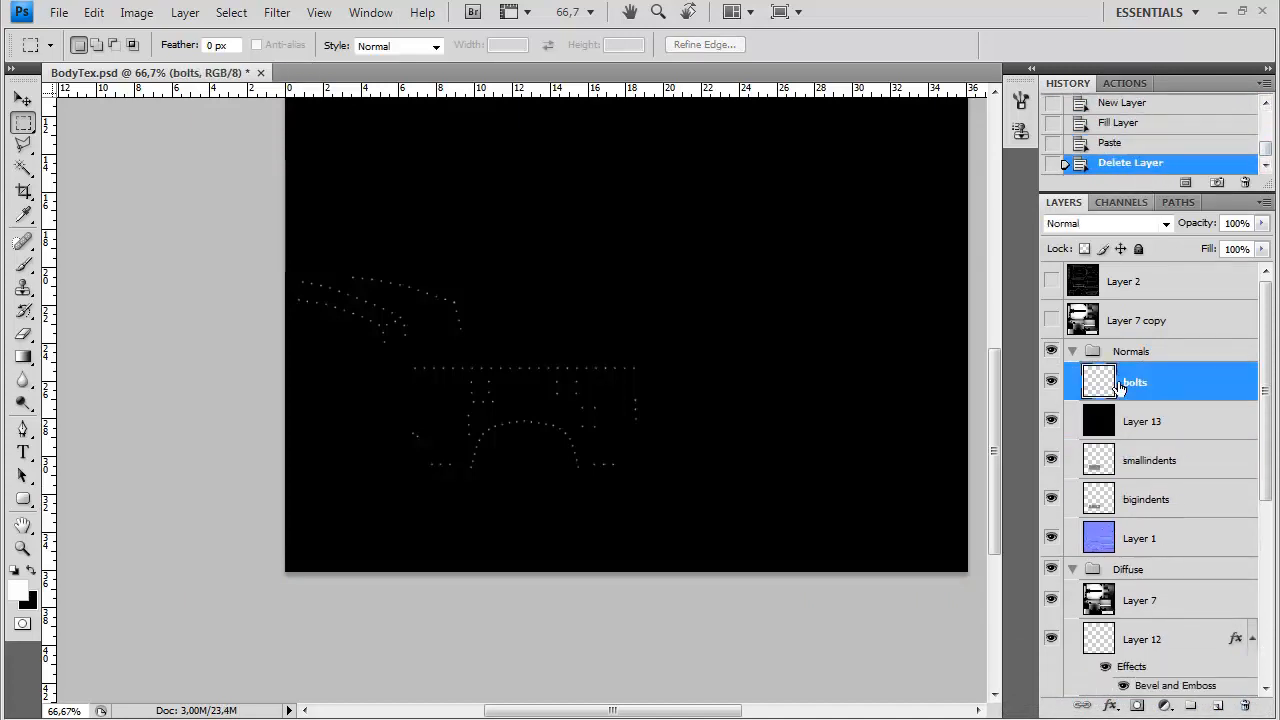
pyautogui.hotkey('ctrl', 'j')
pyautogui.moveTo(1118, 390); pyautogui.dragTo(1158, 640)
# Merge the original bolts layer into black Layer 13 and apply the Height2Normals filter to the result
pyautogui.click(1143, 375)
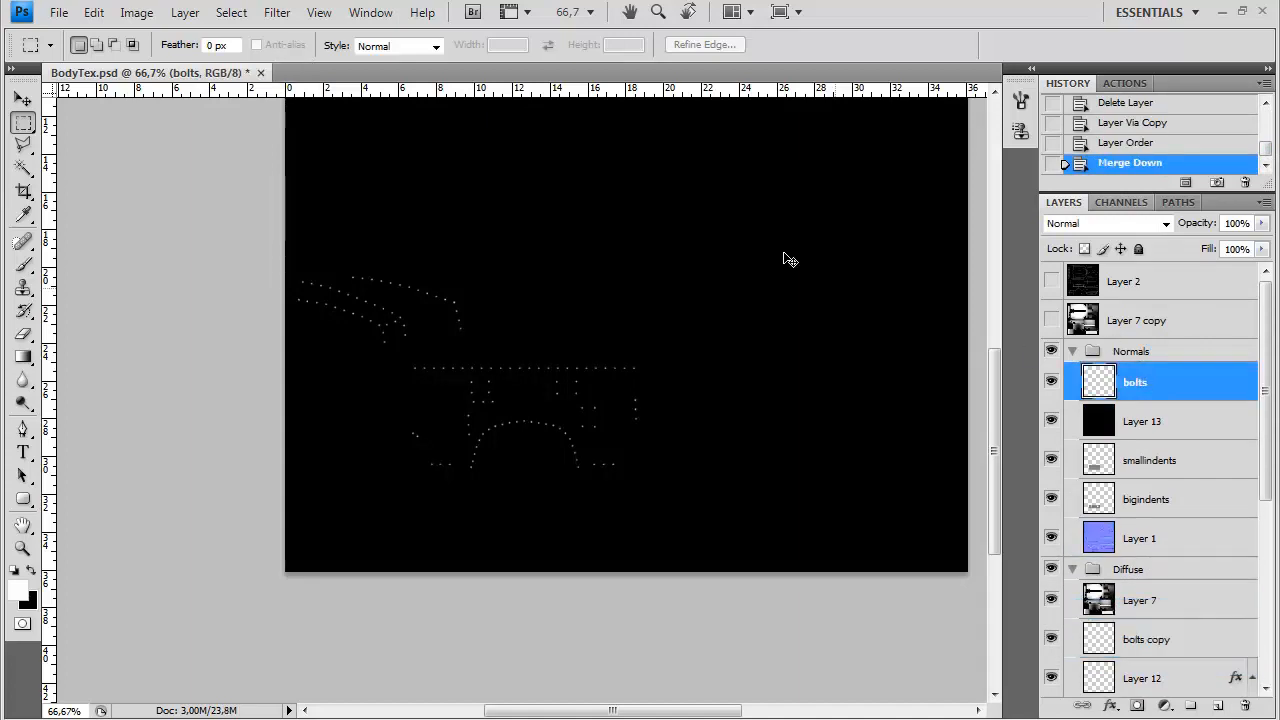
pyautogui.hotkey('ctrl', 'e')
pyautogui.click(277, 12)
pyautogui.click(330, 39)
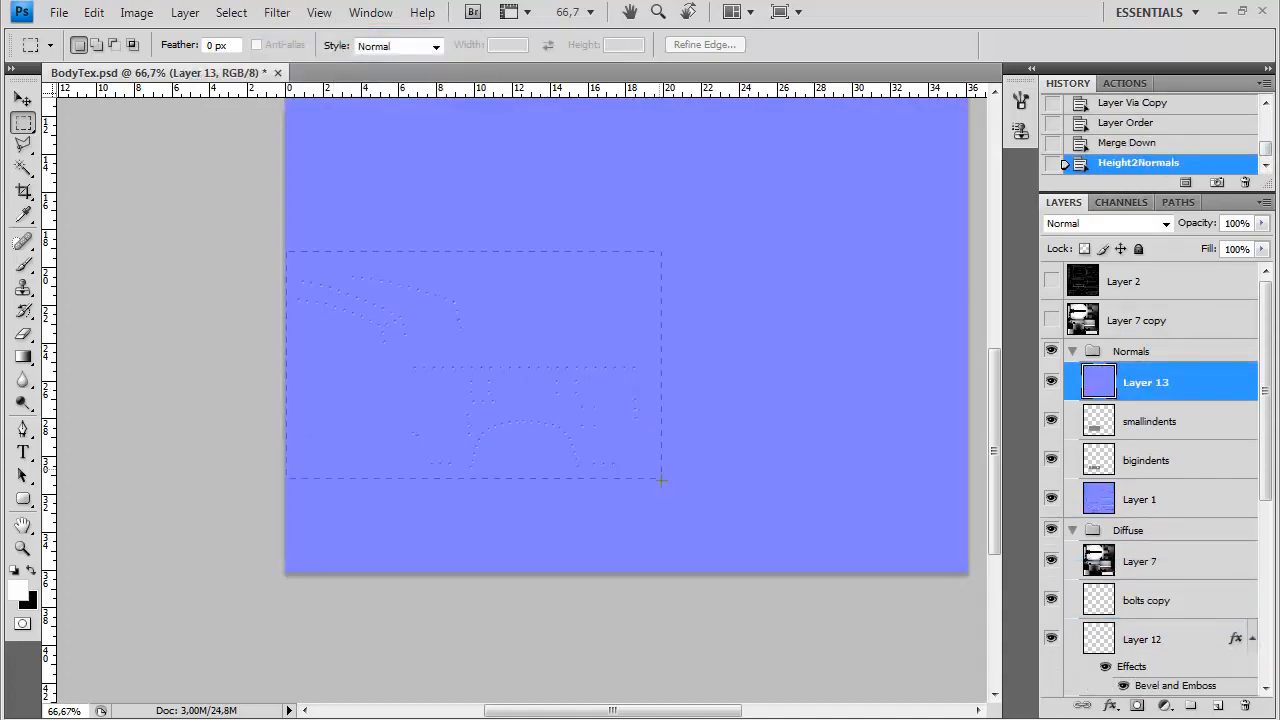
# Clear Layer 13 outside a rectangle around the fender and firewall and run the normalmapblend action on it
pyautogui.moveTo(659, 468); pyautogui.dragTo(660, 466)
pyautogui.hotkey('ctrl', 'shift', 'i')
pyautogui.press('Delete')
pyautogui.hotkey('ctrl', 'd')
pyautogui.click(1125, 83)
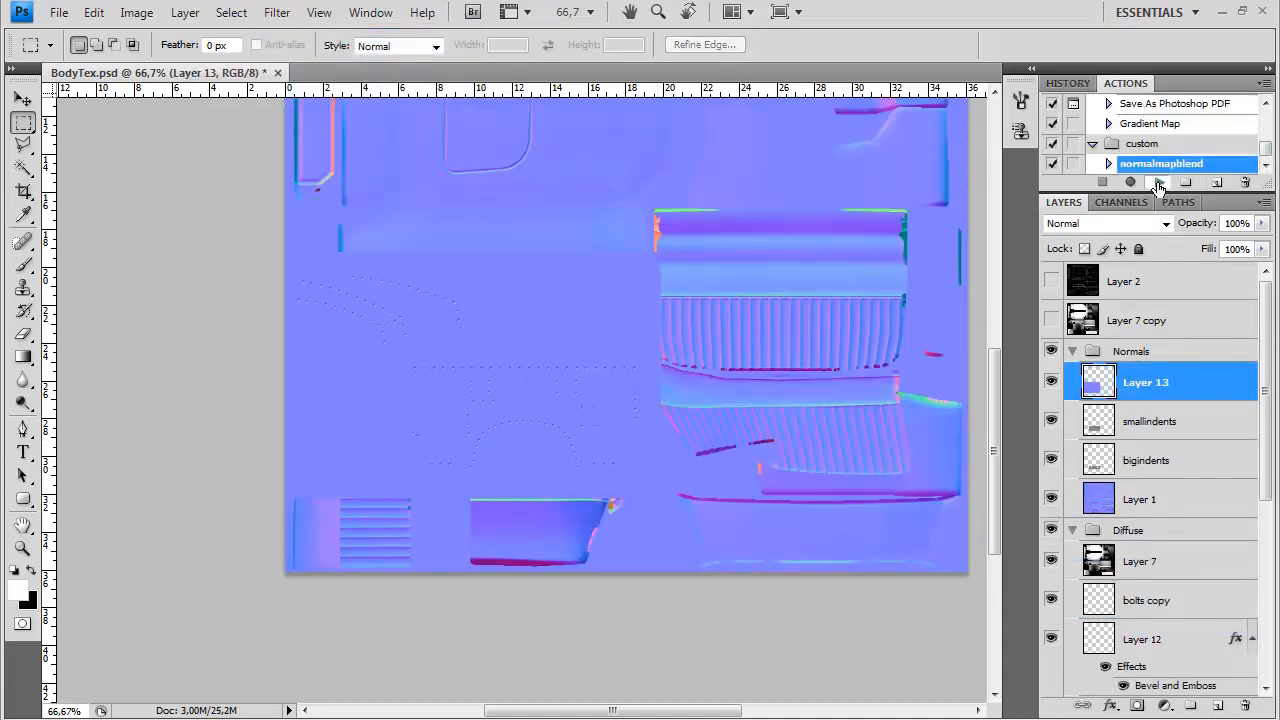
pyautogui.click(1158, 183)
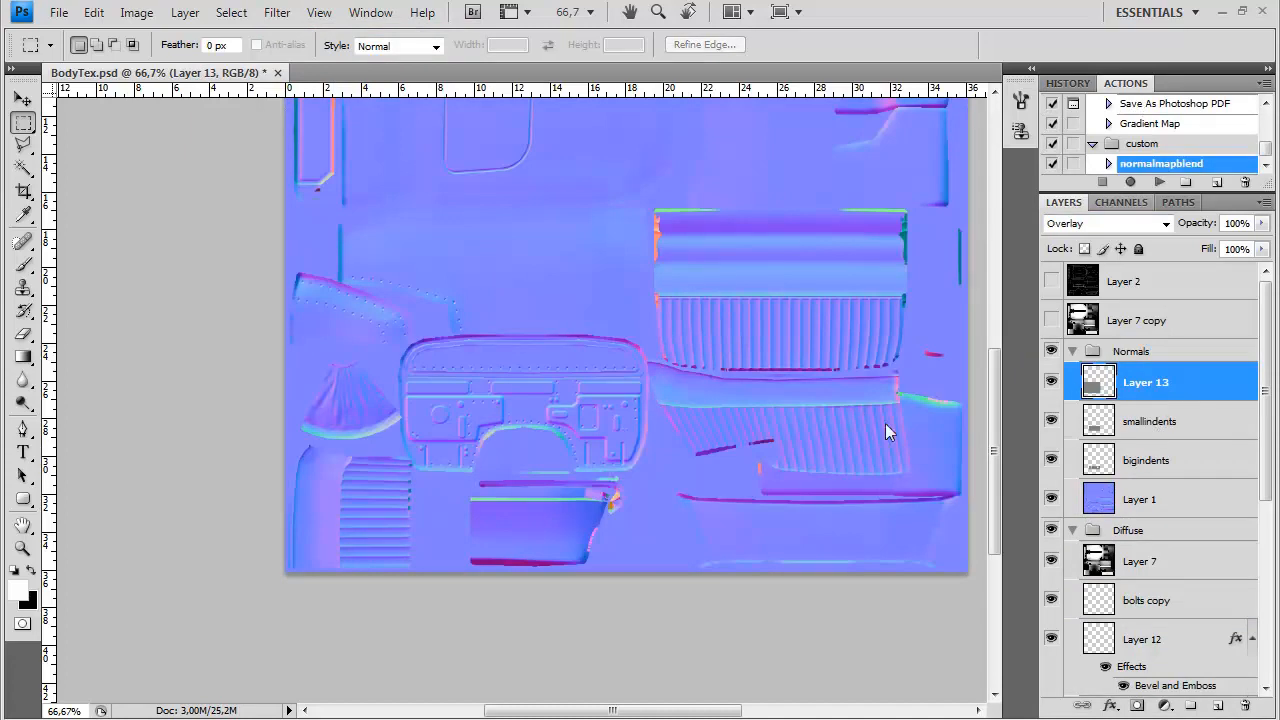
# Save a copy of the updated normal map and hide the Normals group
pyautogui.hotkey('ctrl', 'shift', 's')
pyautogui.click(900, 466)
pyautogui.click(943, 674)
pyautogui.scroll(-1, 1150, 400)
pyautogui.click(1051, 311)
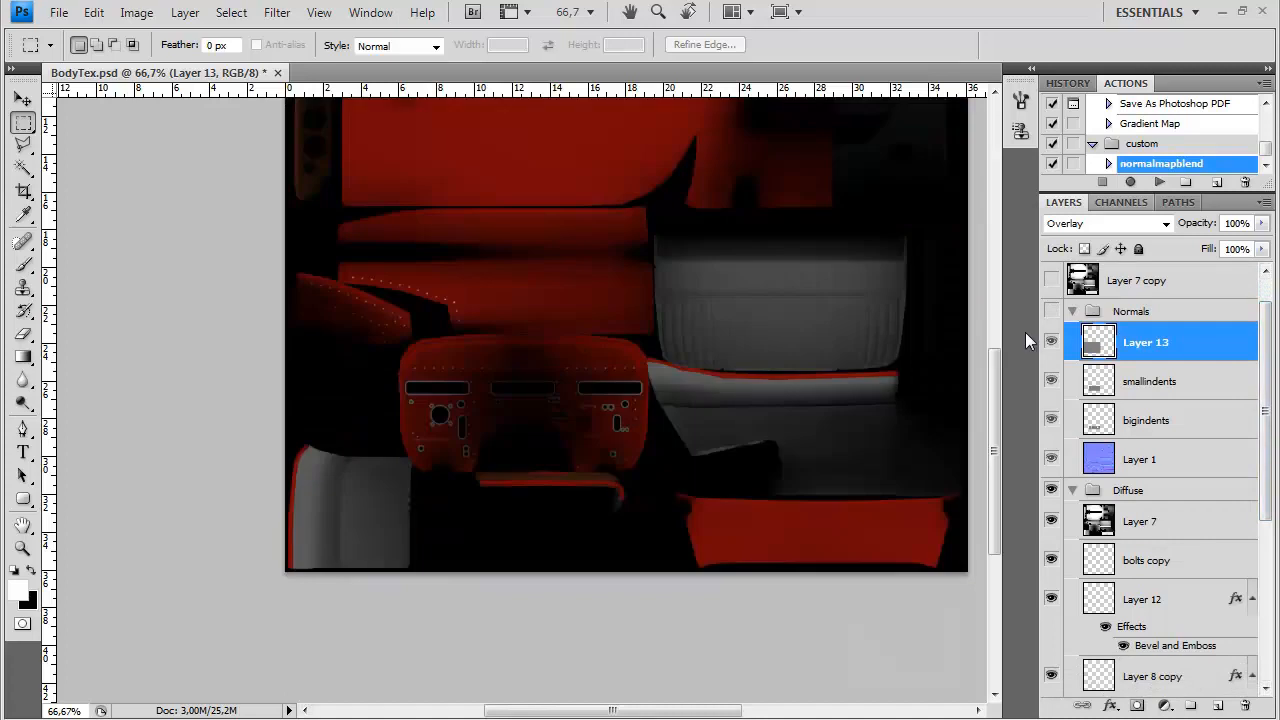
# Lock the transparent pixels of the bolts copy layer and fill its bolts with dark grey #555454
pyautogui.hotkey('ctrl', '+')
pyautogui.click(1160, 563)
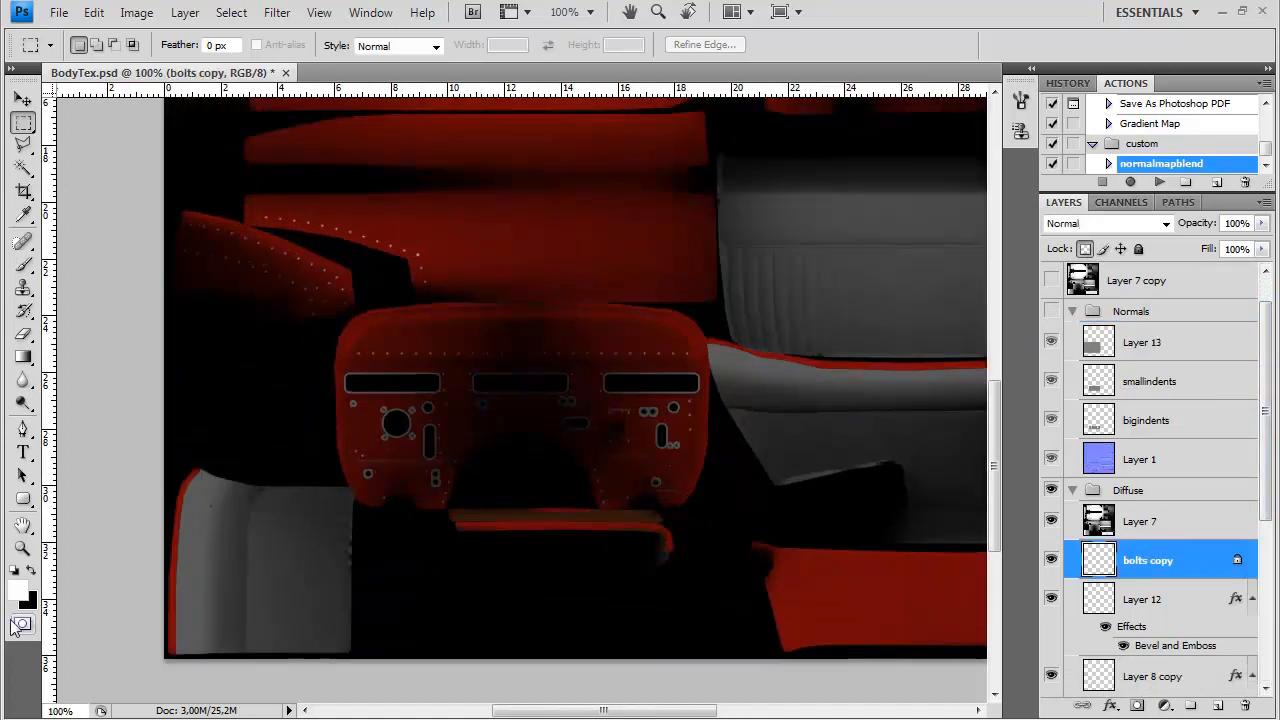
pyautogui.click(28, 602)
pyautogui.click(394, 403)
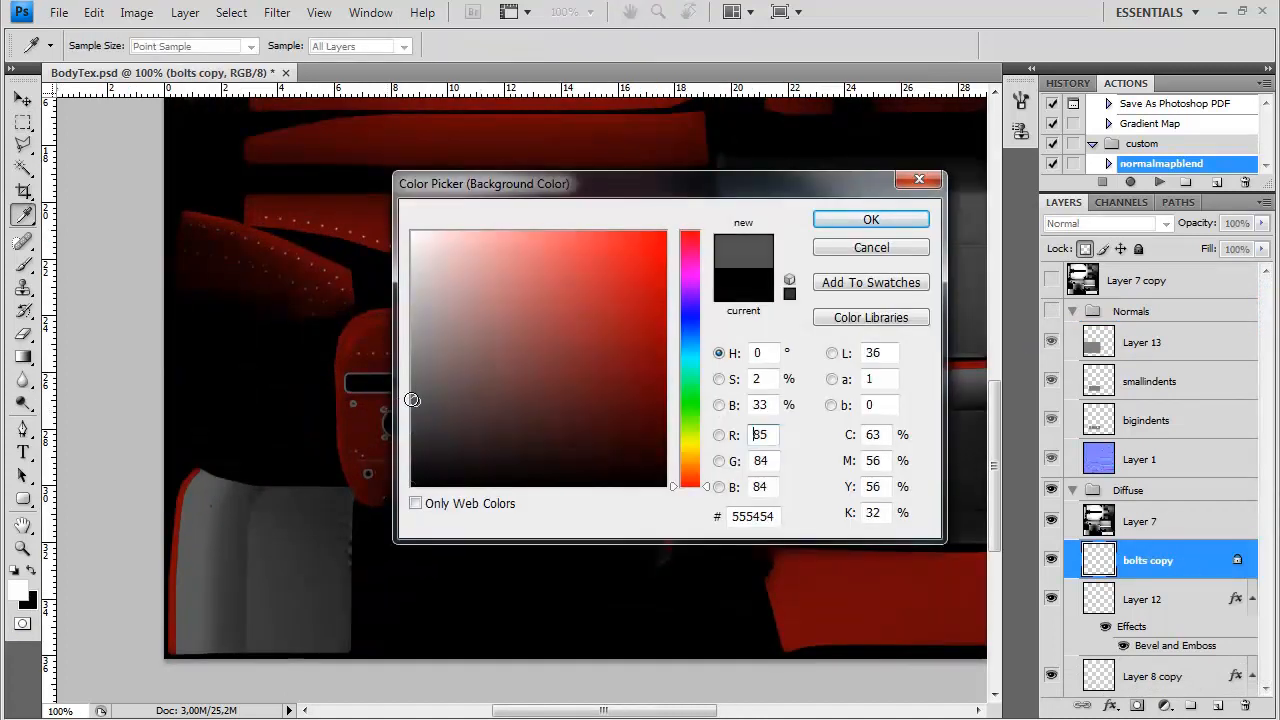
pyautogui.click(838, 215)
pyautogui.press('m')
pyautogui.hotkey('ctrl', '+')
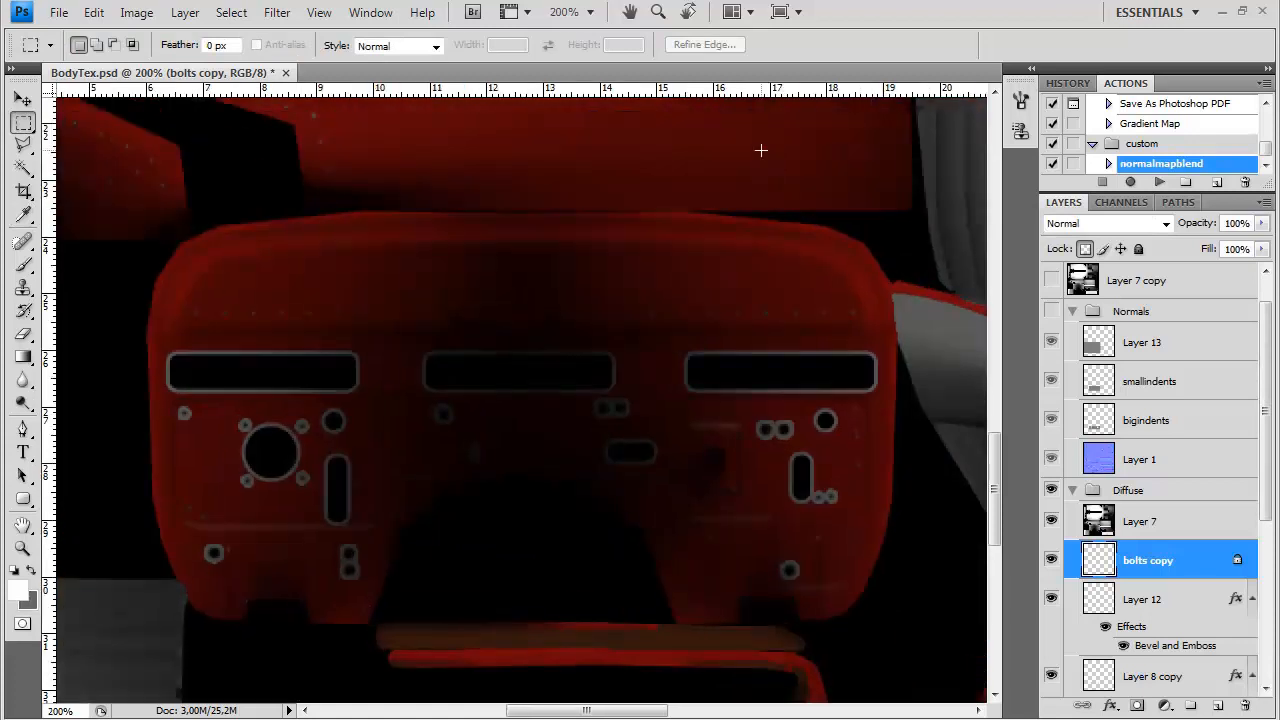
# Give the bolts copy layer a black Outer Glow in Normal blend mode with 75% opacity and 3 px size
pyautogui.click(551, 393)
pyautogui.click(726, 400)
pyautogui.click(420, 485)
pyautogui.click(872, 217)
pyautogui.click(820, 335)
pyautogui.click(768, 7)
pyautogui.moveTo(758, 498); pyautogui.dragTo(755, 499)
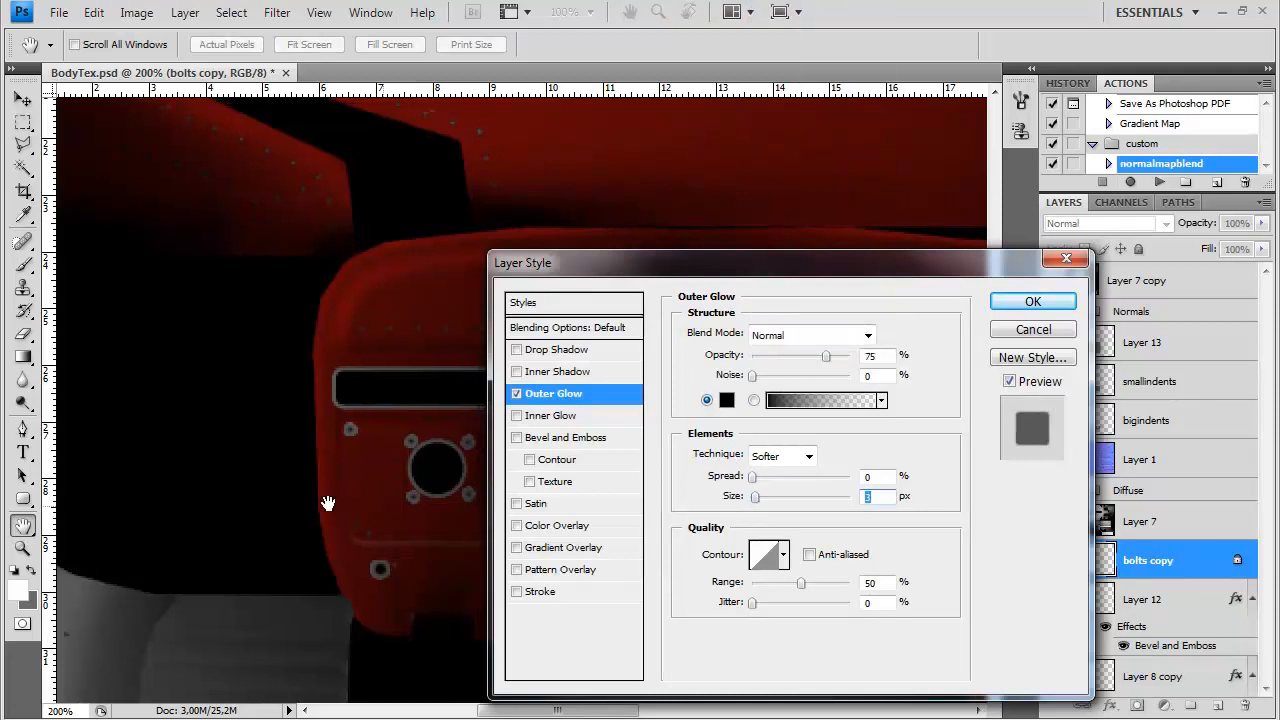
pyautogui.moveTo(392, 505); pyautogui.dragTo(184, 500)
pyautogui.click(1020, 304)
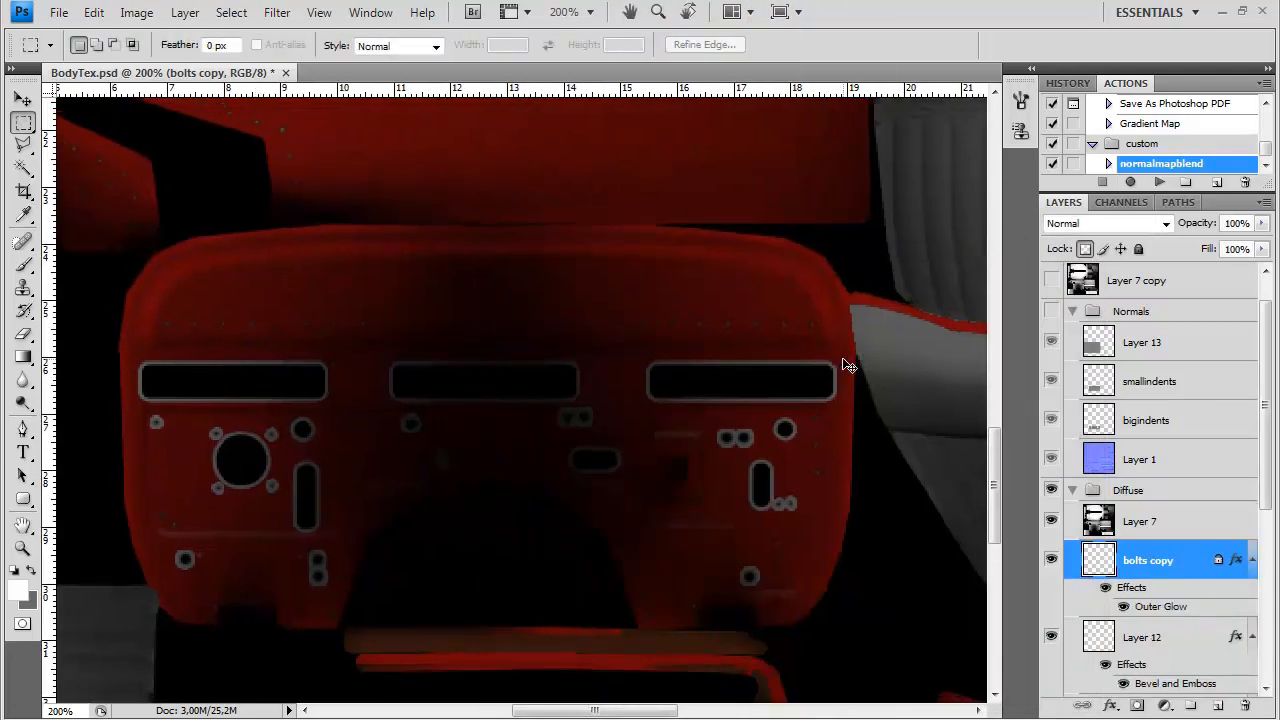
# Save a copy of the updated diffuse texture over the existing file
pyautogui.hotkey('ctrl', '-')
pyautogui.hotkey('ctrl', 'shift', 's')
pyautogui.click(623, 469)
pyautogui.click(640, 717)
pyautogui.doubleClick(562, 194)
pyautogui.click(603, 288)
pyautogui.click(732, 306)
# Switch to 3ds Max and inspect the textured car body and its firewall from several angles
pyautogui.hotkey('alt', 'Tab')
pyautogui.moveTo(737, 534)
pyautogui.mouseDown()
pyautogui.moveTo(789, 426)
pyautogui.moveTo(638, 408)
pyautogui.moveTo(760, 366)
pyautogui.moveTo(757, 401)
pyautogui.moveTo(662, 395)
pyautogui.moveTo(763, 398)
pyautogui.moveTo(734, 405)
pyautogui.moveTo(749, 323)
pyautogui.moveTo(727, 378)
pyautogui.moveTo(709, 251)
pyautogui.moveTo(623, 240)
pyautogui.moveTo(674, 400)
pyautogui.moveTo(703, 409)
pyautogui.moveTo(503, 340)
pyautogui.moveTo(560, 397)
pyautogui.moveTo(473, 431)
pyautogui.moveTo(611, 406)
pyautogui.moveTo(697, 351)
pyautogui.moveTo(597, 343)
pyautogui.moveTo(585, 396)
pyautogui.moveTo(694, 420)
pyautogui.moveTo(646, 337)
pyautogui.moveTo(591, 417)
pyautogui.moveTo(443, 441)
pyautogui.moveTo(660, 463)
pyautogui.moveTo(676, 353)
pyautogui.moveTo(689, 349)
pyautogui.moveTo(657, 294)
pyautogui.moveTo(854, 294)
pyautogui.moveTo(694, 286)
pyautogui.moveTo(920, 228)
pyautogui.moveTo(931, 129)
pyautogui.moveTo(920, 217)
pyautogui.moveTo(832, 291)
pyautogui.moveTo(749, 303)
pyautogui.moveTo(920, 303)
pyautogui.moveTo(878, 336)
pyautogui.moveTo(874, 317)
pyautogui.moveTo(677, 351)
pyautogui.moveTo(594, 317)
pyautogui.moveTo(774, 289)
pyautogui.moveTo(869, 320)
pyautogui.moveTo(863, 351)
pyautogui.moveTo(906, 311)
pyautogui.moveTo(829, 278)
pyautogui.moveTo(737, 289)
pyautogui.moveTo(800, 346)
pyautogui.moveTo(666, 354)
pyautogui.moveTo(549, 443)
pyautogui.moveTo(863, 429)
pyautogui.moveTo(797, 371)
pyautogui.moveTo(706, 406)
pyautogui.mouseUp()
pyautogui.scroll(-2, 638, 408)
pyautogui.moveTo(572, 420); pyautogui.dragTo(735, 408)
pyautogui.scroll(3, 649, 411)
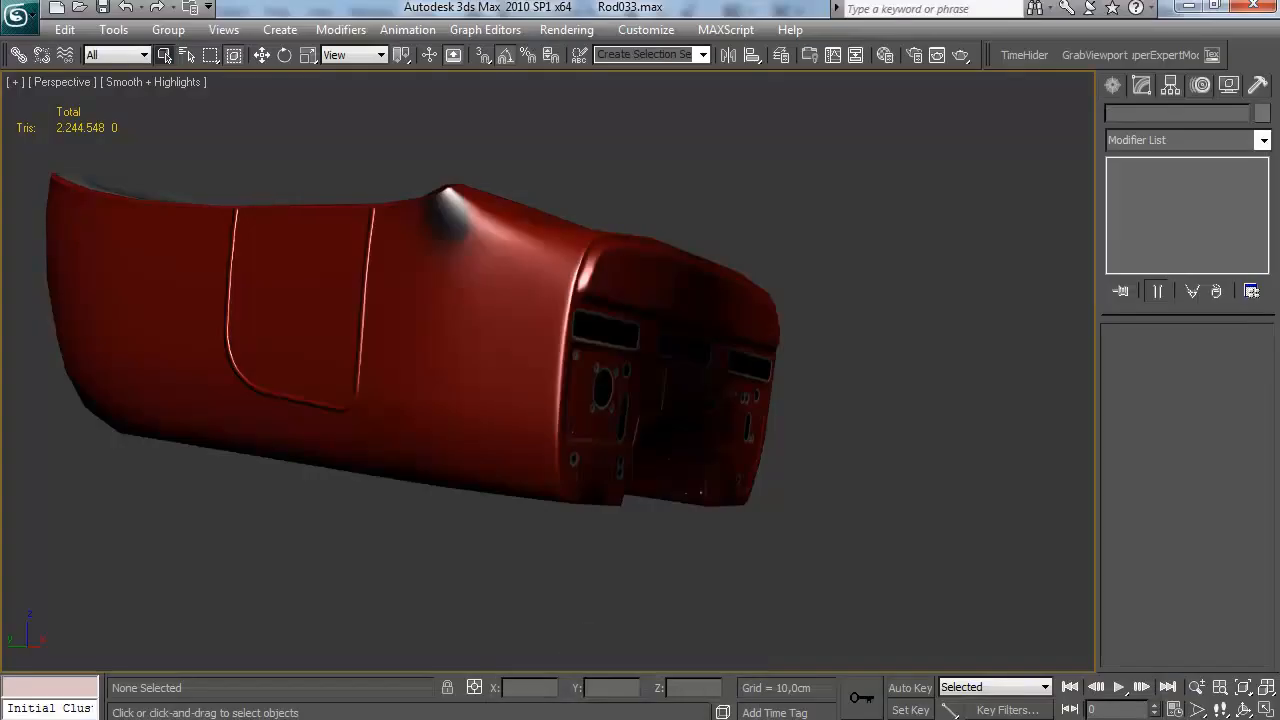
# Switch back to Photoshop and create a group named frontenddetails above the bolts copy layer
pyautogui.hotkey('alt', 'Tab')
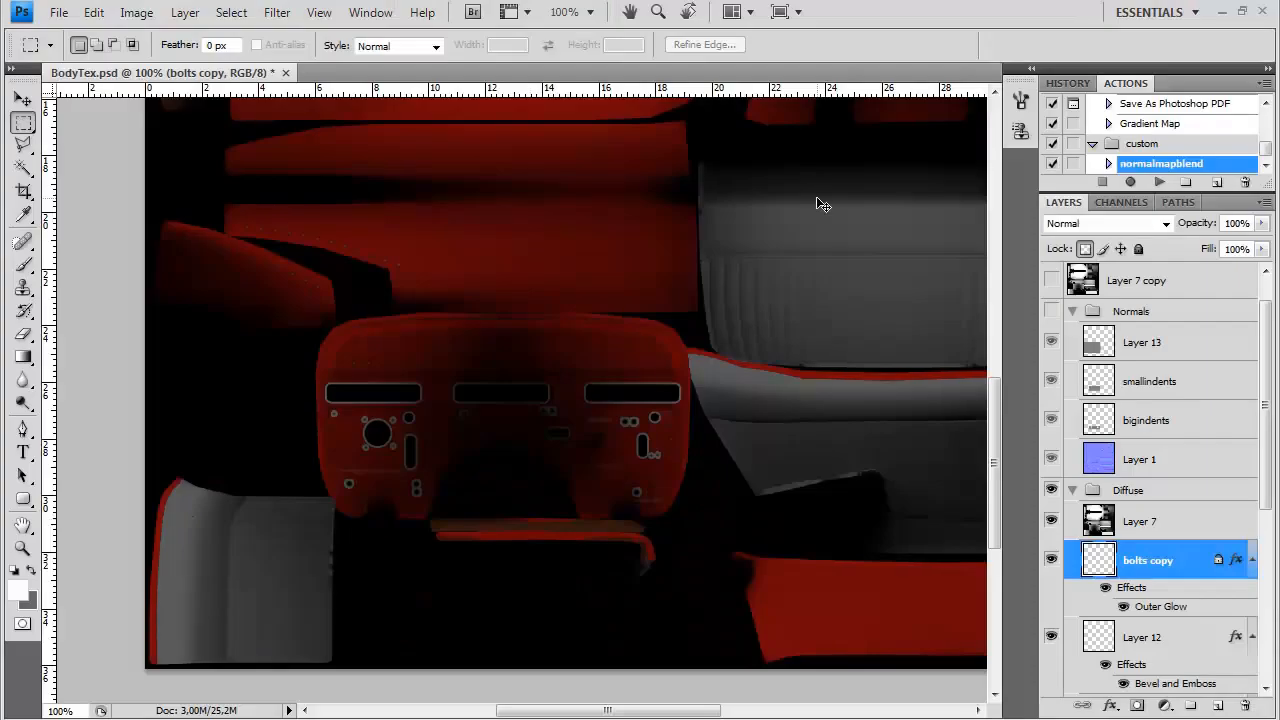
pyautogui.hotkey('ctrl', '-')
pyautogui.moveTo(645, 405); pyautogui.dragTo(592, 600)
pyautogui.moveTo(1267, 486); pyautogui.dragTo(1266, 582)
pyautogui.click(1217, 705)
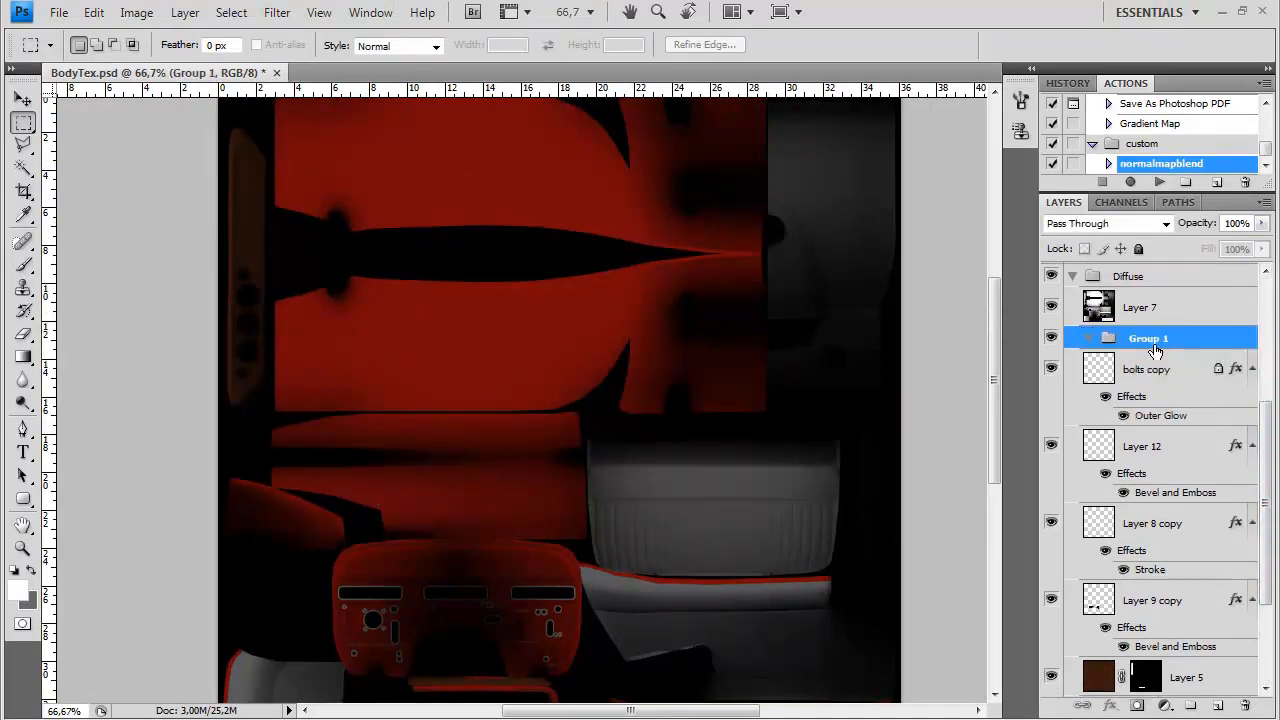
pyautogui.write('frontenddetails')
pyautogui.press('Return')
# Move the layers from bolts copy through Layer 9 copy into the frontenddetails group and collapse it
pyautogui.click(1143, 375)
pyautogui.keyDown('shift'); pyautogui.click(1144, 599); pyautogui.keyUp('shift')
pyautogui.moveTo(1155, 371); pyautogui.dragTo(1152, 339)
pyautogui.click(1089, 339)
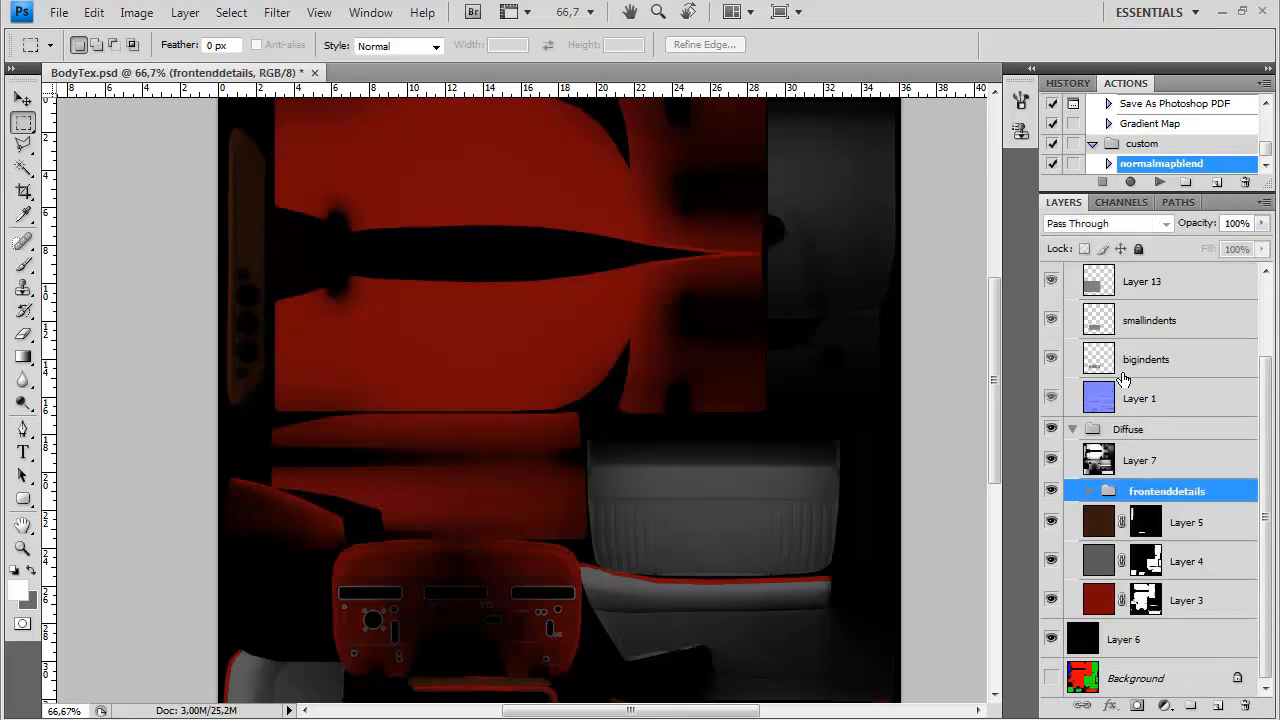
# Create a group named specialoverlays at the head of the Diffuse group and move Layer 7 into it
pyautogui.click(1136, 465)
pyautogui.click(1191, 705)
pyautogui.doubleClick(1150, 453)
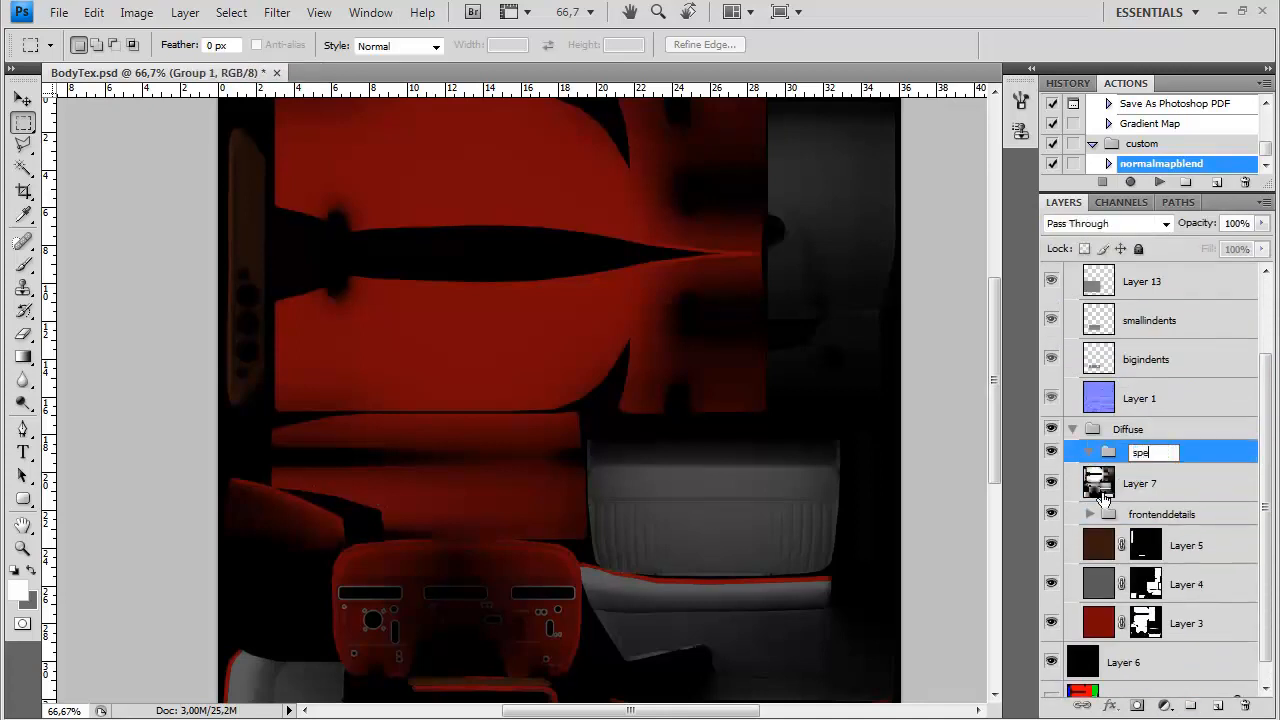
pyautogui.write('specialoverlays')
pyautogui.press('Return')
pyautogui.moveTo(1157, 456); pyautogui.dragTo(1156, 454)
pyautogui.click(1089, 453)
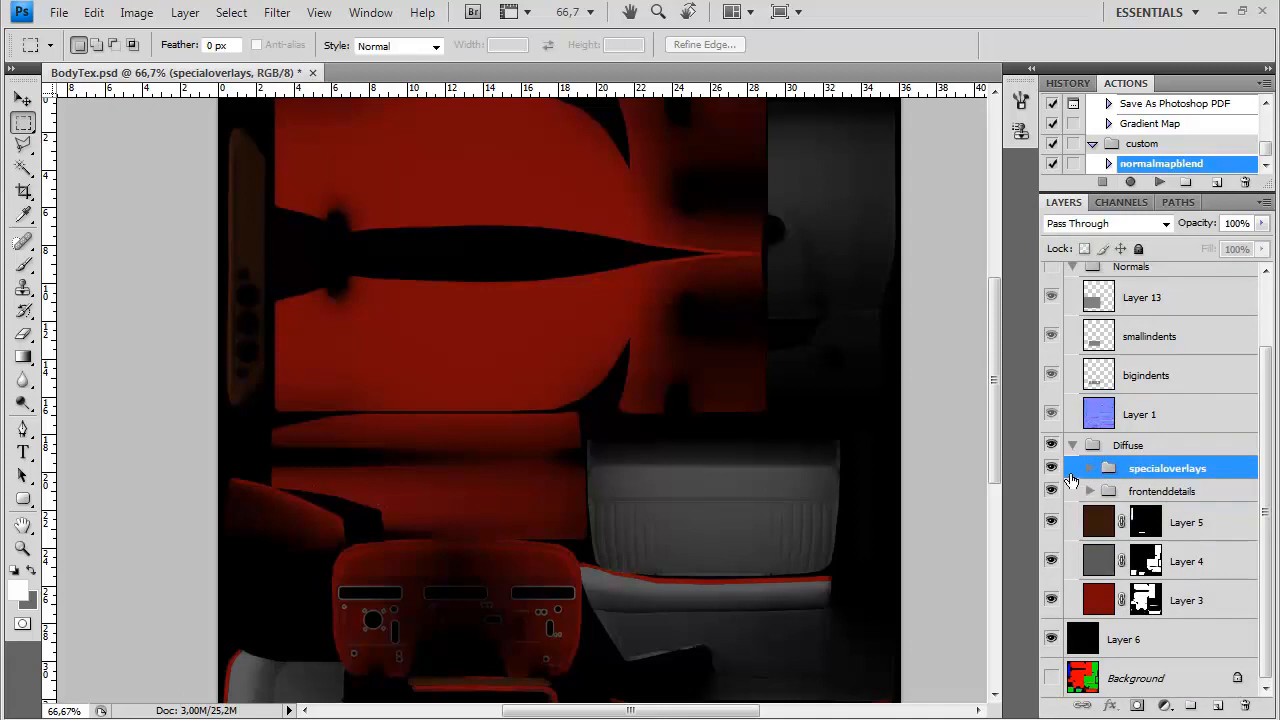
pyautogui.click(1089, 468)
# Add a new layer named hilites above Layer 7 inside the specialoverlays group
pyautogui.click(1160, 491)
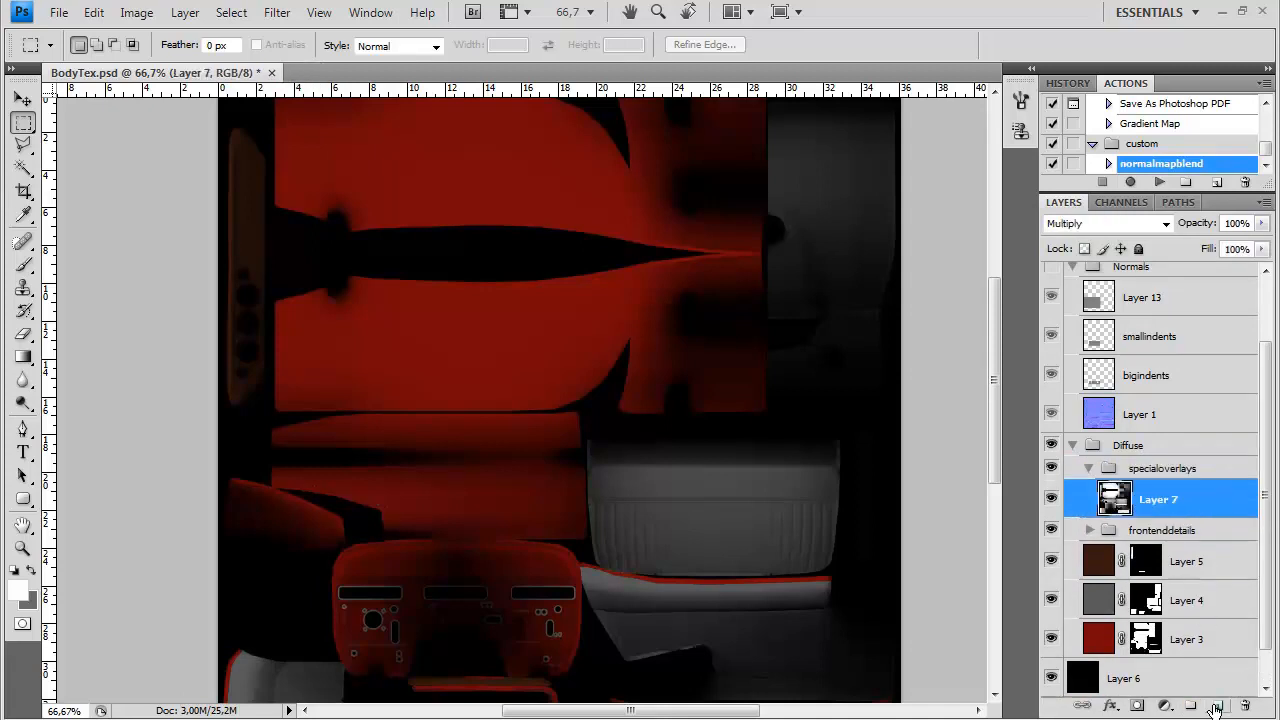
pyautogui.click(1217, 705)
pyautogui.write('hilites')
pyautogui.press('Return')
# Set up a soft white 13 px brush with 3% flow for painting on the firewall
pyautogui.hotkey('ctrl', '+')
pyautogui.hotkey('ctrl', '+')
pyautogui.moveTo(453, 608); pyautogui.dragTo(560, 350)
pyautogui.click(24, 264)
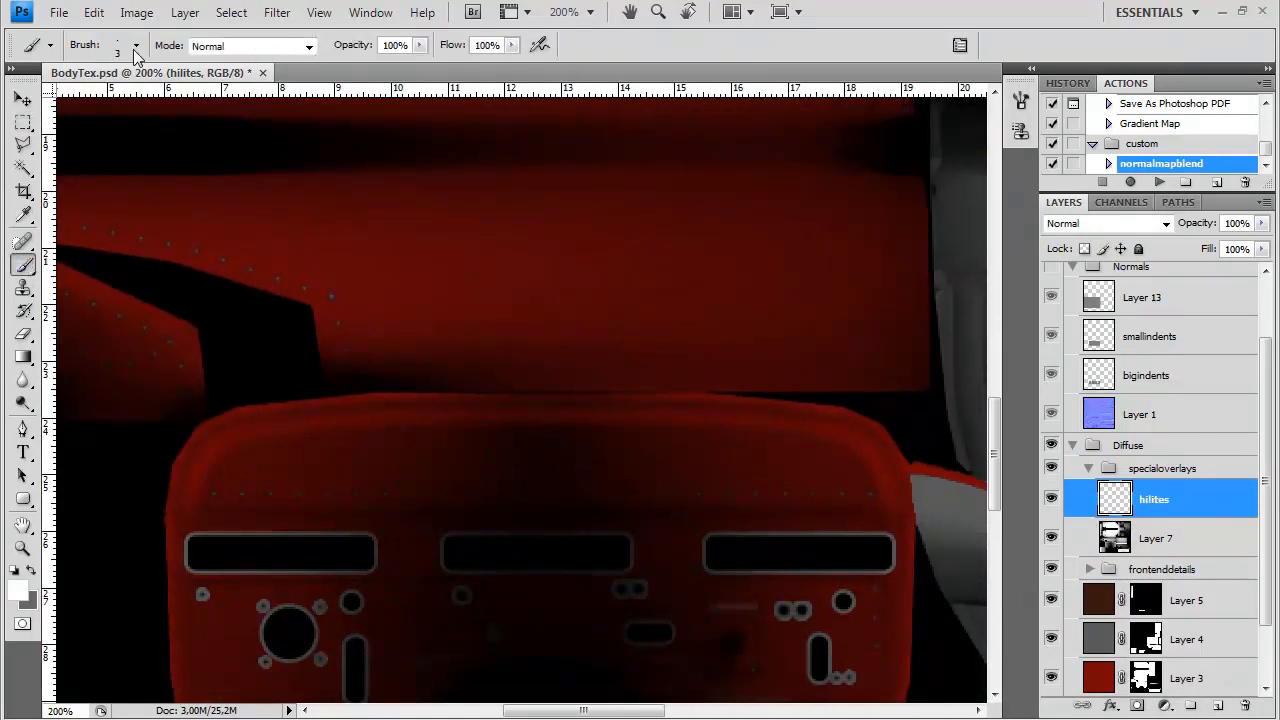
pyautogui.click(136, 45)
pyautogui.click(511, 45)
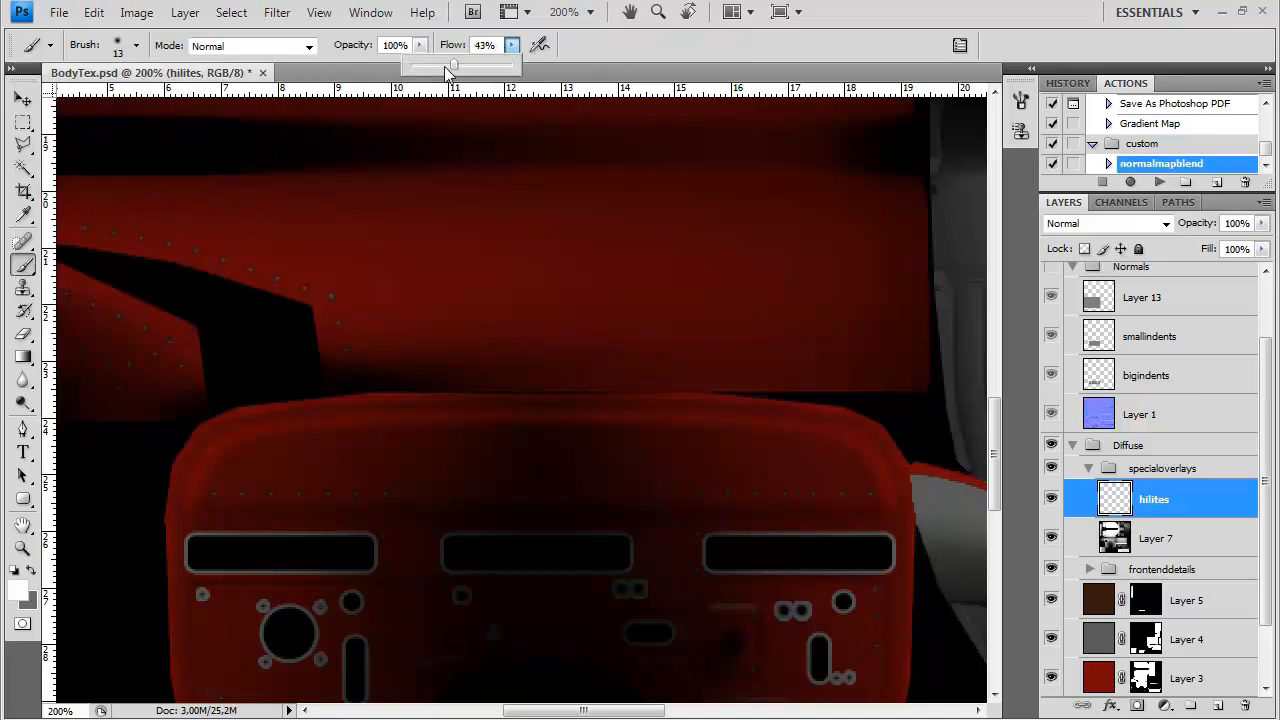
pyautogui.click(166, 478)
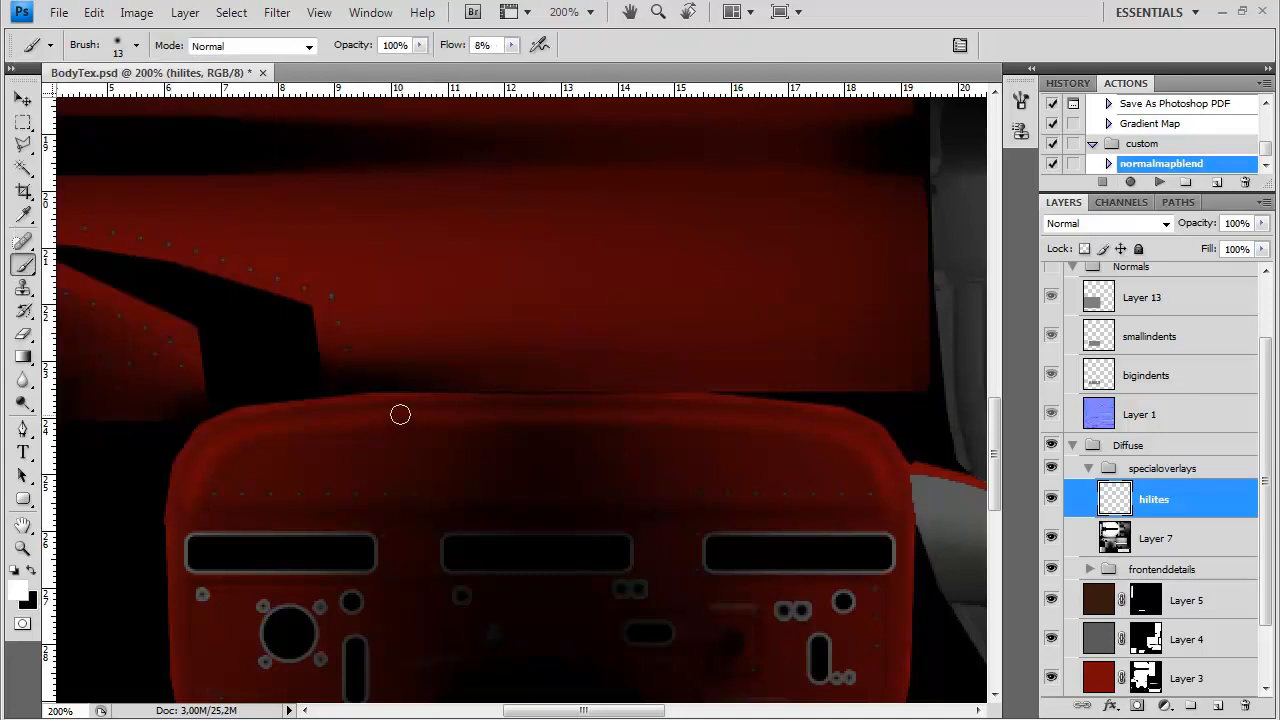
pyautogui.click(511, 45)
# Paint a faint white highlight along the firewall's rounded upper edge and both upper corners, undoing unwanted strokes
pyautogui.moveTo(477, 413); pyautogui.dragTo(270, 431)
pyautogui.hotkey('ctrl', 'z')
pyautogui.moveTo(512, 413); pyautogui.dragTo(232, 437)
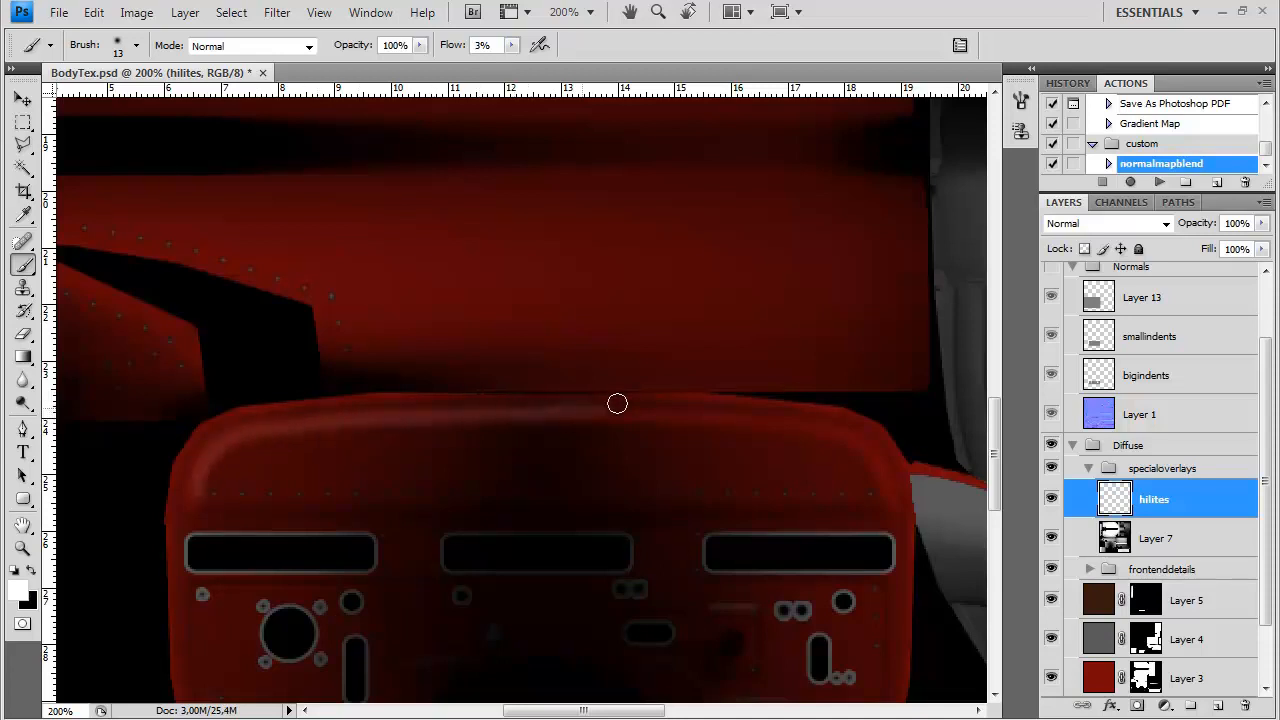
pyautogui.hotkey('ctrl', 'z')
pyautogui.moveTo(671, 413); pyautogui.dragTo(797, 421)
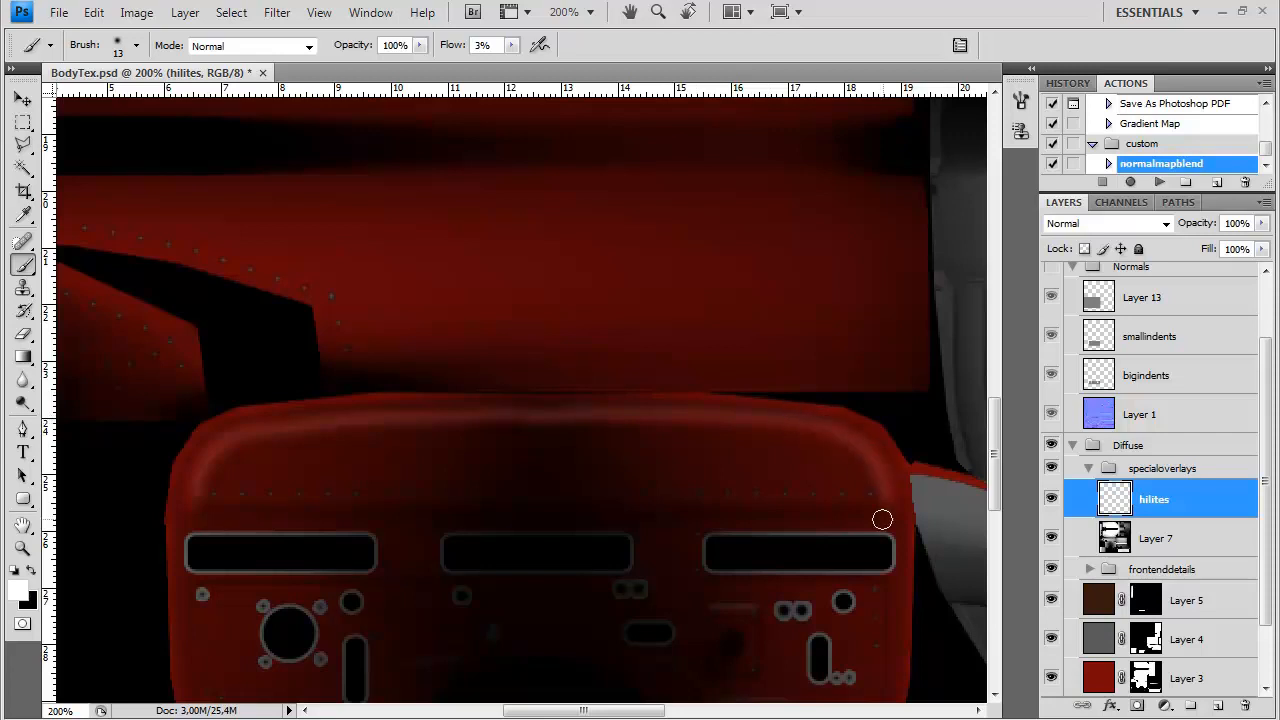
# Paint broad, soft white highlights near both ends of the lower red body panel with the brush enlarged to 176 px
pyautogui.moveTo(381, 144); pyautogui.dragTo(640, 449)
pyautogui.hotkey('ctrl', '-')
pyautogui.hotkey('ctrl', '-')
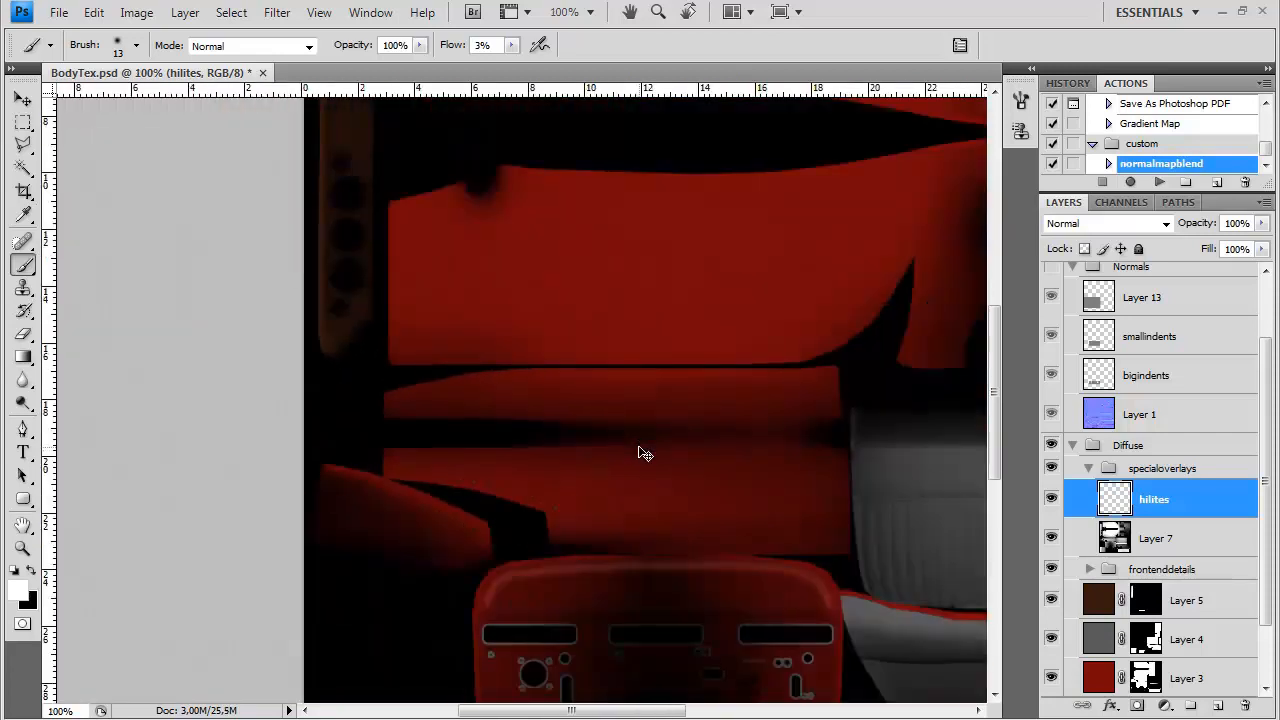
pyautogui.moveTo(891, 154); pyautogui.dragTo(656, 400)
pyautogui.scroll(-5, 656, 400)
pyautogui.rightClick(666, 476)
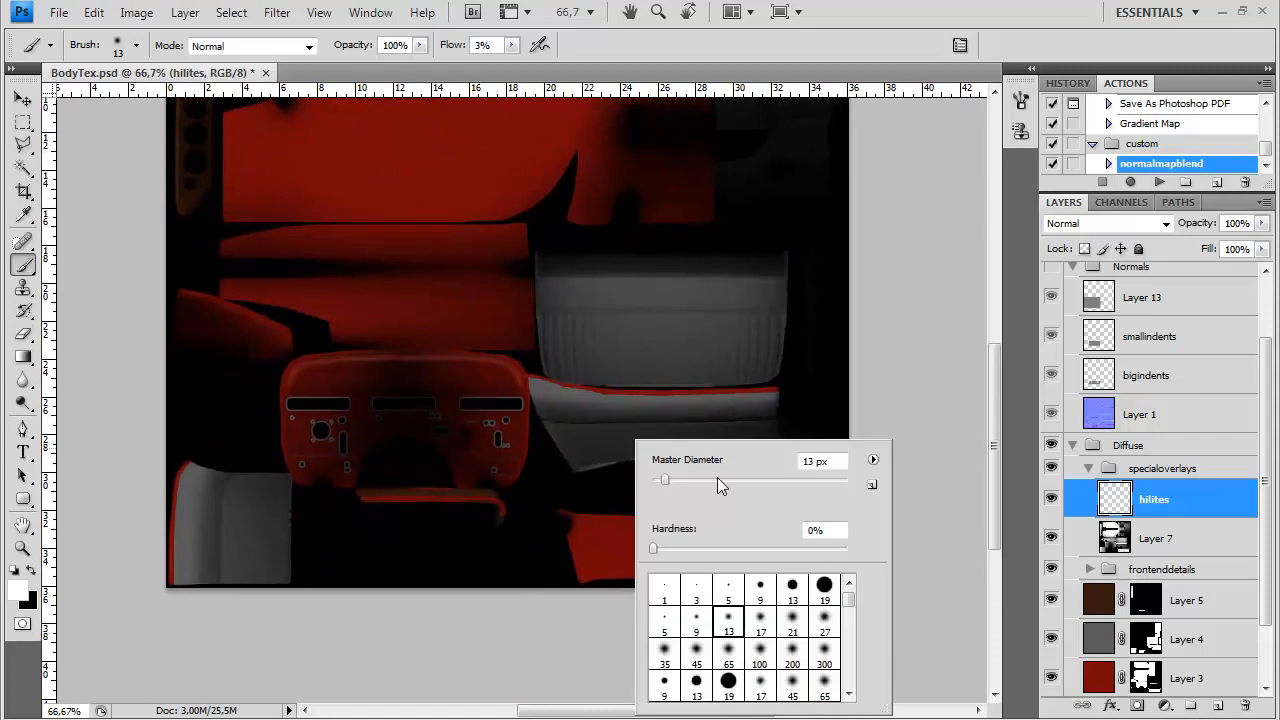
pyautogui.moveTo(580, 530)
pyautogui.mouseDown()
pyautogui.moveTo(619, 611)
pyautogui.moveTo(667, 596)
pyautogui.moveTo(575, 527)
pyautogui.moveTo(592, 578)
pyautogui.moveTo(579, 530)
pyautogui.mouseUp()
pyautogui.moveTo(803, 574)
pyautogui.mouseDown()
pyautogui.moveTo(813, 514)
pyautogui.moveTo(883, 485)
pyautogui.moveTo(917, 488)
pyautogui.mouseUp()
pyautogui.rightClick(802, 532)
pyautogui.moveTo(666, 568)
pyautogui.mouseDown()
pyautogui.moveTo(615, 544)
pyautogui.moveTo(787, 548)
pyautogui.moveTo(781, 561)
pyautogui.moveTo(797, 521)
pyautogui.moveTo(768, 557)
pyautogui.moveTo(612, 538)
pyautogui.mouseUp()
# Show the Layer 2 wireframe over the two large red body side panels and reduce the brush to 8 px
pyautogui.moveTo(525, 286); pyautogui.dragTo(499, 612)
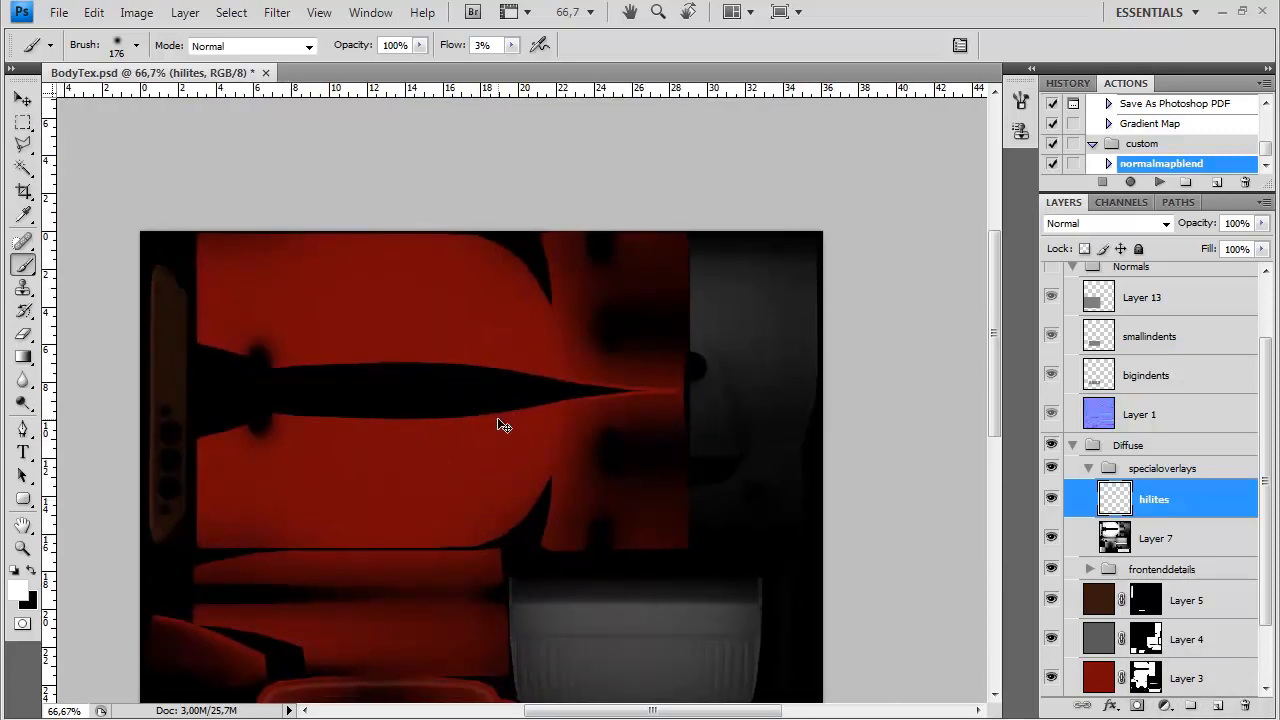
pyautogui.hotkey('ctrl', '+')
pyautogui.moveTo(1266, 371); pyautogui.dragTo(1264, 305)
pyautogui.click(1051, 282)
pyautogui.moveTo(528, 428); pyautogui.dragTo(692, 386)
pyautogui.moveTo(691, 575); pyautogui.dragTo(625, 160)
pyautogui.moveTo(703, 159)
pyautogui.mouseDown()
pyautogui.moveTo(691, 514)
pyautogui.moveTo(719, 562)
pyautogui.mouseUp()
pyautogui.rightClick(728, 451)
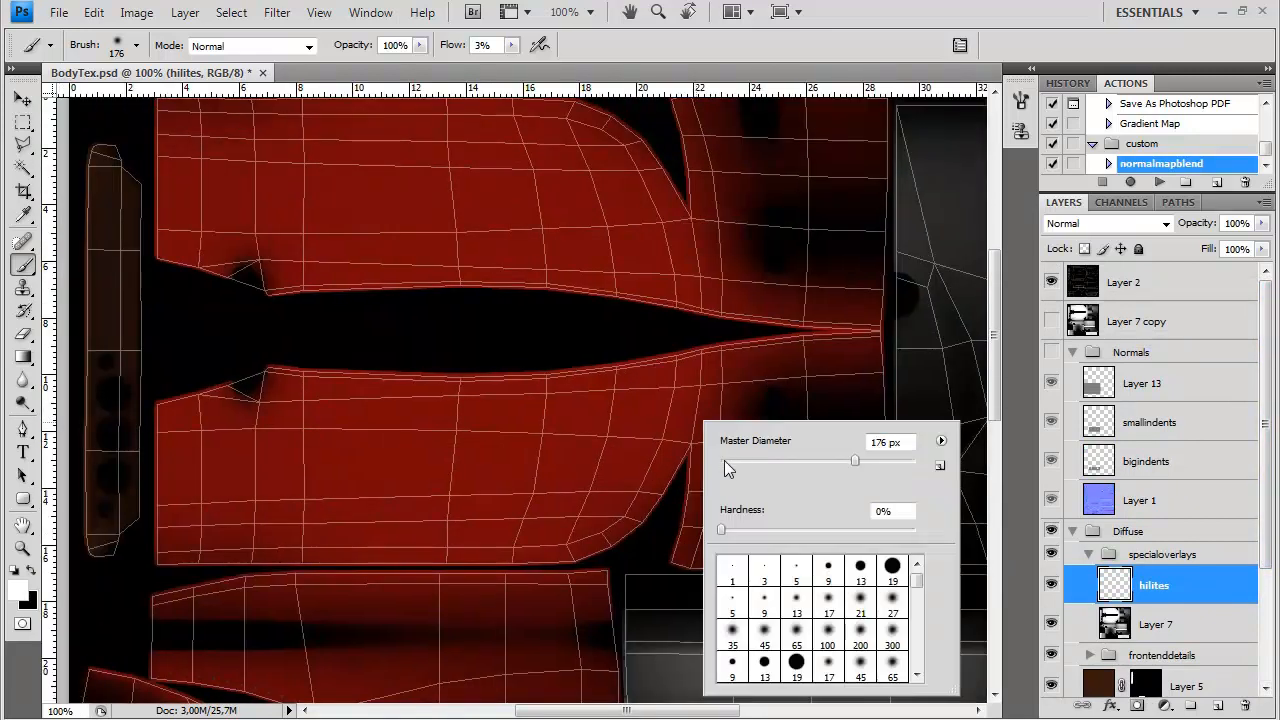
pyautogui.click(875, 332)
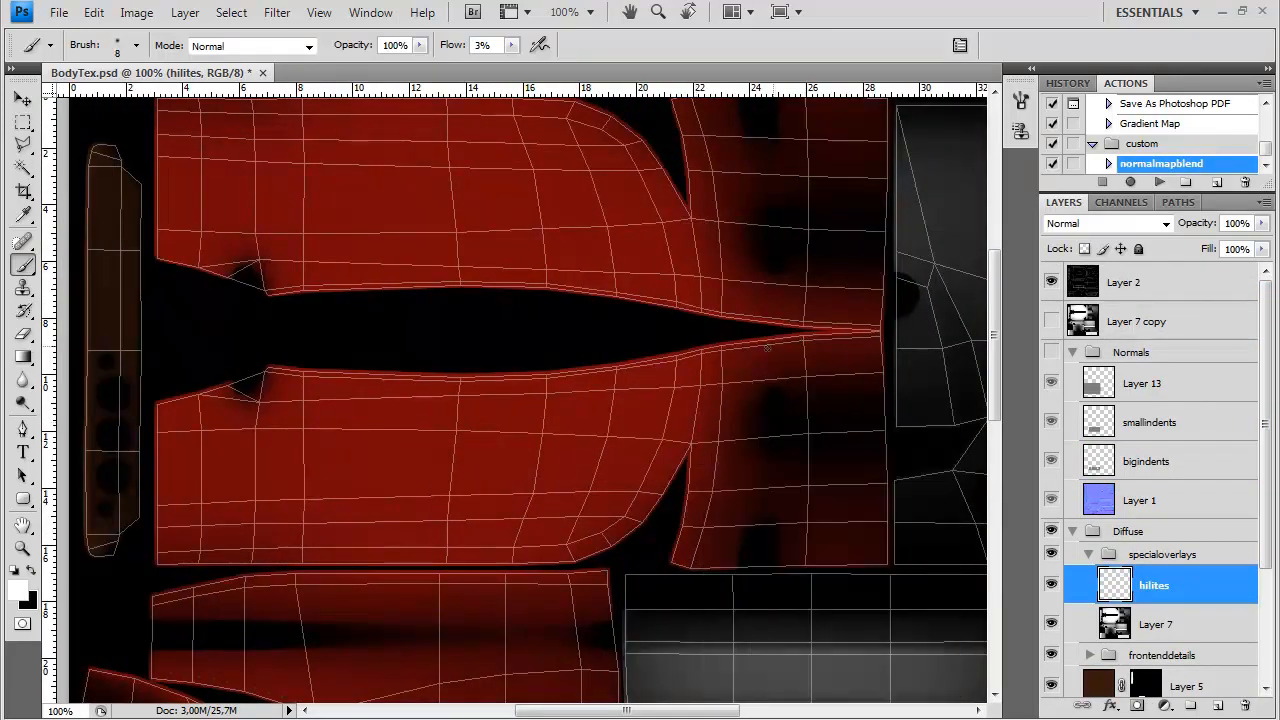
# Paint thin, faint white highlights along the facing inner edges of both red body side panels, using the Layer 2 wireframe as a guide, and hide it
pyautogui.click(1053, 276)
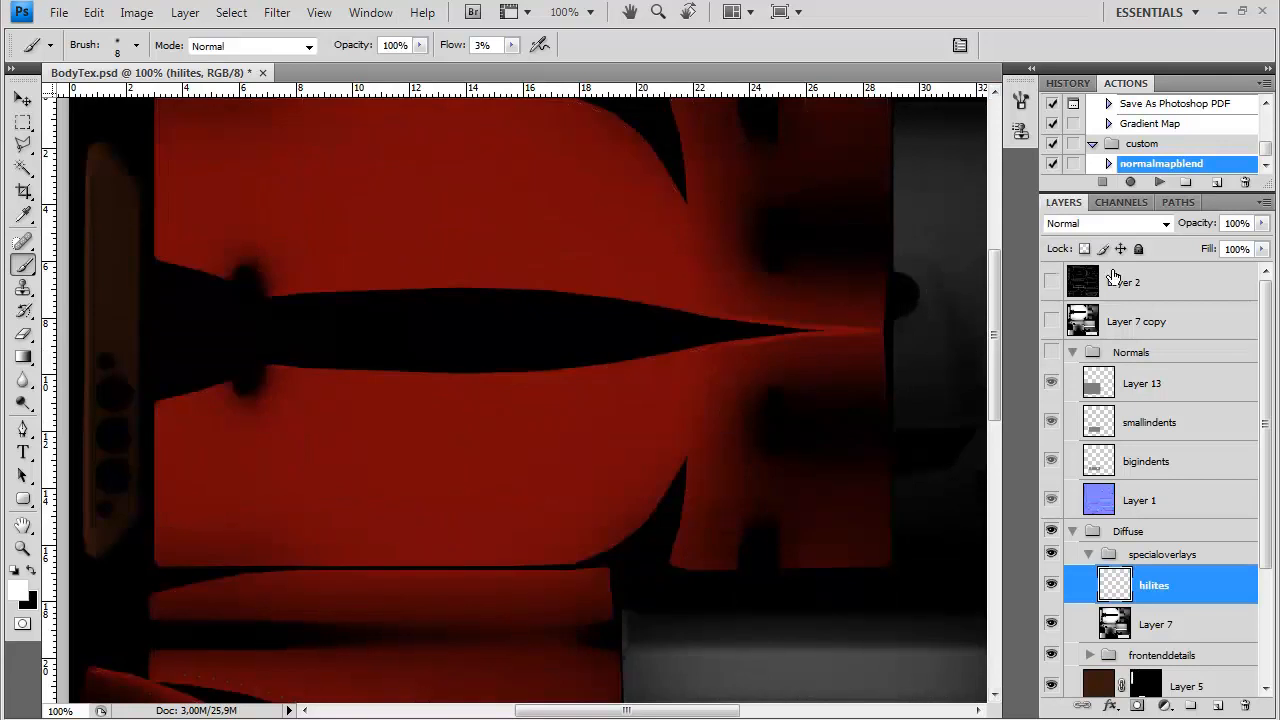
pyautogui.click(1020, 100)
pyautogui.click(966, 93)
pyautogui.click(1051, 282)
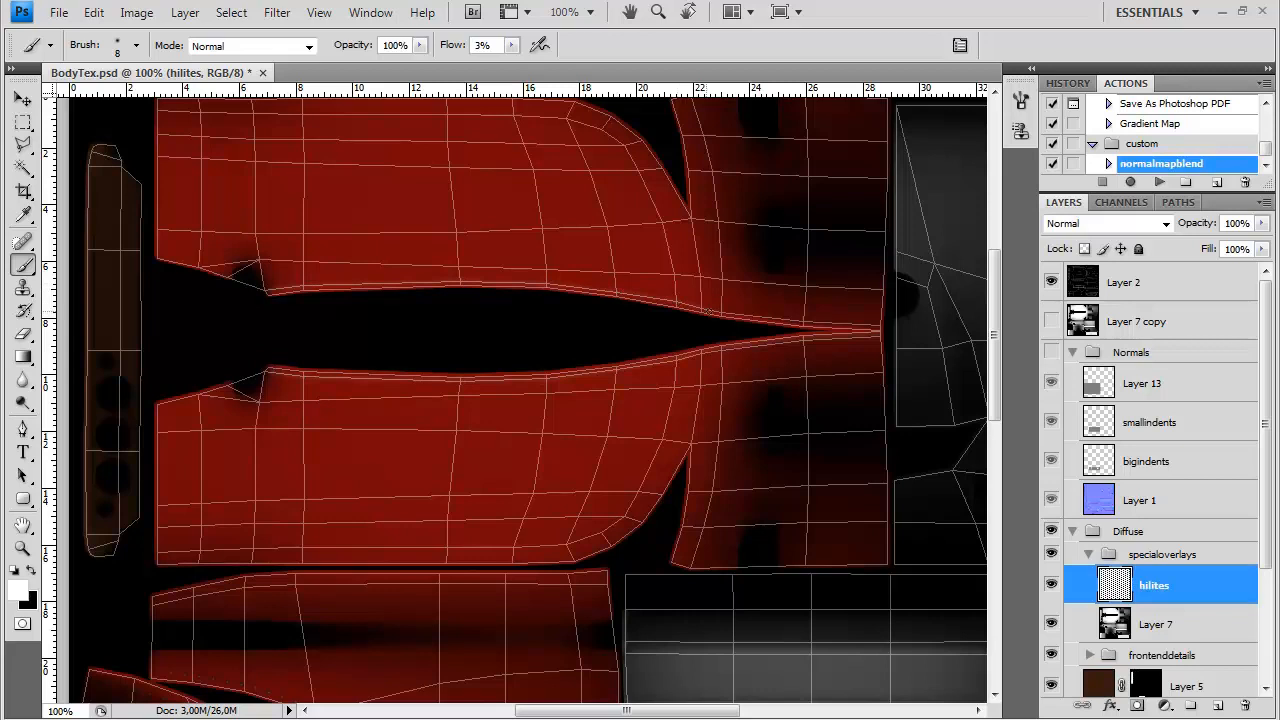
pyautogui.click(1051, 283)
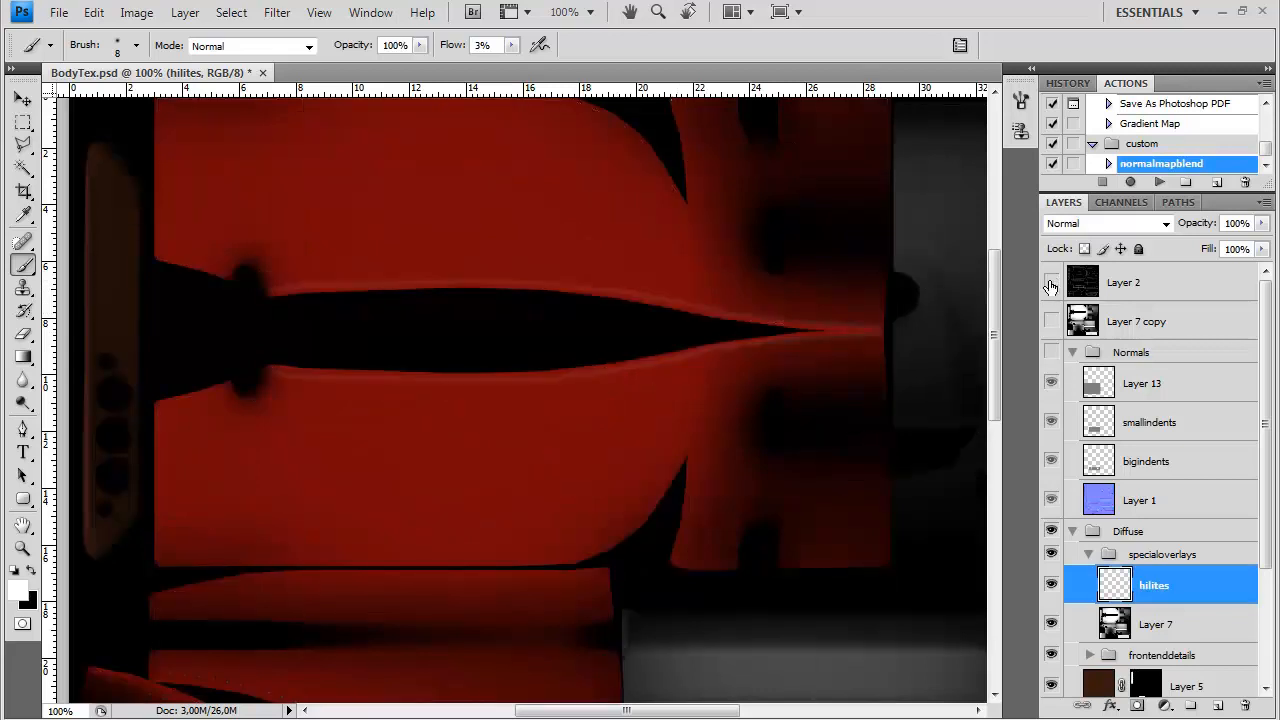
# Examine the painted highlights across the texture sheet, comparing the lower red panel with the Layer 2 wireframe
pyautogui.moveTo(576, 500); pyautogui.dragTo(700, 262)
pyautogui.moveTo(601, 474); pyautogui.dragTo(555, 110)
pyautogui.moveTo(666, 391); pyautogui.dragTo(370, 400)
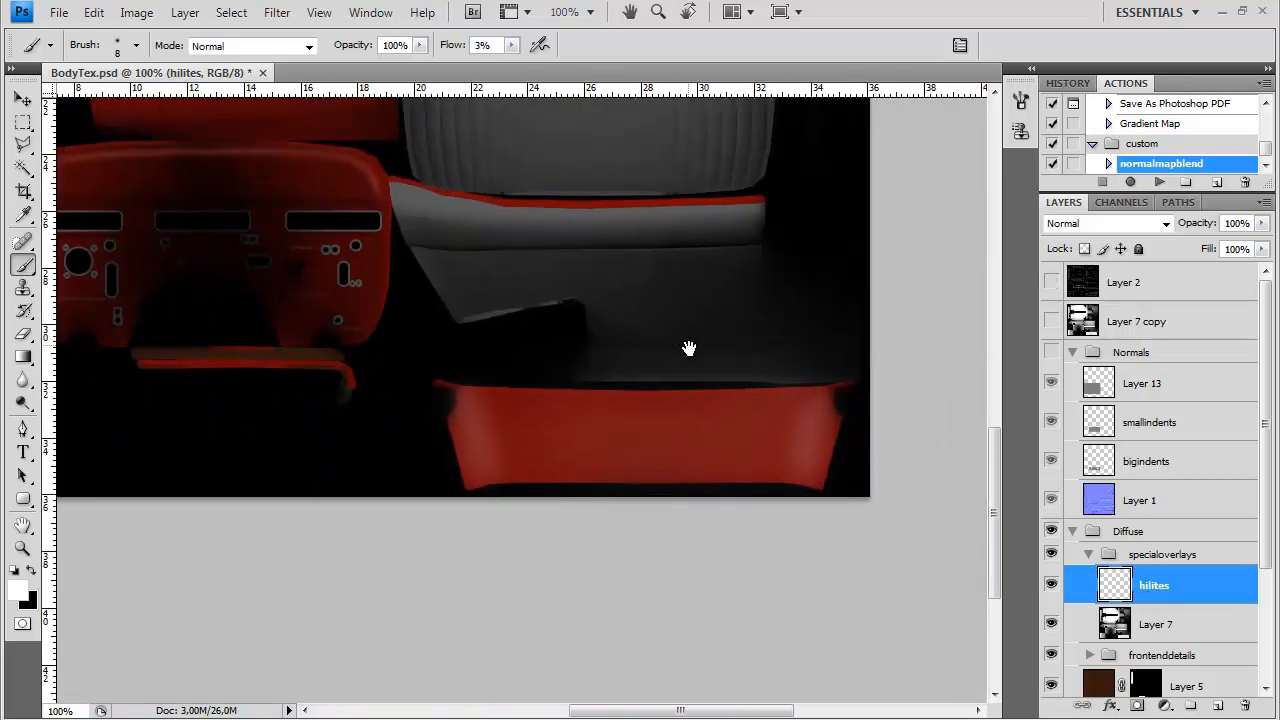
pyautogui.click(1051, 281)
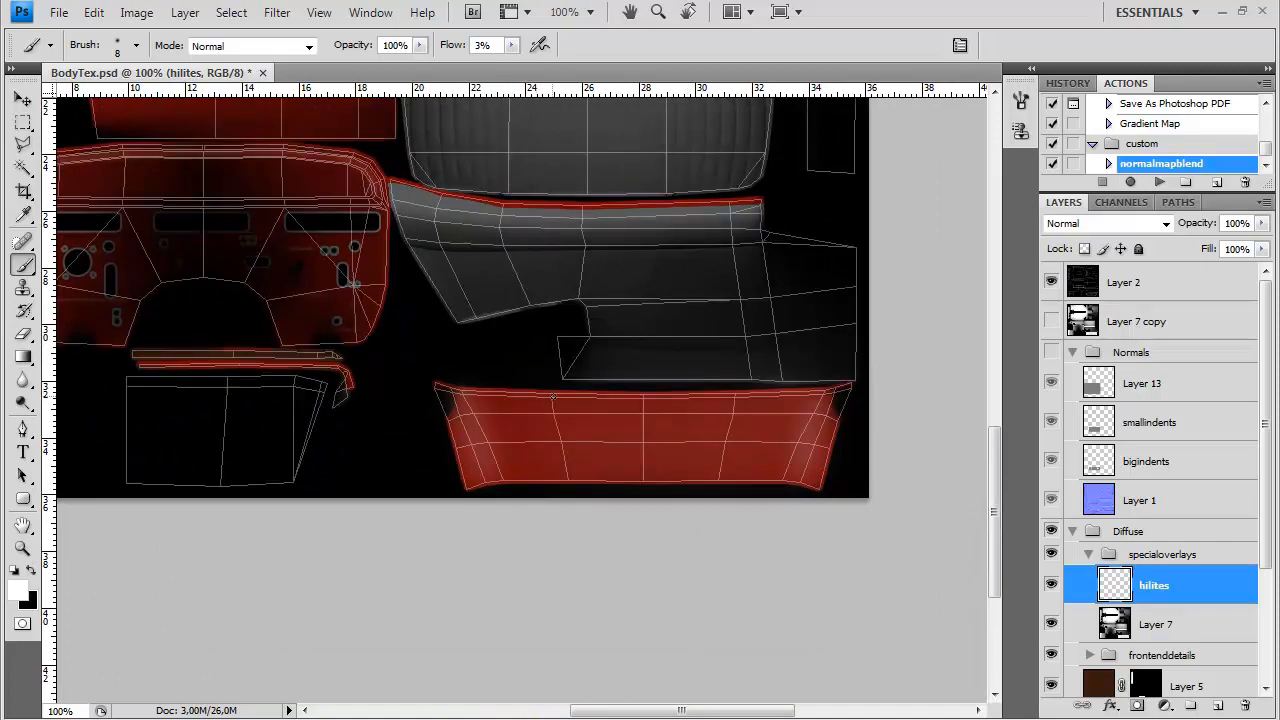
pyautogui.click(1051, 283)
pyautogui.scroll(5, 785, 371)
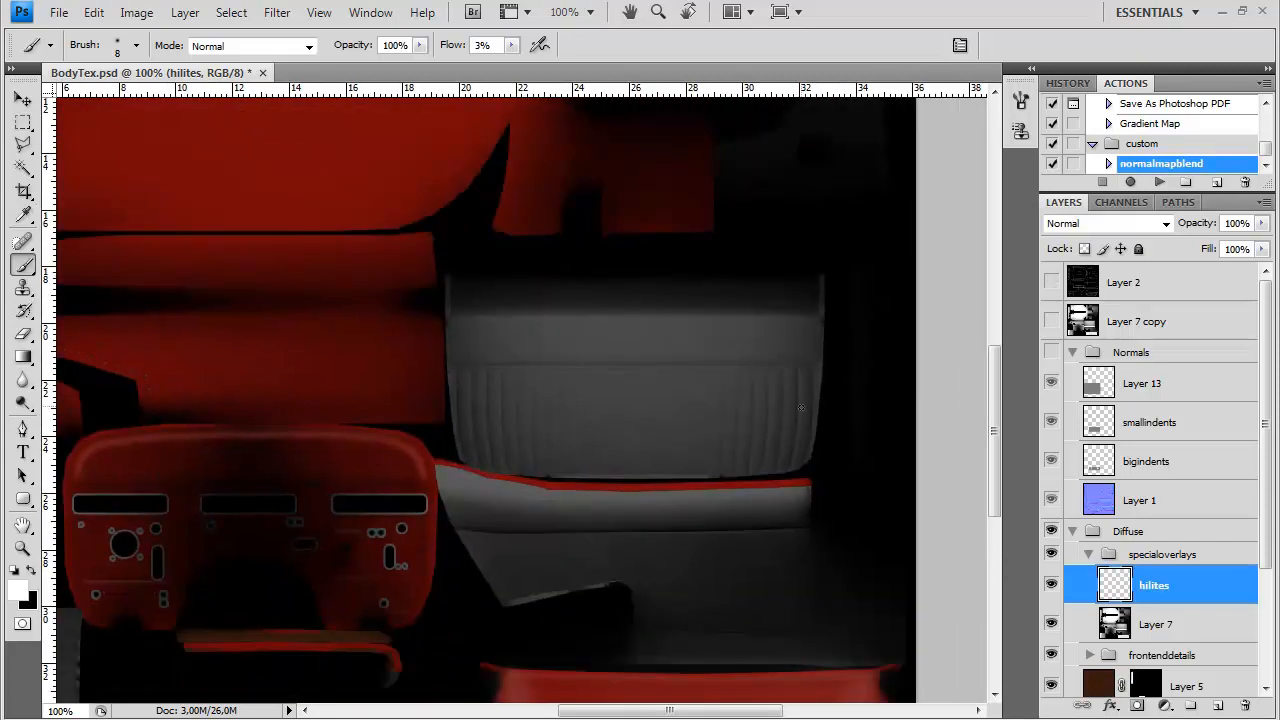
pyautogui.rightClick(800, 407)
pyautogui.press('Escape')
pyautogui.scroll(8, 657, 383)
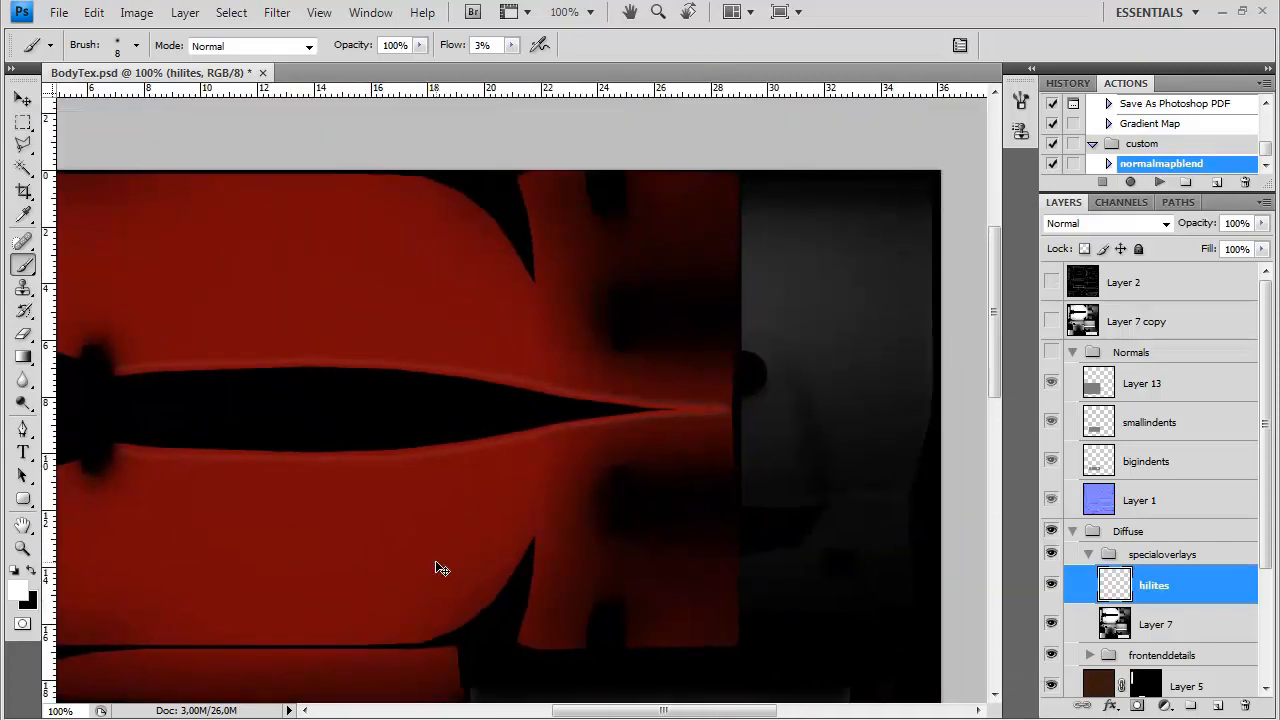
pyautogui.hotkey('ctrl', '-')
pyautogui.hotkey('ctrl', '-')
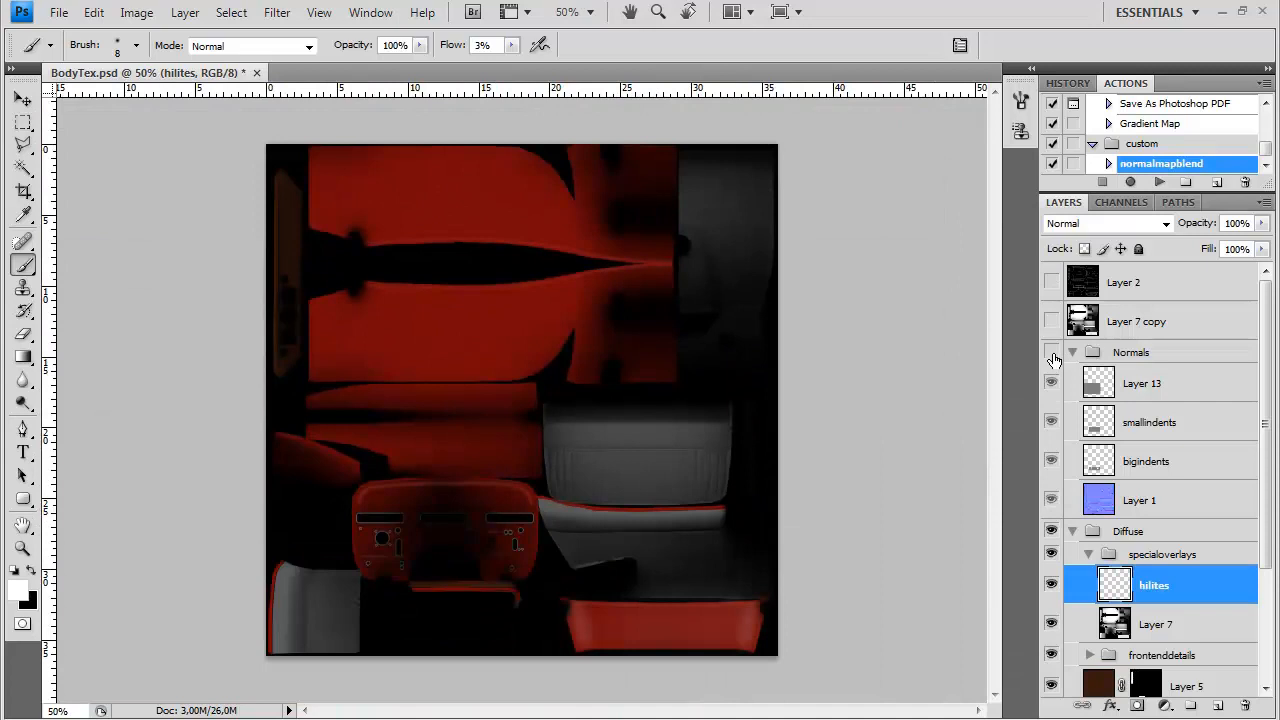
# Export the updated texture over the existing texture file and inspect the car body in 3ds Max
pyautogui.hotkey('ctrl', 'shift', 's')
pyautogui.click(698, 465)
pyautogui.click(610, 708)
pyautogui.doubleClick(570, 213)
pyautogui.click(602, 308)
pyautogui.click(701, 357)
pyautogui.hotkey('alt', 'Tab')
pyautogui.moveTo(614, 381); pyautogui.dragTo(363, 422)
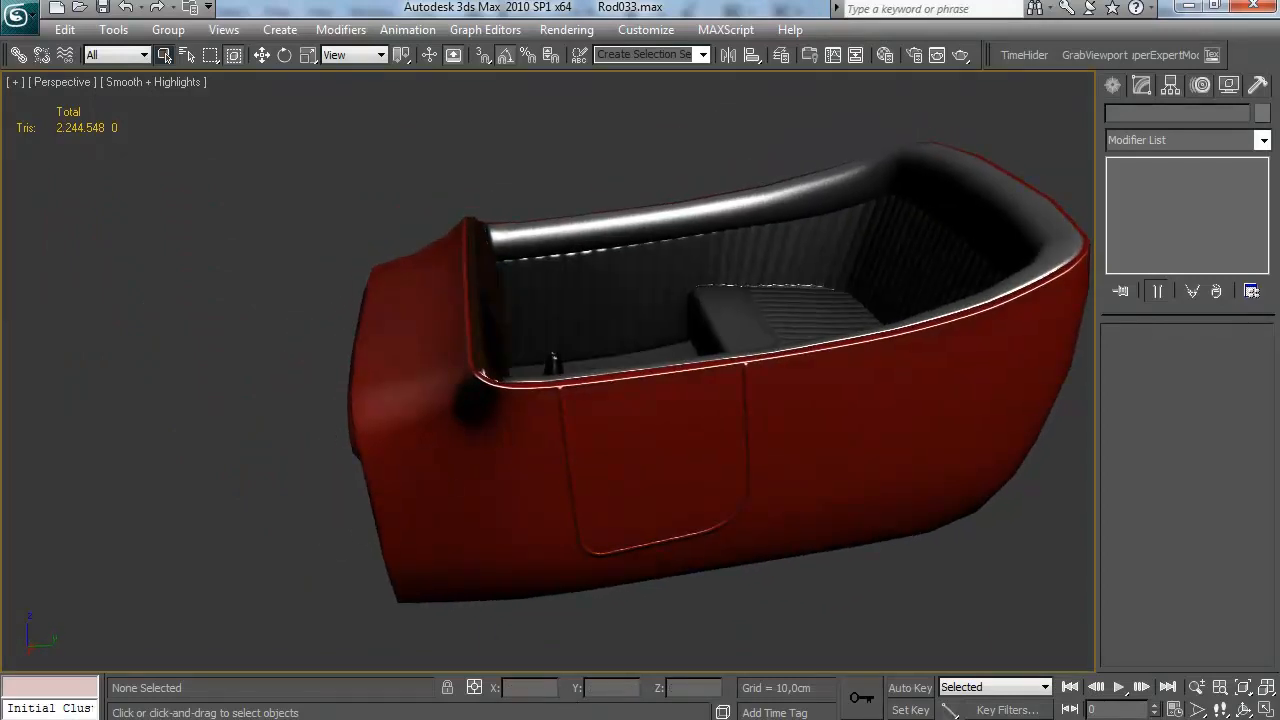
# Return to Photoshop and set up a soft 59 px eraser with 43% opacity for the hilites layer
pyautogui.hotkey('alt', 'Tab')
pyautogui.click(24, 335)
pyautogui.rightClick(202, 398)
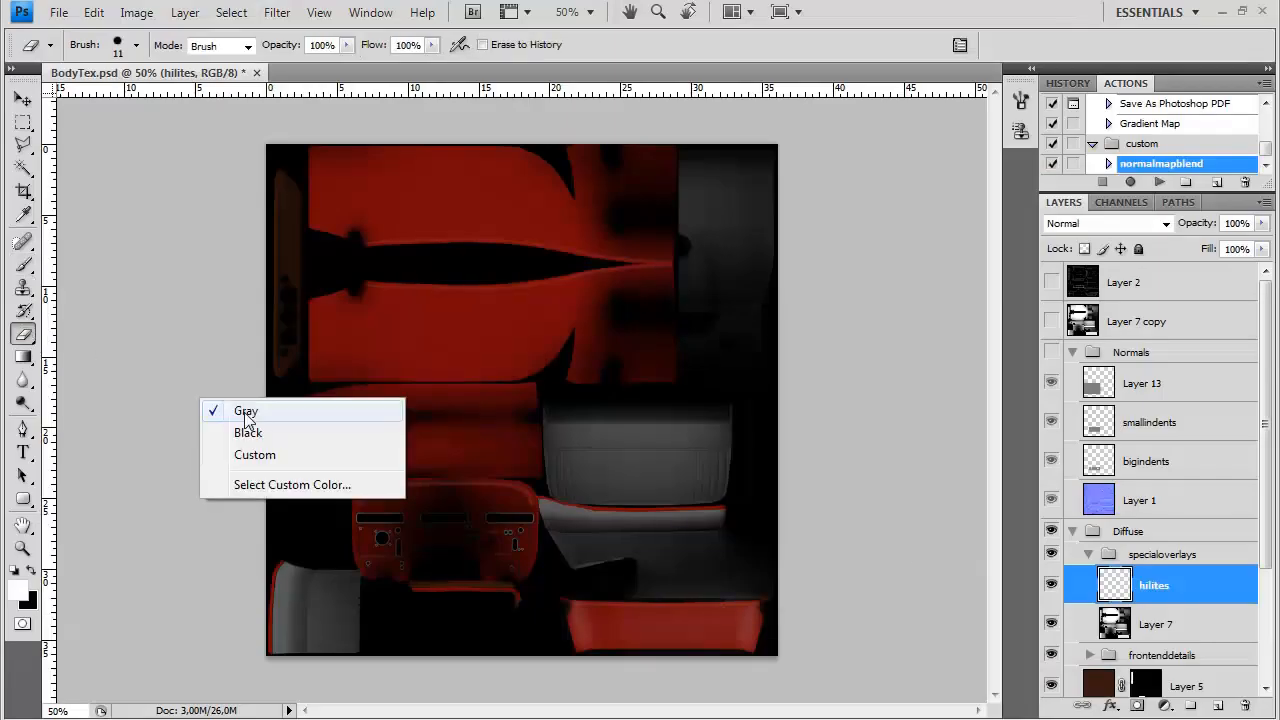
pyautogui.rightClick(474, 387)
pyautogui.click(521, 496)
pyautogui.click(347, 45)
pyautogui.rightClick(366, 452)
pyautogui.click(439, 484)
# Partly erase the highlights near the ends of the lower red panel and check the car body in 3ds Max
pyautogui.click(634, 560)
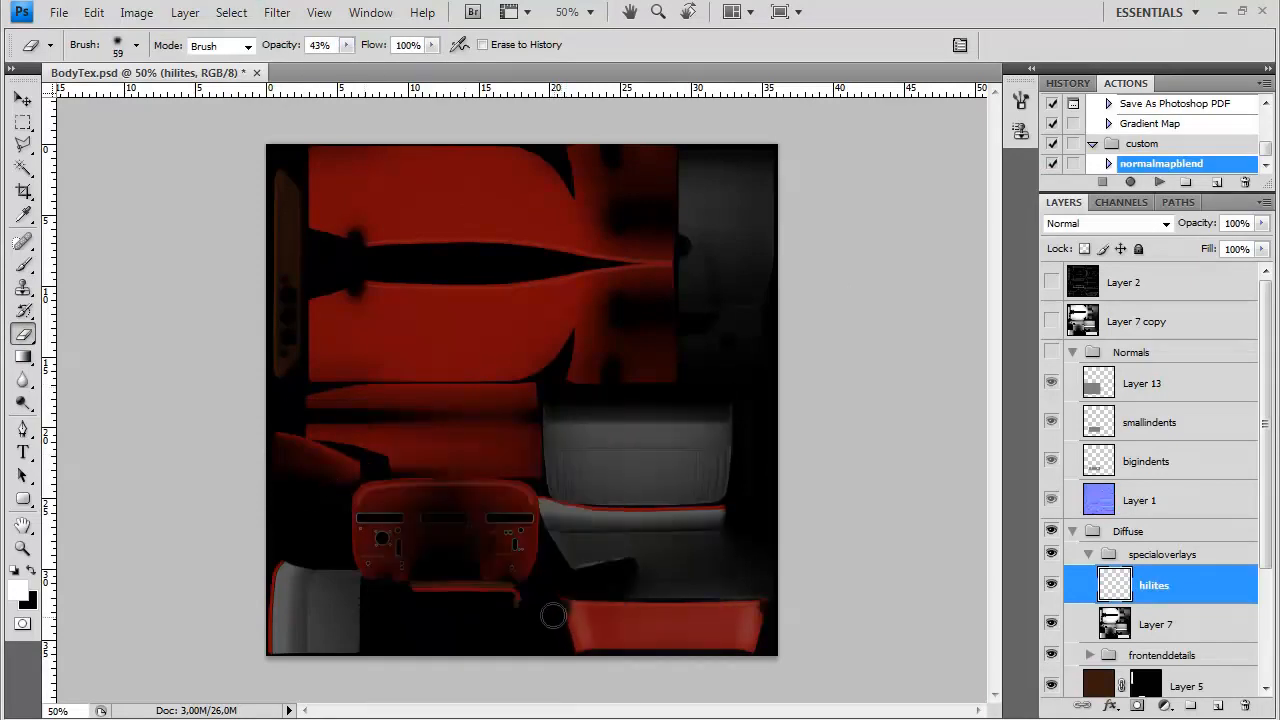
pyautogui.scroll(2, 711, 644)
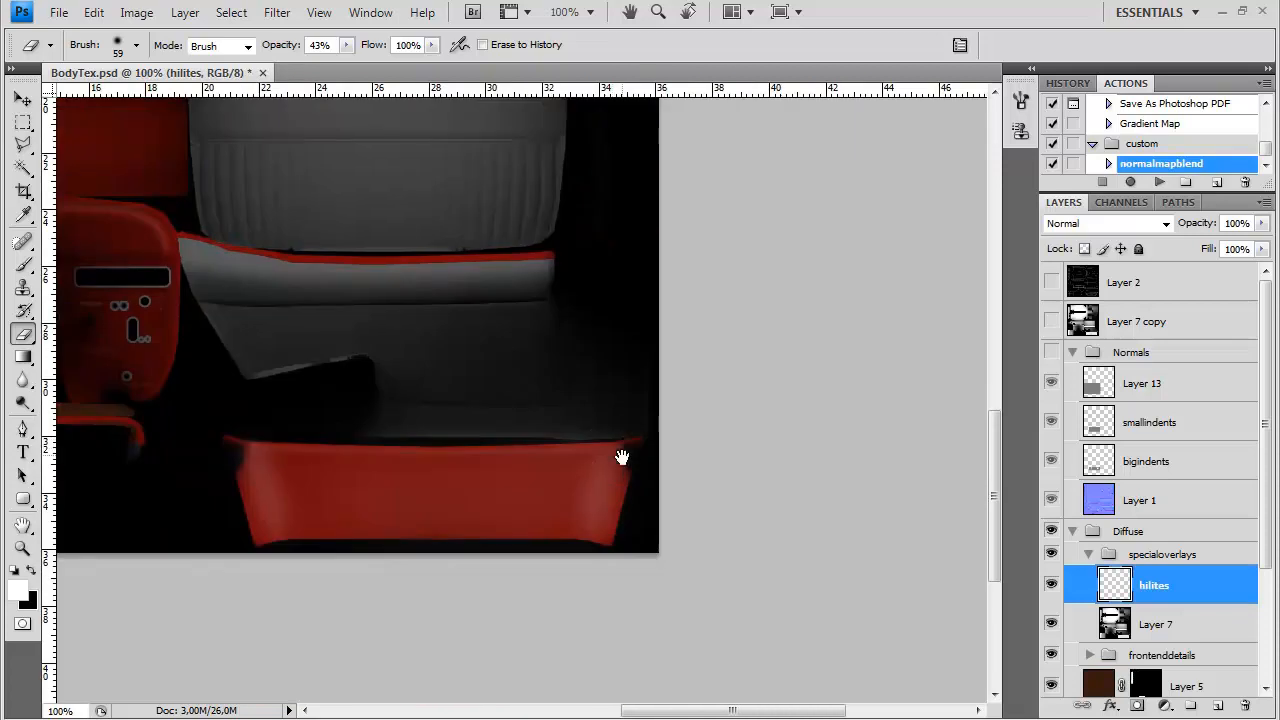
pyautogui.moveTo(251, 468); pyautogui.dragTo(256, 482)
pyautogui.scroll(-2, 545, 634)
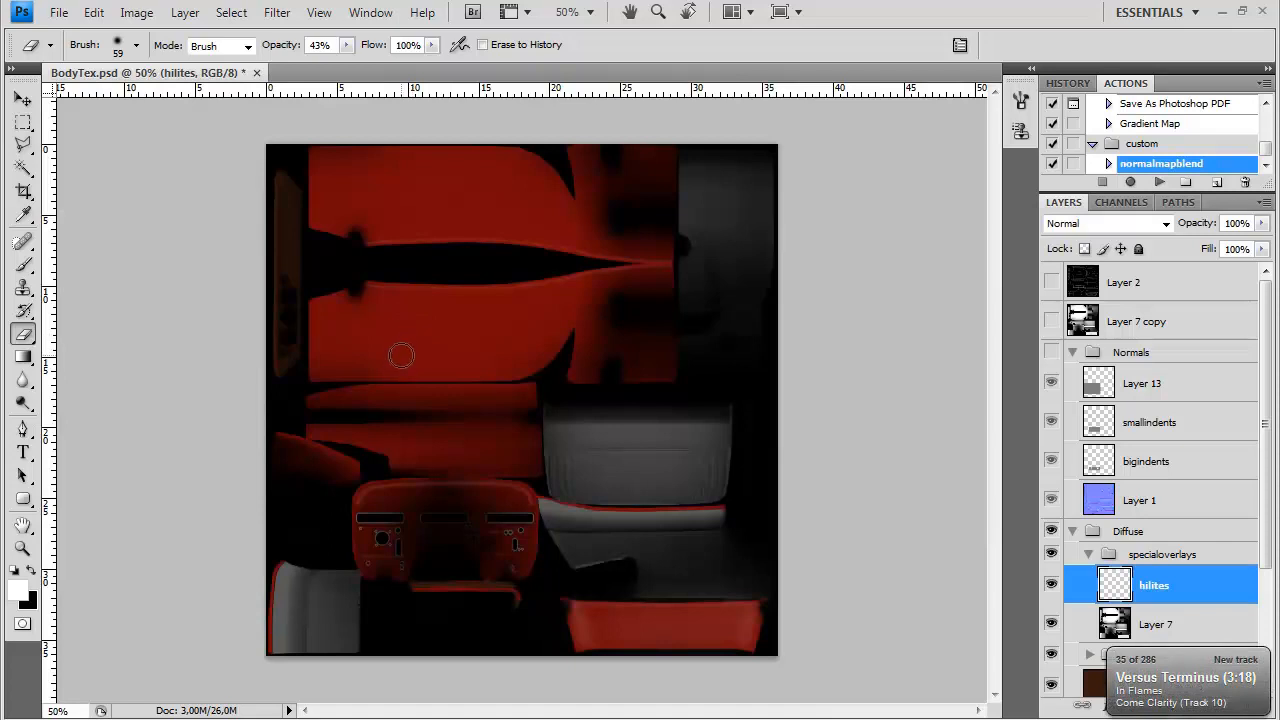
pyautogui.hotkey('alt', 'Tab')
pyautogui.moveTo(517, 397); pyautogui.dragTo(590, 445)
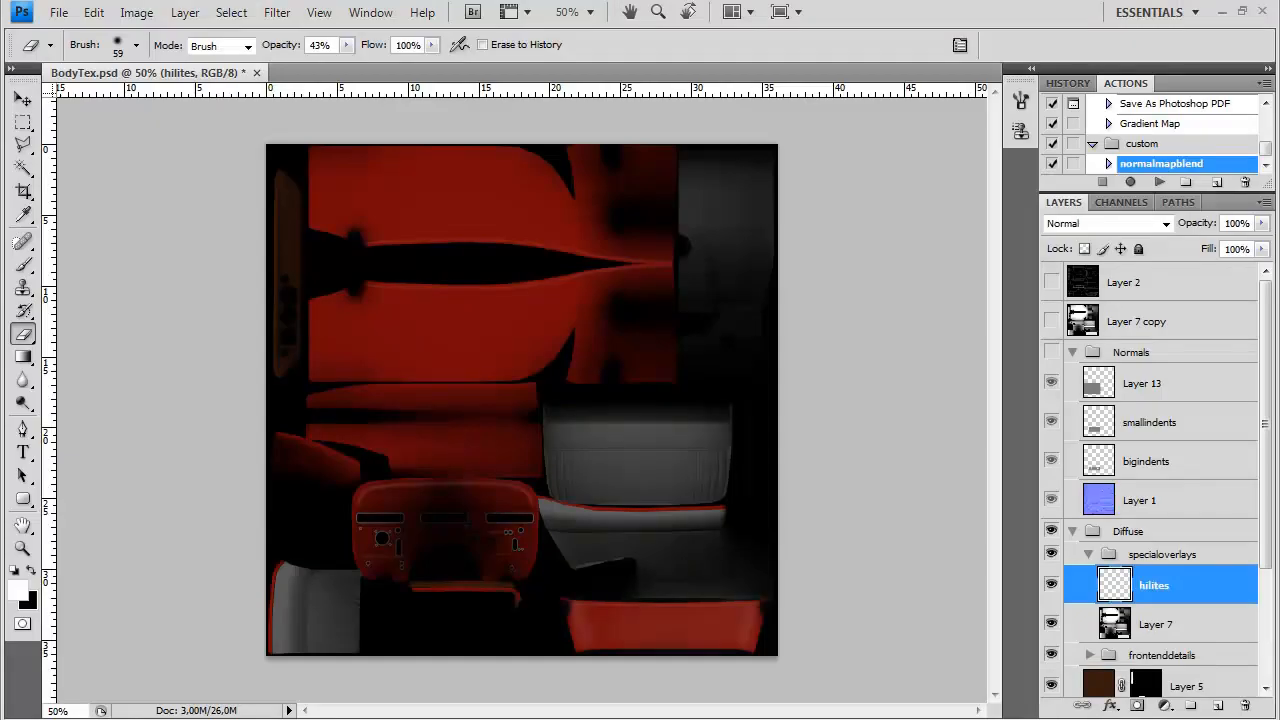
# Paint white over the small dark speck on the grey leather panel in Layer 4's mask, with brush flow at 100%
pyautogui.hotkey('ctrl', '+')
pyautogui.moveTo(340, 461); pyautogui.dragTo(557, 234)
pyautogui.hotkey('ctrl', '+')
pyautogui.hotkey('ctrl', '+')
pyautogui.hotkey('ctrl', '+')
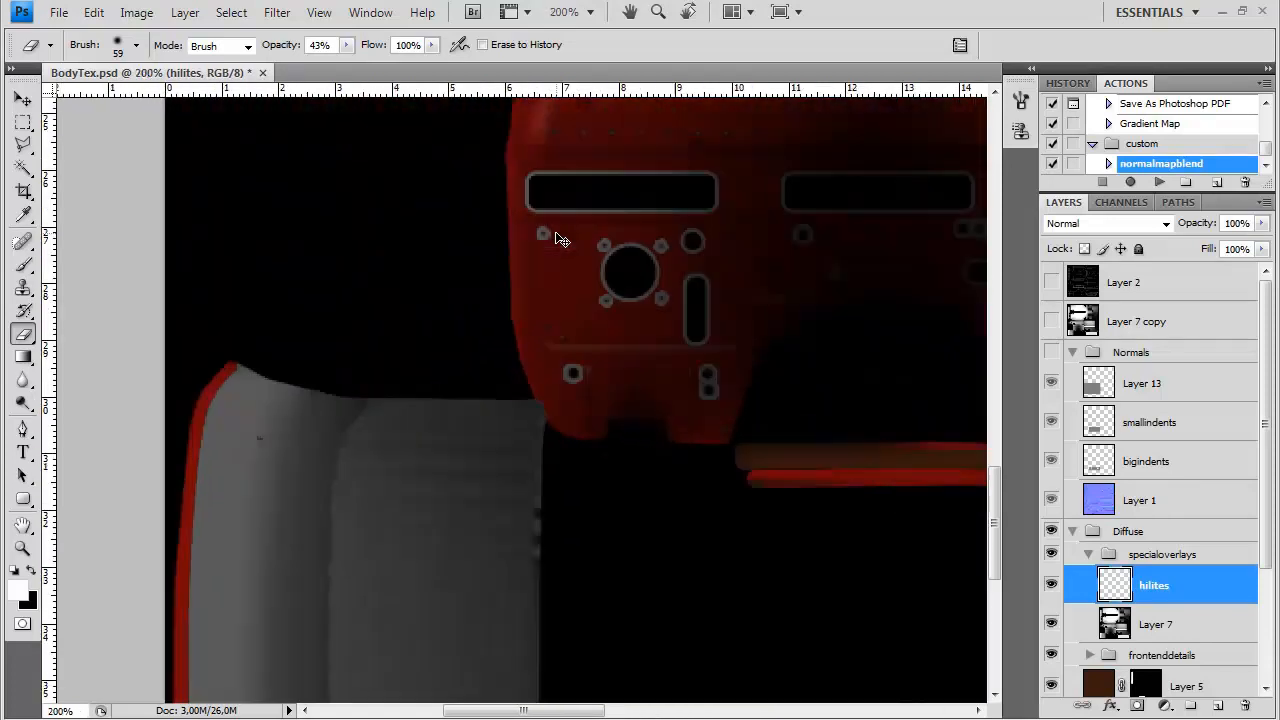
pyautogui.moveTo(416, 461); pyautogui.dragTo(528, 387)
pyautogui.moveTo(1266, 507); pyautogui.dragTo(1264, 618)
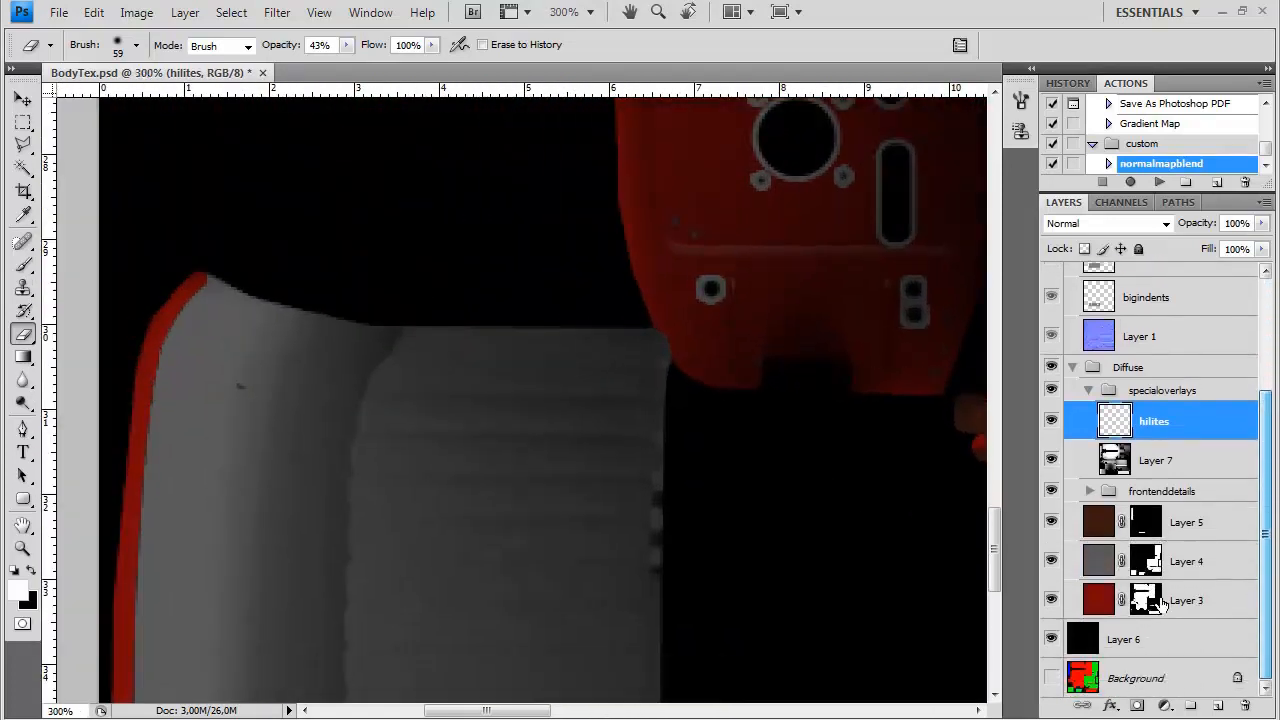
pyautogui.click(1148, 563)
pyautogui.keyDown('ctrl'); pyautogui.click(1148, 563); pyautogui.keyUp('ctrl')
pyautogui.hotkey('ctrl', 'd')
pyautogui.press('b')
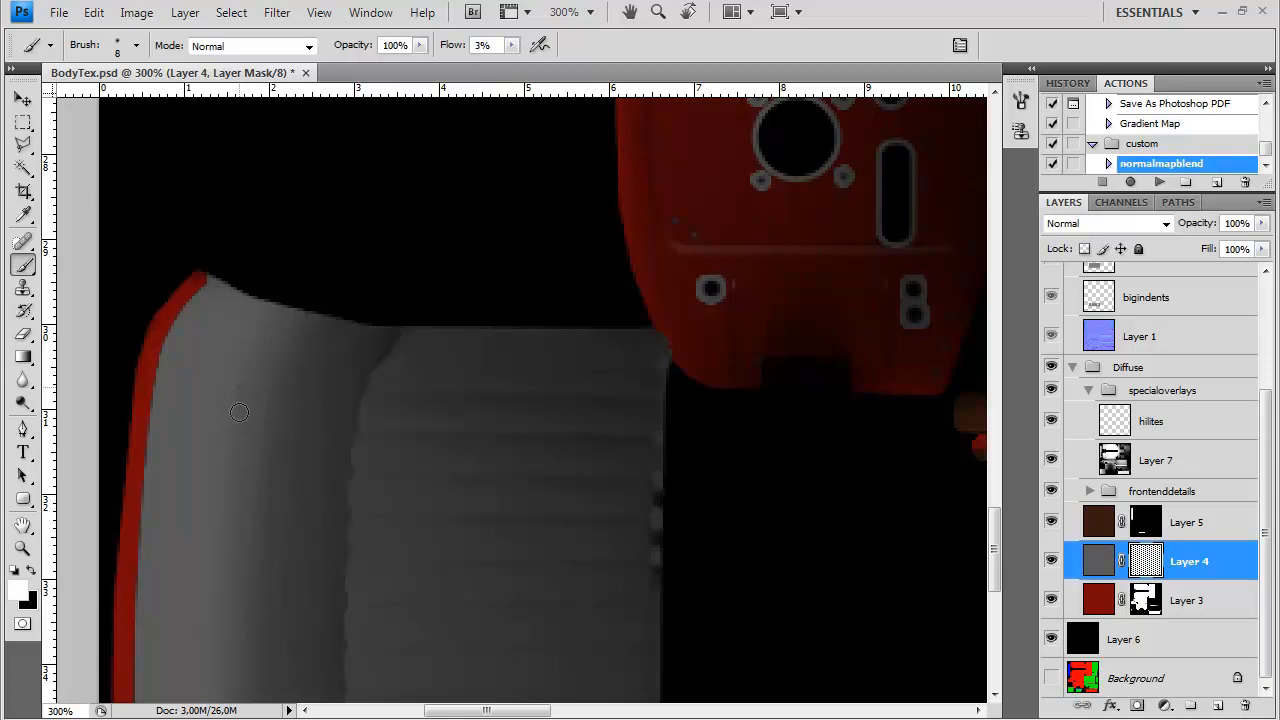
pyautogui.click(512, 45)
pyautogui.click(237, 392)
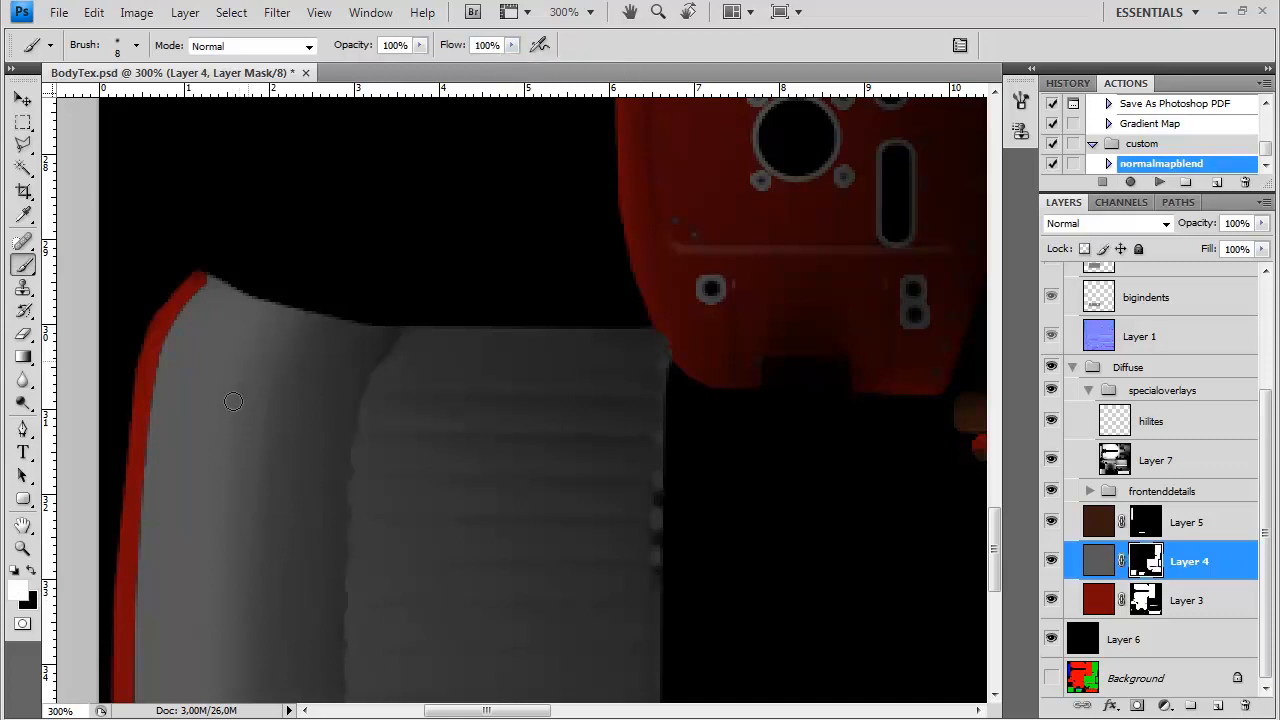
# Retouch the speck area on the grey leather panel in Layer 7 with an 11 px Clone Stamp
pyautogui.click(1146, 462)
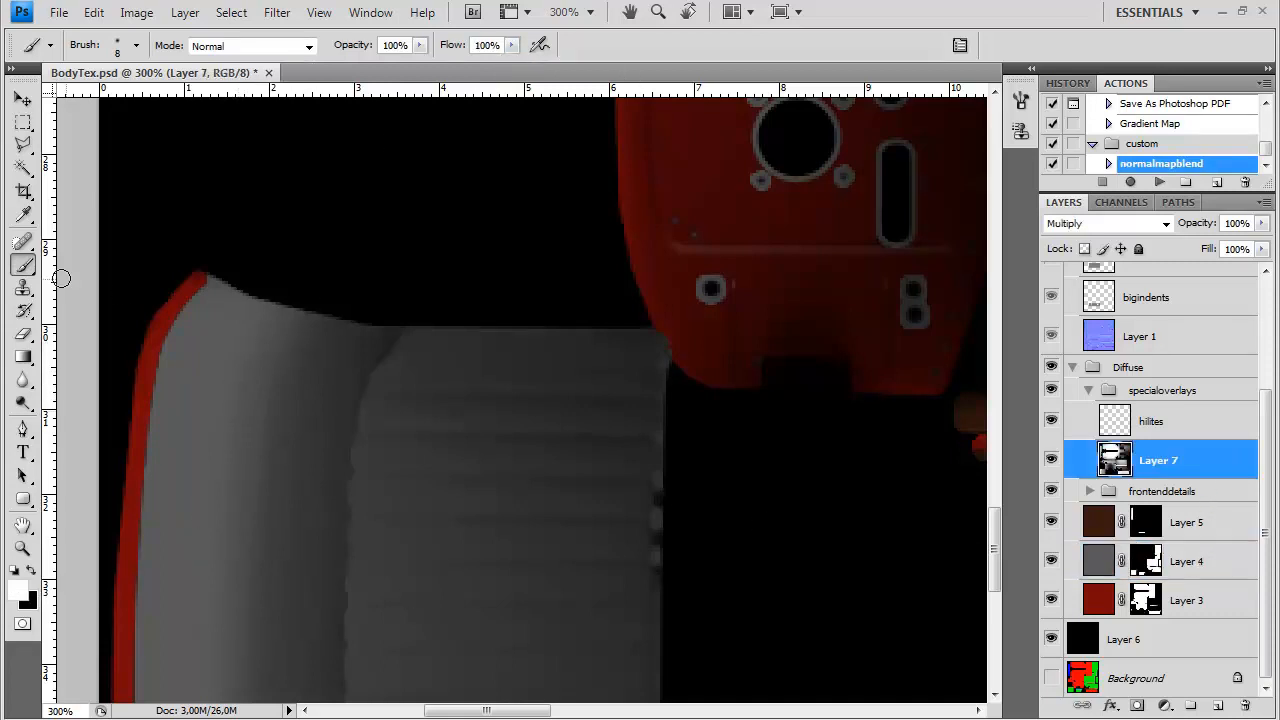
pyautogui.press('s')
pyautogui.rightClick(252, 382)
pyautogui.click(510, 76)
pyautogui.keyDown('alt'); pyautogui.click(234, 410); pyautogui.keyUp('alt')
pyautogui.moveTo(239, 386); pyautogui.dragTo(240, 385)
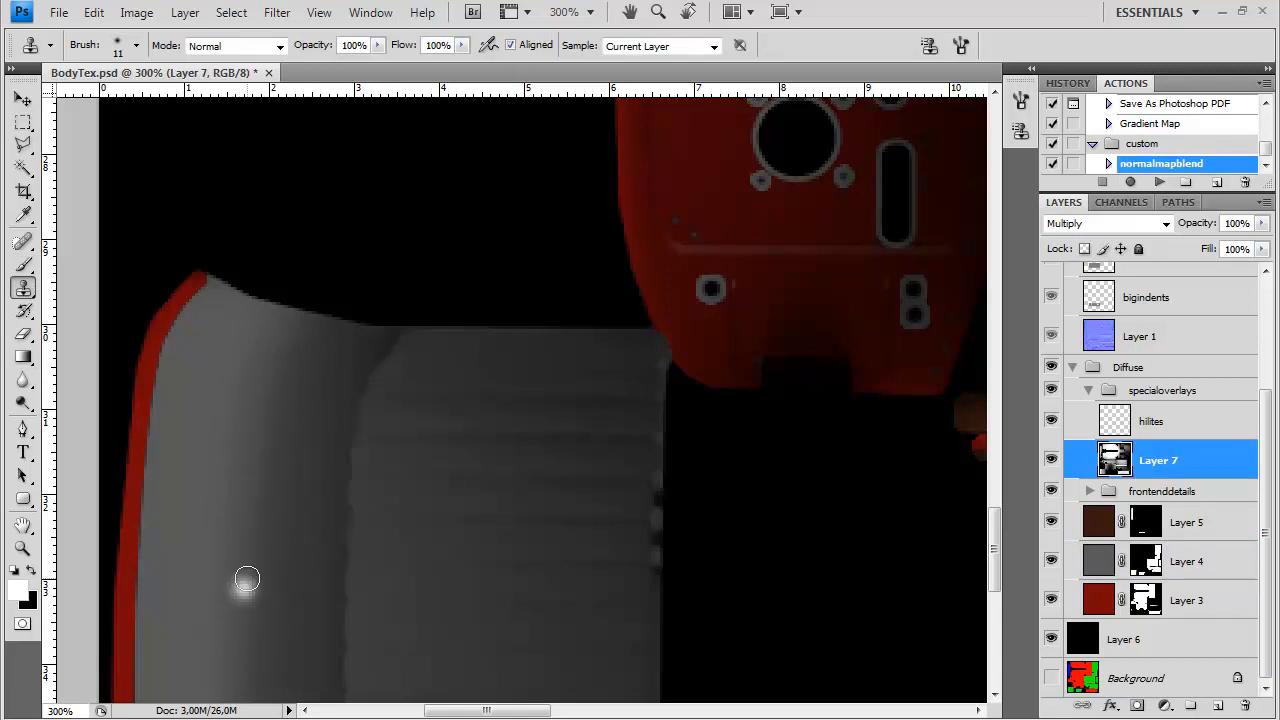
# Create a group named seatleather in the Diffuse group and move Layer 4 into it
pyautogui.hotkey('ctrl', '-')
pyautogui.hotkey('ctrl', '-')
pyautogui.hotkey('ctrl', '-')
pyautogui.hotkey('ctrl', '-')
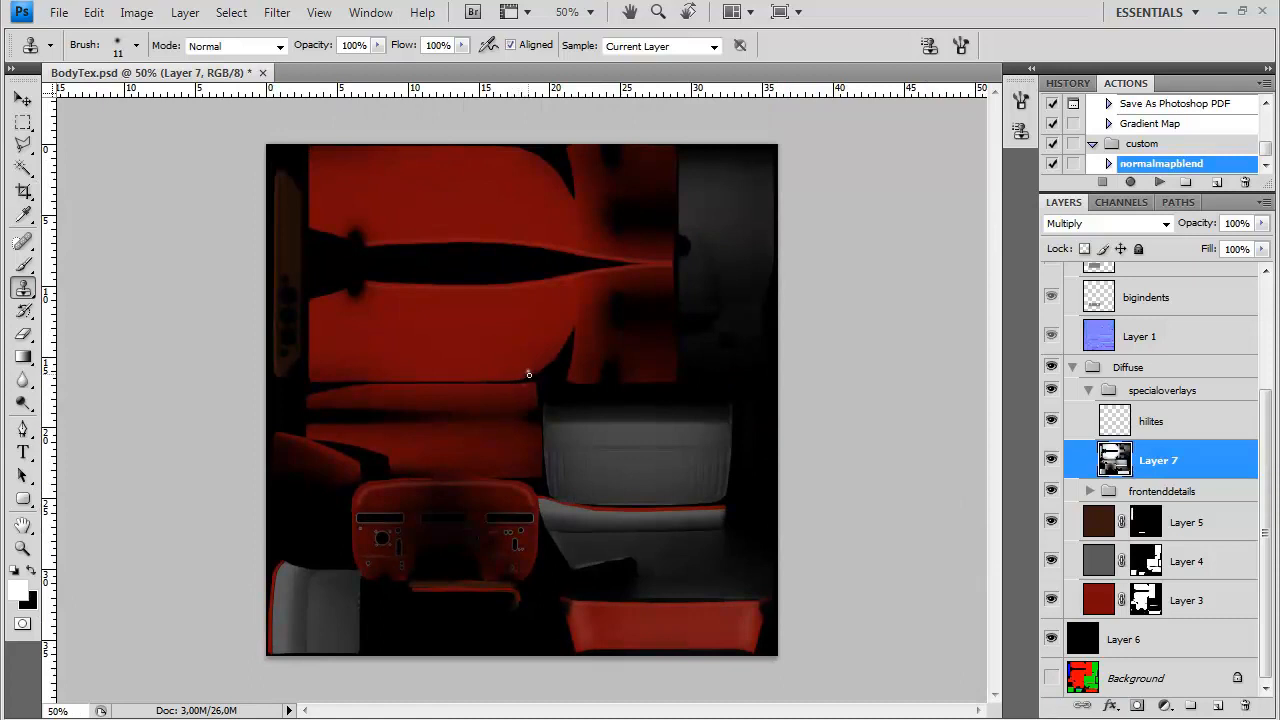
pyautogui.click(1106, 568)
pyautogui.doubleClick(1145, 553)
pyautogui.write('seatleather')
pyautogui.press('Return')
pyautogui.moveTo(1183, 582); pyautogui.dragTo(1168, 556)
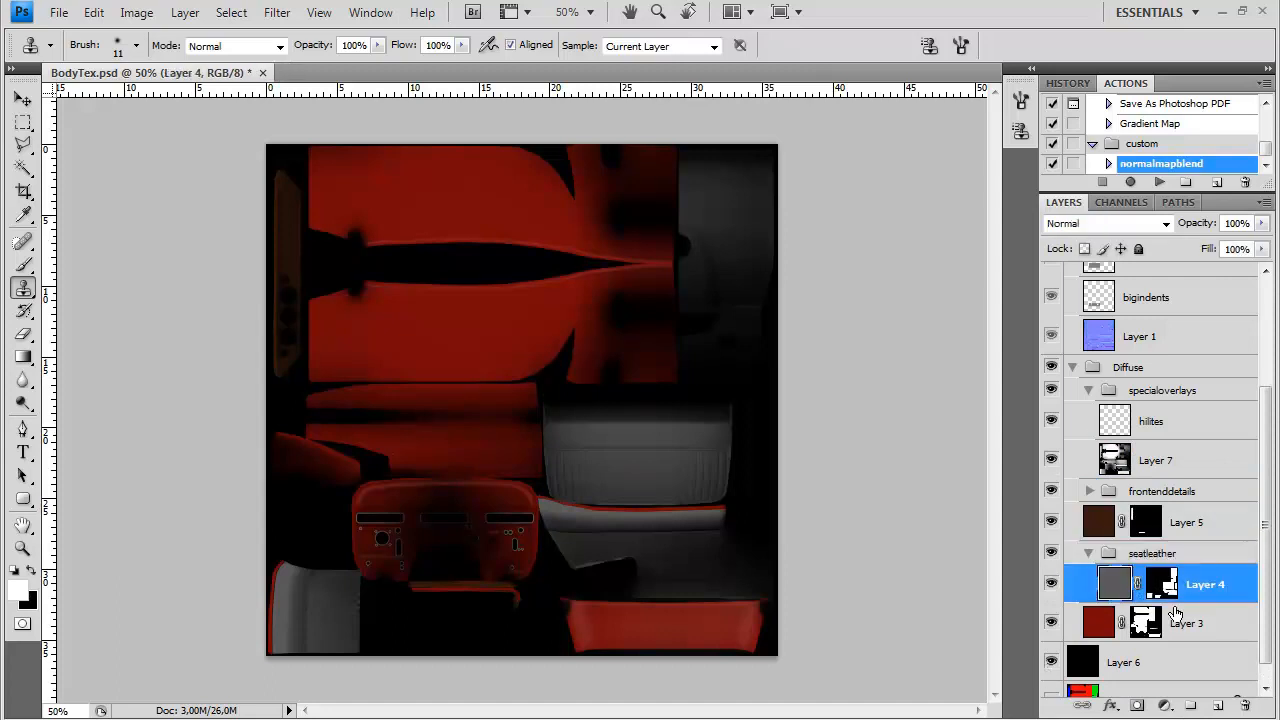
# Create a group named bodypaint below seatleather and move Layer 3 into it
pyautogui.click(1188, 627)
pyautogui.click(1191, 705)
pyautogui.doubleClick(1150, 615)
pyautogui.write('bodypaint')
pyautogui.press('Return')
pyautogui.moveTo(1165, 640); pyautogui.dragTo(1150, 616)
# Put Layer 5 in a new collapsed group named extradash, and move the frontenddetails group into bodypaint above Layer 3
pyautogui.click(1190, 522)
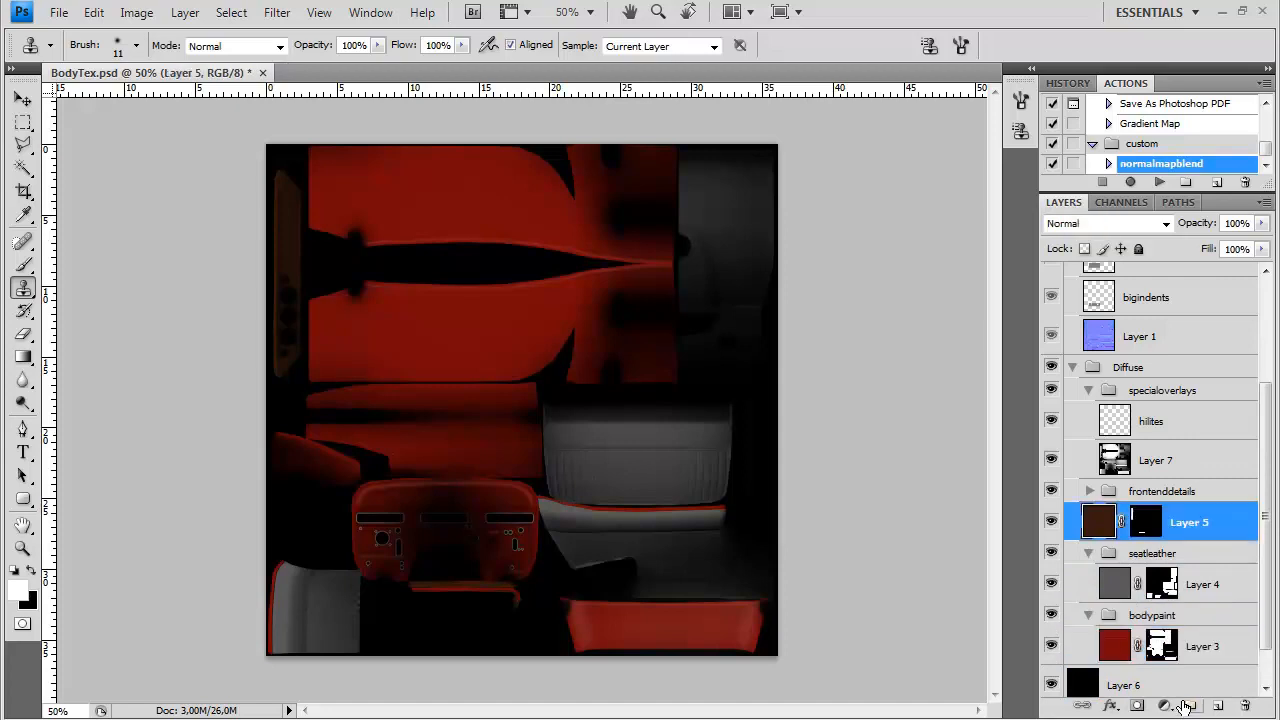
pyautogui.click(1190, 705)
pyautogui.doubleClick(1145, 514)
pyautogui.write('extradash')
pyautogui.press('Return')
pyautogui.moveTo(1194, 557); pyautogui.dragTo(1068, 527)
pyautogui.click(1087, 516)
pyautogui.moveTo(1142, 494); pyautogui.dragTo(1139, 580)
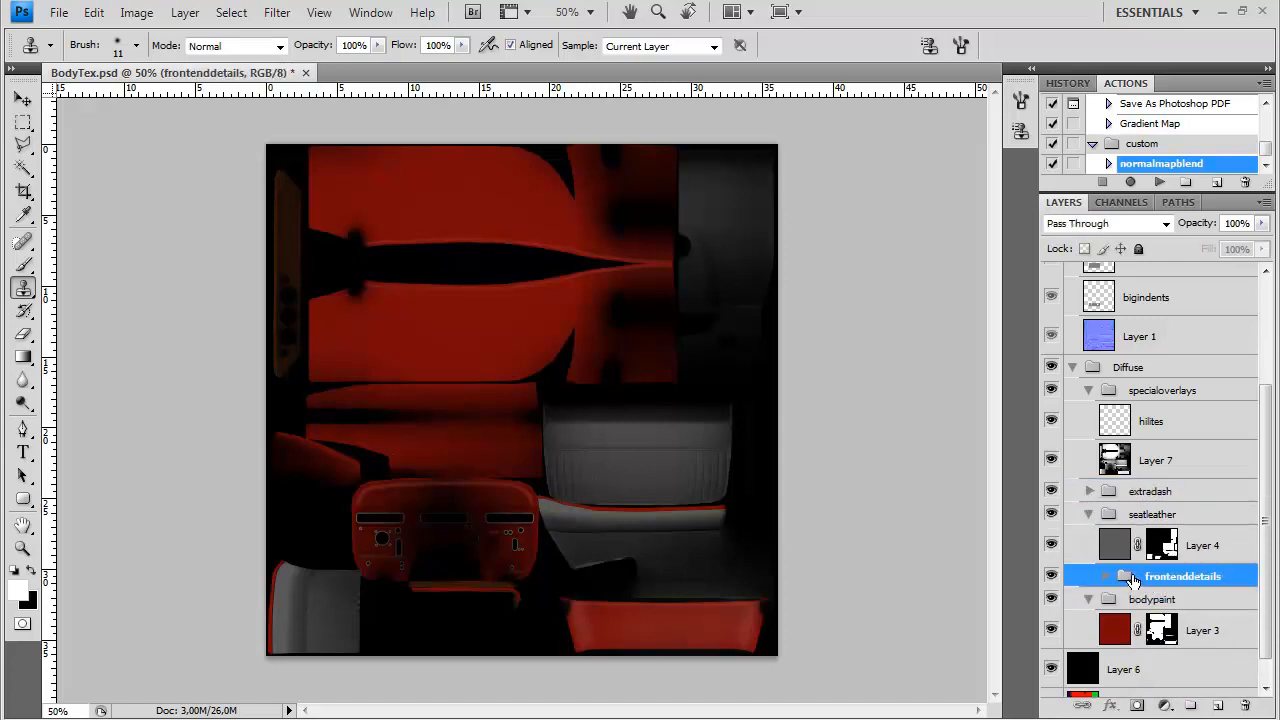
pyautogui.moveTo(1141, 582)
pyautogui.mouseDown()
pyautogui.moveTo(1141, 606)
pyautogui.moveTo(1146, 588)
pyautogui.mouseUp()
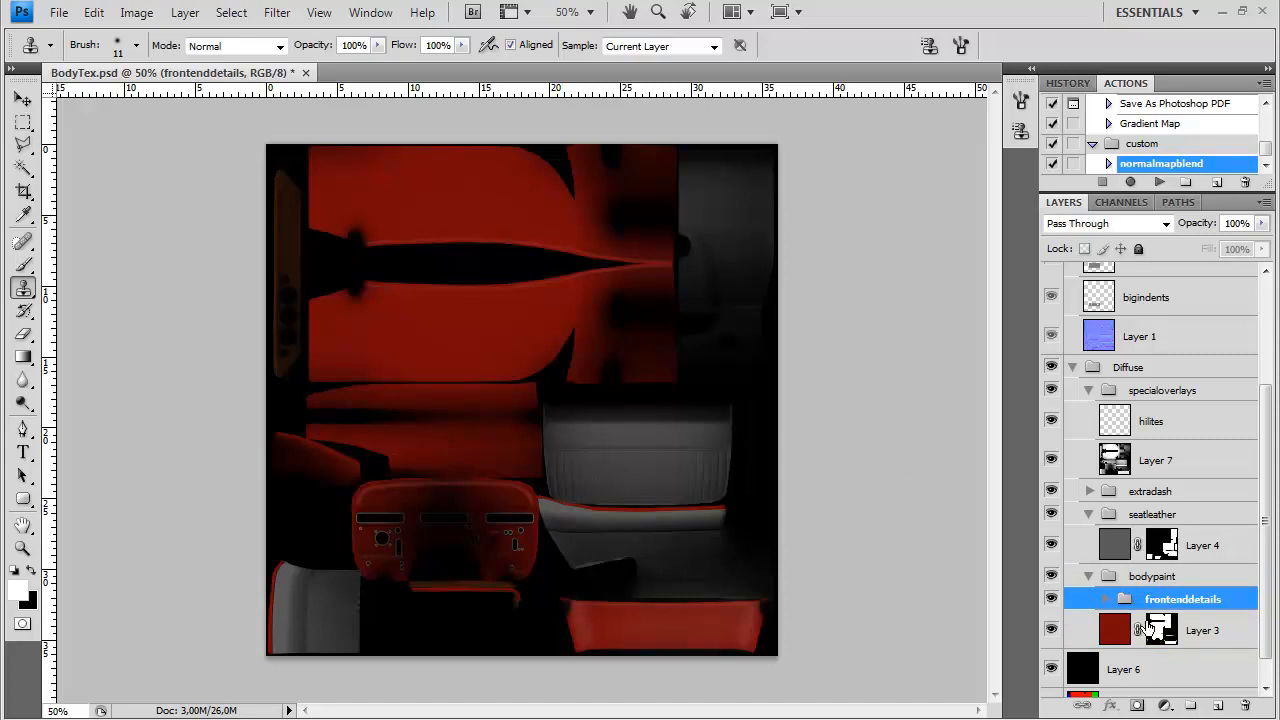
# Set the background color to light grey and fill Layer 3 of the bodypaint group with it
pyautogui.click(1121, 630)
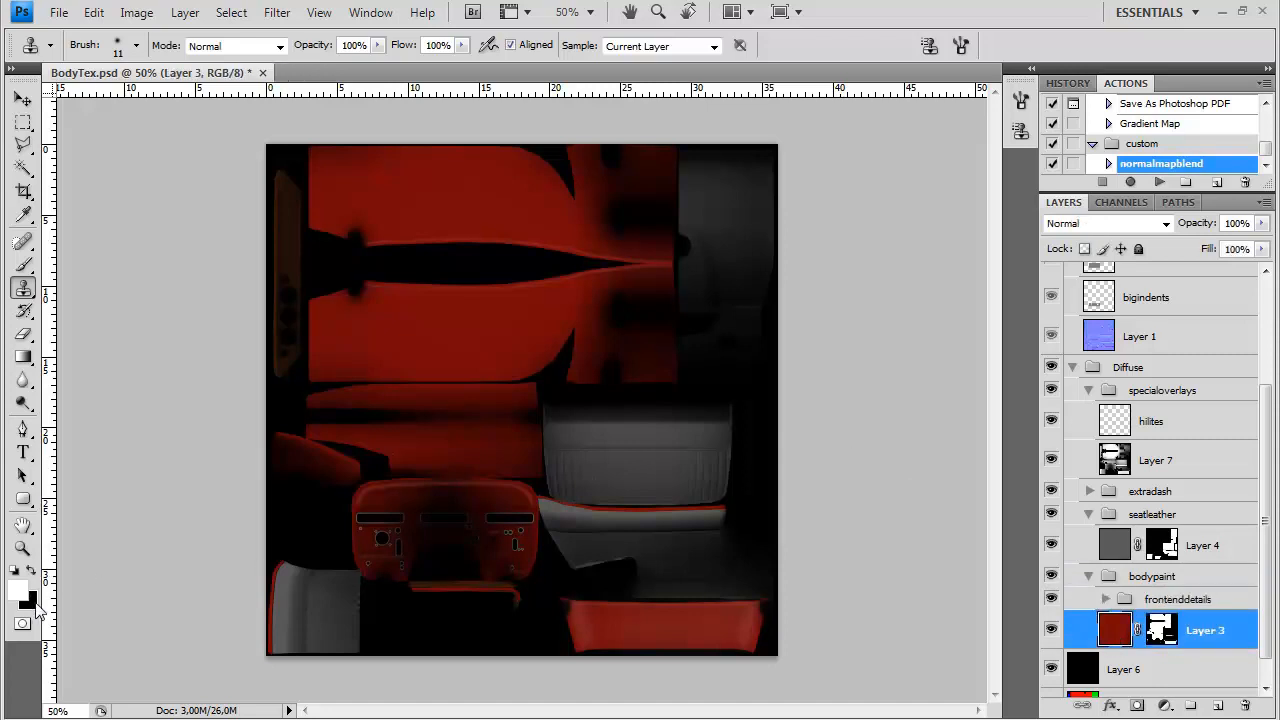
pyautogui.click(33, 603)
pyautogui.moveTo(432, 414); pyautogui.dragTo(385, 303)
pyautogui.click(848, 217)
pyautogui.hotkey('ctrl', 'BackSpace')
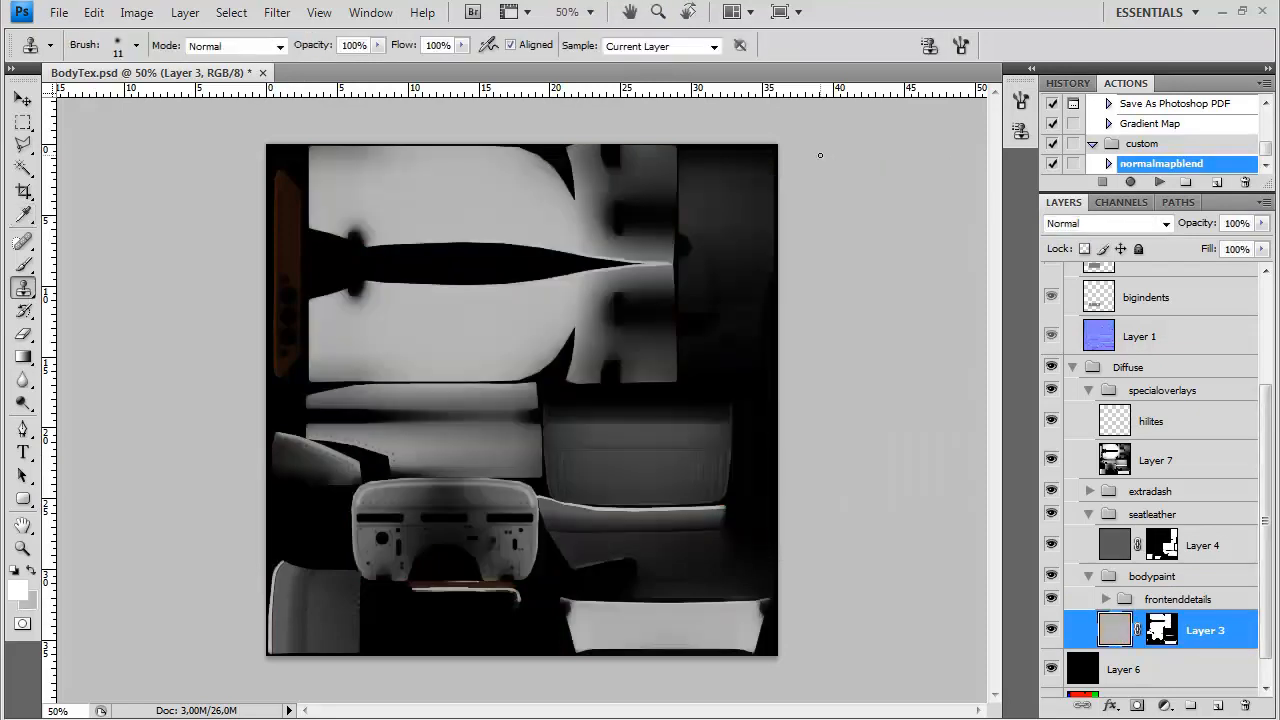
# Examine the layout of the large body side panels, checking it against the Layer 2 wireframe
pyautogui.hotkey('ctrl', '+')
pyautogui.moveTo(403, 257); pyautogui.dragTo(551, 371)
pyautogui.hotkey('ctrl', '+')
pyautogui.moveTo(668, 174); pyautogui.dragTo(660, 110)
pyautogui.scroll(4, 1090, 433)
pyautogui.click(1053, 285)
pyautogui.click(1053, 285)
pyautogui.scroll(-4, 1212, 532)
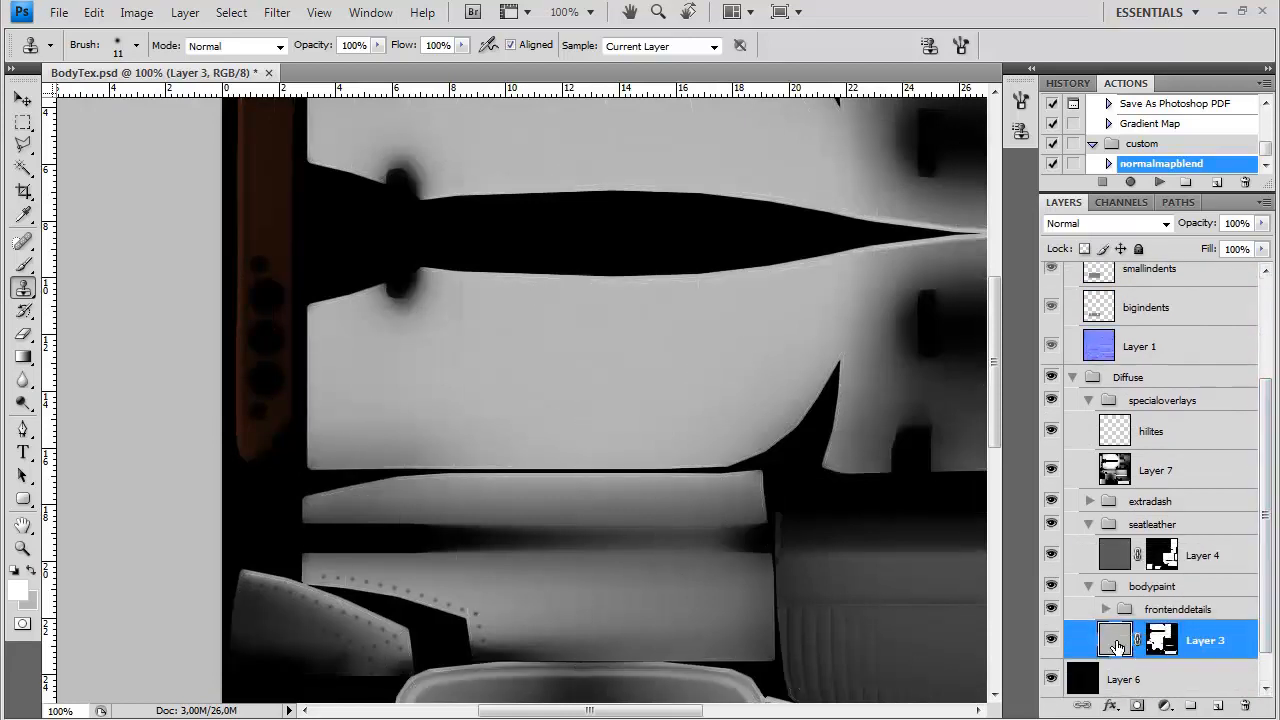
# Add a new layer above Layer 3 in the bodypaint group and prepare the Pen tool with a dark red shape color
pyautogui.click(1218, 707)
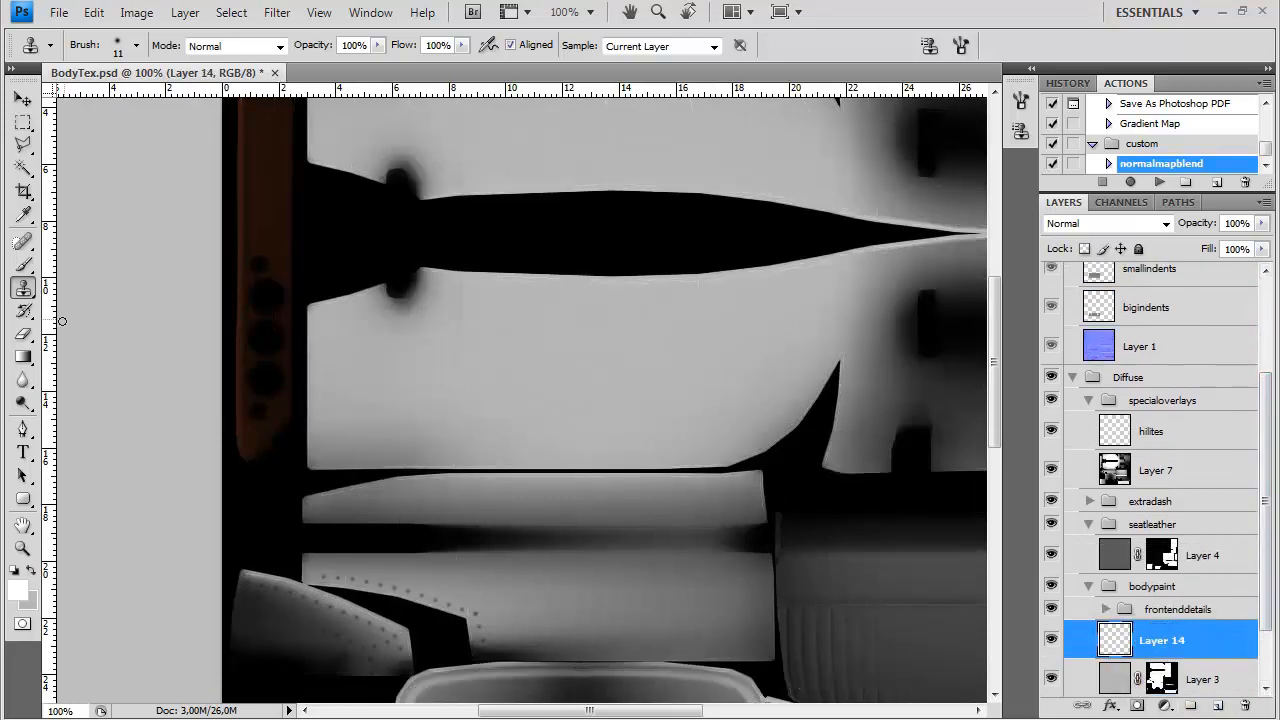
pyautogui.click(23, 428)
pyautogui.click(18, 590)
pyautogui.moveTo(690, 321); pyautogui.dragTo(694, 521)
pyautogui.click(641, 334)
pyautogui.moveTo(651, 362); pyautogui.dragTo(648, 345)
pyautogui.press('Return')
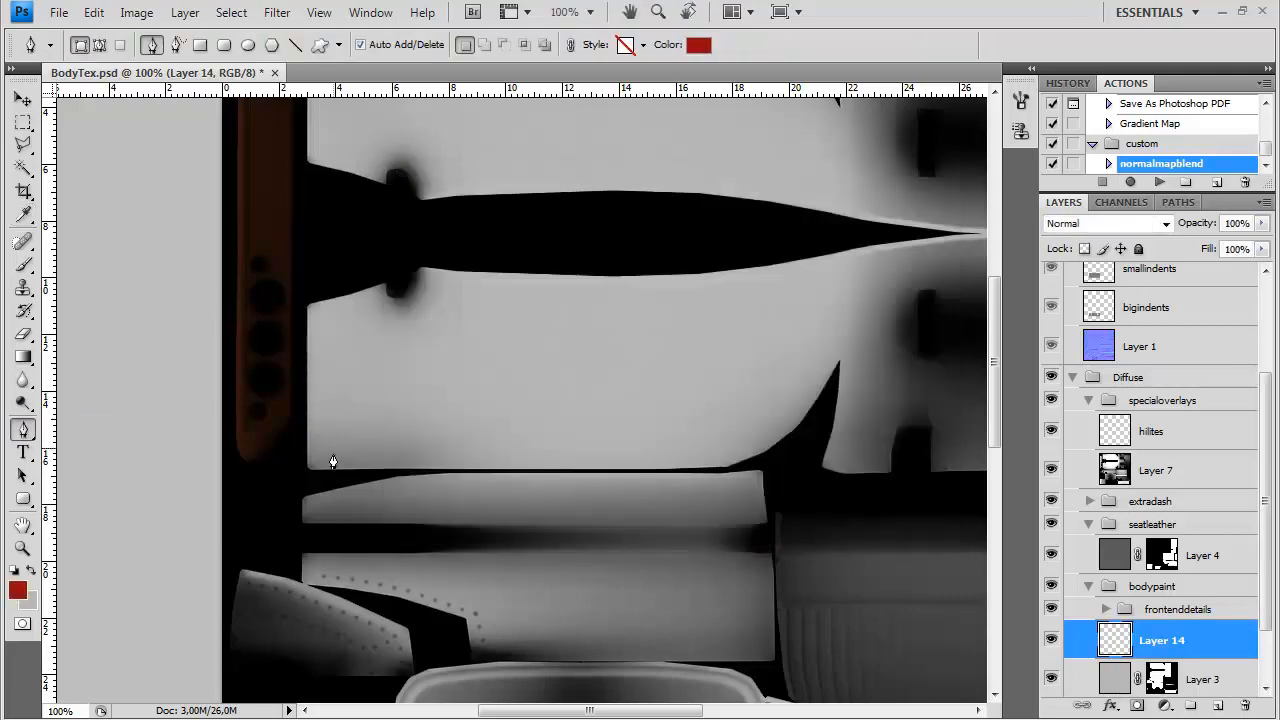
# Draw a dark red Pen shape along the narrow end of the lower large side panel, with three long tapering spikes
pyautogui.click(306, 472)
pyautogui.click(306, 297)
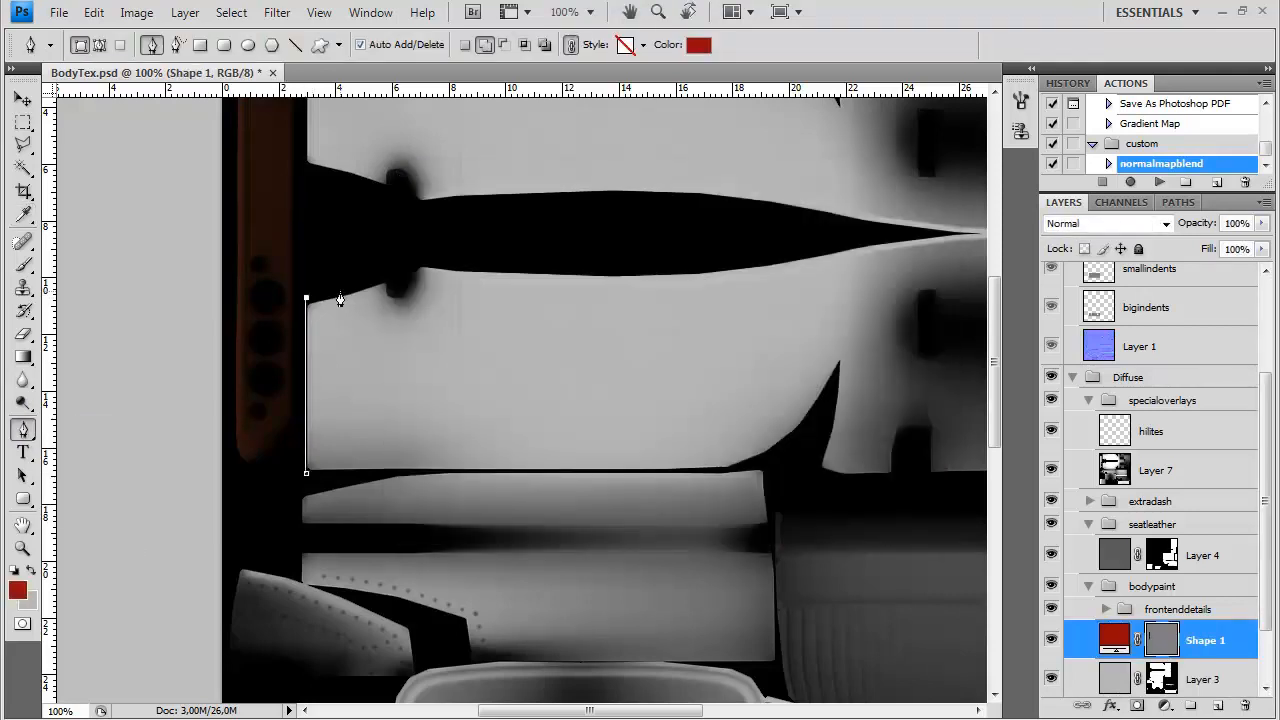
pyautogui.click(343, 290)
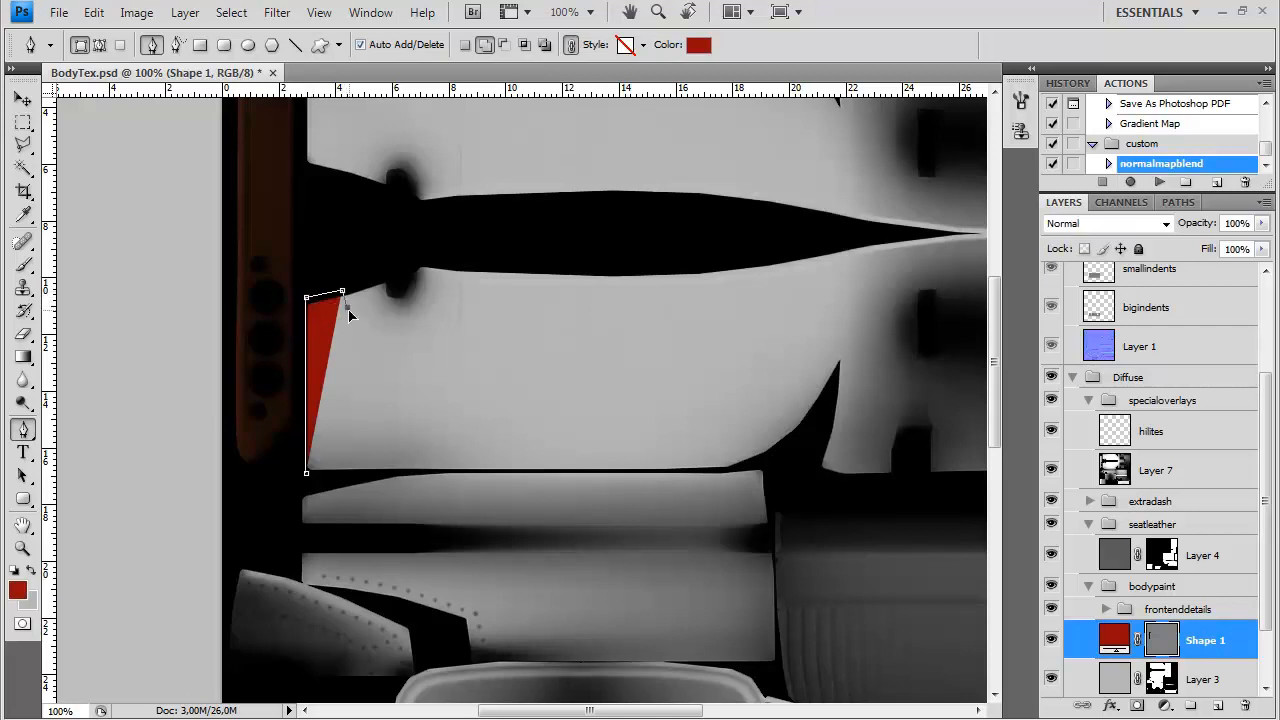
pyautogui.moveTo(347, 307); pyautogui.dragTo(339, 352)
pyautogui.click(552, 328)
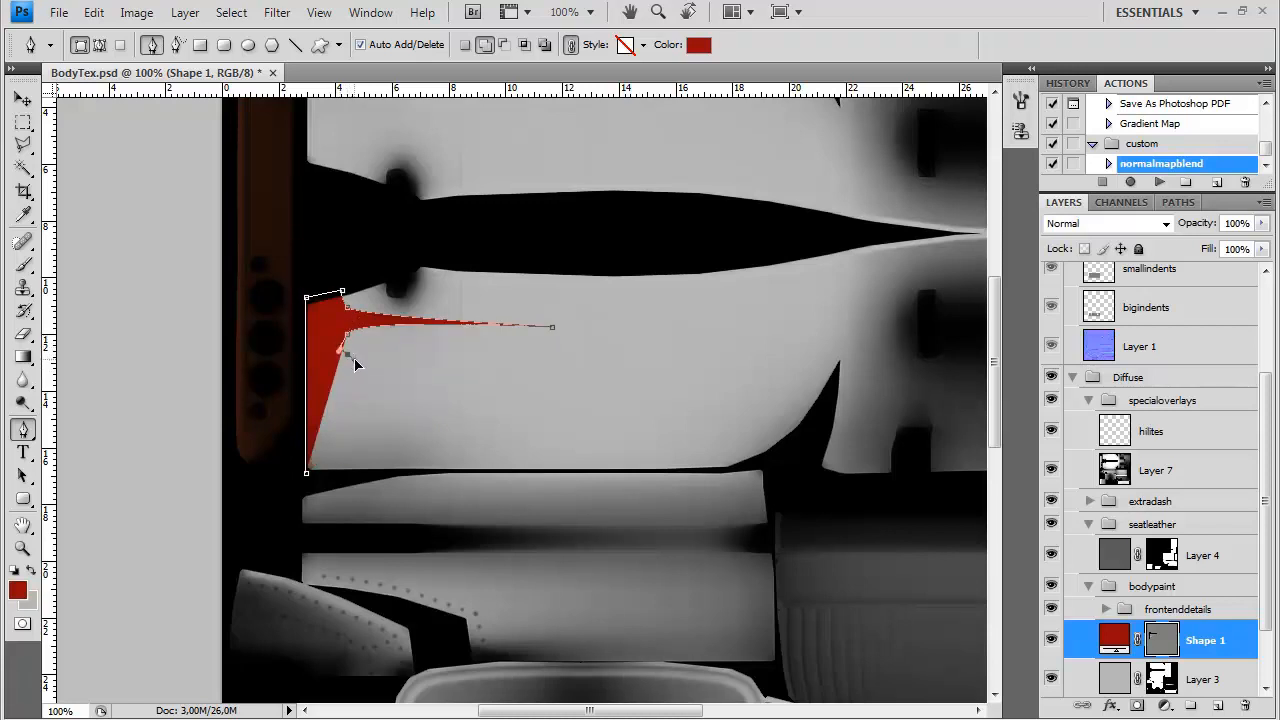
pyautogui.click(510, 364)
pyautogui.moveTo(346, 377); pyautogui.dragTo(342, 421)
pyautogui.click(581, 403)
# Add a fourth, shorter spike to the red shape and run its outline down to the panel's lower edge
pyautogui.click(489, 432)
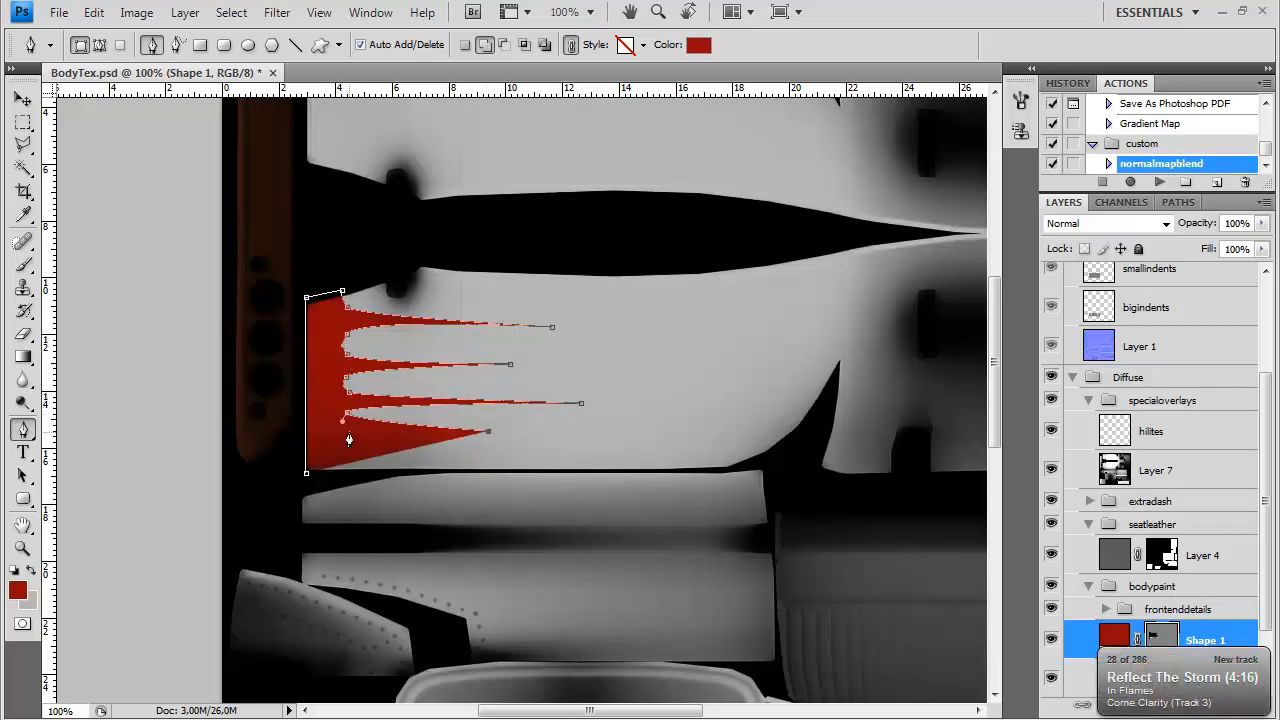
pyautogui.hotkey('ctrl', 'z')
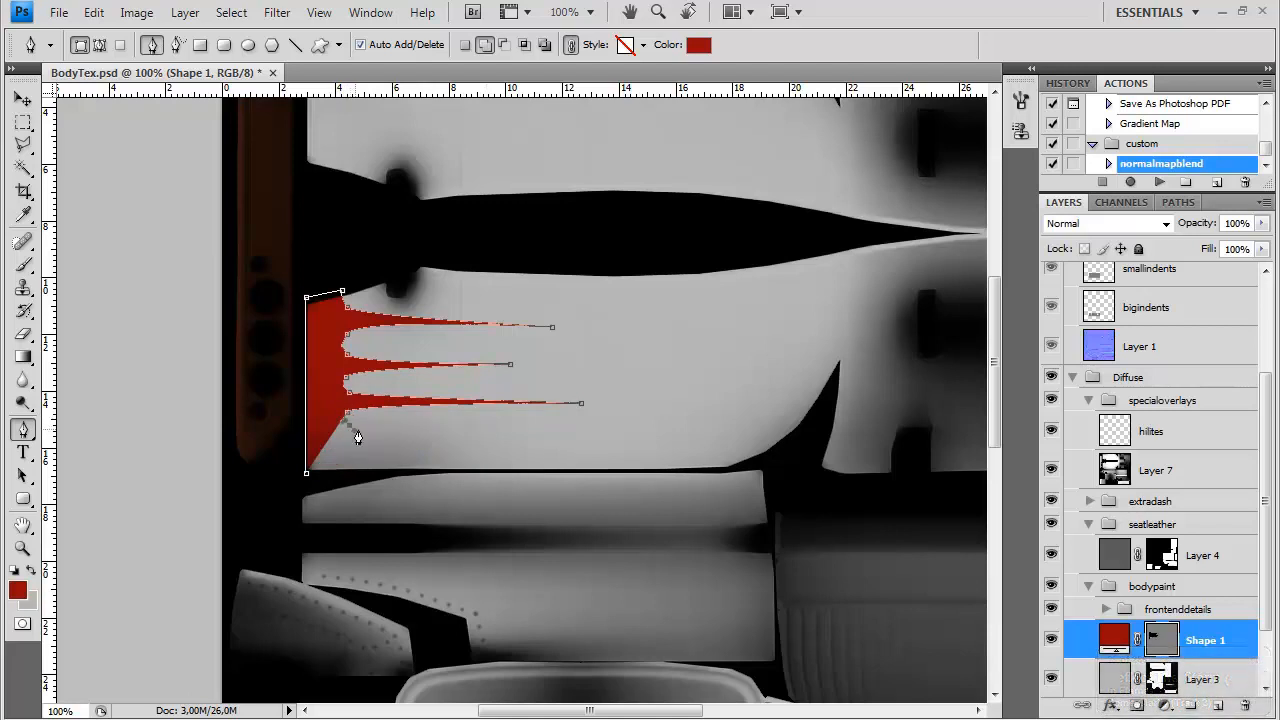
pyautogui.click(481, 428)
pyautogui.moveTo(347, 455); pyautogui.dragTo(341, 475)
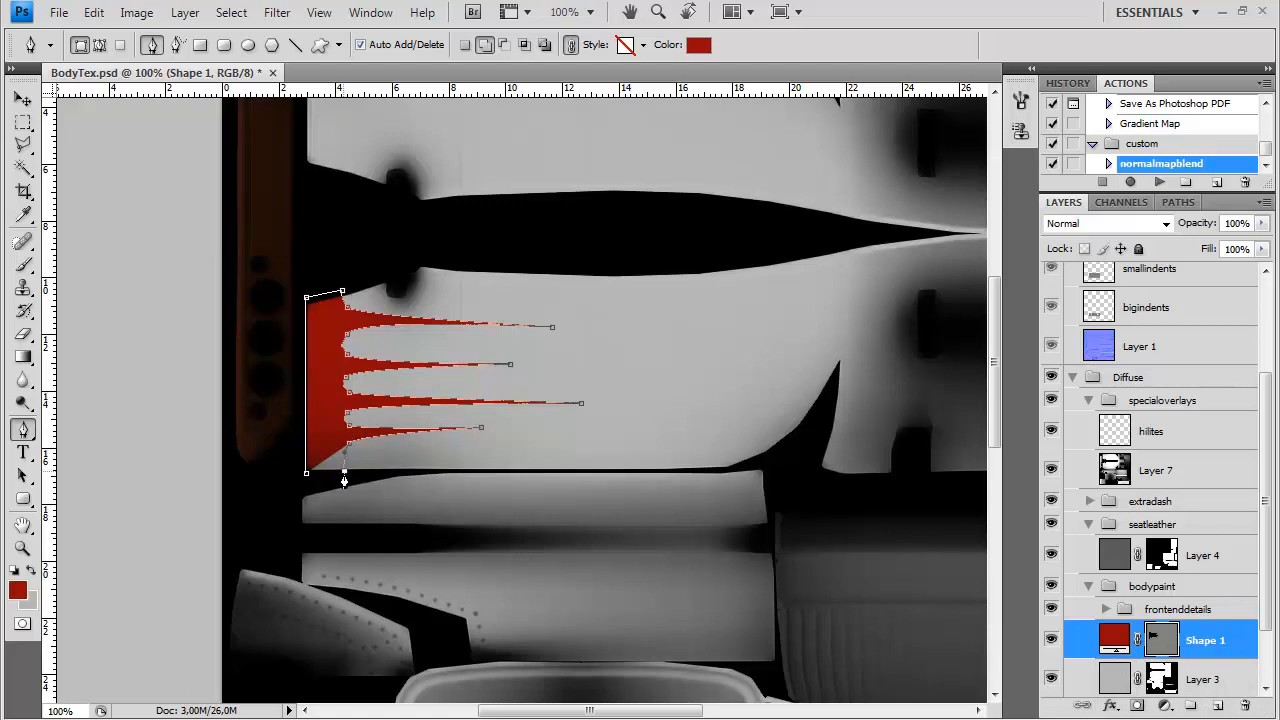
pyautogui.moveTo(23, 476); pyautogui.dragTo(100, 499)
# Adjust the anchor points and curve handles of the first spike and the rounded valleys around the spikes
pyautogui.hotkey('ctrl', '+')
pyautogui.moveTo(439, 451); pyautogui.dragTo(442, 463)
pyautogui.moveTo(176, 491); pyautogui.dragTo(173, 422)
pyautogui.moveTo(497, 324); pyautogui.dragTo(502, 327)
pyautogui.moveTo(166, 357); pyautogui.dragTo(167, 372)
pyautogui.click(171, 264)
pyautogui.moveTo(154, 298); pyautogui.dragTo(162, 281)
pyautogui.moveTo(191, 232); pyautogui.dragTo(175, 212)
pyautogui.click(172, 210)
pyautogui.moveTo(581, 250); pyautogui.dragTo(581, 242)
pyautogui.click(174, 304)
# Move the second, third and fourth spike tips and their valley anchors upward, keeping the valleys smoothly rounded
pyautogui.moveTo(509, 327); pyautogui.dragTo(507, 311)
pyautogui.moveTo(175, 301)
pyautogui.mouseDown()
pyautogui.moveTo(172, 250)
pyautogui.moveTo(168, 283)
pyautogui.mouseUp()
pyautogui.moveTo(184, 300); pyautogui.dragTo(183, 296)
pyautogui.moveTo(171, 340); pyautogui.dragTo(162, 364)
pyautogui.moveTo(170, 421); pyautogui.dragTo(170, 409)
pyautogui.moveTo(640, 402); pyautogui.dragTo(641, 395)
pyautogui.moveTo(185, 458)
pyautogui.mouseDown()
pyautogui.moveTo(164, 440)
pyautogui.moveTo(176, 445)
pyautogui.mouseUp()
pyautogui.moveTo(443, 464); pyautogui.dragTo(441, 458)
pyautogui.moveTo(175, 491)
pyautogui.mouseDown()
pyautogui.moveTo(177, 440)
pyautogui.moveTo(177, 476)
pyautogui.mouseUp()
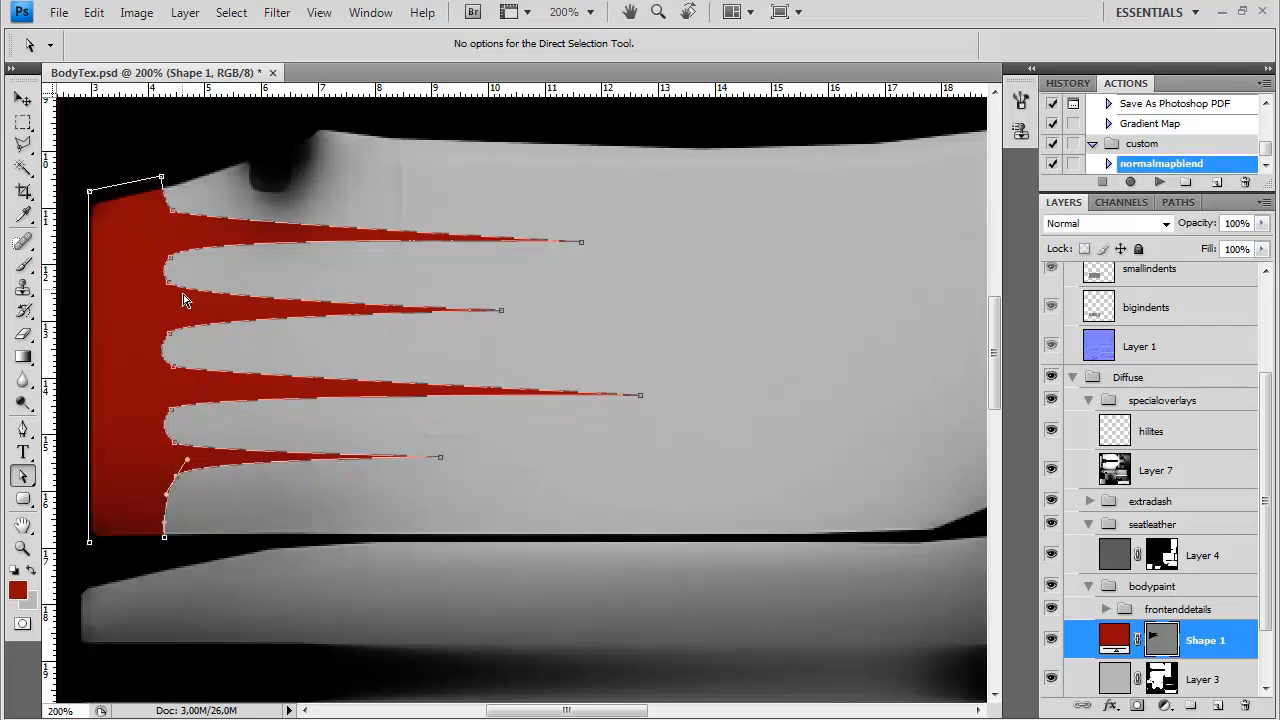
# Shift the third and fourth spikes and their neighbouring valley anchors slightly further up the panel
pyautogui.moveTo(170, 331); pyautogui.dragTo(171, 322)
pyautogui.moveTo(173, 366); pyautogui.dragTo(172, 359)
pyautogui.moveTo(172, 409); pyautogui.dragTo(174, 401)
pyautogui.moveTo(641, 395); pyautogui.dragTo(641, 385)
pyautogui.moveTo(172, 439); pyautogui.dragTo(173, 433)
pyautogui.moveTo(441, 457); pyautogui.dragTo(441, 448)
pyautogui.moveTo(177, 477); pyautogui.dragTo(178, 469)
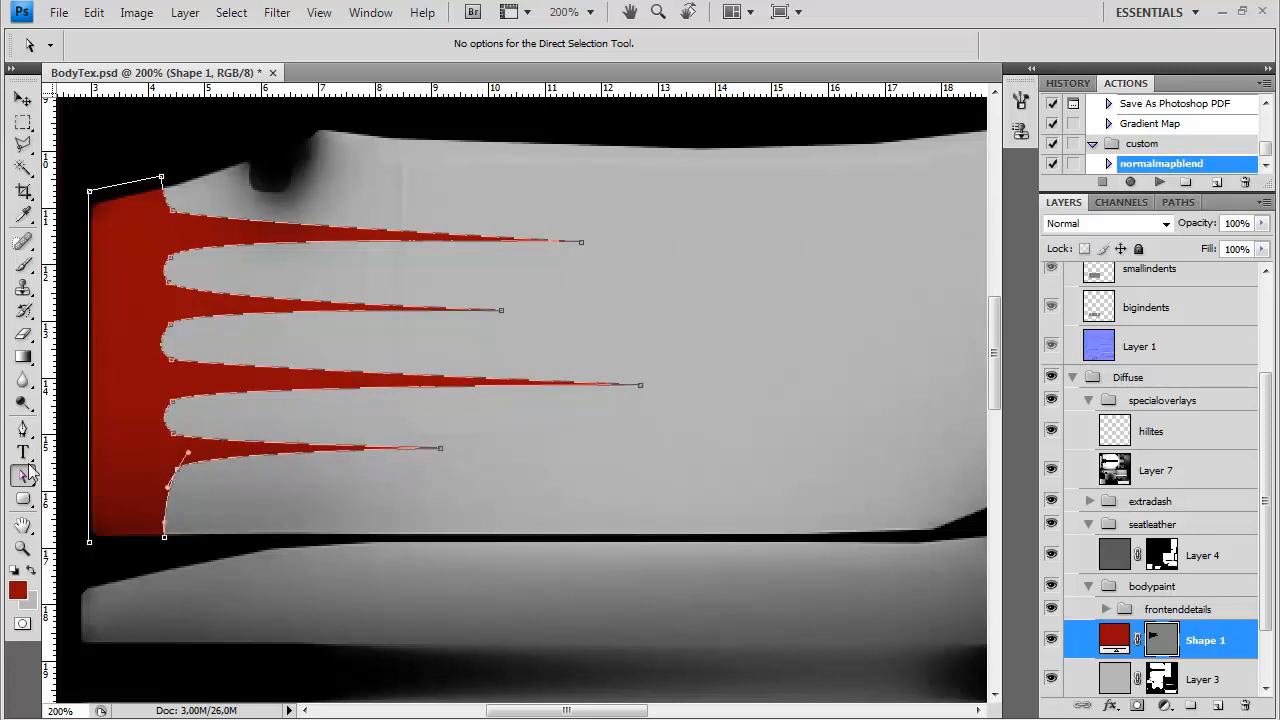
# Add anchor points to the lower part of the spiked edge, pull out a fifth spike and round its base
pyautogui.moveTo(23, 428); pyautogui.dragTo(120, 460)
pyautogui.rightClick(170, 517)
pyautogui.click(26, 430)
pyautogui.click(26, 430)
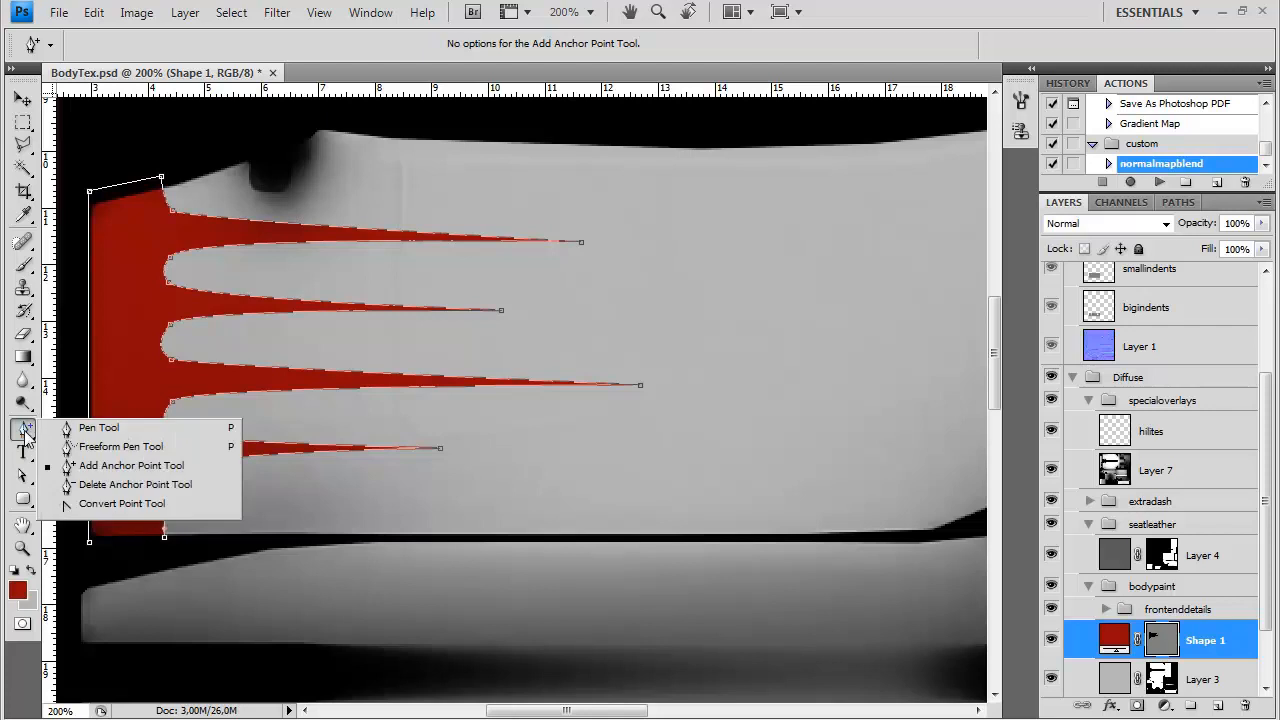
pyautogui.click(122, 503)
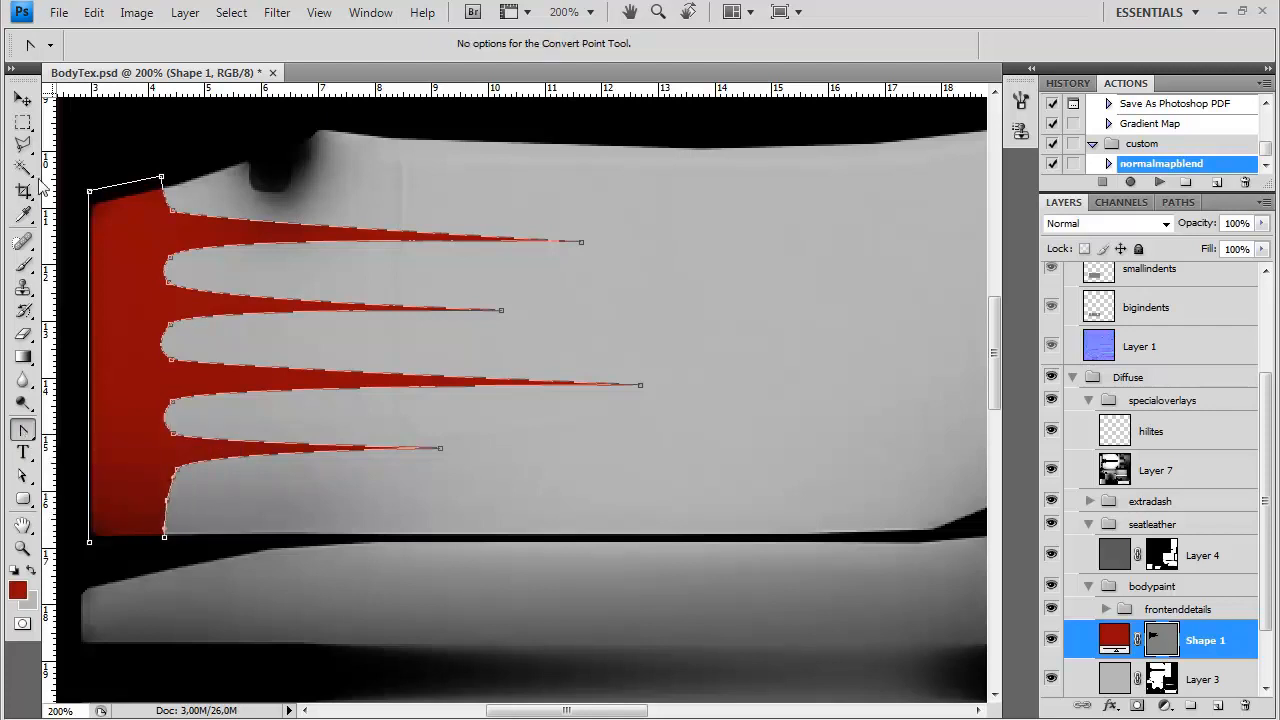
pyautogui.click(22, 476)
pyautogui.moveTo(170, 505); pyautogui.dragTo(425, 495)
pyautogui.rightClick(22, 428)
pyautogui.click(110, 463)
pyautogui.click(22, 476)
pyautogui.moveTo(200, 531); pyautogui.dragTo(187, 484)
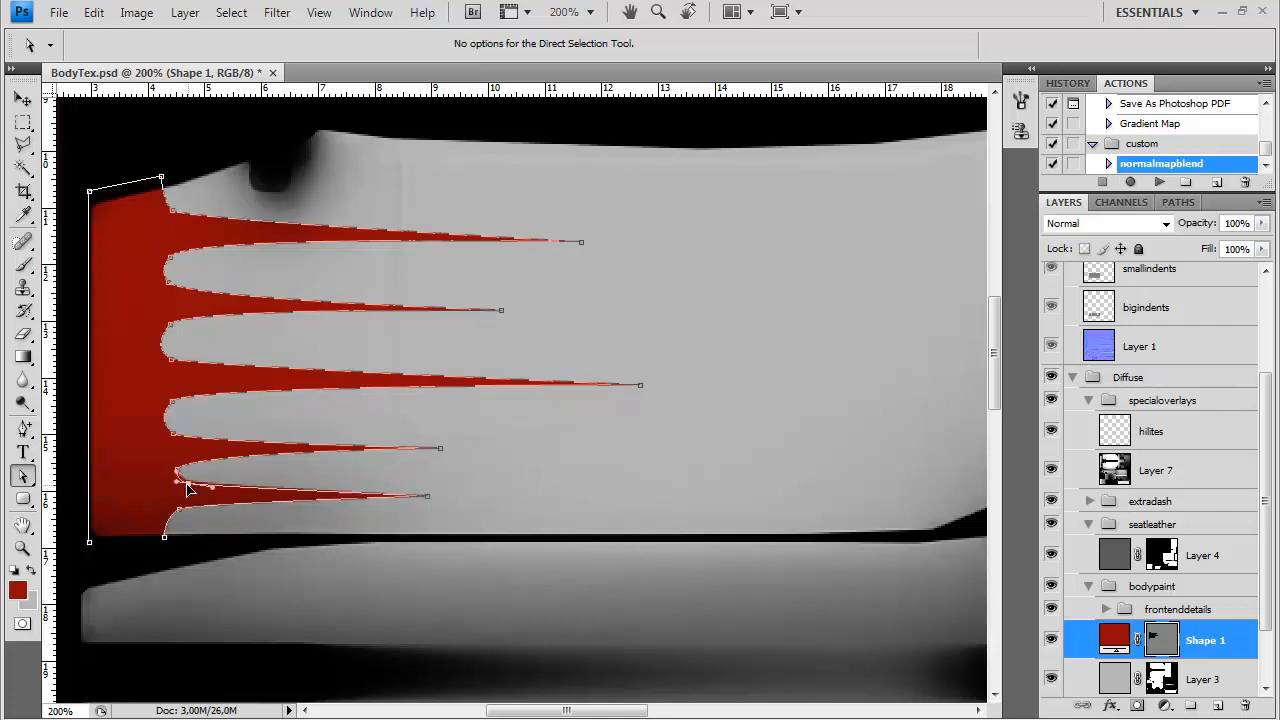
# Even out the spacing of the five spikes by nudging their tips and valley anchors, and hide the path outline
pyautogui.moveTo(173, 402); pyautogui.dragTo(160, 332)
pyautogui.click(168, 282)
pyautogui.moveTo(502, 311); pyautogui.dragTo(519, 304)
pyautogui.click(172, 318)
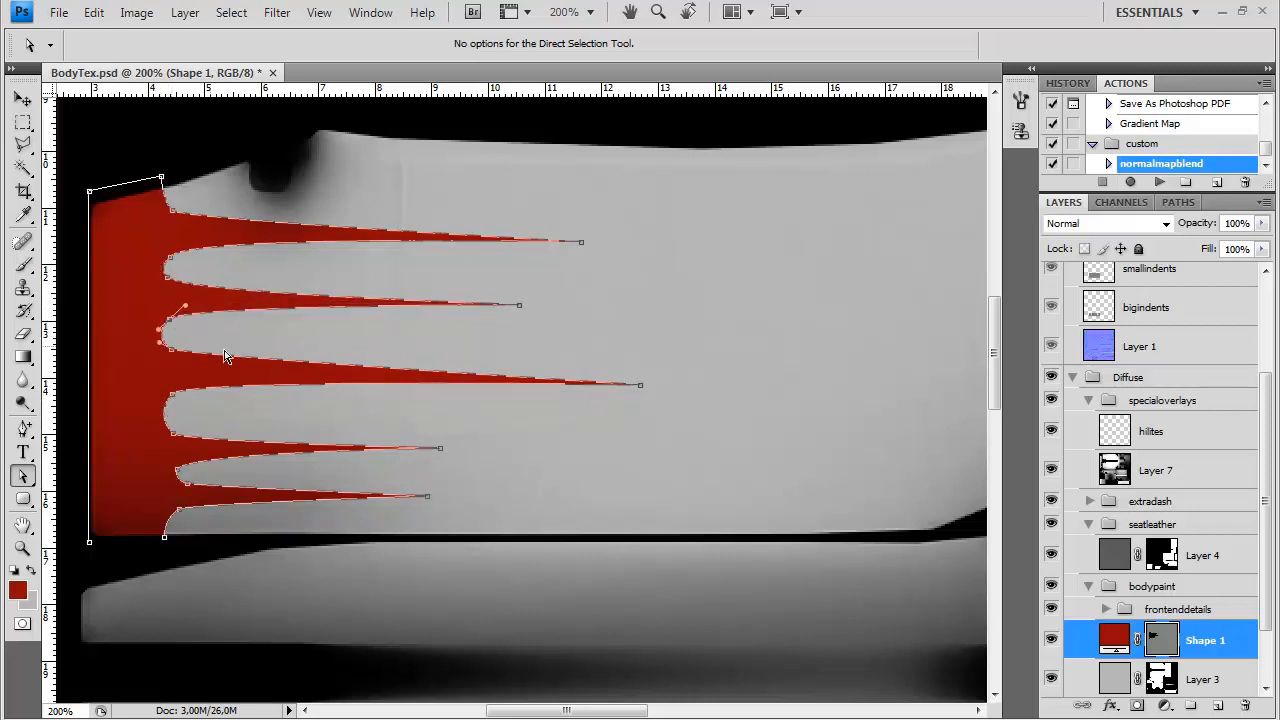
pyautogui.moveTo(641, 385); pyautogui.dragTo(639, 370)
pyautogui.moveTo(173, 395); pyautogui.dragTo(172, 387)
pyautogui.moveTo(174, 434); pyautogui.dragTo(174, 418)
pyautogui.moveTo(442, 449); pyautogui.dragTo(443, 432)
pyautogui.moveTo(178, 469)
pyautogui.mouseDown()
pyautogui.moveTo(180, 453)
pyautogui.moveTo(187, 474)
pyautogui.mouseUp()
pyautogui.moveTo(428, 496); pyautogui.dragTo(431, 485)
pyautogui.moveTo(180, 509); pyautogui.dragTo(181, 502)
pyautogui.click(1155, 643)
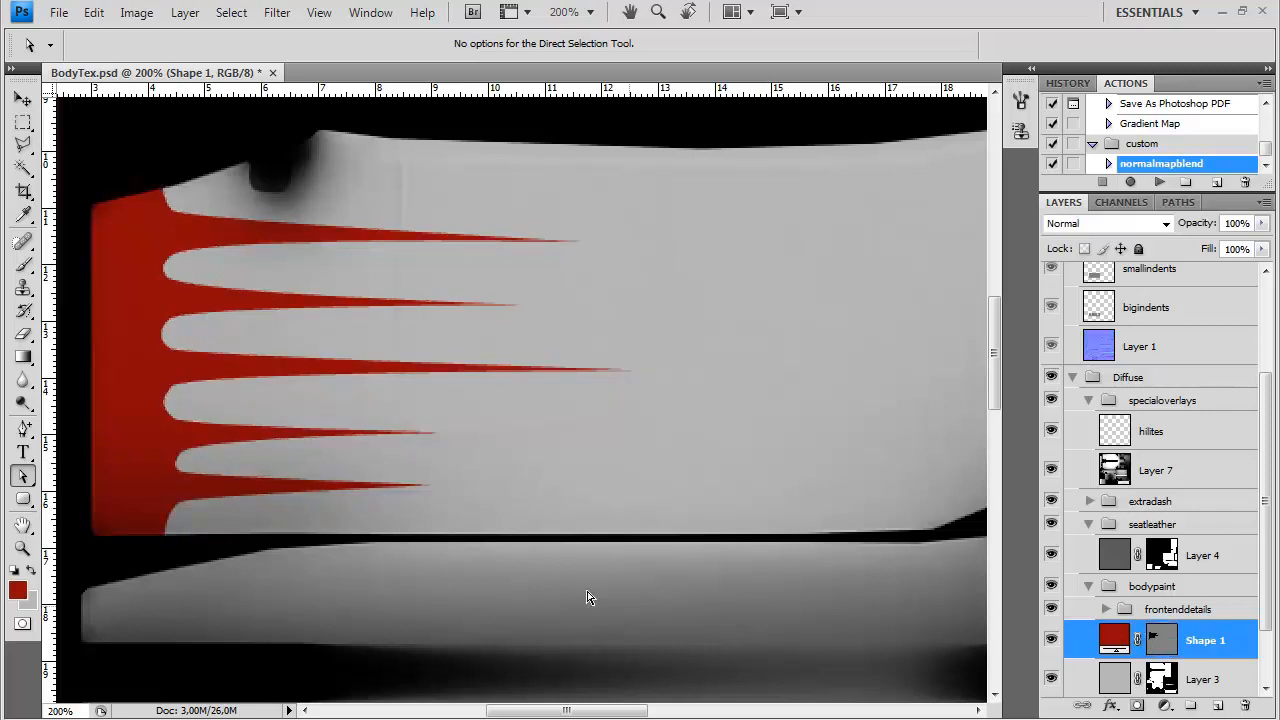
# Save a Targa copy of the texture, replacing BodyDiffuse.tga
pyautogui.hotkey('ctrl', 'shift', 's')
pyautogui.click(600, 469)
pyautogui.scroll(-3, 571, 500)
pyautogui.click(571, 632)
pyautogui.doubleClick(565, 200)
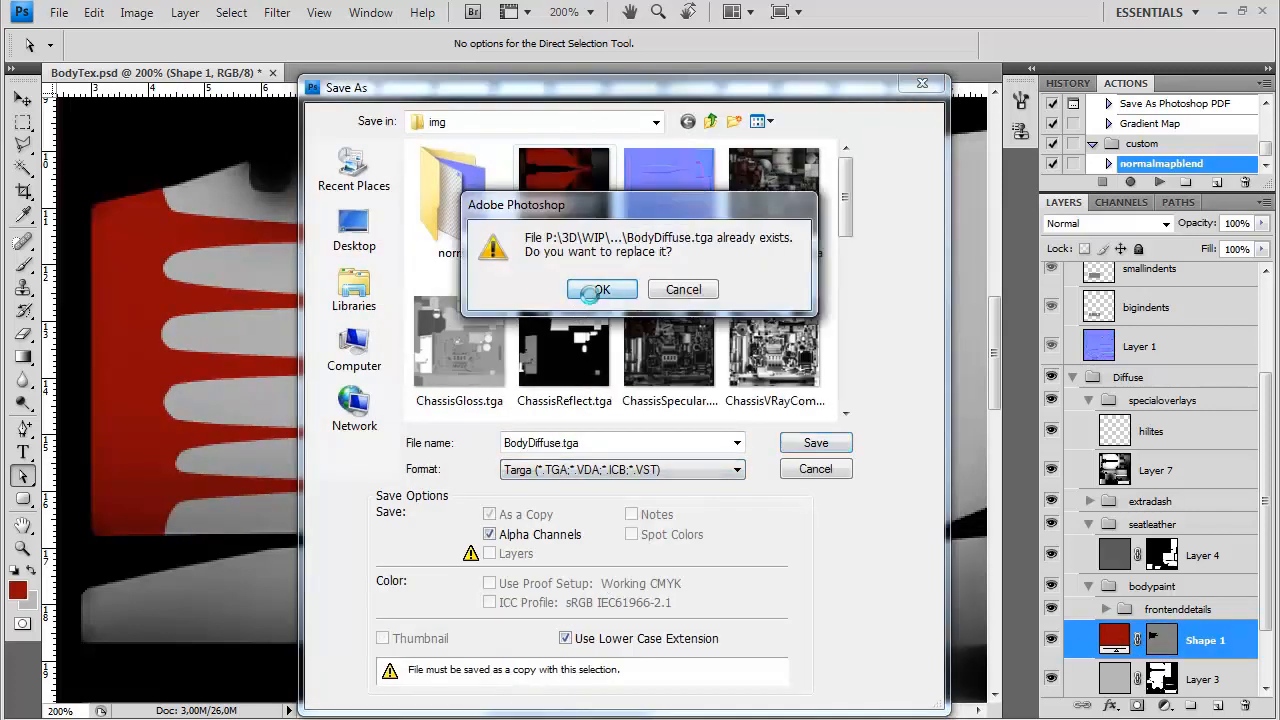
pyautogui.click(600, 290)
pyautogui.click(737, 308)
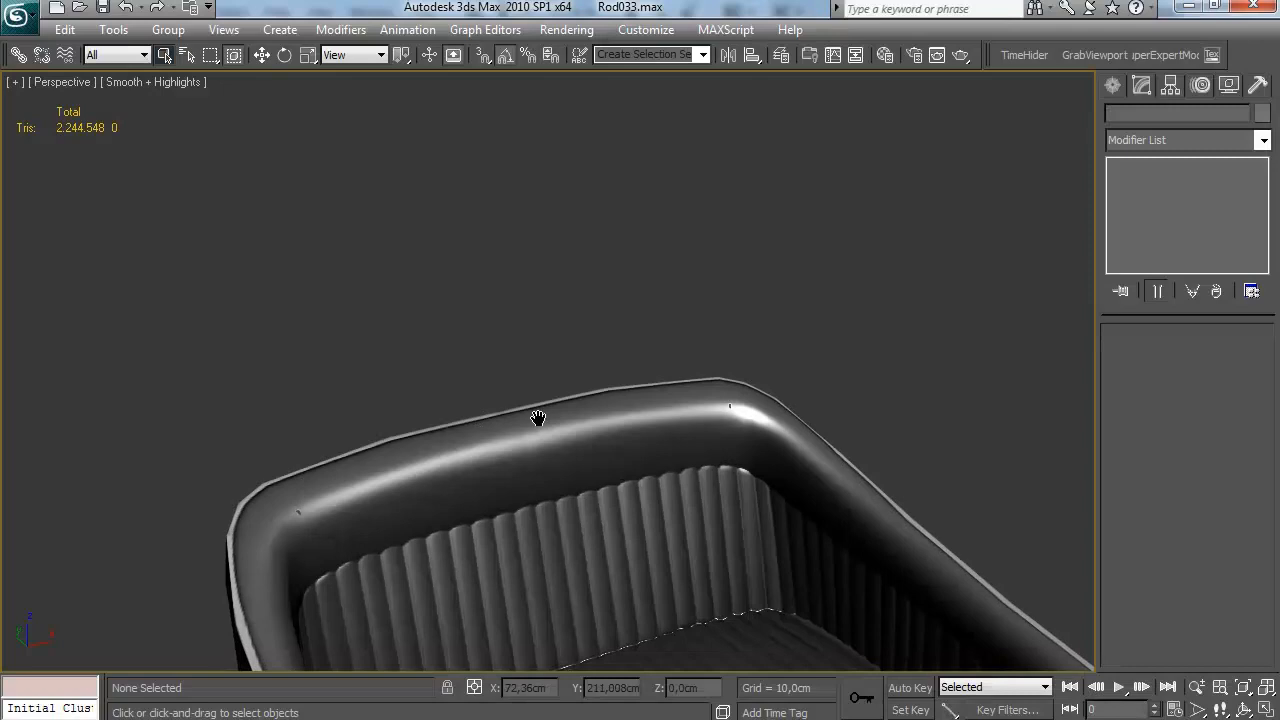
pyautogui.moveTo(537, 423); pyautogui.dragTo(491, 349)
pyautogui.scroll(3, 517, 352)
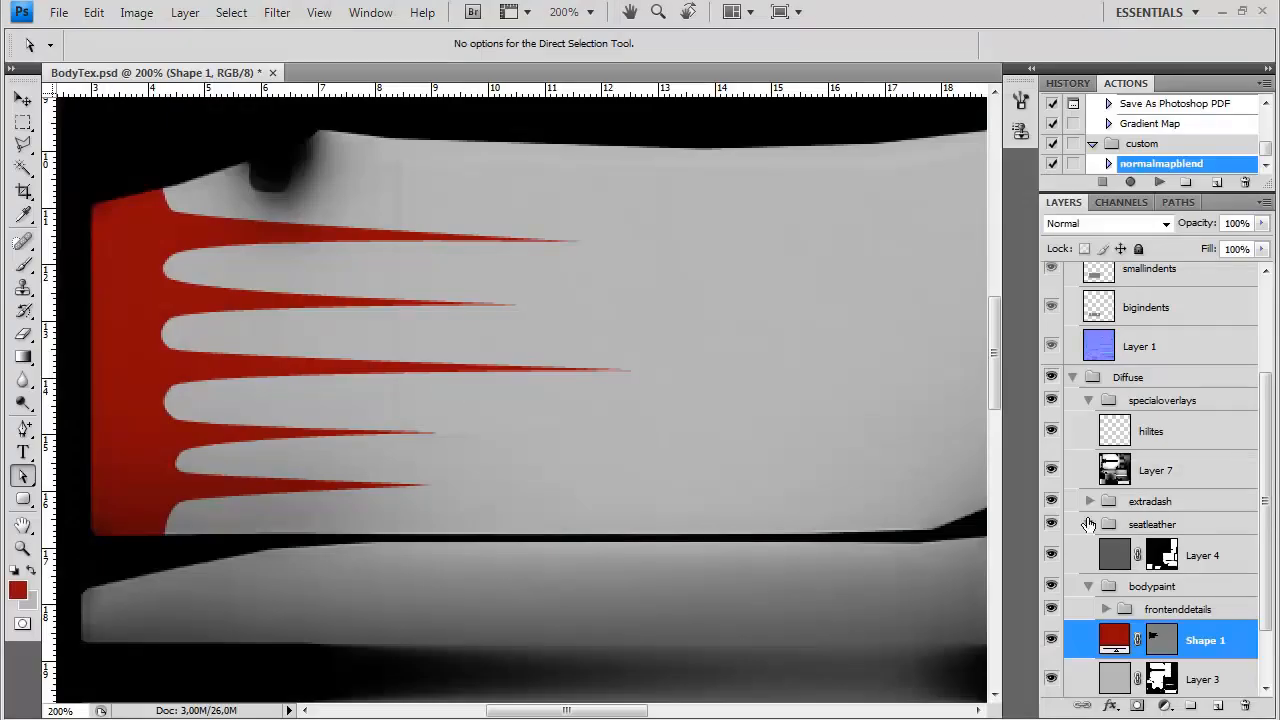
# Show the red shape's path and move all of its spike and valley anchors further along the side panel
pyautogui.click(1155, 643)
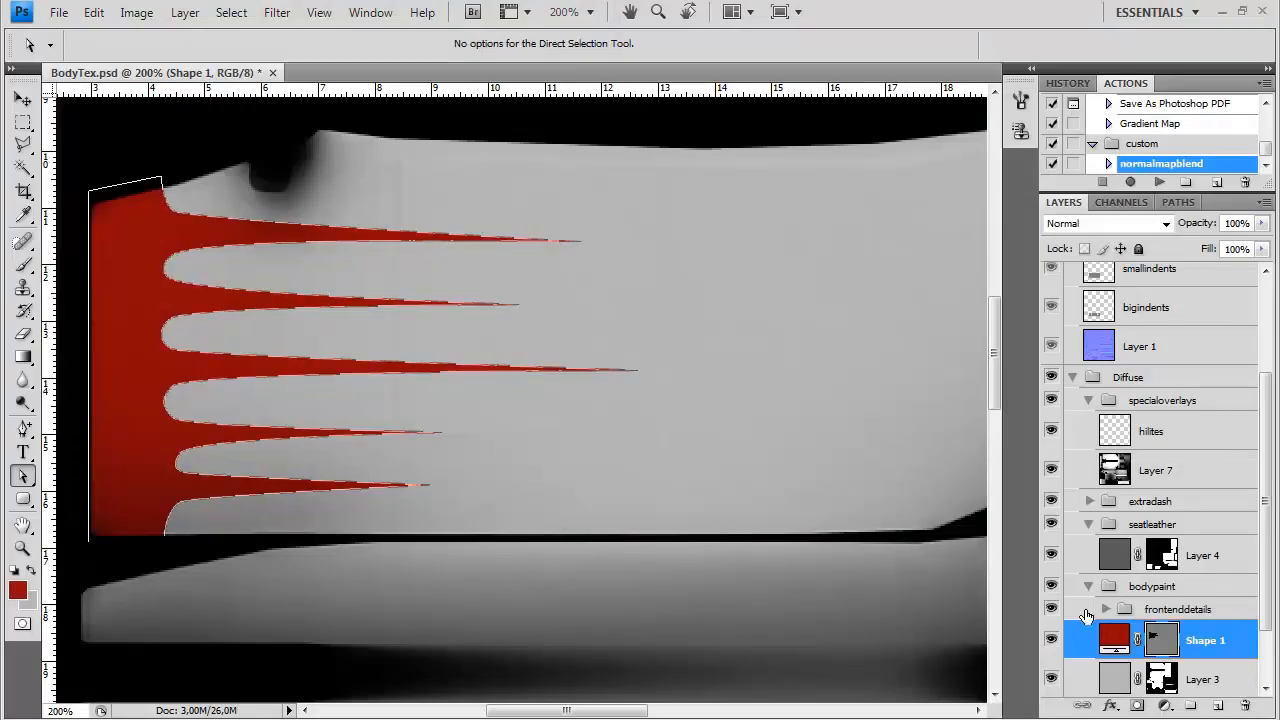
pyautogui.moveTo(226, 551); pyautogui.dragTo(142, 194)
pyautogui.moveTo(717, 551); pyautogui.dragTo(411, 285)
pyautogui.hotkey('shift', 'Right')
pyautogui.hotkey('shift', 'Right')
pyautogui.hotkey('shift', 'Right')
pyautogui.hotkey('shift', 'Right')
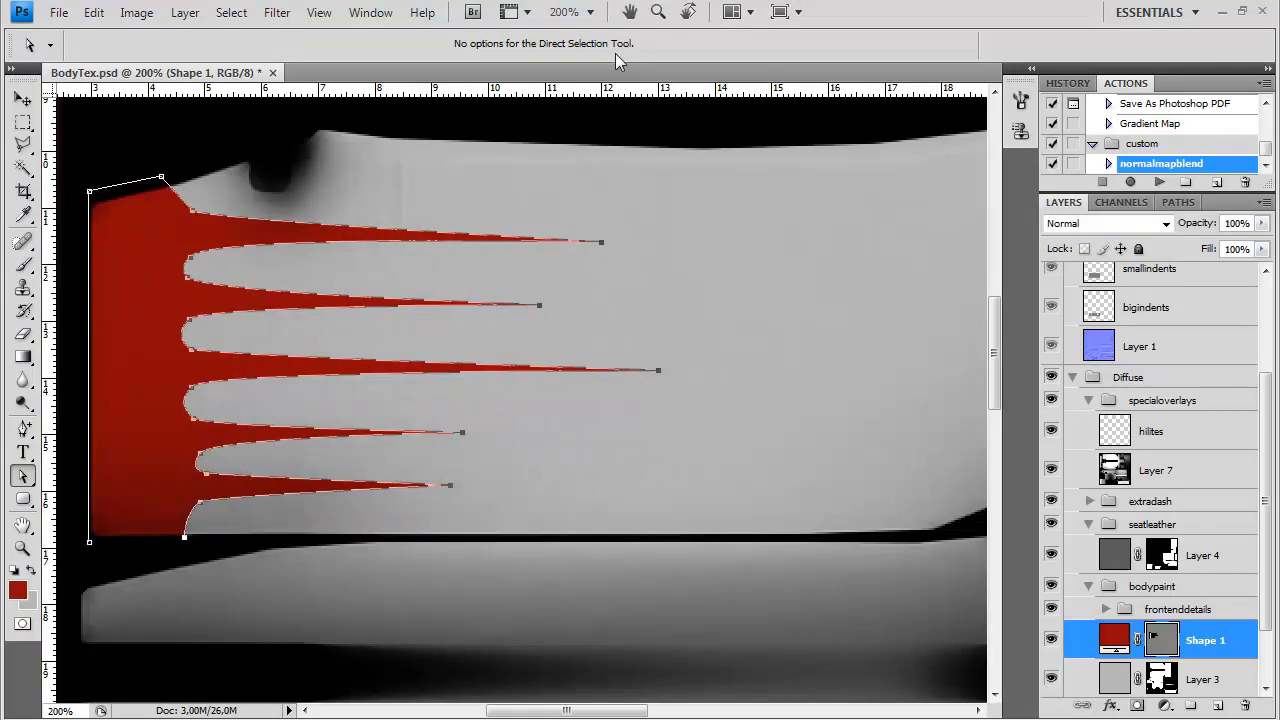
# Move only the valley anchors back toward the solid red end so that the spikes become longer
pyautogui.moveTo(312, 570); pyautogui.dragTo(188, 186)
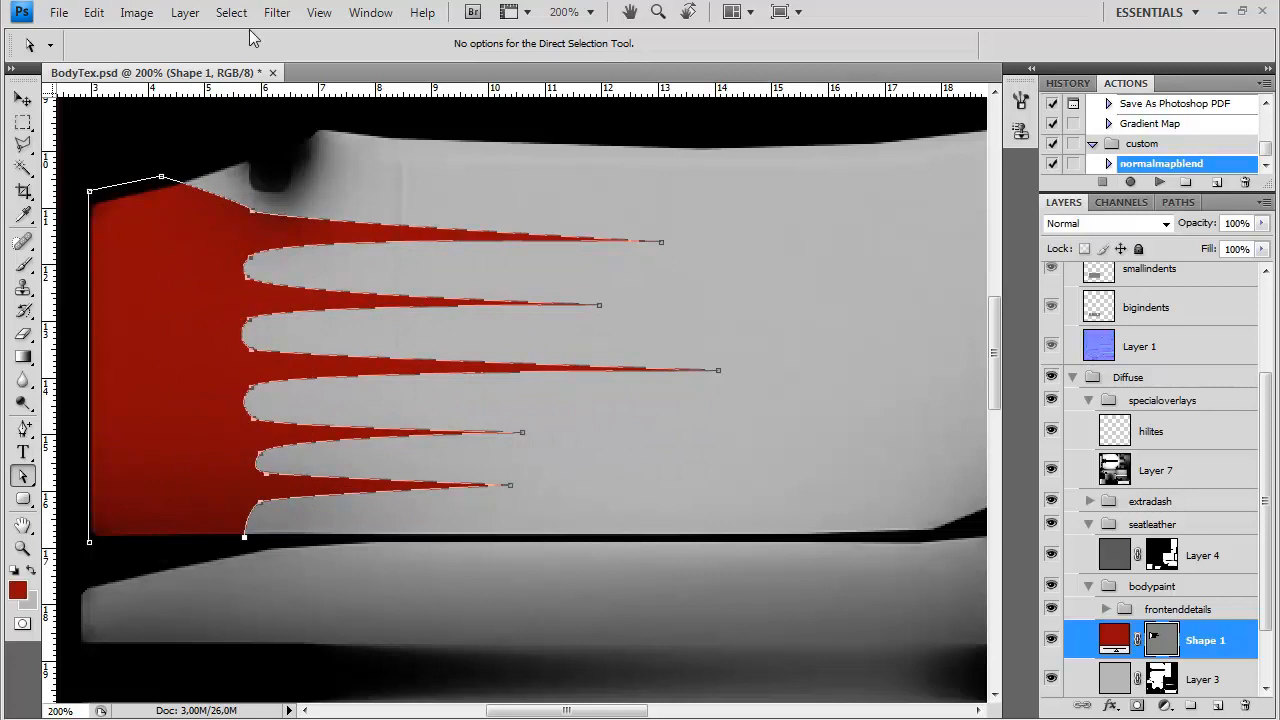
pyautogui.hotkey('shift', 'Left')
pyautogui.hotkey('shift', 'Left')
pyautogui.hotkey('shift', 'Left')
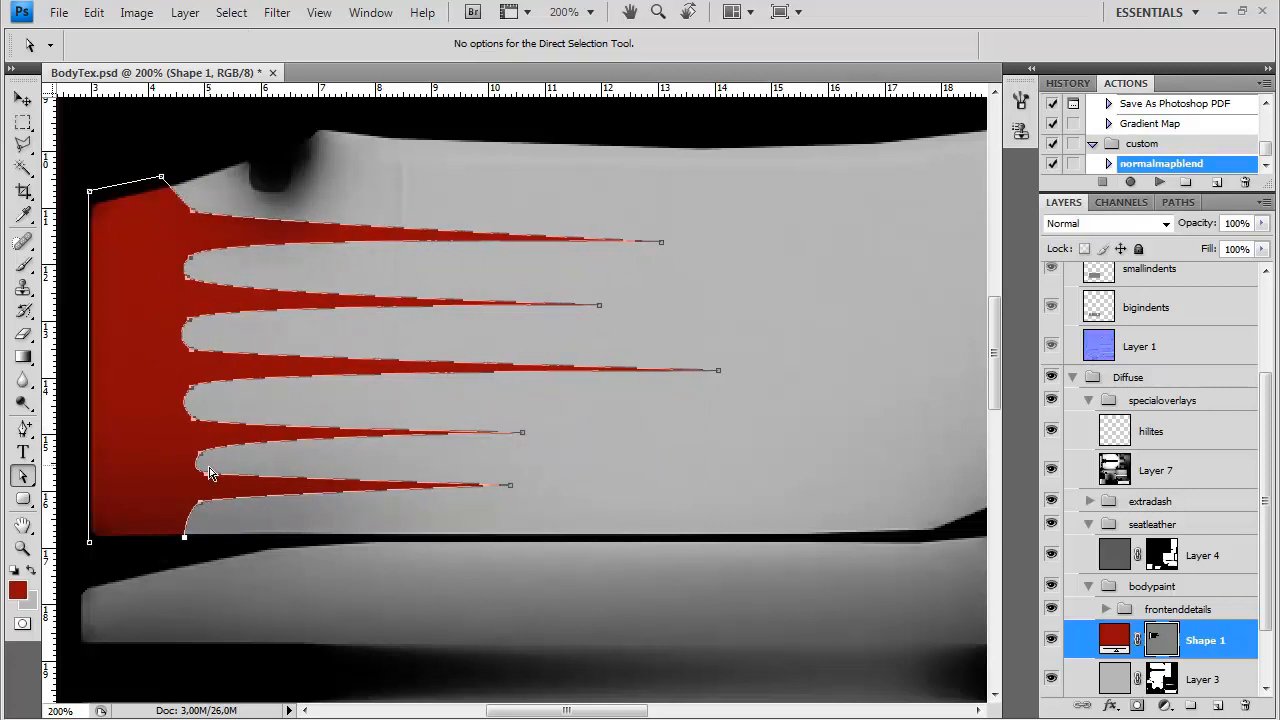
# Vary the spike lengths by extending the first, third and fifth tips strongly and adjusting the second and fourth slightly
pyautogui.moveTo(721, 372); pyautogui.dragTo(810, 375)
pyautogui.moveTo(600, 305); pyautogui.dragTo(591, 308)
pyautogui.moveTo(661, 242); pyautogui.dragTo(746, 239)
pyautogui.moveTo(590, 307); pyautogui.dragTo(598, 306)
pyautogui.moveTo(510, 485); pyautogui.dragTo(568, 492)
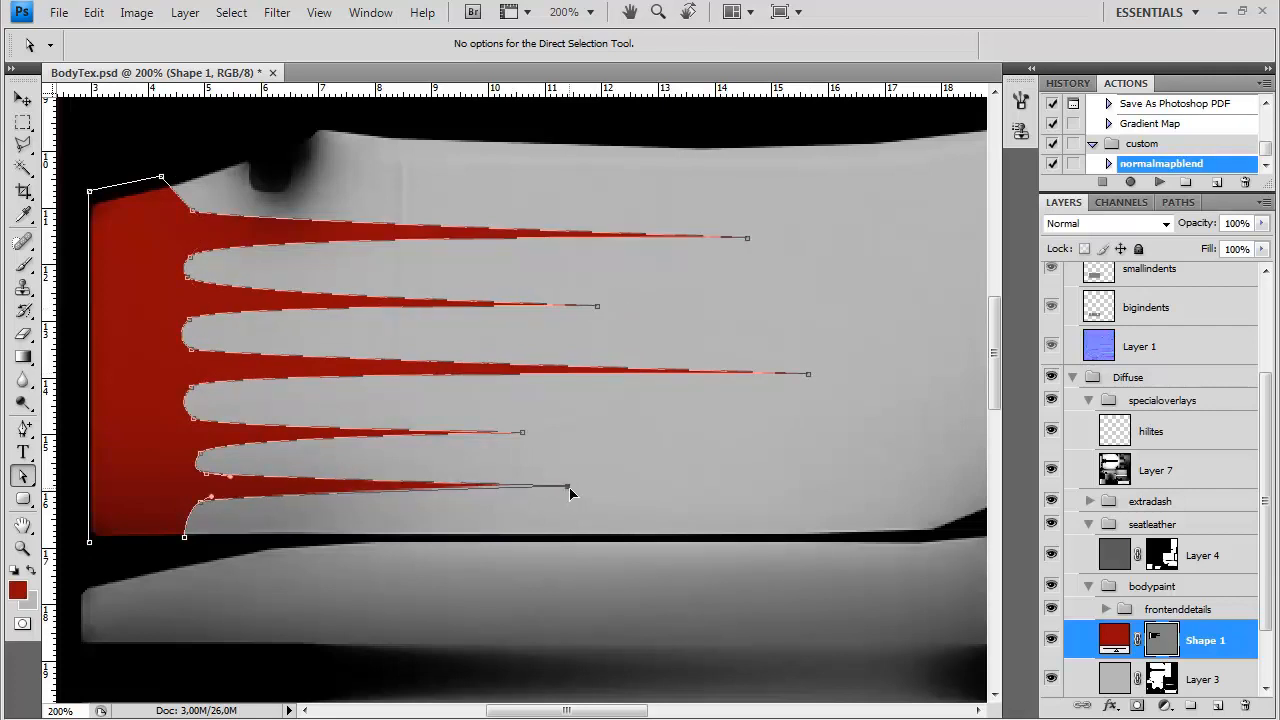
pyautogui.moveTo(524, 433); pyautogui.dragTo(535, 433)
pyautogui.click(1158, 641)
pyautogui.click(1158, 641)
# Offset the valleys between the spikes to uneven depths, reshape their curves and hide the path outline
pyautogui.moveTo(206, 478); pyautogui.dragTo(193, 527)
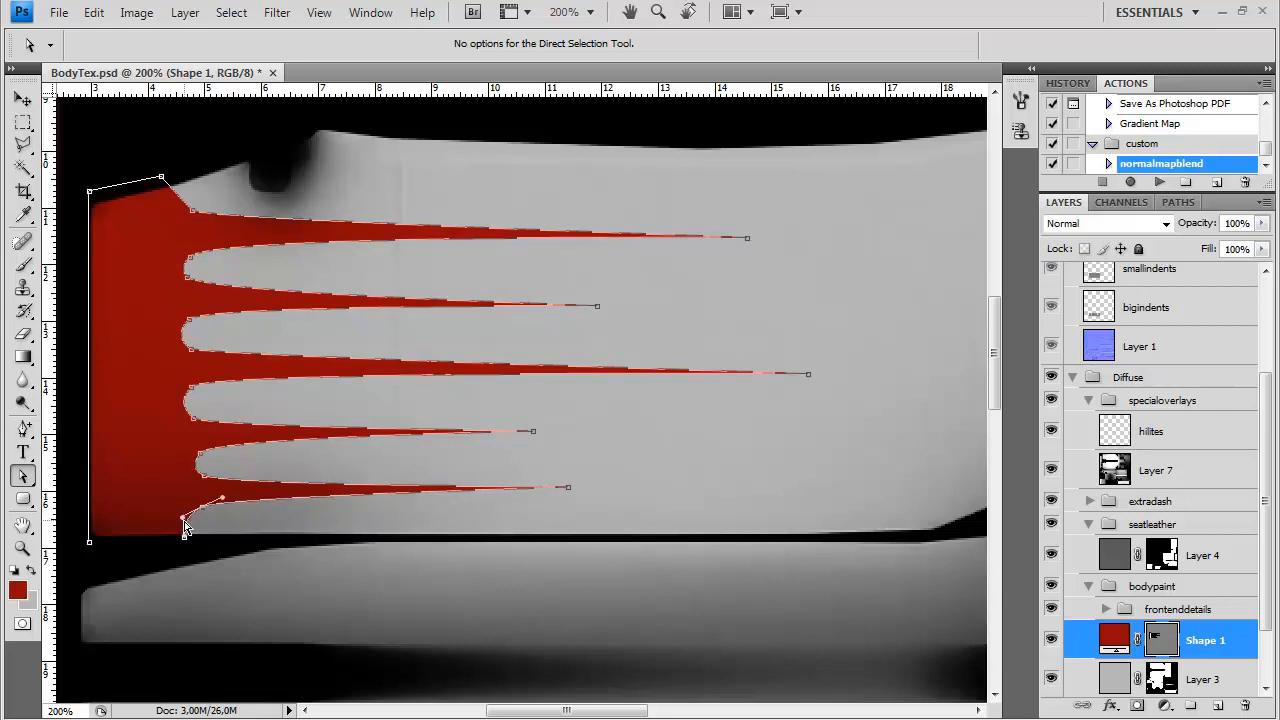
pyautogui.moveTo(166, 366); pyautogui.dragTo(203, 317)
pyautogui.moveTo(192, 266)
pyautogui.mouseDown()
pyautogui.moveTo(183, 257)
pyautogui.moveTo(181, 282)
pyautogui.mouseUp()
pyautogui.moveTo(190, 222); pyautogui.dragTo(214, 222)
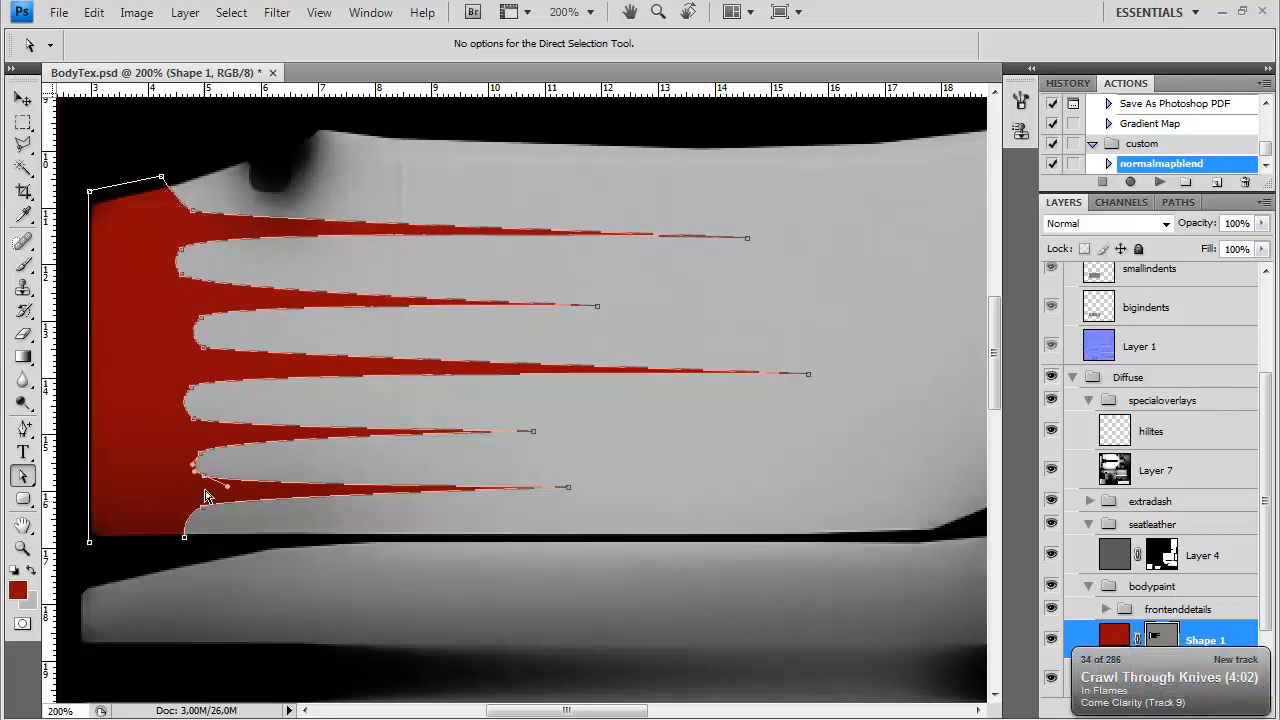
pyautogui.keyDown('shift'); pyautogui.click(201, 454); pyautogui.keyUp('shift')
pyautogui.moveTo(205, 475); pyautogui.dragTo(199, 475)
pyautogui.click(469, 506)
pyautogui.press('Return')
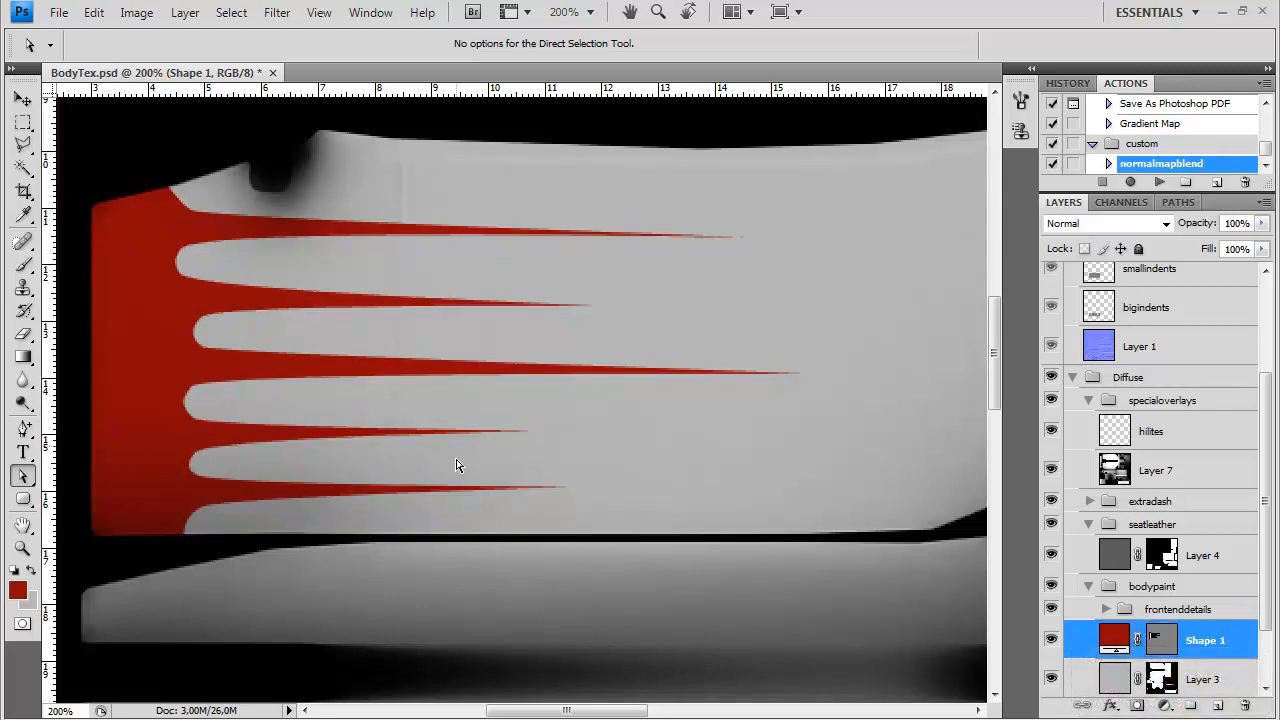
# Show the Layer 2 wireframe and refine the curve at the upper end of the red shape's spiked edge against it
pyautogui.scroll(3, 1252, 376)
pyautogui.click(1070, 343)
pyautogui.scroll(2, 1060, 340)
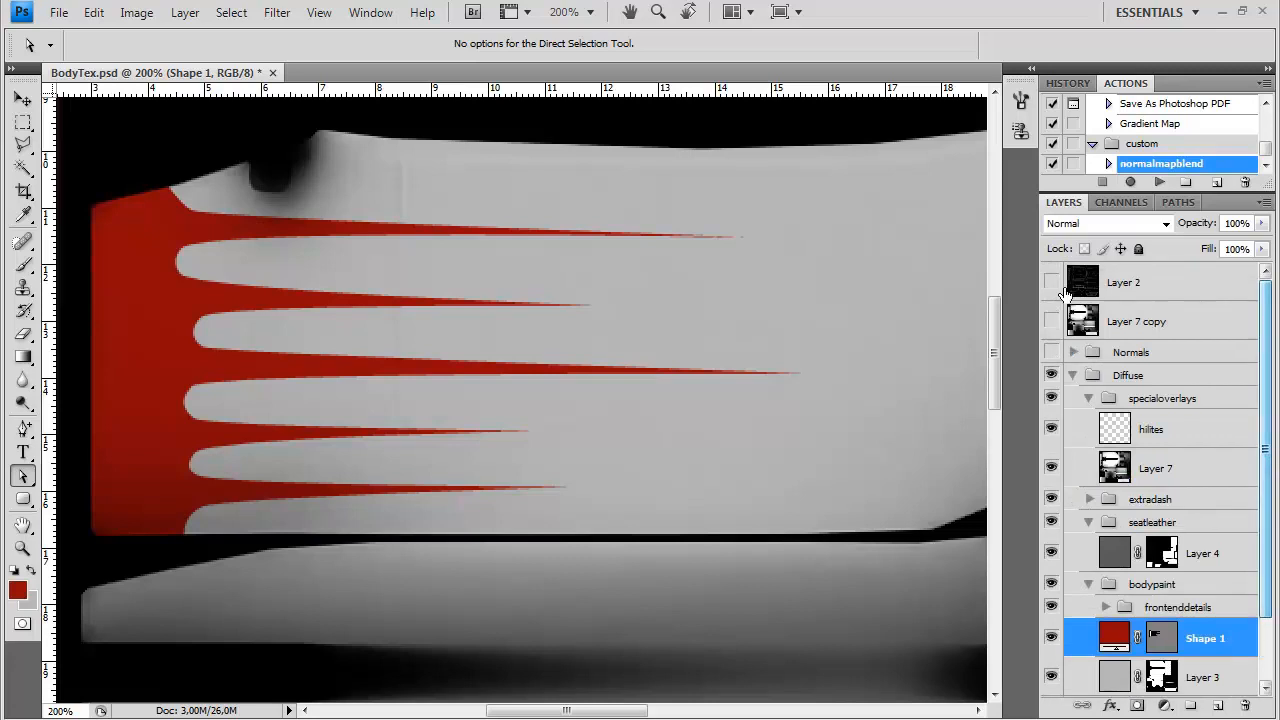
pyautogui.click(1050, 284)
pyautogui.moveTo(618, 338); pyautogui.dragTo(730, 428)
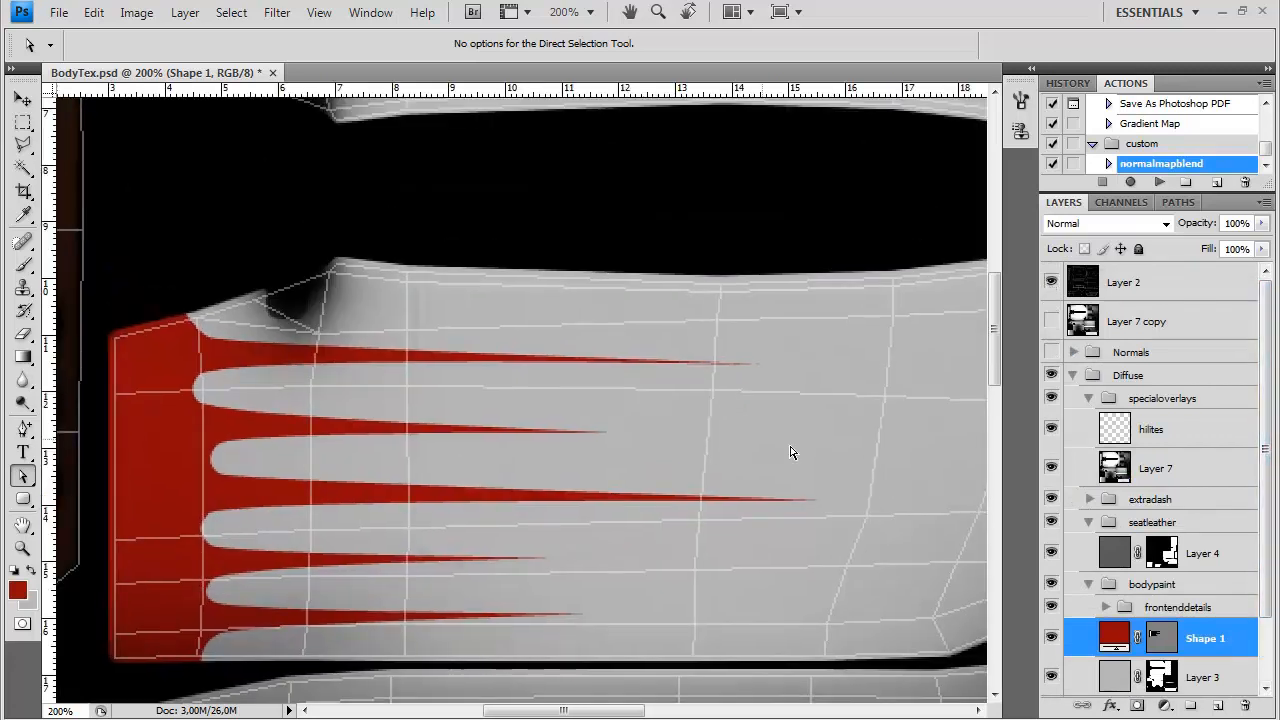
pyautogui.click(1146, 638)
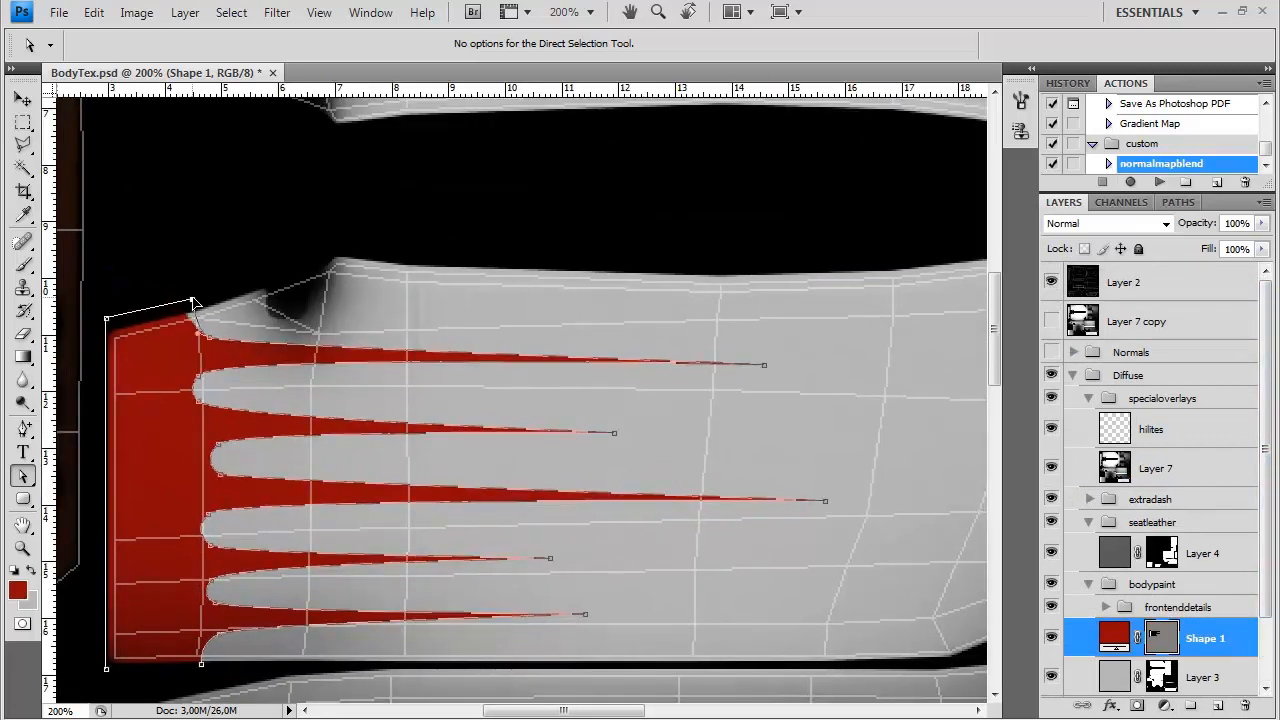
pyautogui.moveTo(230, 347); pyautogui.dragTo(242, 352)
pyautogui.moveTo(197, 333); pyautogui.dragTo(217, 339)
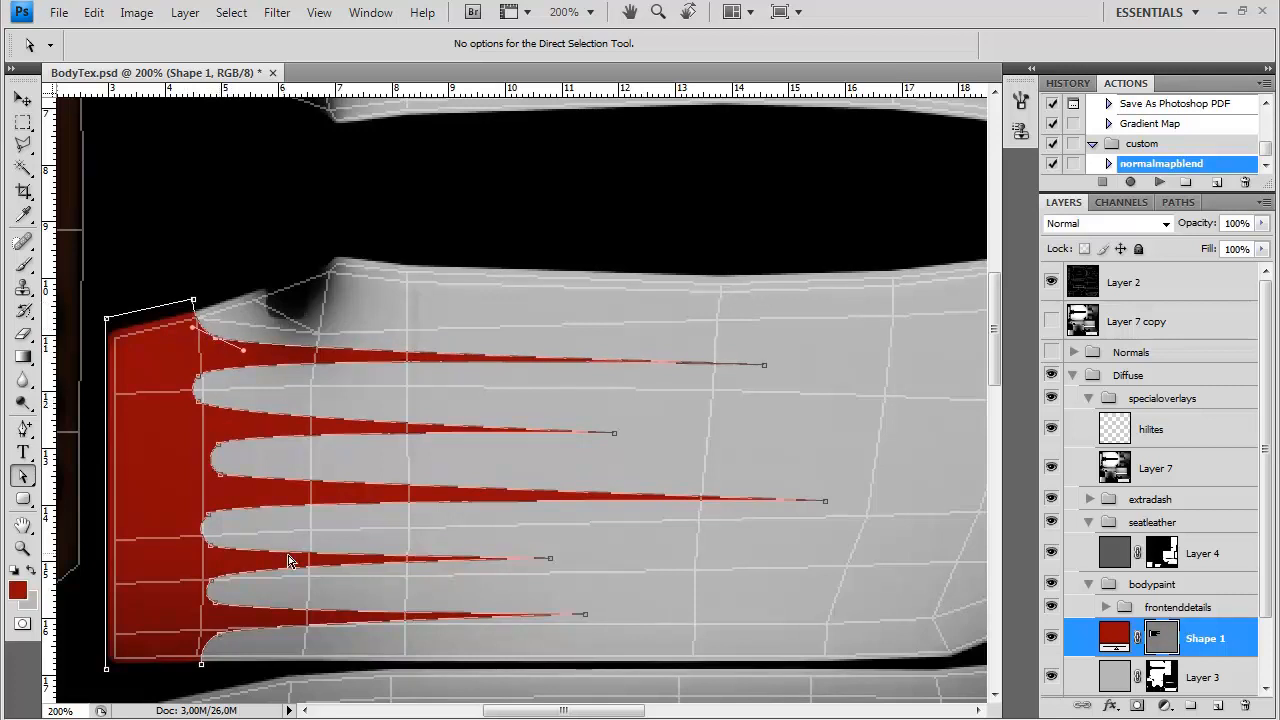
# Draw a closed dark red Pen shape covering the lower half of the wide panel at the texture's bottom edge
pyautogui.moveTo(760, 620); pyautogui.dragTo(477, 289)
pyautogui.moveTo(820, 640); pyautogui.dragTo(548, 366)
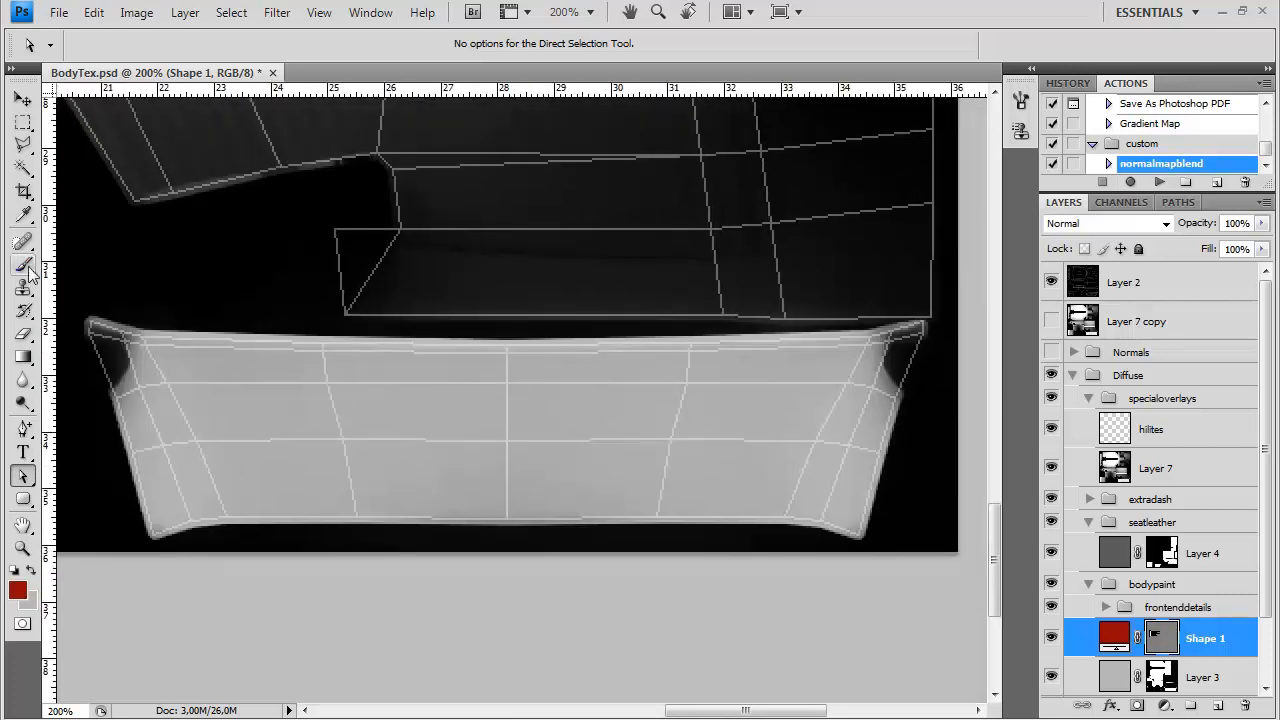
pyautogui.moveTo(23, 430); pyautogui.dragTo(70, 423)
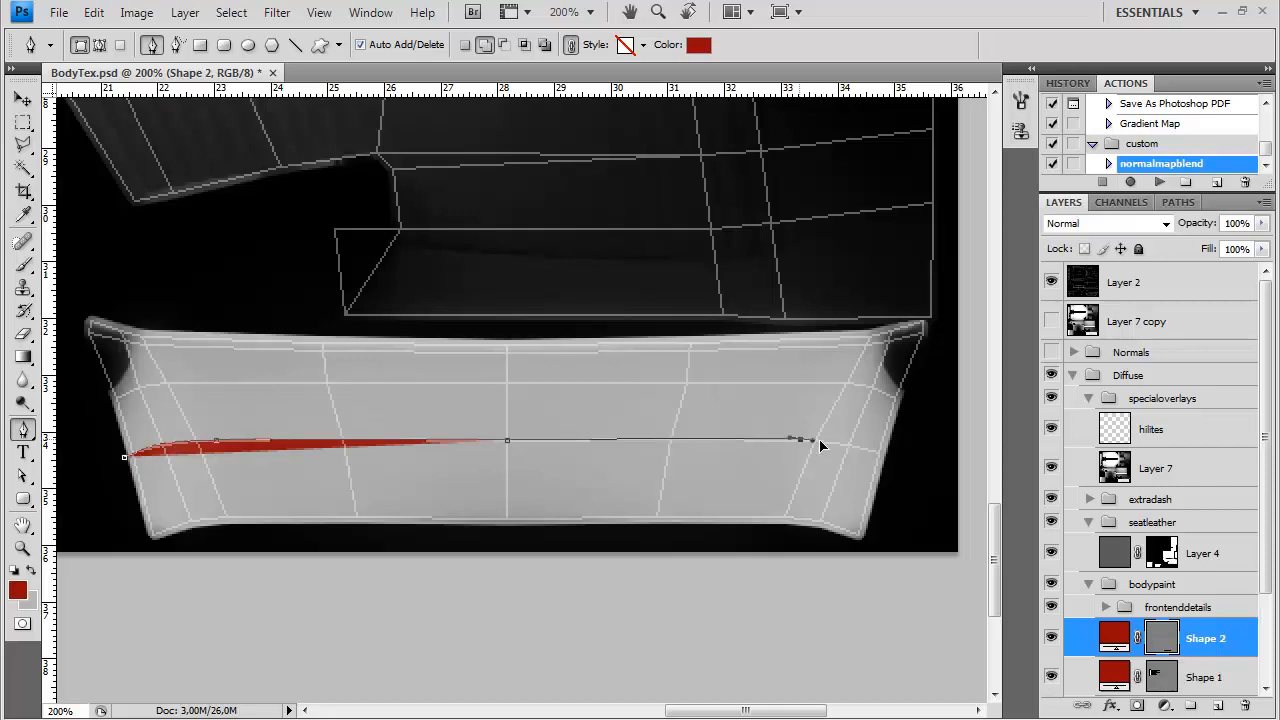
pyautogui.click(882, 460)
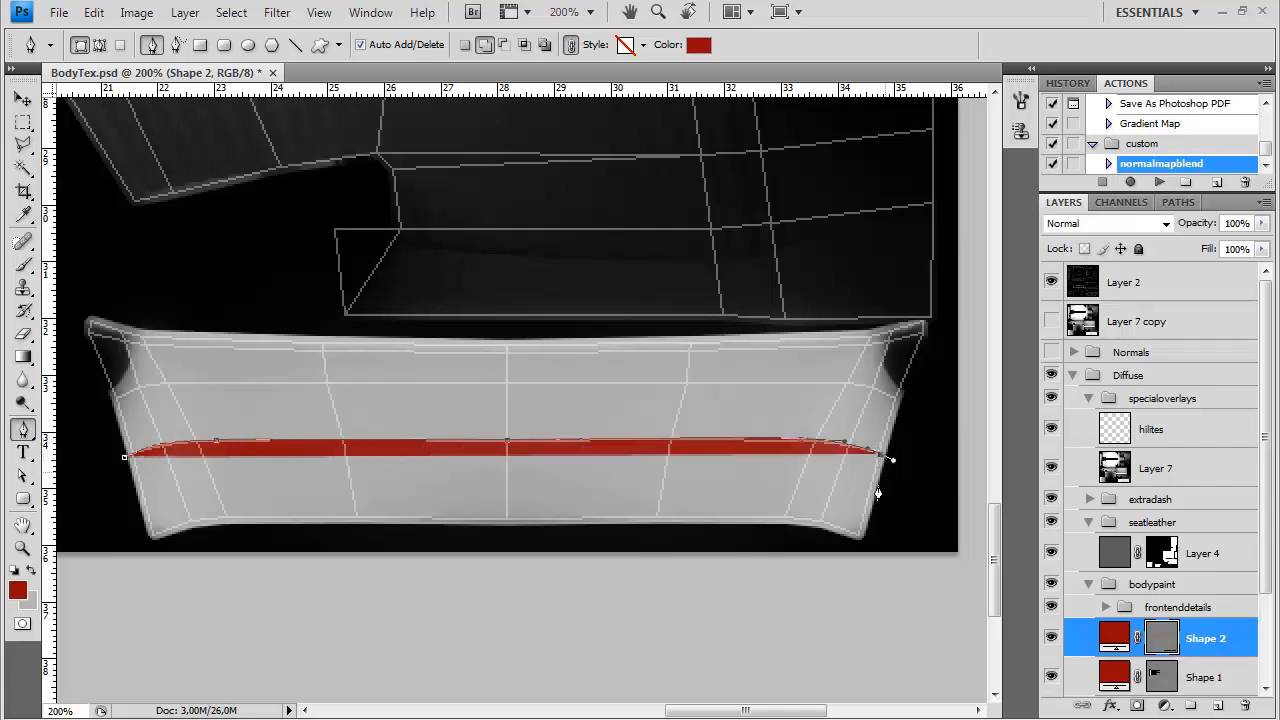
pyautogui.click(859, 541)
pyautogui.click(149, 542)
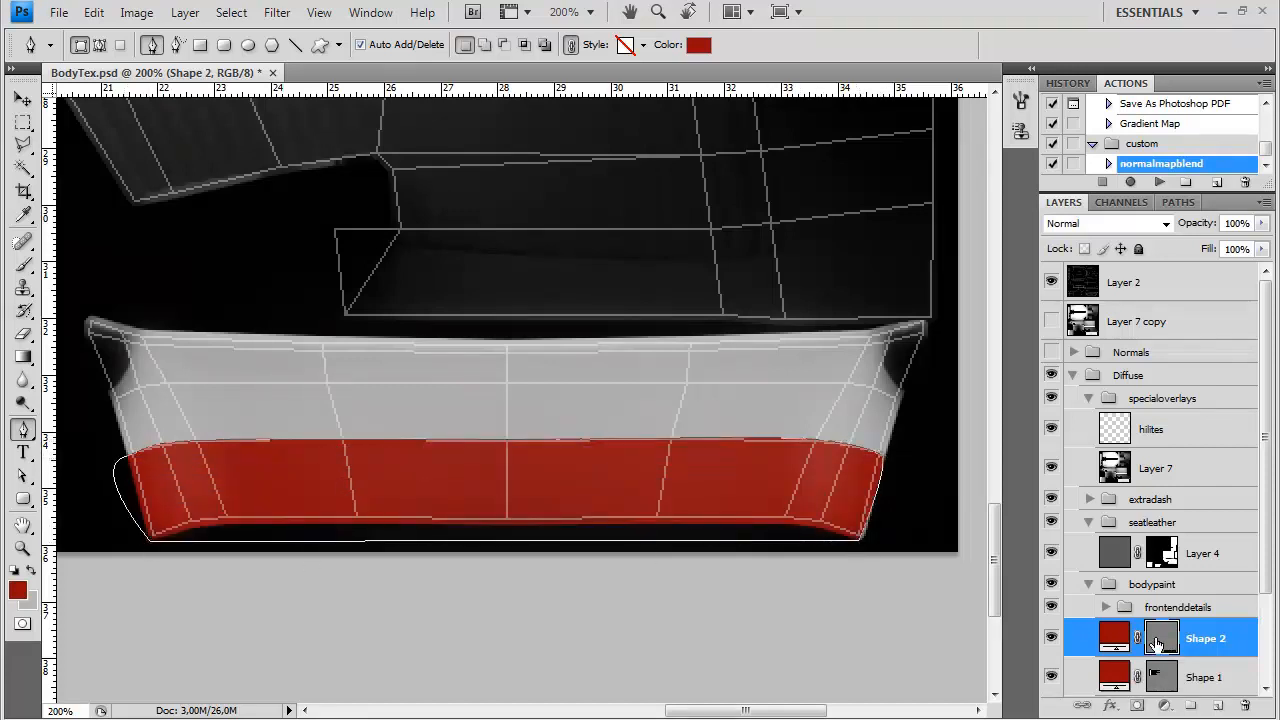
# Adjust the lowest anchor of Shape 1's spiked edge where it meets the side panel's lower border
pyautogui.moveTo(360, 512); pyautogui.dragTo(548, 586)
pyautogui.moveTo(260, 230); pyautogui.dragTo(477, 454)
pyautogui.click(1130, 677)
pyautogui.press('a')
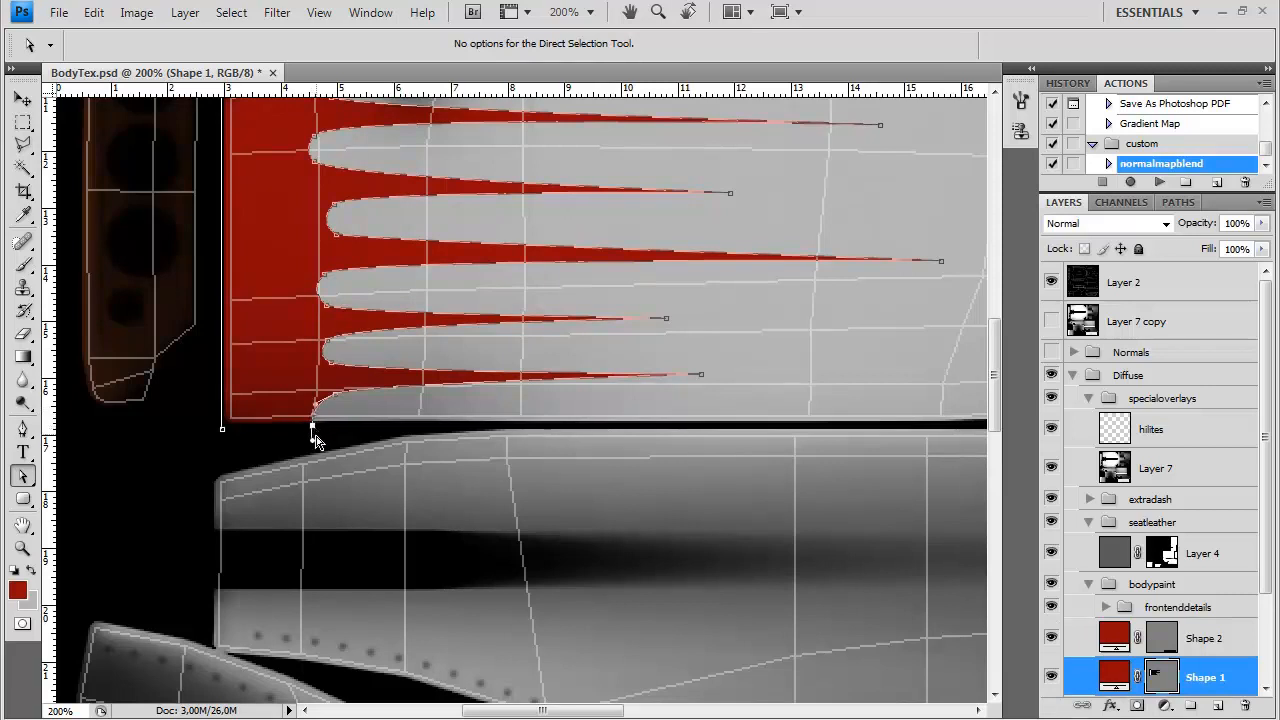
pyautogui.moveTo(565, 575); pyautogui.dragTo(533, 445)
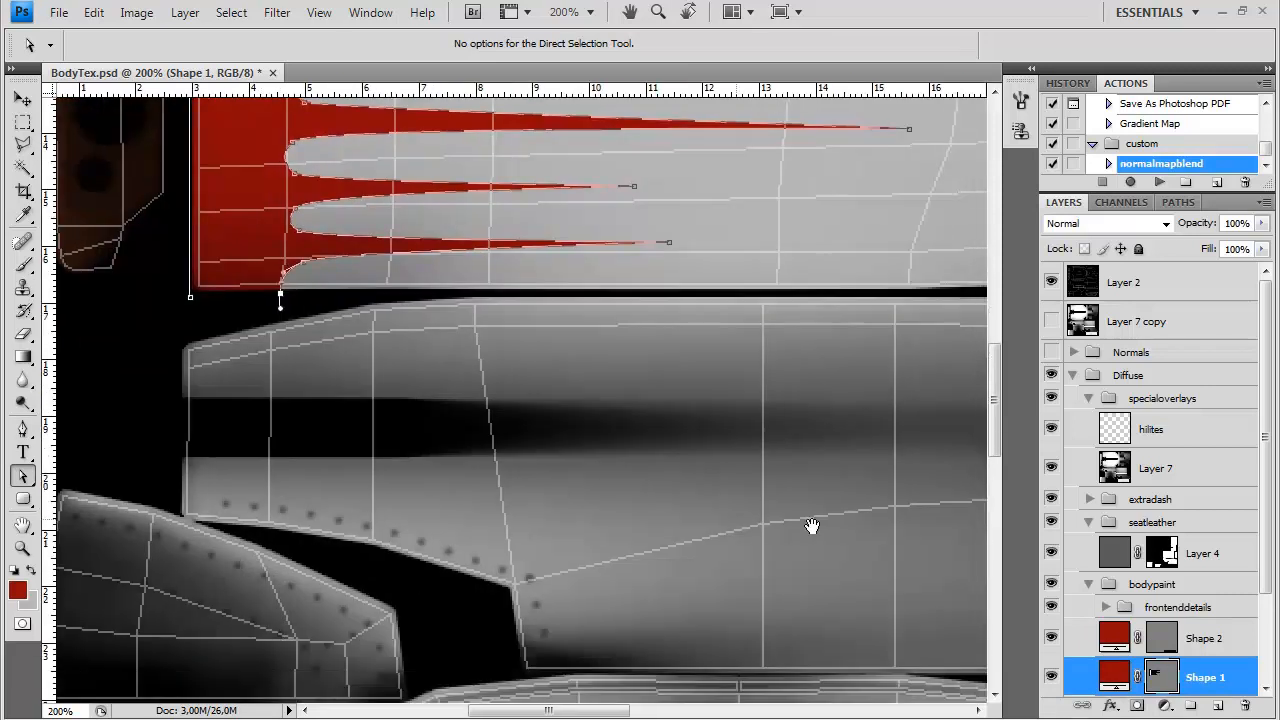
# Draw a closed dark red Pen shape covering the front ends of the lower side panel and the small riveted panel, then hide its path outline
pyautogui.click(1210, 641)
pyautogui.press('p')
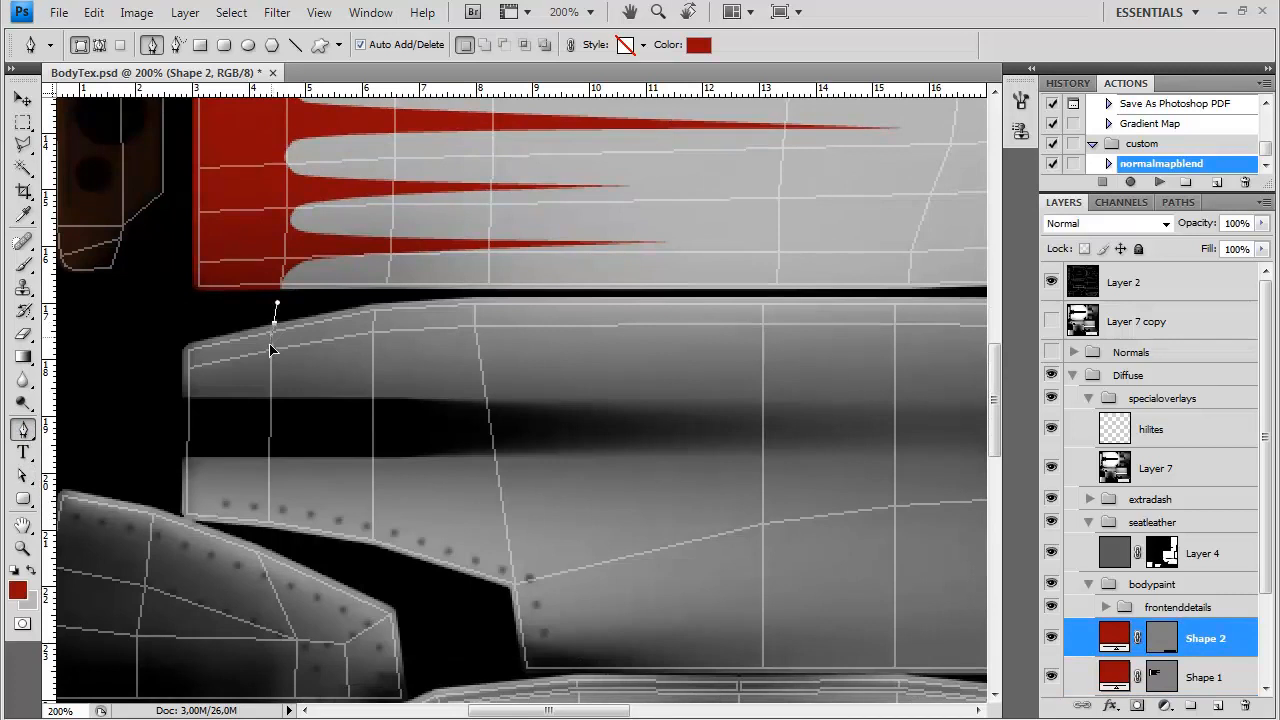
pyautogui.click(155, 530)
pyautogui.moveTo(146, 647); pyautogui.dragTo(170, 575)
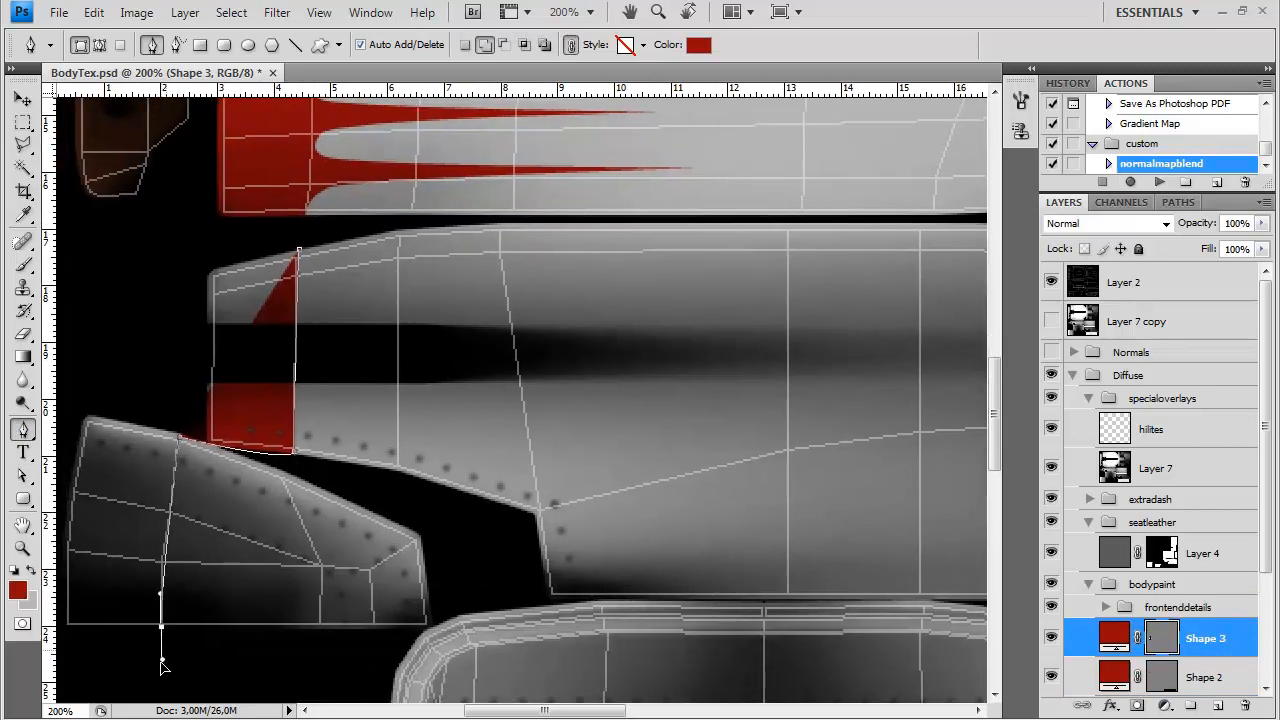
pyautogui.click(163, 698)
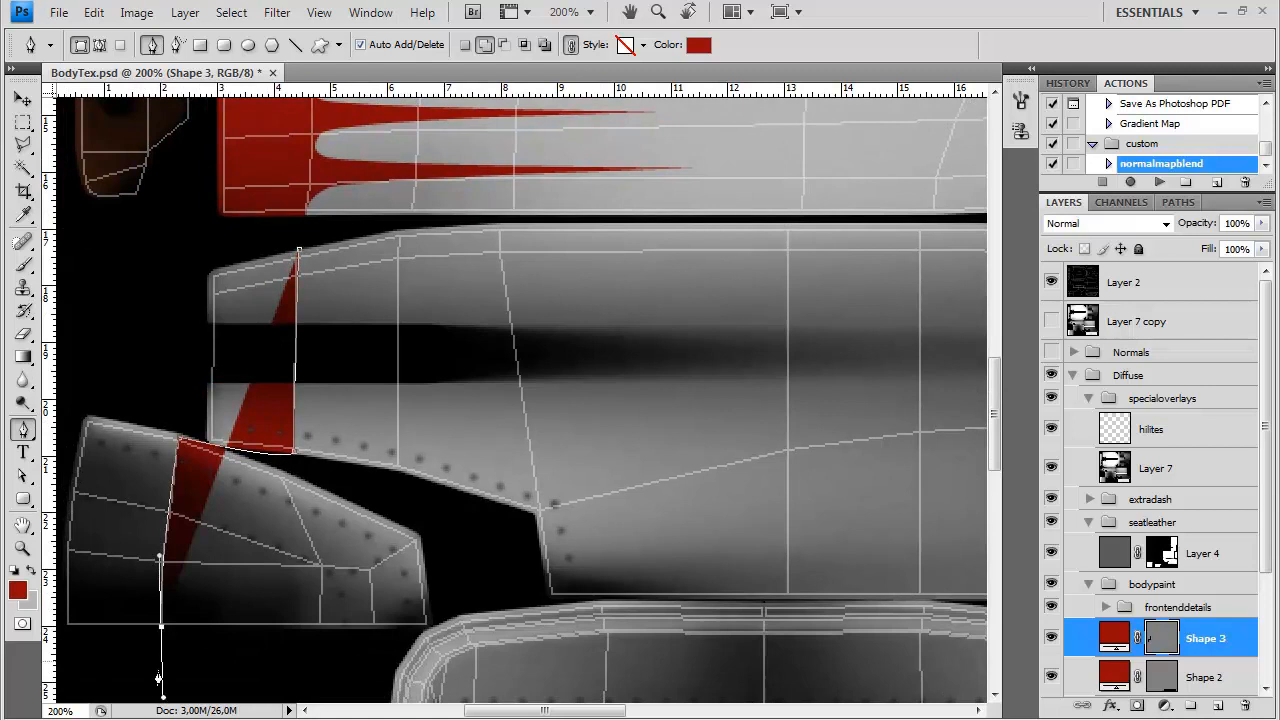
pyautogui.click(64, 630)
pyautogui.click(85, 416)
pyautogui.moveTo(85, 418); pyautogui.dragTo(110, 368)
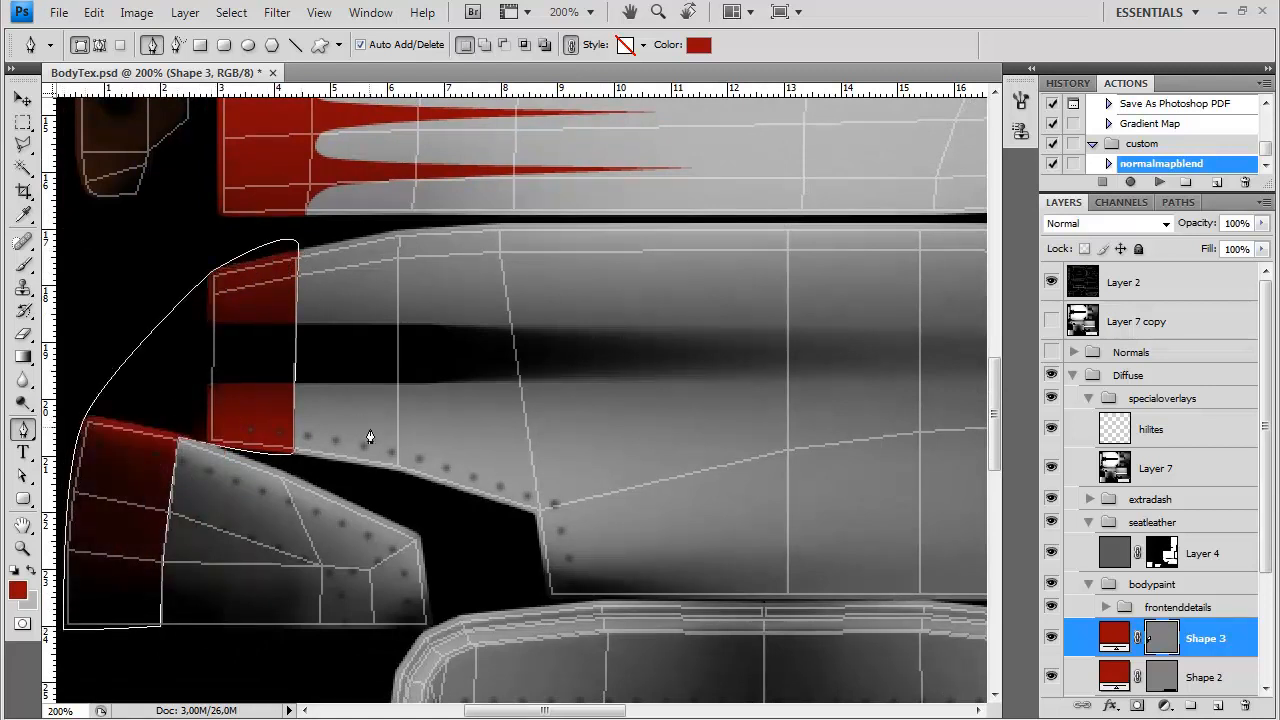
pyautogui.click(1166, 626)
# Trace a closed dark red Pen shape around the whole outline of the firewall panel with the cut-outs
pyautogui.moveTo(638, 395); pyautogui.dragTo(590, 150)
pyautogui.moveTo(560, 575); pyautogui.dragTo(357, 366)
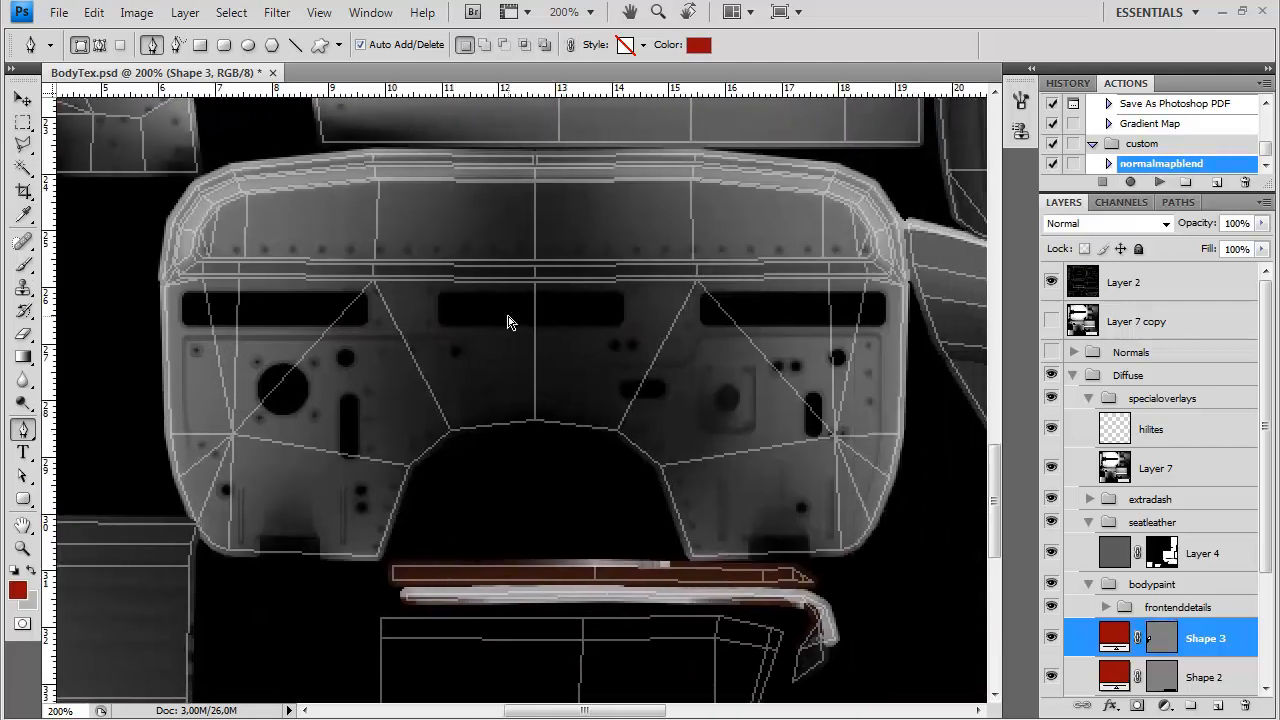
pyautogui.hotkey('ctrl', '-')
pyautogui.moveTo(445, 397); pyautogui.dragTo(410, 449)
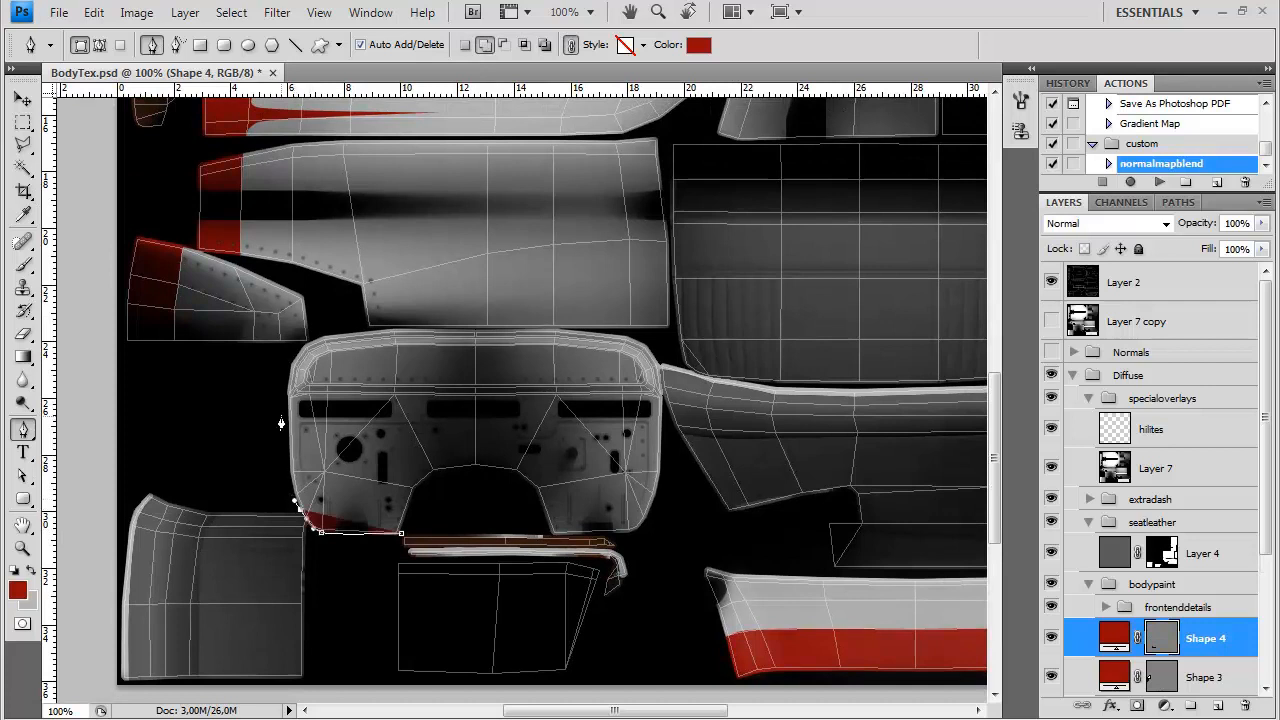
pyautogui.moveTo(287, 395); pyautogui.dragTo(286, 378)
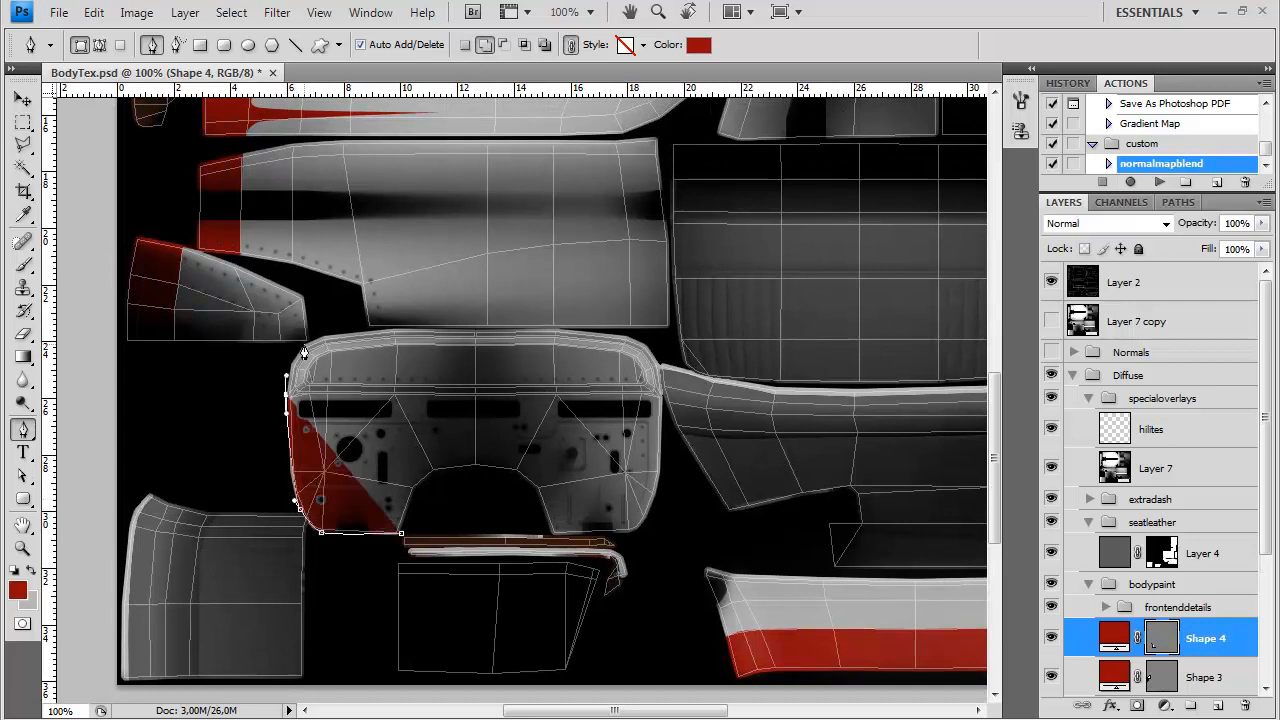
pyautogui.click(392, 329)
pyautogui.click(474, 328)
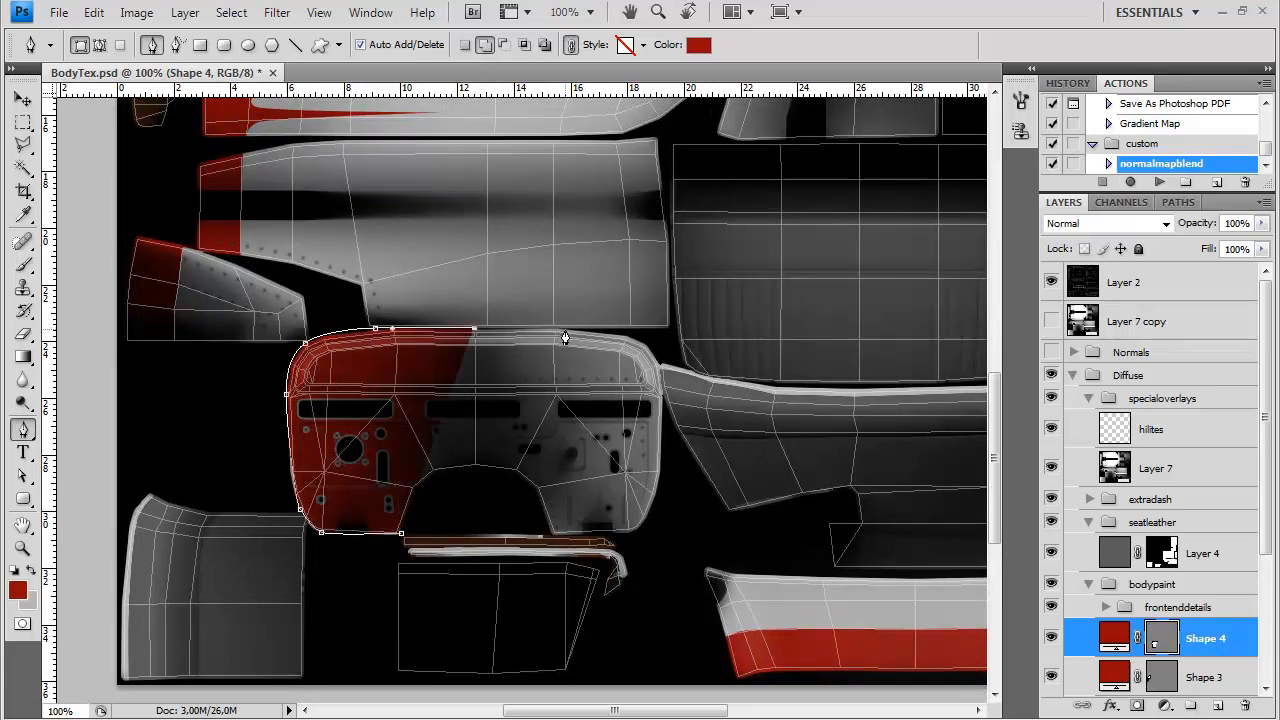
pyautogui.moveTo(565, 330); pyautogui.dragTo(638, 339)
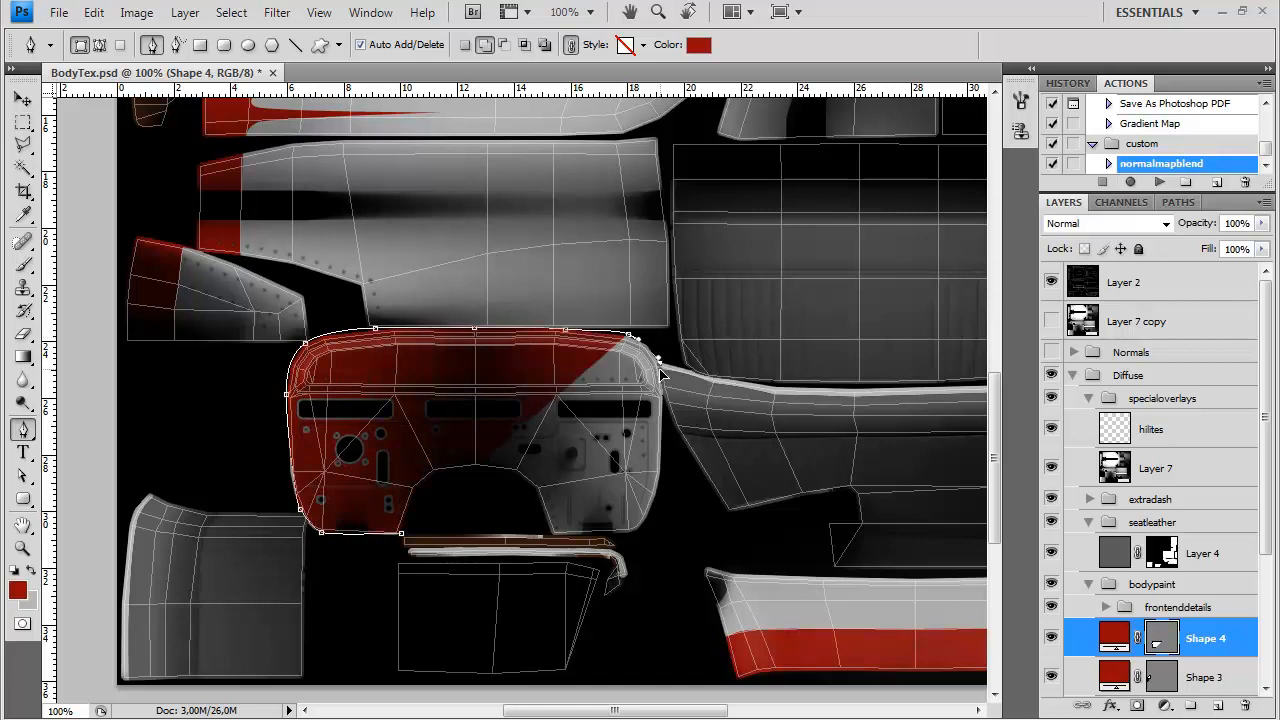
pyautogui.click(657, 483)
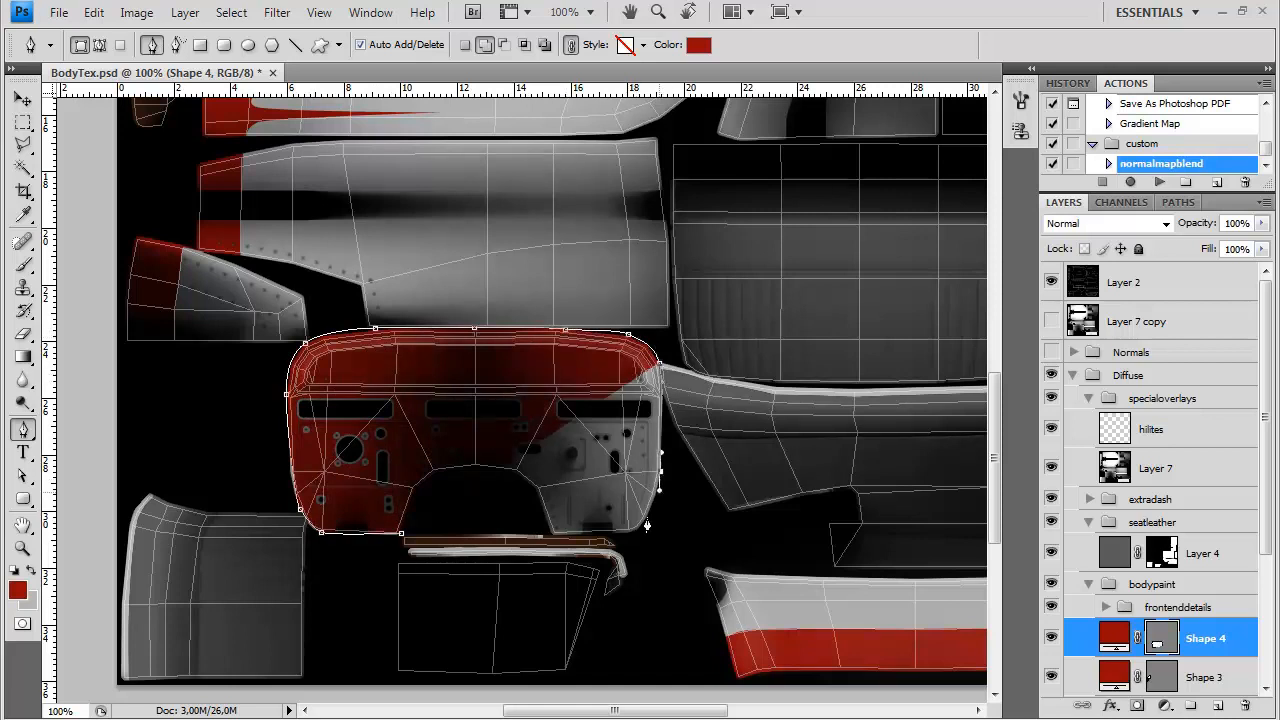
pyautogui.click(659, 489)
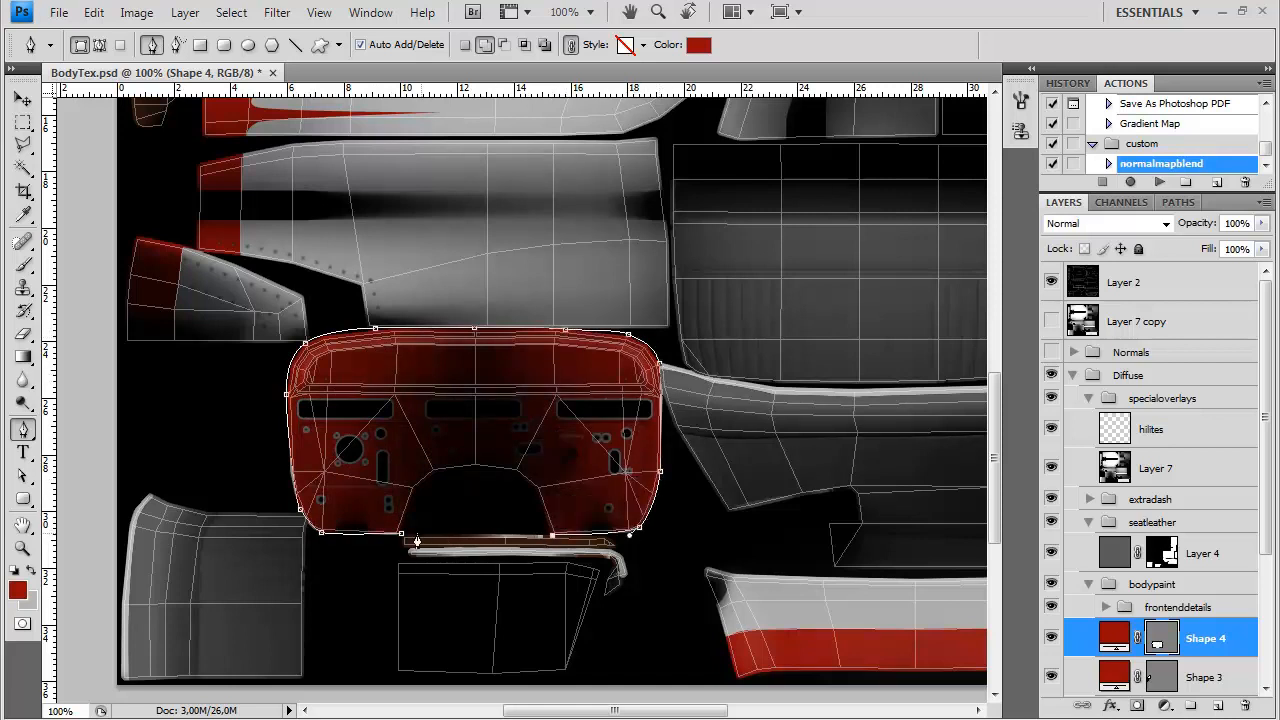
pyautogui.hotkey('ctrl', '-')
pyautogui.hotkey('ctrl', '-')
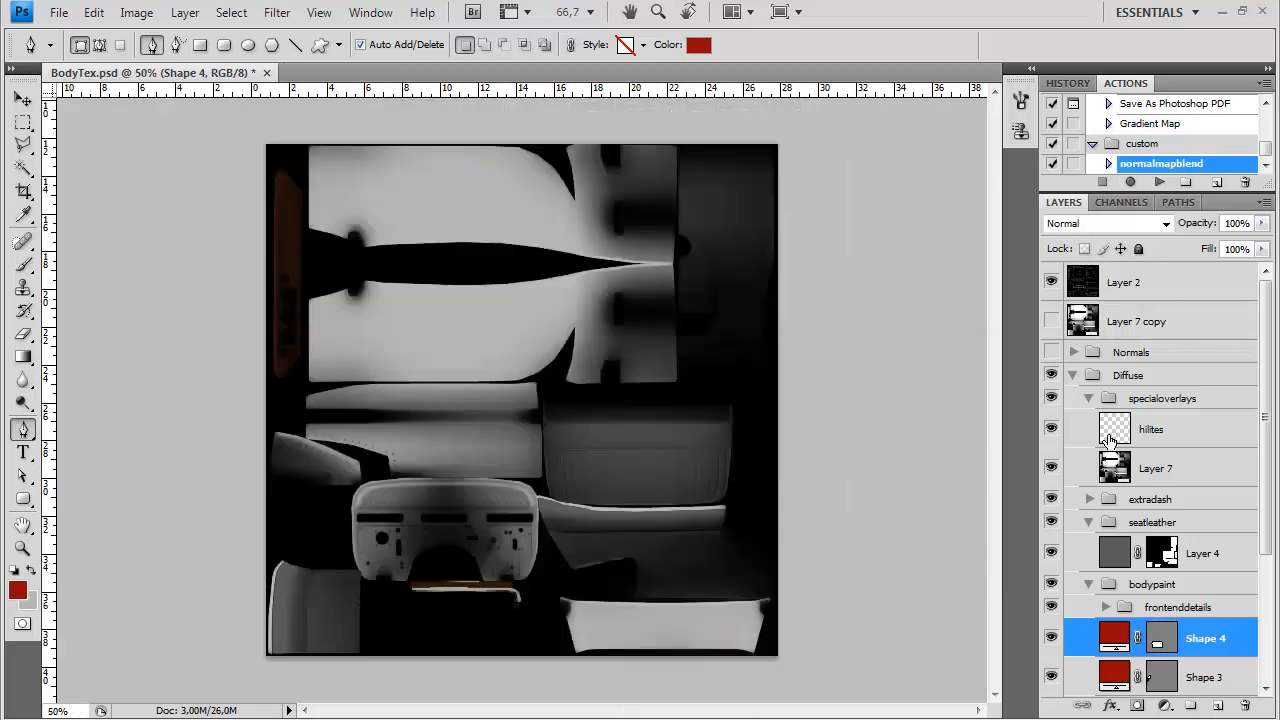
pyautogui.hotkey('ctrl', '+')
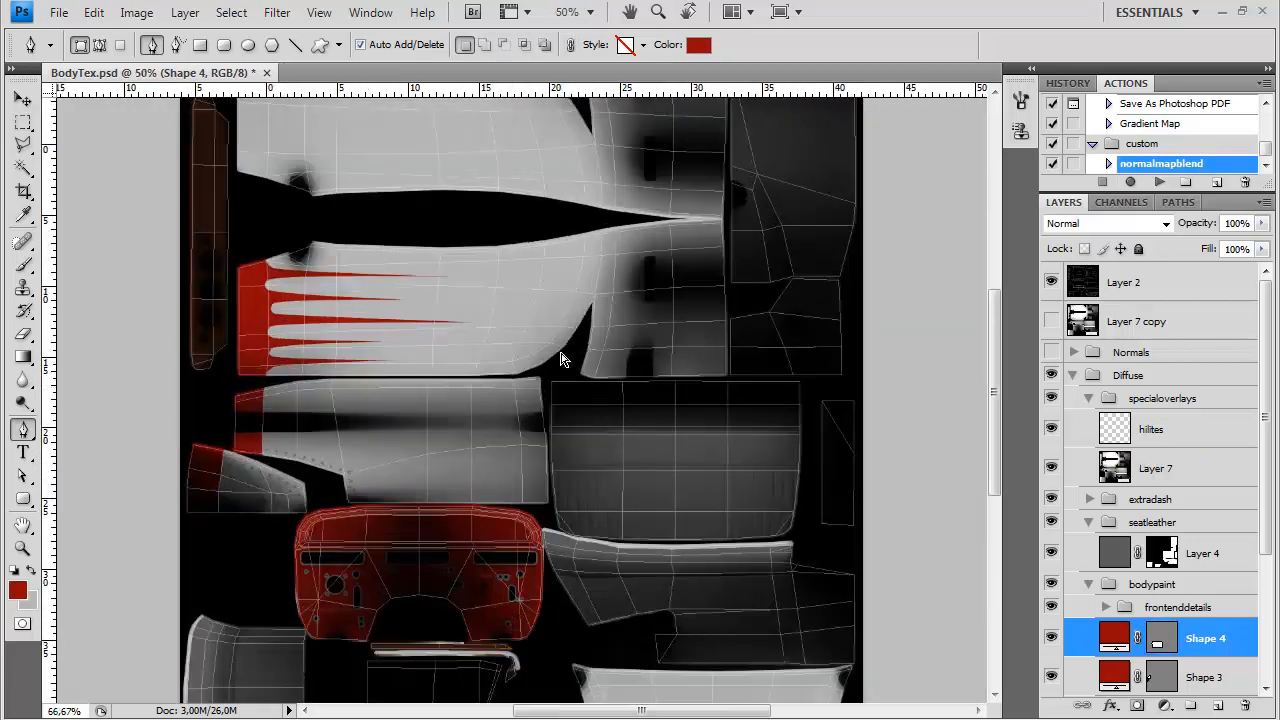
pyautogui.hotkey('ctrl', 'shift', 's')
pyautogui.click(690, 469)
pyautogui.click(837, 469)
pyautogui.click(837, 469)
# Hide the Layer 2 wireframe and duplicate the Shape 1 layer
pyautogui.click(1051, 281)
pyautogui.moveTo(1266, 551); pyautogui.dragTo(1248, 648)
pyautogui.click(1116, 612)
pyautogui.hotkey('ctrl', 'j')
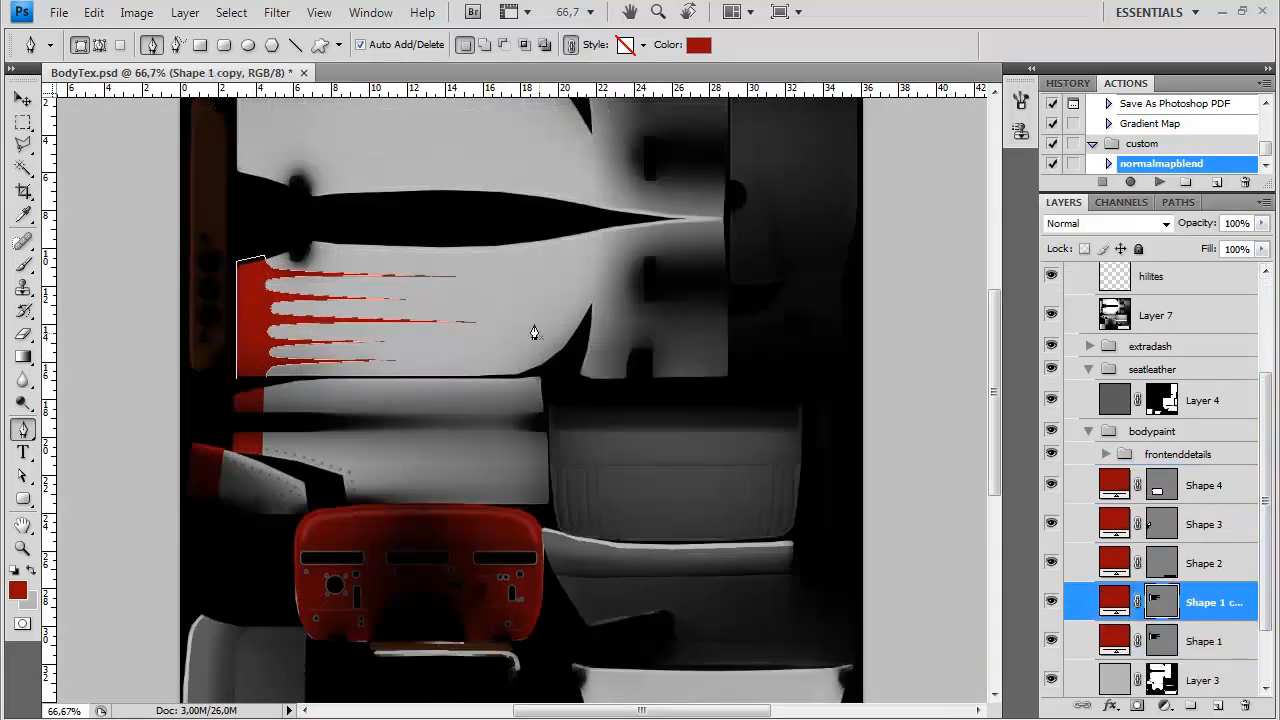
# Flip the Shape 1 copy's path vertically and move it up onto the front end of the upper body side
pyautogui.scroll(3, 615, 444)
pyautogui.click(93, 12)
pyautogui.moveTo(288, 394)
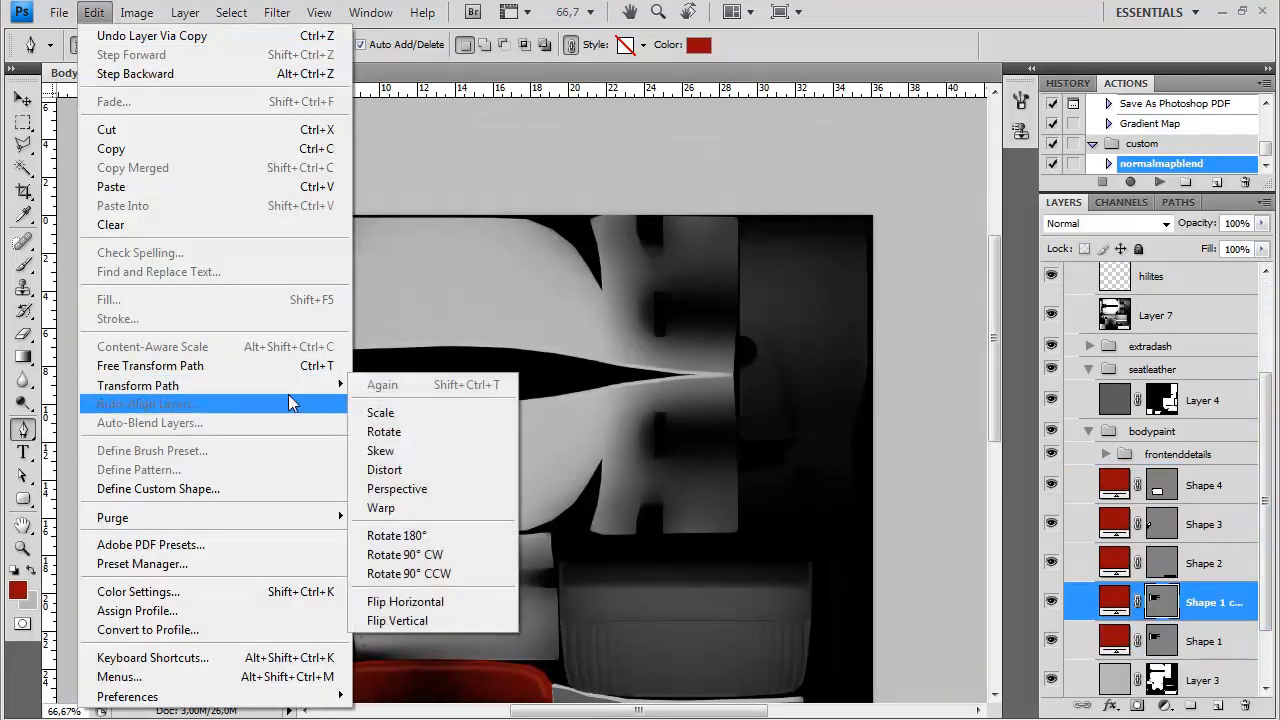
pyautogui.click(423, 601)
pyautogui.hotkey('ctrl', 'z')
pyautogui.click(93, 12)
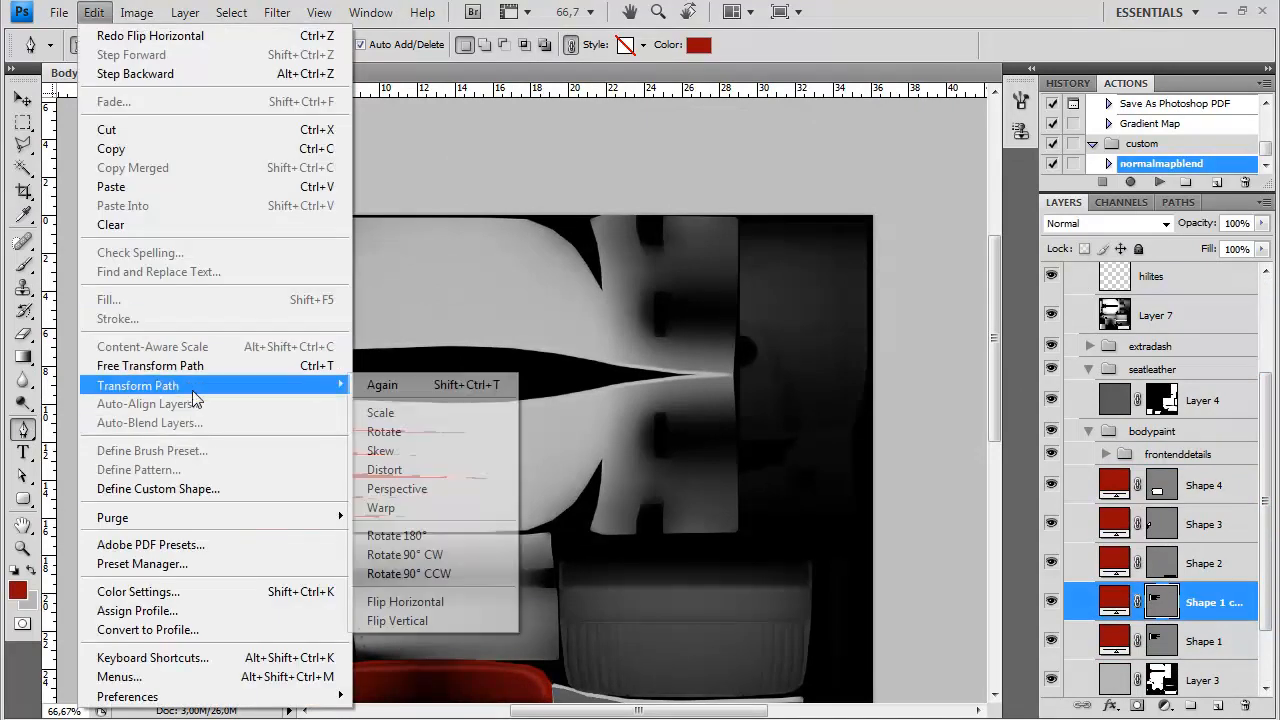
pyautogui.moveTo(192, 388)
pyautogui.click(428, 618)
pyautogui.click(22, 99)
pyautogui.moveTo(283, 514); pyautogui.dragTo(297, 310)
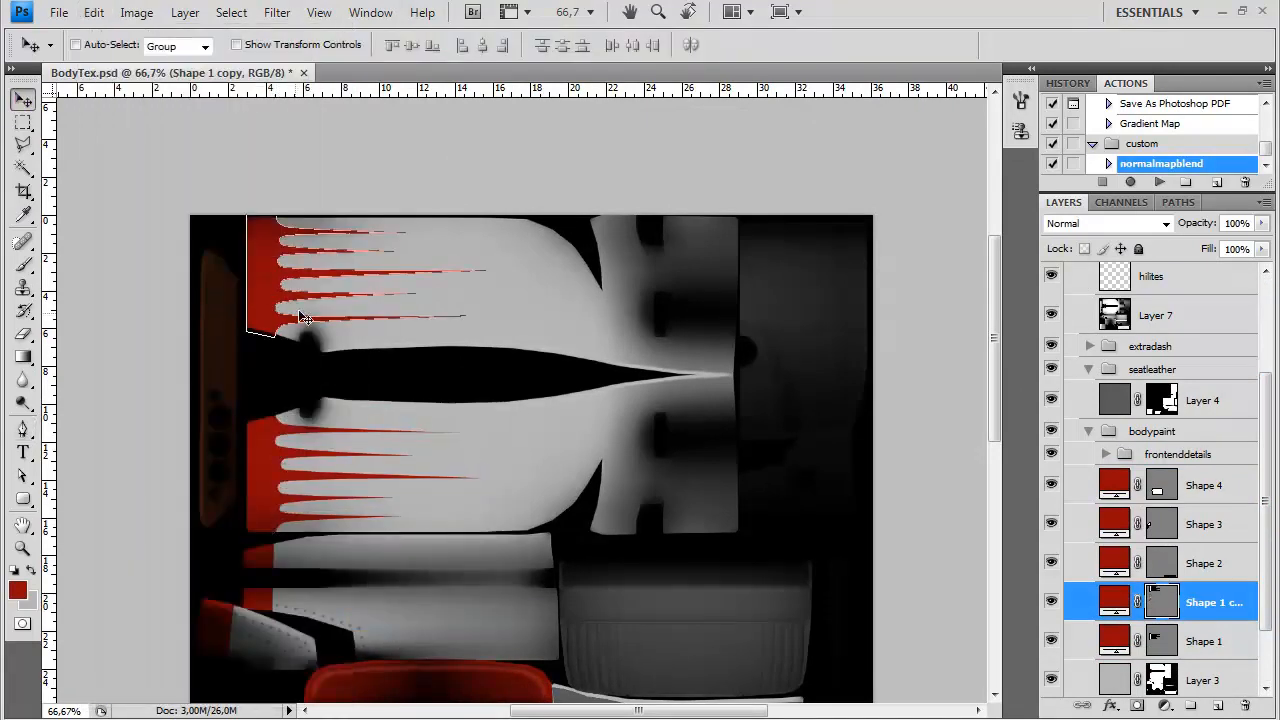
# Save a copy of the texture over the existing exported texture file
pyautogui.hotkey('ctrl', 'shift', 's')
pyautogui.click(622, 468)
pyautogui.click(610, 690)
pyautogui.doubleClick(582, 211)
pyautogui.click(603, 290)
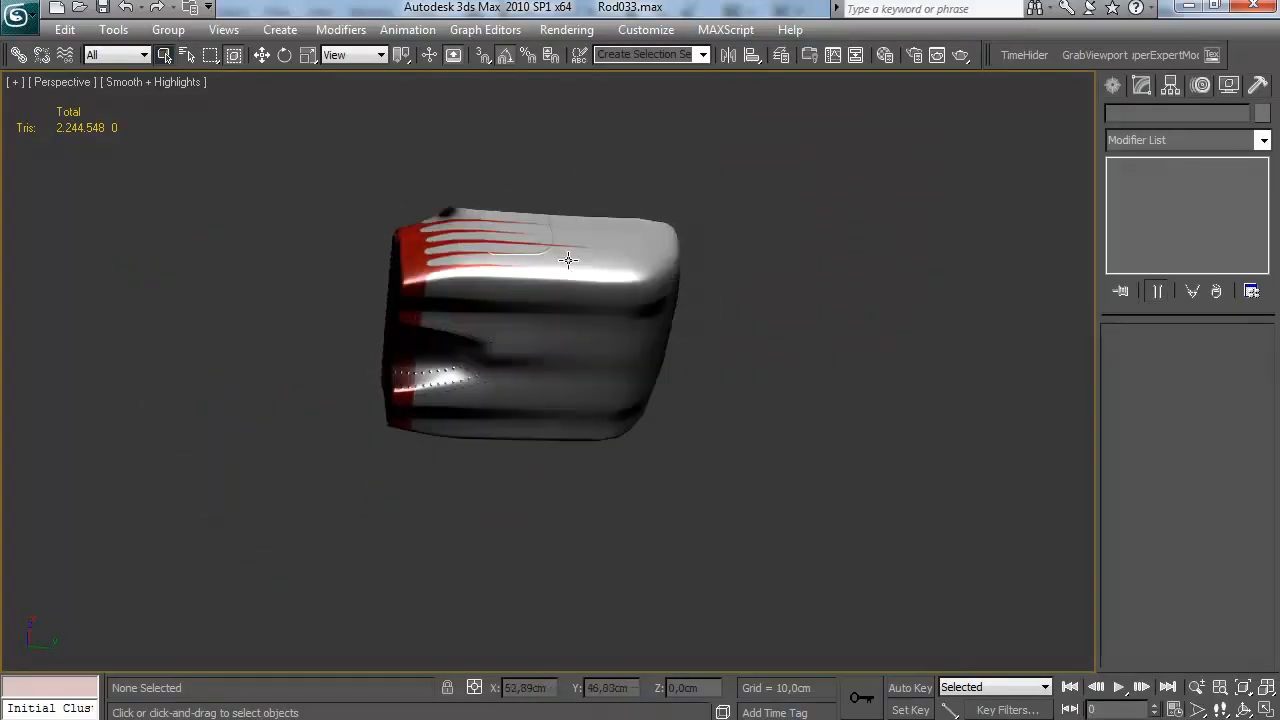
# Switch to 3ds Max and examine the red spiked paint on the car body model
pyautogui.scroll(8, 626, 380)
pyautogui.moveTo(568, 260); pyautogui.dragTo(445, 478)
pyautogui.scroll(-6, 623, 391)
pyautogui.scroll(-5, 702, 479)
pyautogui.scroll(3, 471, 479)
# Toggle the visibility of the AOstuff and HPbody layers in the layer manager, then close it
pyautogui.click(781, 55)
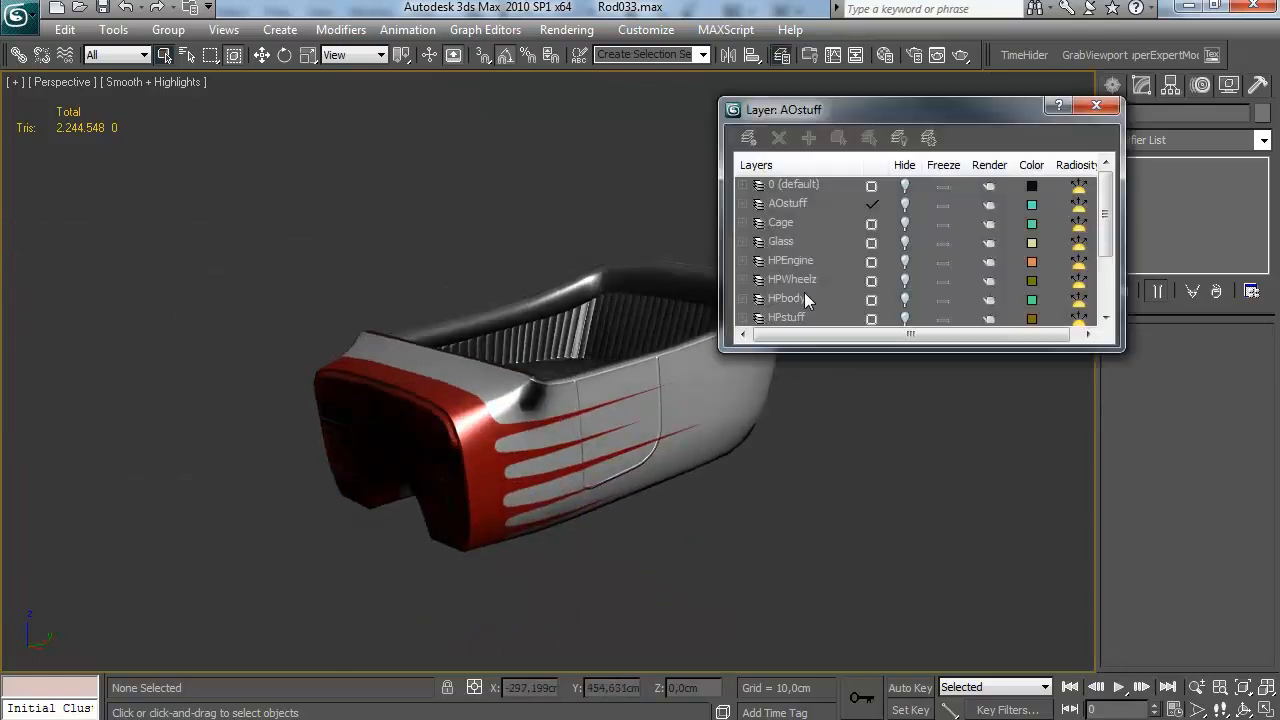
pyautogui.click(904, 204)
pyautogui.moveTo(536, 454); pyautogui.dragTo(571, 423)
pyautogui.scroll(-3, 584, 423)
pyautogui.scroll(-2, 896, 297)
pyautogui.click(904, 298)
pyautogui.scroll(1, 904, 207)
pyautogui.click(904, 205)
pyautogui.click(1100, 106)
# Inspect the spiked paint scheme on the model from several angles and distances
pyautogui.scroll(3, 780, 327)
pyautogui.moveTo(780, 327); pyautogui.dragTo(312, 345)
pyautogui.scroll(-3, 808, 340)
pyautogui.scroll(3, 801, 342)
pyautogui.scroll(3, 592, 355)
pyautogui.moveTo(592, 355); pyautogui.dragTo(564, 412)
pyautogui.scroll(-4, 550, 444)
pyautogui.scroll(-4, 703, 311)
pyautogui.scroll(4, 564, 412)
# Switch back to Photoshop and fine-tune the curve of the uppermost valley between Shape 1's spikes with the Direct Selection tool
pyautogui.hotkey('alt', 'Tab')
pyautogui.hotkey('ctrl', '+')
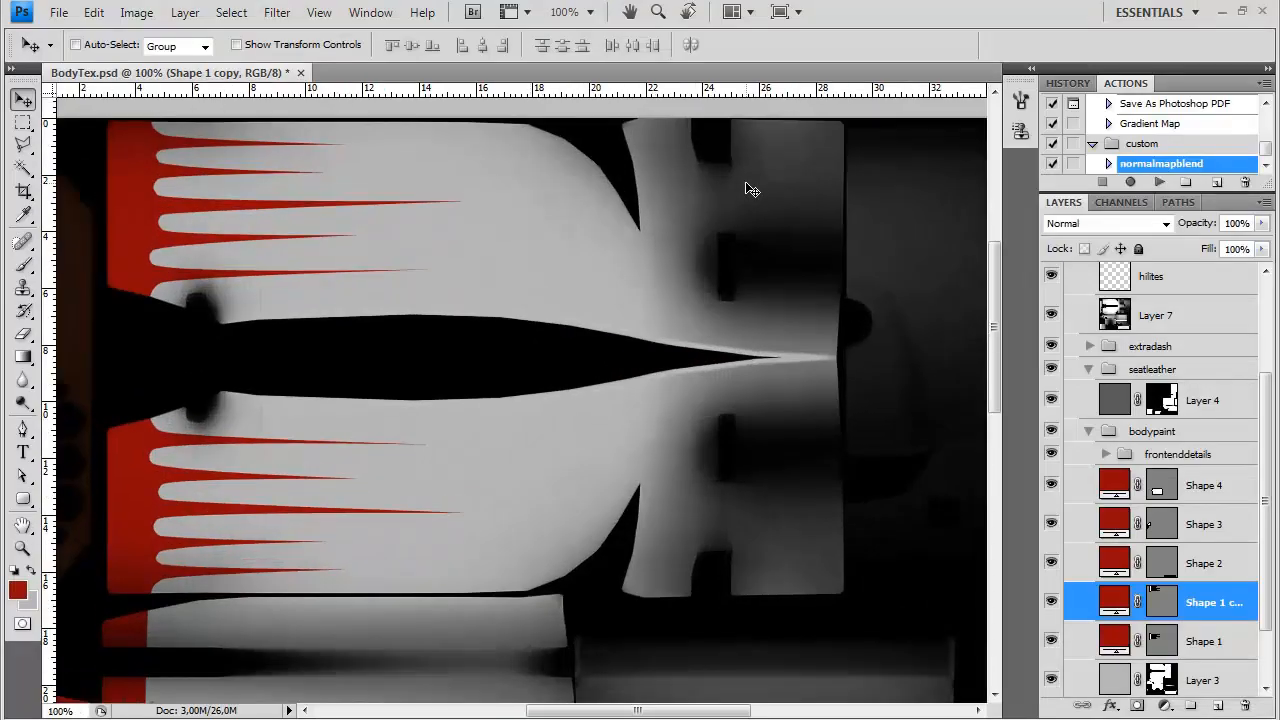
pyautogui.moveTo(251, 352); pyautogui.dragTo(480, 369)
pyautogui.hotkey('ctrl', '+')
pyautogui.click(1131, 643)
pyautogui.click(24, 477)
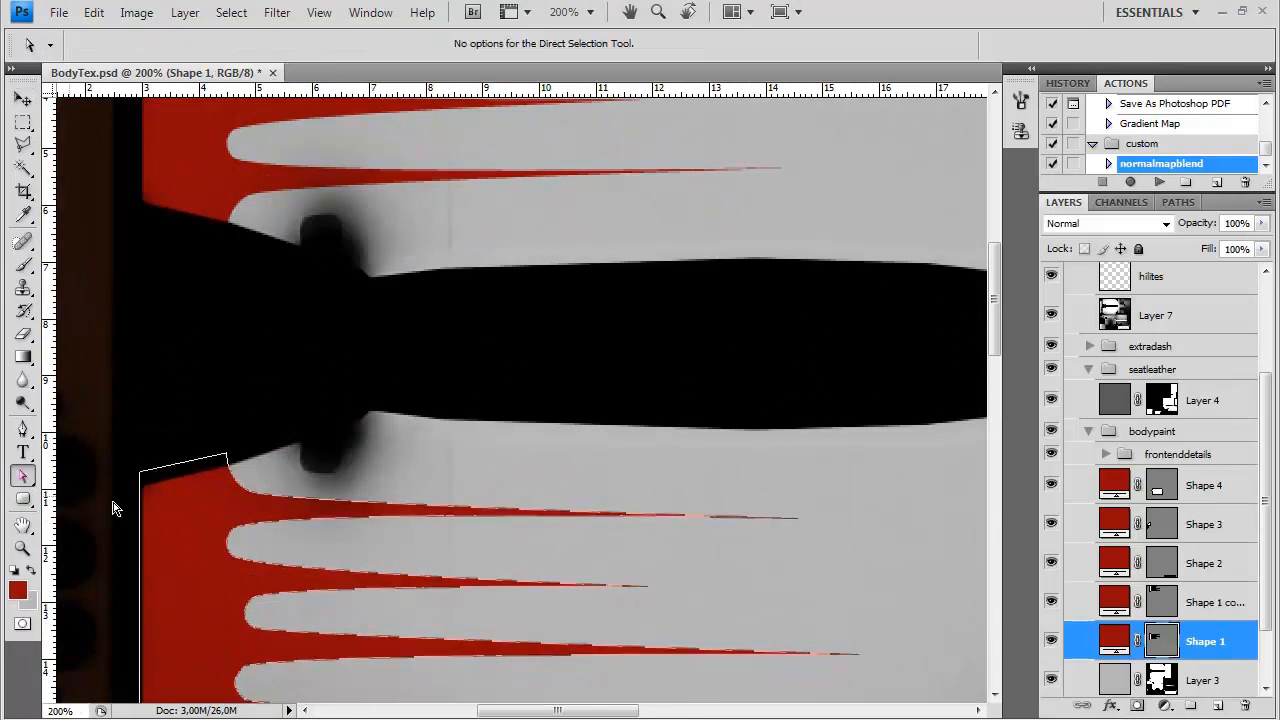
pyautogui.scroll(-2, 270, 560)
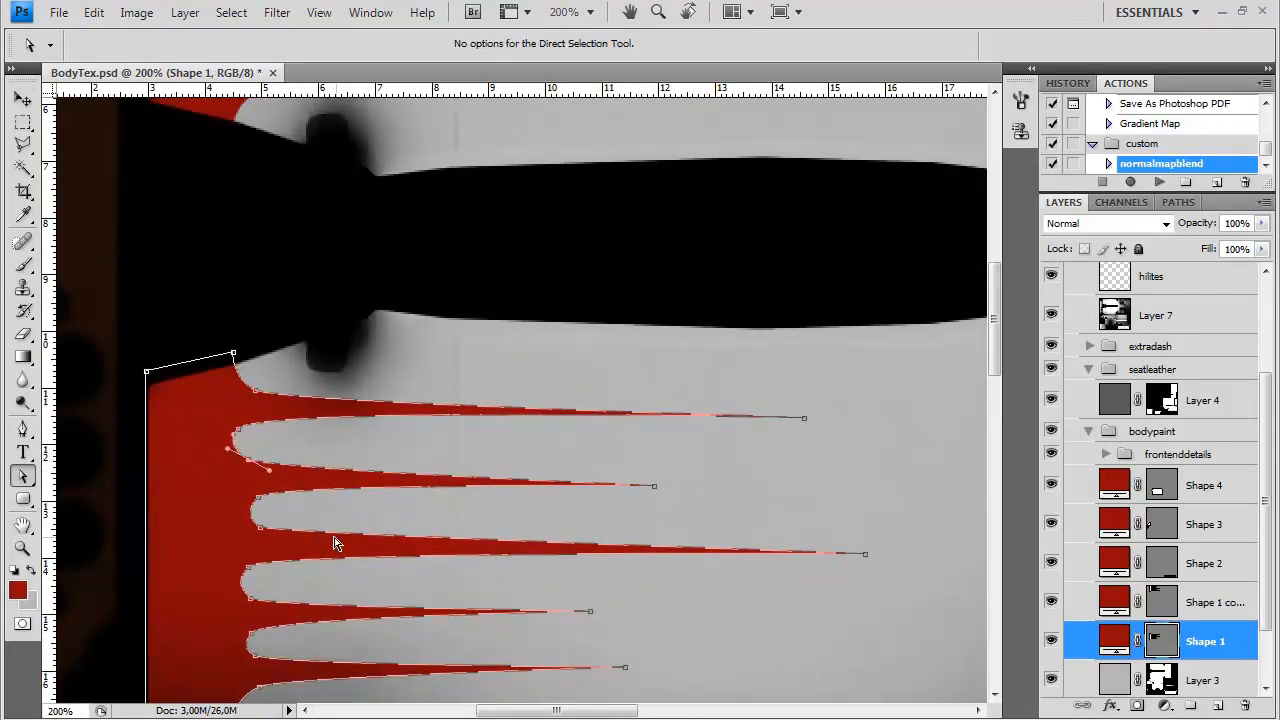
pyautogui.scroll(-2, 317, 569)
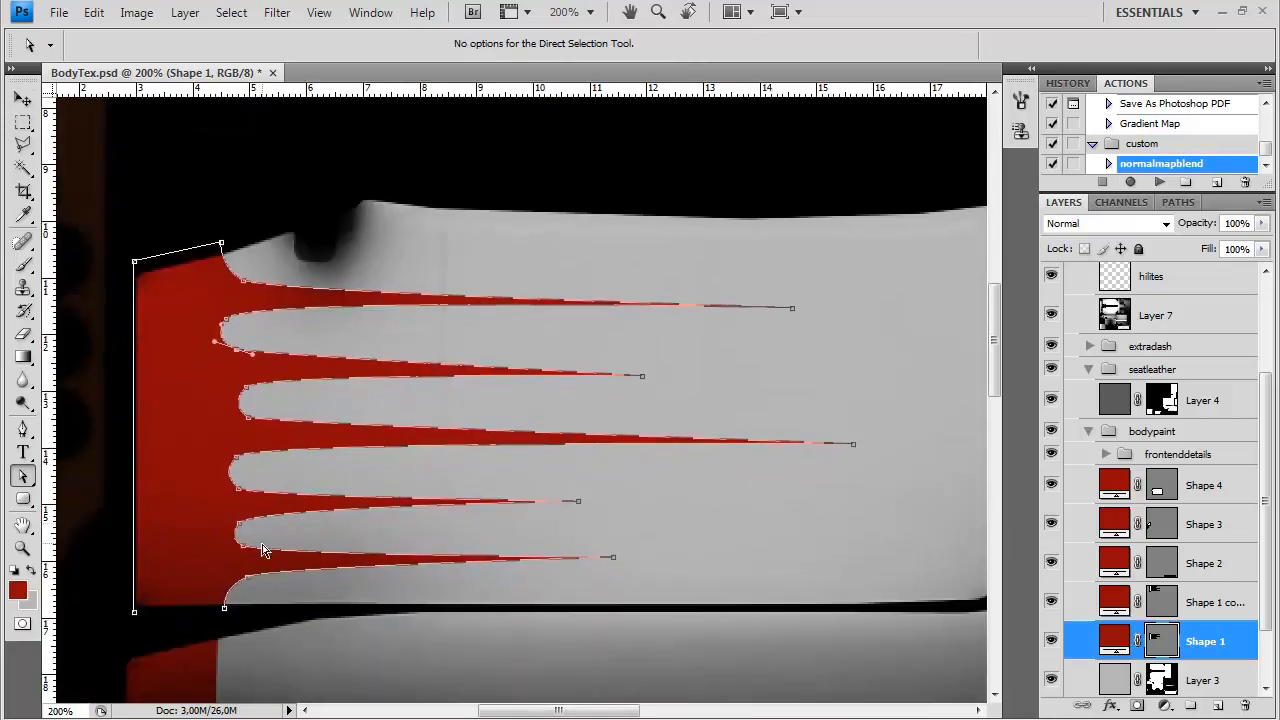
# Vary Shape 1 copy's spikes by lengthening the lowest, second and fourth, shortening the top and middle ones, and refining the valleys; hide the outline
pyautogui.scroll(4, 336, 516)
pyautogui.click(644, 404)
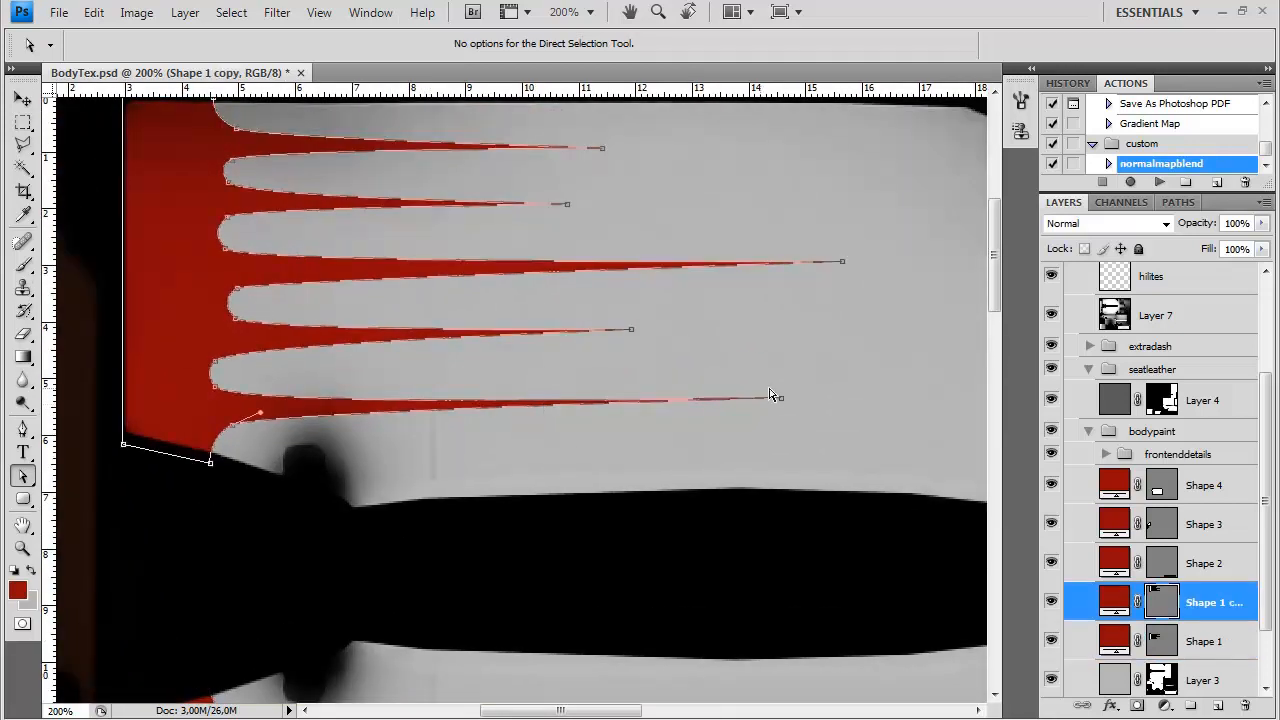
pyautogui.moveTo(826, 405); pyautogui.dragTo(852, 406)
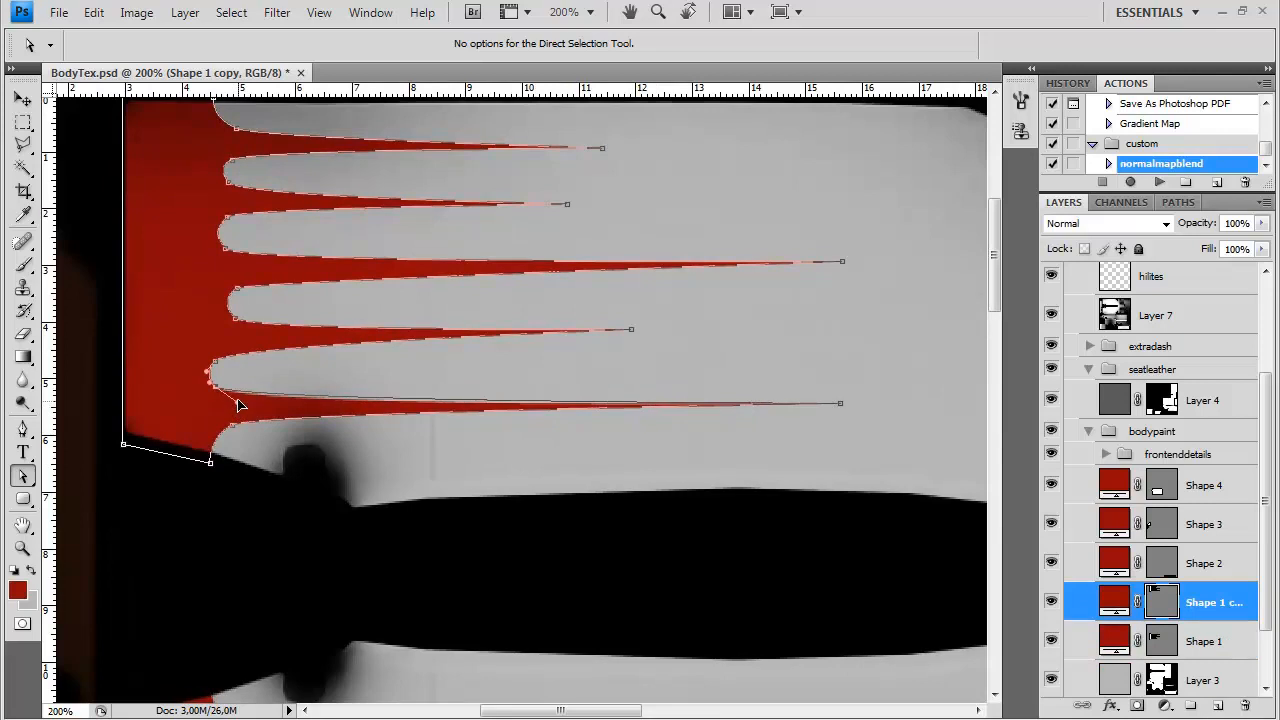
pyautogui.moveTo(233, 347); pyautogui.dragTo(243, 344)
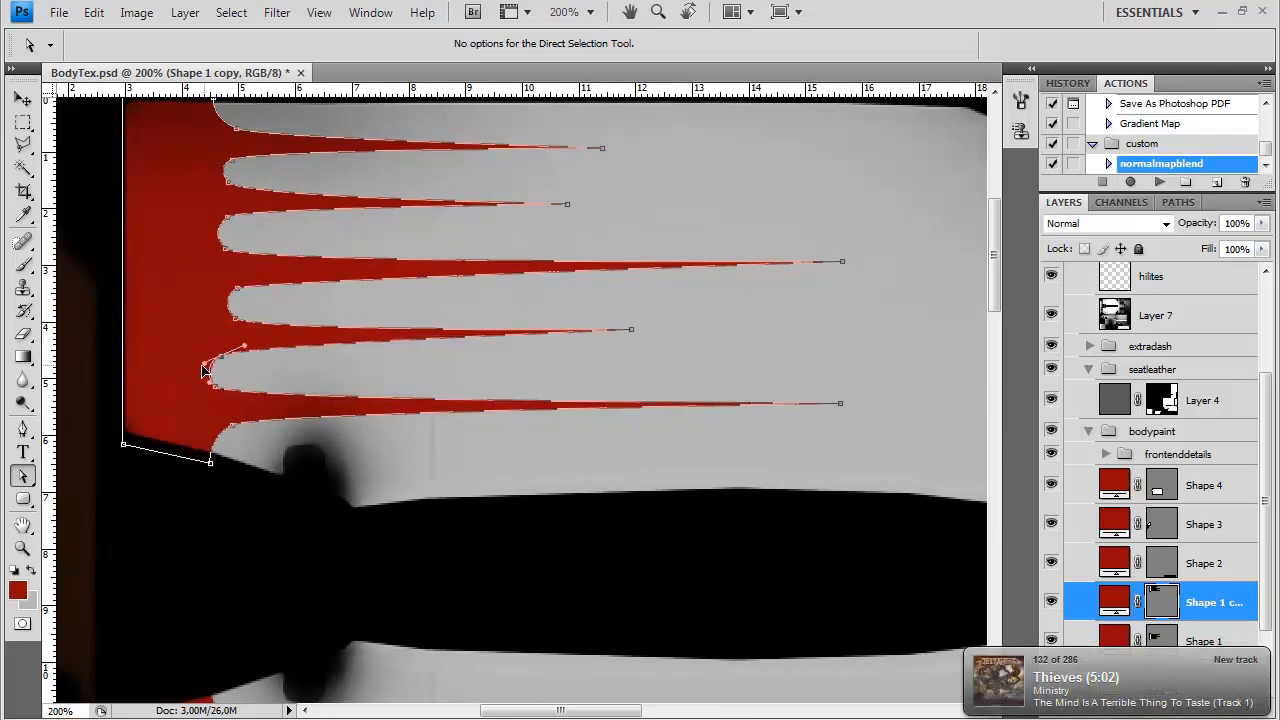
pyautogui.moveTo(437, 340); pyautogui.dragTo(407, 416)
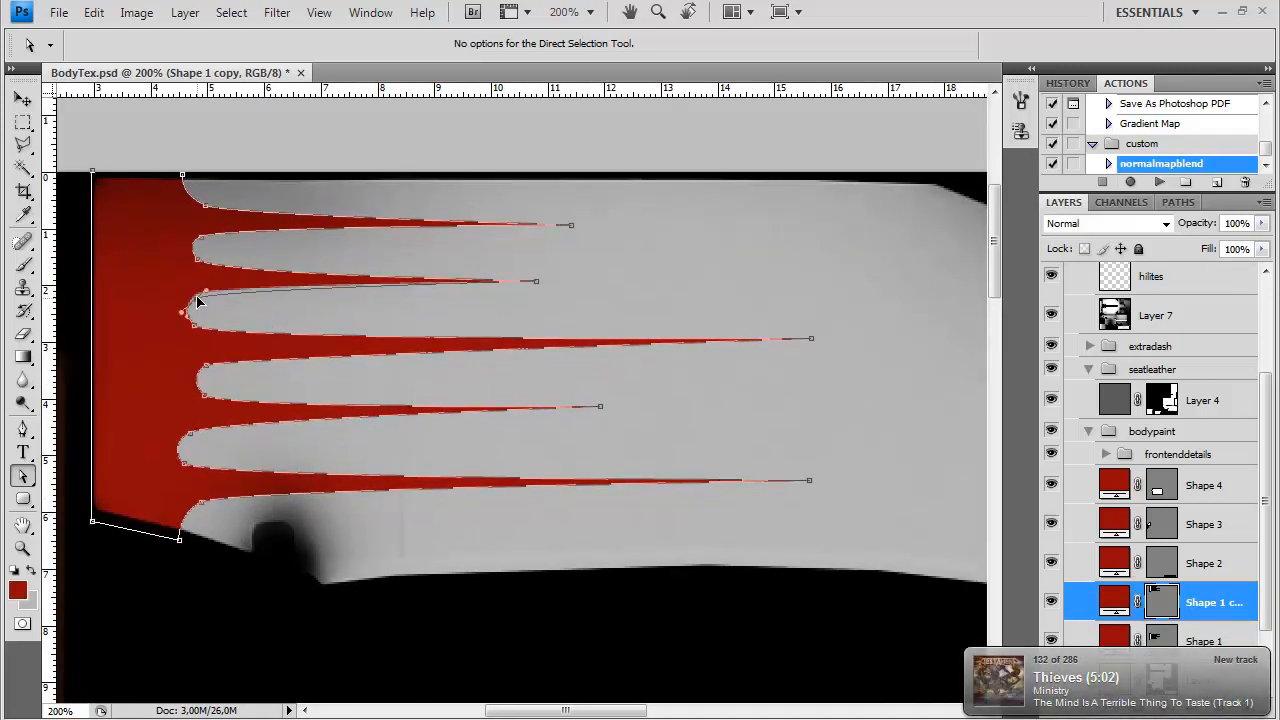
pyautogui.moveTo(811, 338); pyautogui.dragTo(764, 342)
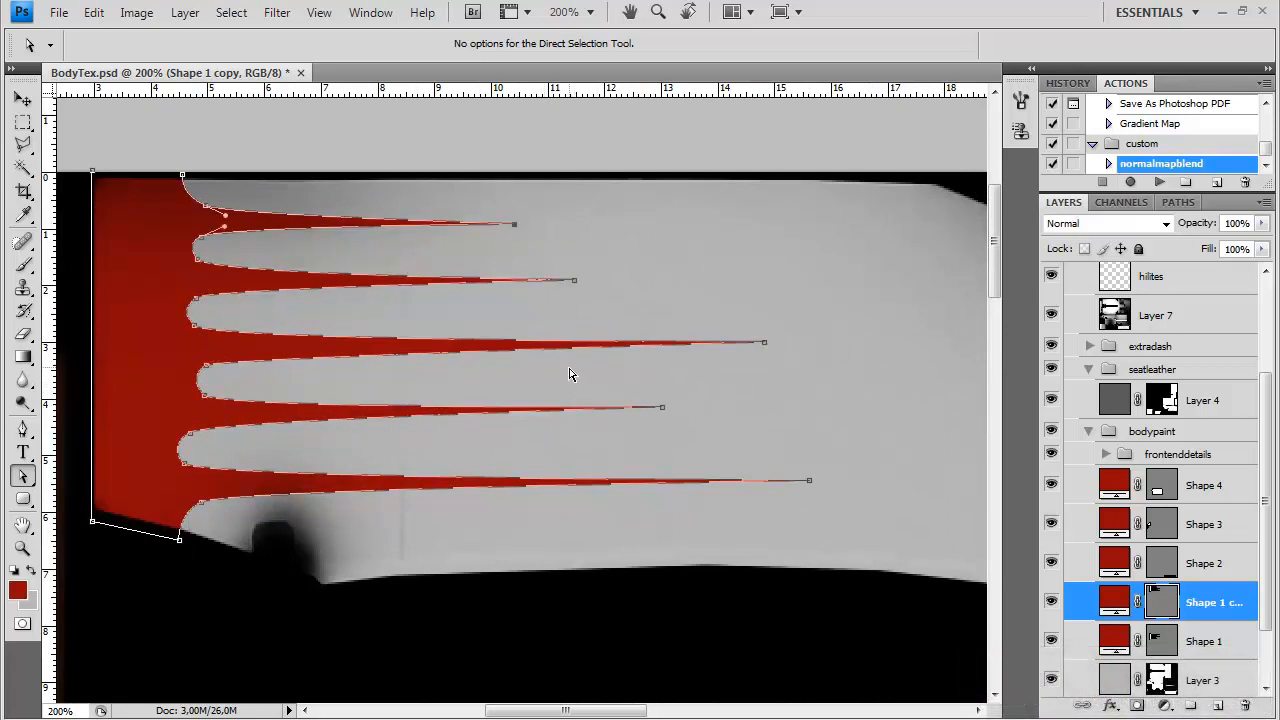
pyautogui.click(1155, 601)
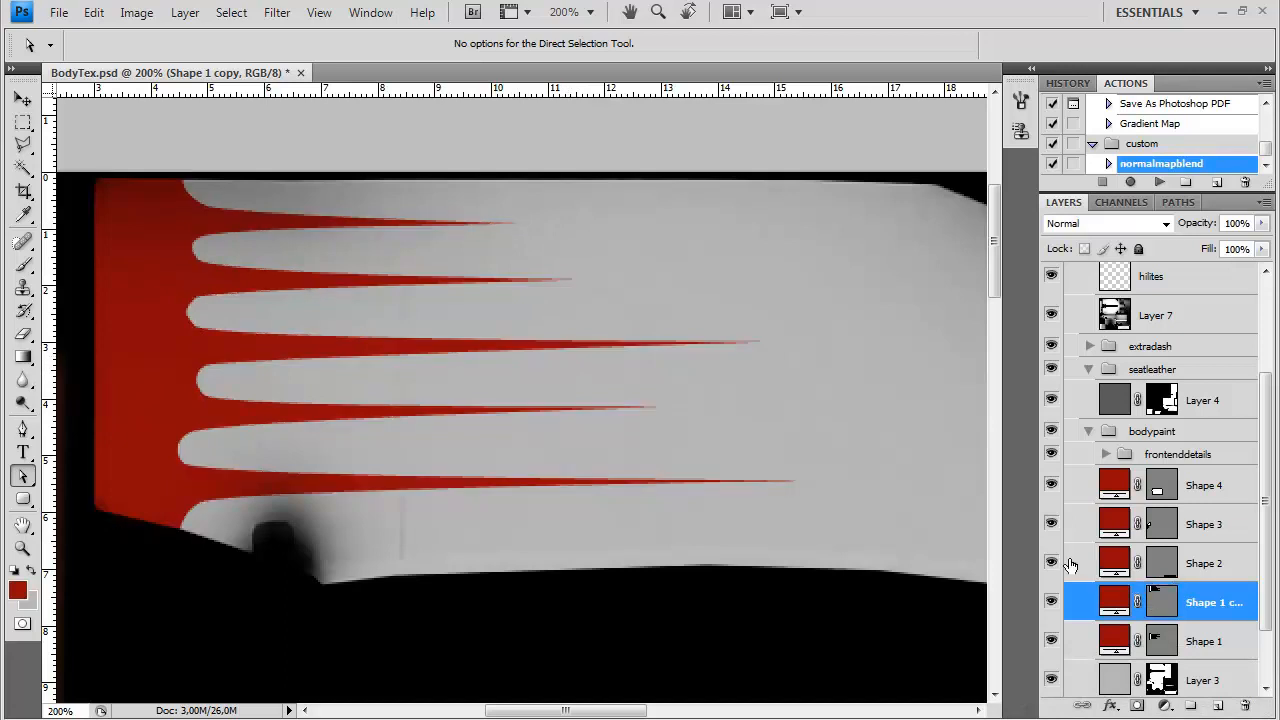
# Adjust the edge anchors of Shape 3 on the lower side panel to line up with Shape 1's spiked edge
pyautogui.hotkey('ctrl', '-')
pyautogui.hotkey('ctrl', '-')
pyautogui.moveTo(589, 615); pyautogui.dragTo(577, 363)
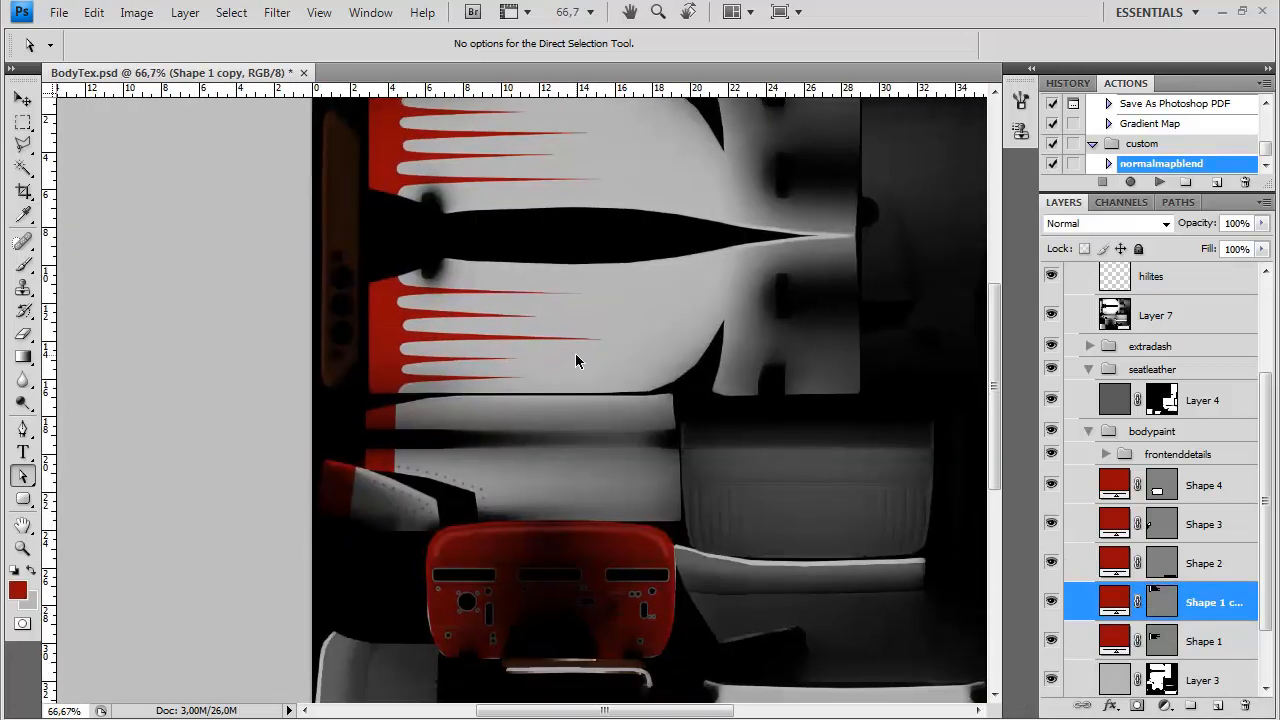
pyautogui.hotkey('ctrl', '+')
pyautogui.hotkey('ctrl', '+')
pyautogui.click(124, 419)
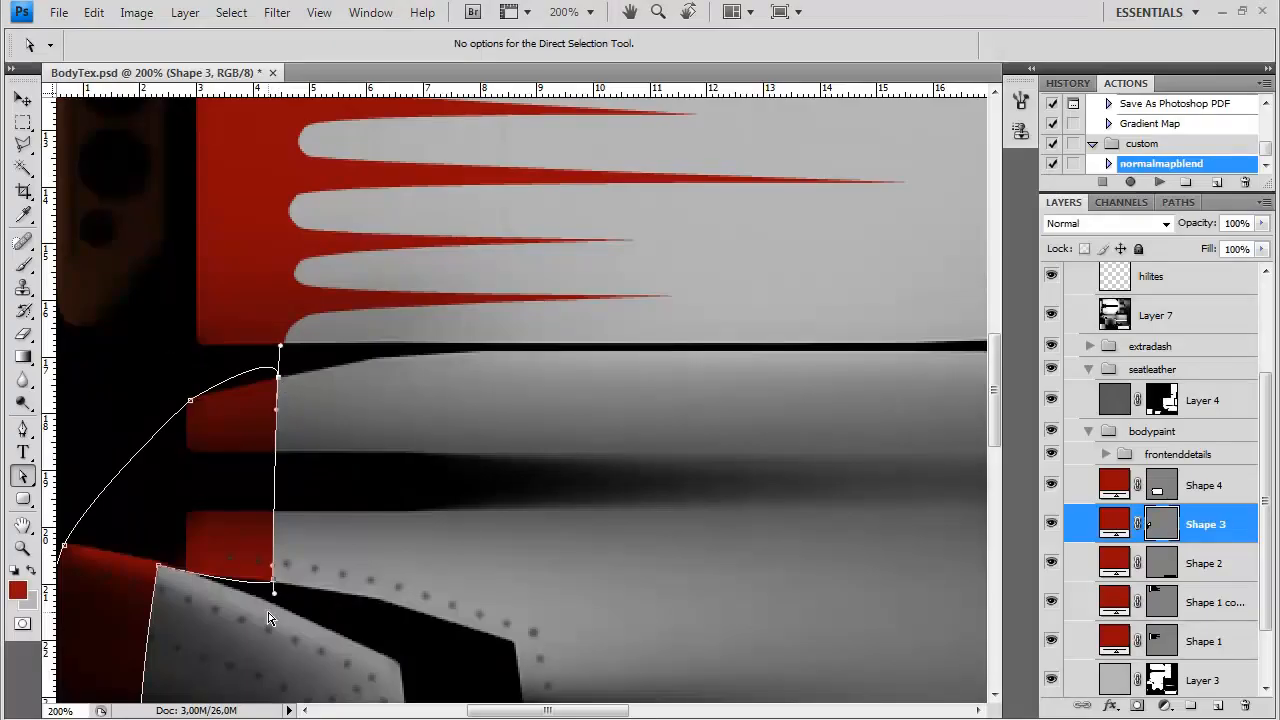
# Overwrite the exported texture file with a copy containing the reshaped spikes and edge
pyautogui.hotkey('ctrl', 'shift', 's')
pyautogui.click(610, 469)
pyautogui.click(629, 711)
pyautogui.doubleClick(597, 232)
pyautogui.click(688, 310)
pyautogui.click(690, 356)
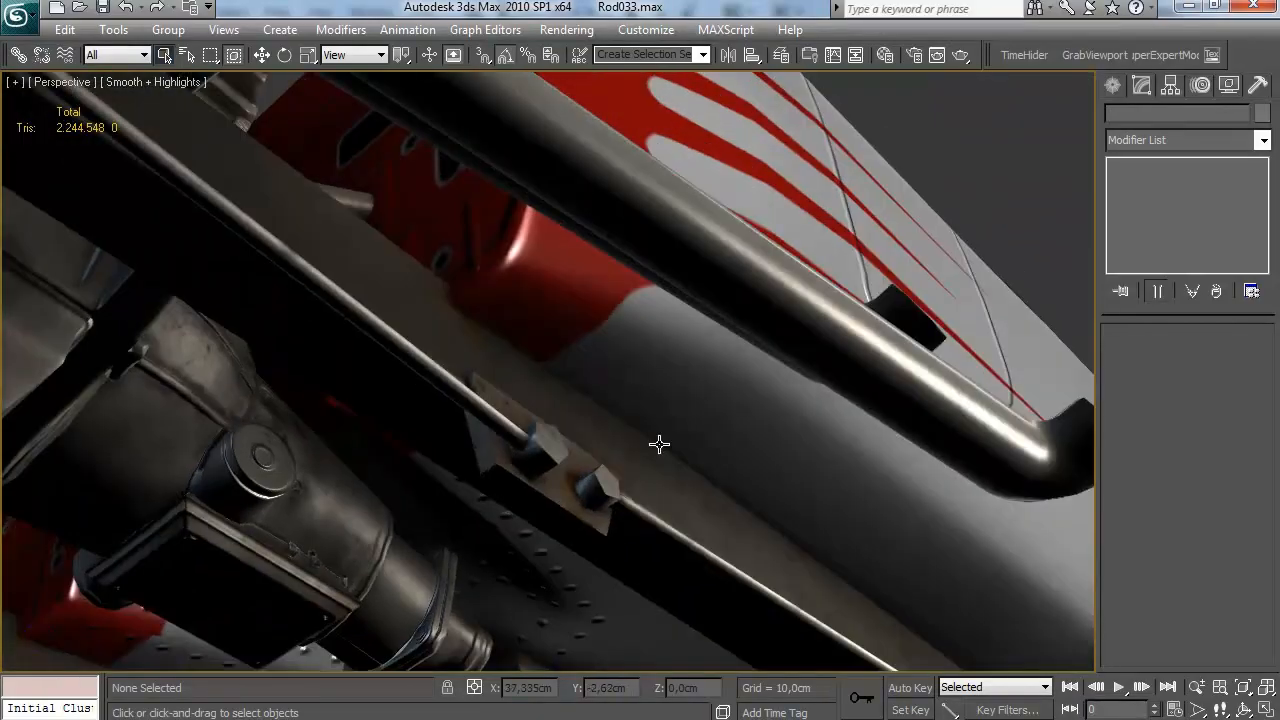
# Switch to 3ds Max and check the revised spikes and red edge on the car body
pyautogui.scroll(-5, 660, 446)
pyautogui.moveTo(663, 457)
pyautogui.mouseDown()
pyautogui.moveTo(669, 431)
pyautogui.moveTo(643, 506)
pyautogui.moveTo(704, 450)
pyautogui.moveTo(509, 423)
pyautogui.moveTo(420, 434)
pyautogui.moveTo(664, 421)
pyautogui.moveTo(514, 480)
pyautogui.moveTo(663, 451)
pyautogui.mouseUp()
pyautogui.scroll(-4, 704, 450)
pyautogui.scroll(3, 509, 423)
pyautogui.scroll(2, 664, 421)
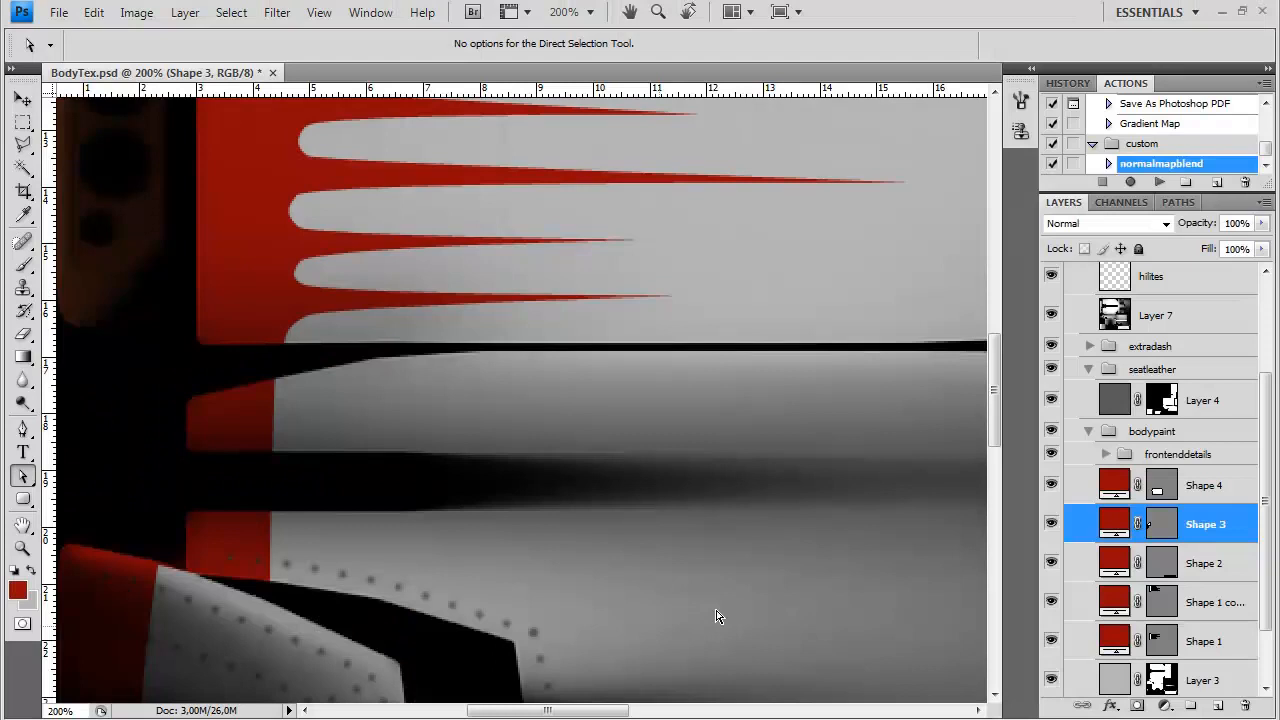
pyautogui.scroll(-2, 1240, 556)
# Add a Hue/Saturation adjustment layer directly above Layer 3 in Photoshop
pyautogui.click(1120, 622)
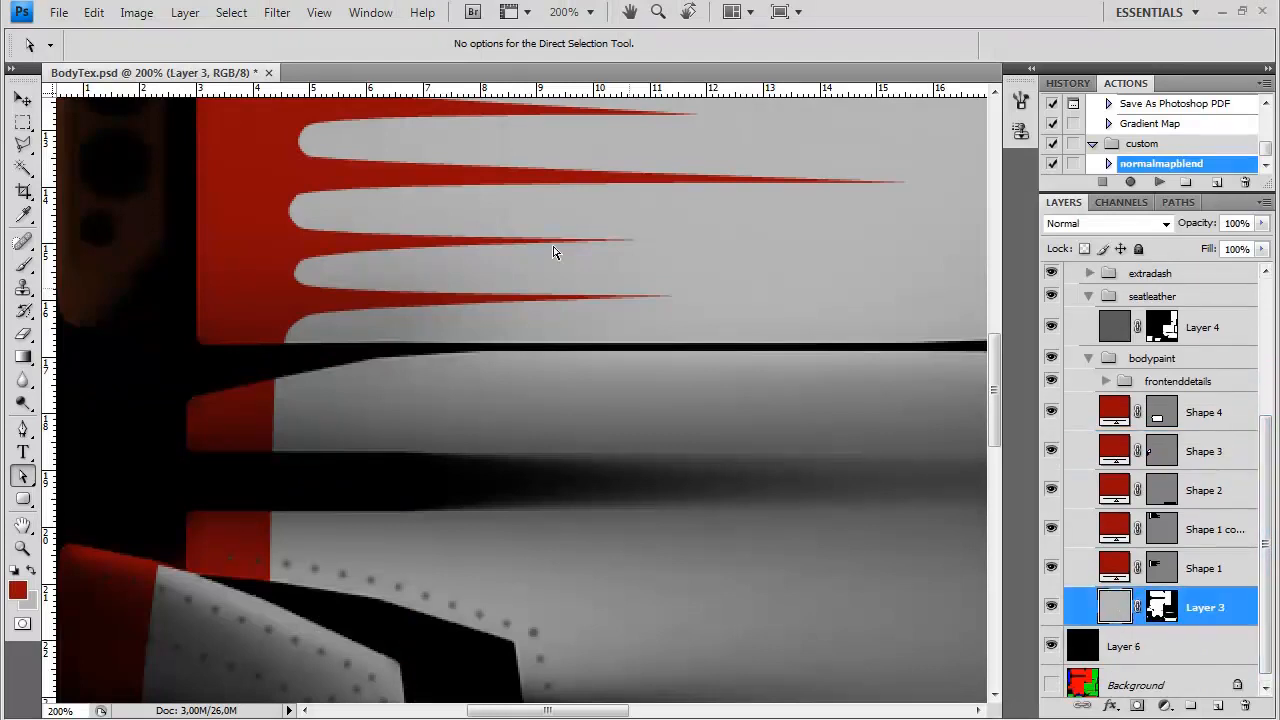
pyautogui.click(185, 12)
pyautogui.moveTo(300, 188)
pyautogui.click(528, 291)
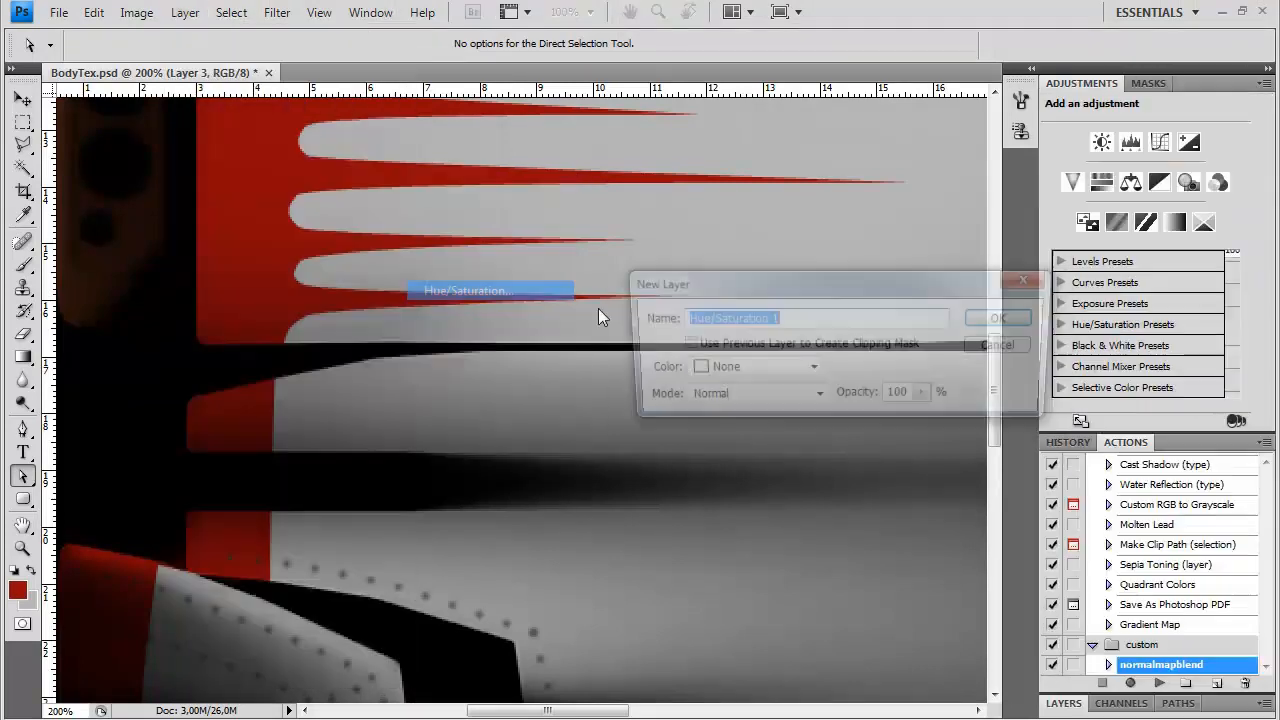
pyautogui.click(1000, 321)
# Darken the grey body base with the Hue/Saturation adjustment, close the adjustment settings and bring up the layer list
pyautogui.moveTo(1148, 266); pyautogui.dragTo(1002, 223)
pyautogui.moveTo(1094, 267); pyautogui.dragTo(1067, 266)
pyautogui.hotkey('ctrl', '-')
pyautogui.hotkey('ctrl', '-')
pyautogui.click(1265, 83)
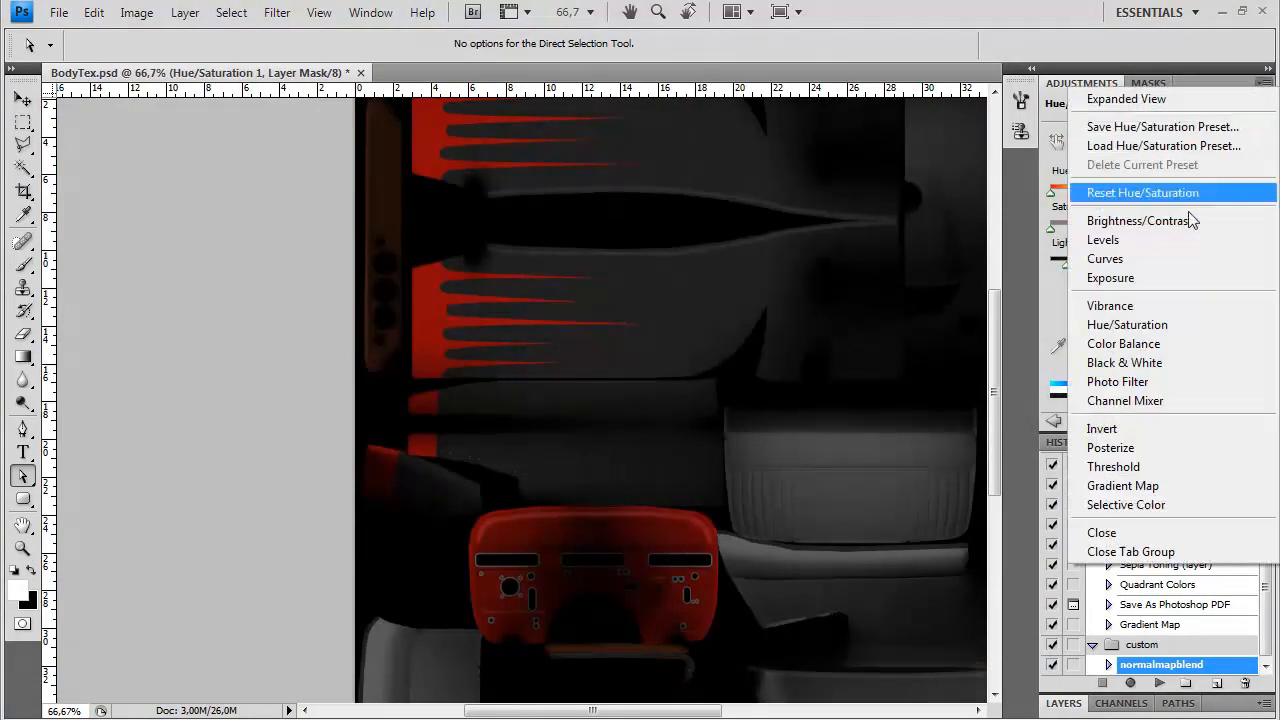
pyautogui.click(1175, 555)
pyautogui.click(1064, 703)
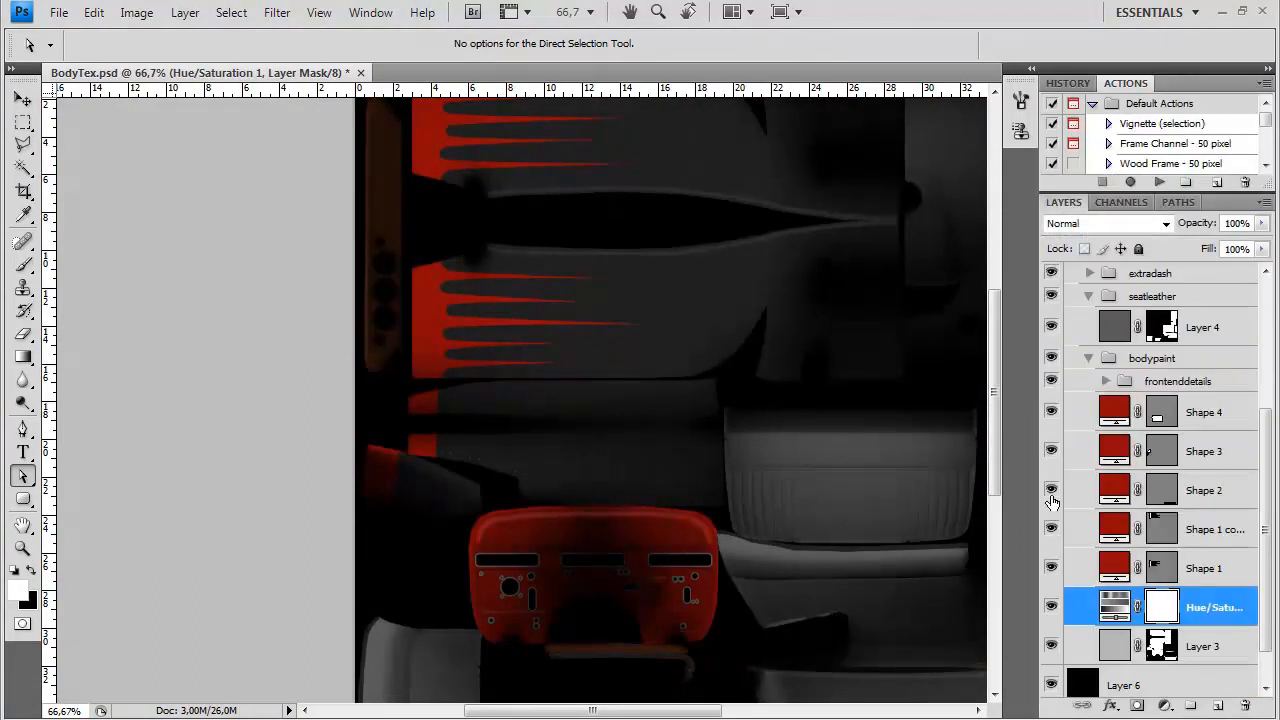
# Save a Targa copy of the darkened texture over BodyDiffuse.tga
pyautogui.hscroll(3, 700, 330)
pyautogui.hotkey('ctrl', 'shift', 's')
pyautogui.click(565, 470)
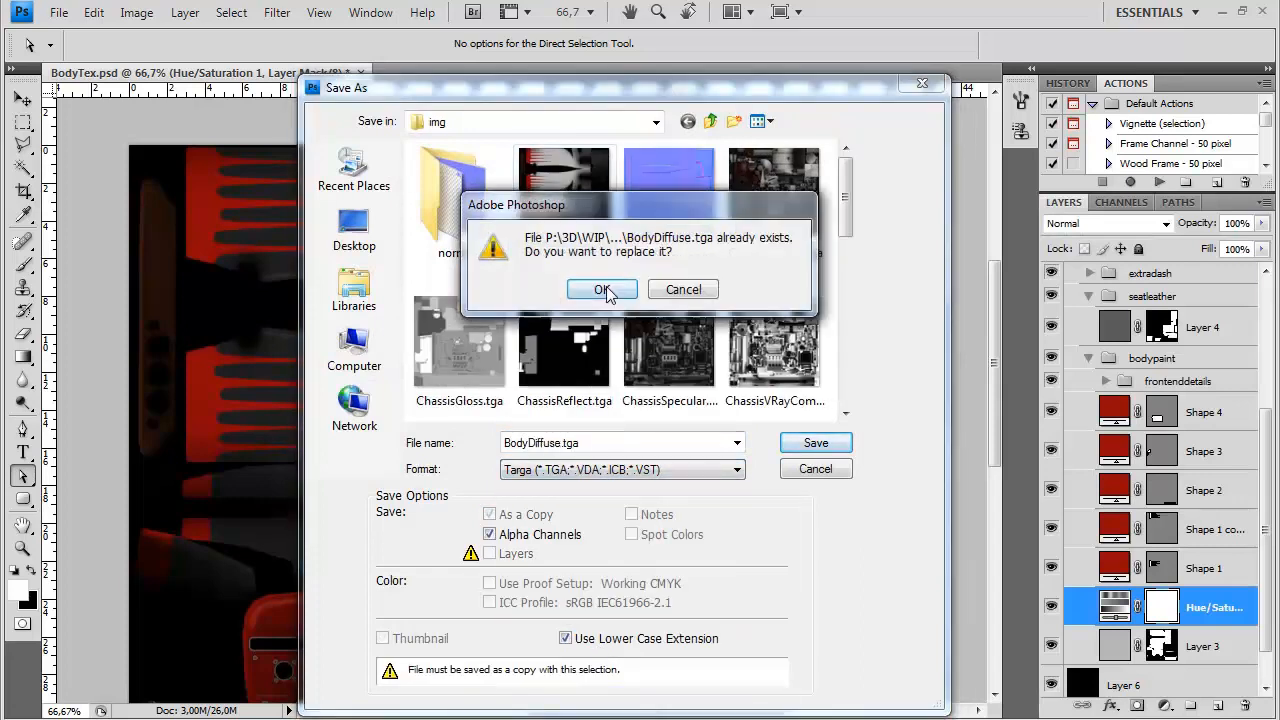
pyautogui.click(594, 287)
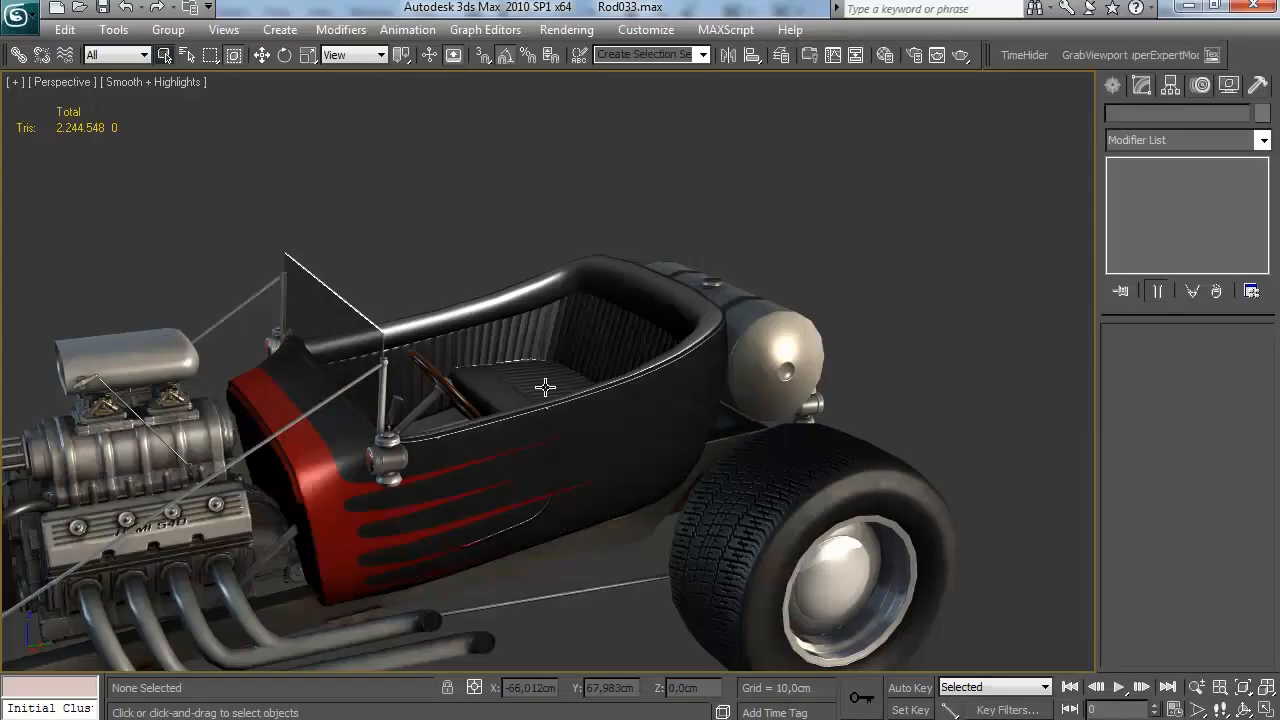
# Switch to 3ds Max and inspect the dark body base and red spikes on the car from several distances
pyautogui.scroll(-4, 600, 350)
pyautogui.moveTo(606, 346); pyautogui.dragTo(629, 384)
pyautogui.scroll(4, 634, 354)
pyautogui.scroll(-2, 640, 309)
pyautogui.scroll(3, 686, 403)
pyautogui.scroll(-5, 580, 437)
pyautogui.scroll(3, 629, 384)
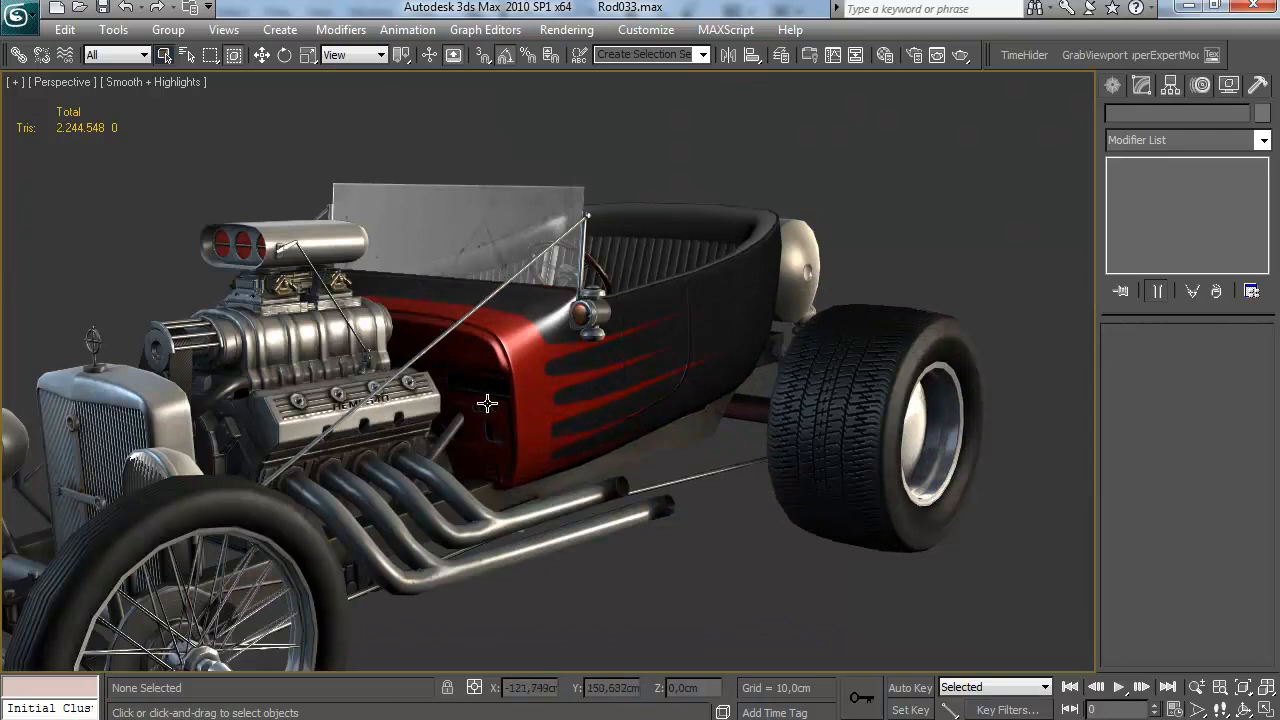
pyautogui.moveTo(480, 405); pyautogui.dragTo(477, 388)
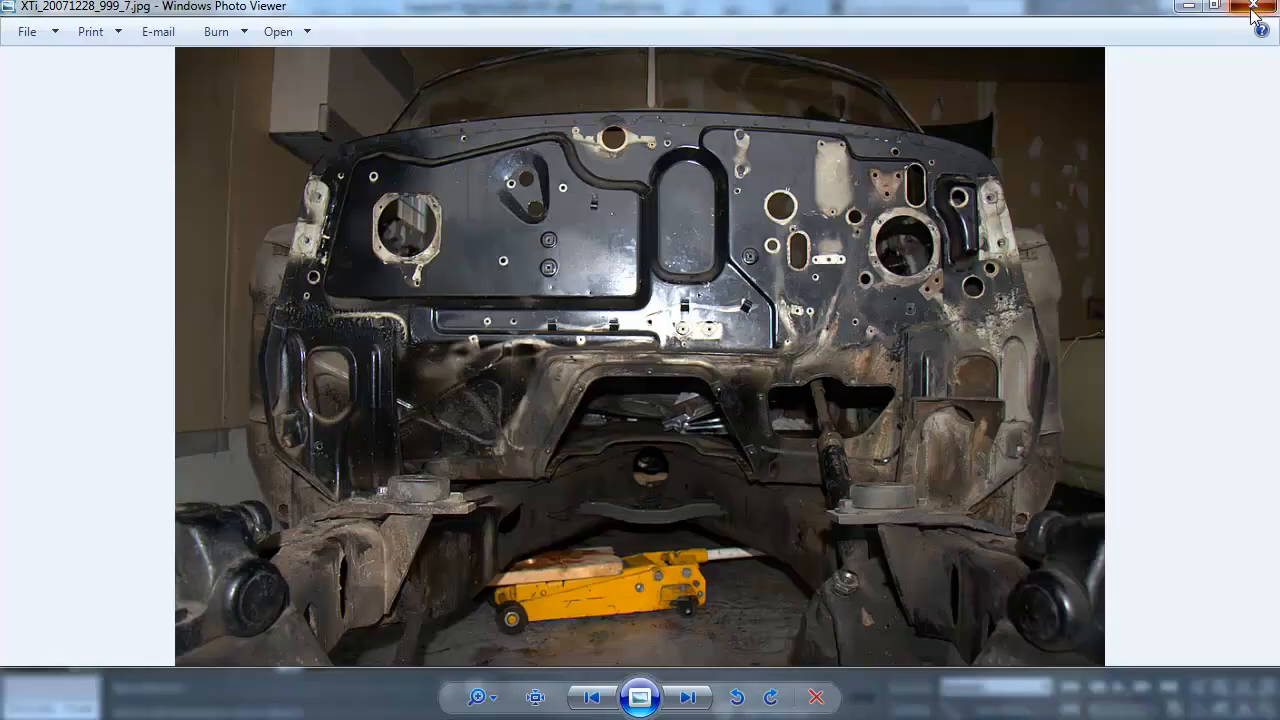
# Open the Ref folder in Windows Explorer and look through the hot rod photos for paint scheme references
pyautogui.click(1252, 8)
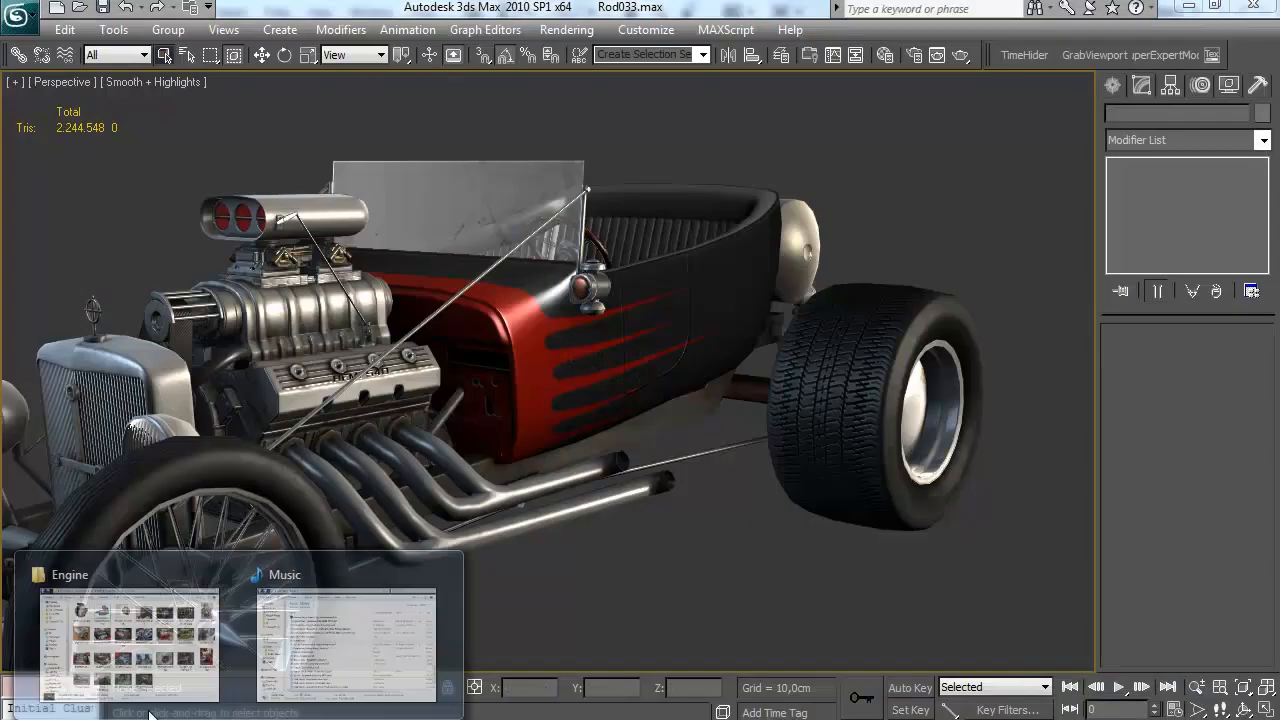
pyautogui.click(606, 89)
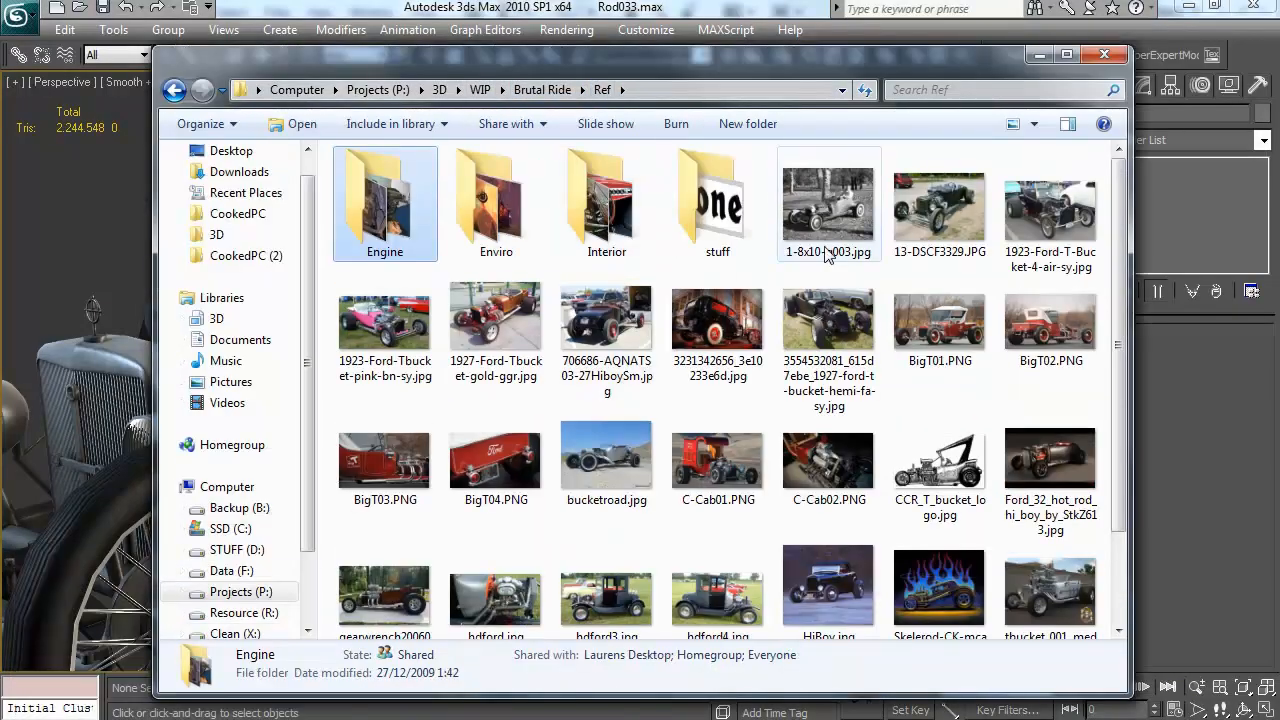
pyautogui.doubleClick(484, 330)
pyautogui.press('Right')
pyautogui.press('Right')
pyautogui.press('Right')
pyautogui.press('Right')
pyautogui.press('Right')
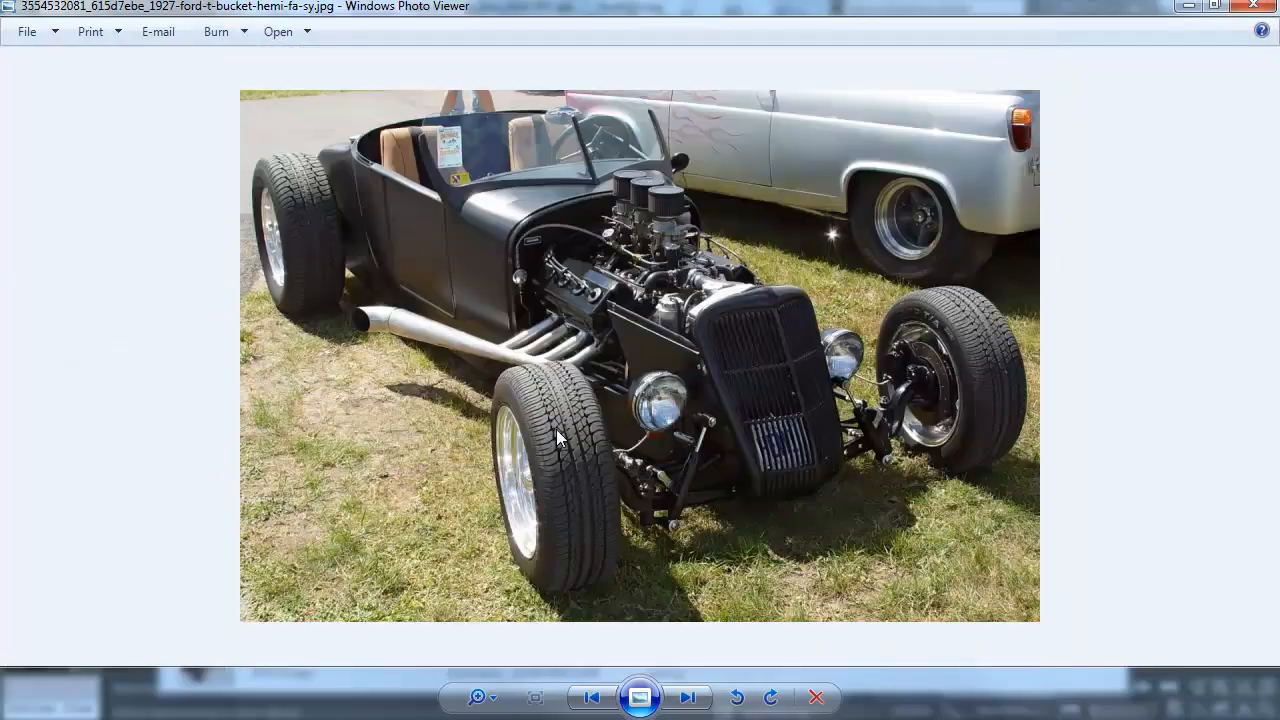
pyautogui.press('Right')
pyautogui.press('Right')
pyautogui.press('Right')
pyautogui.press('Right')
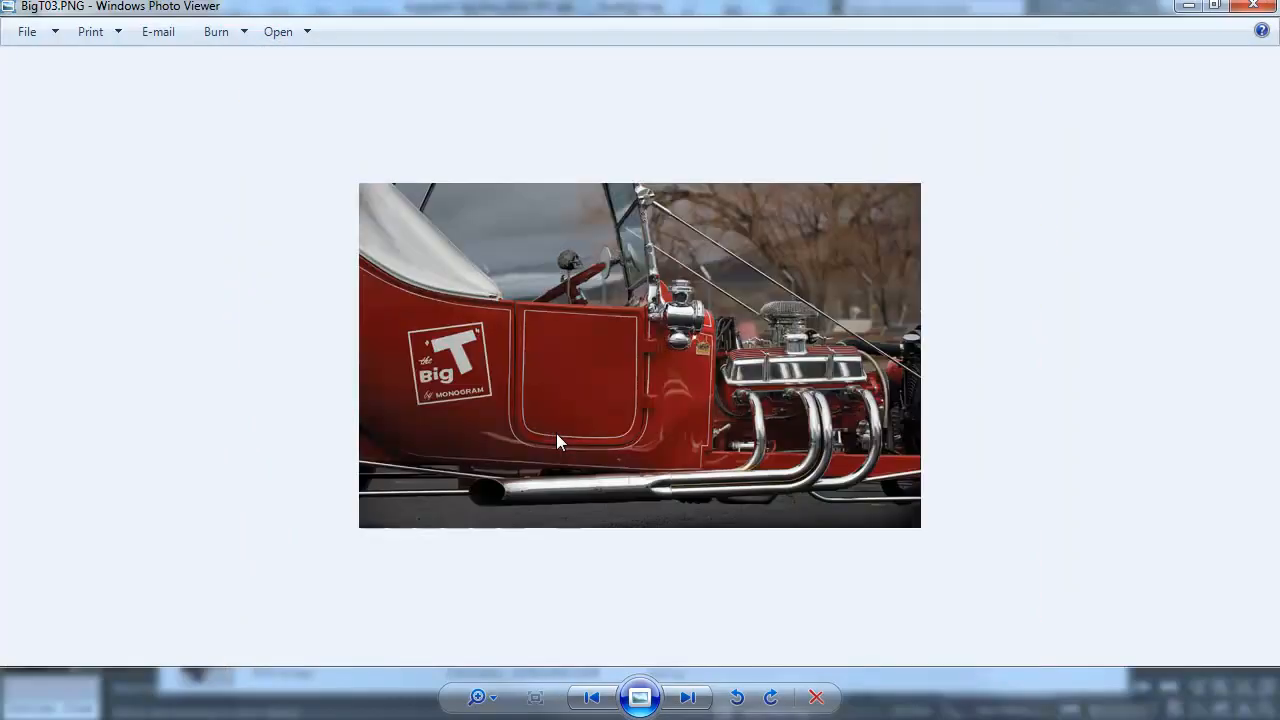
pyautogui.press('Right')
pyautogui.press('Right')
pyautogui.press('Right')
pyautogui.press('Right')
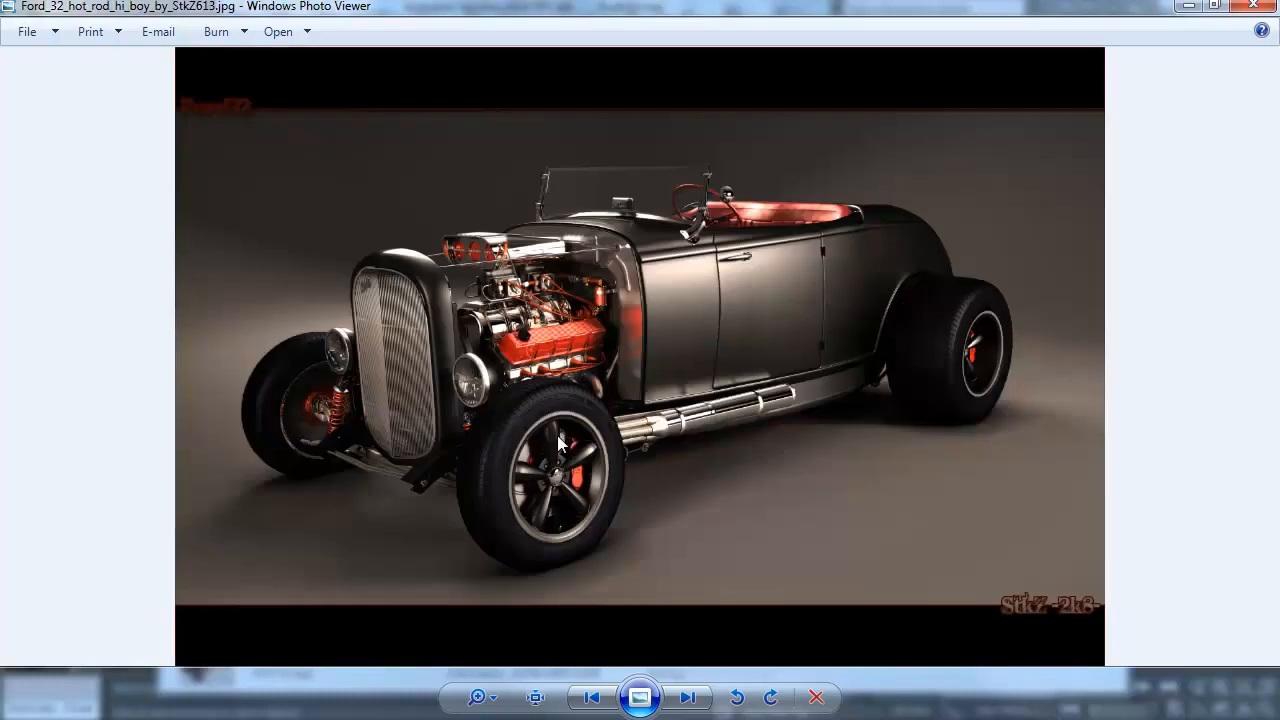
pyautogui.press('Right')
pyautogui.press('Right')
pyautogui.press('Right')
pyautogui.press('Right')
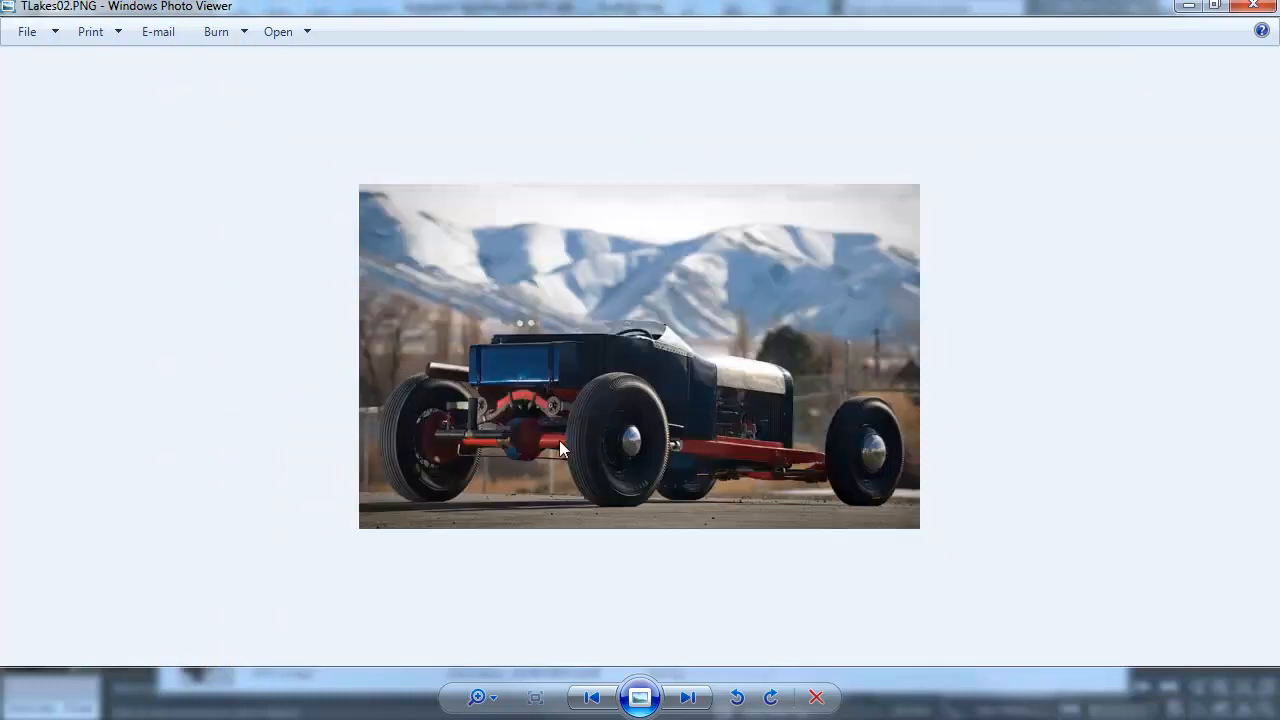
pyautogui.press('Right')
pyautogui.press('Right')
pyautogui.press('Right')
pyautogui.press('Right')
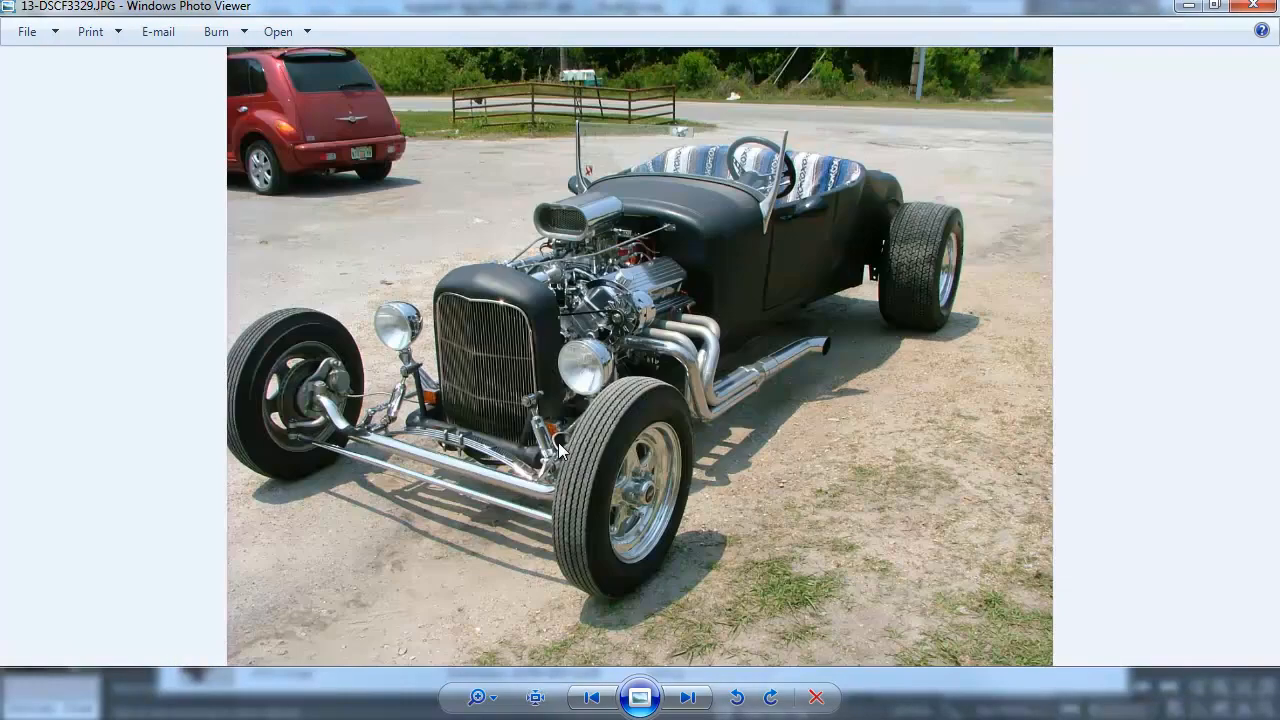
pyautogui.press('Right')
pyautogui.press('Right')
pyautogui.press('Right')
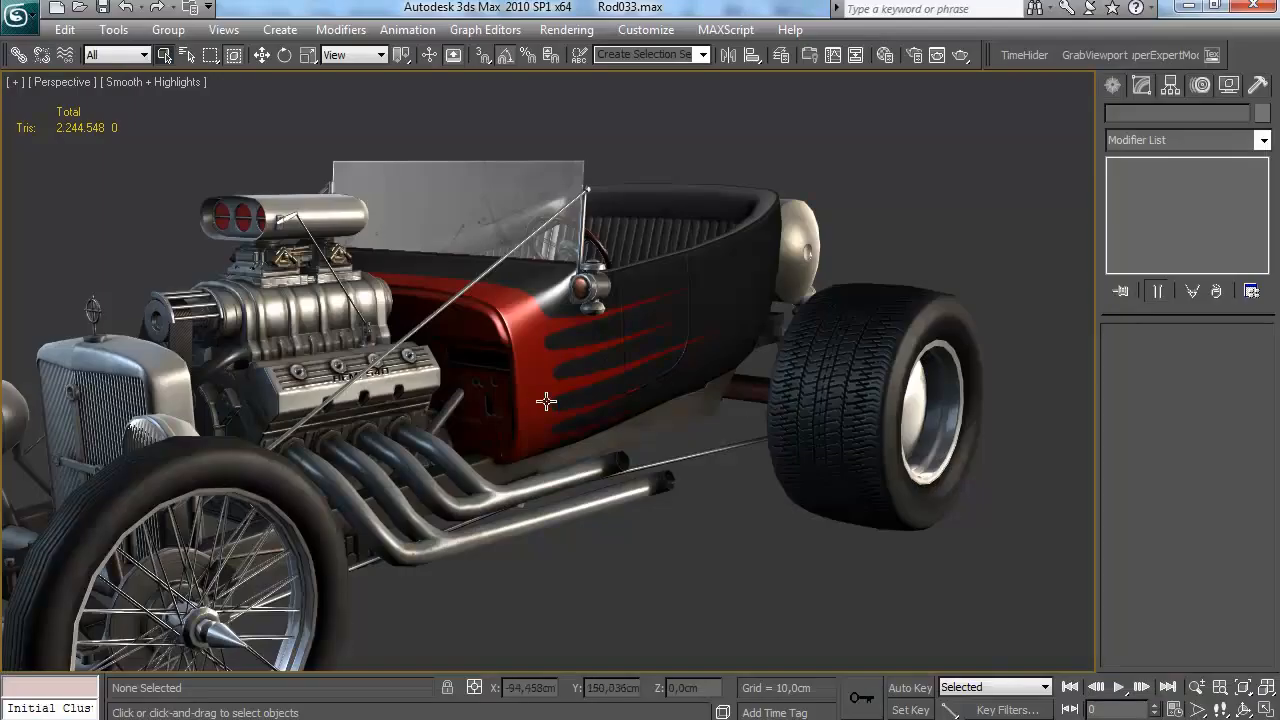
pyautogui.scroll(3, 543, 400)
pyautogui.moveTo(434, 463); pyautogui.dragTo(556, 466)
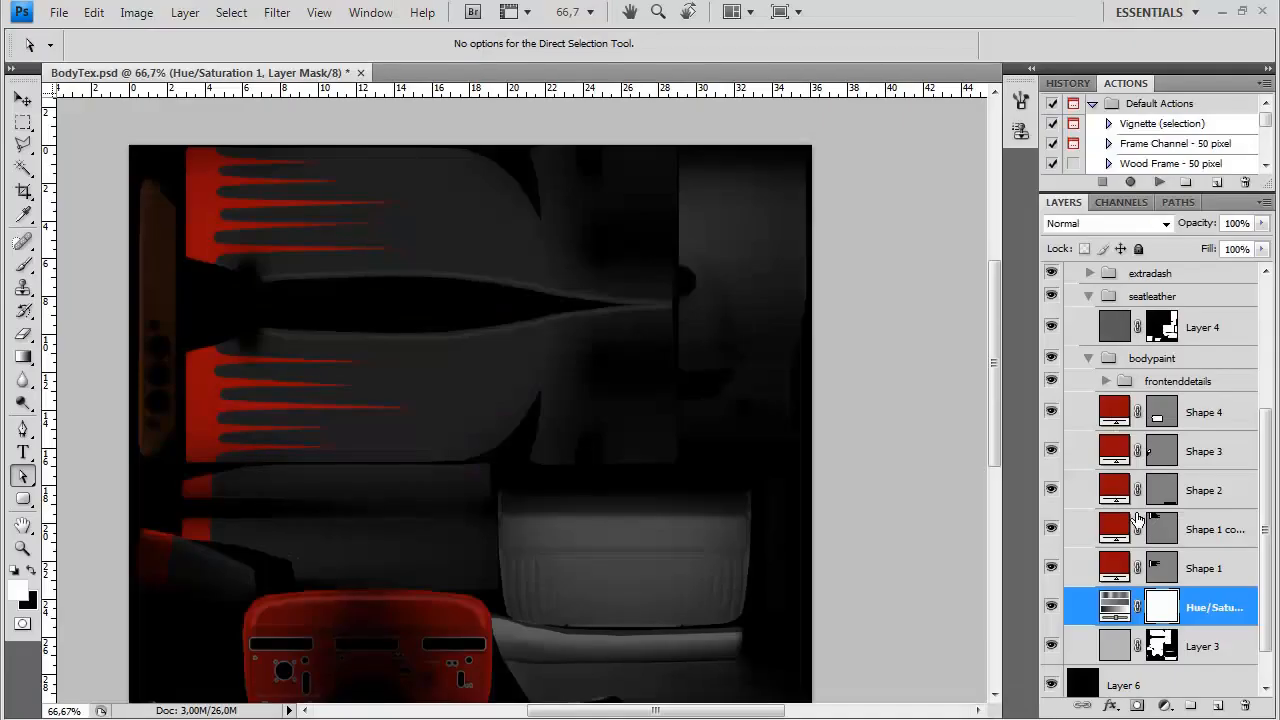
# Switch to Photoshop and add a white Stroke layer style to the Shape 1 copy layer
pyautogui.click(1200, 420)
pyautogui.click(1193, 537)
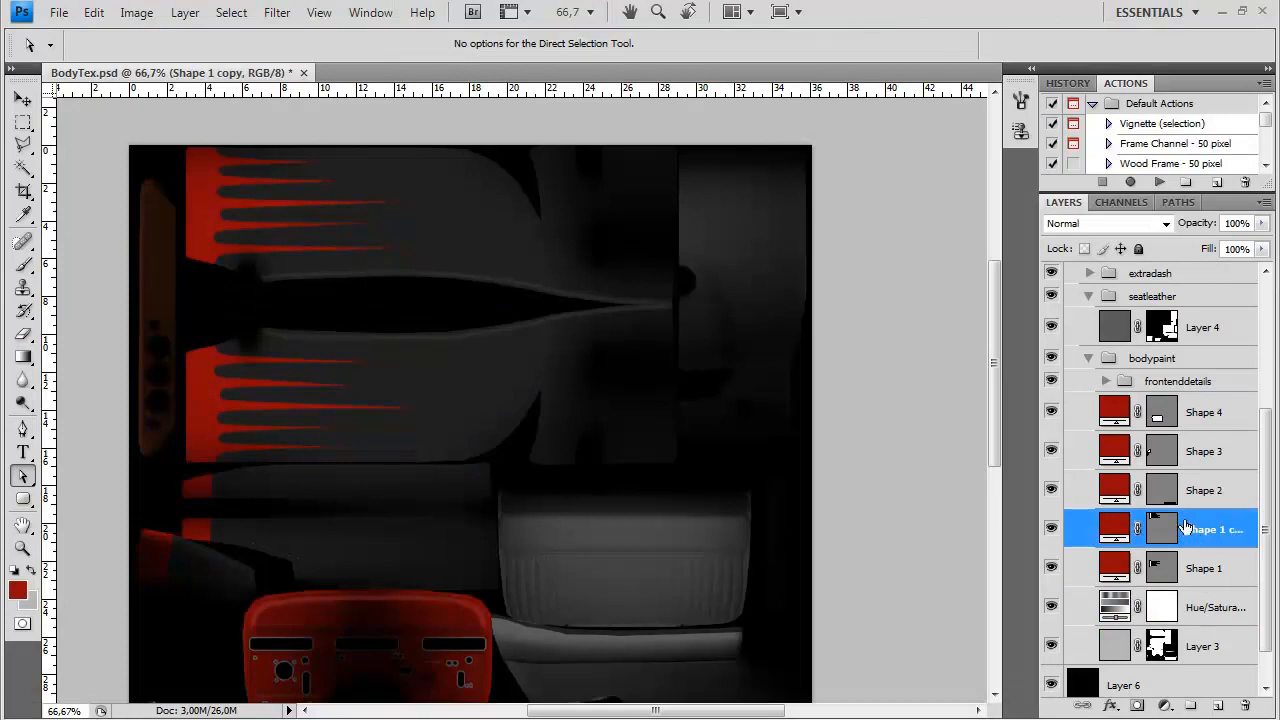
pyautogui.doubleClick(1208, 545)
pyautogui.click(556, 588)
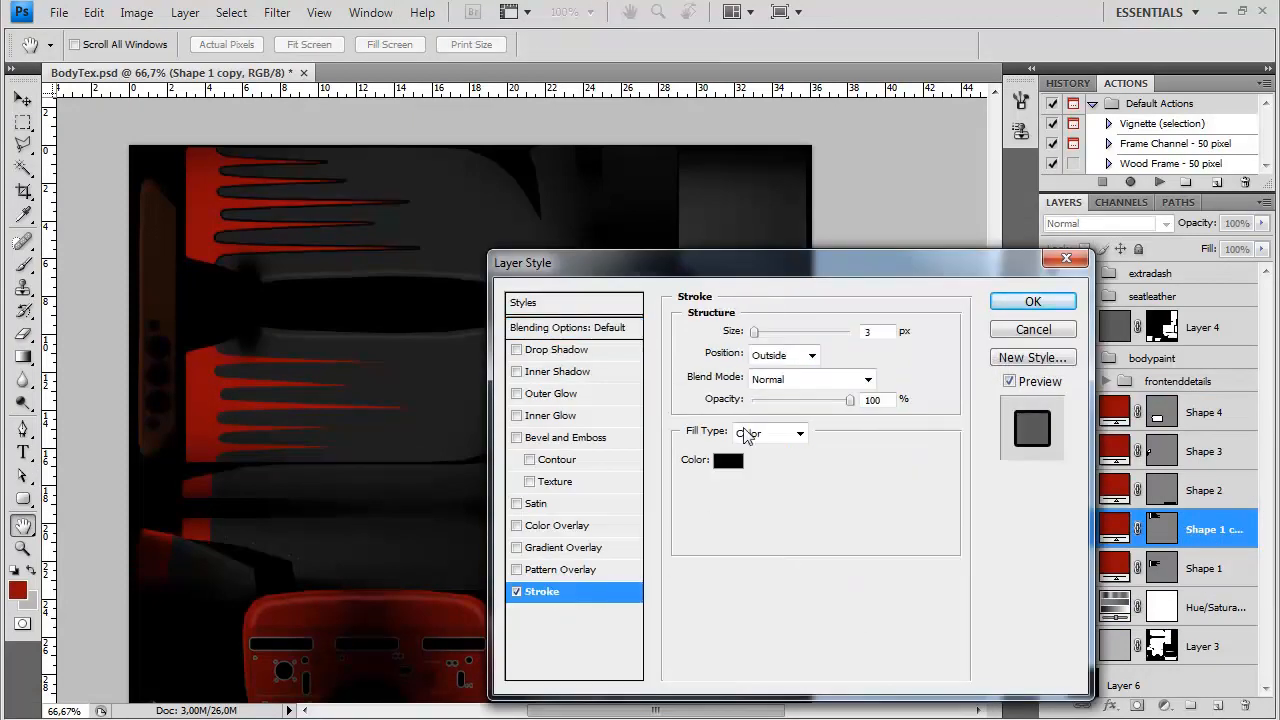
pyautogui.click(735, 455)
pyautogui.click(414, 233)
pyautogui.click(831, 225)
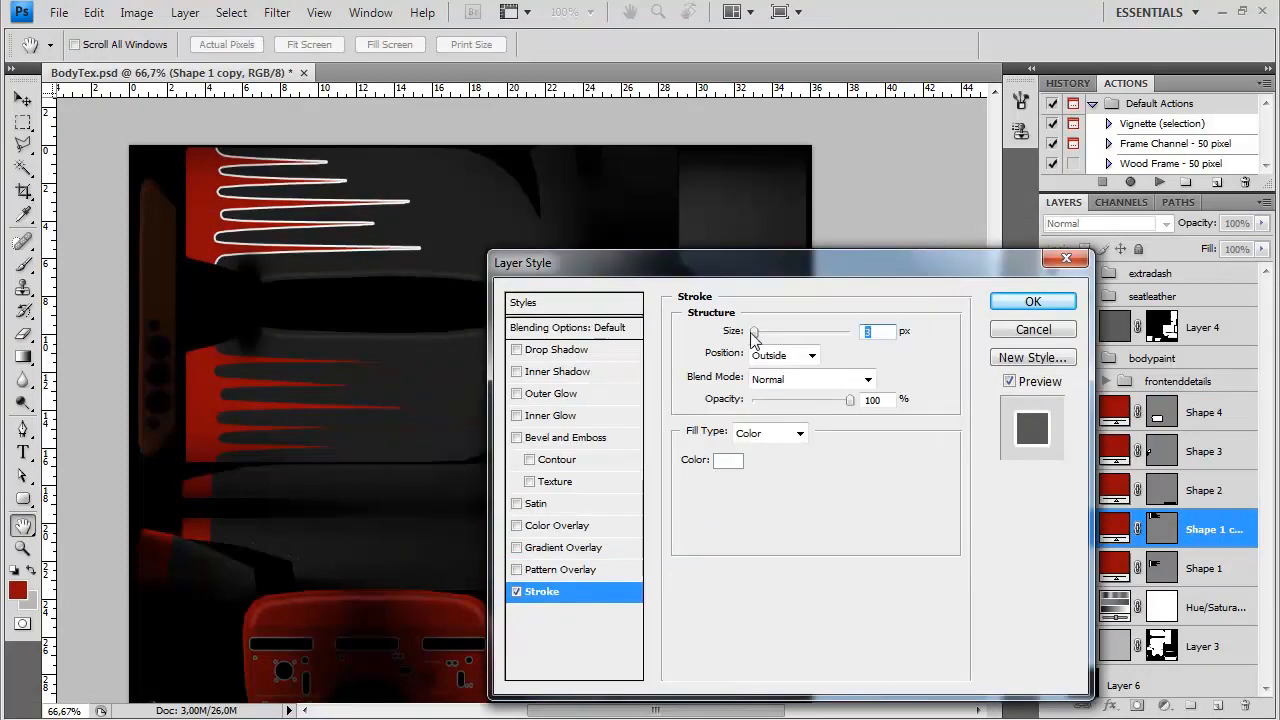
# Compare the Center, Inside and Outside stroke positions, keep Outside, widen the stroke slightly from 1 px and apply the style
pyautogui.hotkey('ctrl', '+')
pyautogui.moveTo(280, 314); pyautogui.dragTo(455, 457)
pyautogui.click(779, 358)
pyautogui.click(774, 408)
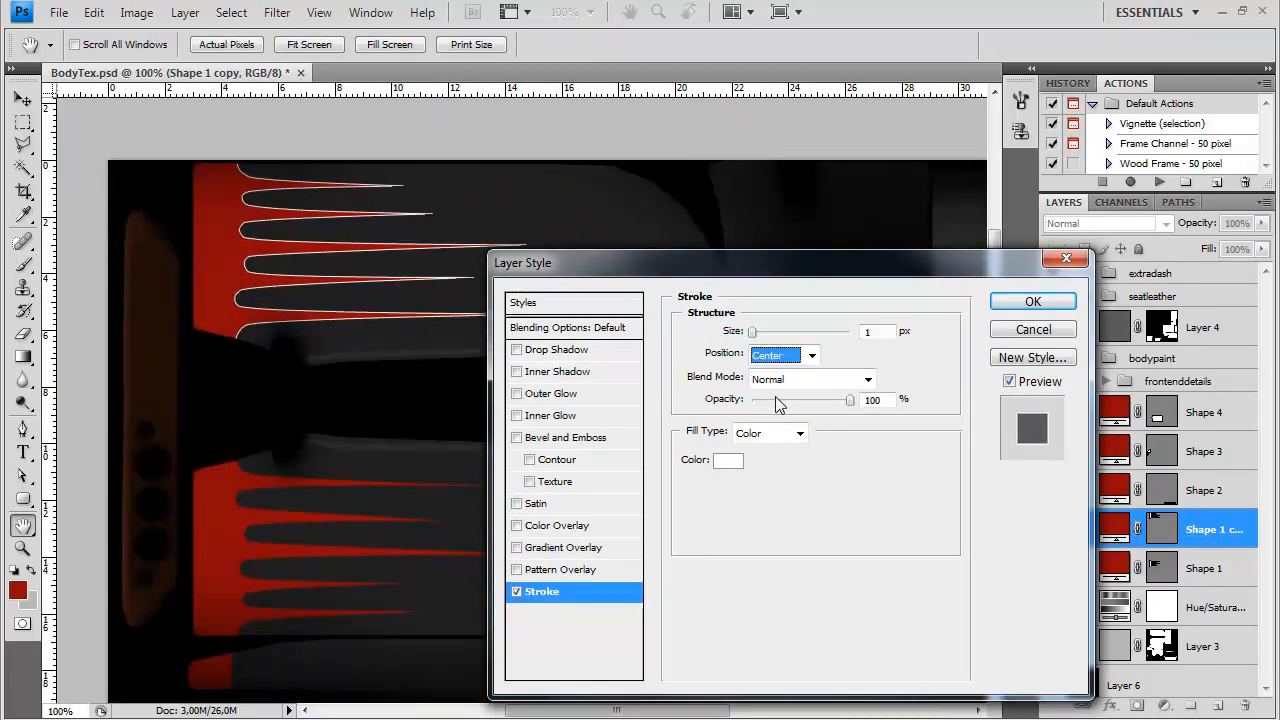
pyautogui.click(785, 355)
pyautogui.click(767, 375)
pyautogui.click(788, 355)
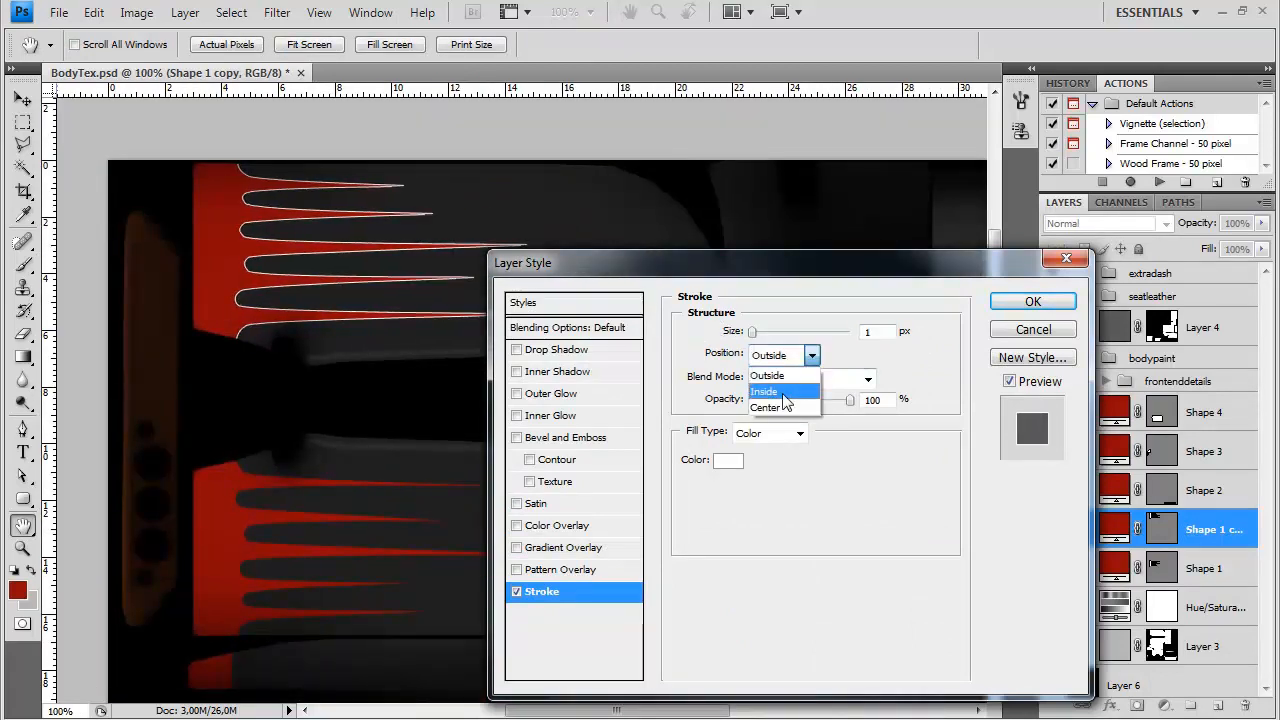
pyautogui.click(792, 391)
pyautogui.click(785, 355)
pyautogui.click(770, 375)
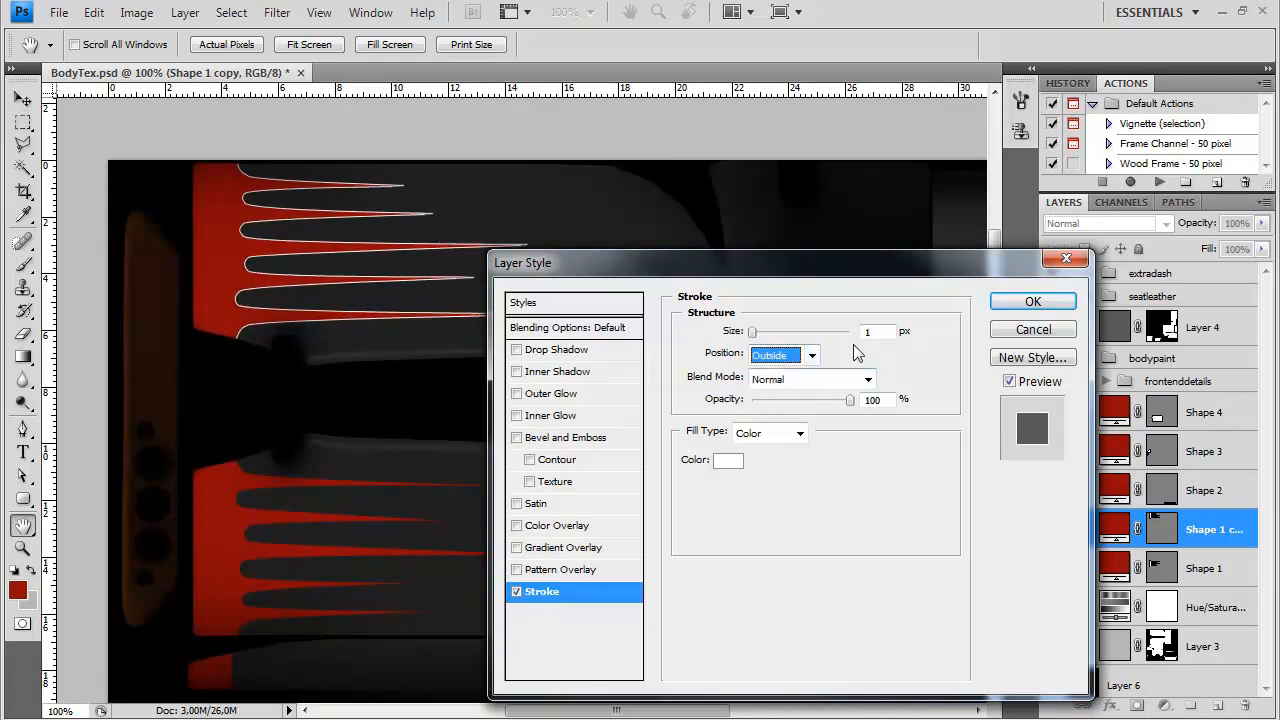
pyautogui.moveTo(751, 332); pyautogui.dragTo(755, 332)
pyautogui.click(1010, 308)
# Copy the Shape 1 copy layer's stroke style and paste it onto Shape 1, Shape 2, Shape 3 and Shape 4
pyautogui.rightClick(1200, 528)
pyautogui.click(1150, 392)
pyautogui.click(1200, 603)
pyautogui.keyDown('ctrl'); pyautogui.click(1205, 490); pyautogui.keyUp('ctrl')
pyautogui.keyDown('ctrl'); pyautogui.click(1205, 455); pyautogui.keyUp('ctrl')
pyautogui.keyDown('ctrl'); pyautogui.click(1199, 413); pyautogui.keyUp('ctrl')
pyautogui.rightClick(1199, 413)
pyautogui.click(1015, 611)
# Clear the stroke layer style from Shape 4
pyautogui.scroll(-2, 829, 348)
pyautogui.click(1190, 455)
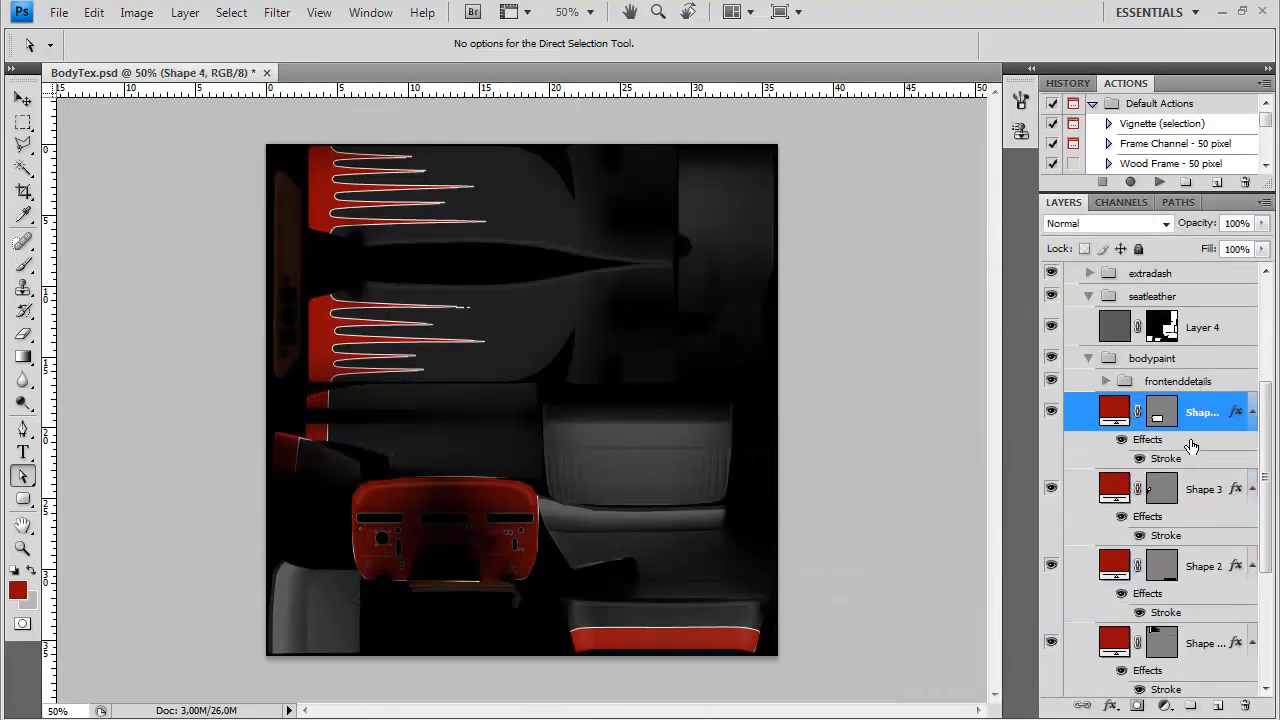
pyautogui.rightClick(1190, 455)
pyautogui.click(990, 635)
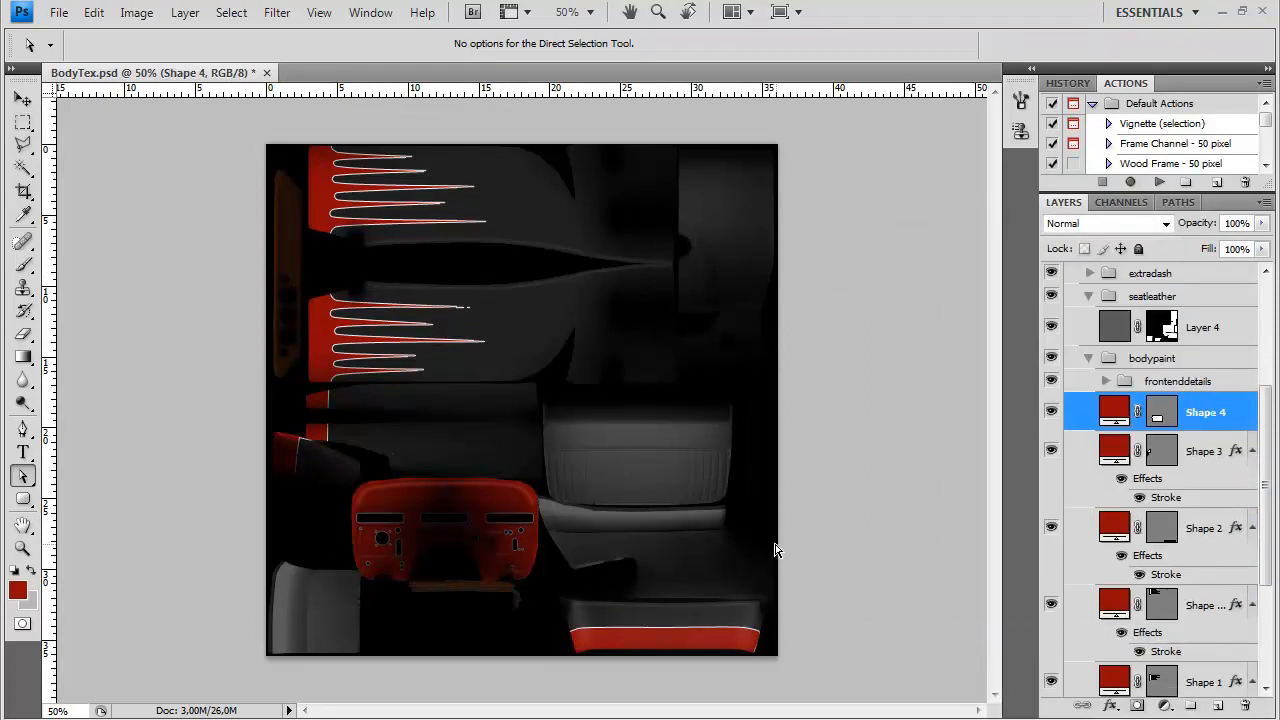
# Overwrite BodyDiffuse.tga with a Targa copy containing the white-outlined spikes
pyautogui.hotkey('ctrl', 'shift', 's')
pyautogui.click(626, 470)
pyautogui.click(595, 644)
pyautogui.doubleClick(573, 216)
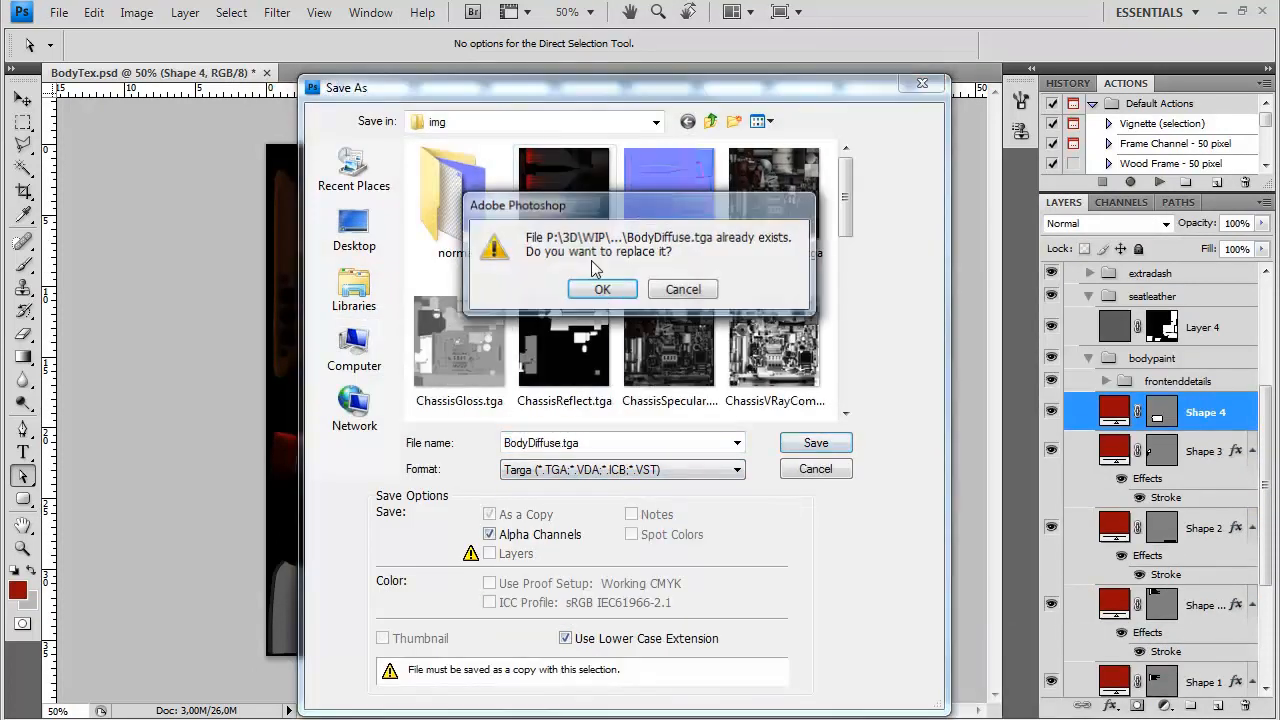
pyautogui.click(603, 286)
pyautogui.click(695, 365)
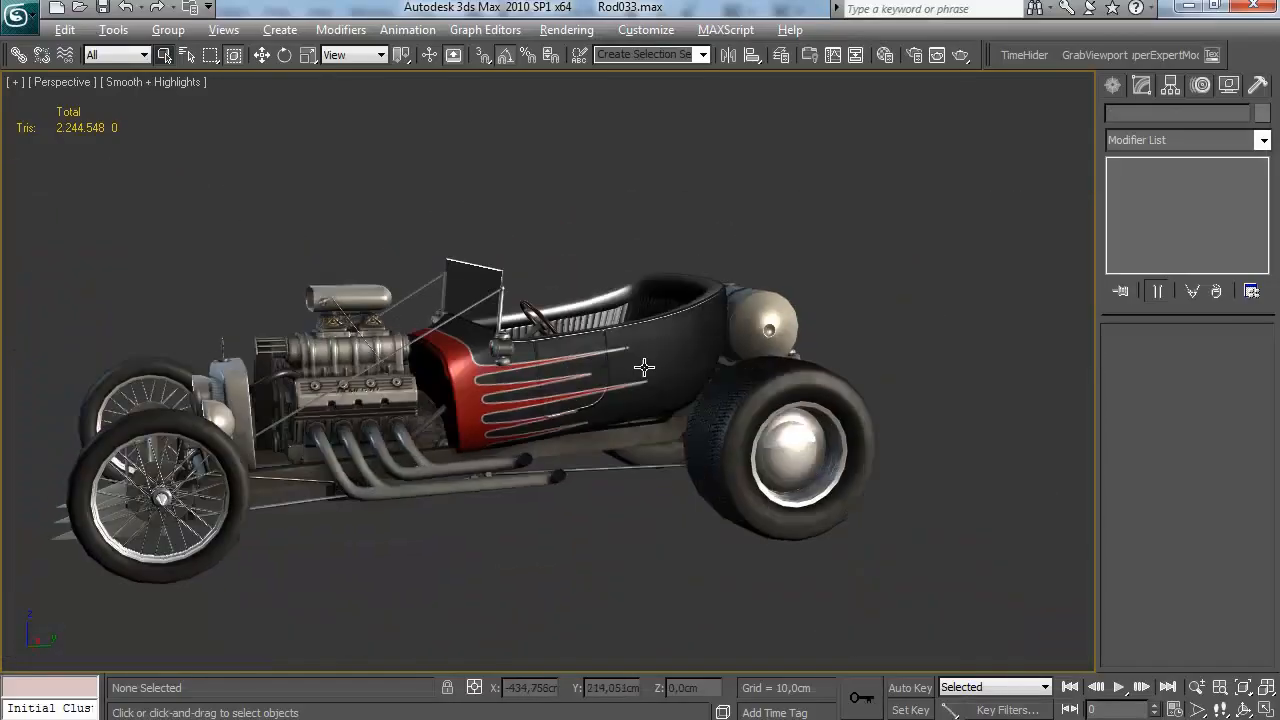
# Switch to 3ds Max and examine the white-outlined spikes on the car's side, particularly their tips near the door seam
pyautogui.scroll(4, 705, 350)
pyautogui.moveTo(711, 347); pyautogui.dragTo(600, 357)
pyautogui.scroll(-3, 581, 336)
pyautogui.scroll(3, 600, 357)
pyautogui.moveTo(523, 360); pyautogui.dragTo(612, 350)
pyautogui.scroll(-3, 612, 350)
pyautogui.scroll(4, 606, 351)
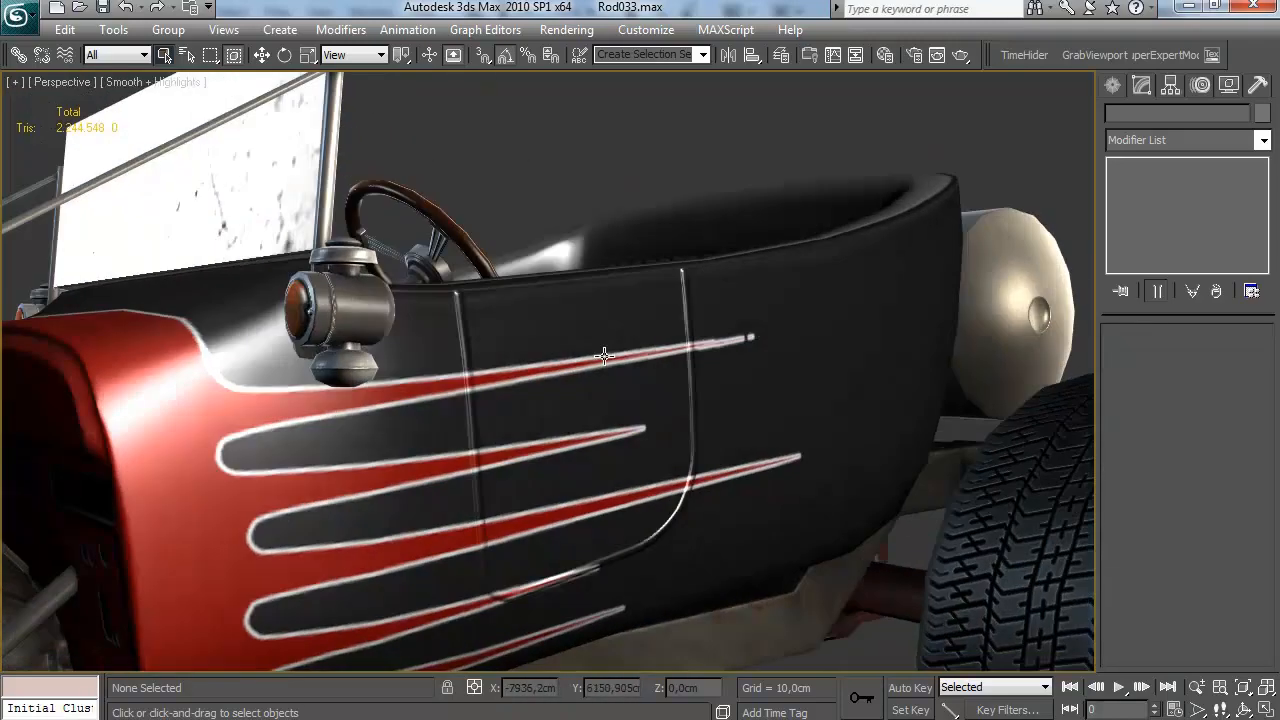
pyautogui.scroll(-2, 608, 351)
pyautogui.scroll(5, 608, 351)
pyautogui.scroll(-2, 529, 391)
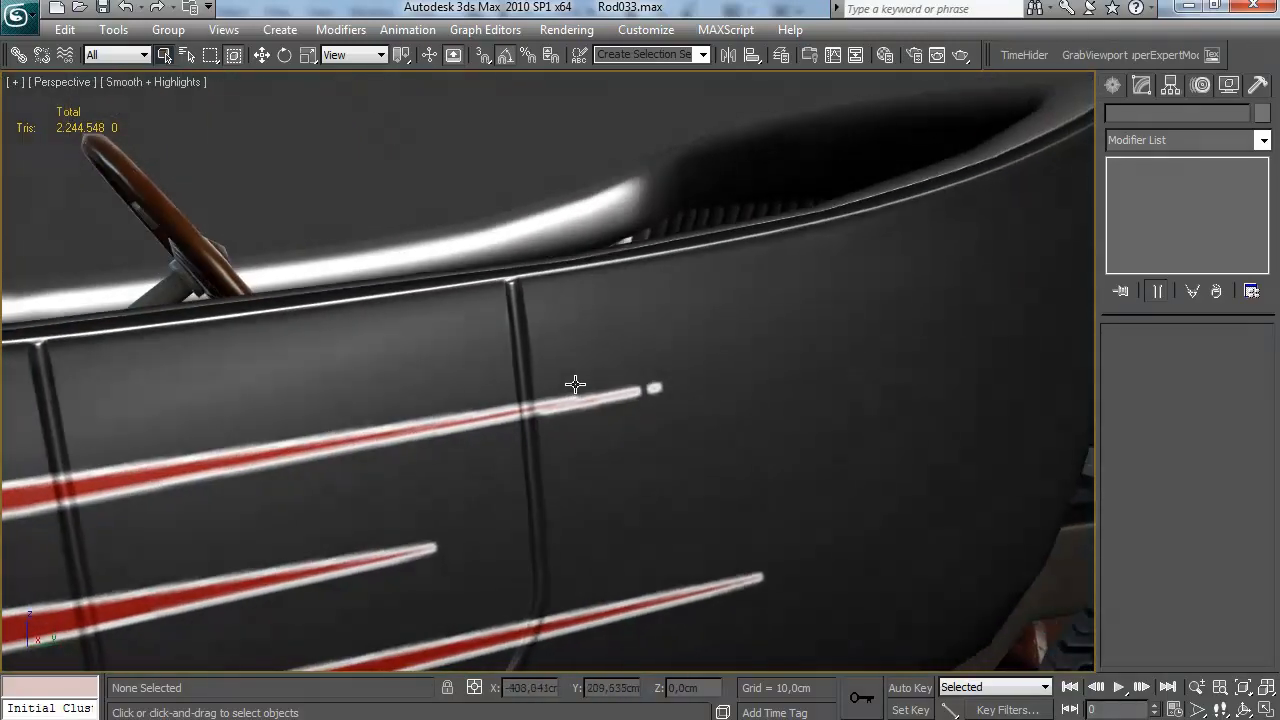
pyautogui.scroll(6, 957, 356)
pyautogui.scroll(-6, 957, 356)
pyautogui.moveTo(957, 356); pyautogui.dragTo(450, 360)
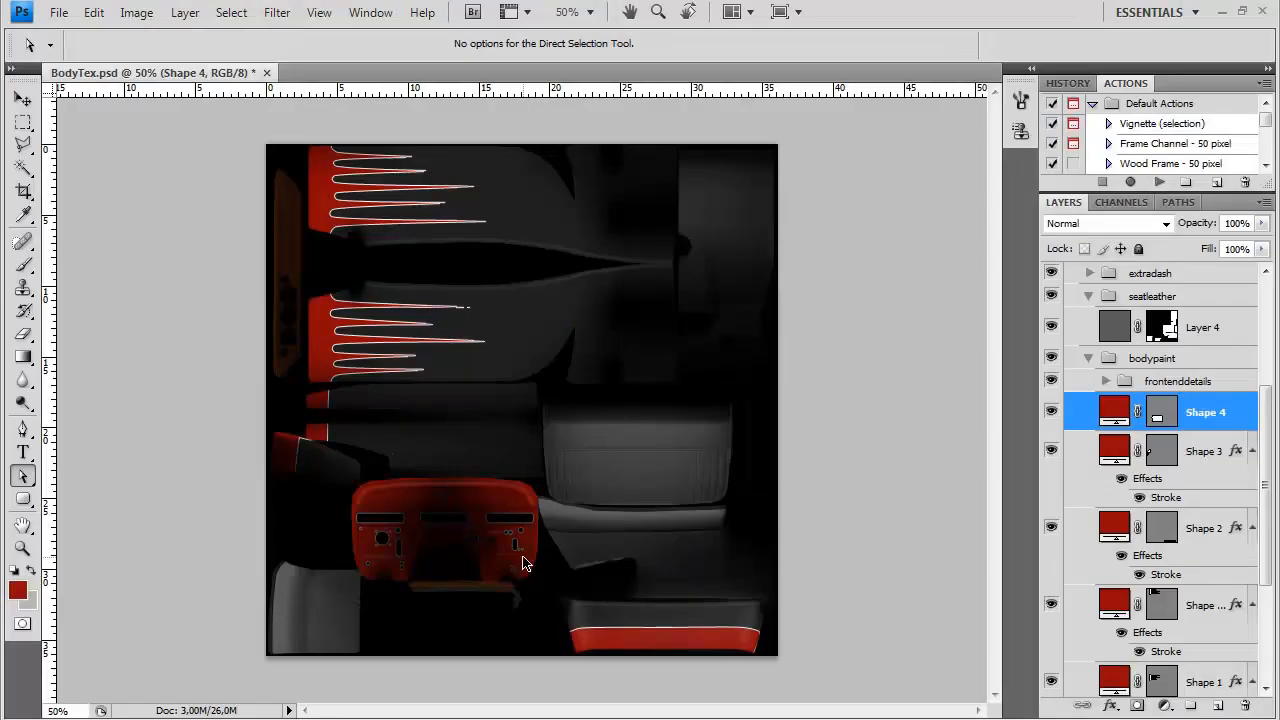
# Switch to Photoshop and move the tip anchor of Shape 1's uppermost spike slightly outward and up to close its broken outline
pyautogui.hotkey('ctrl', '+')
pyautogui.hotkey('ctrl', '+')
pyautogui.hotkey('ctrl', '+')
pyautogui.hotkey('ctrl', '+')
pyautogui.moveTo(285, 180); pyautogui.dragTo(537, 446)
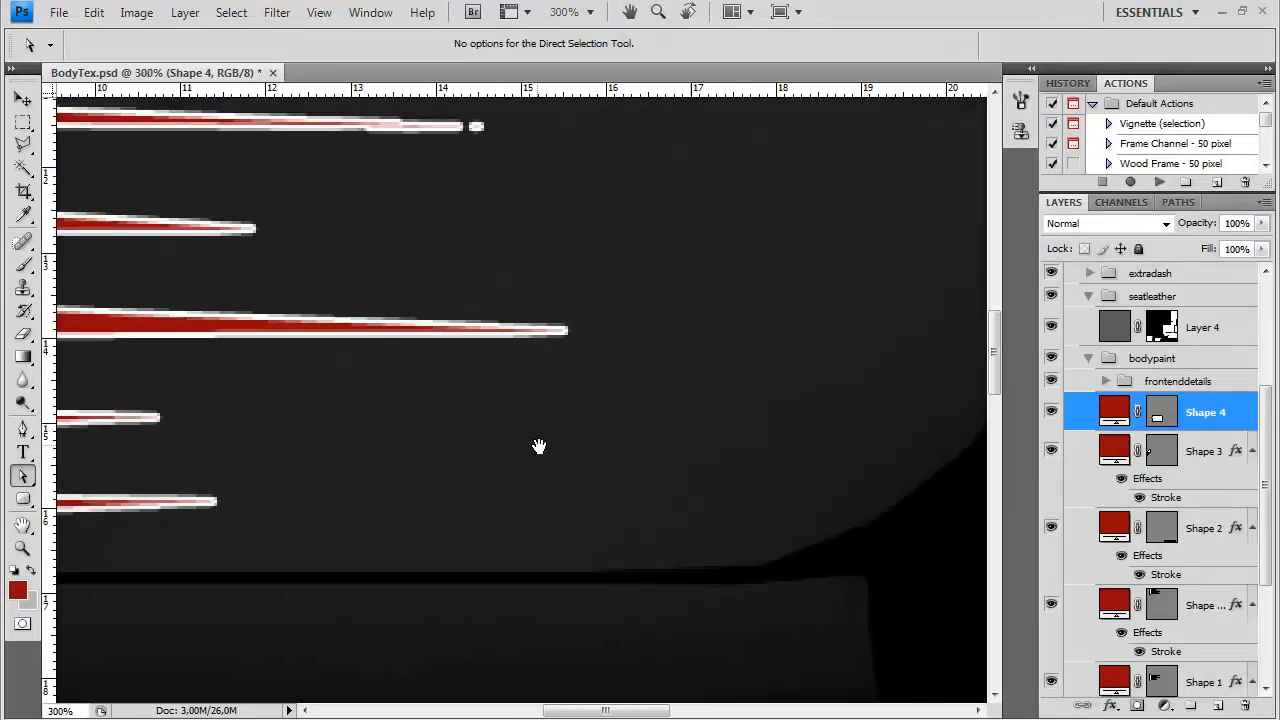
pyautogui.moveTo(471, 280); pyautogui.dragTo(607, 432)
pyautogui.scroll(-3, 1227, 507)
pyautogui.click(1162, 492)
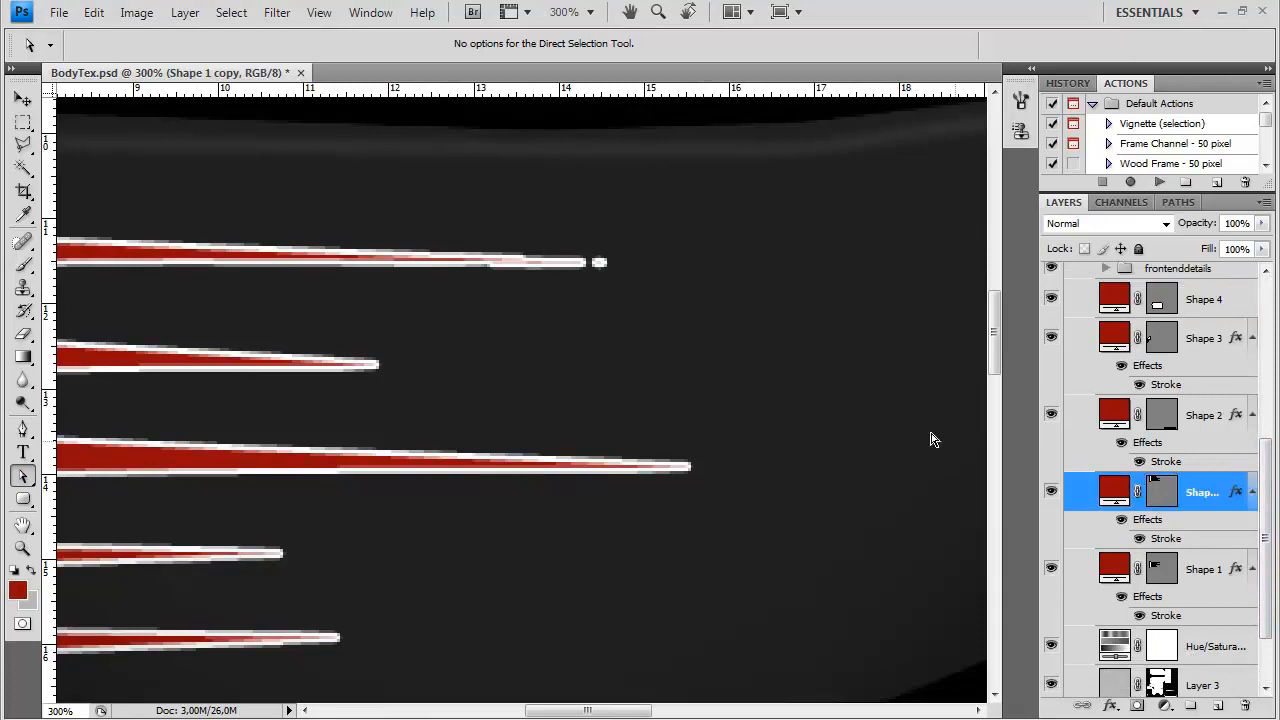
pyautogui.click(283, 257)
pyautogui.moveTo(607, 268)
pyautogui.mouseDown()
pyautogui.moveTo(590, 265)
pyautogui.moveTo(626, 259)
pyautogui.mouseUp()
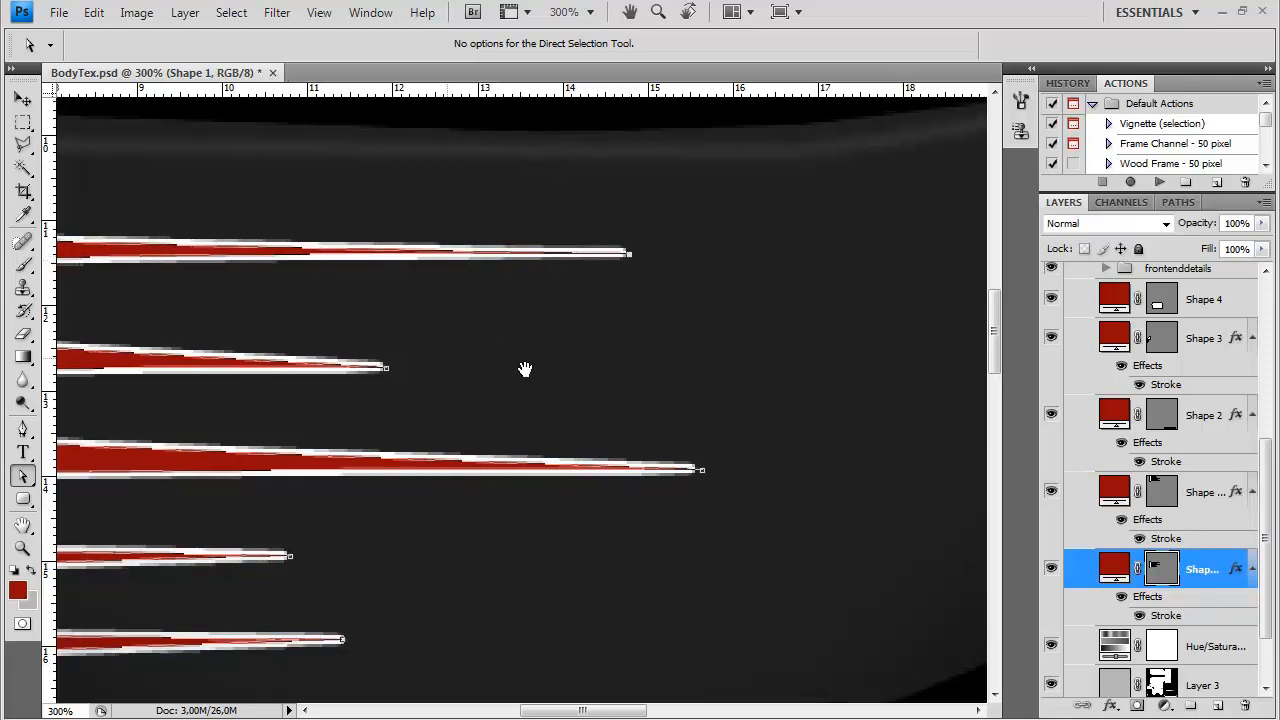
# Create a layer group named "decals" directly above Shape 4 in the bodypaint group
pyautogui.scroll(-3, 606, 291)
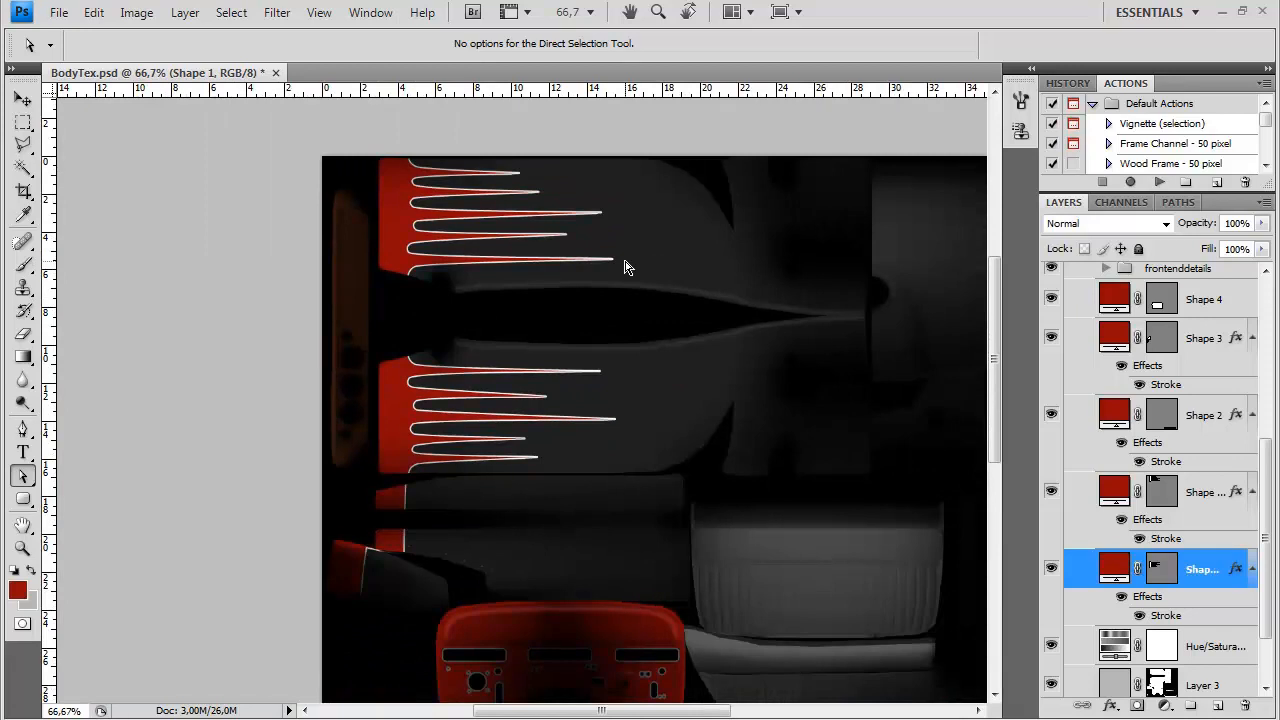
pyautogui.scroll(-1, 680, 333)
pyautogui.scroll(5, 1273, 528)
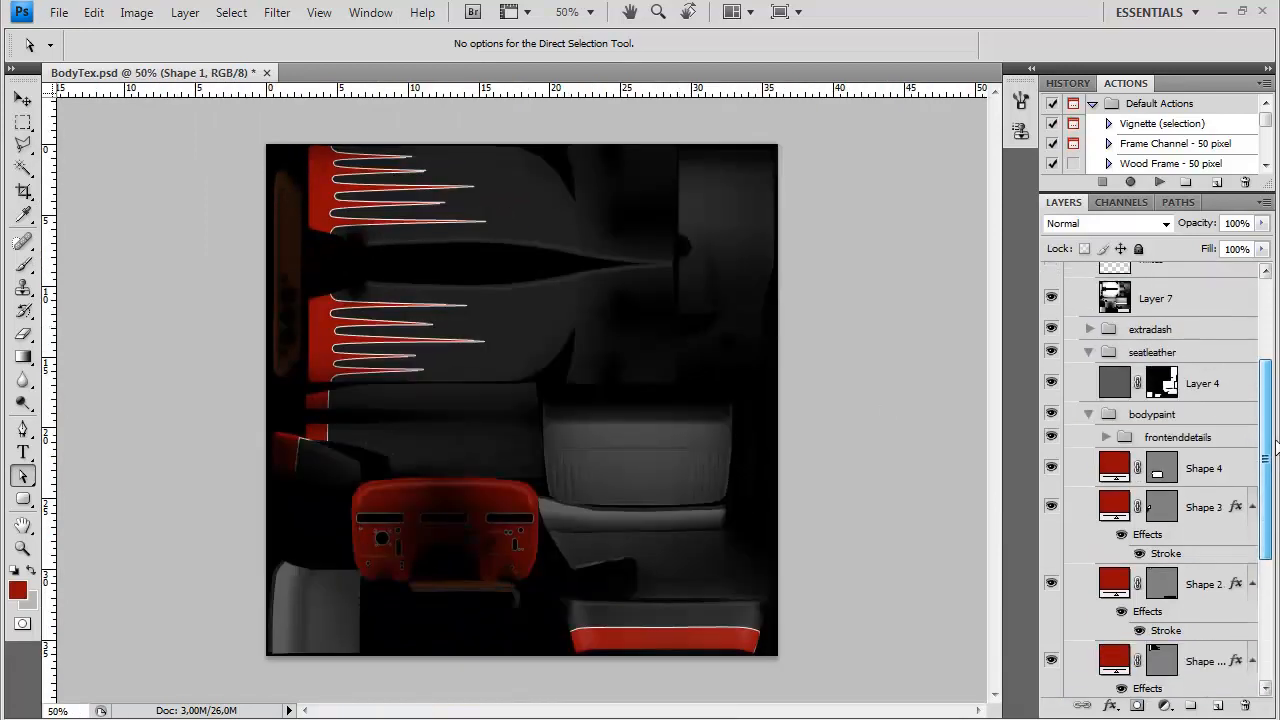
pyautogui.scroll(1, 603, 339)
pyautogui.moveTo(603, 289); pyautogui.dragTo(629, 393)
pyautogui.moveTo(1266, 459); pyautogui.dragTo(1241, 577)
pyautogui.scroll(4, 1250, 420)
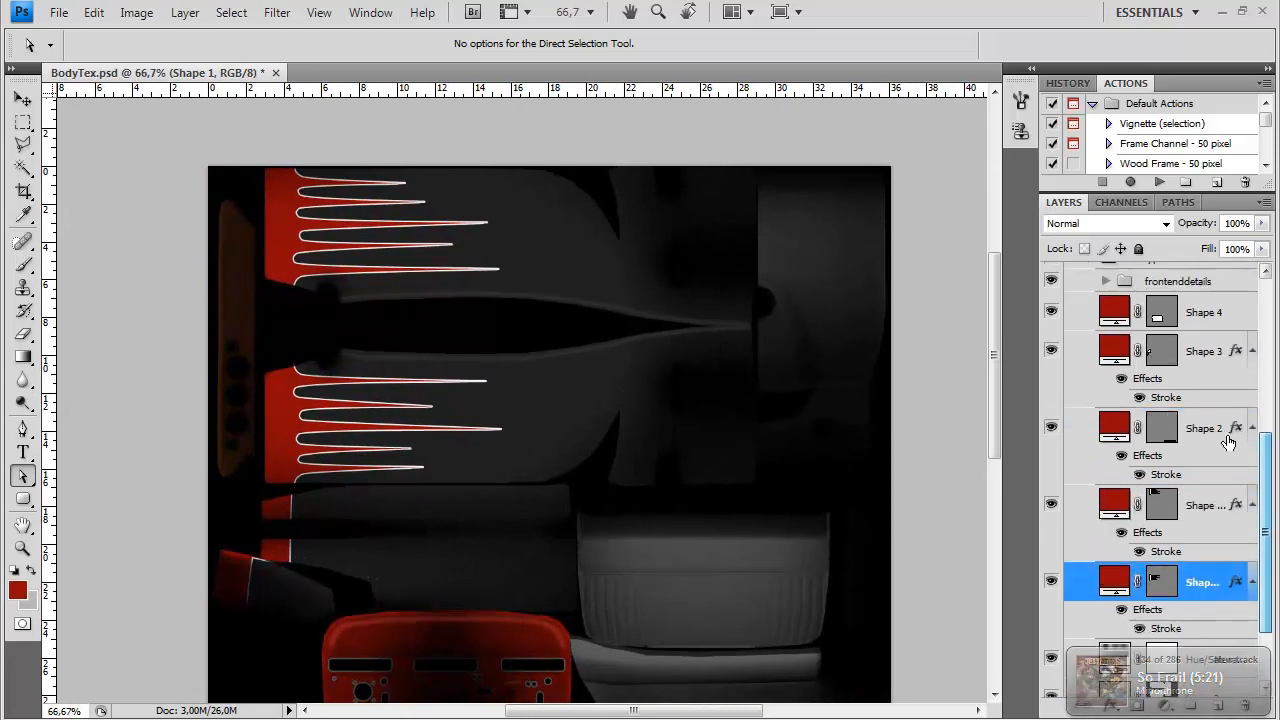
pyautogui.click(1200, 388)
pyautogui.click(1190, 706)
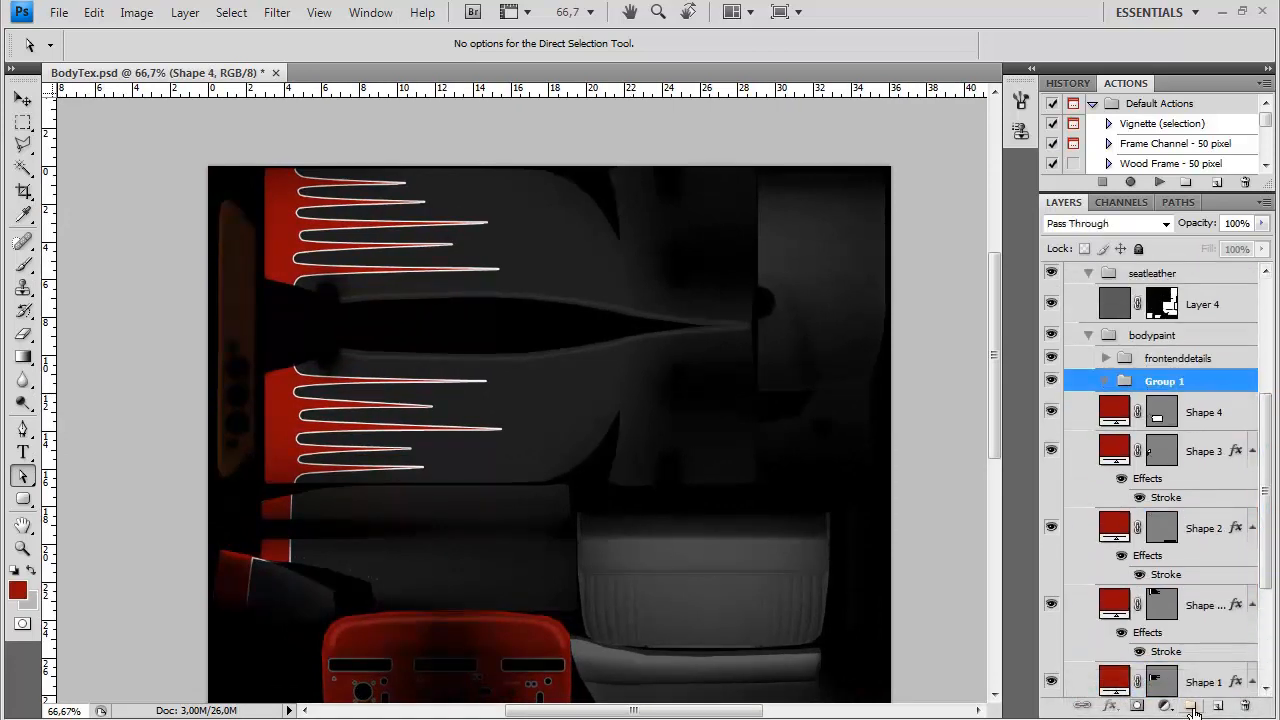
pyautogui.doubleClick(1168, 391)
pyautogui.write('decals')
pyautogui.press('Return')
pyautogui.press('a')
# Move all the red shape layers, from Shape 4 down to Shape 1, into the decals group and collapse it
pyautogui.click(1205, 412)
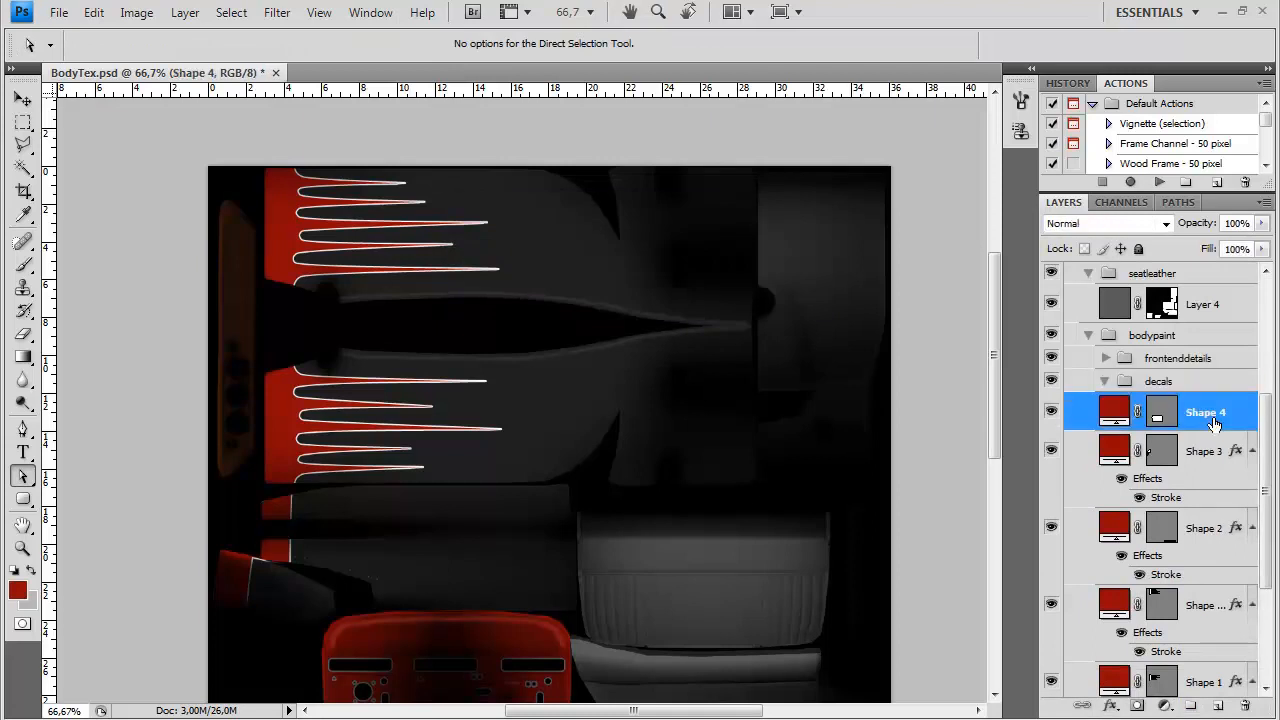
pyautogui.moveTo(1264, 485)
pyautogui.mouseDown()
pyautogui.moveTo(1262, 551)
pyautogui.moveTo(1265, 469)
pyautogui.mouseUp()
pyautogui.keyDown('shift'); pyautogui.click(1206, 525); pyautogui.keyUp('shift')
pyautogui.moveTo(1208, 403); pyautogui.dragTo(1108, 376)
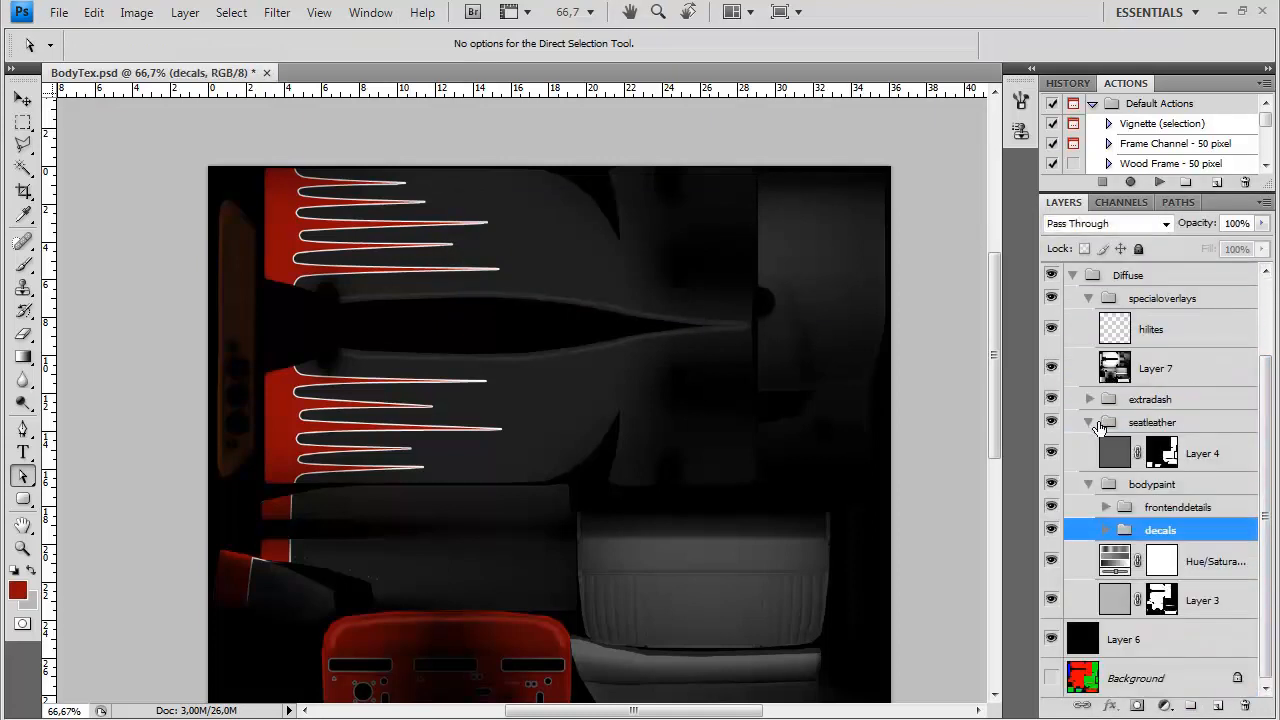
# Toggle the visibility of the seatleather and decals groups to check which parts of the texture each one covers
pyautogui.click(1055, 422)
pyautogui.click(1056, 423)
pyautogui.click(1052, 530)
pyautogui.click(1052, 530)
pyautogui.click(1052, 530)
pyautogui.click(1052, 530)
pyautogui.moveTo(521, 536); pyautogui.dragTo(670, 549)
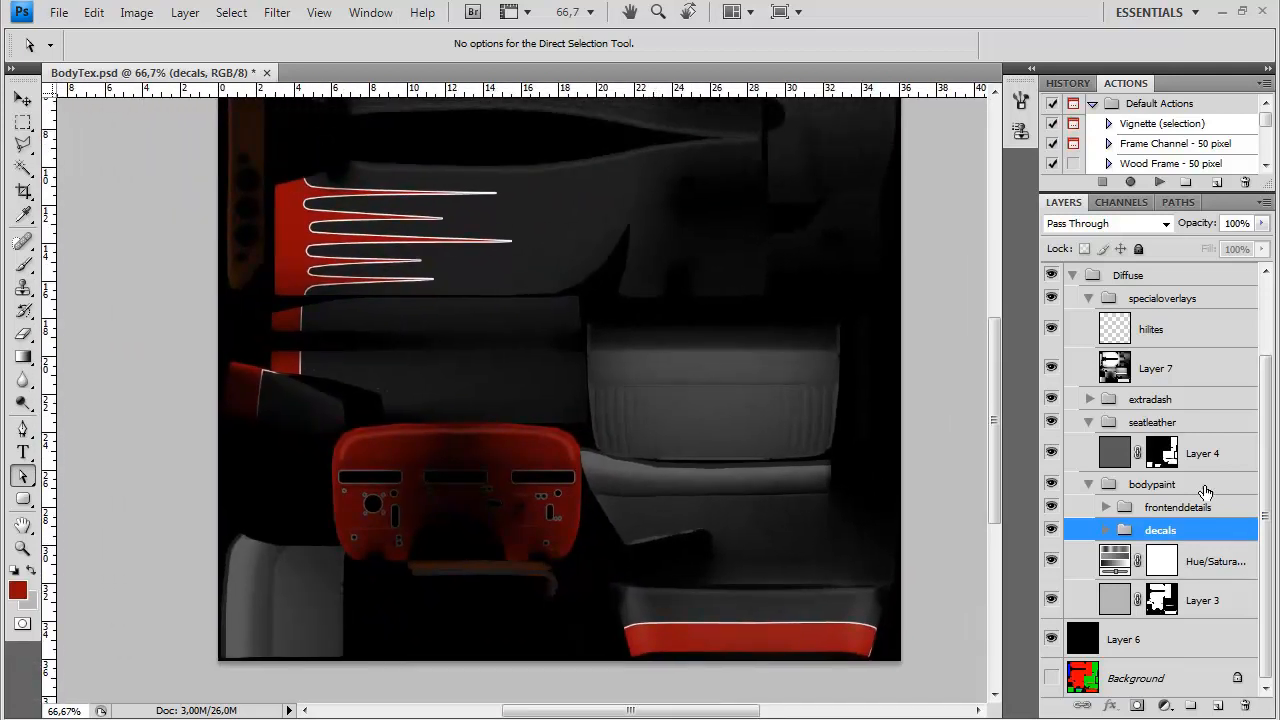
# Rename the Hue/Saturation adjustment layer in the bodypaint group as "bodymaincolors"
pyautogui.doubleClick(1200, 575)
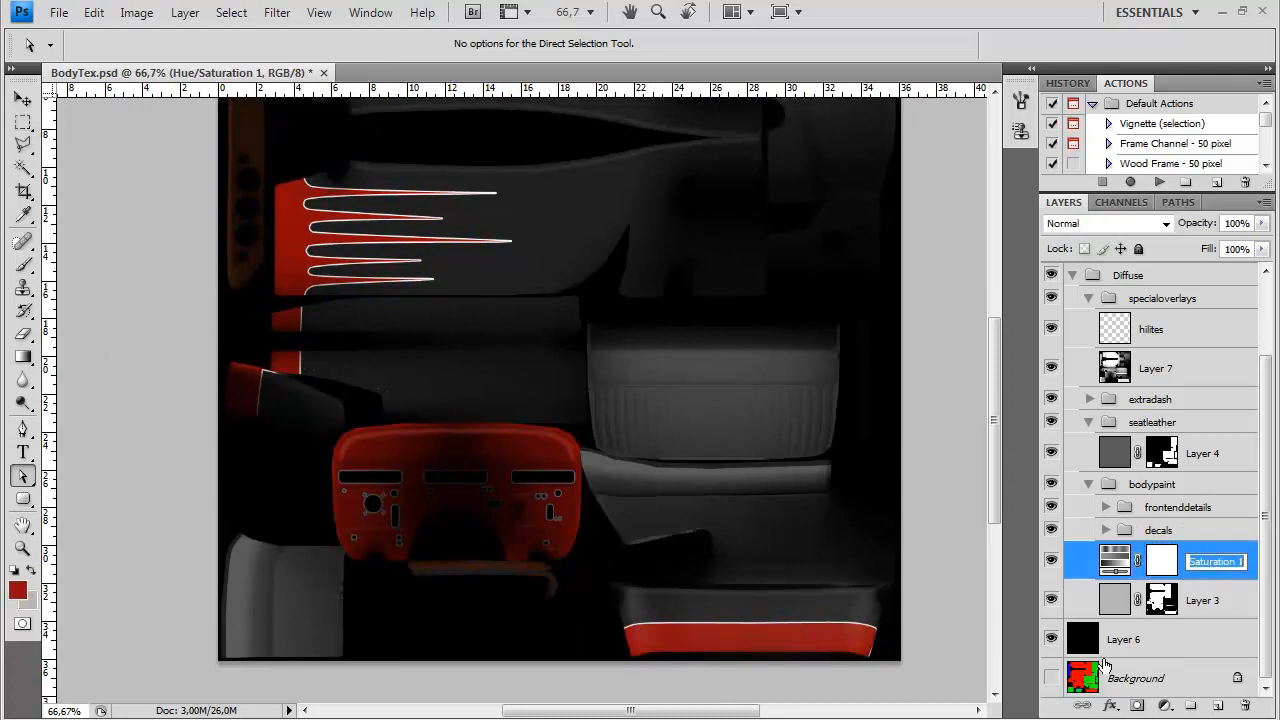
pyautogui.write('bodymaincolors')
pyautogui.press('Return')
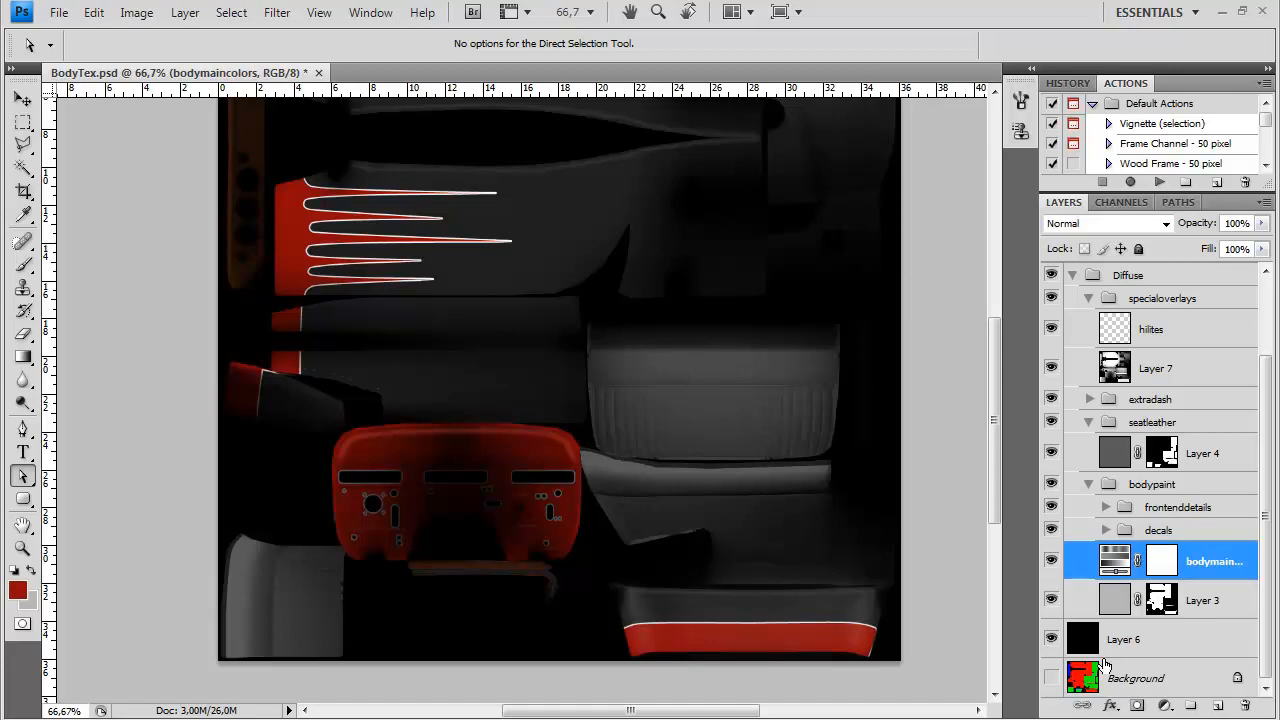
pyautogui.moveTo(568, 116); pyautogui.dragTo(554, 317)
pyautogui.moveTo(700, 383); pyautogui.dragTo(621, 307)
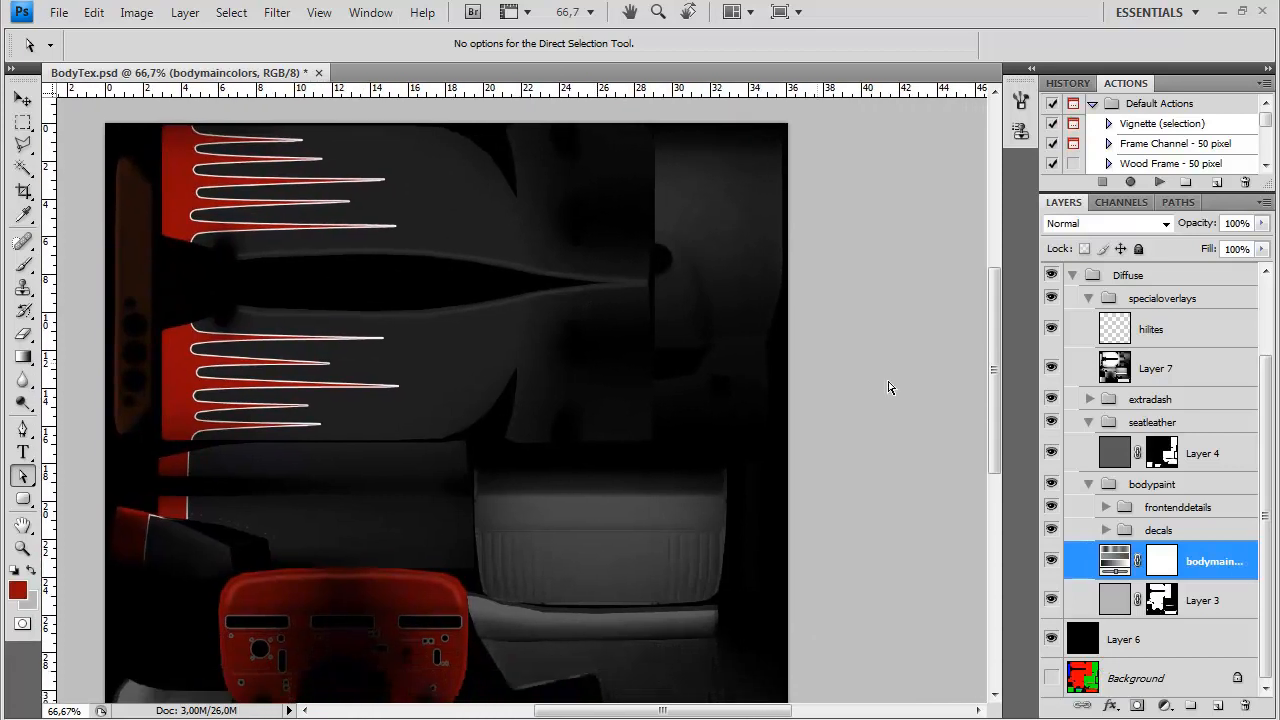
pyautogui.moveTo(826, 626); pyautogui.dragTo(743, 563)
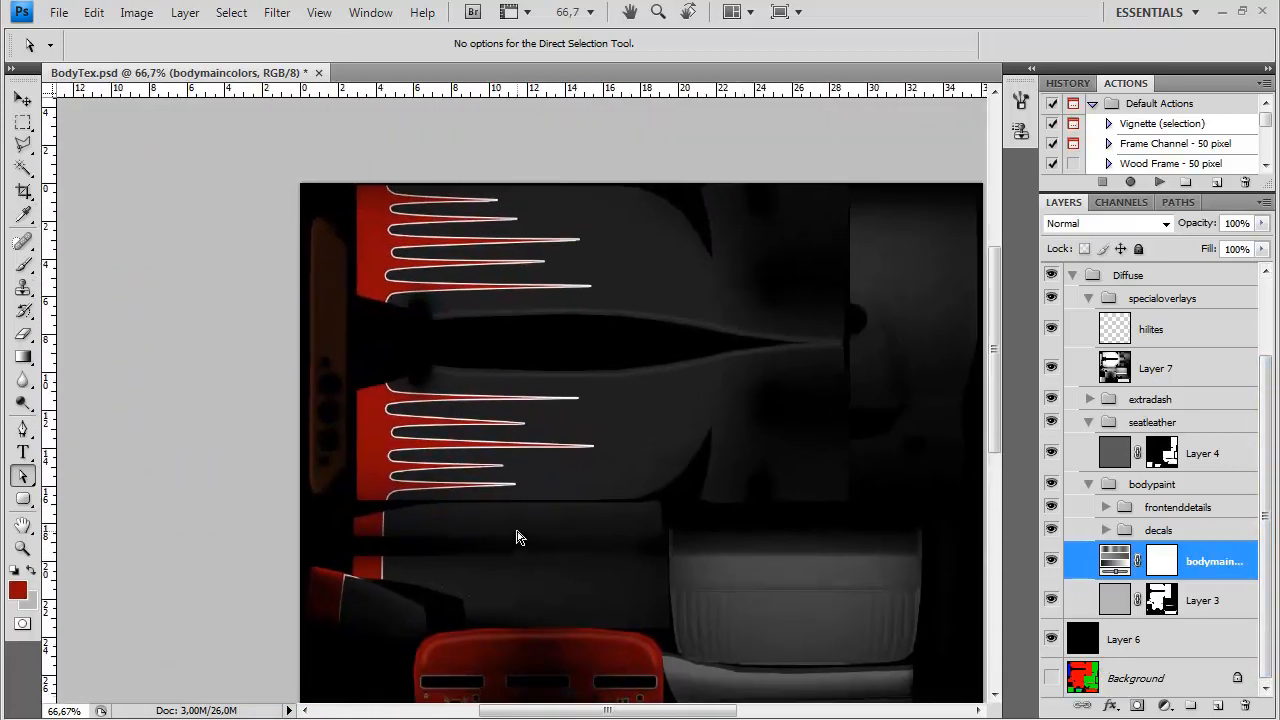
pyautogui.moveTo(511, 491); pyautogui.dragTo(447, 232)
pyautogui.moveTo(500, 444); pyautogui.dragTo(525, 536)
# Switch to Firefox, open cgtextures.com and go to the Fine Wood subcategory of the Wood textures
pyautogui.click(262, 718)
pyautogui.click(437, 60)
pyautogui.write('cgt')
pyautogui.press('Down')
pyautogui.press('Return')
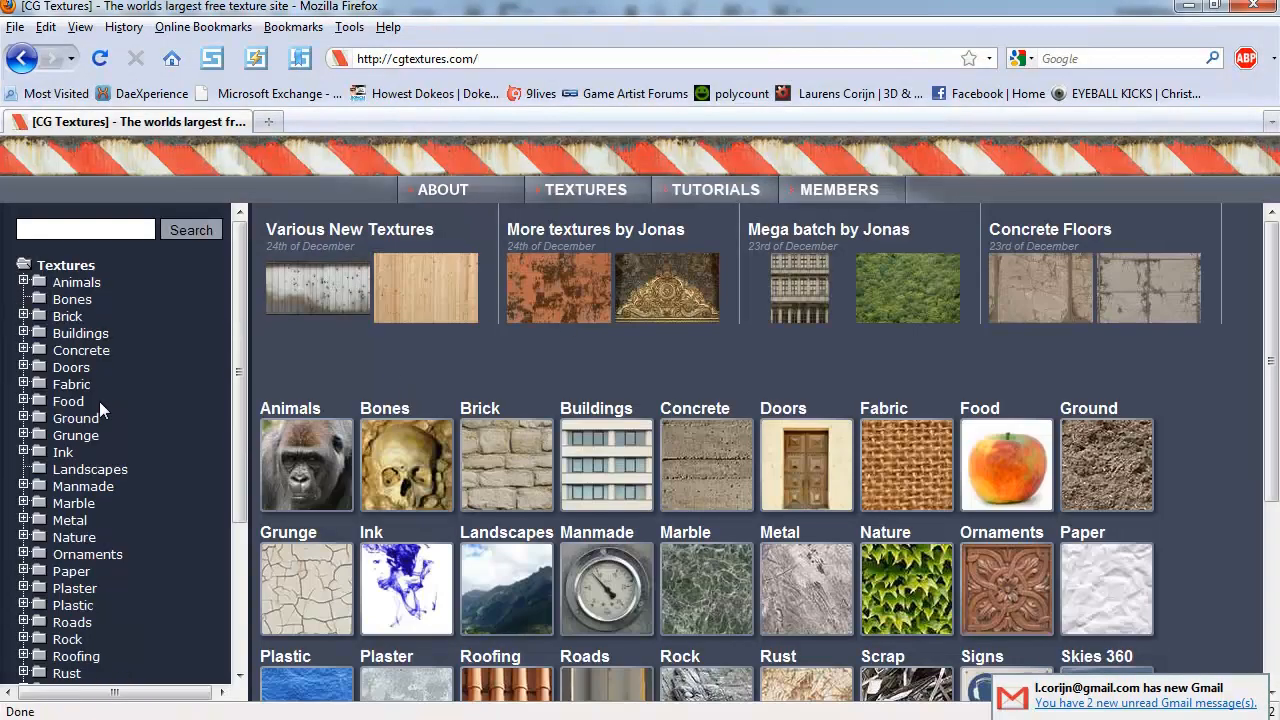
pyautogui.scroll(-3, 206, 445)
pyautogui.click(71, 680)
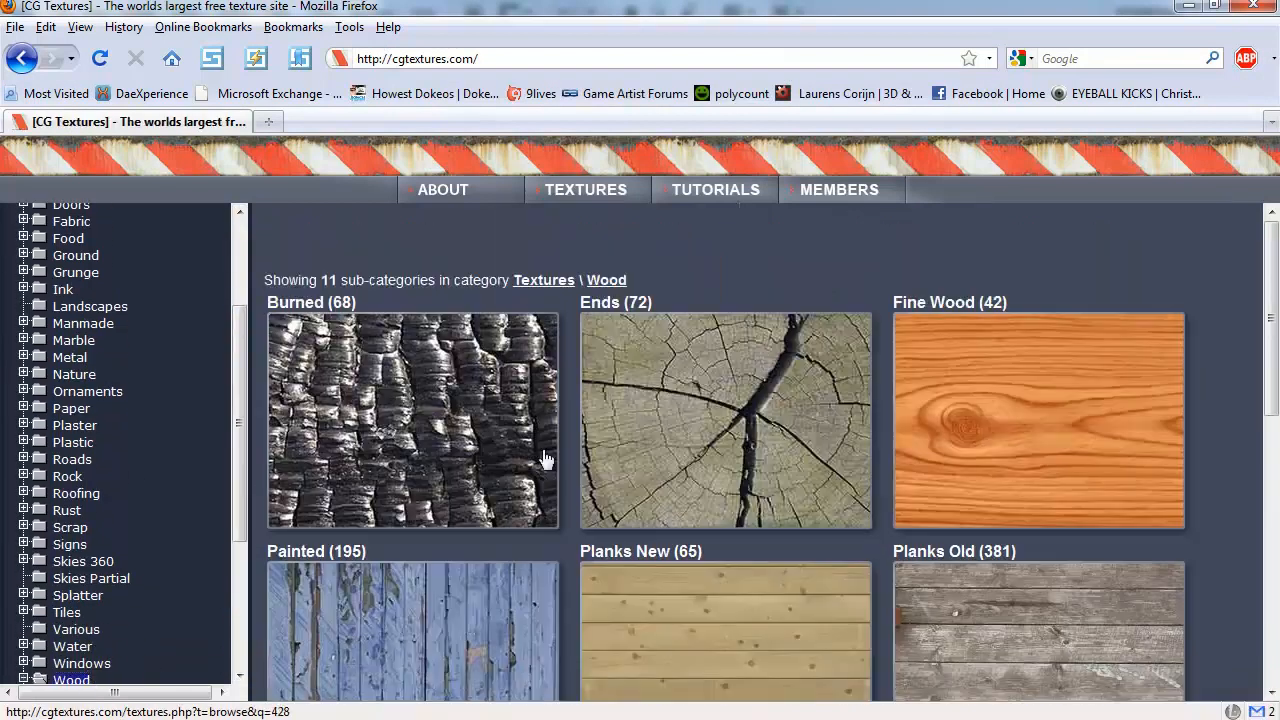
pyautogui.click(1038, 420)
# Browse both pages of Fine Wood textures for a grain that suits the car's dashboard
pyautogui.middleClick(1226, 361)
pyautogui.scroll(-7, 1222, 366)
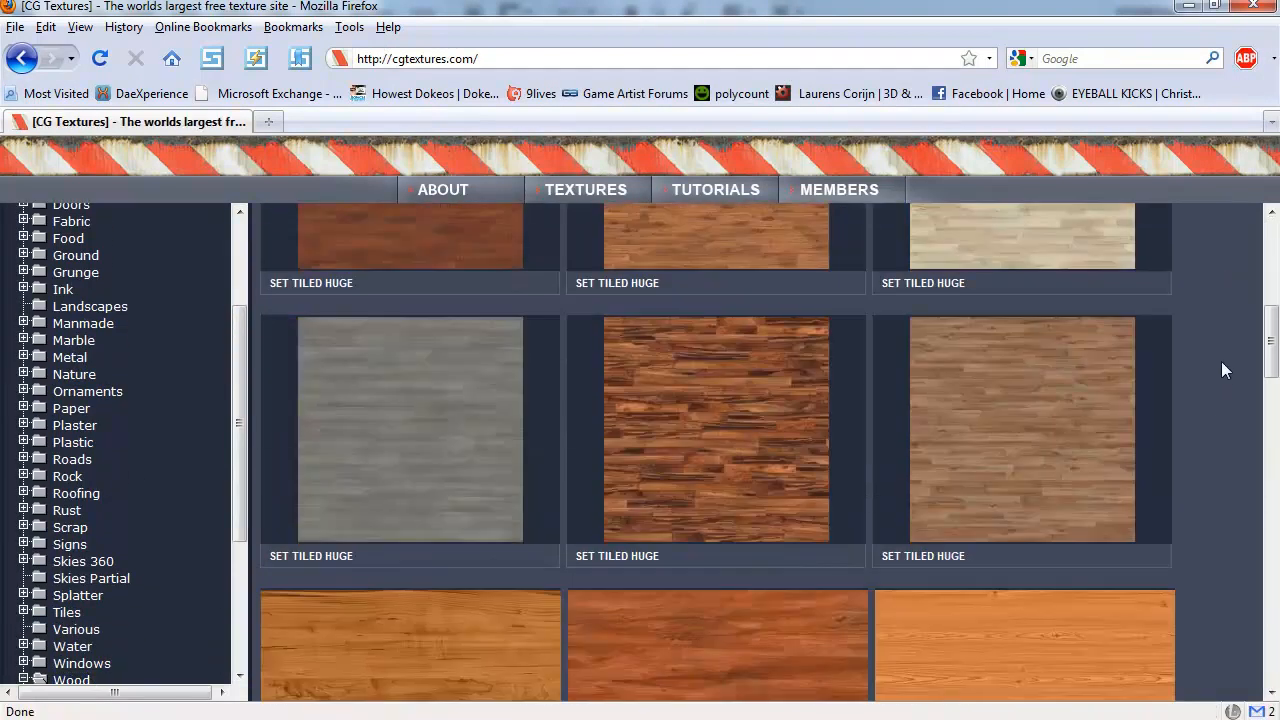
pyautogui.middleClick(1238, 372)
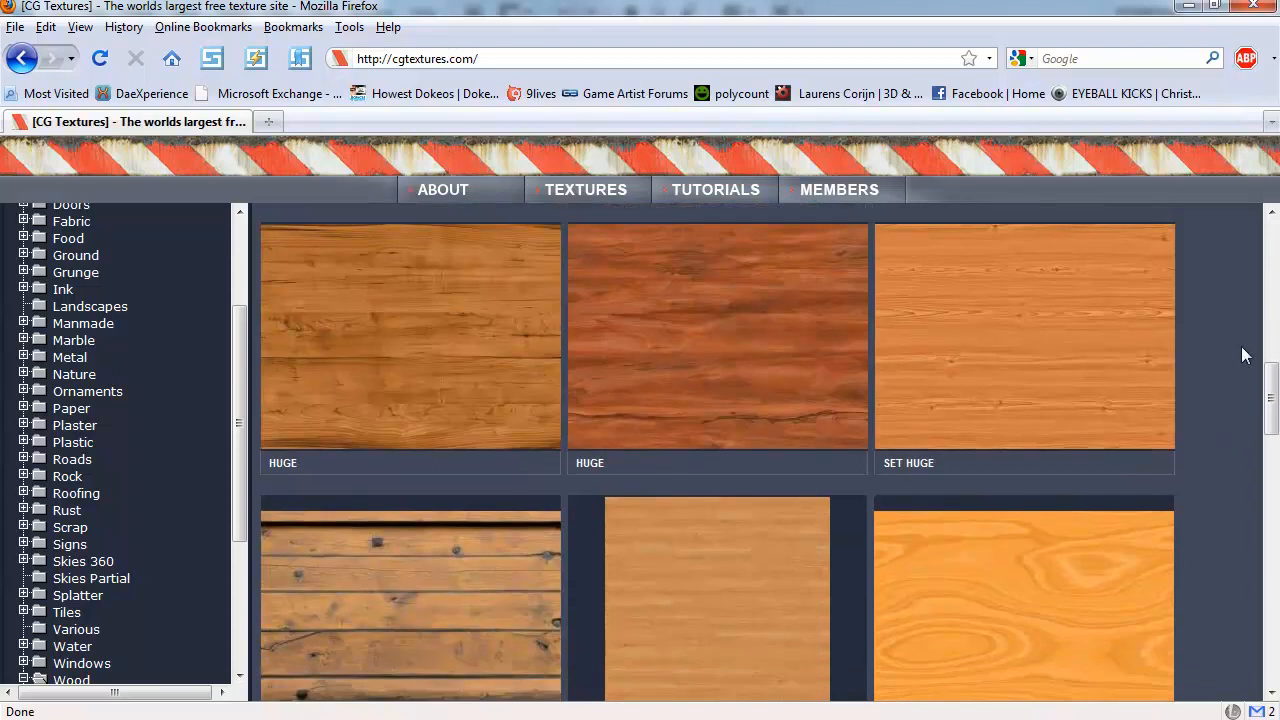
pyautogui.middleClick(1246, 368)
pyautogui.middleClick(1246, 435)
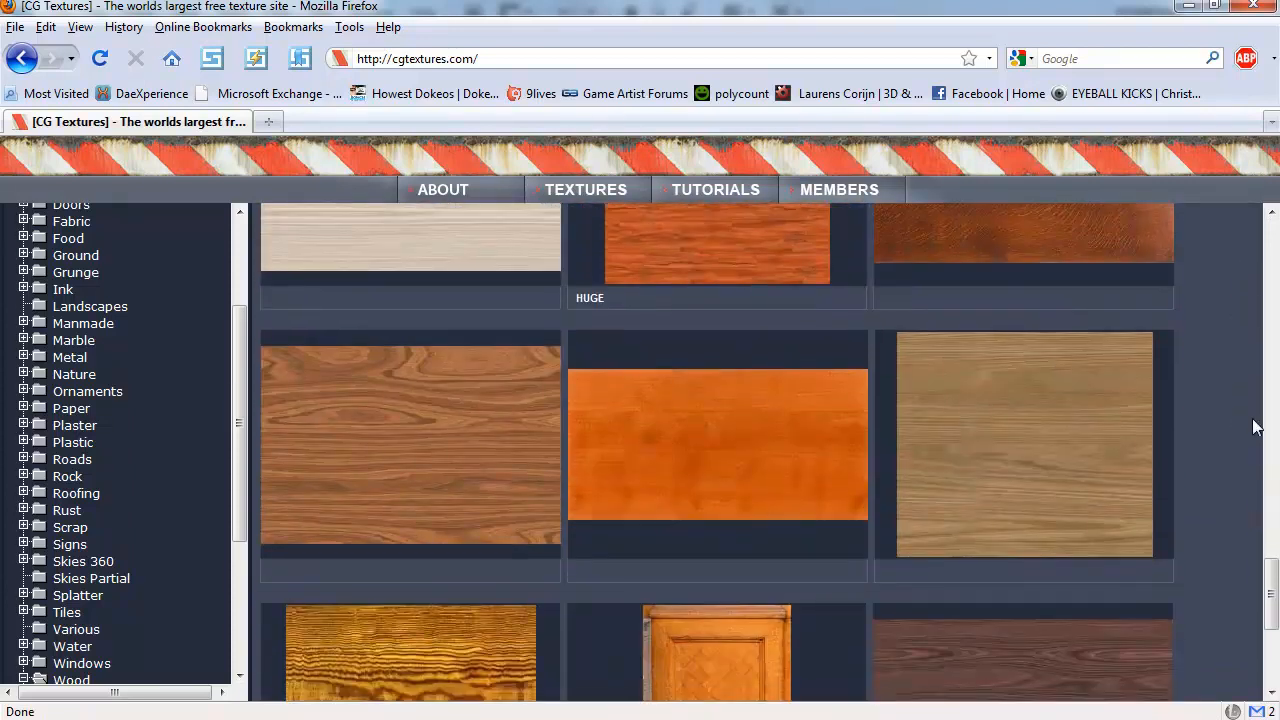
pyautogui.middleClick(1250, 425)
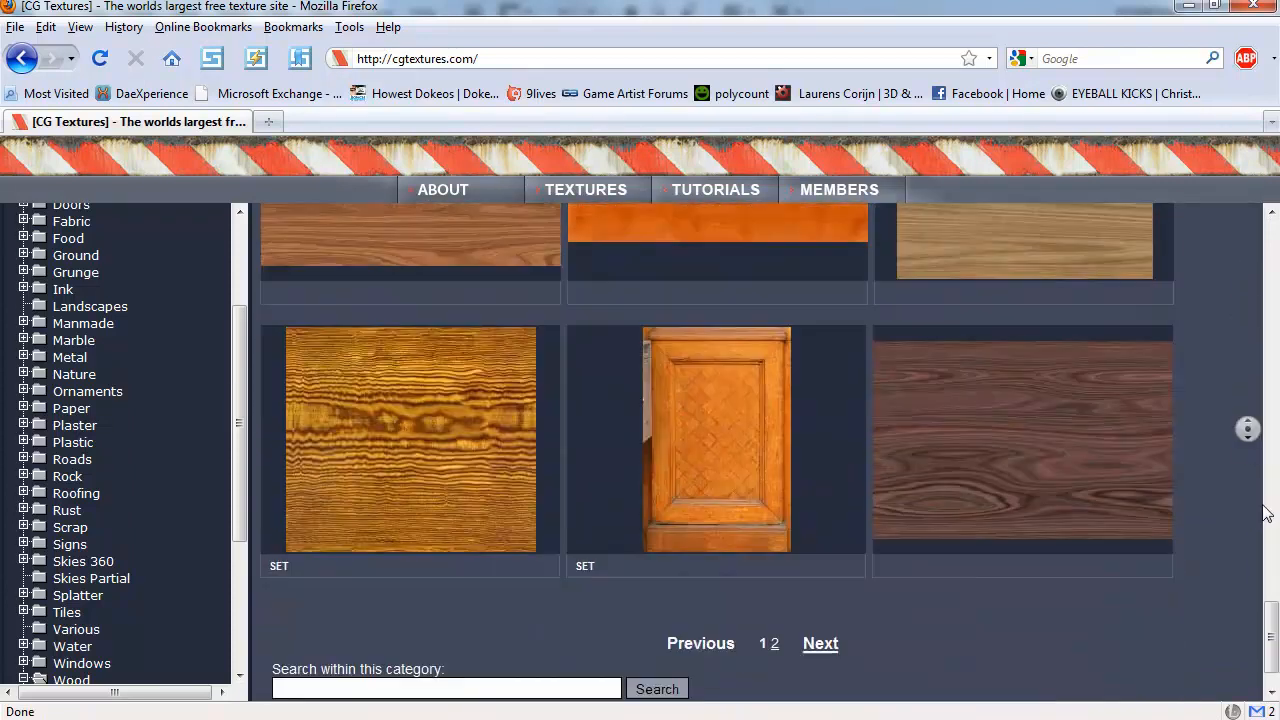
pyautogui.click(774, 500)
pyautogui.middleClick(1196, 466)
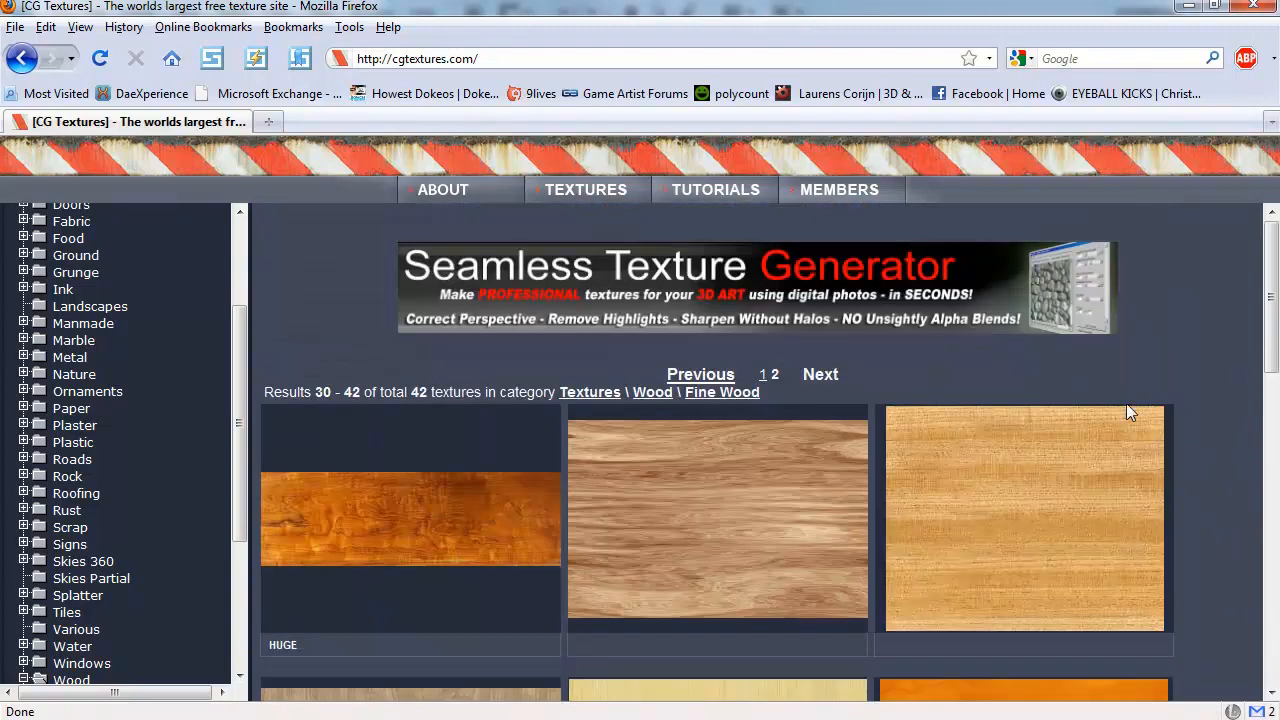
# Return to the first Fine Wood page and open the orange larch texture WoodFine0001
pyautogui.press('BackSpace')
pyautogui.press('BackSpace')
pyautogui.click(1016, 429)
pyautogui.scroll(-10, 1207, 442)
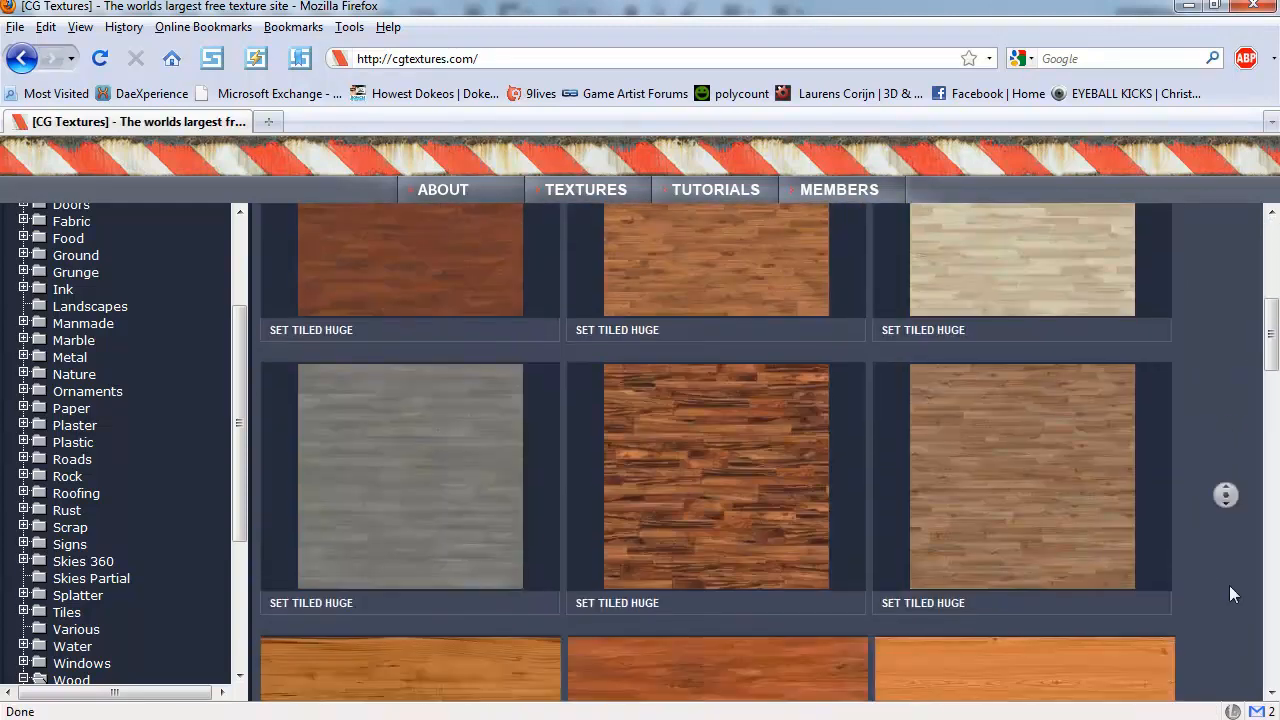
pyautogui.click(1004, 566)
pyautogui.scroll(-2, 783, 470)
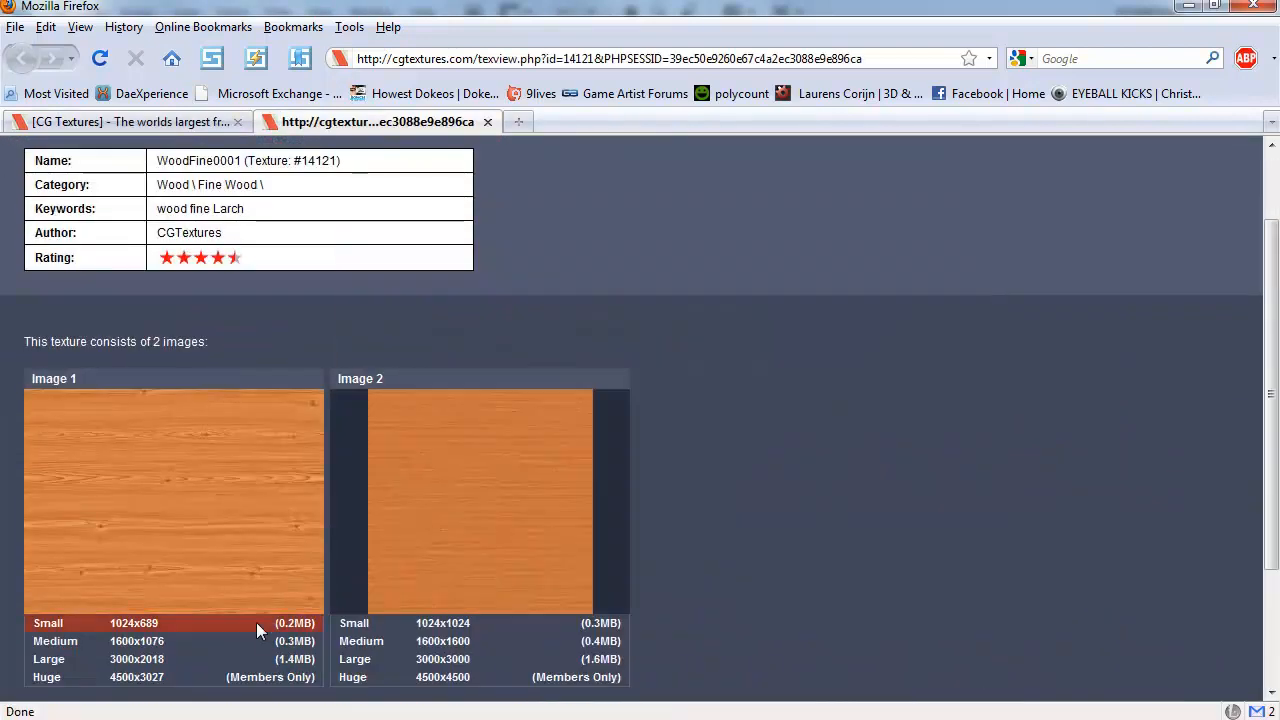
# Open the small 1024x689 version of Image 1 in an external viewer and copy the image
pyautogui.click(151, 629)
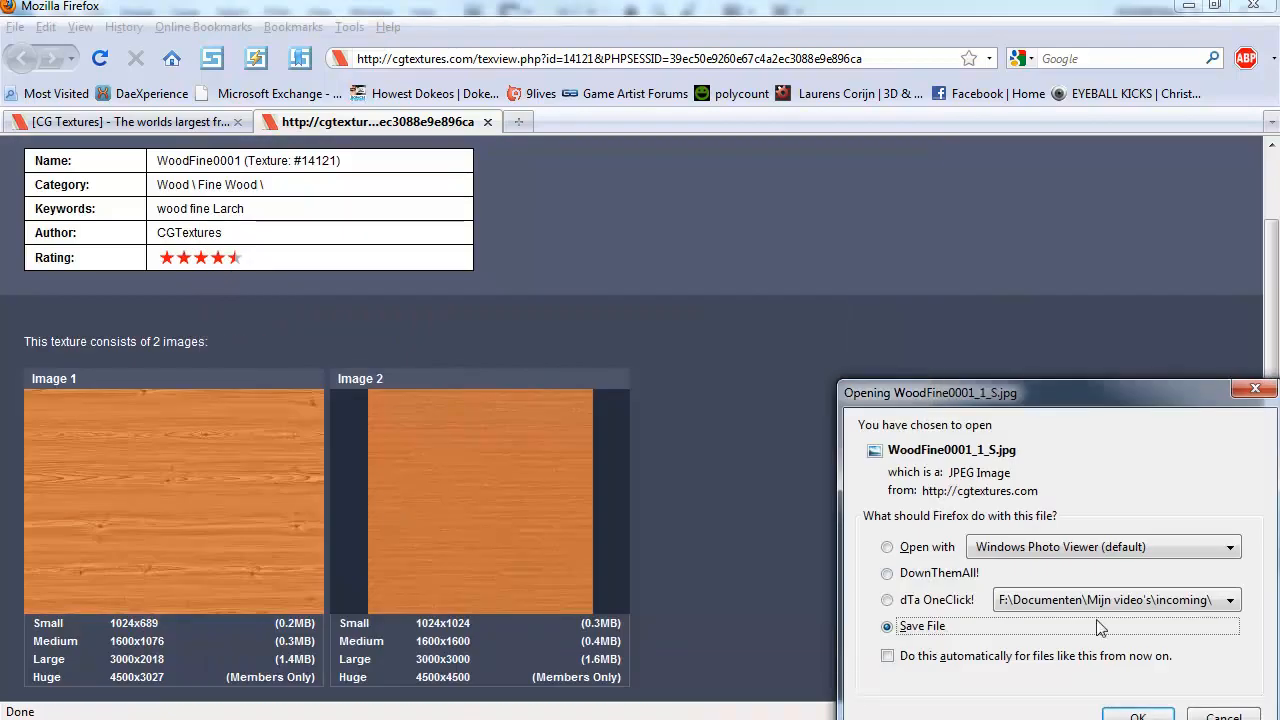
pyautogui.click(945, 551)
pyautogui.click(1136, 715)
pyautogui.rightClick(527, 326)
pyautogui.moveTo(604, 339)
pyautogui.click(824, 405)
pyautogui.hotkey('ctrl', 'w')
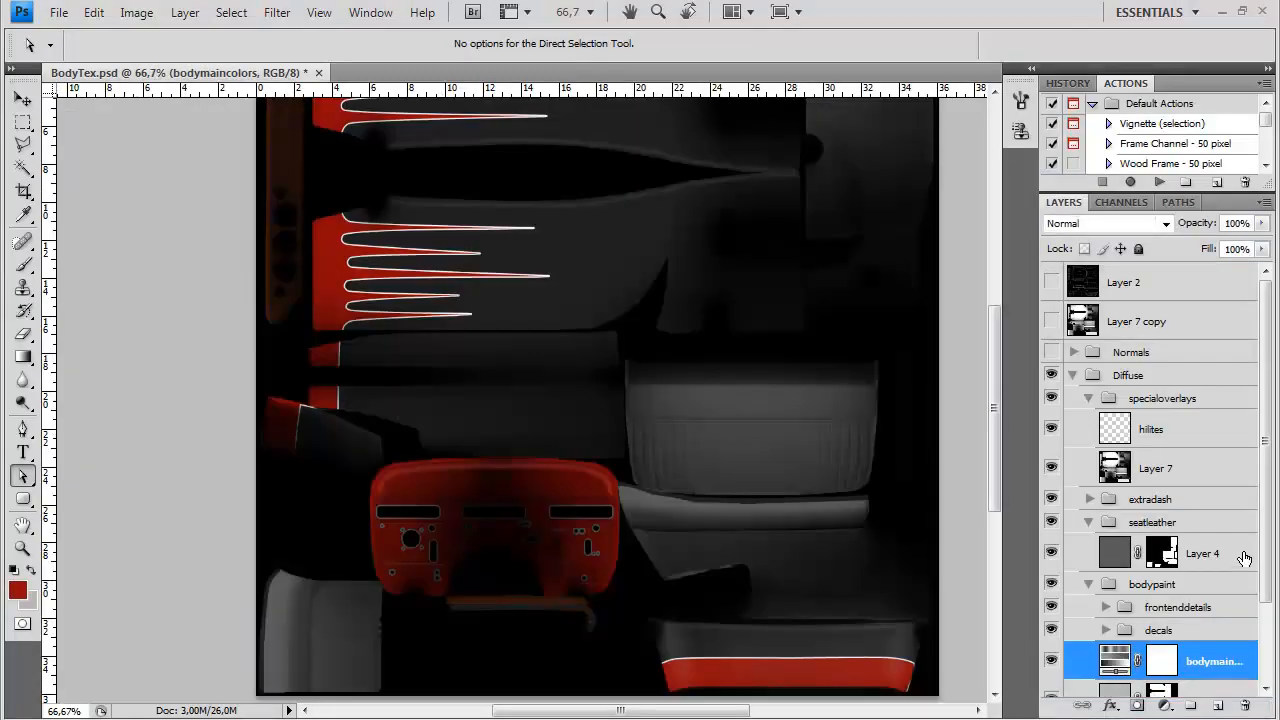
# Paste the copied wood image into the extradash group of BodyTex.psd, directly above Layer 5
pyautogui.click(1090, 500)
pyautogui.click(1150, 530)
pyautogui.hotkey('ctrl', 'v')
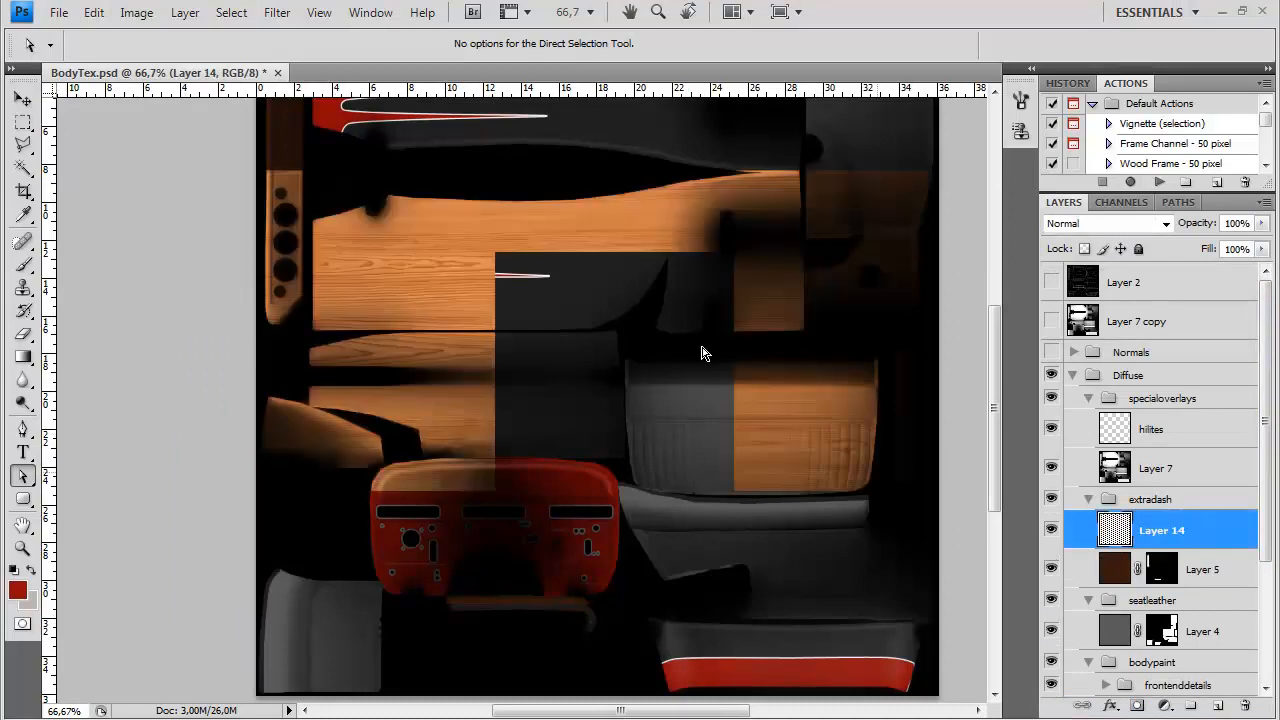
# Rotate the wood layer -90°, scale it to 60.5% and position it over the tall dash panel at the texture's edge
pyautogui.hotkey('ctrl', 't')
pyautogui.moveTo(691, 681); pyautogui.dragTo(863, 415)
pyautogui.moveTo(812, 167); pyautogui.dragTo(638, 435)
pyautogui.moveTo(570, 528); pyautogui.dragTo(253, 215)
pyautogui.hotkey('ctrl', '+')
pyautogui.hotkey('ctrl', '+')
pyautogui.moveTo(359, 356); pyautogui.dragTo(684, 443)
pyautogui.hotkey('ctrl', '-')
pyautogui.hotkey('ctrl', '-')
pyautogui.moveTo(431, 403); pyautogui.dragTo(531, 394)
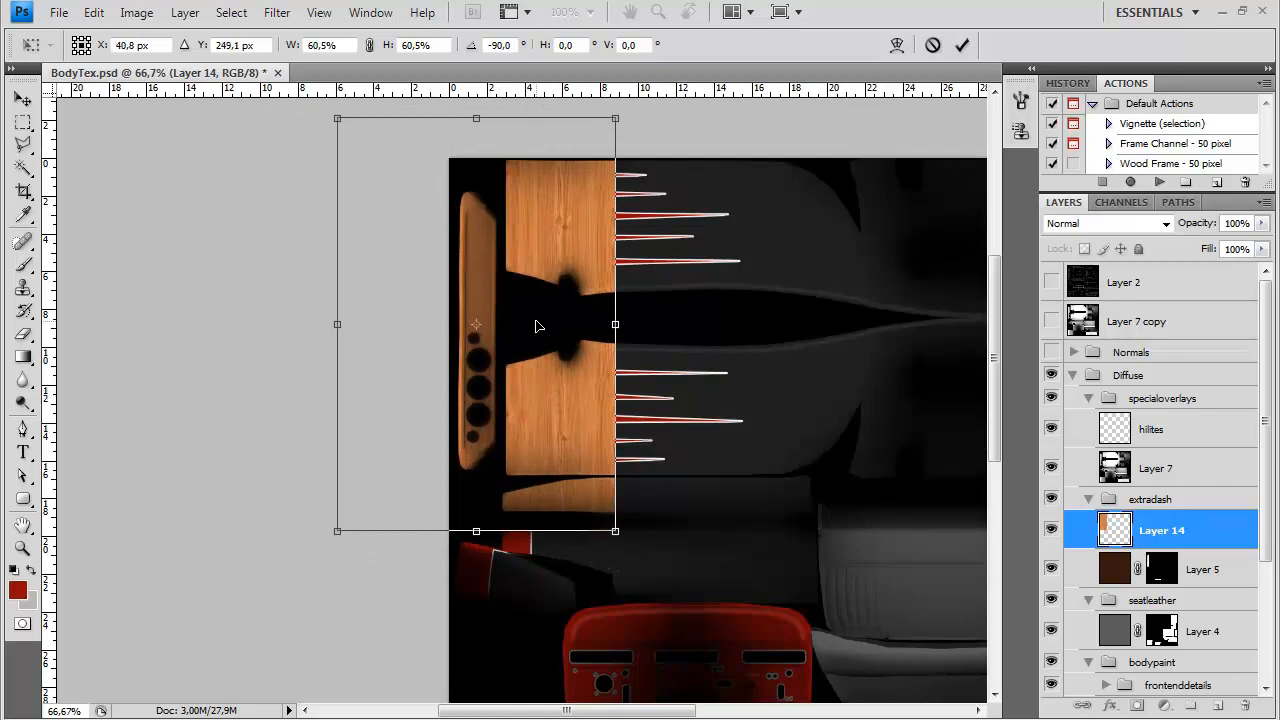
pyautogui.press('Return')
# Move a rectangular strip of the wood onto the narrow brown trim below the red dashboard, rotating it horizontal
pyautogui.press('a')
pyautogui.moveTo(309, 394); pyautogui.dragTo(179, 323)
pyautogui.press('m')
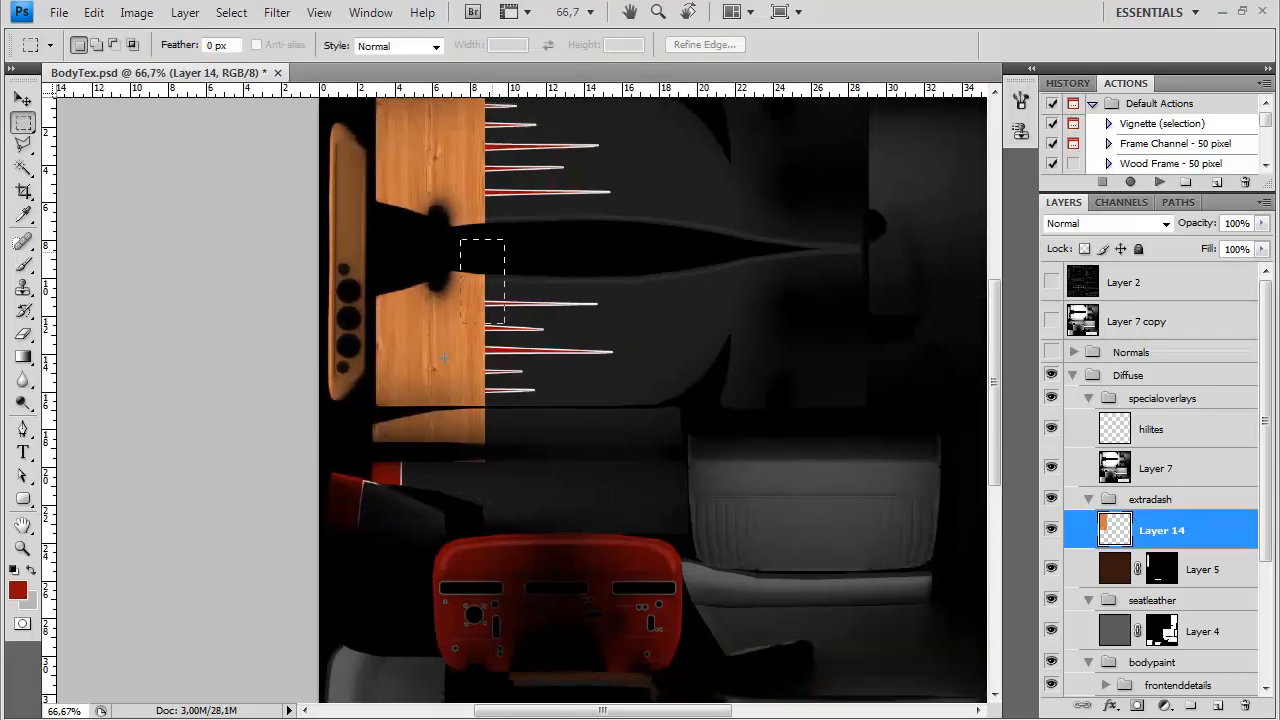
pyautogui.moveTo(445, 241); pyautogui.dragTo(504, 454)
pyautogui.moveTo(514, 407); pyautogui.dragTo(502, 333)
pyautogui.press('v')
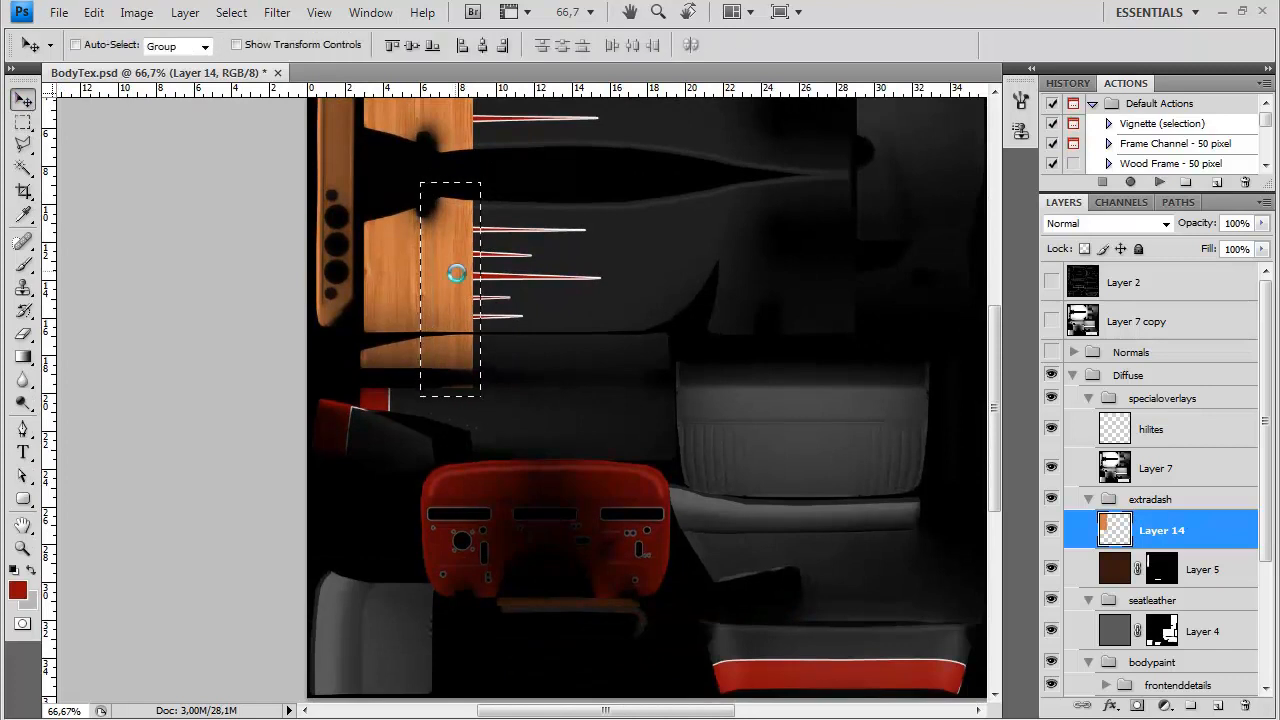
pyautogui.moveTo(459, 280); pyautogui.dragTo(573, 584)
pyautogui.hotkey('ctrl', 'r')
pyautogui.hotkey('ctrl', 't')
pyautogui.moveTo(680, 512); pyautogui.dragTo(650, 688)
pyautogui.moveTo(644, 598); pyautogui.dragTo(654, 605)
pyautogui.press('Return')
# Add a layer mask to the wood layer that limits it to the shapes masked in Layer 5
pyautogui.moveTo(731, 417); pyautogui.dragTo(723, 534)
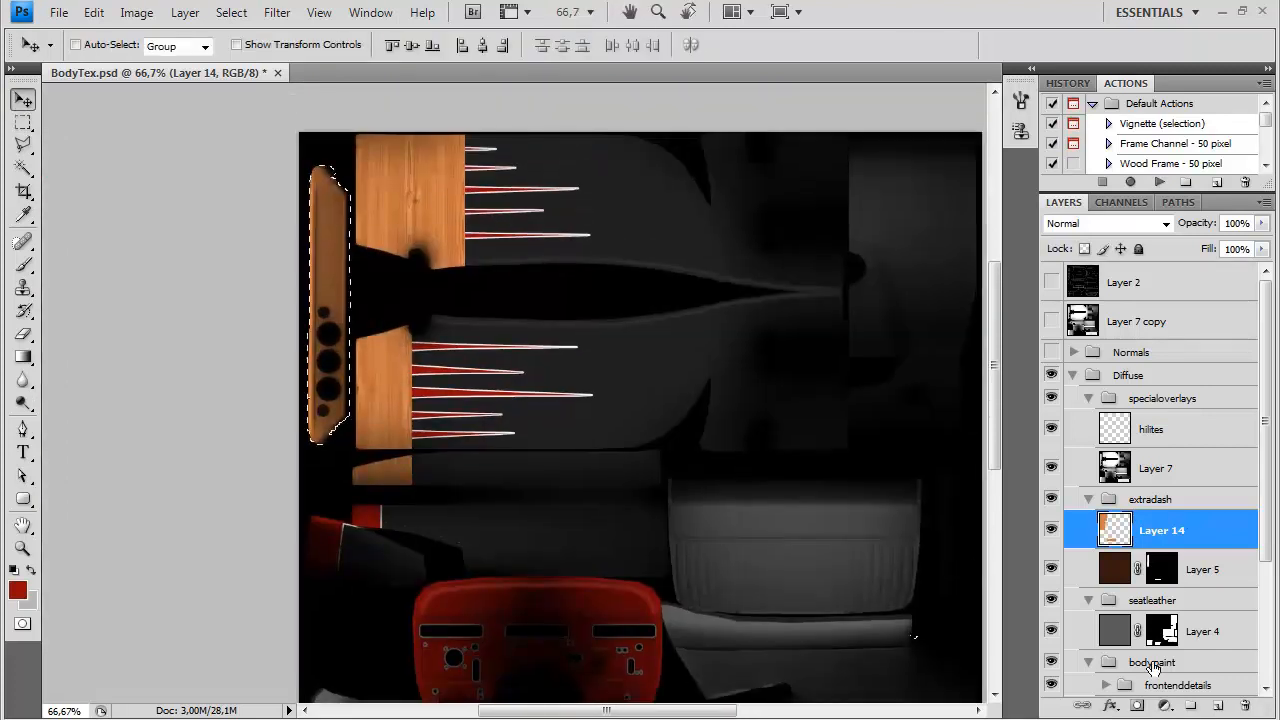
pyautogui.click(1137, 705)
pyautogui.click(1114, 536)
# Try the Overlay blend mode on the wood layer and compare it with the brown Layer 5 beneath
pyautogui.click(1104, 223)
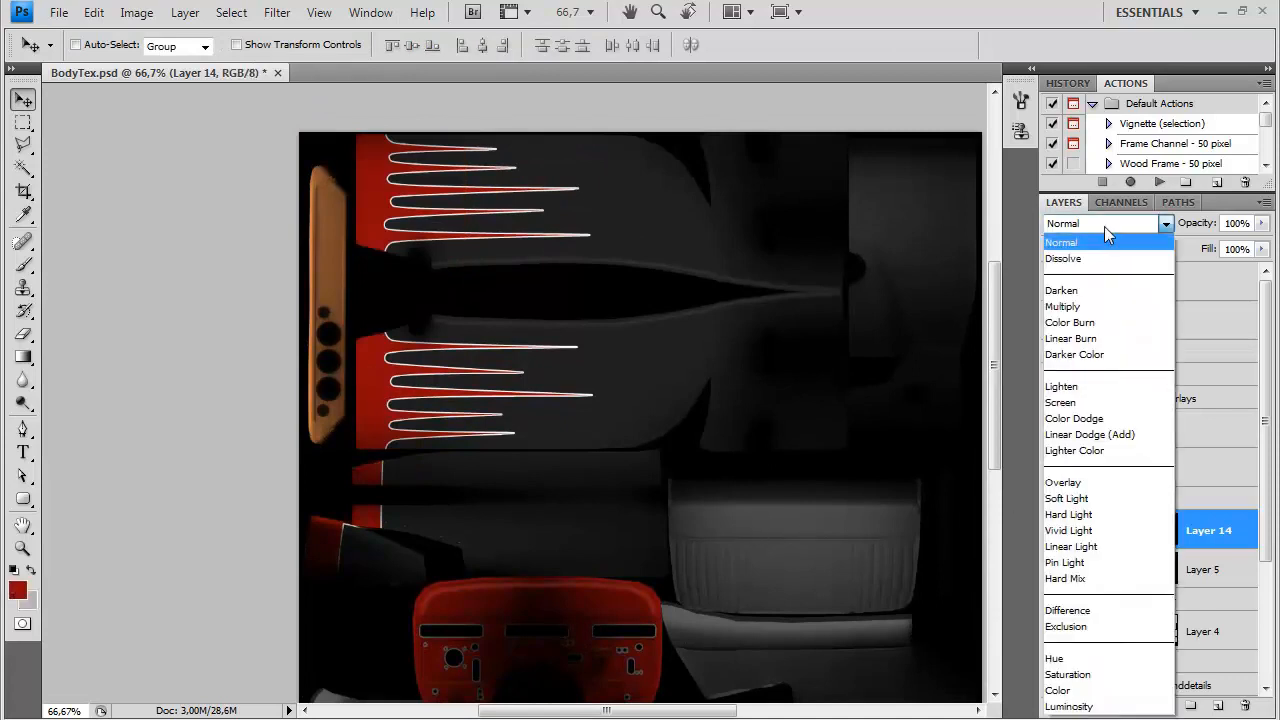
pyautogui.click(1065, 480)
pyautogui.hotkey('ctrl', '+')
pyautogui.moveTo(467, 309); pyautogui.dragTo(589, 384)
pyautogui.click(1190, 569)
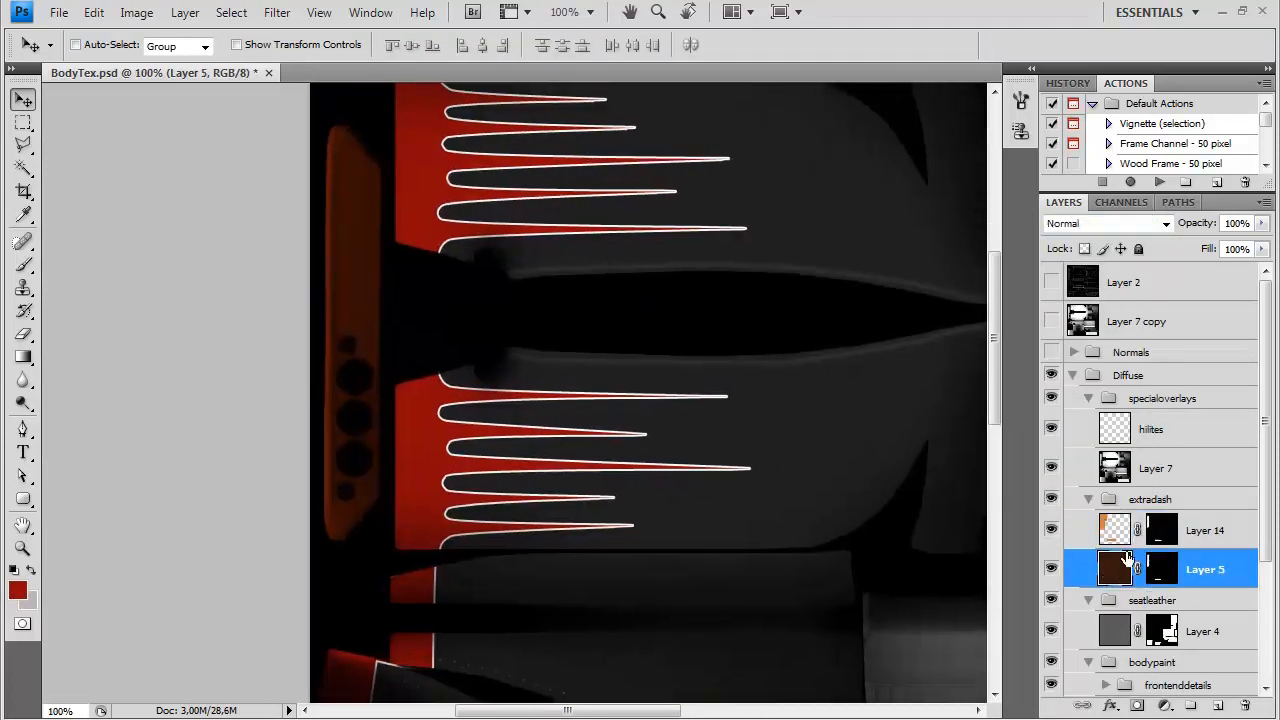
pyautogui.click(1190, 530)
# Try the wood layer in successive blend modes from Lighten through Color Dodge and Linear Light to Exclusion
pyautogui.click(1104, 223)
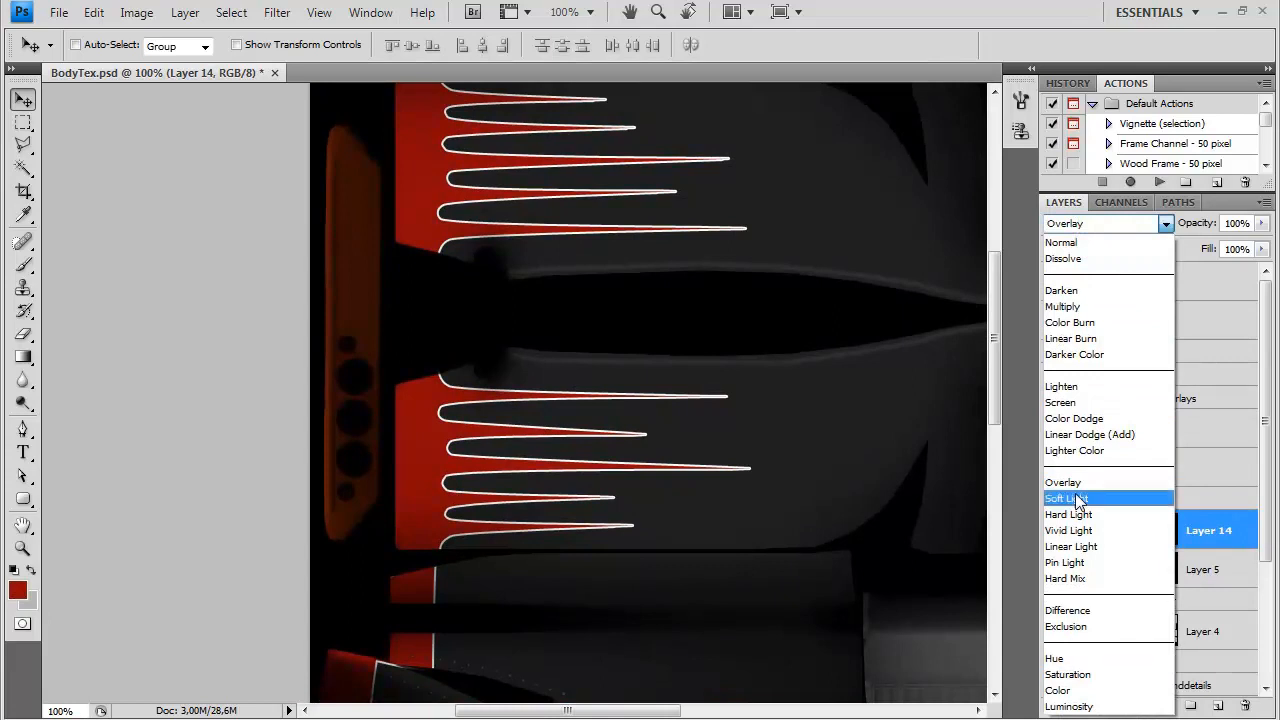
pyautogui.click(1086, 387)
pyautogui.press('Down')
pyautogui.press('Down')
pyautogui.press('Down')
pyautogui.press('Down')
pyautogui.press('Down')
pyautogui.press('Down')
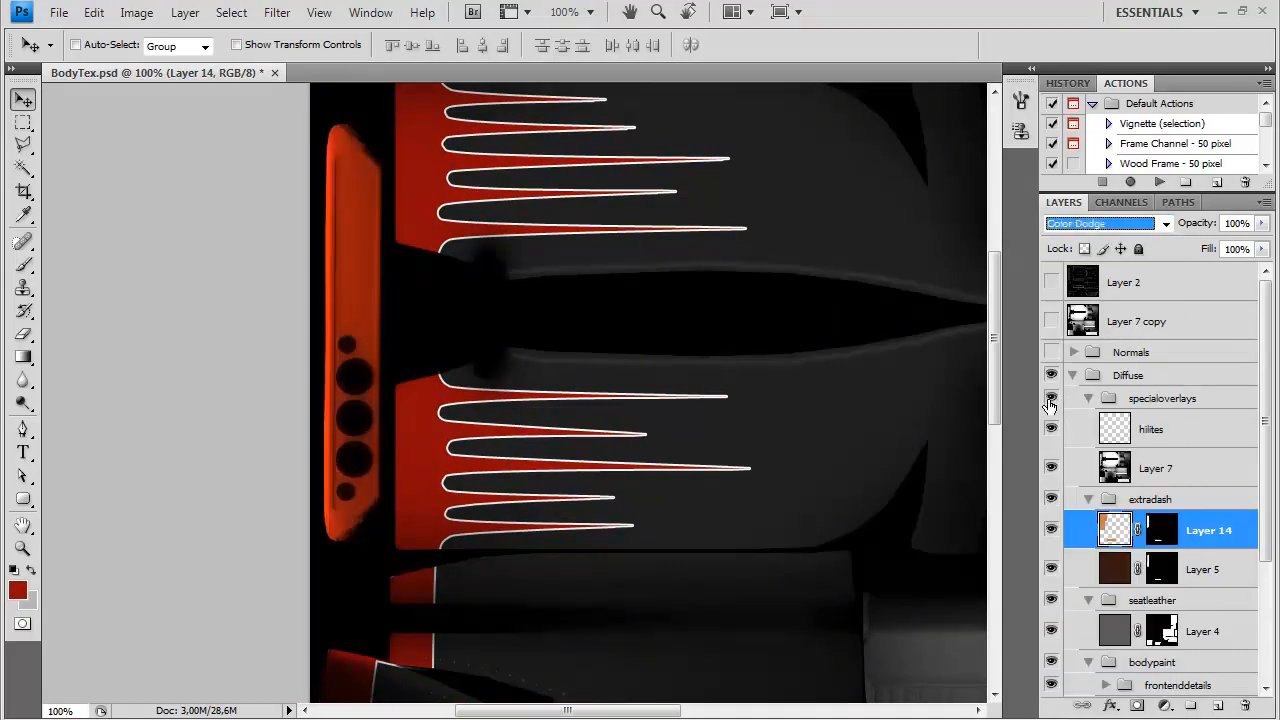
pyautogui.press('Down')
pyautogui.press('Down')
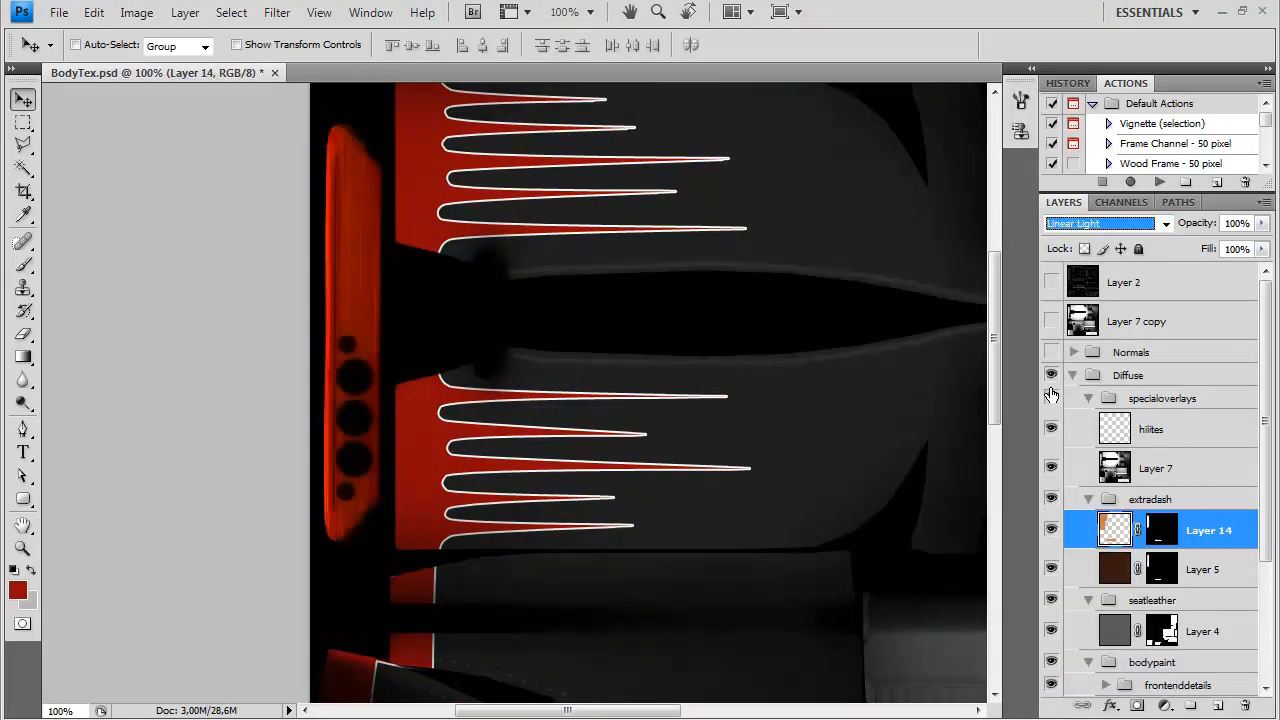
pyautogui.press('Down')
pyautogui.press('Down')
pyautogui.press('Down')
pyautogui.press('Down')
pyautogui.press('Down')
pyautogui.press('Down')
pyautogui.press('Down')
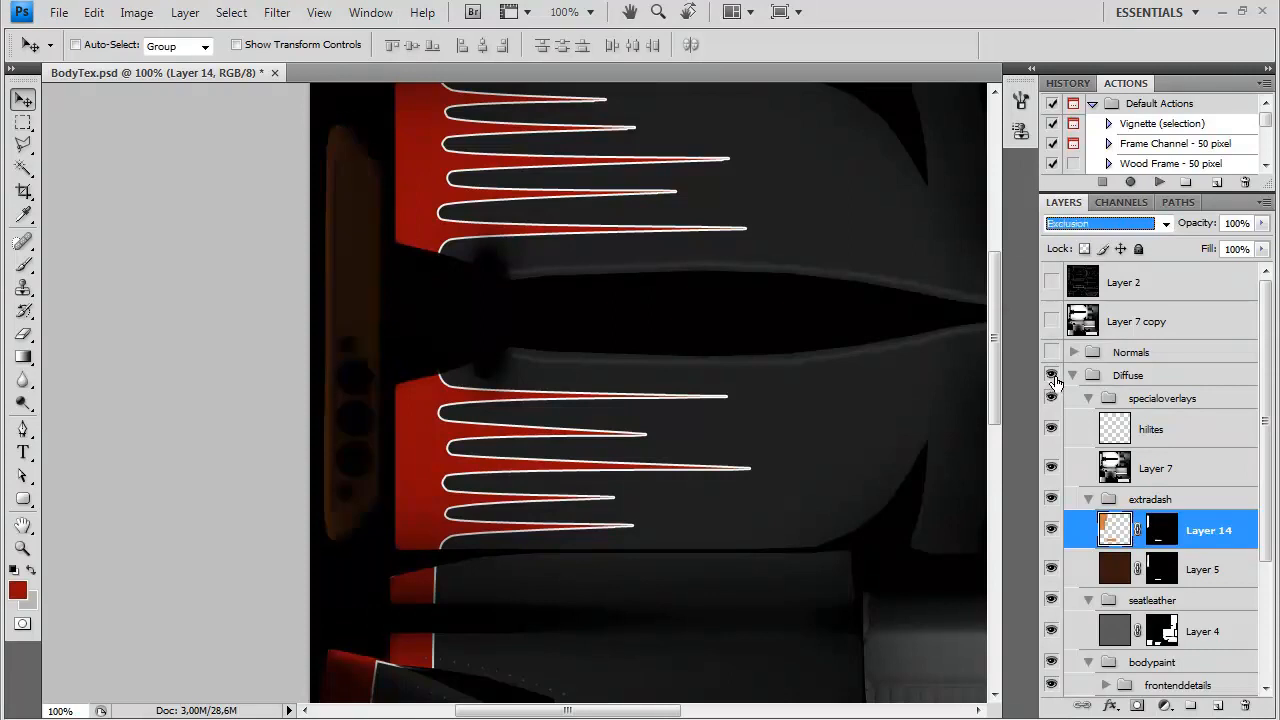
# Try Linear Burn and the blend modes after it on the wood layer, and return the layer to Normal
pyautogui.click(1100, 223)
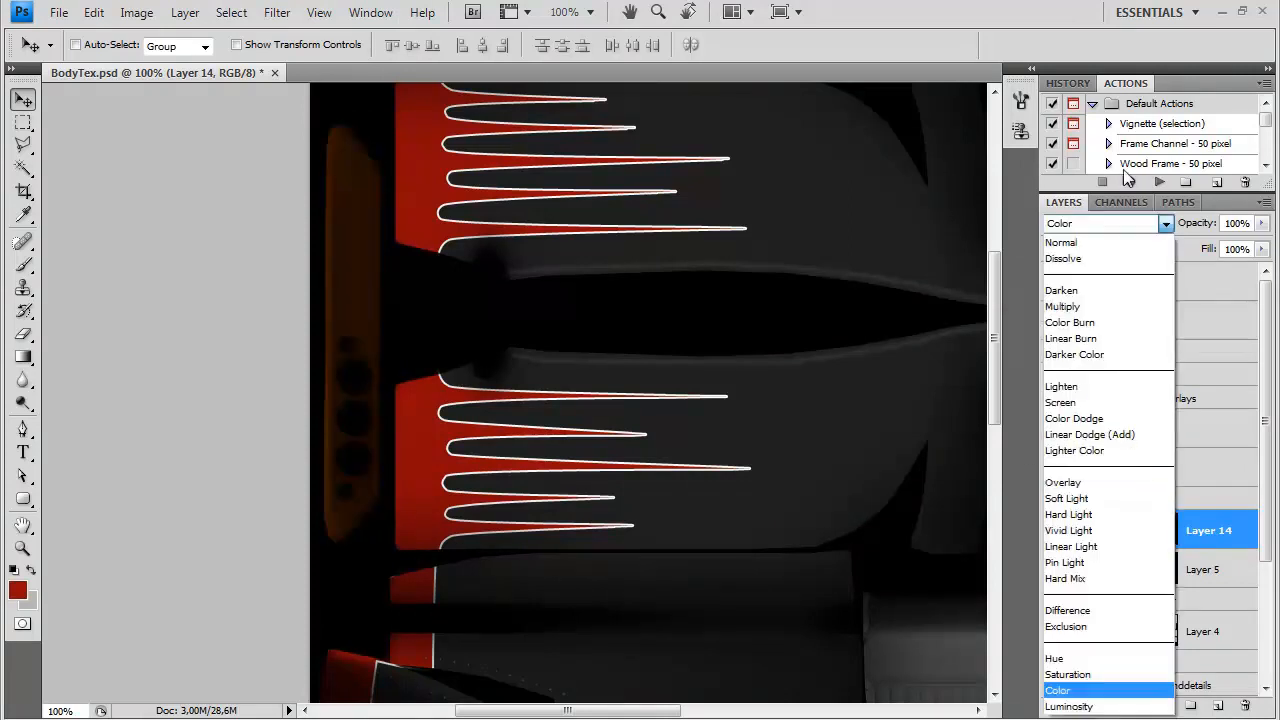
pyautogui.click(1075, 340)
pyautogui.press('Down')
pyautogui.press('Down')
pyautogui.press('Down')
pyautogui.click(1083, 226)
pyautogui.click(1080, 214)
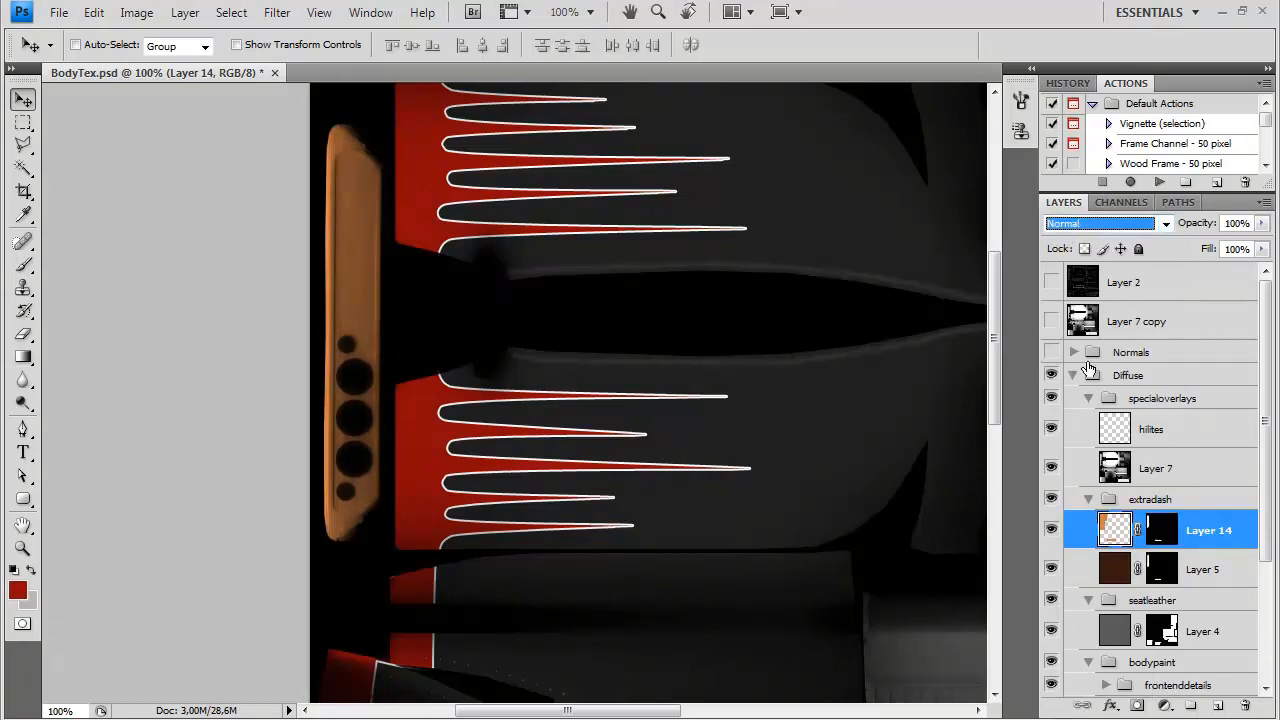
# Add a Color Balance adjustment layer above the wood and set its midtones Cyan–Red value to +33
pyautogui.click(185, 12)
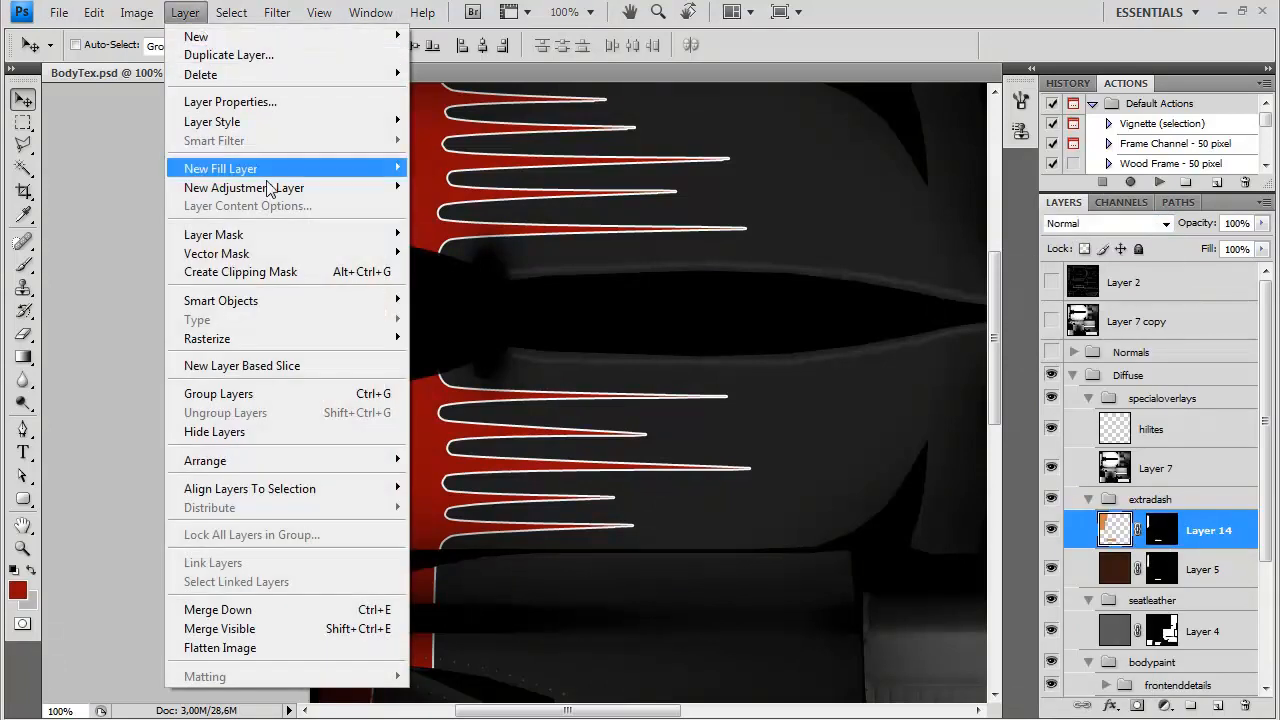
pyautogui.moveTo(300, 187)
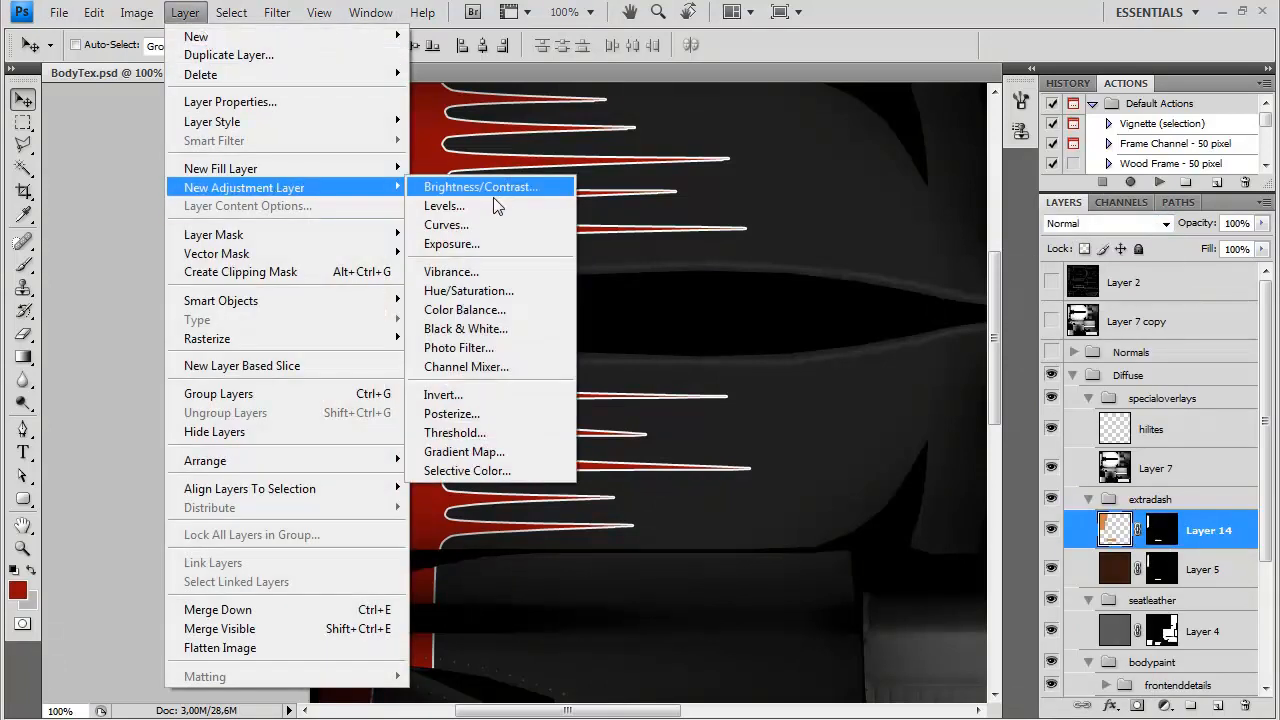
pyautogui.click(488, 311)
pyautogui.click(990, 280)
pyautogui.click(1134, 239)
pyautogui.moveTo(1134, 239); pyautogui.dragTo(1146, 239)
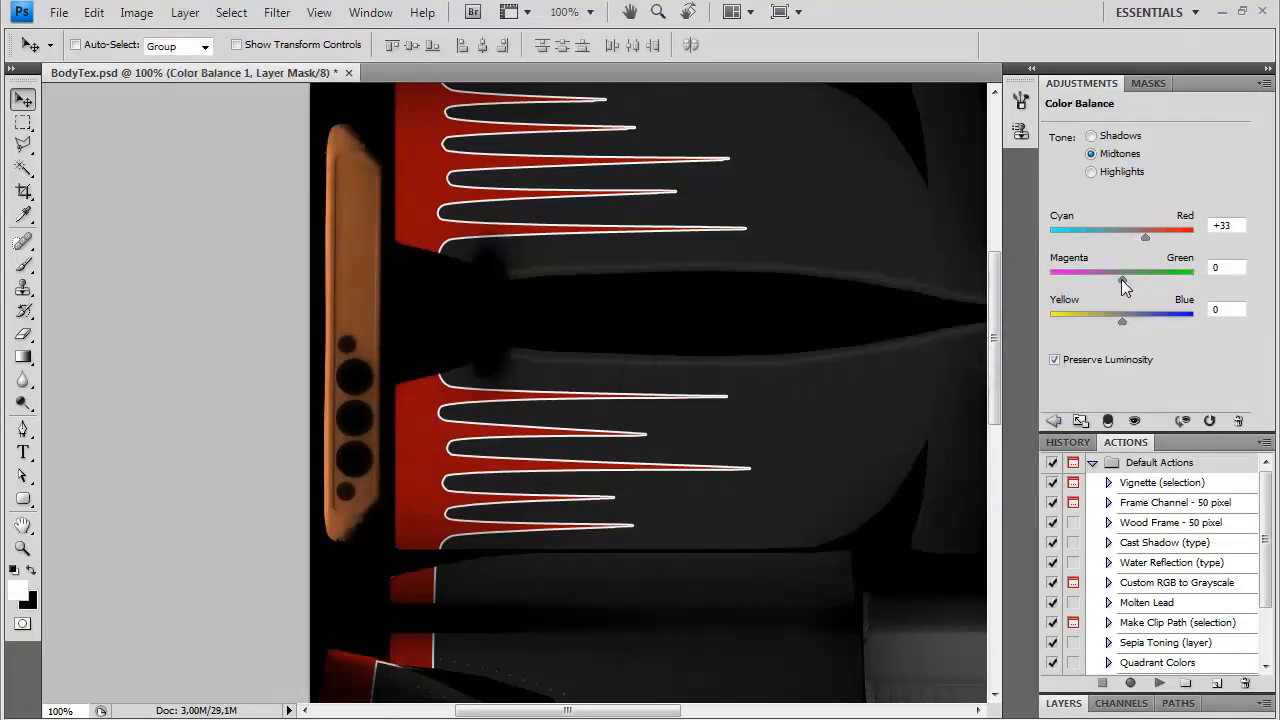
# Fine-tune the Color Balance tones for a warmer wood, setting the highlights to +6 Cyan–Red and -13 Yellow–Blue
pyautogui.moveTo(1122, 321); pyautogui.dragTo(1119, 325)
pyautogui.moveTo(1092, 281); pyautogui.dragTo(1168, 292)
pyautogui.click(1120, 137)
pyautogui.click(1156, 240)
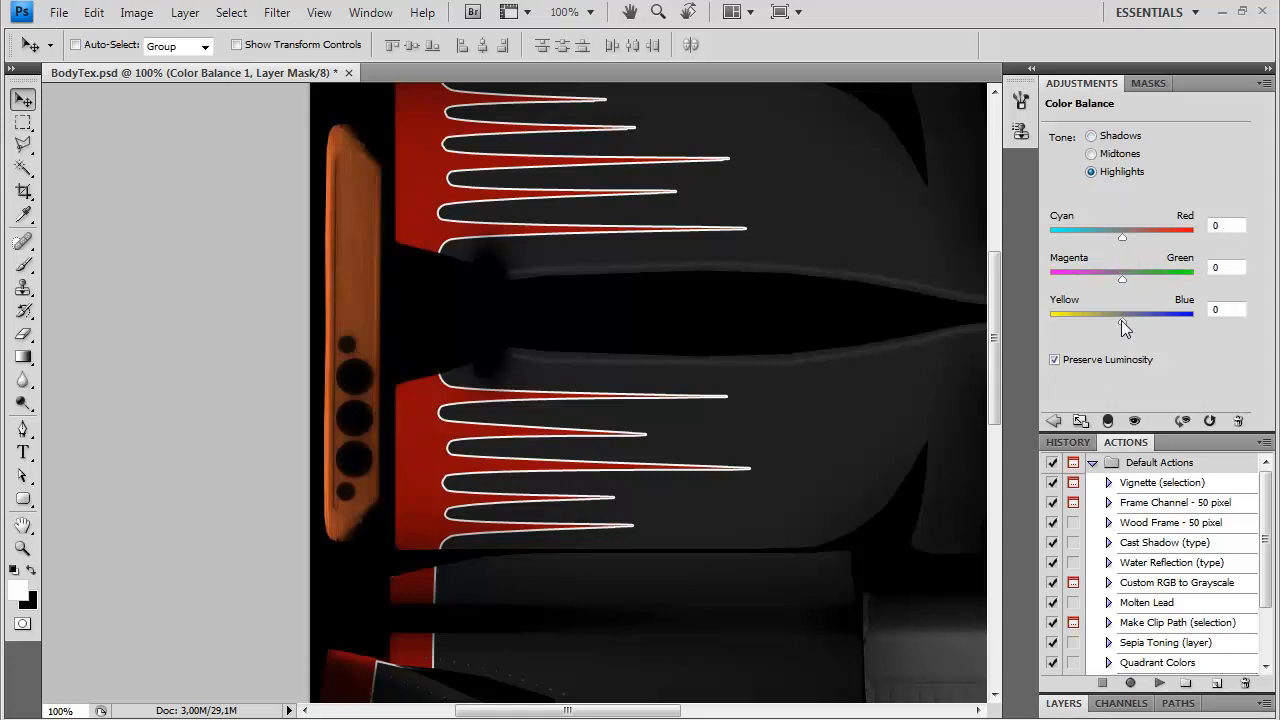
pyautogui.moveTo(1120, 326); pyautogui.dragTo(1103, 326)
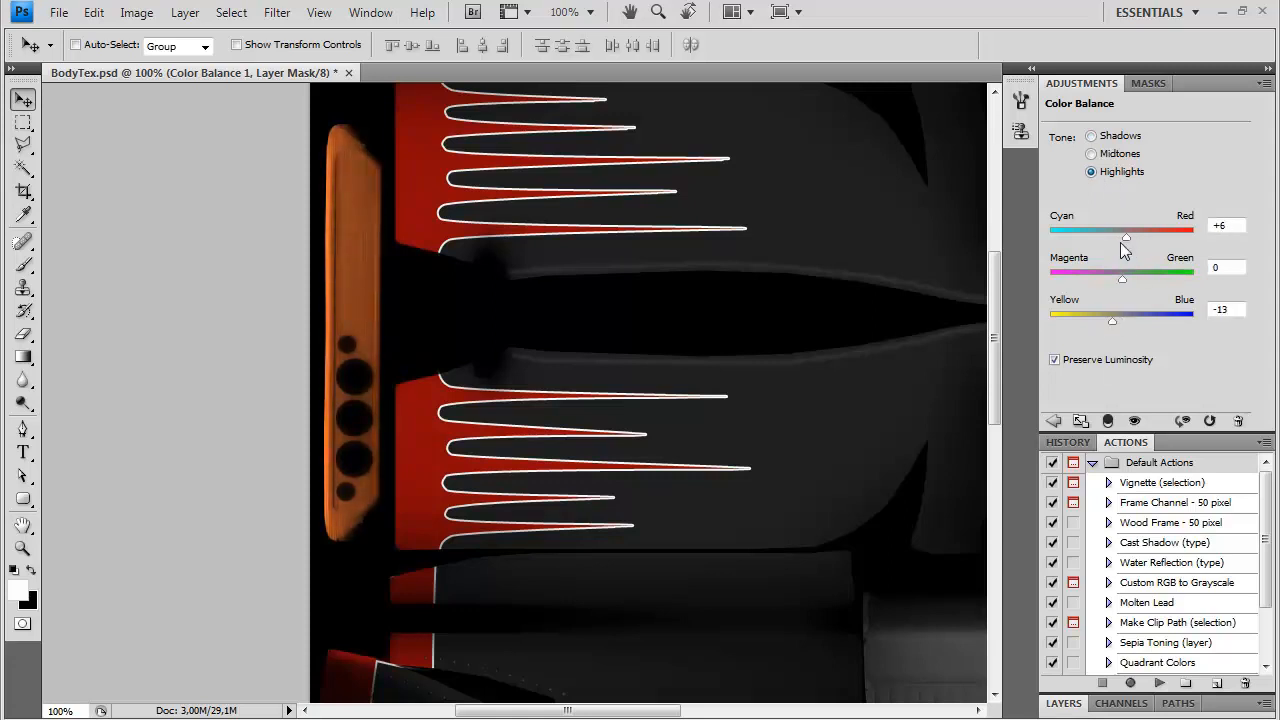
# Limit the Color Balance layer to the wooden dash parts with Layer 14's mask and load that shape as a selection
pyautogui.click(1062, 703)
pyautogui.scroll(-3, 1238, 590)
pyautogui.keyDown('ctrl'); pyautogui.click(1161, 612); pyautogui.keyUp('ctrl')
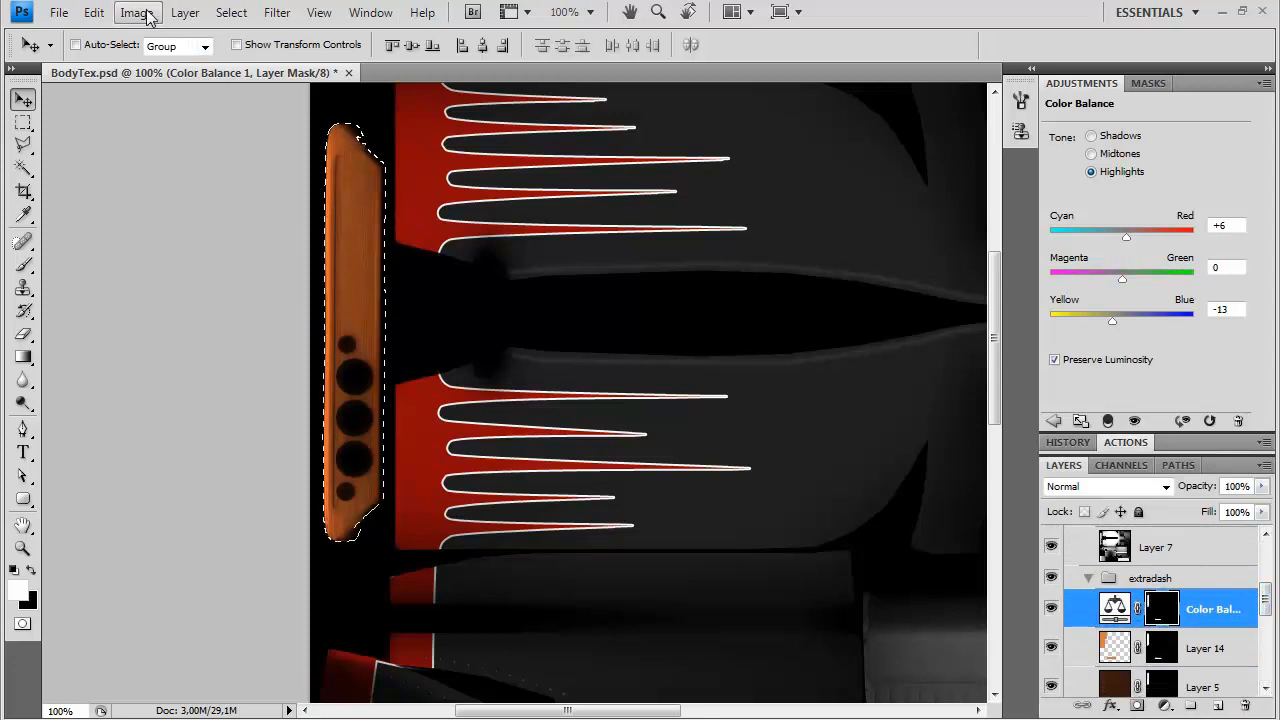
# Add a Brightness/Contrast adjustment layer limited to the wooden dash parts and set brightness to -27 and contrast to 21
pyautogui.click(184, 13)
pyautogui.moveTo(330, 188)
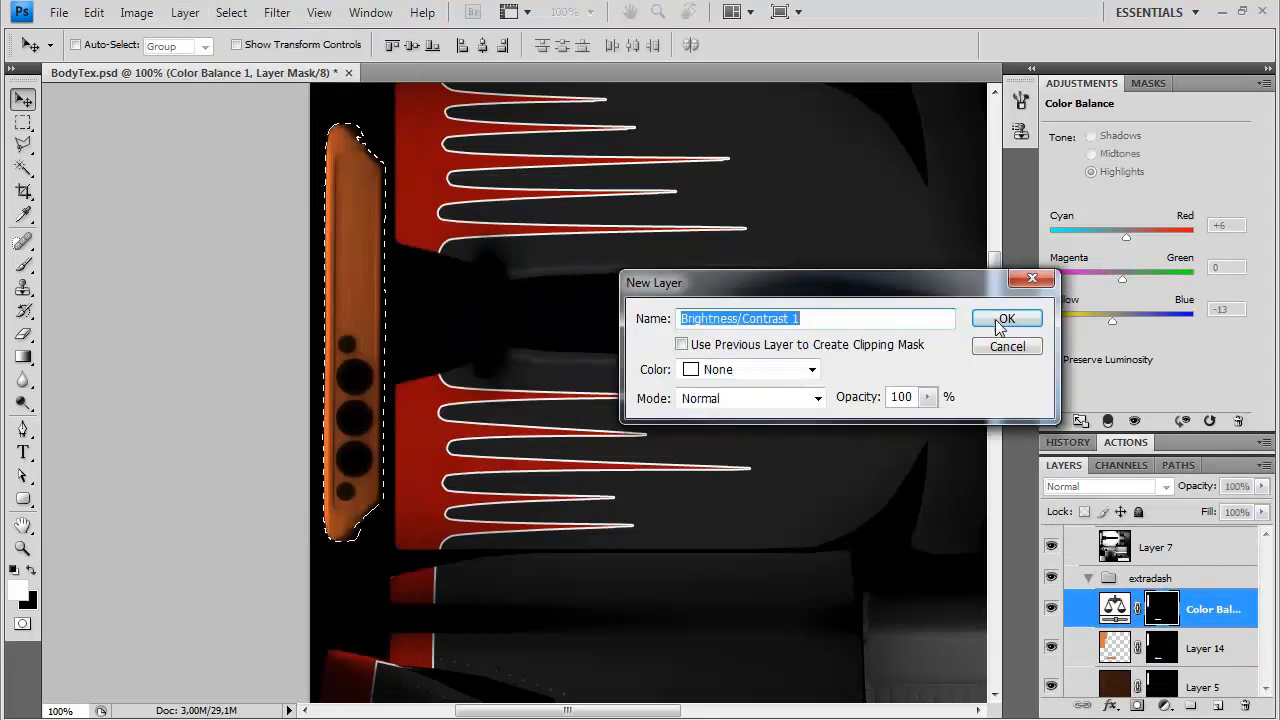
pyautogui.click(1006, 318)
pyautogui.moveTo(1173, 195); pyautogui.dragTo(1119, 162)
# Add a Hue/Saturation adjustment layer with the same wood mask and set hue to -3, saturation to -34 and lightness to -19
pyautogui.keyDown('ctrl'); pyautogui.click(1161, 609); pyautogui.keyUp('ctrl')
pyautogui.click(185, 12)
pyautogui.moveTo(281, 192)
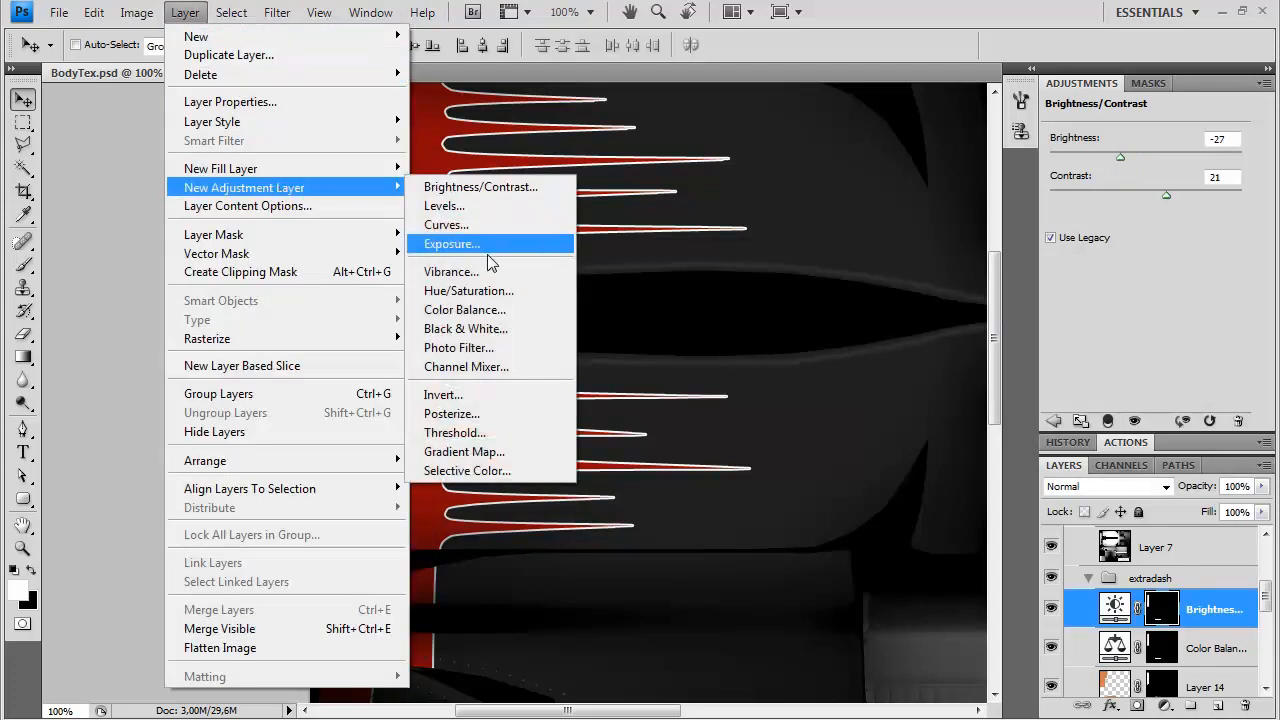
pyautogui.click(480, 289)
pyautogui.click(990, 318)
pyautogui.moveTo(1146, 226); pyautogui.dragTo(1109, 231)
pyautogui.moveTo(1146, 190); pyautogui.dragTo(1142, 201)
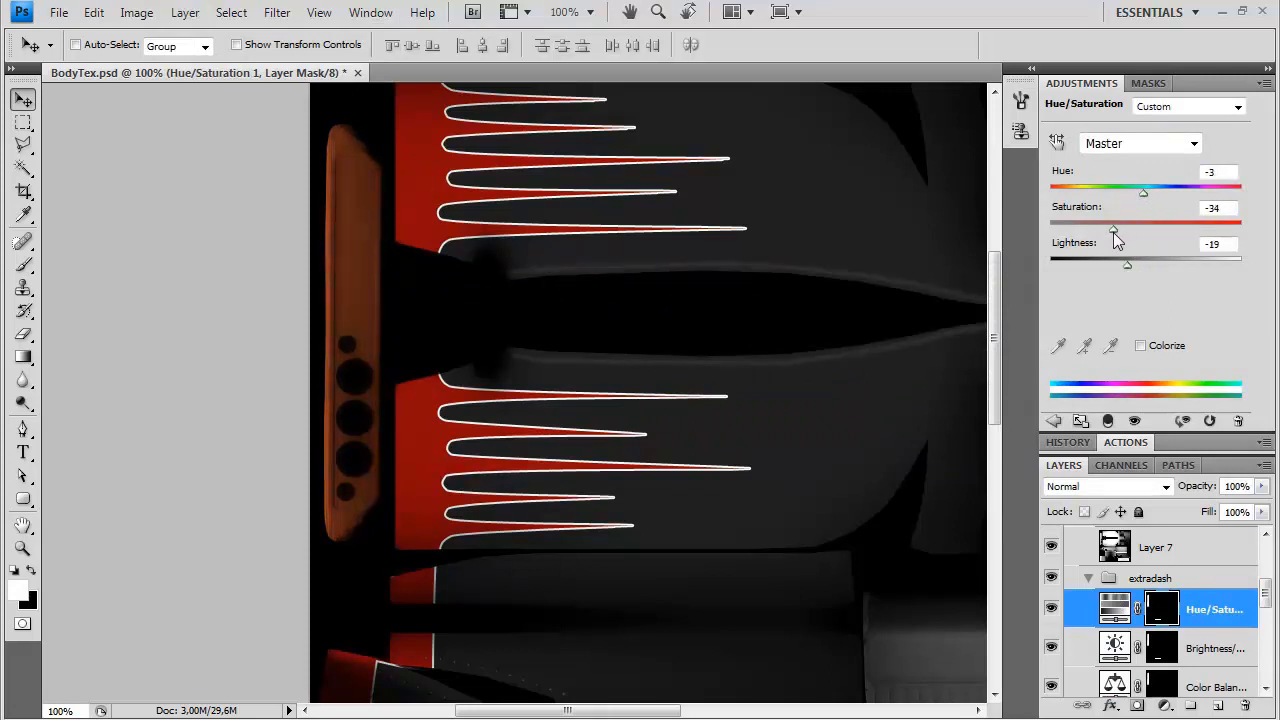
# Fine-tune the wood's lightness and hue in the Hue/Saturation layer and collapse the adjustment settings to enlarge the layer list
pyautogui.moveTo(1128, 266); pyautogui.dragTo(1124, 266)
pyautogui.moveTo(1143, 192); pyautogui.dragTo(1146, 197)
pyautogui.click(1264, 83)
pyautogui.click(1110, 474)
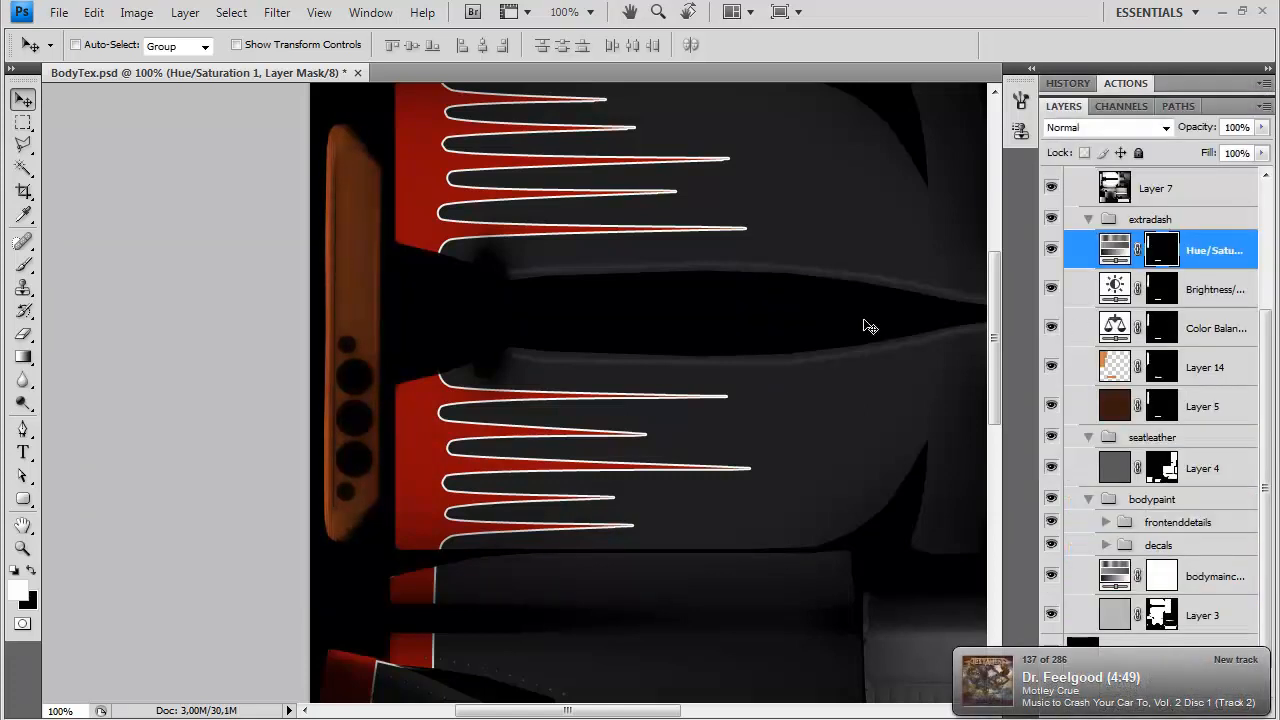
# Save the texture over the existing Targa file at 24 bits/pixel with RLE compression
pyautogui.press('h')
pyautogui.moveTo(706, 137); pyautogui.dragTo(512, 320)
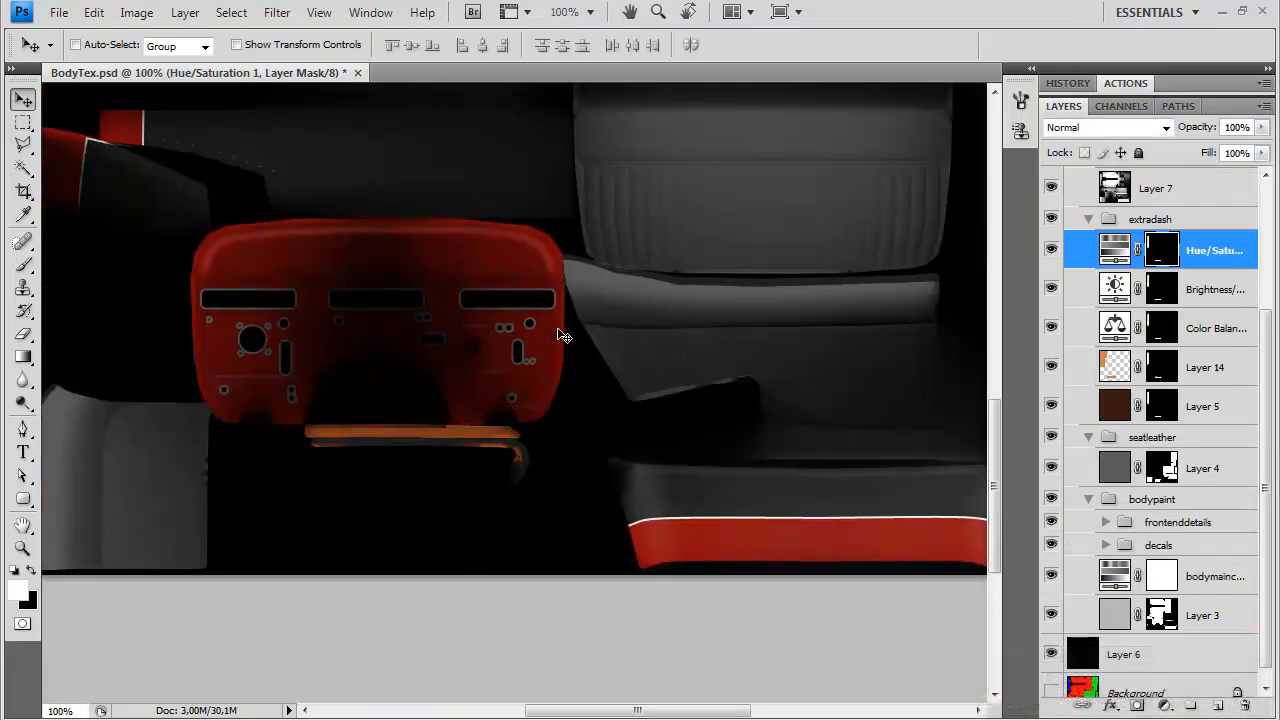
pyautogui.hotkey('ctrl', 'shift', 's')
pyautogui.click(594, 476)
pyautogui.click(592, 716)
pyautogui.doubleClick(568, 211)
pyautogui.click(692, 302)
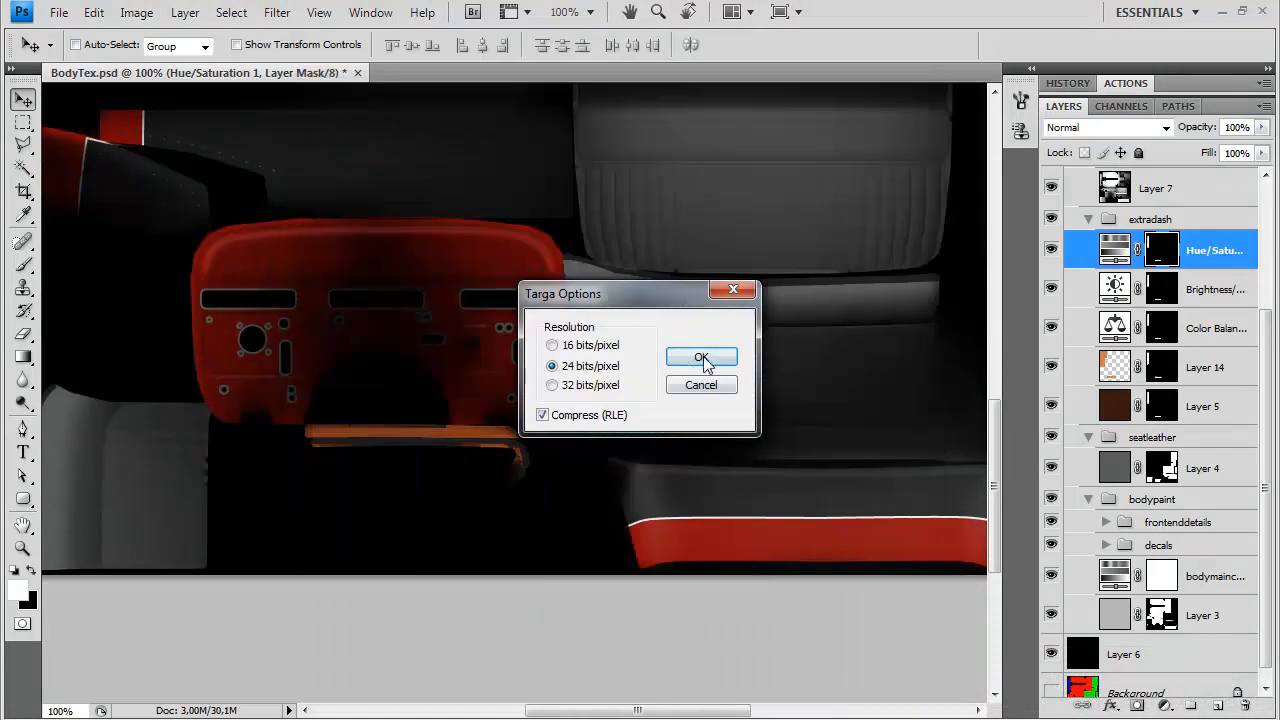
pyautogui.click(701, 356)
# Switch to the 3D application and examine the updated wood texture on the car model from several angles and distances
pyautogui.click(150, 717)
pyautogui.moveTo(483, 421); pyautogui.dragTo(729, 380)
pyautogui.scroll(3, 511, 517)
pyautogui.scroll(-3, 629, 411)
pyautogui.scroll(-3, 414, 420)
pyautogui.scroll(3, 729, 380)
pyautogui.moveTo(634, 391); pyautogui.dragTo(754, 423)
pyautogui.scroll(5, 726, 374)
pyautogui.scroll(3, 714, 386)
pyautogui.scroll(2, 633, 398)
pyautogui.scroll(-4, 633, 398)
pyautogui.scroll(-3, 489, 409)
pyautogui.scroll(-4, 754, 423)
pyautogui.moveTo(691, 480); pyautogui.dragTo(620, 392)
pyautogui.scroll(4, 640, 477)
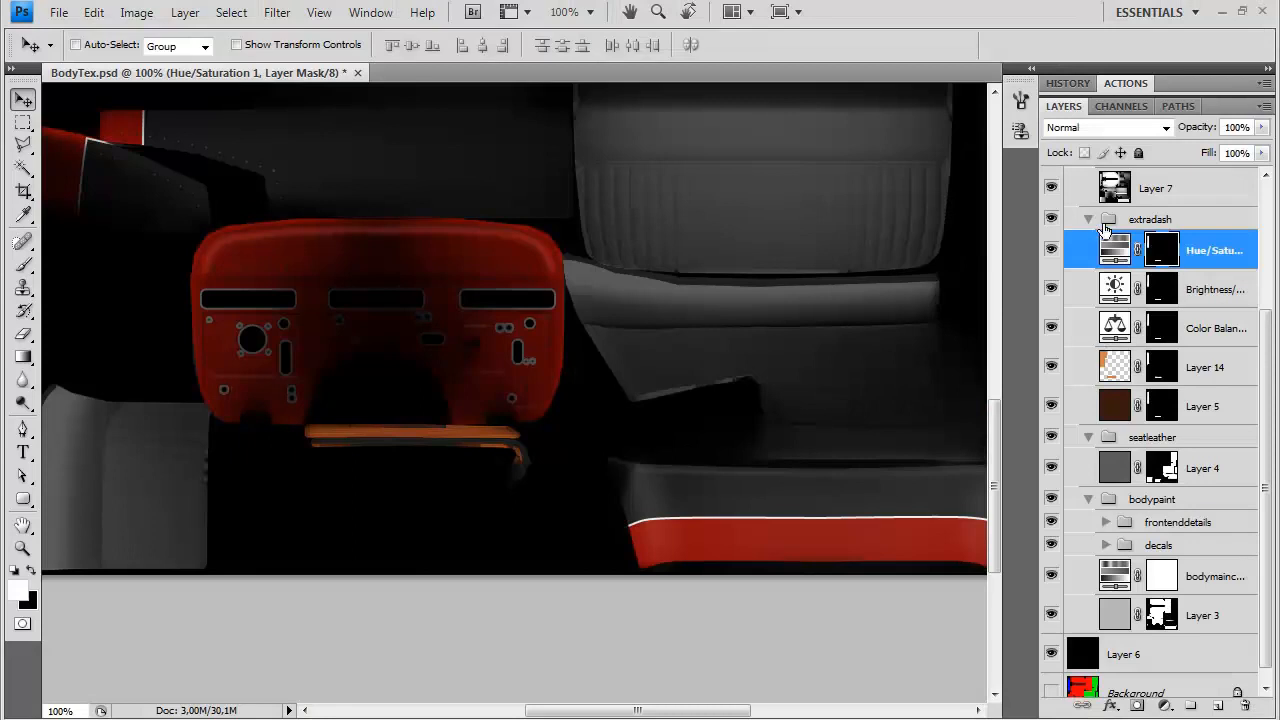
# In Photoshop, collapse the extradash group and select the mask of Layer 4 in the seatleather group
pyautogui.moveTo(574, 334); pyautogui.dragTo(580, 440)
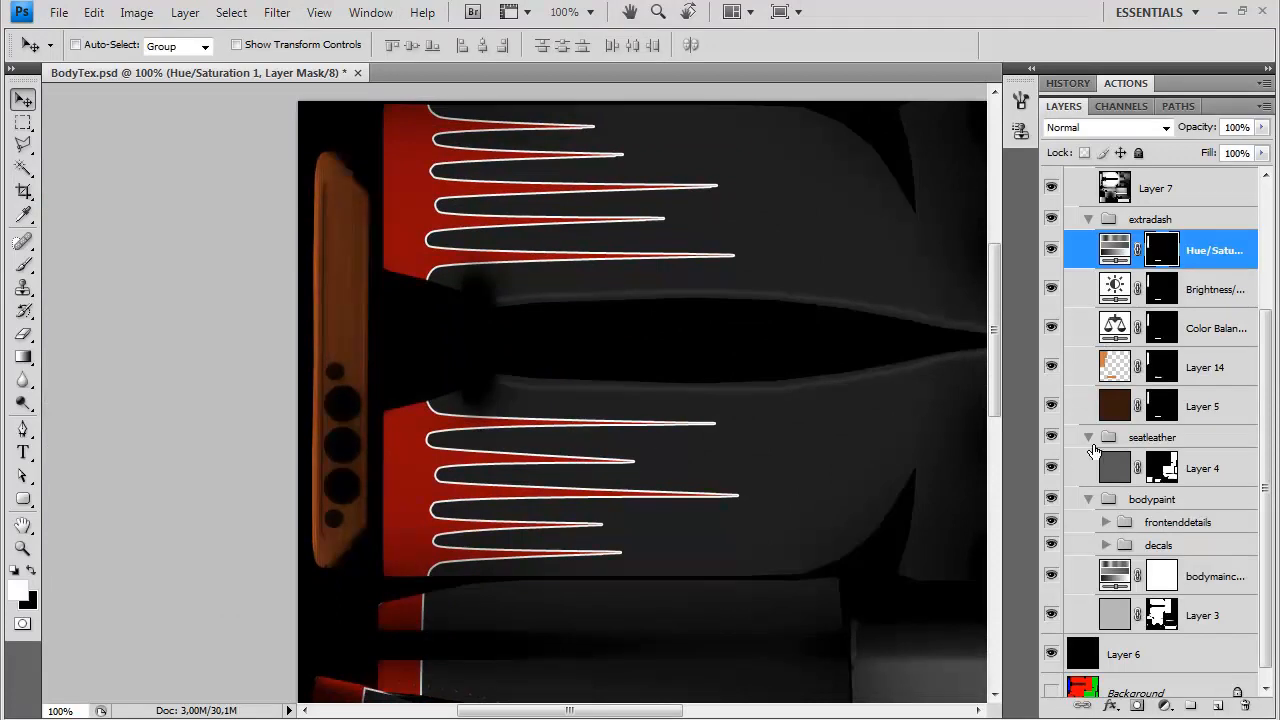
pyautogui.click(1088, 219)
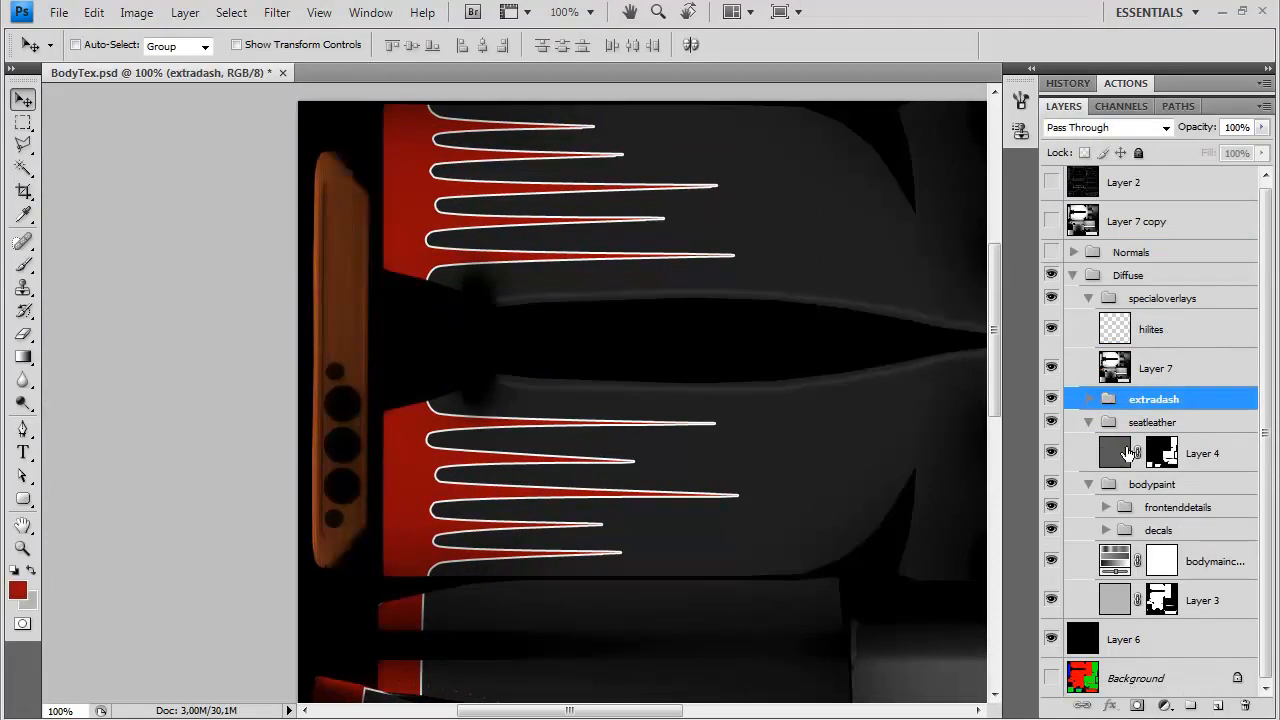
pyautogui.click(1162, 457)
# Show the Layer 2 wireframe to examine the UV layout around the dashboard and seats, and hide it again
pyautogui.click(1051, 181)
pyautogui.moveTo(994, 280); pyautogui.dragTo(994, 418)
pyautogui.moveTo(651, 346); pyautogui.dragTo(677, 377)
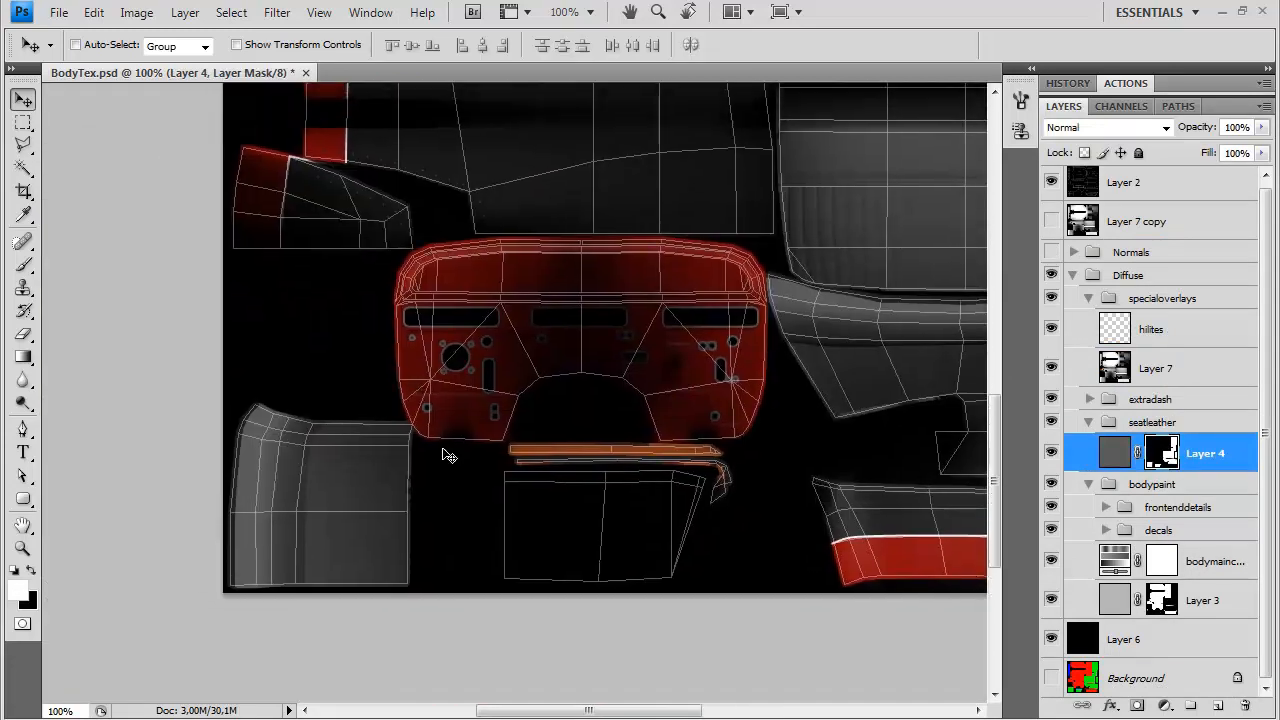
pyautogui.moveTo(700, 306); pyautogui.dragTo(655, 600)
pyautogui.moveTo(688, 115); pyautogui.dragTo(713, 314)
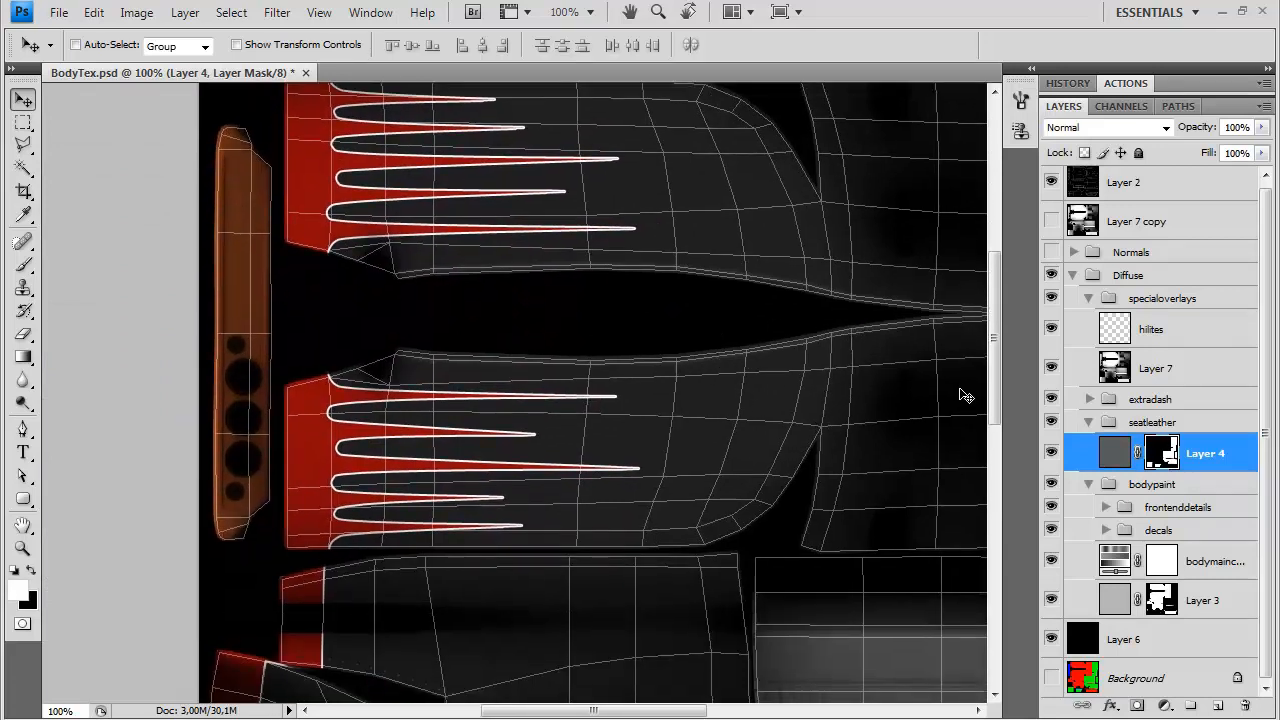
pyautogui.click(1051, 182)
# Create a new layer above Layer 4 in the seatleather group and name it extraAO
pyautogui.scroll(-10, 680, 454)
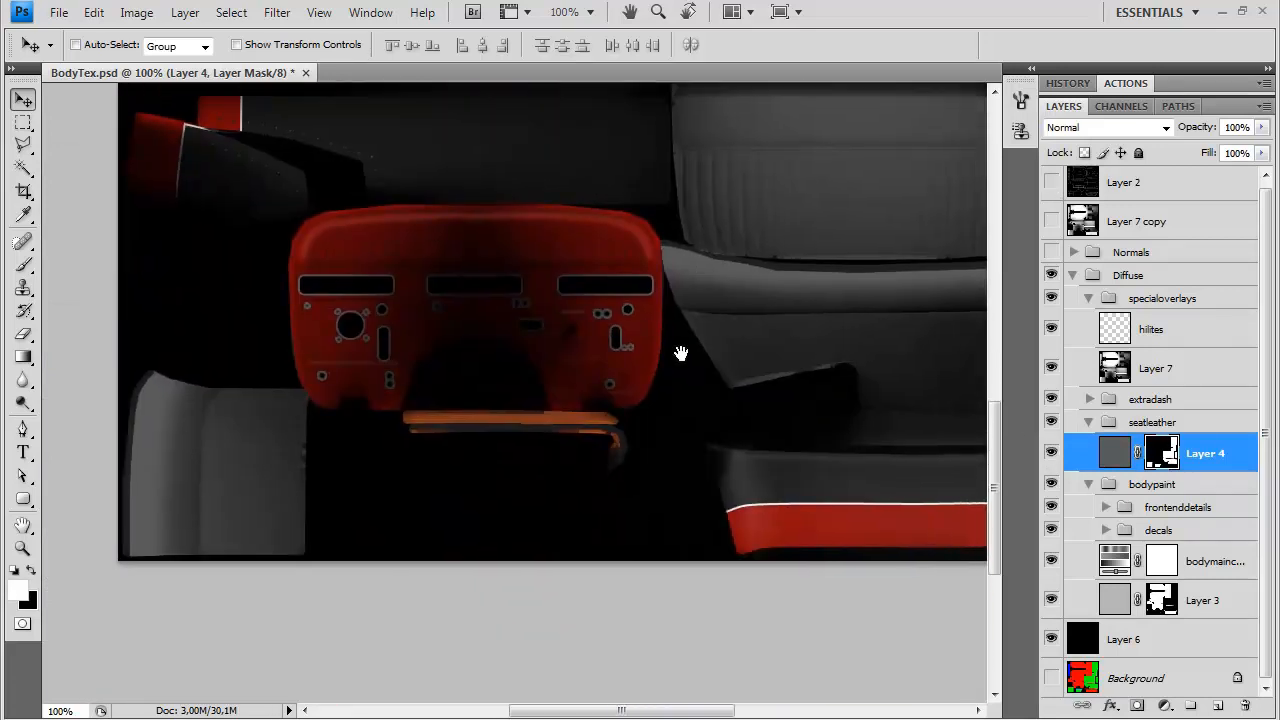
pyautogui.moveTo(681, 353); pyautogui.dragTo(772, 430)
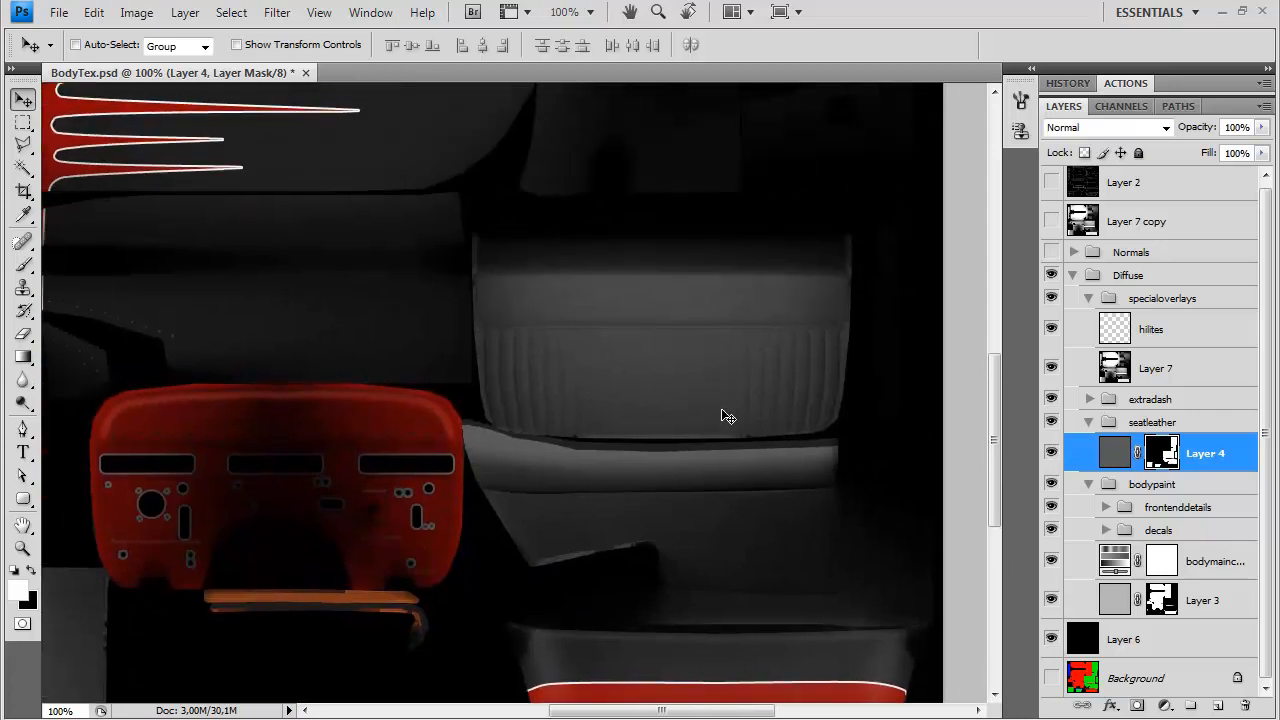
pyautogui.click(1218, 705)
pyautogui.doubleClick(1160, 453)
pyautogui.write('ext')
pyautogui.press('Return')
# Set up a black 4 px brush with 23% flow for painting the seat back's pleats
pyautogui.hotkey('ctrl', '+')
pyautogui.hotkey('ctrl', '+')
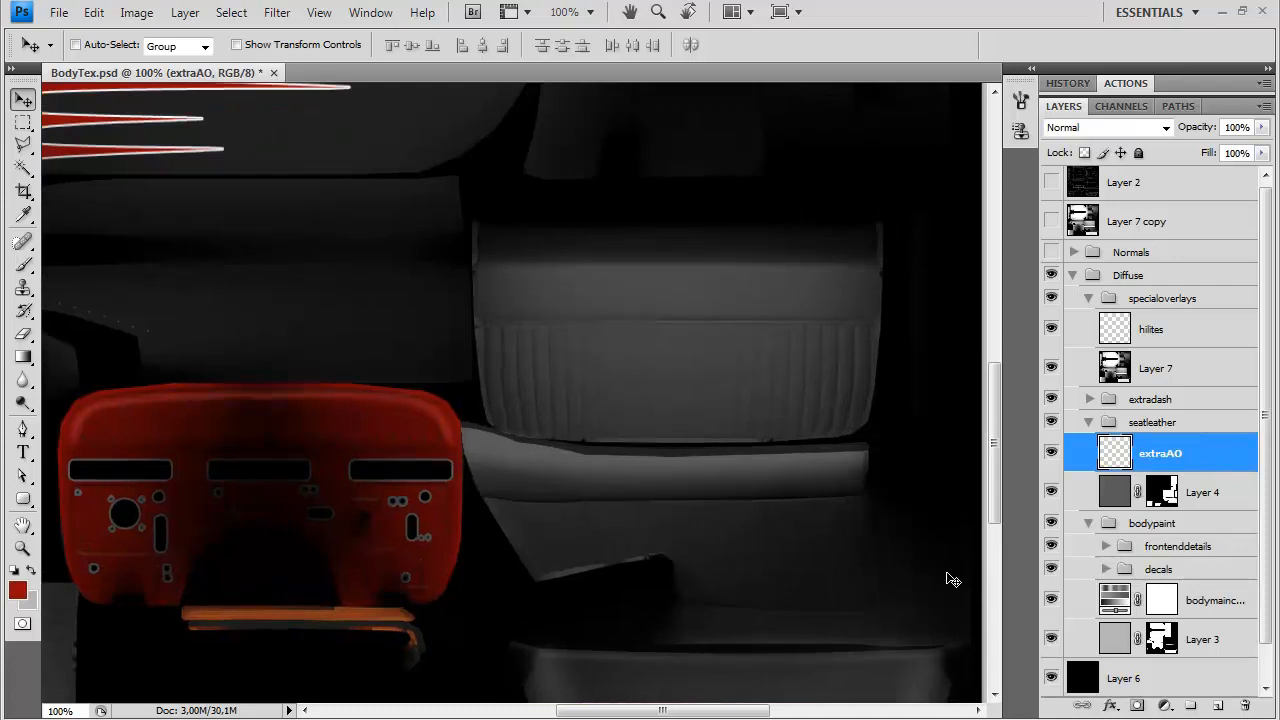
pyautogui.moveTo(618, 469); pyautogui.dragTo(289, 464)
pyautogui.press('b')
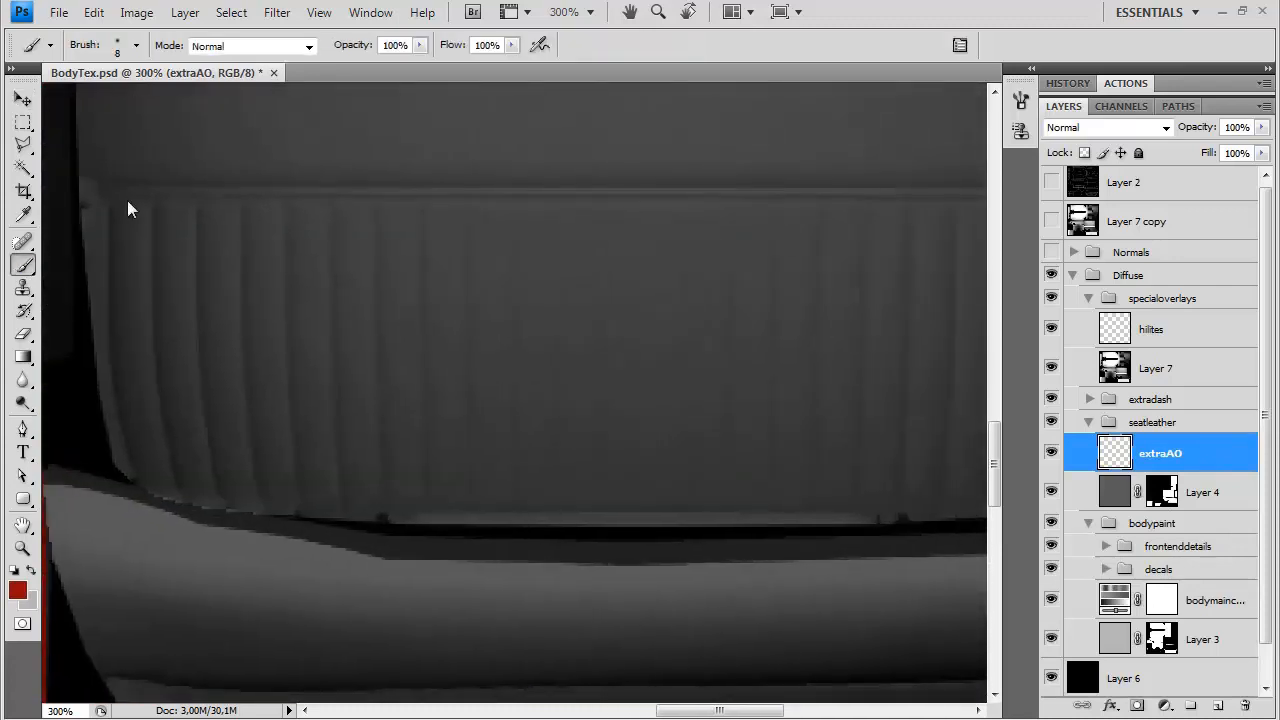
pyautogui.click(136, 45)
pyautogui.moveTo(184, 82); pyautogui.dragTo(371, 17)
pyautogui.write('4')
pyautogui.press('Return')
pyautogui.hotkey('shift', '2')
pyautogui.hotkey('shift', '2')
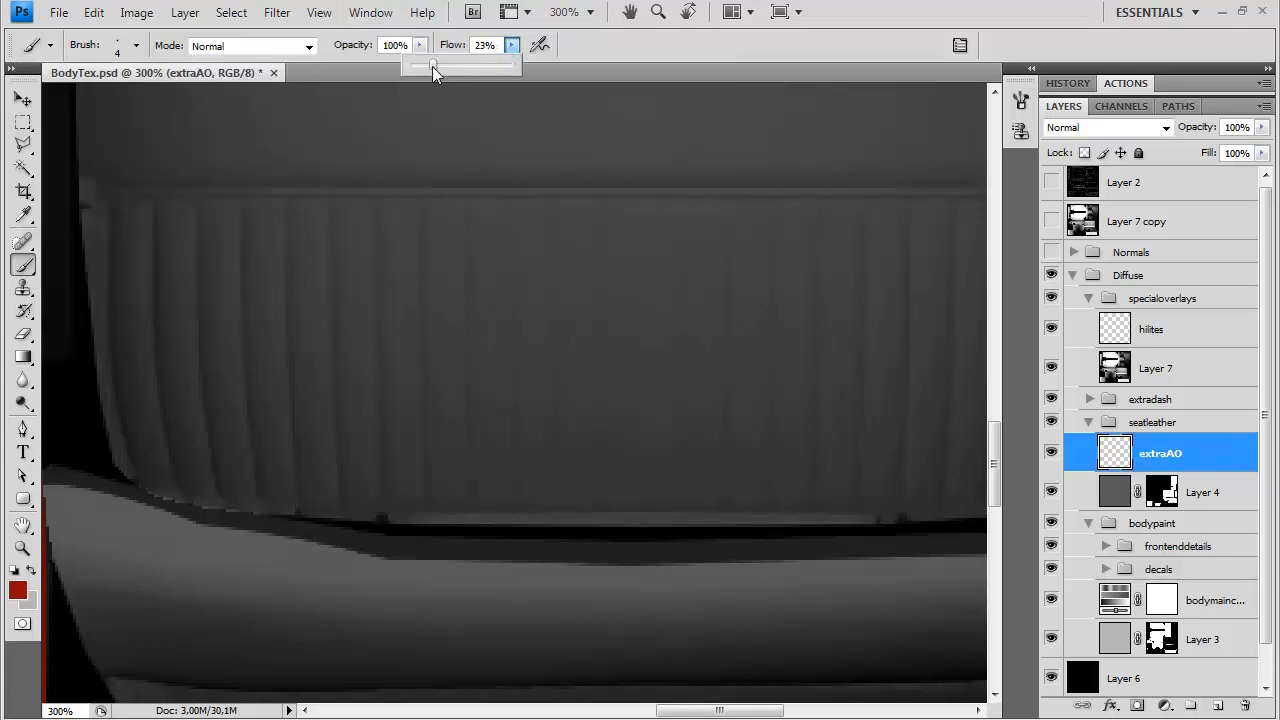
pyautogui.press('d')
# Undo a trial stroke on a seat back seam and repaint the seam with the brush flow lowered to 8%
pyautogui.moveTo(420, 205); pyautogui.dragTo(420, 338)
pyautogui.hotkey('ctrl', 'z')
pyautogui.hotkey('shift', '0')
pyautogui.hotkey('shift', '8')
pyautogui.moveTo(418, 206); pyautogui.dragTo(413, 376)
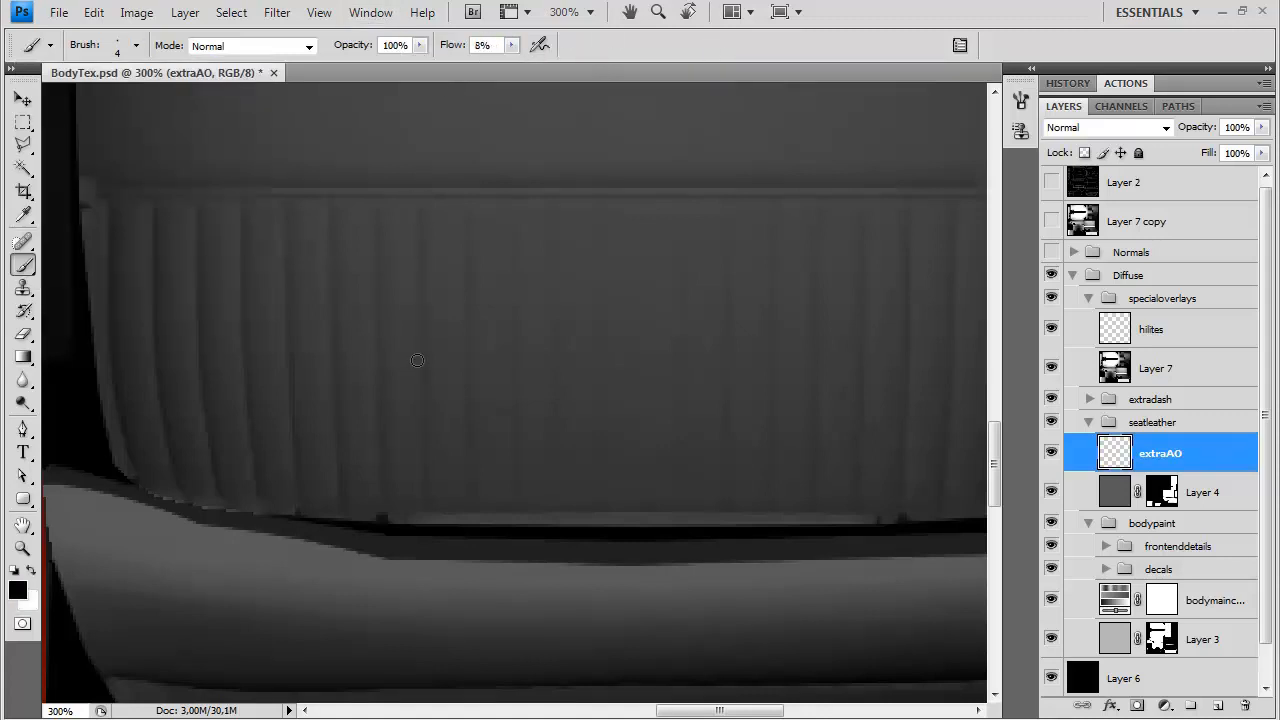
# Check the brush options and lower the brush flow to 5%
pyautogui.click(1020, 100)
pyautogui.click(646, 160)
pyautogui.rightClick(434, 160)
pyautogui.click(531, 259)
pyautogui.click(751, 58)
pyautogui.click(511, 46)
pyautogui.click(510, 66)
pyautogui.click(692, 39)
# Darken further vertical seams of the seat back with faint black strokes on the extraAO layer
pyautogui.moveTo(334, 337); pyautogui.dragTo(338, 420)
pyautogui.moveTo(291, 368); pyautogui.dragTo(288, 257)
pyautogui.moveTo(591, 266); pyautogui.dragTo(413, 232)
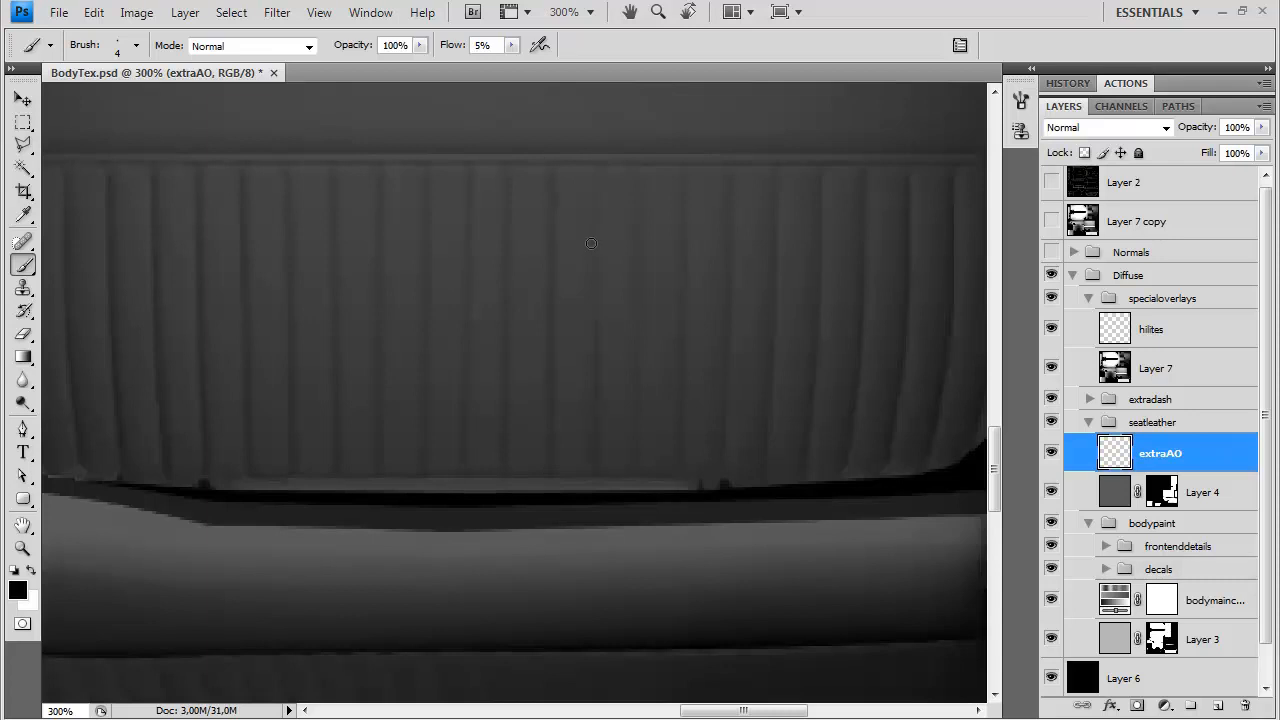
# Add a black Outer Glow with Normal blend mode to the extraAO layer
pyautogui.moveTo(642, 264); pyautogui.dragTo(479, 290)
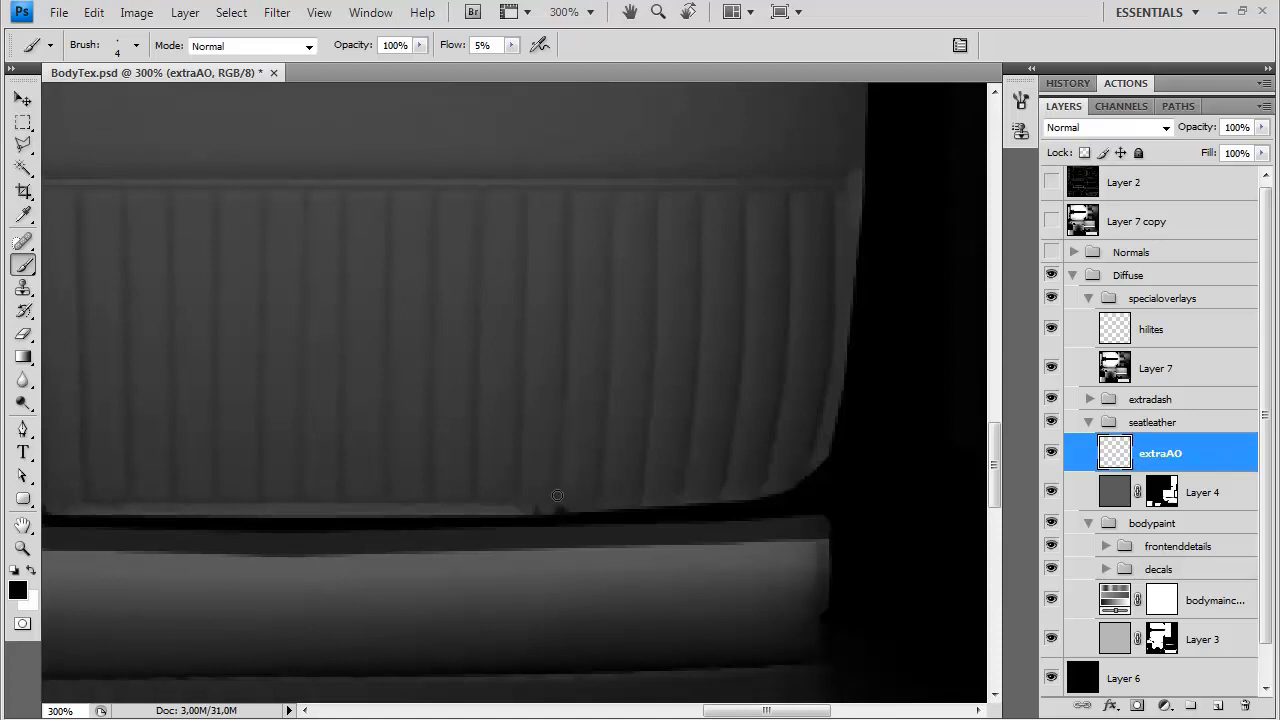
pyautogui.moveTo(613, 299); pyautogui.dragTo(586, 369)
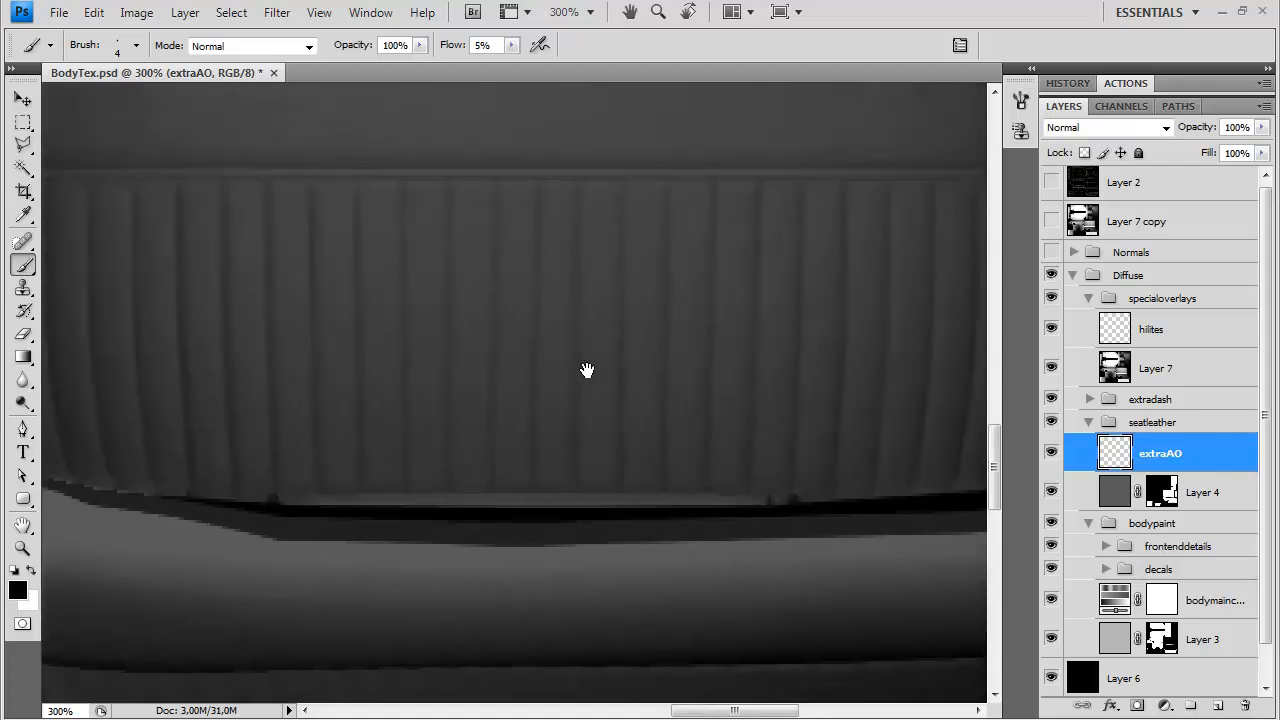
pyautogui.doubleClick(1209, 455)
pyautogui.click(572, 395)
pyautogui.click(727, 401)
pyautogui.click(413, 487)
pyautogui.click(847, 224)
pyautogui.click(794, 335)
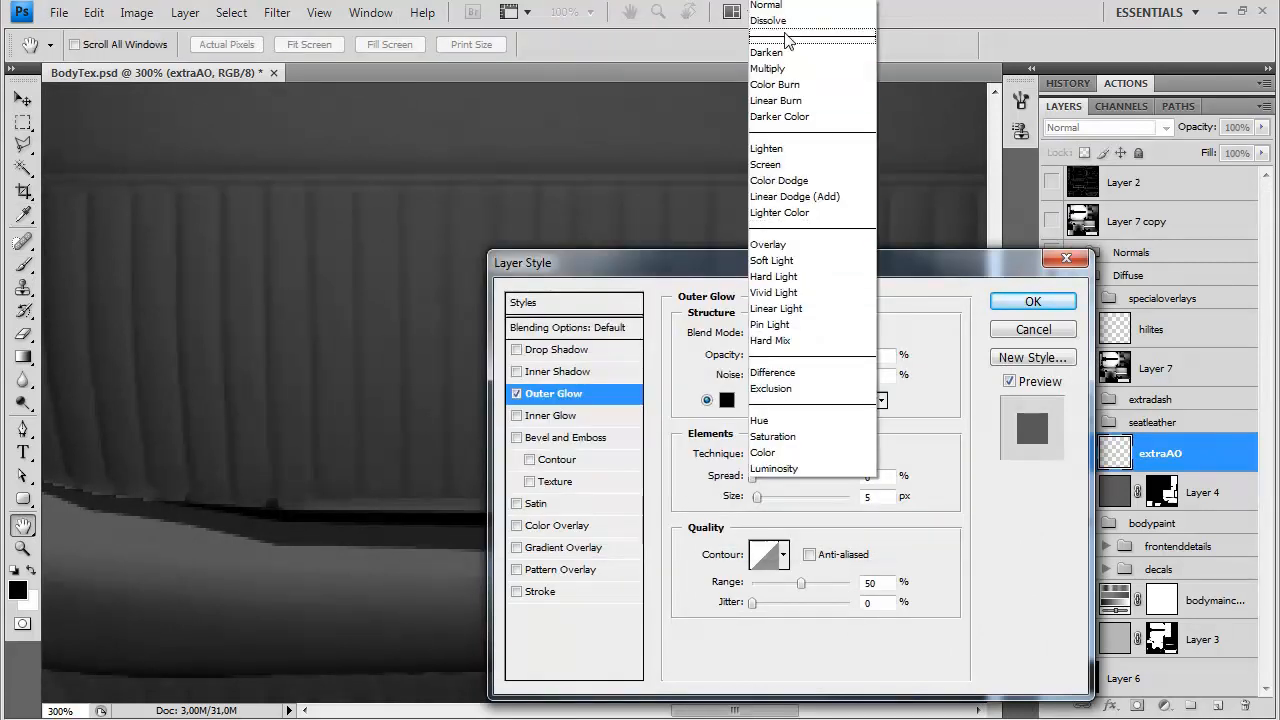
pyautogui.click(777, 6)
# Set the Outer Glow to 86% opacity, 2% spread, 8 px size and 18% range, and apply the layer style
pyautogui.moveTo(716, 267); pyautogui.dragTo(842, 244)
pyautogui.click(884, 476)
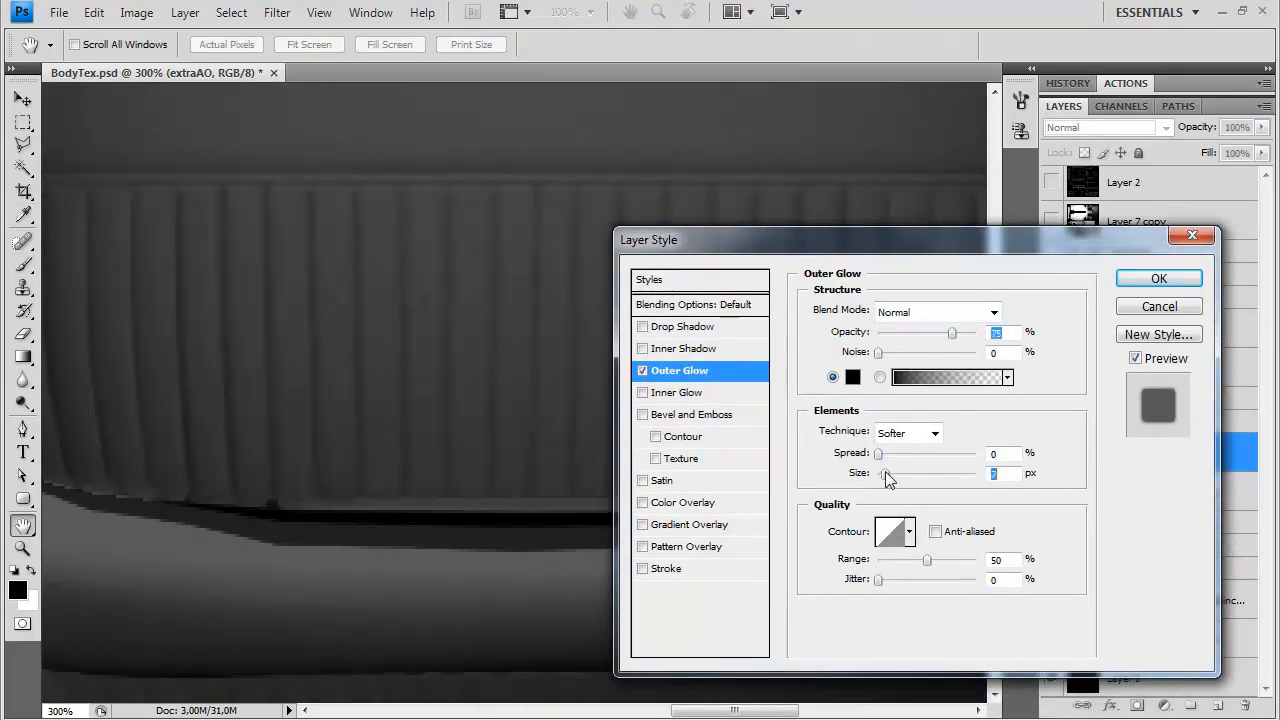
pyautogui.moveTo(883, 473); pyautogui.dragTo(880, 473)
pyautogui.moveTo(961, 338); pyautogui.dragTo(962, 338)
pyautogui.moveTo(884, 474); pyautogui.dragTo(881, 454)
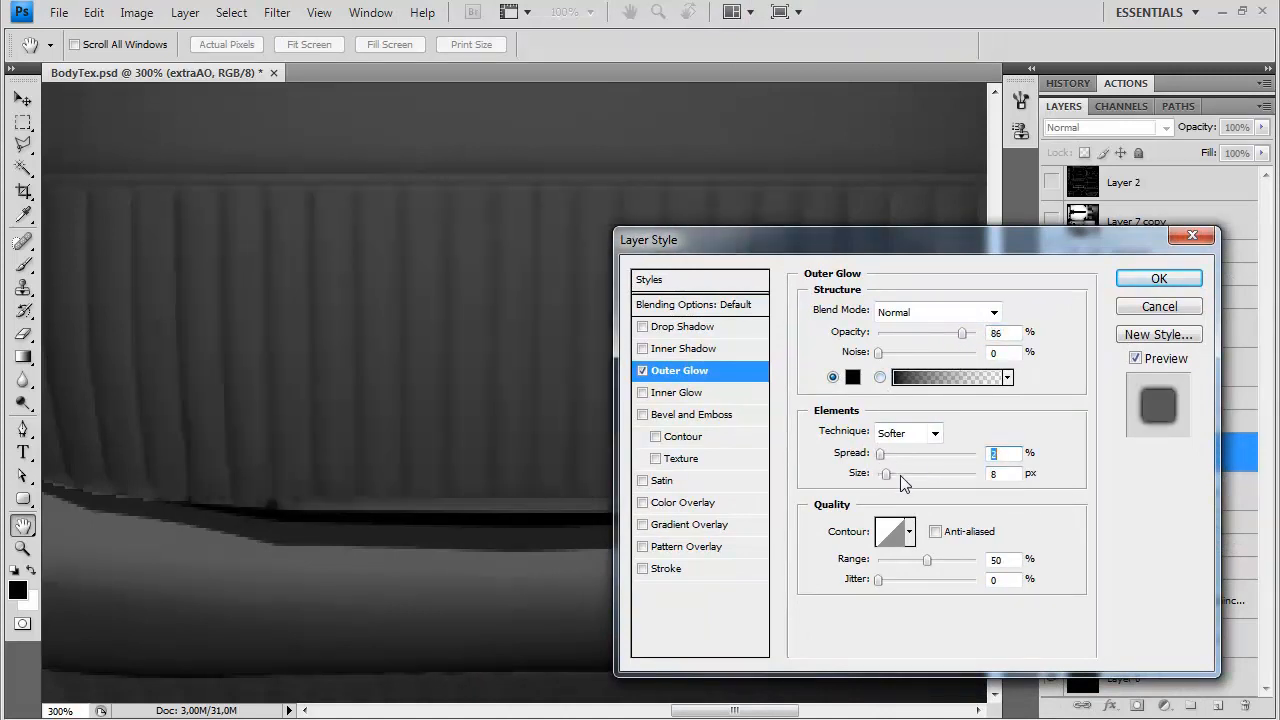
pyautogui.moveTo(927, 559); pyautogui.dragTo(891, 559)
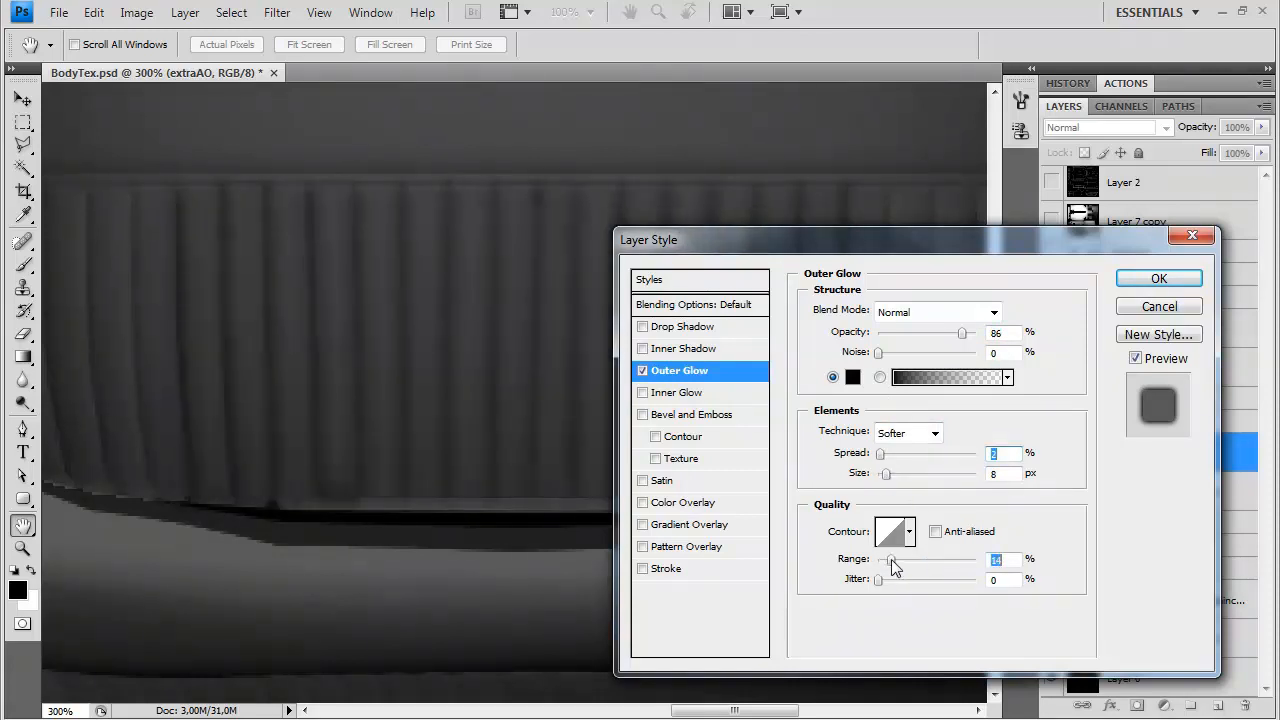
pyautogui.click(1158, 278)
# Darken the horizontal seams of the ribbed seat panel beside the dashboard with straight, faint black strokes on the extraAO layer
pyautogui.moveTo(718, 380); pyautogui.dragTo(858, 362)
pyautogui.moveTo(560, 408)
pyautogui.mouseDown()
pyautogui.moveTo(720, 440)
pyautogui.moveTo(900, 300)
pyautogui.mouseUp()
pyautogui.moveTo(334, 637); pyautogui.dragTo(688, 397)
pyautogui.moveTo(248, 422); pyautogui.dragTo(248, 426)
pyautogui.keyDown('shift'); pyautogui.click(517, 429); pyautogui.keyUp('shift')
pyautogui.moveTo(223, 378); pyautogui.dragTo(496, 377)
pyautogui.keyDown('shift'); pyautogui.click(513, 338); pyautogui.keyUp('shift')
pyautogui.click(225, 290)
pyautogui.keyDown('shift'); pyautogui.click(504, 301); pyautogui.keyUp('shift')
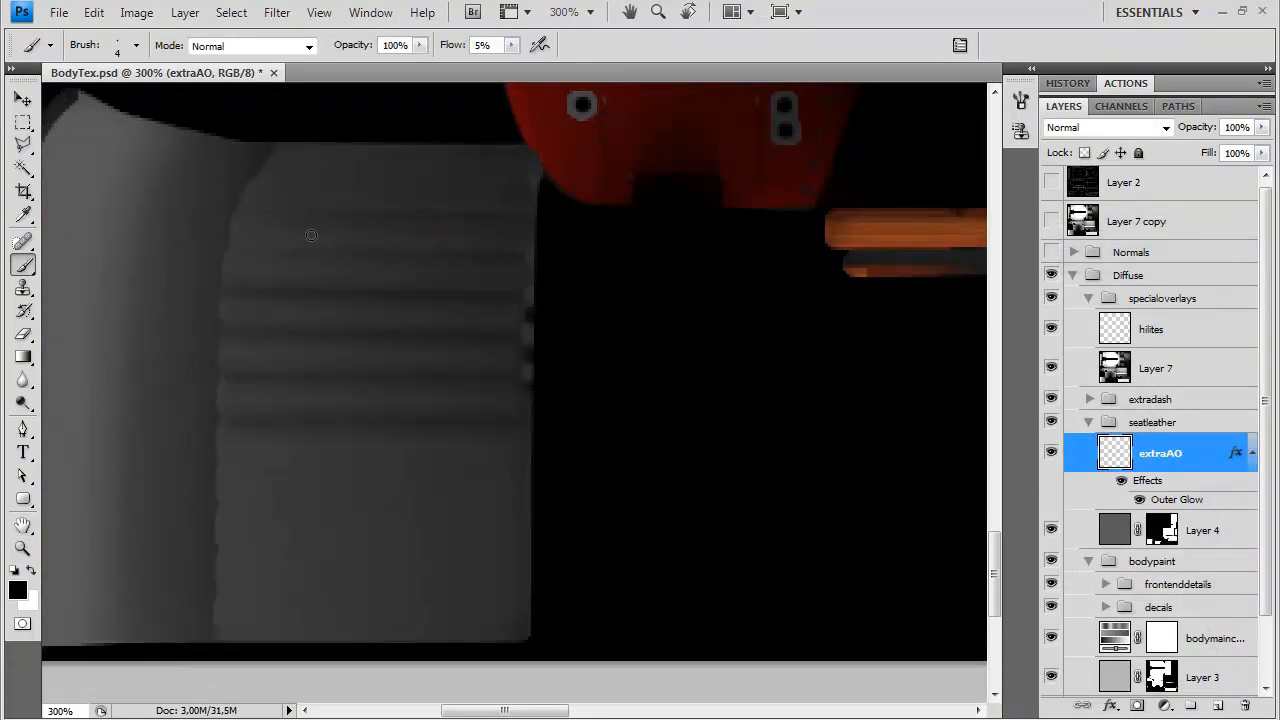
pyautogui.keyDown('shift'); pyautogui.click(528, 255); pyautogui.keyUp('shift')
pyautogui.click(241, 209)
pyautogui.keyDown('shift'); pyautogui.click(509, 211); pyautogui.keyUp('shift')
pyautogui.click(519, 464)
pyautogui.keyDown('shift'); pyautogui.click(218, 461); pyautogui.keyUp('shift')
pyautogui.click(229, 517)
pyautogui.keyDown('shift'); pyautogui.click(529, 513); pyautogui.keyUp('shift')
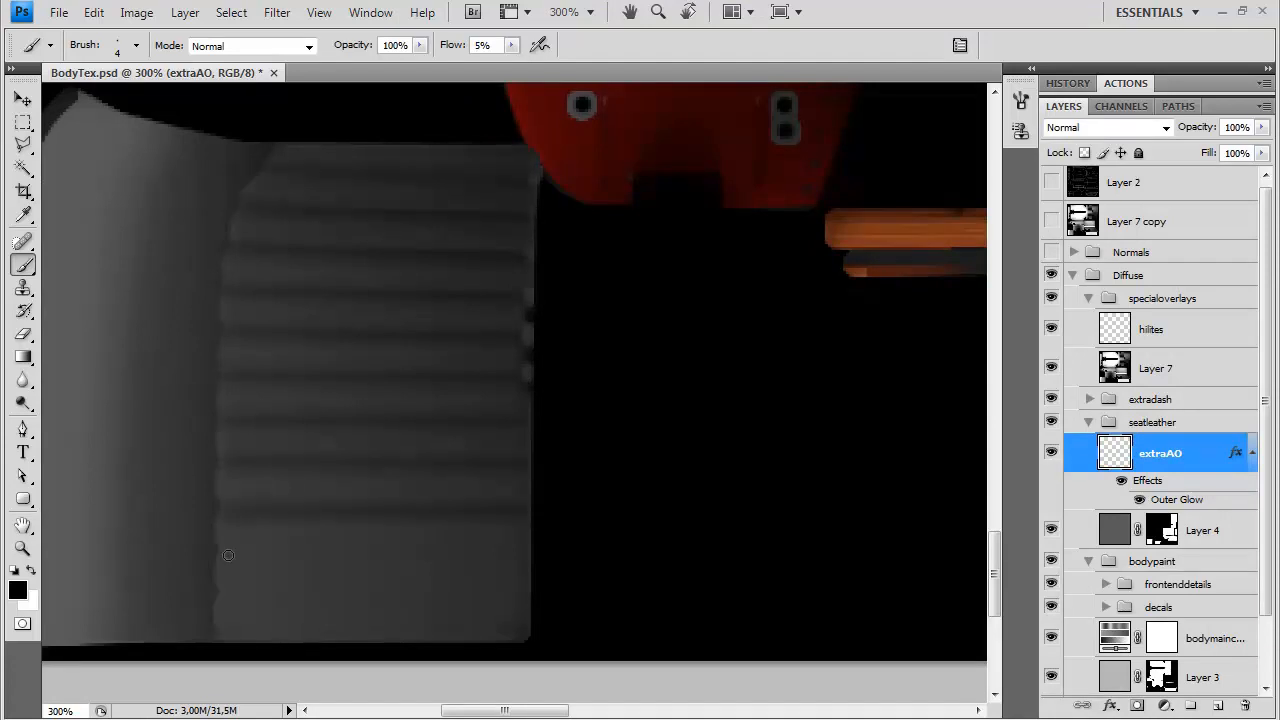
pyautogui.click(519, 549)
pyautogui.keyDown('shift'); pyautogui.click(226, 548); pyautogui.keyUp('shift')
pyautogui.click(526, 586)
pyautogui.keyDown('shift'); pyautogui.click(224, 590); pyautogui.keyUp('shift')
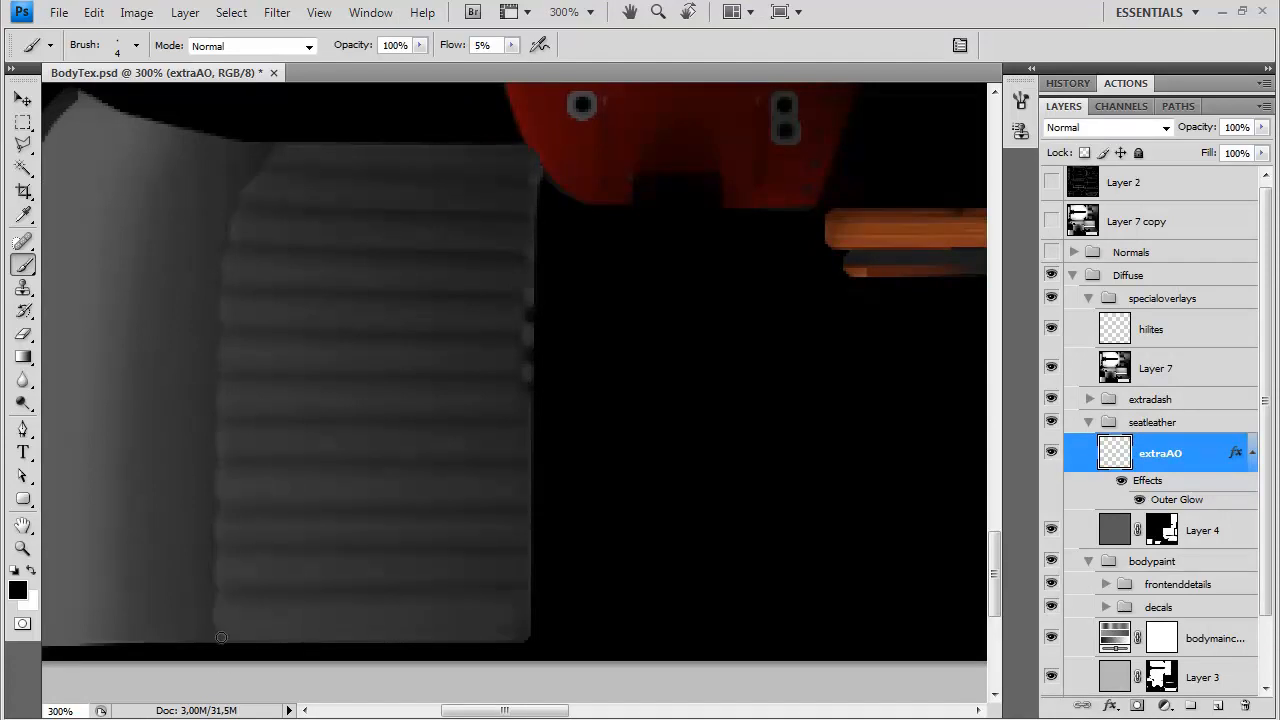
pyautogui.keyDown('shift'); pyautogui.click(524, 639); pyautogui.keyUp('shift')
# Deepen the leftmost vertical seams of the seat back with faint black strokes following their curve
pyautogui.moveTo(885, 225); pyautogui.dragTo(350, 608)
pyautogui.moveTo(935, 145); pyautogui.dragTo(80, 655)
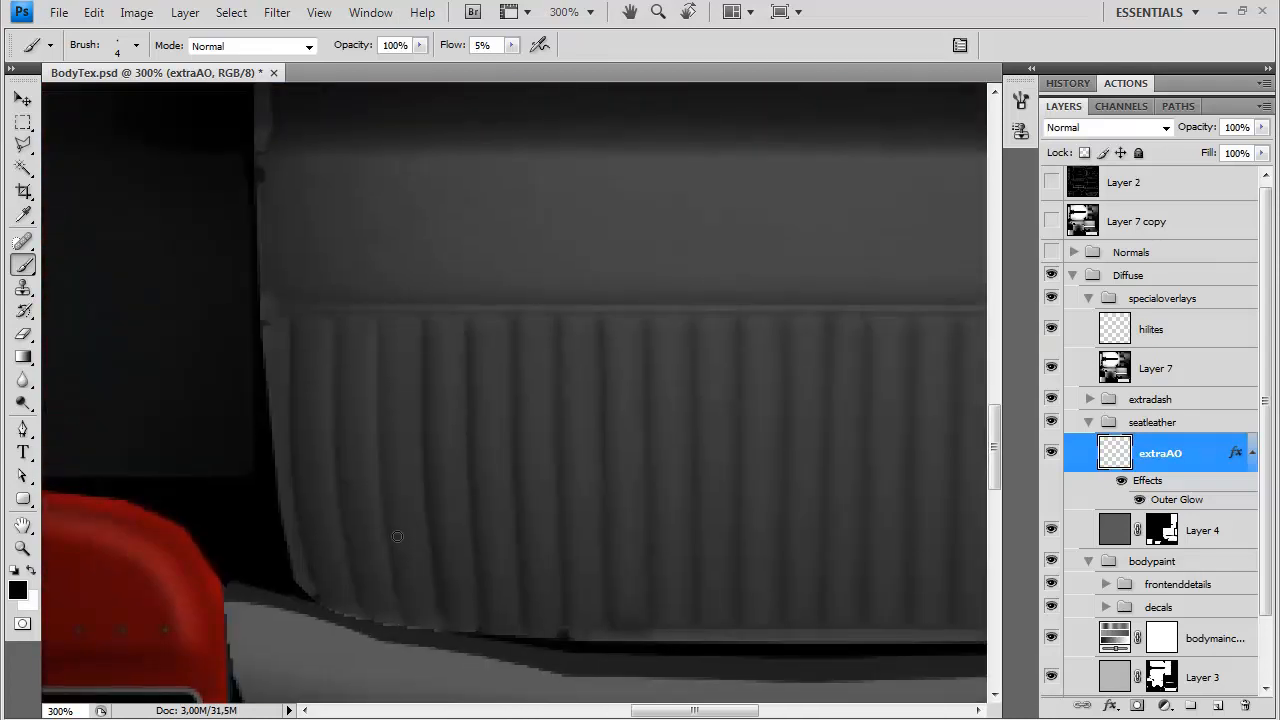
pyautogui.keyDown('shift'); pyautogui.click(380, 480); pyautogui.keyUp('shift')
pyautogui.keyDown('shift'); pyautogui.click(379, 398); pyautogui.keyUp('shift')
pyautogui.keyDown('shift'); pyautogui.click(379, 318); pyautogui.keyUp('shift')
pyautogui.keyDown('shift'); pyautogui.click(334, 422); pyautogui.keyUp('shift')
pyautogui.keyDown('shift'); pyautogui.click(339, 492); pyautogui.keyUp('shift')
pyautogui.keyDown('shift'); pyautogui.click(289, 405); pyautogui.keyUp('shift')
pyautogui.keyDown('shift'); pyautogui.click(297, 501); pyautogui.keyUp('shift')
pyautogui.keyDown('shift'); pyautogui.click(317, 593); pyautogui.keyUp('shift')
# Deepen the curved vertical seams at the right end of the seat back with faint black strokes
pyautogui.moveTo(790, 481); pyautogui.dragTo(60, 425)
pyautogui.keyDown('shift'); pyautogui.click(379, 389); pyautogui.keyUp('shift')
pyautogui.keyDown('shift'); pyautogui.click(377, 495); pyautogui.keyUp('shift')
pyautogui.keyDown('shift'); pyautogui.click(365, 567); pyautogui.keyUp('shift')
pyautogui.click(405, 557)
pyautogui.keyDown('shift'); pyautogui.click(420, 495); pyautogui.keyUp('shift')
pyautogui.keyDown('shift'); pyautogui.click(425, 408); pyautogui.keyUp('shift')
pyautogui.keyDown('shift'); pyautogui.click(426, 335); pyautogui.keyUp('shift')
pyautogui.keyDown('shift'); pyautogui.click(427, 263); pyautogui.keyUp('shift')
pyautogui.click(469, 265)
pyautogui.keyDown('shift'); pyautogui.click(476, 380); pyautogui.keyUp('shift')
pyautogui.keyDown('shift'); pyautogui.click(468, 459); pyautogui.keyUp('shift')
pyautogui.keyDown('shift'); pyautogui.click(449, 553); pyautogui.keyUp('shift')
pyautogui.click(489, 555)
pyautogui.keyDown('shift'); pyautogui.click(507, 483); pyautogui.keyUp('shift')
pyautogui.keyDown('shift'); pyautogui.click(513, 399); pyautogui.keyUp('shift')
pyautogui.keyDown('shift'); pyautogui.click(517, 265); pyautogui.keyUp('shift')
pyautogui.click(557, 269)
pyautogui.keyDown('shift'); pyautogui.click(561, 386); pyautogui.keyUp('shift')
pyautogui.keyDown('shift'); pyautogui.click(553, 449); pyautogui.keyUp('shift')
pyautogui.keyDown('shift'); pyautogui.click(541, 511); pyautogui.keyUp('shift')
# Darken the horizontal seam above the seat back's pleats with a straight black stroke along its full width
pyautogui.moveTo(353, 518)
pyautogui.mouseDown()
pyautogui.moveTo(581, 479)
pyautogui.moveTo(666, 526)
pyautogui.moveTo(900, 572)
pyautogui.mouseUp()
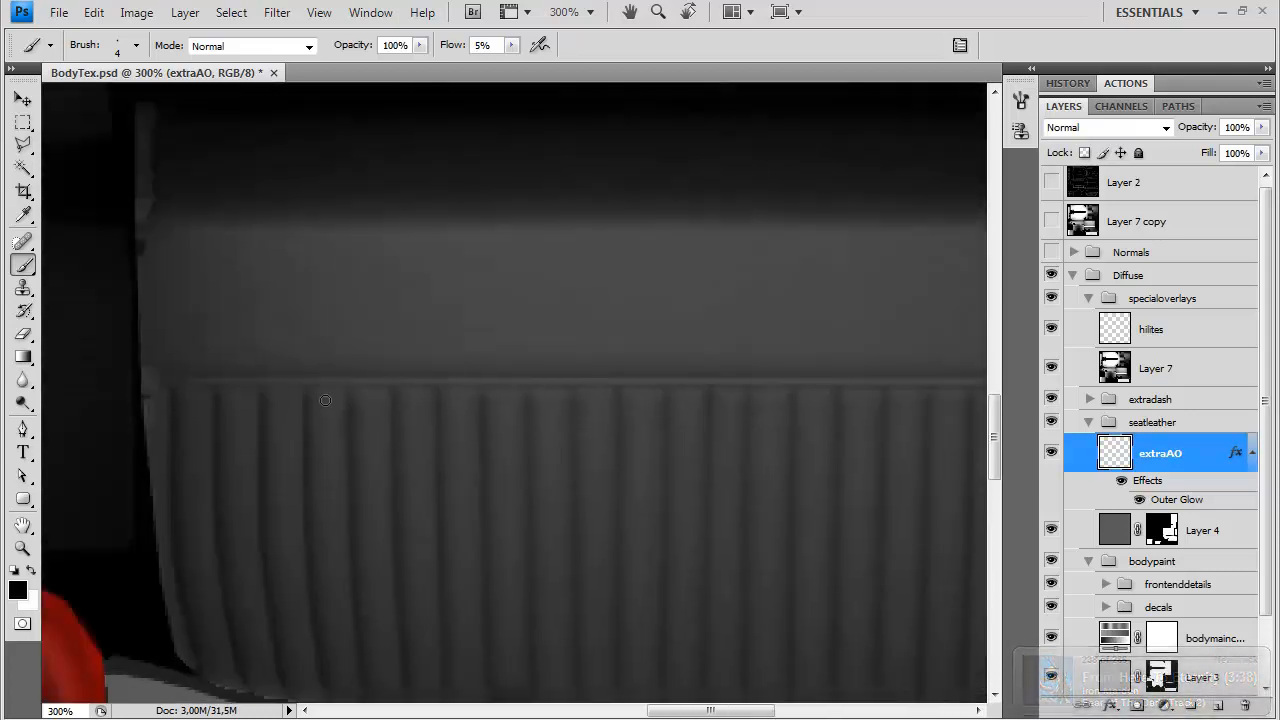
pyautogui.click(161, 377)
pyautogui.moveTo(900, 382); pyautogui.dragTo(392, 341)
pyautogui.keyDown('shift'); pyautogui.click(731, 335); pyautogui.keyUp('shift')
# Paint dark seams across the pleated seat section below the front roll, from its slanted left part to the right edge
pyautogui.moveTo(474, 589); pyautogui.dragTo(656, 386)
pyautogui.moveTo(457, 578); pyautogui.dragTo(668, 382)
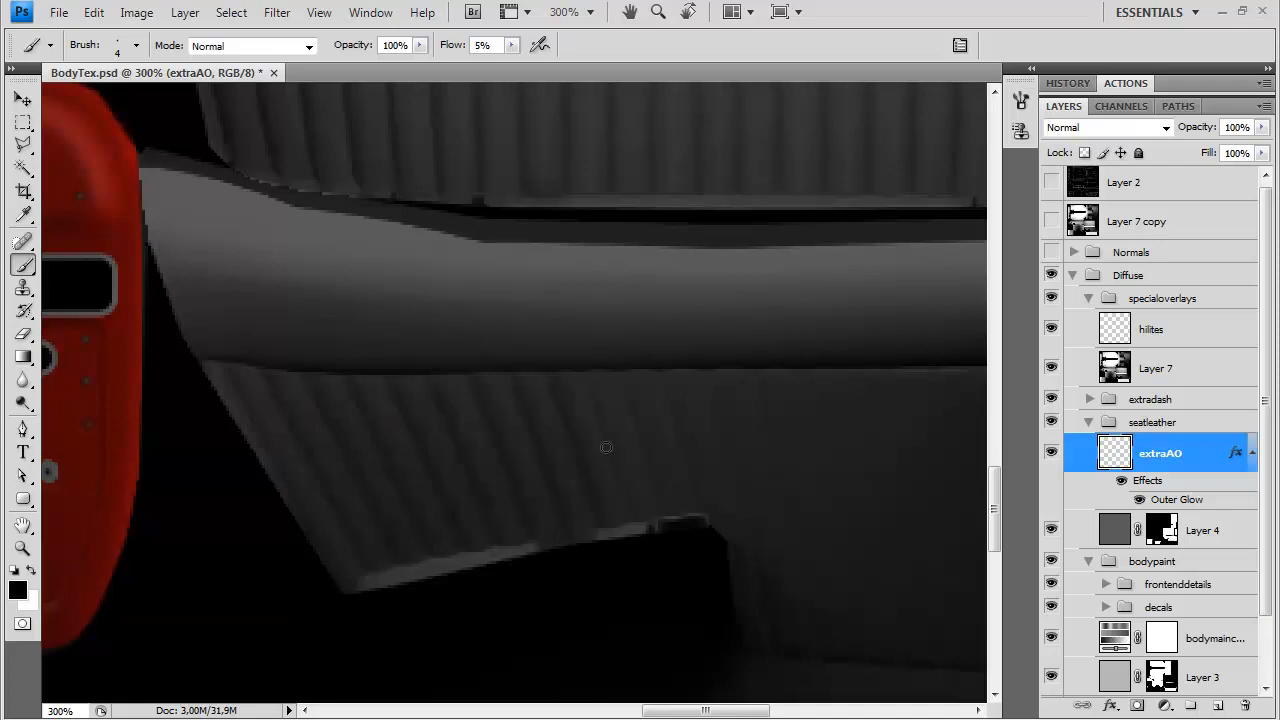
pyautogui.moveTo(634, 420); pyautogui.dragTo(471, 506)
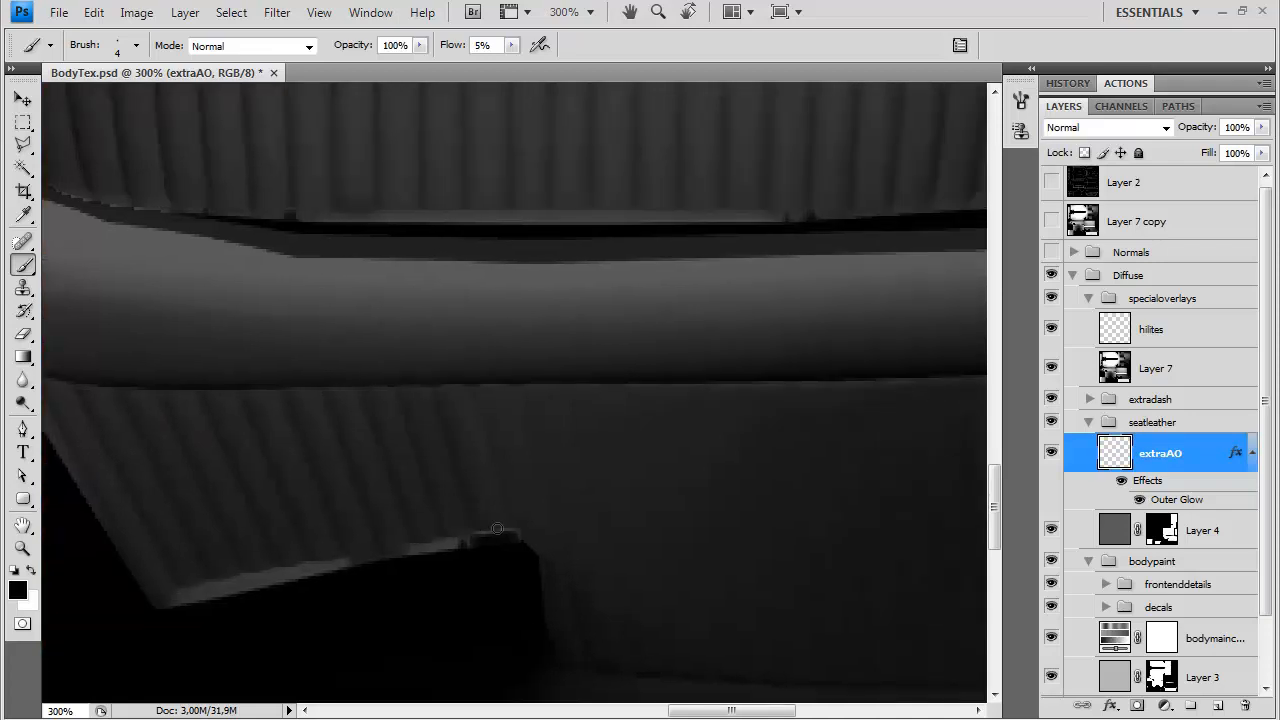
pyautogui.moveTo(700, 581); pyautogui.dragTo(480, 471)
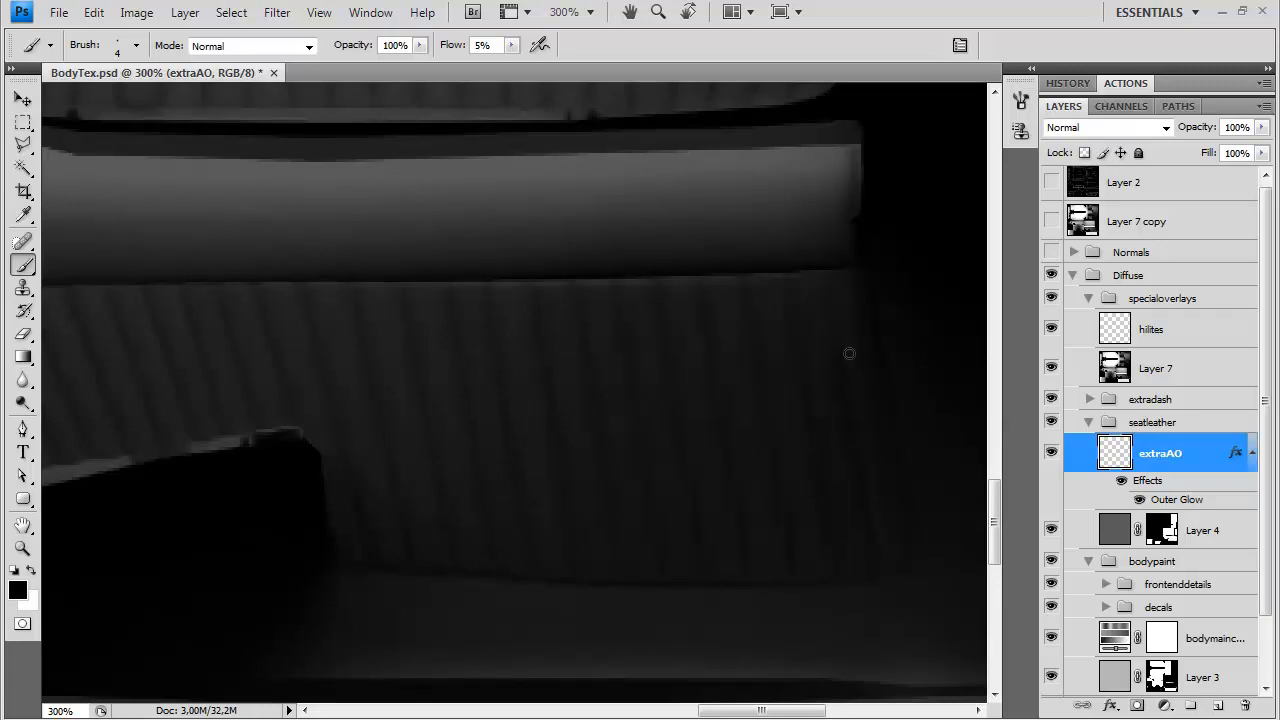
# Create a layer named leatherhighlights above extraAO and set up a white 10 px brush with 37% hardness
pyautogui.moveTo(598, 345)
pyautogui.mouseDown()
pyautogui.moveTo(651, 380)
pyautogui.moveTo(732, 370)
pyautogui.mouseUp()
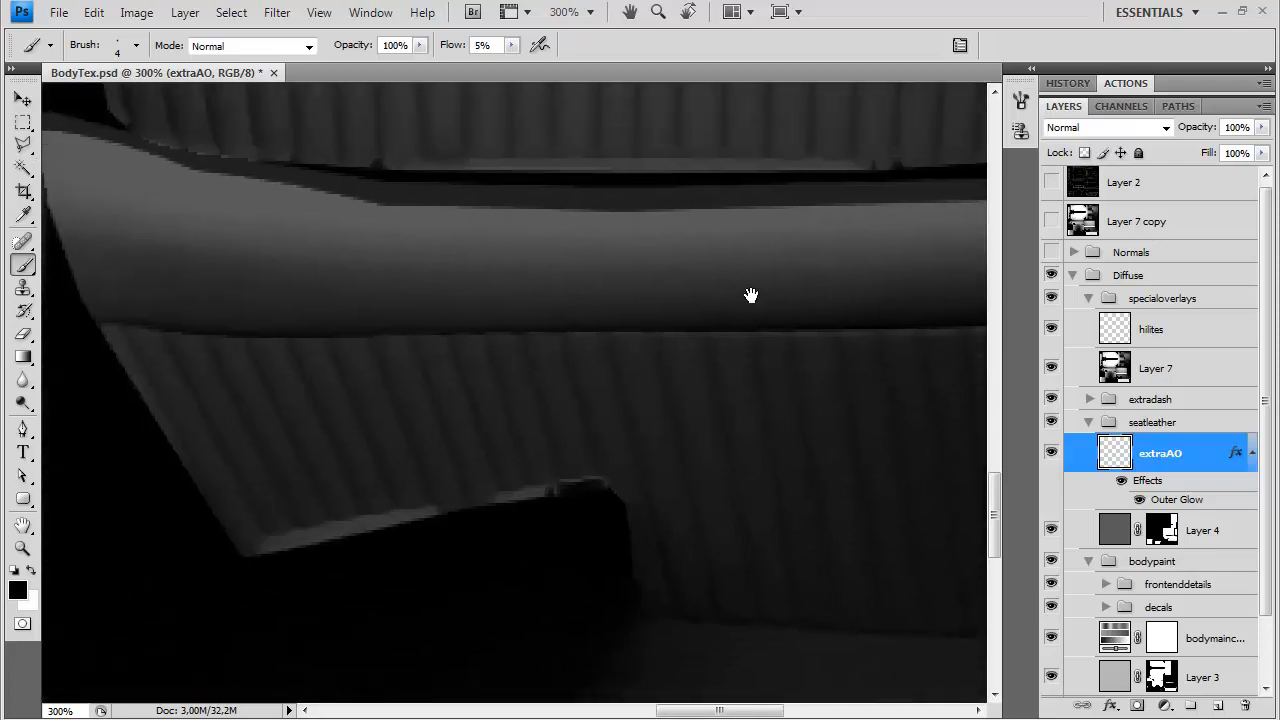
pyautogui.hotkey('ctrl', '-')
pyautogui.hotkey('ctrl', '-')
pyautogui.moveTo(154, 413); pyautogui.dragTo(561, 385)
pyautogui.scroll(-5, 520, 365)
pyautogui.hscroll(2, 486, 343)
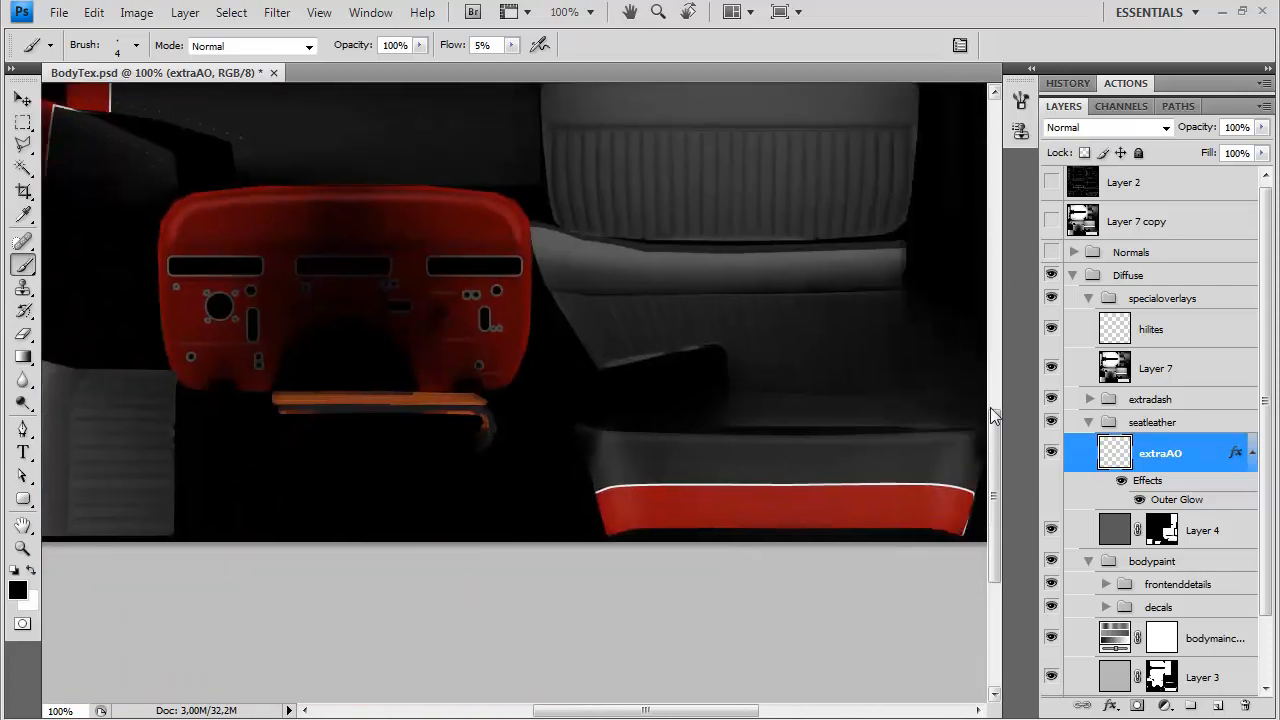
pyautogui.hotkey('ctrl', 'shift', 'n')
pyautogui.write('lea')
pyautogui.press('Return')
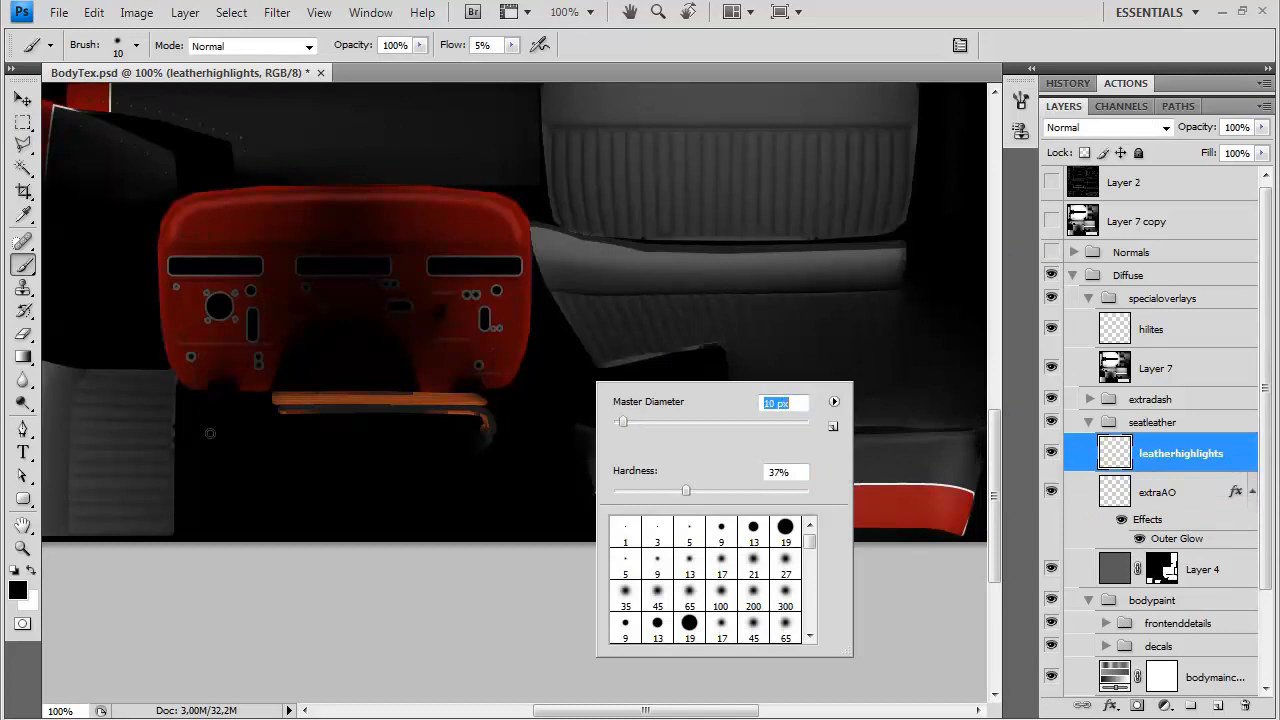
pyautogui.press('Return')
pyautogui.press('x')
pyautogui.hotkey('ctrl', '+')
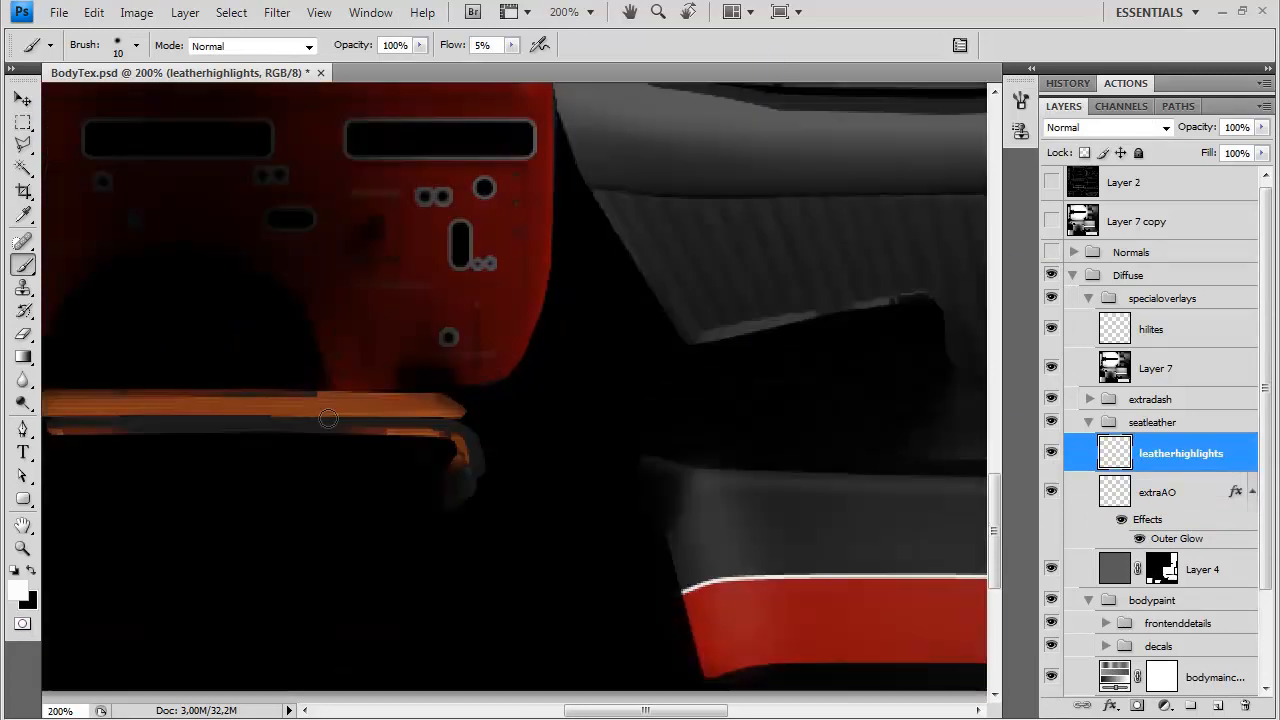
# Paint faint white highlights along the horizontal ribs of the seat panel beside the dashboard on the leatherhighlights layer
pyautogui.moveTo(330, 490); pyautogui.dragTo(938, 400)
pyautogui.moveTo(444, 398); pyautogui.dragTo(250, 398)
pyautogui.moveTo(436, 426); pyautogui.dragTo(250, 426)
pyautogui.moveTo(432, 457); pyautogui.dragTo(250, 457)
pyautogui.moveTo(432, 486); pyautogui.dragTo(250, 486)
pyautogui.moveTo(428, 522)
pyautogui.mouseDown()
pyautogui.moveTo(246, 542)
pyautogui.moveTo(410, 544)
pyautogui.moveTo(250, 545)
pyautogui.mouseUp()
pyautogui.moveTo(431, 569); pyautogui.dragTo(254, 570)
pyautogui.moveTo(430, 371); pyautogui.dragTo(252, 371)
pyautogui.moveTo(435, 346); pyautogui.dragTo(262, 343)
pyautogui.moveTo(435, 317); pyautogui.dragTo(268, 317)
pyautogui.moveTo(445, 290); pyautogui.dragTo(278, 289)
pyautogui.moveTo(448, 266); pyautogui.dragTo(292, 265)
# Paint faint white highlights down the vertical pleats across the whole width of the seat back
pyautogui.moveTo(900, 190)
pyautogui.mouseDown()
pyautogui.moveTo(594, 363)
pyautogui.moveTo(392, 425)
pyautogui.mouseUp()
pyautogui.moveTo(308, 351); pyautogui.dragTo(331, 431)
pyautogui.moveTo(343, 252)
pyautogui.mouseDown()
pyautogui.moveTo(344, 395)
pyautogui.moveTo(361, 436)
pyautogui.mouseUp()
pyautogui.moveTo(370, 252); pyautogui.dragTo(375, 382)
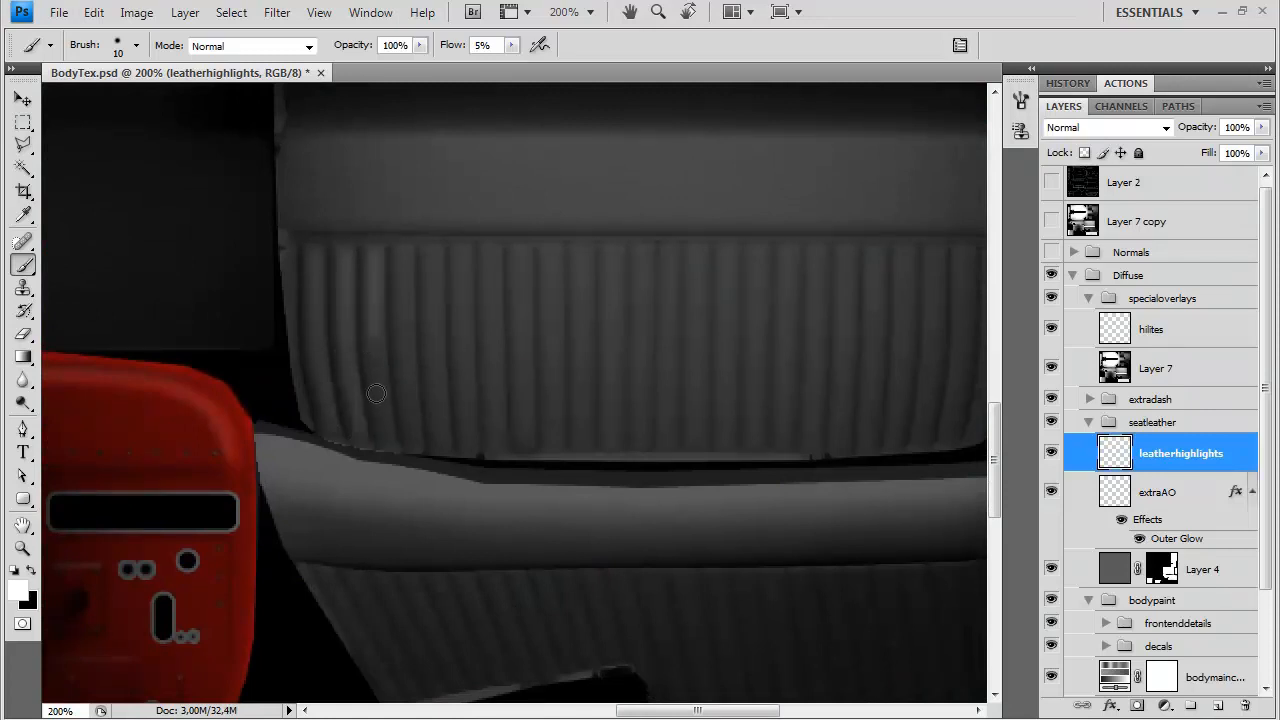
pyautogui.moveTo(403, 258)
pyautogui.mouseDown()
pyautogui.moveTo(414, 446)
pyautogui.moveTo(439, 252)
pyautogui.moveTo(429, 344)
pyautogui.moveTo(442, 444)
pyautogui.moveTo(471, 247)
pyautogui.moveTo(472, 446)
pyautogui.mouseUp()
pyautogui.moveTo(490, 259); pyautogui.dragTo(500, 446)
pyautogui.moveTo(520, 259)
pyautogui.mouseDown()
pyautogui.moveTo(526, 440)
pyautogui.moveTo(554, 255)
pyautogui.moveTo(557, 450)
pyautogui.mouseUp()
pyautogui.moveTo(592, 393); pyautogui.dragTo(434, 383)
pyautogui.moveTo(424, 429)
pyautogui.mouseDown()
pyautogui.moveTo(424, 244)
pyautogui.moveTo(455, 244)
pyautogui.mouseUp()
pyautogui.moveTo(481, 430)
pyautogui.mouseDown()
pyautogui.moveTo(522, 304)
pyautogui.moveTo(510, 248)
pyautogui.mouseUp()
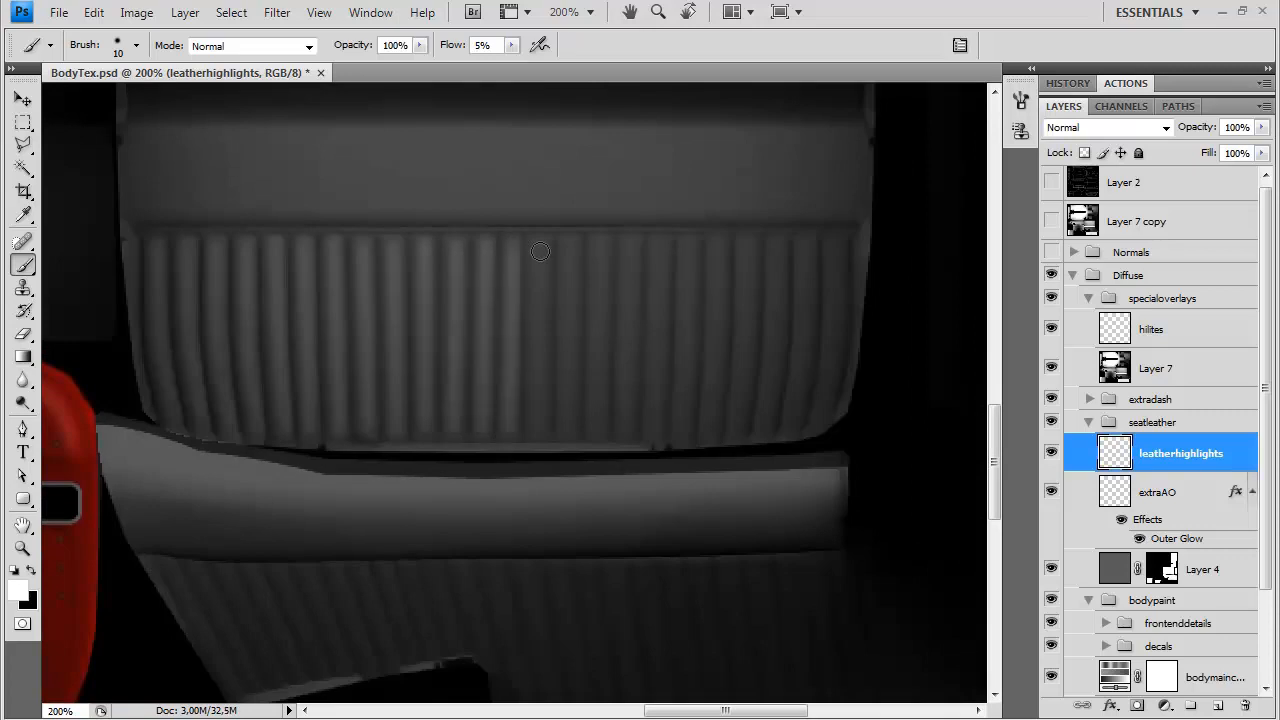
pyautogui.moveTo(537, 430)
pyautogui.mouseDown()
pyautogui.moveTo(538, 244)
pyautogui.moveTo(569, 248)
pyautogui.mouseUp()
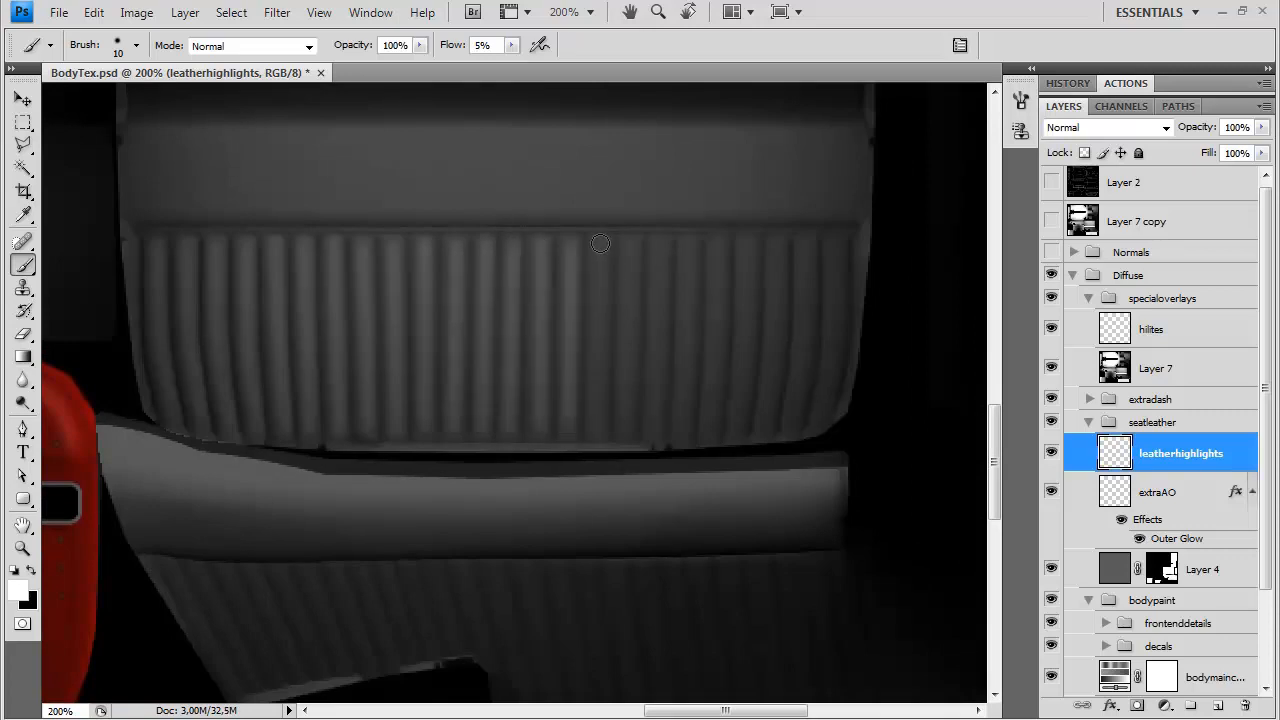
pyautogui.moveTo(599, 432); pyautogui.dragTo(600, 244)
pyautogui.moveTo(627, 430)
pyautogui.mouseDown()
pyautogui.moveTo(666, 318)
pyautogui.moveTo(655, 246)
pyautogui.mouseUp()
pyautogui.moveTo(679, 430)
pyautogui.mouseDown()
pyautogui.moveTo(720, 246)
pyautogui.moveTo(701, 342)
pyautogui.moveTo(715, 350)
pyautogui.moveTo(707, 429)
pyautogui.mouseUp()
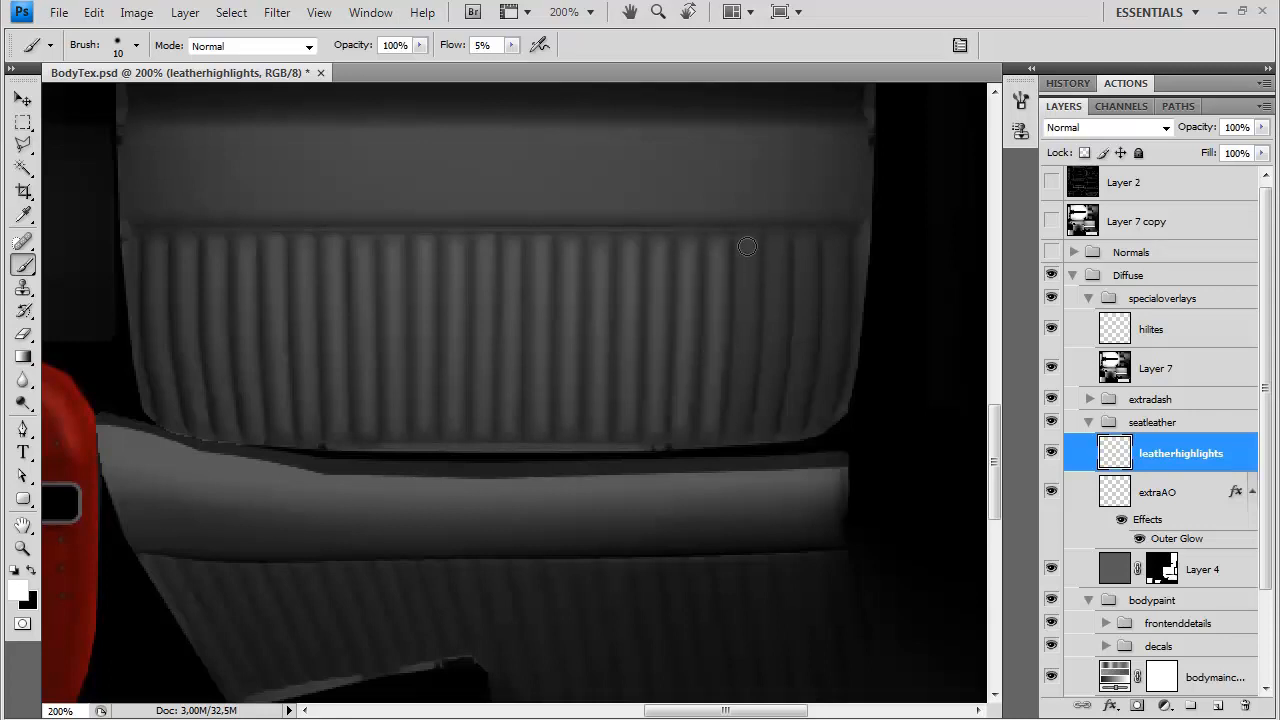
pyautogui.moveTo(745, 351); pyautogui.dragTo(744, 432)
pyautogui.moveTo(774, 349); pyautogui.dragTo(772, 428)
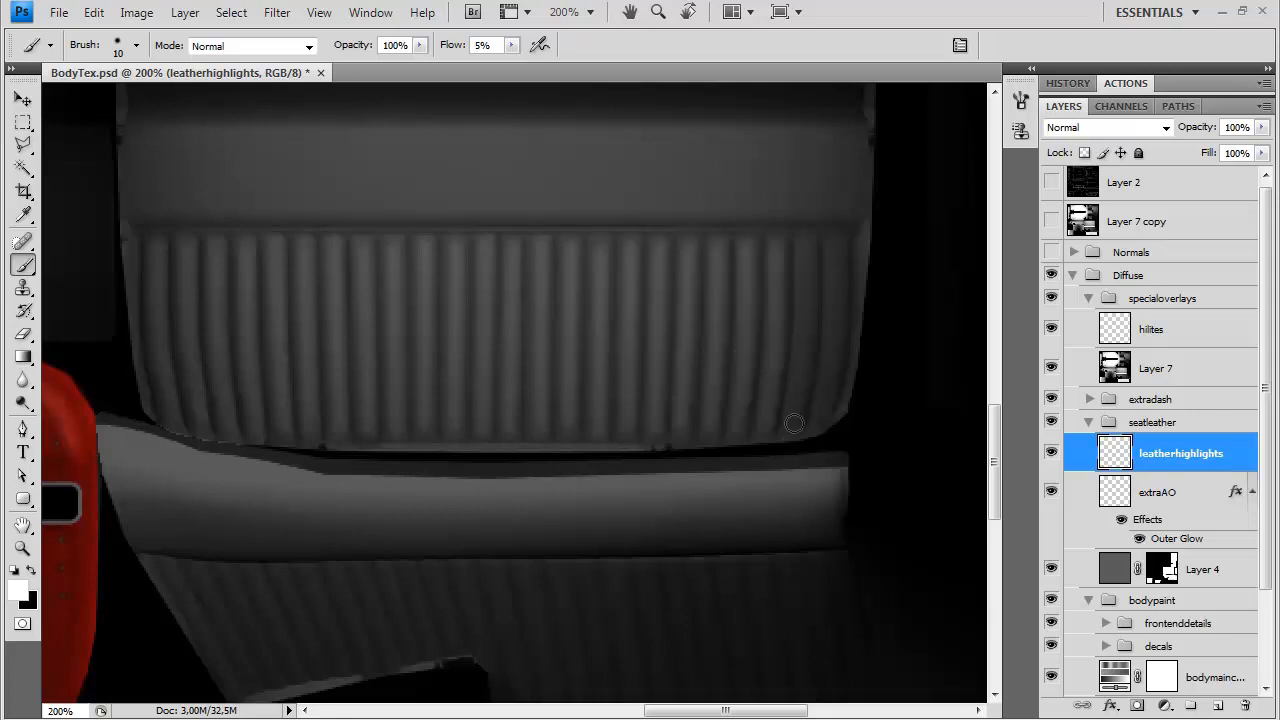
pyautogui.moveTo(803, 346); pyautogui.dragTo(800, 422)
pyautogui.moveTo(833, 250); pyautogui.dragTo(817, 424)
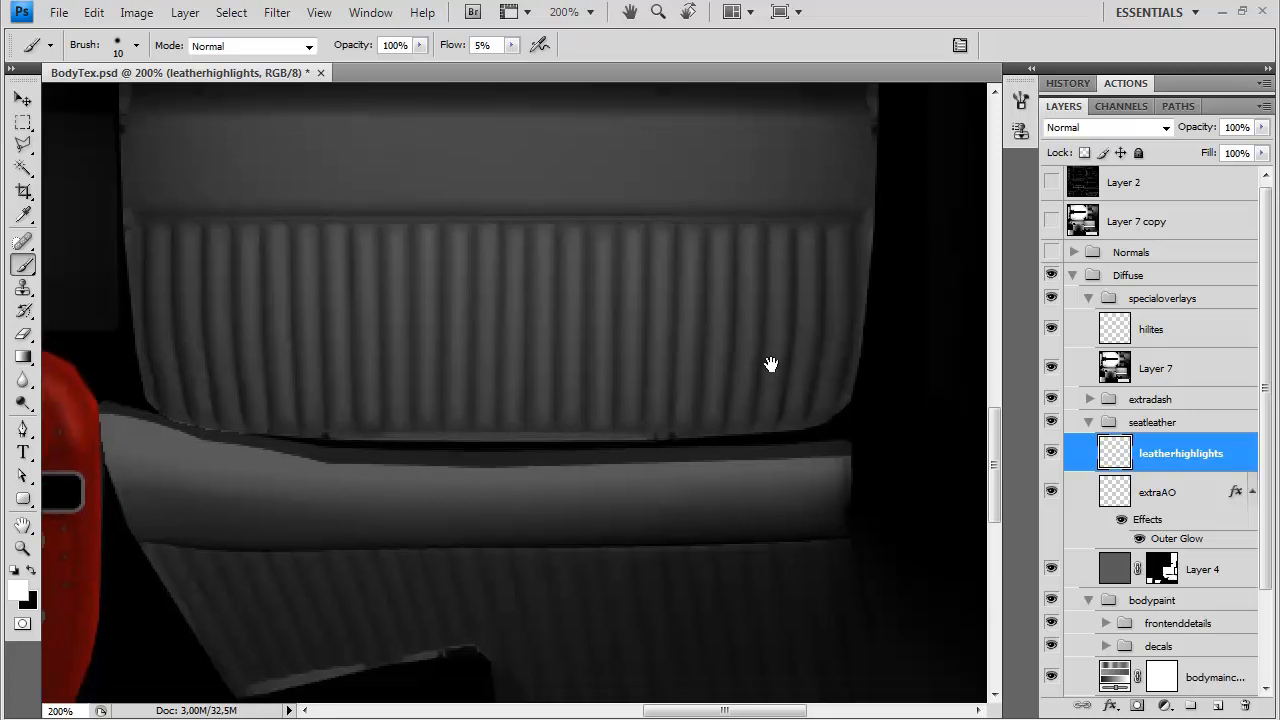
# Brush faint white highlights along the middle pleats of the seat section below the front roll
pyautogui.moveTo(738, 413); pyautogui.dragTo(840, 281)
pyautogui.rightClick(304, 414)
pyautogui.click(916, 28)
pyautogui.moveTo(594, 441); pyautogui.dragTo(450, 381)
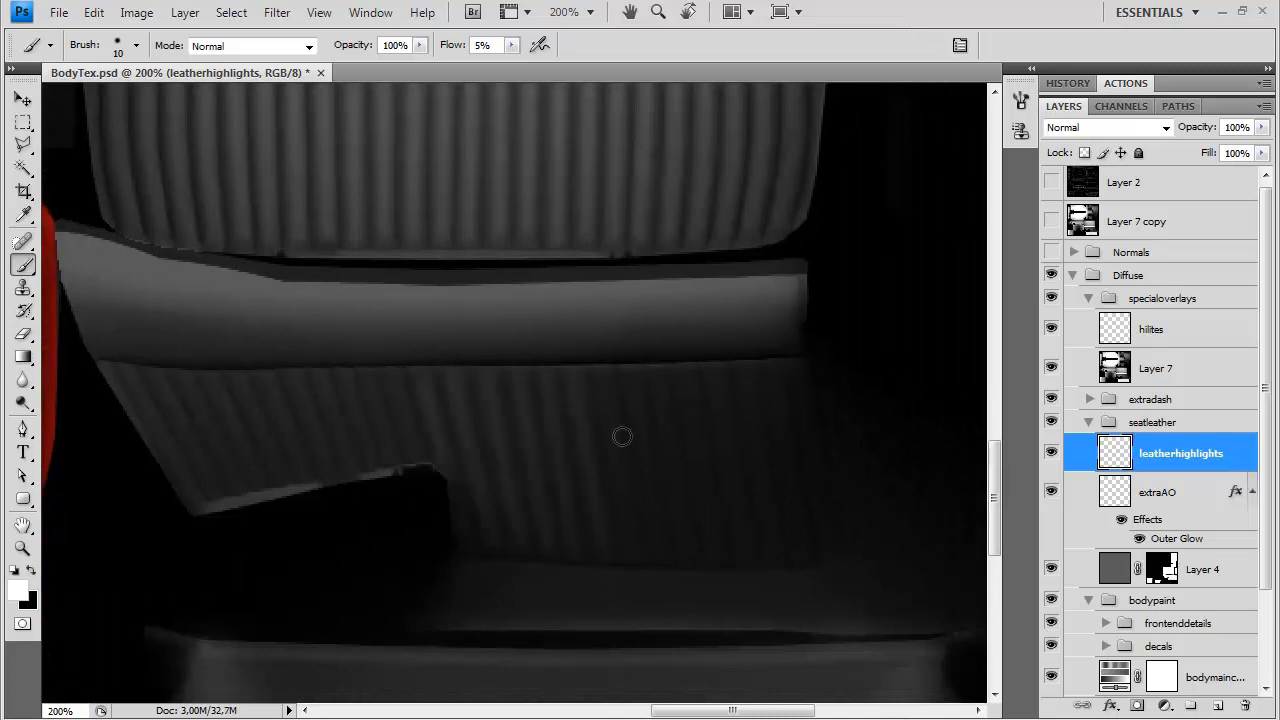
# Reduce the brush to 7 px and highlight the narrow slanted pleats at the left of the lower seat section
pyautogui.rightClick(555, 417)
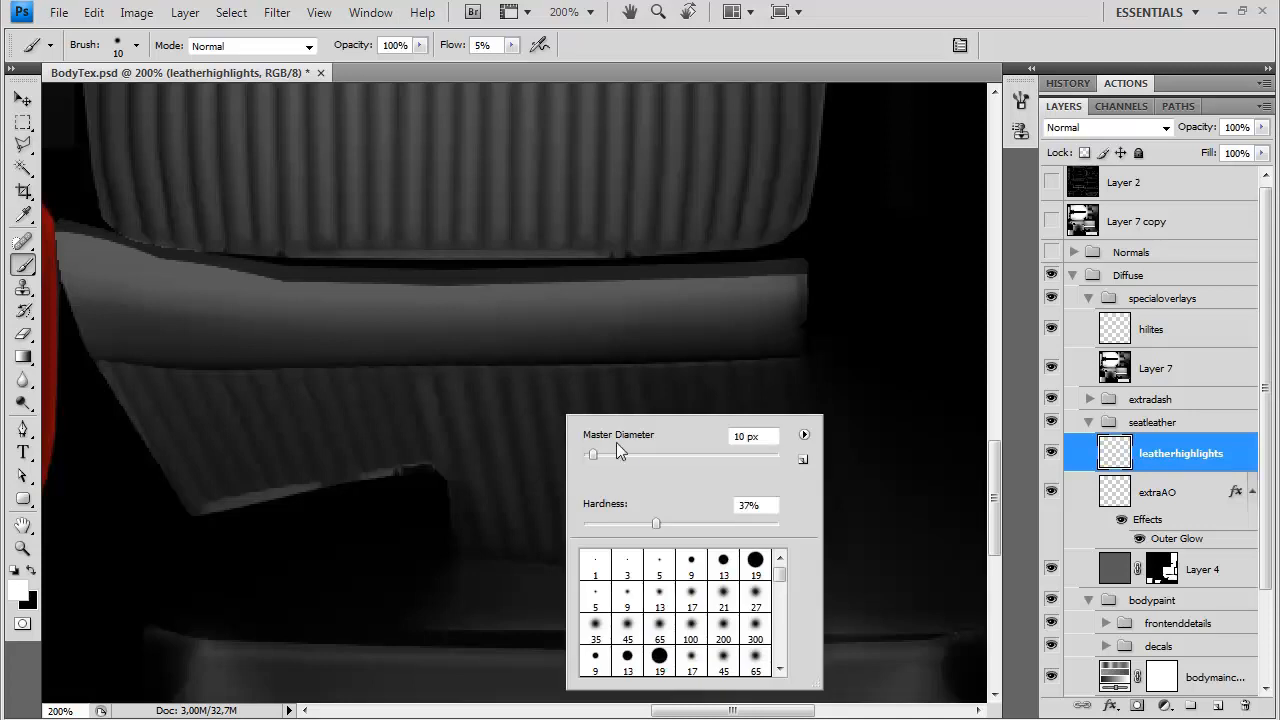
pyautogui.write('7')
pyautogui.press('Return')
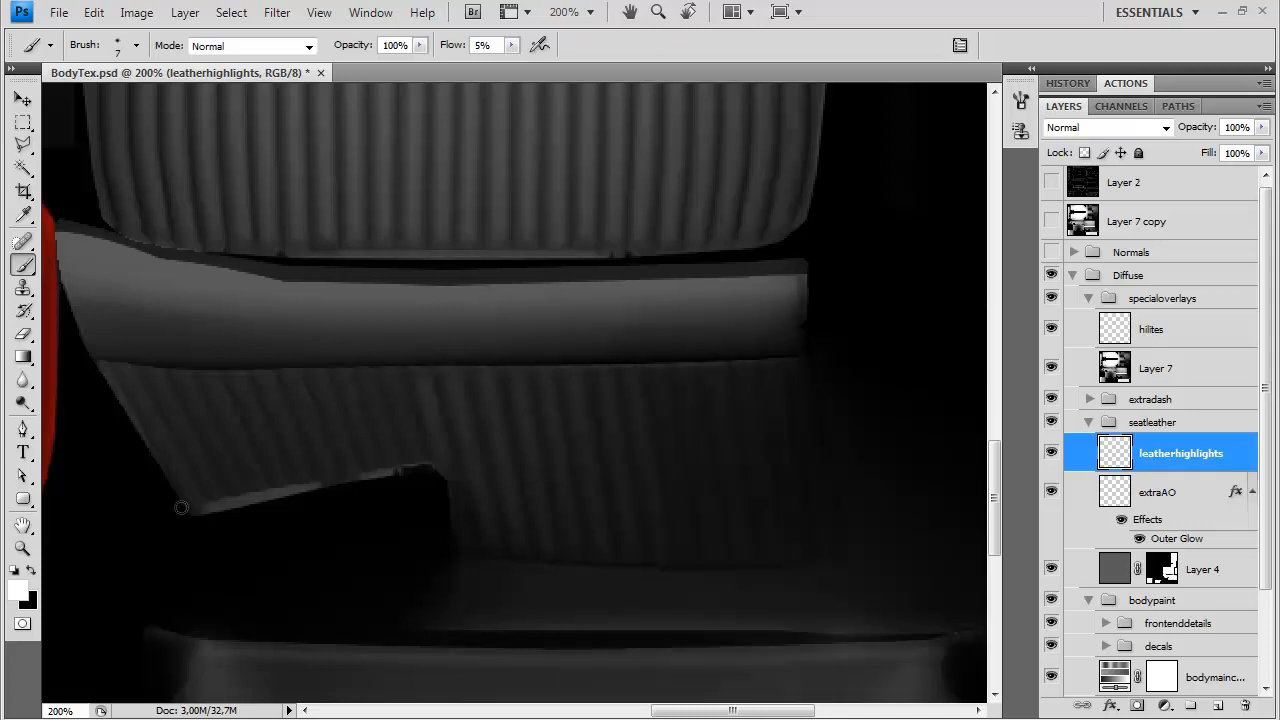
pyautogui.moveTo(209, 381)
pyautogui.mouseDown()
pyautogui.moveTo(258, 488)
pyautogui.moveTo(280, 482)
pyautogui.mouseUp()
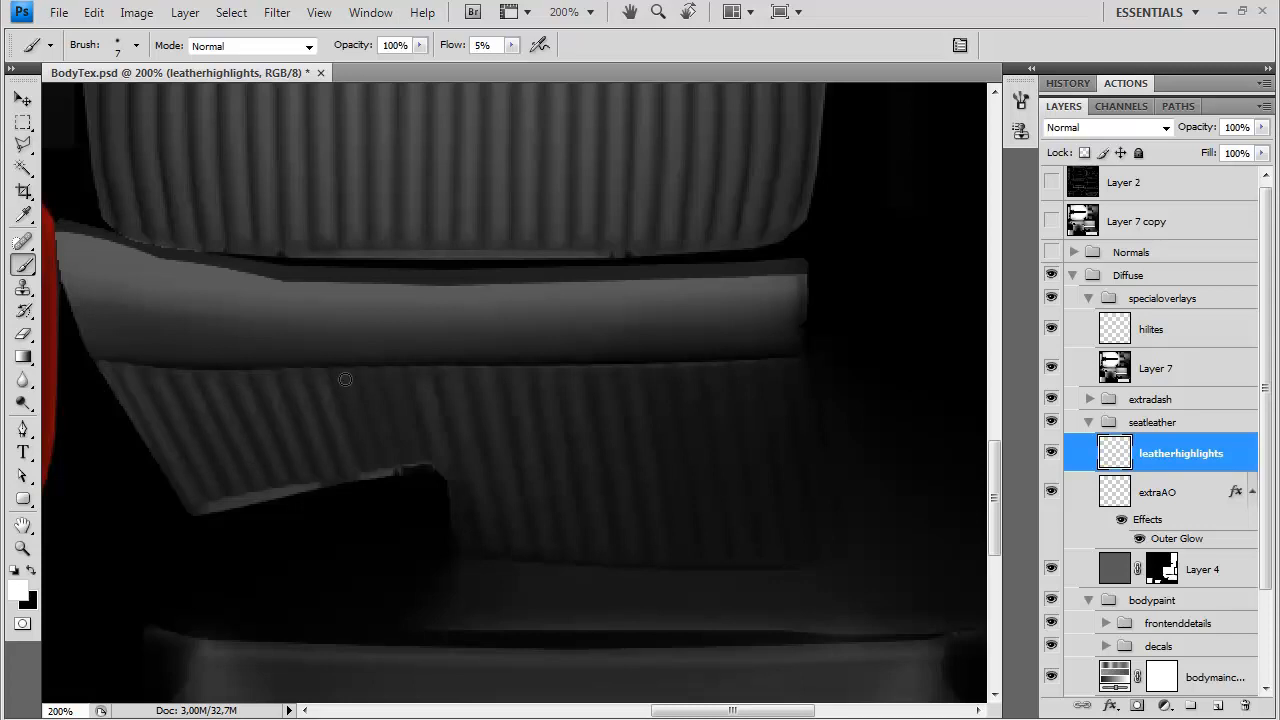
# Set the brush to 8 px for highlighting the remaining pleats at the right of the lower seat section
pyautogui.moveTo(608, 461); pyautogui.dragTo(452, 399)
pyautogui.rightClick(584, 349)
pyautogui.moveTo(765, 371); pyautogui.dragTo(750, 371)
pyautogui.press('Return')
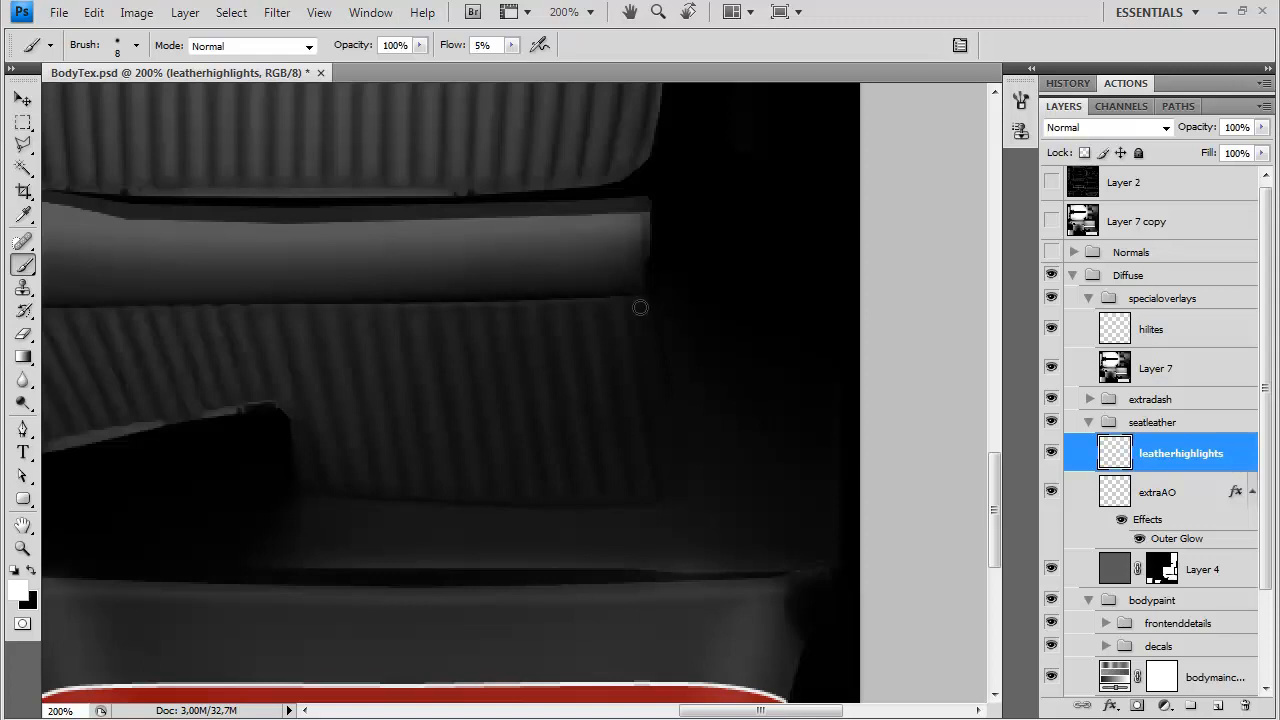
# Undo a trial highlight on the smooth part of the seat panel beside the dashboard and repaint it with a 55 px brush
pyautogui.moveTo(454, 226); pyautogui.dragTo(675, 393)
pyautogui.hotkey('ctrl', '-')
pyautogui.hotkey('ctrl', '-')
pyautogui.moveTo(457, 362); pyautogui.dragTo(614, 339)
pyautogui.rightClick(487, 399)
pyautogui.moveTo(513, 438); pyautogui.dragTo(525, 438)
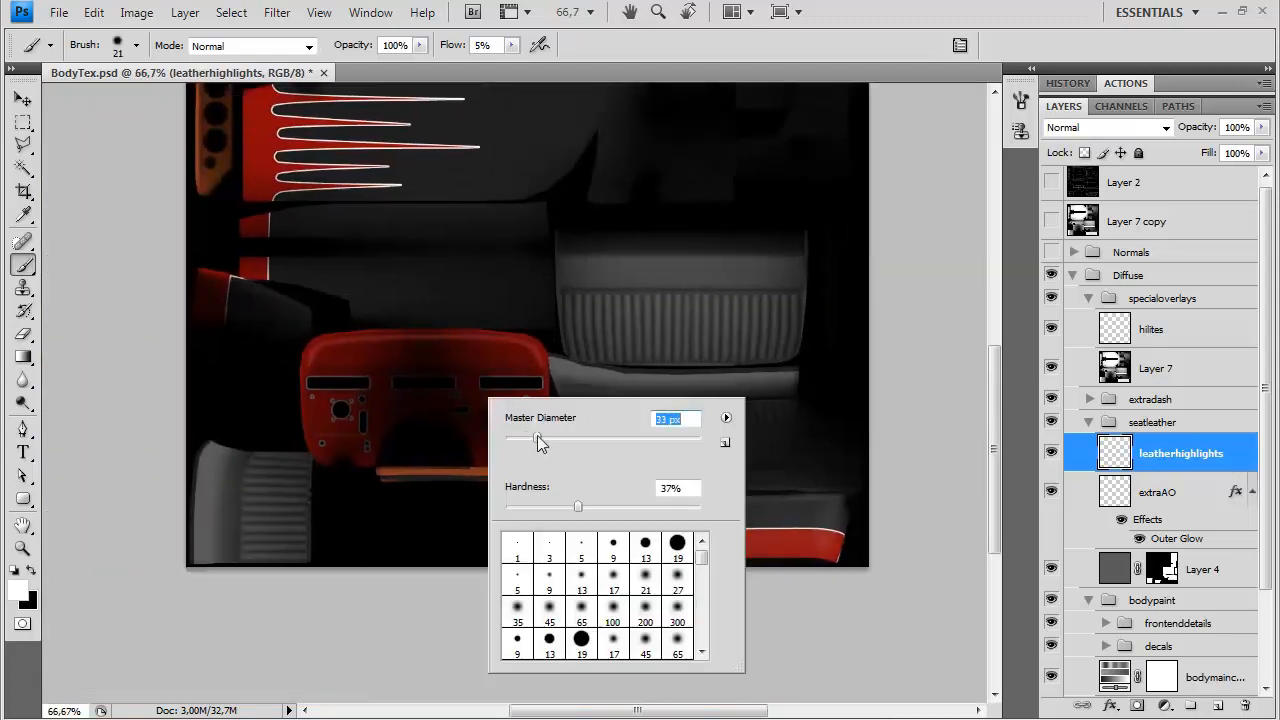
pyautogui.moveTo(222, 453); pyautogui.dragTo(215, 560)
pyautogui.hotkey('ctrl', 'z')
pyautogui.rightClick(297, 545)
pyautogui.moveTo(356, 482); pyautogui.dragTo(371, 482)
pyautogui.moveTo(227, 450); pyautogui.dragTo(215, 556)
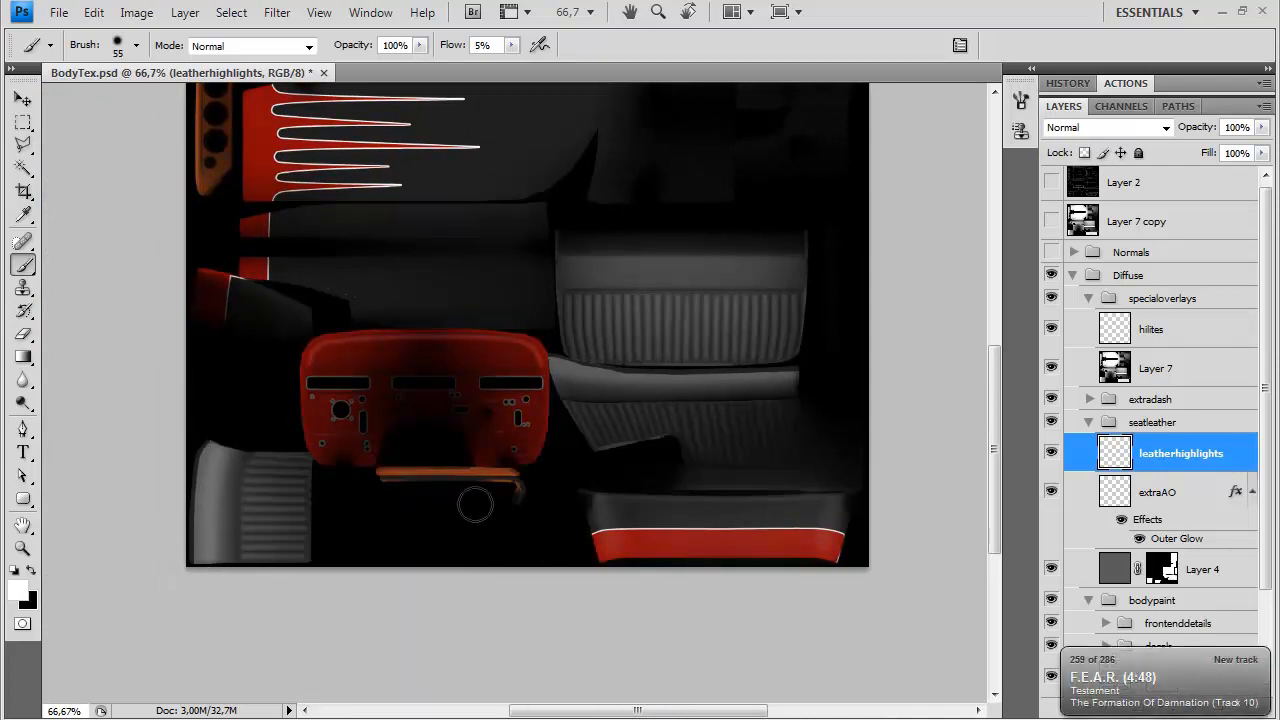
# Reduce the brush to 27 px and paint a white highlight along the seat's smooth front roll
pyautogui.rightClick(590, 365)
pyautogui.moveTo(666, 413); pyautogui.dragTo(651, 413)
pyautogui.press('Return')
pyautogui.rightClick(658, 382)
pyautogui.write('27')
pyautogui.press('Return')
pyautogui.moveTo(612, 380); pyautogui.dragTo(790, 378)
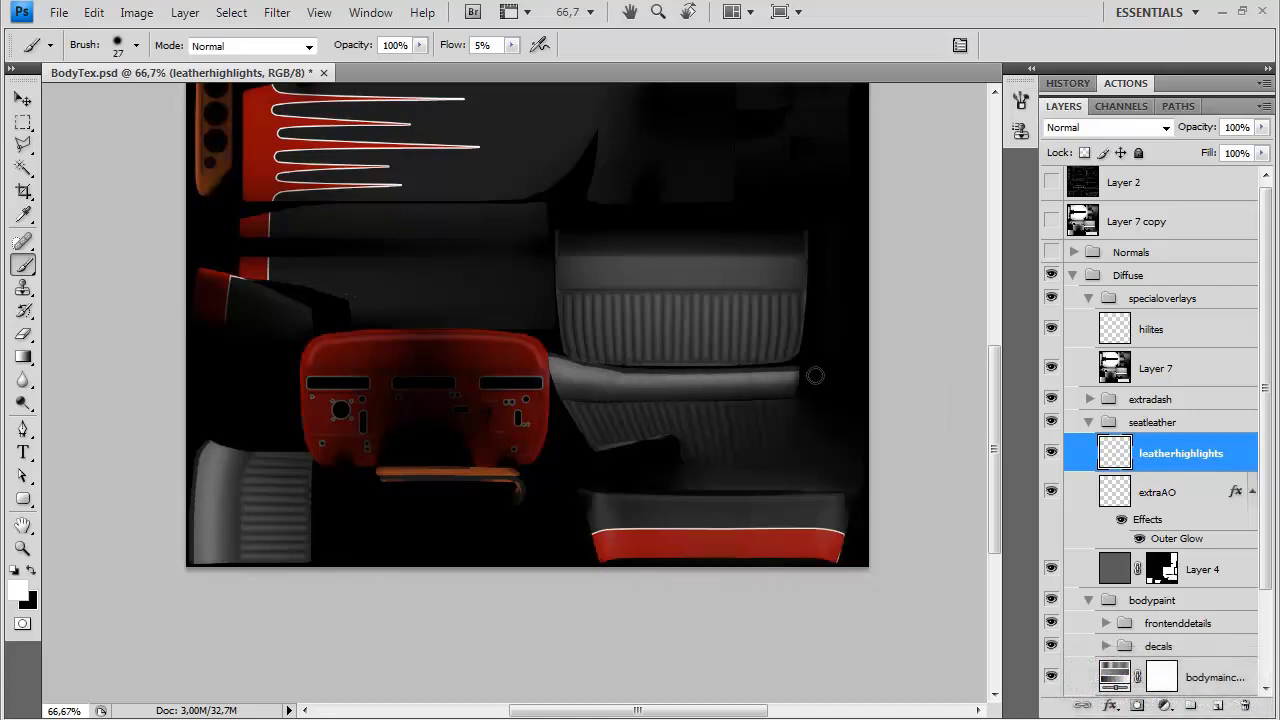
# Switch to the Smudge tool at 50% strength to blend the highlight on the seat's front roll
pyautogui.hotkey('ctrl', '+')
pyautogui.hotkey('ctrl', '+')
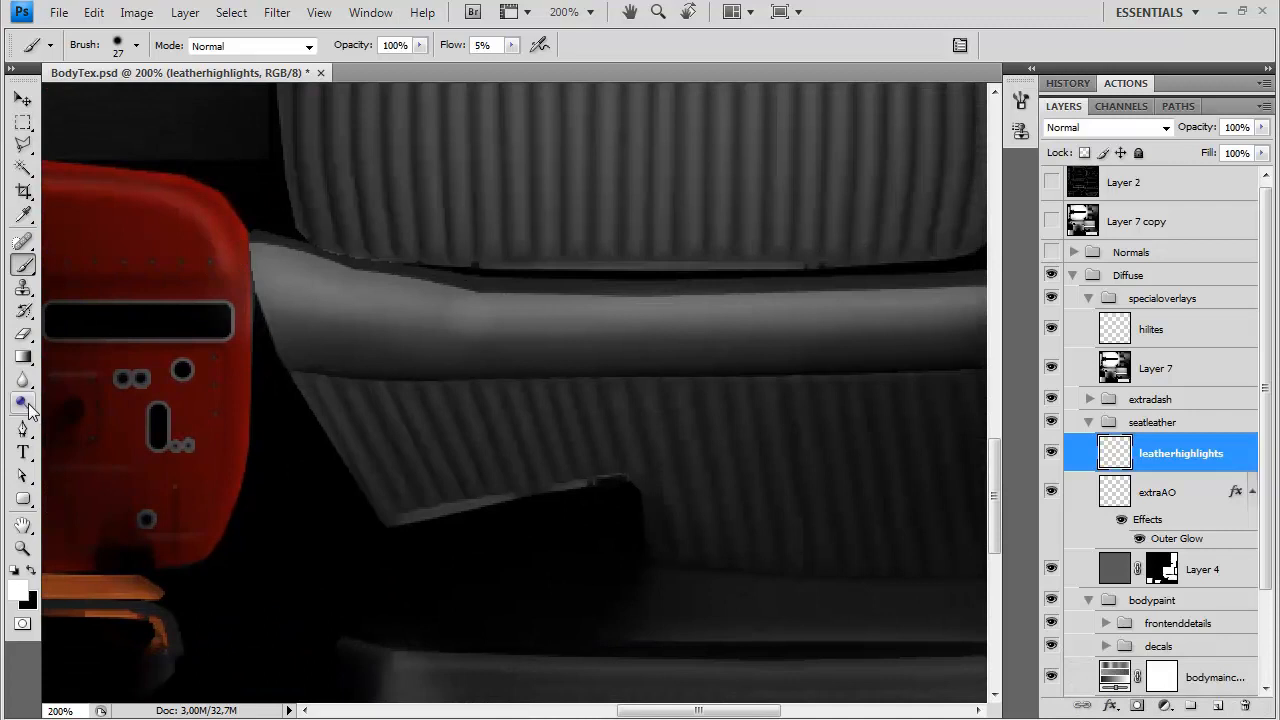
pyautogui.click(24, 406)
pyautogui.moveTo(24, 379); pyautogui.dragTo(100, 417)
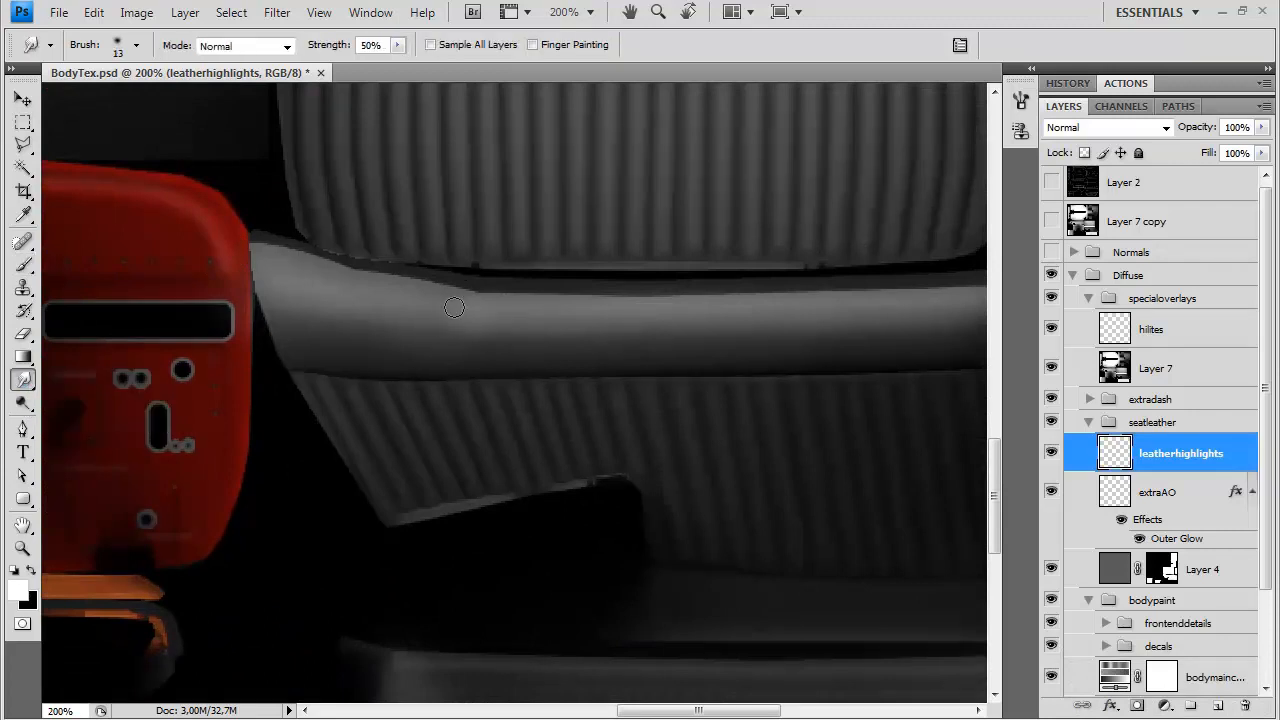
# Paint a white highlight along the upper edge of the seat back's smooth band with a 17 px brush
pyautogui.moveTo(608, 150); pyautogui.dragTo(500, 483)
pyautogui.rightClick(444, 362)
pyautogui.click(23, 264)
pyautogui.moveTo(190, 285); pyautogui.dragTo(891, 266)
pyautogui.hotkey('ctrl', 'z')
pyautogui.rightClick(869, 287)
pyautogui.moveTo(937, 320); pyautogui.dragTo(928, 321)
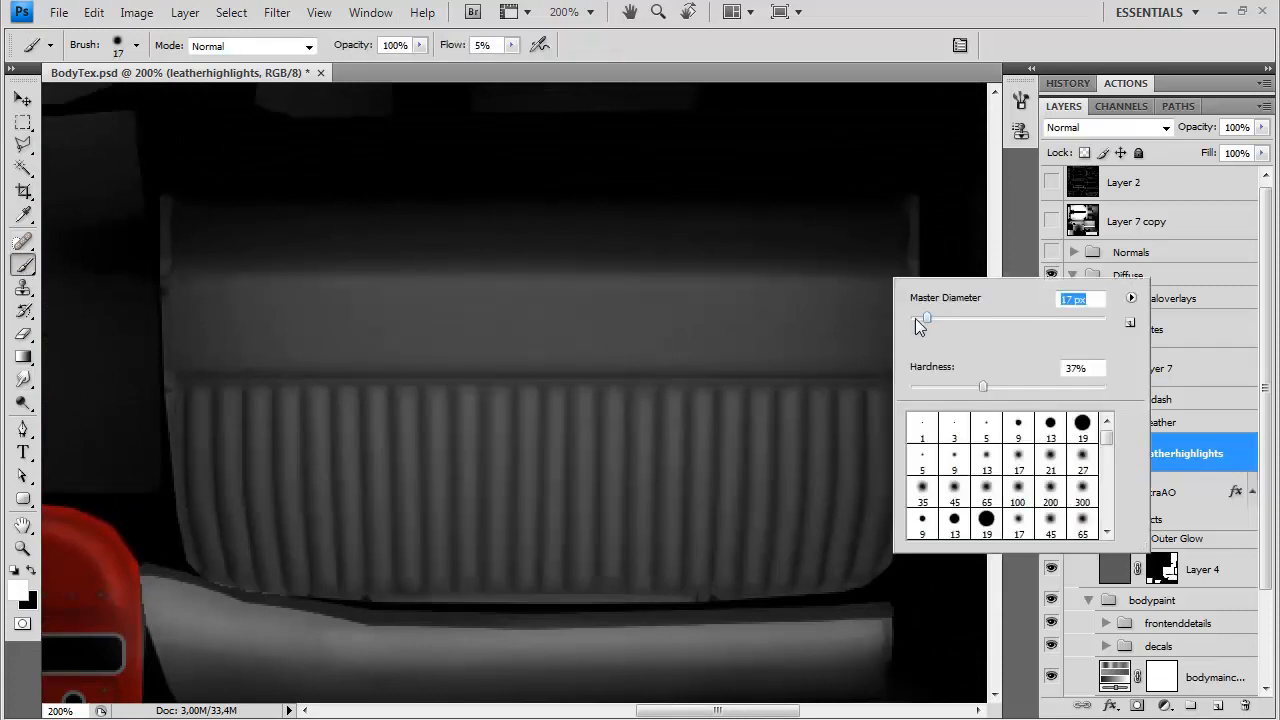
pyautogui.click(876, 275)
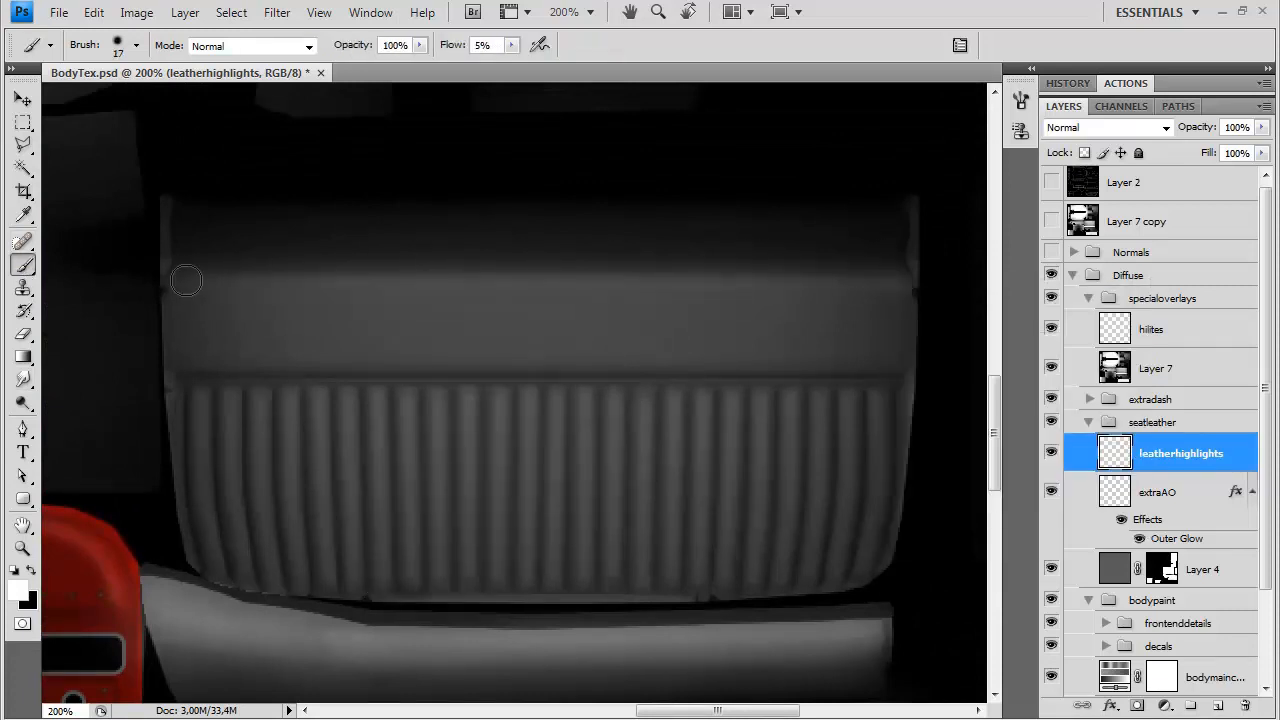
pyautogui.moveTo(185, 283); pyautogui.dragTo(882, 280)
# Lower the brush flow to 3% and paint soft highlights across the seat back's smooth band, enlarging the brush to 55 px
pyautogui.rightClick(684, 357)
pyautogui.click(801, 159)
pyautogui.click(512, 45)
pyautogui.moveTo(516, 67); pyautogui.dragTo(514, 69)
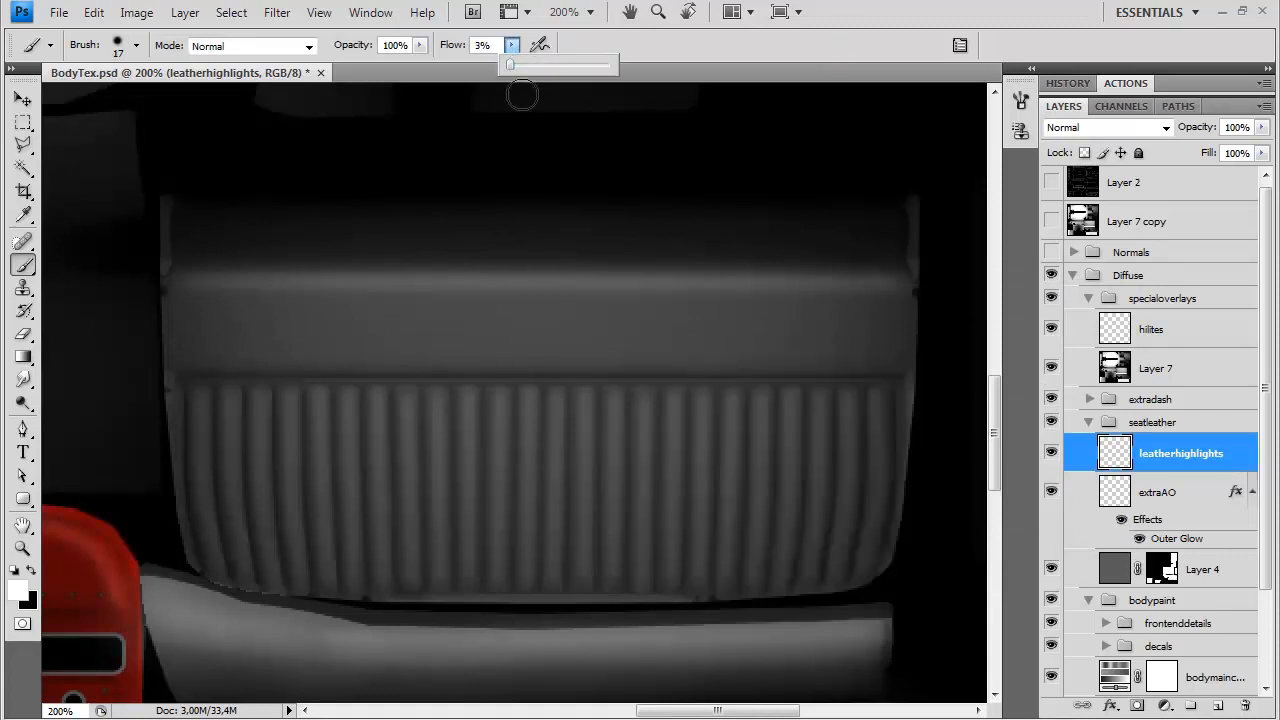
pyautogui.moveTo(894, 360)
pyautogui.mouseDown()
pyautogui.moveTo(330, 340)
pyautogui.moveTo(190, 349)
pyautogui.mouseUp()
pyautogui.rightClick(334, 352)
pyautogui.click(412, 392)
pyautogui.click(210, 322)
pyautogui.moveTo(251, 314); pyautogui.dragTo(877, 306)
# Save the texture as a Targa copy, overwriting BodyDiffuse.tga in the img folder
pyautogui.press('space')
pyautogui.moveTo(766, 437); pyautogui.dragTo(800, 180)
pyautogui.moveTo(721, 509); pyautogui.dragTo(746, 271)
pyautogui.hotkey('ctrl', '-')
pyautogui.hotkey('ctrl', '-')
pyautogui.moveTo(572, 158); pyautogui.dragTo(528, 551)
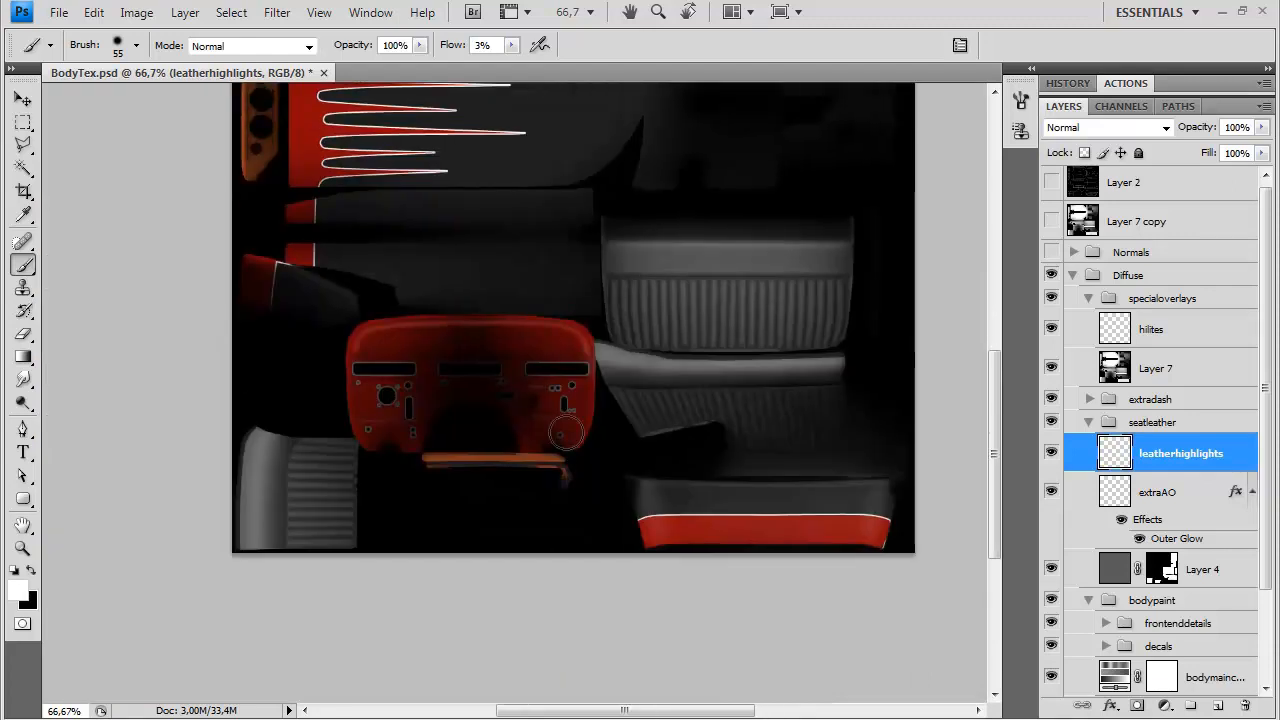
pyautogui.hotkey('ctrl', 'shift', 's')
pyautogui.click(614, 468)
pyautogui.click(618, 717)
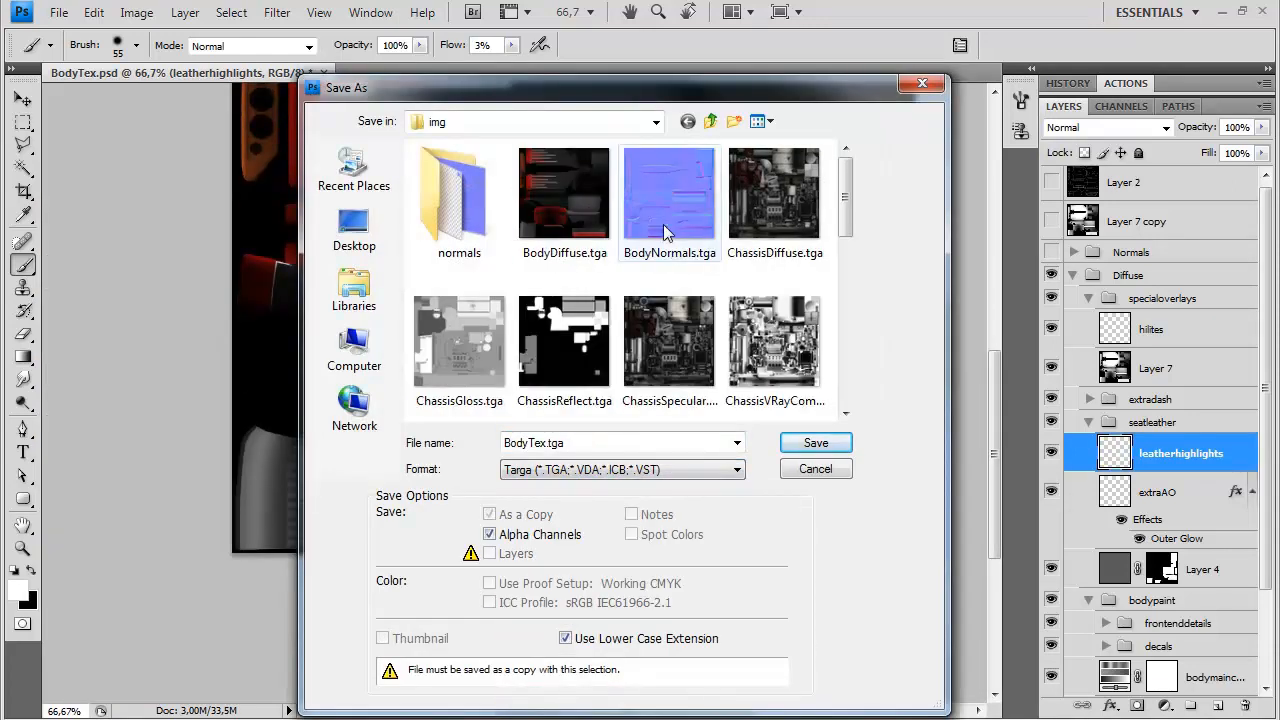
pyautogui.doubleClick(580, 205)
pyautogui.click(601, 290)
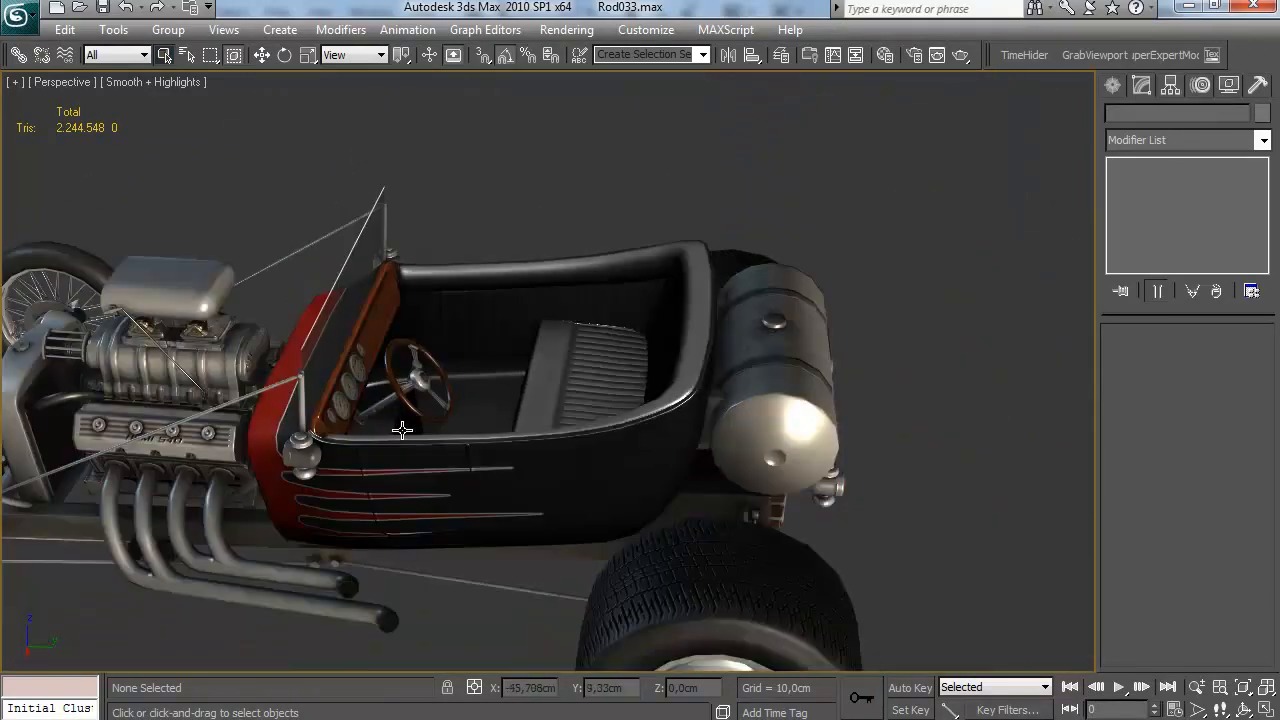
# Switch to 3ds Max and set the 07 - Default material's Light 1 to Omni01, Light 2 to Omni02 and Active Lights to 2
pyautogui.press('m')
pyautogui.moveTo(745, 563); pyautogui.dragTo(745, 546)
pyautogui.click(856, 482)
pyautogui.click(841, 514)
pyautogui.click(862, 524)
pyautogui.click(860, 560)
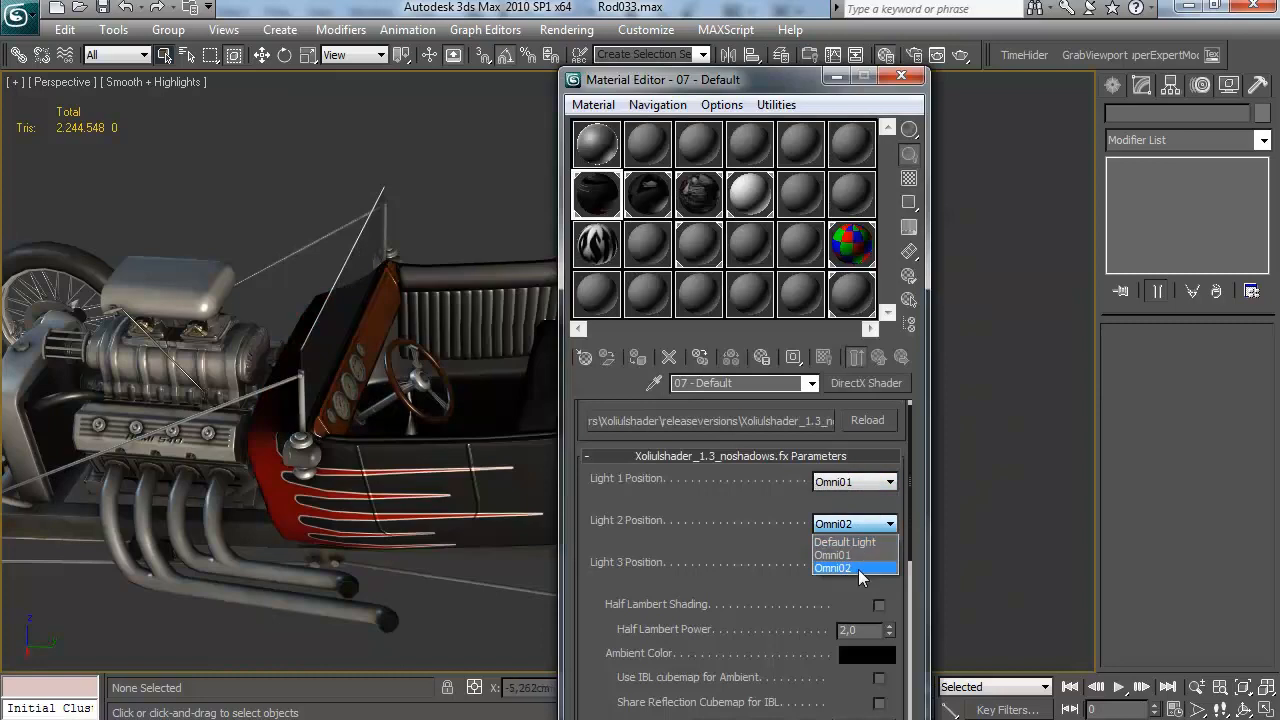
pyautogui.moveTo(730, 705); pyautogui.dragTo(730, 519)
pyautogui.scroll(-3, 840, 556)
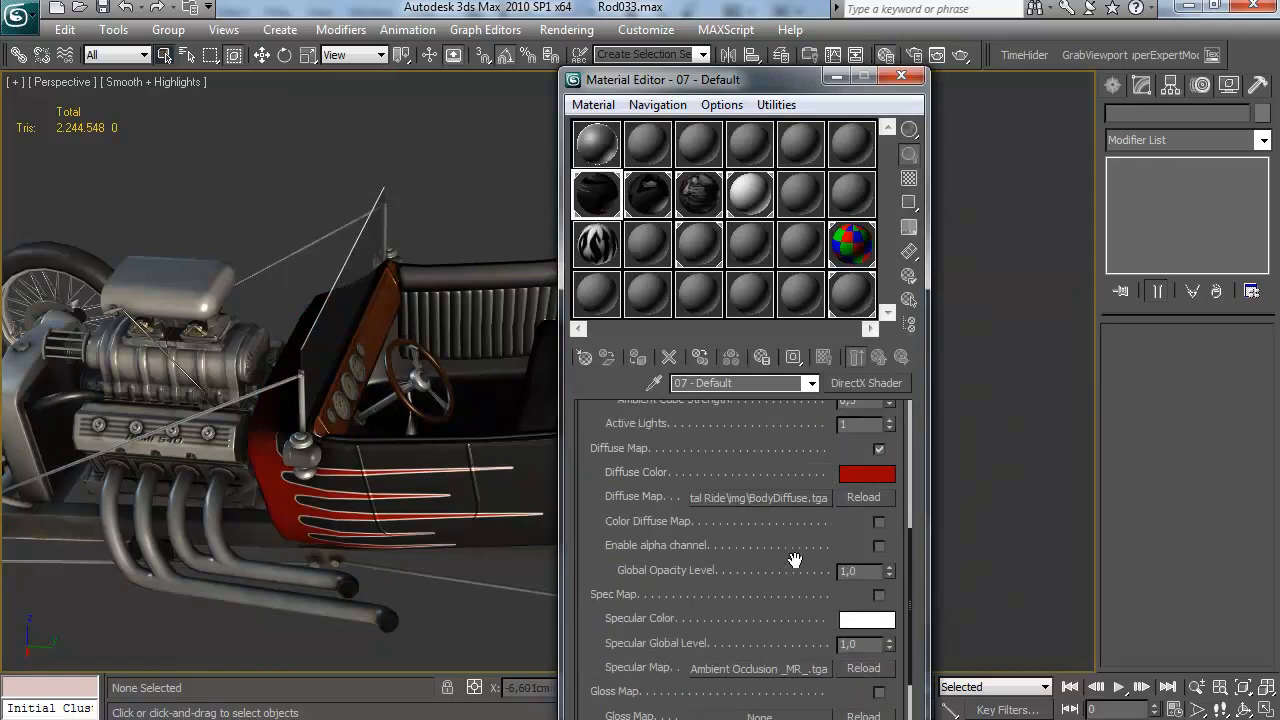
pyautogui.scroll(6, 800, 559)
pyautogui.click(889, 691)
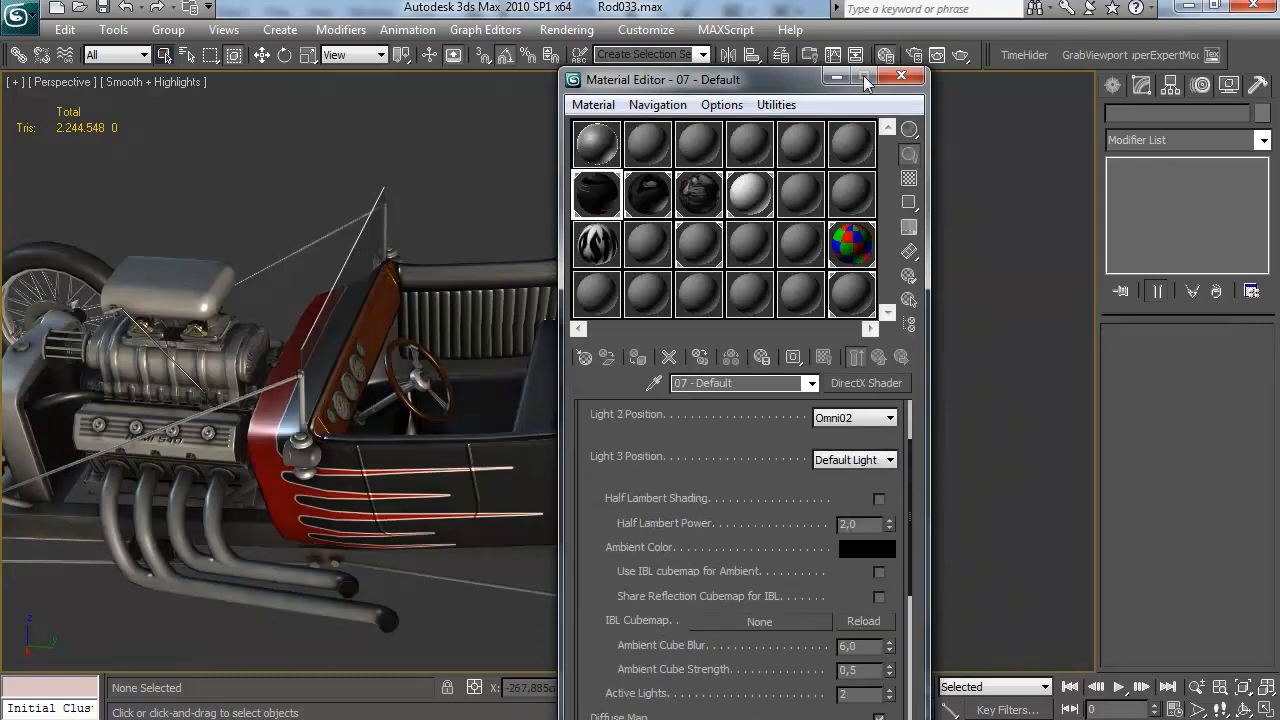
pyautogui.click(900, 78)
# Examine the textured car body, engine and seats in the perspective view from several angles and distances
pyautogui.moveTo(699, 281); pyautogui.dragTo(442, 367)
pyautogui.scroll(-4, 322, 261)
pyautogui.scroll(2, 322, 261)
pyautogui.scroll(-3, 366, 319)
pyautogui.scroll(3, 350, 372)
pyautogui.scroll(-1, 350, 372)
pyautogui.scroll(-4, 479, 355)
pyautogui.scroll(4, 442, 367)
# Assign omni lights to the first two light positions of the 10 - Default glass material and raise its active lights by one
pyautogui.press('m')
pyautogui.click(754, 190)
pyautogui.moveTo(776, 518); pyautogui.dragTo(784, 477)
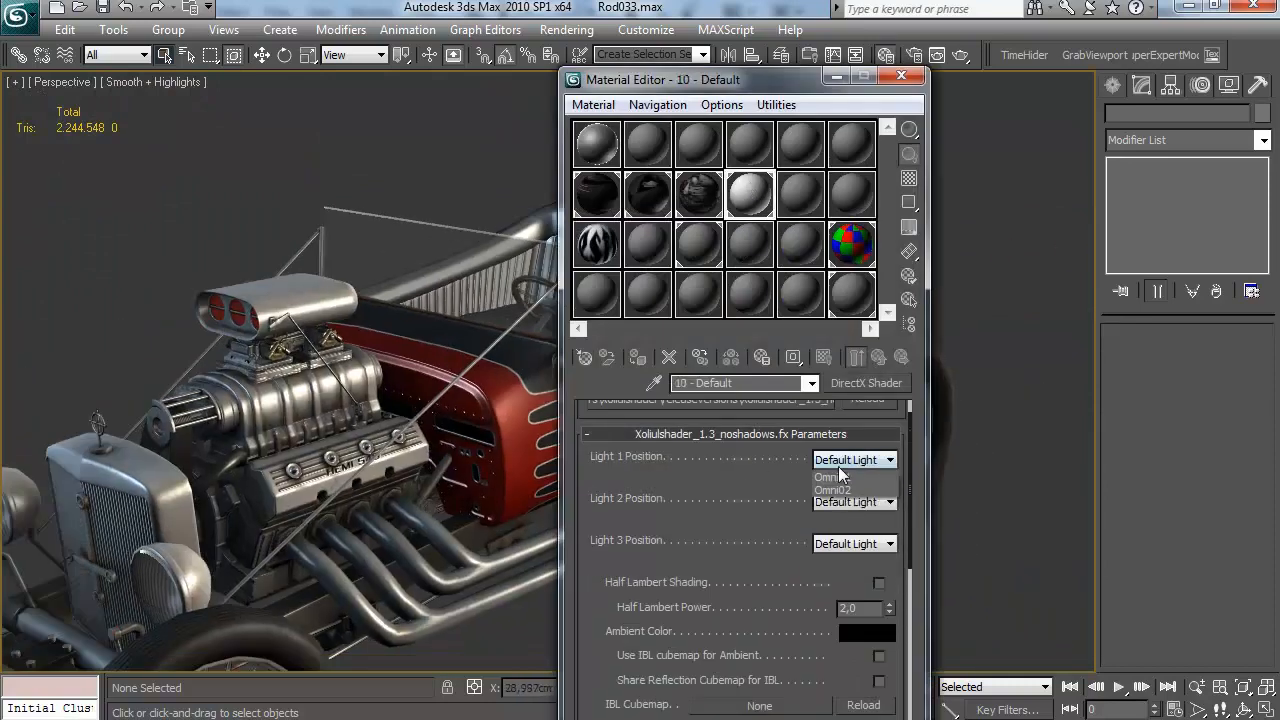
pyautogui.click(839, 465)
pyautogui.click(838, 486)
pyautogui.click(845, 504)
pyautogui.click(843, 539)
pyautogui.moveTo(712, 540); pyautogui.dragTo(720, 315)
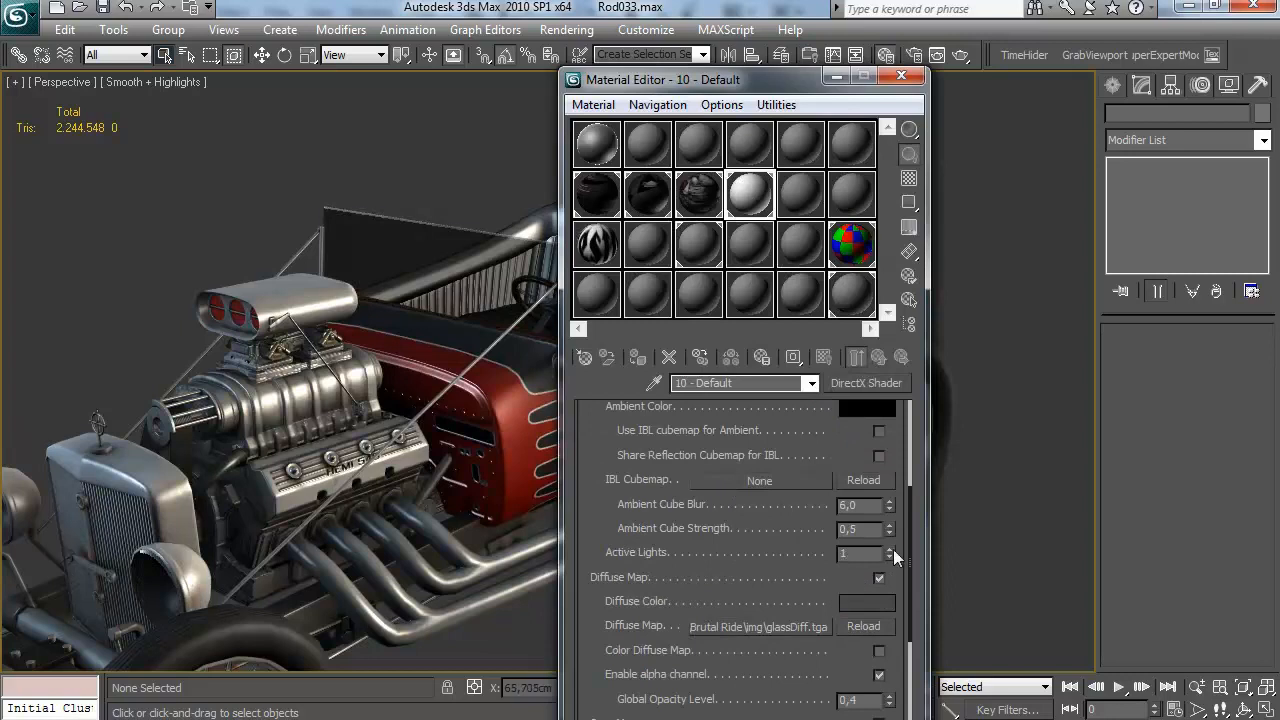
pyautogui.click(889, 549)
pyautogui.click(903, 77)
# Set the glass material's Glossiness Level to 100 and its Specular Global Level to 0.1
pyautogui.moveTo(565, 290); pyautogui.dragTo(636, 308)
pyautogui.scroll(-3, 597, 272)
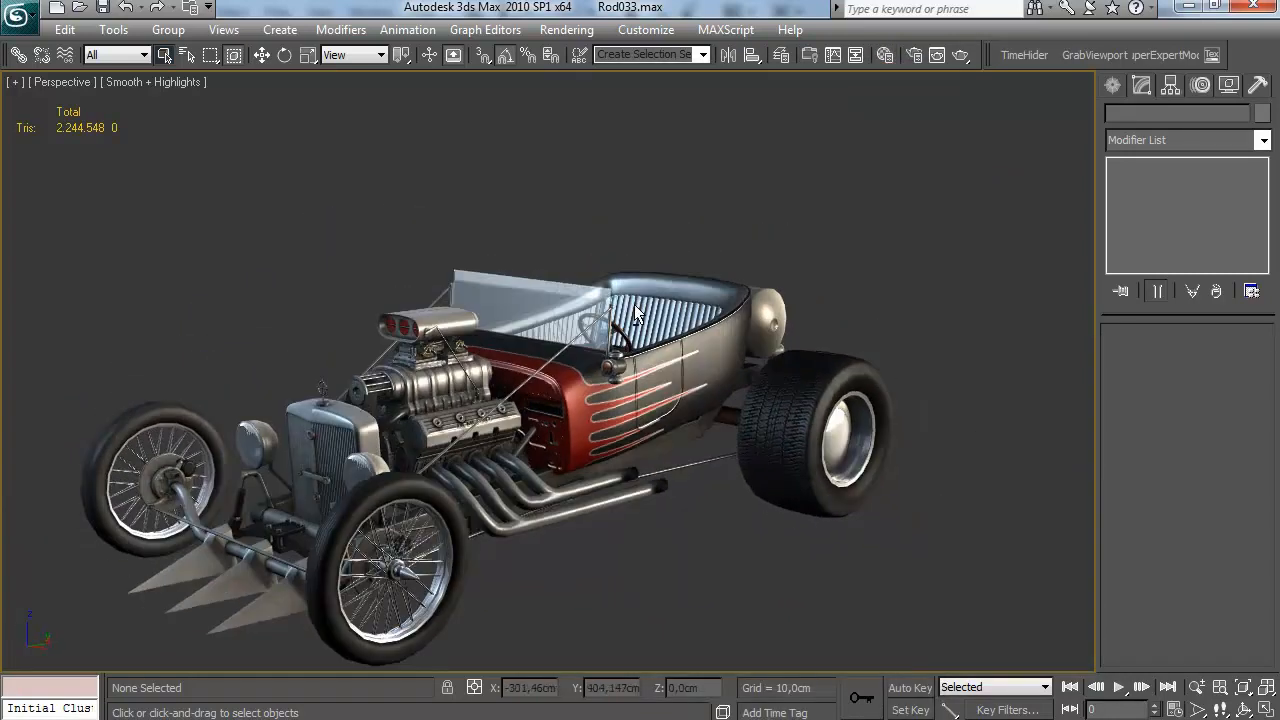
pyautogui.moveTo(618, 425); pyautogui.dragTo(604, 407)
pyautogui.press('m')
pyautogui.scroll(-6, 652, 430)
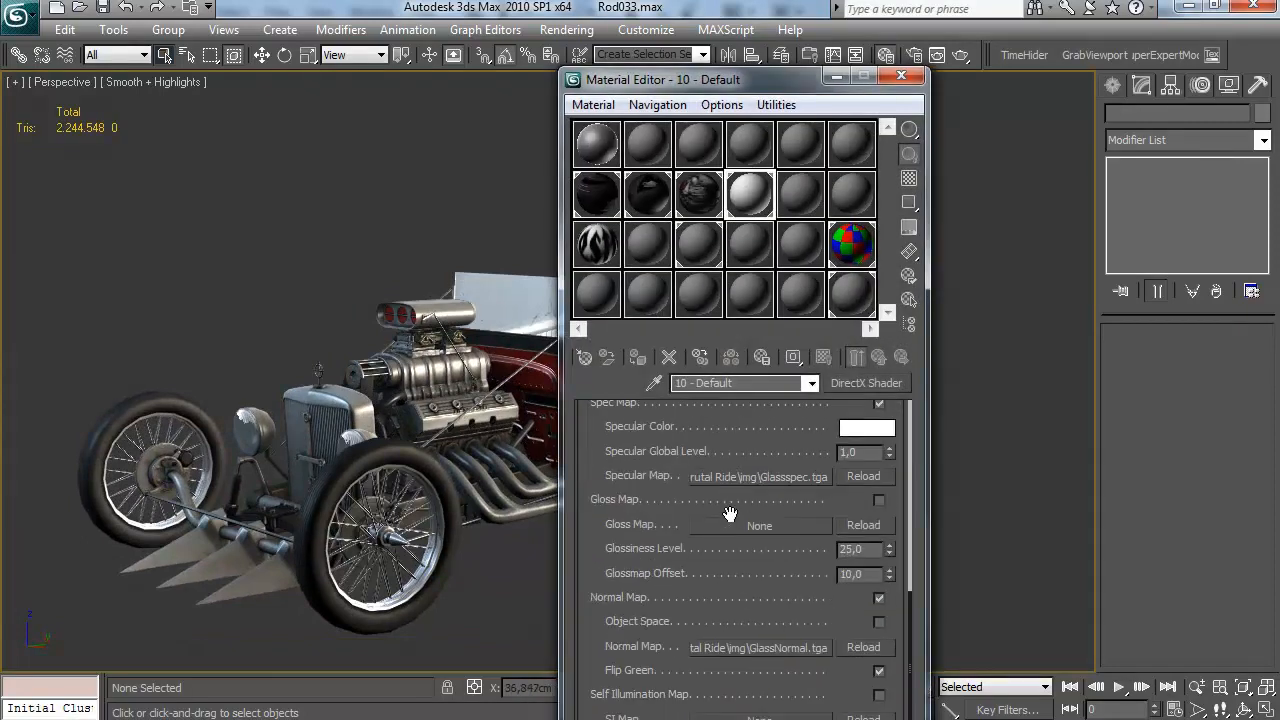
pyautogui.press('Return')
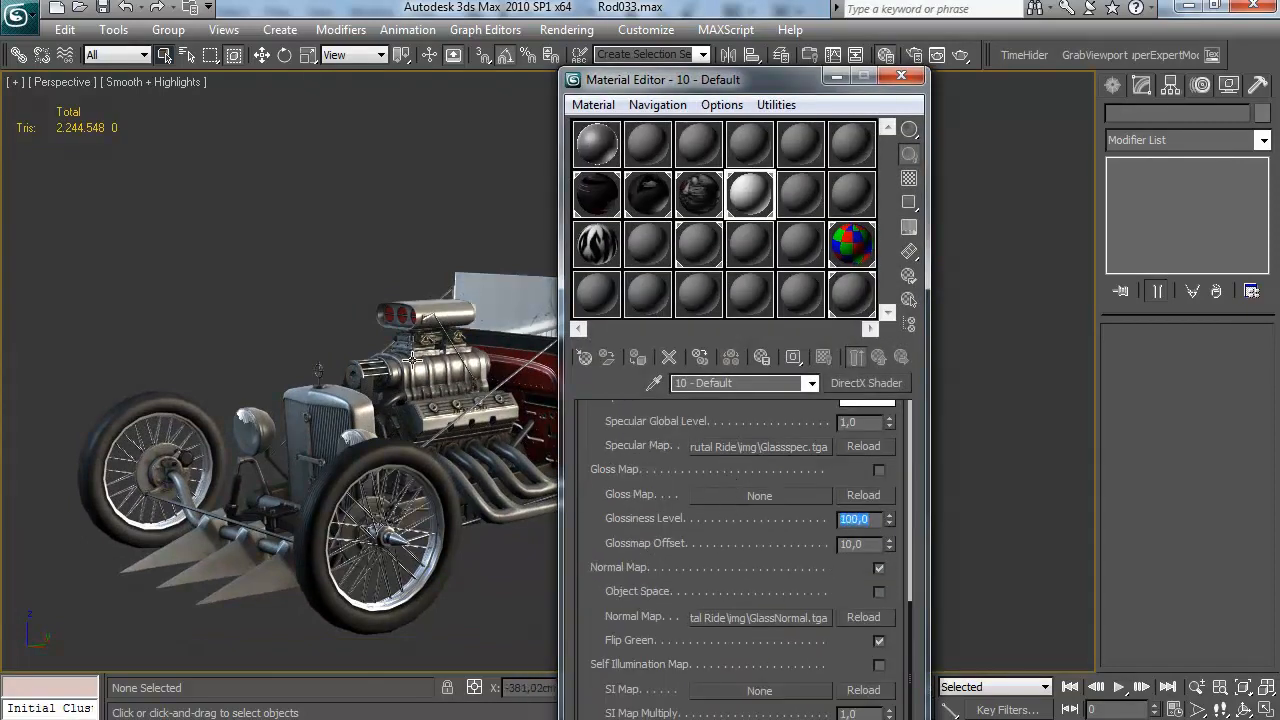
pyautogui.scroll(2, 707, 476)
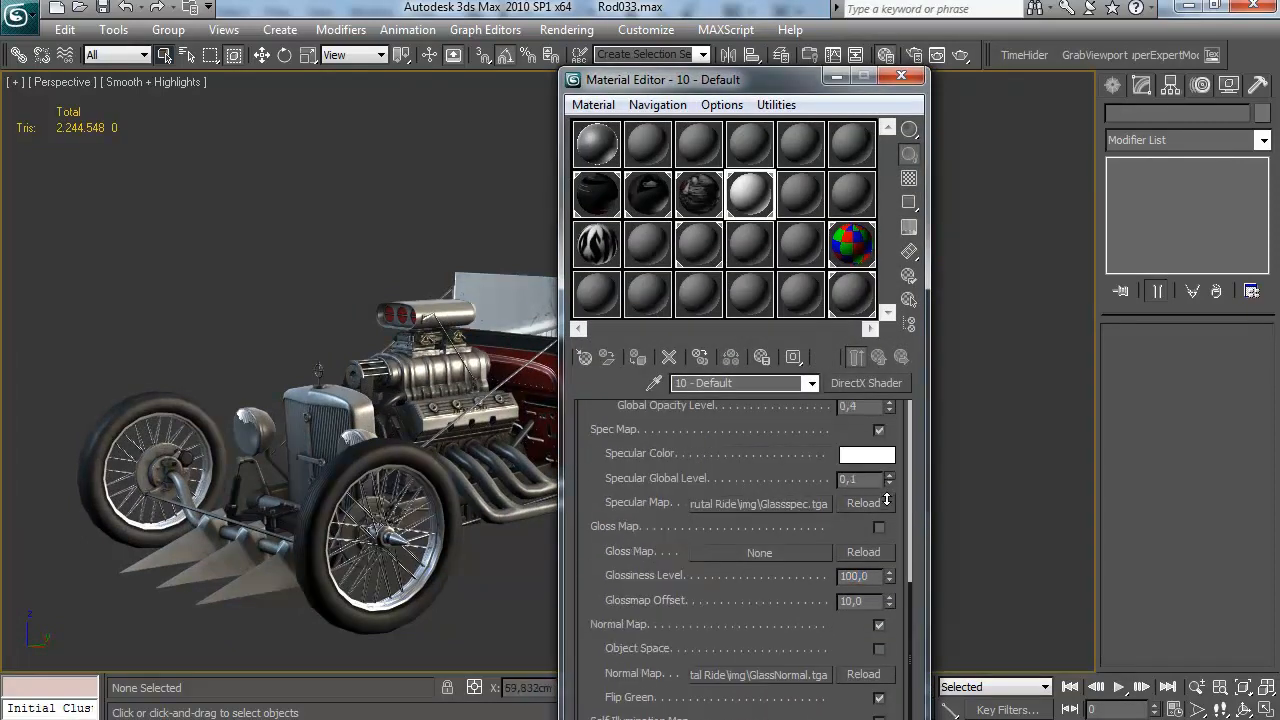
pyautogui.click(901, 76)
# Inspect the windshield glass, body paint and seat interior from different angles and distances
pyautogui.moveTo(749, 291); pyautogui.dragTo(729, 323)
pyautogui.scroll(4, 600, 340)
pyautogui.moveTo(550, 345); pyautogui.dragTo(531, 472)
pyautogui.scroll(-5, 646, 391)
pyautogui.scroll(-2, 646, 386)
pyautogui.scroll(5, 514, 449)
pyautogui.scroll(5, 612, 377)
pyautogui.moveTo(612, 377); pyautogui.dragTo(359, 454)
pyautogui.scroll(2, 504, 440)
pyautogui.scroll(-3, 534, 406)
pyautogui.scroll(-3, 460, 426)
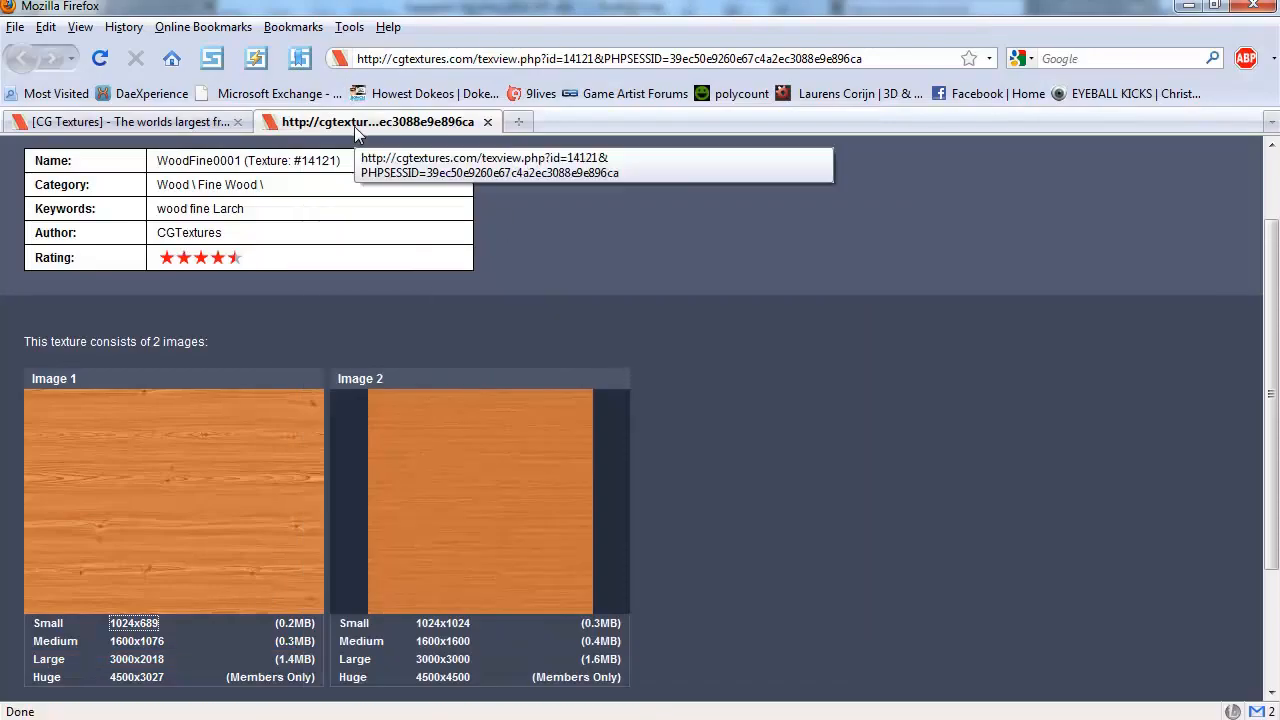
# Switch to Firefox, close the wood texture page and browse the Fabric Leather category on CG Textures for a fine leather
pyautogui.middleClick(360, 129)
pyautogui.scroll(-1, 731, 421)
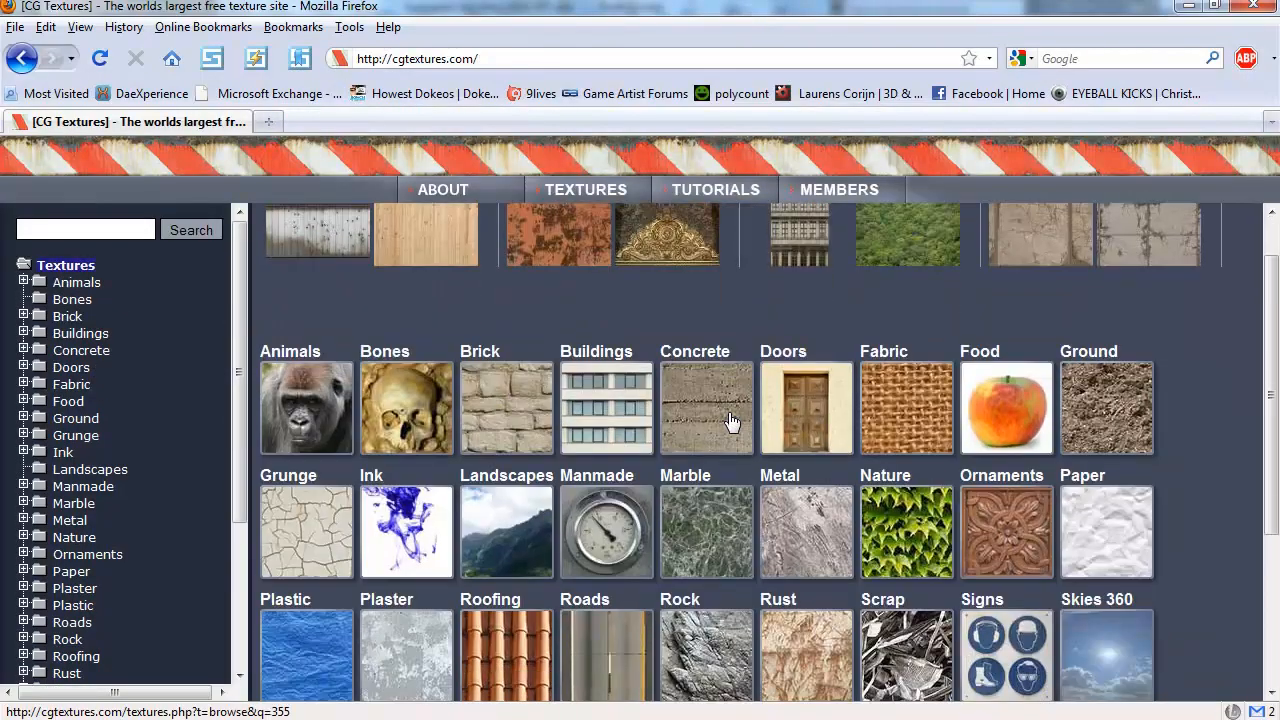
pyautogui.click(871, 421)
pyautogui.scroll(-5, 871, 422)
pyautogui.click(506, 460)
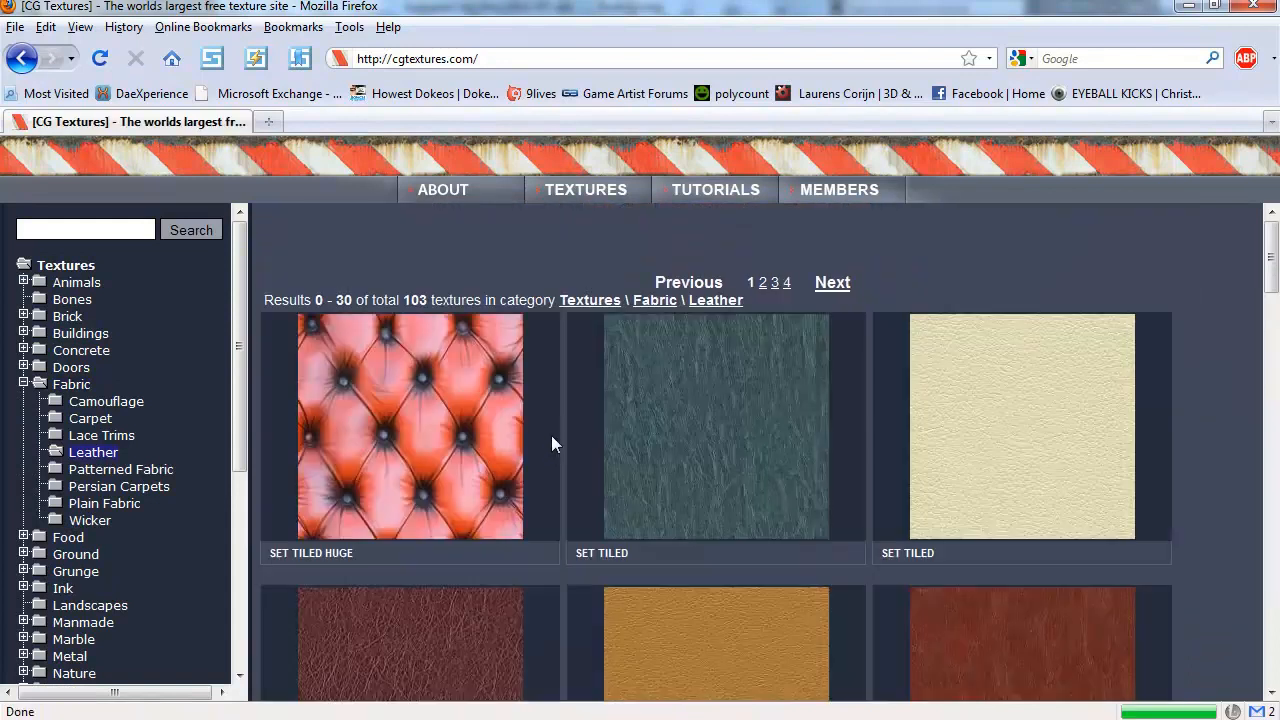
pyautogui.scroll(-4, 548, 430)
pyautogui.scroll(-1, 549, 427)
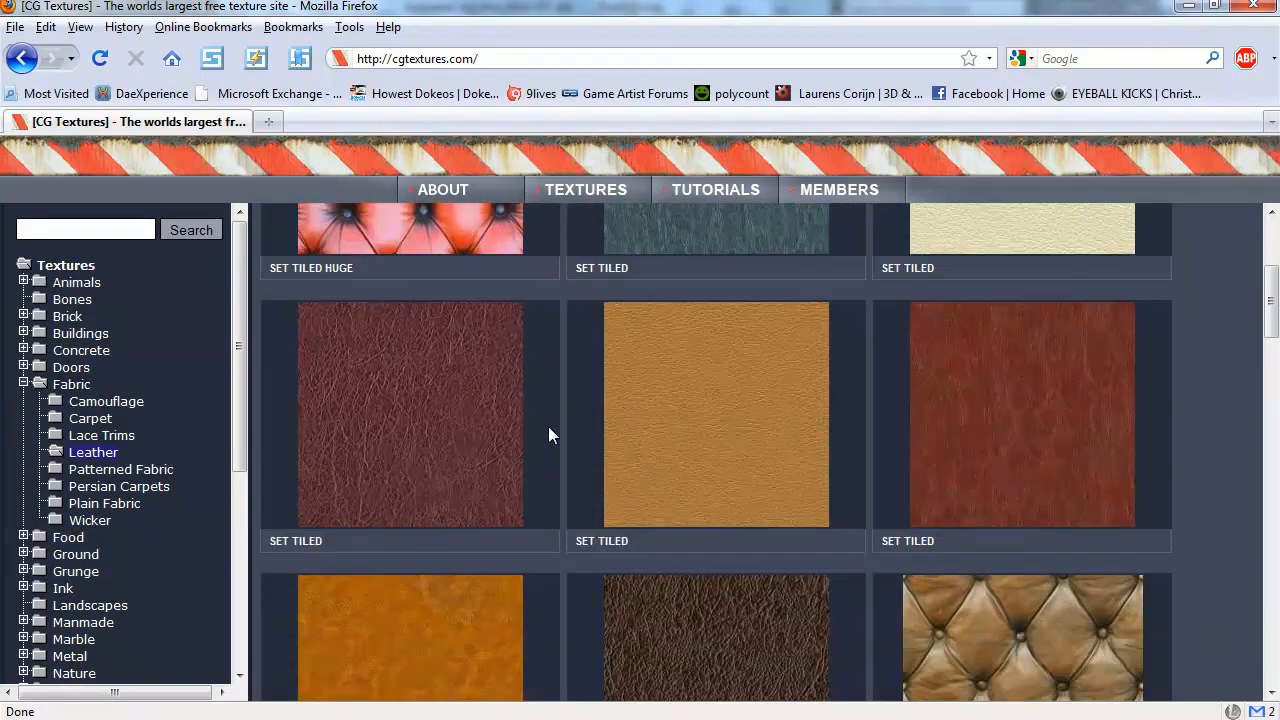
pyautogui.scroll(4, 549, 427)
pyautogui.scroll(-2, 549, 427)
pyautogui.scroll(2, 549, 427)
# Download the tiled 640x640 version of the cream Leather0045 texture and open it in Photoshop
pyautogui.click(971, 443)
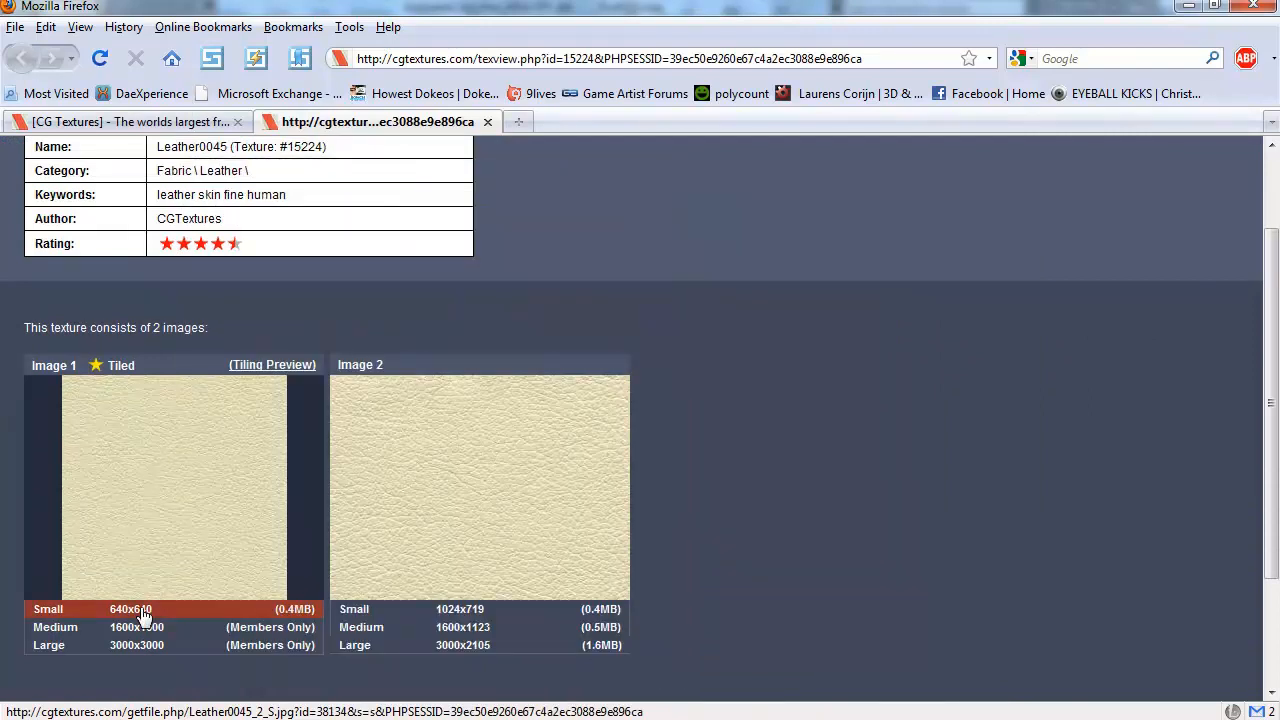
pyautogui.click(143, 611)
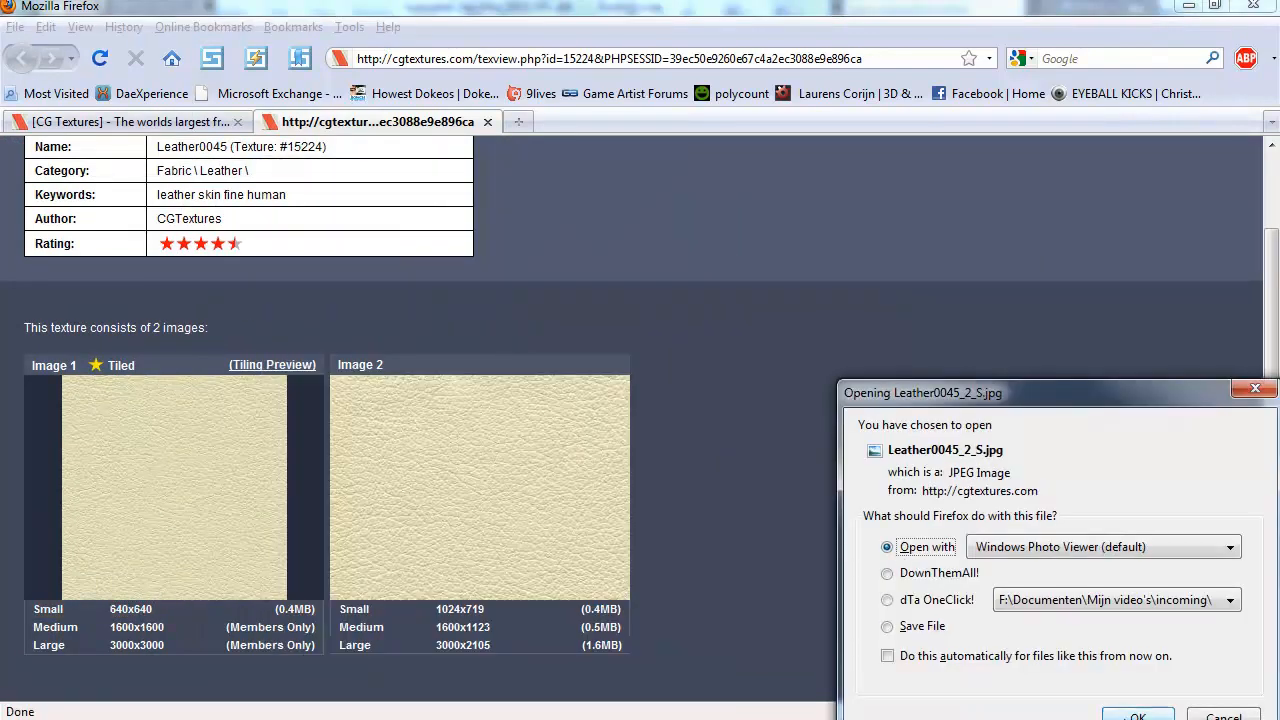
pyautogui.click(1137, 715)
pyautogui.rightClick(604, 447)
pyautogui.moveTo(680, 451)
pyautogui.click(909, 491)
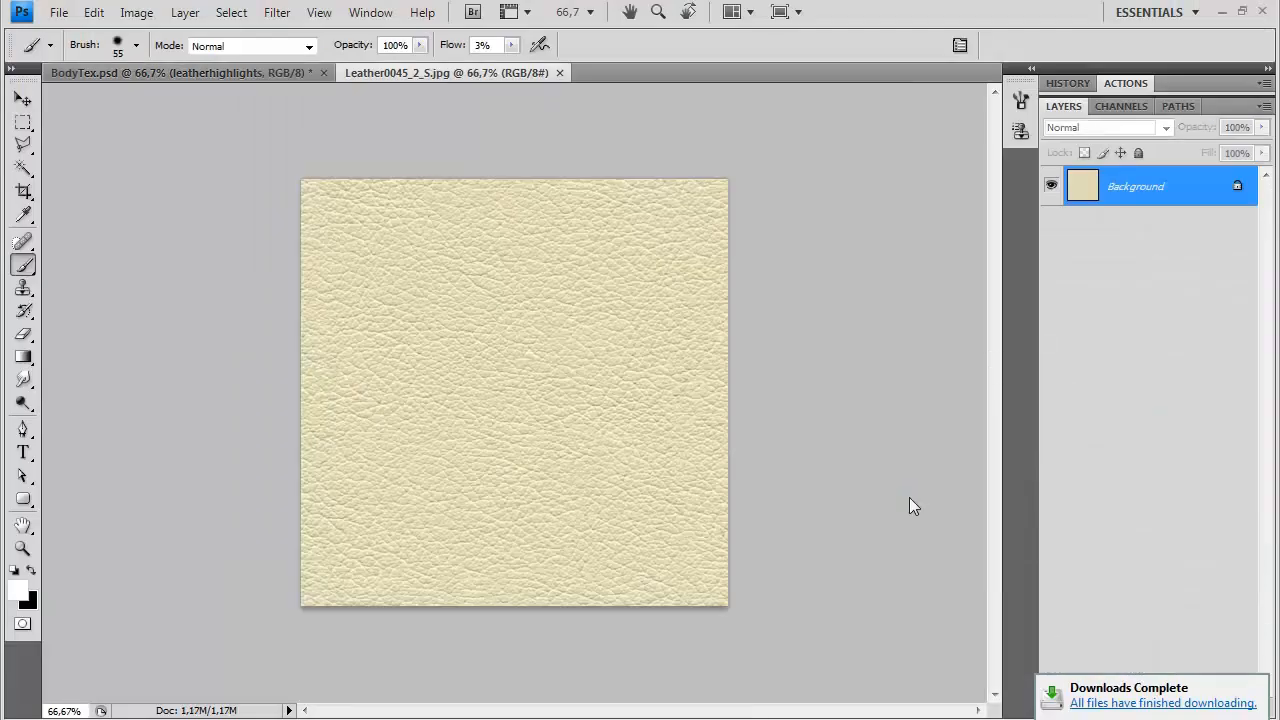
# Desaturate the whole leather image and adjust its brightness and contrast
pyautogui.hotkey('ctrl', 'a')
pyautogui.hotkey('shift', 'ctrl', 'u')
pyautogui.click(136, 12)
pyautogui.moveTo(200, 61)
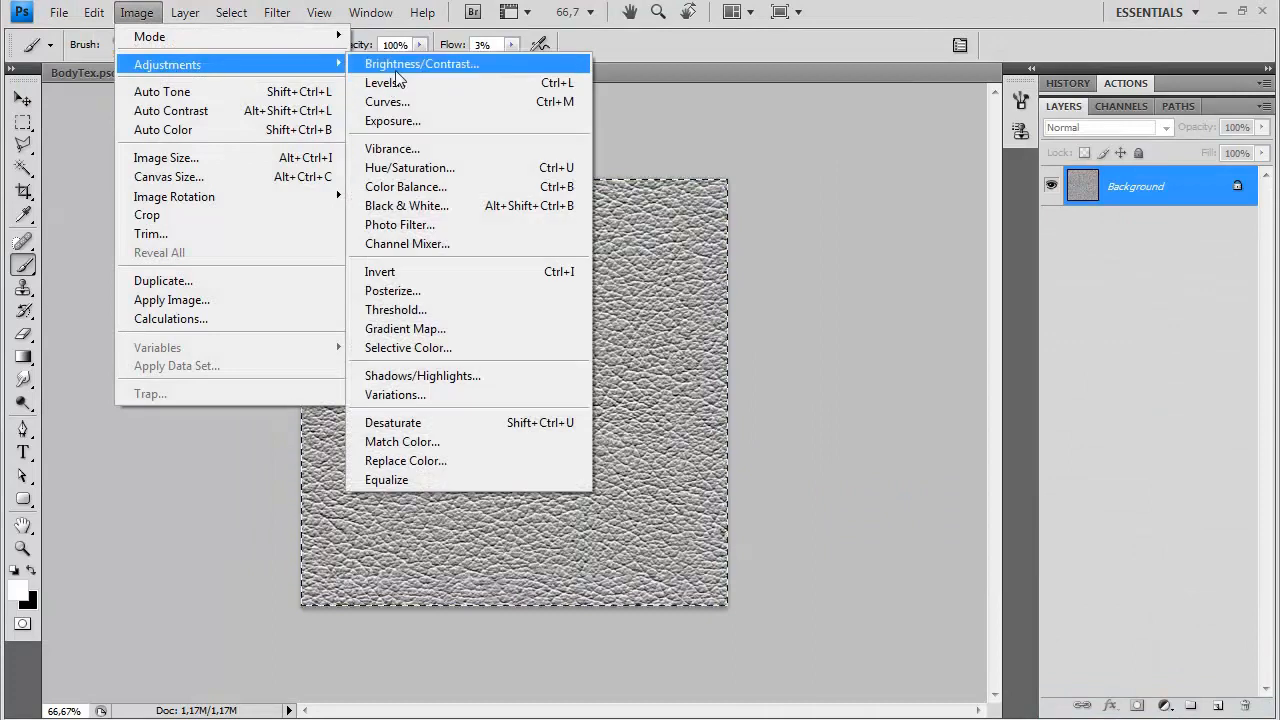
pyautogui.click(410, 64)
pyautogui.moveTo(783, 279); pyautogui.dragTo(785, 242)
pyautogui.click(936, 217)
# Define the grey leather image as a pattern and close its document
pyautogui.click(94, 12)
pyautogui.click(253, 469)
pyautogui.press('Return')
pyautogui.hotkey('ctrl', 'w')
pyautogui.click(645, 299)
# Load Layer 4's mask as a selection and add a pattern fill layer above it using the leather pattern
pyautogui.hotkey('ctrl', '1')
pyautogui.scroll(-1, 1150, 567)
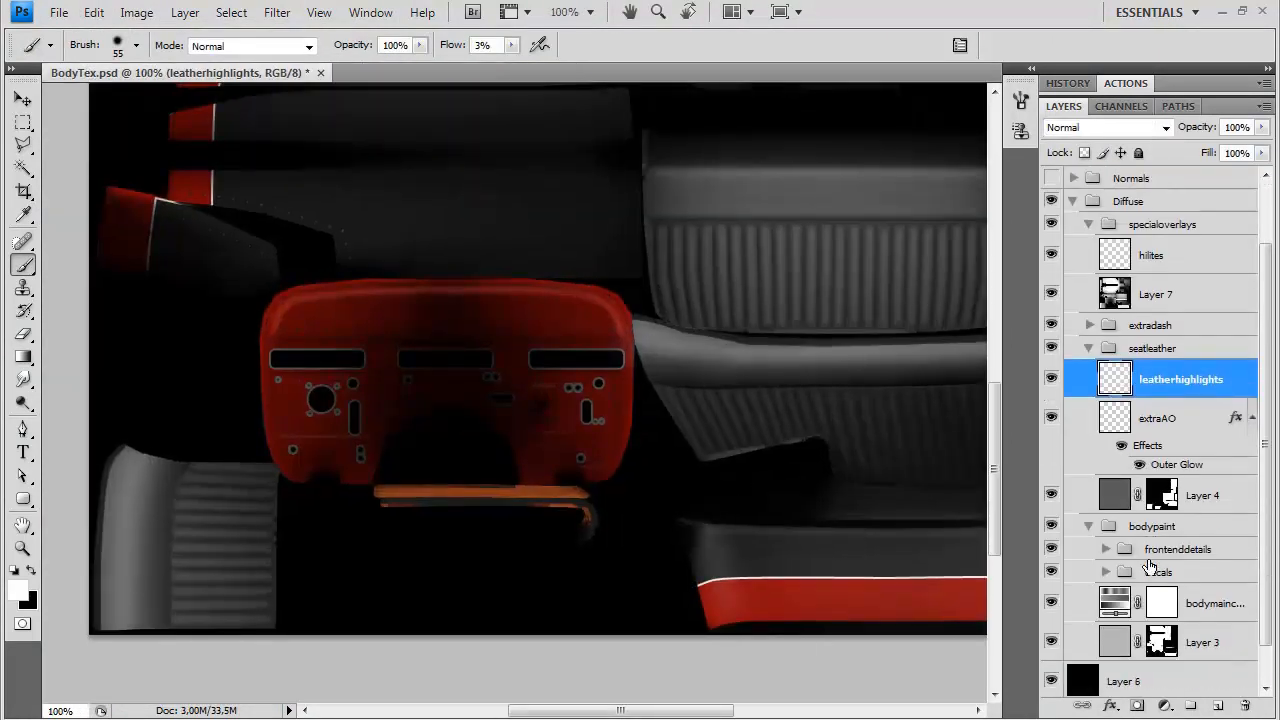
pyautogui.keyDown('ctrl'); pyautogui.click(1165, 490); pyautogui.keyUp('ctrl')
pyautogui.click(185, 12)
pyautogui.moveTo(243, 166)
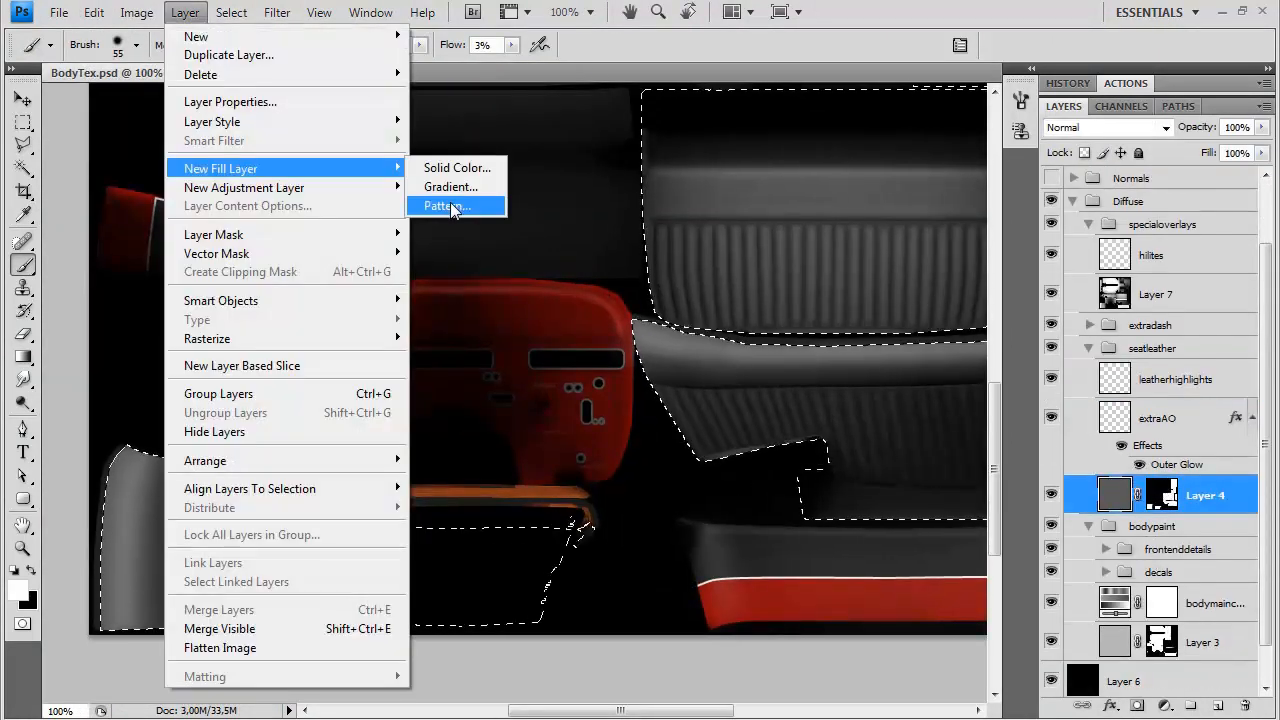
pyautogui.click(443, 206)
pyautogui.click(1006, 318)
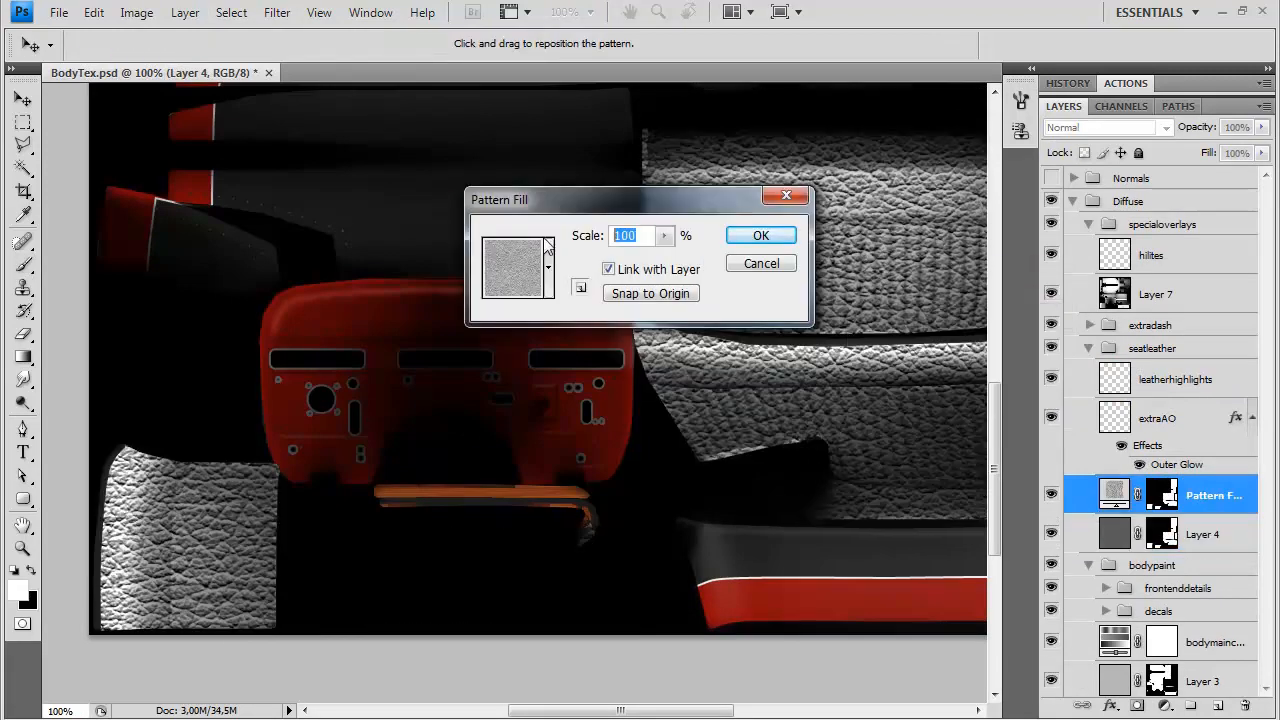
# Compare pattern scales of 10% and 15% on the seats and accept the leather pattern fill
pyautogui.write('10')
pyautogui.hotkey('ctrl', '+')
pyautogui.hscroll(5, 410, 494)
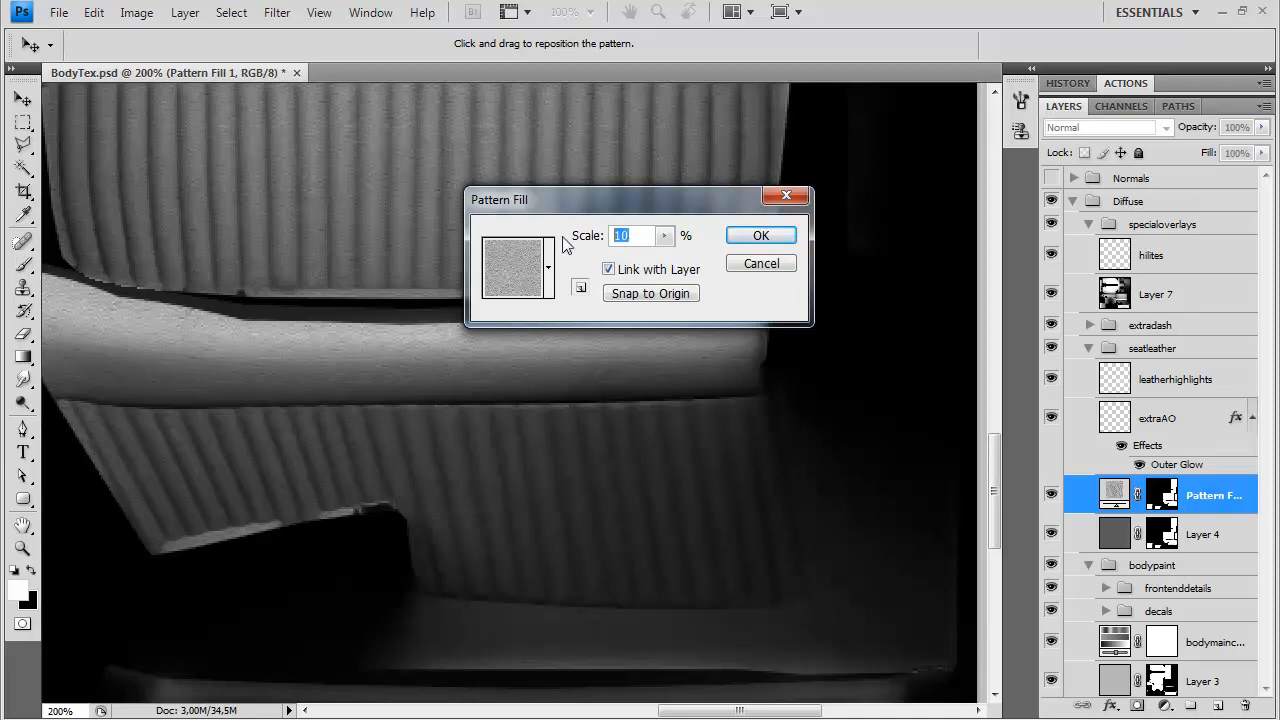
pyautogui.press('BackSpace')
pyautogui.write('15')
pyautogui.press('BackSpace')
pyautogui.press('BackSpace')
pyautogui.press('BackSpace')
pyautogui.write('1')
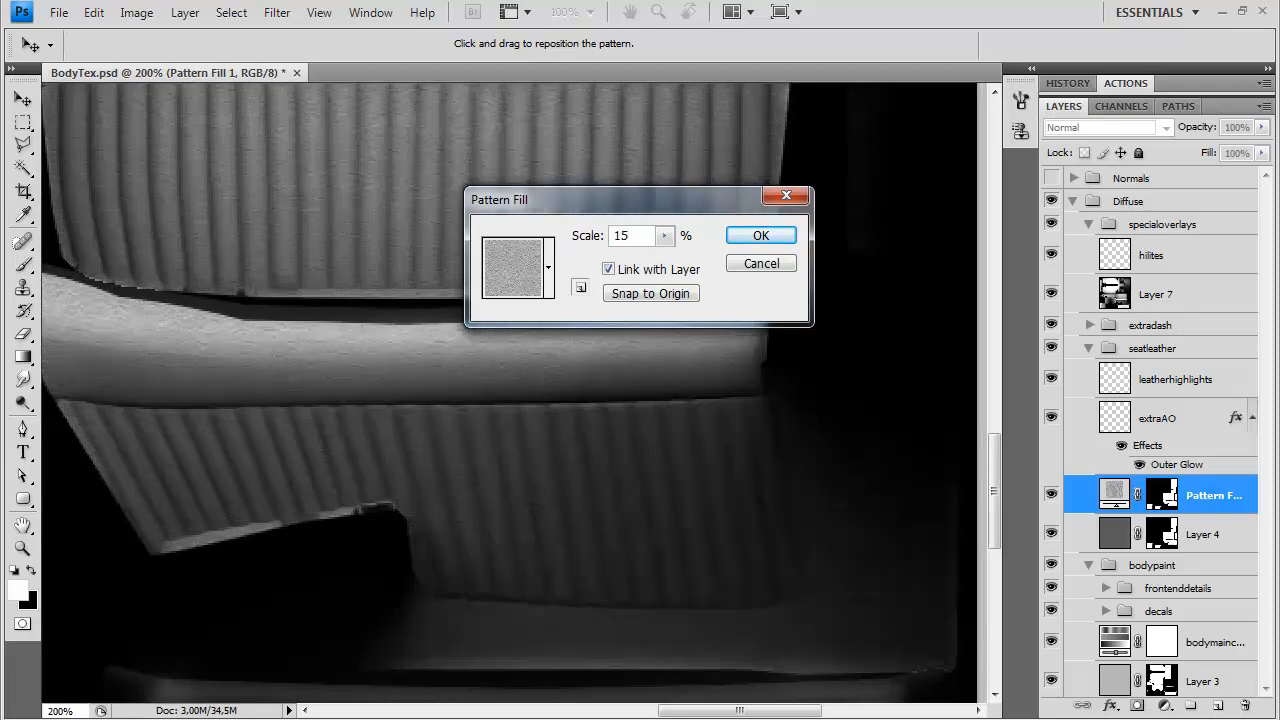
pyautogui.write('10')
pyautogui.press('BackSpace')
pyautogui.press('BackSpace')
pyautogui.press('BackSpace')
pyautogui.click(760, 237)
# Set the leather pattern fill layer to Overlay blending at 34% opacity
pyautogui.click(1122, 127)
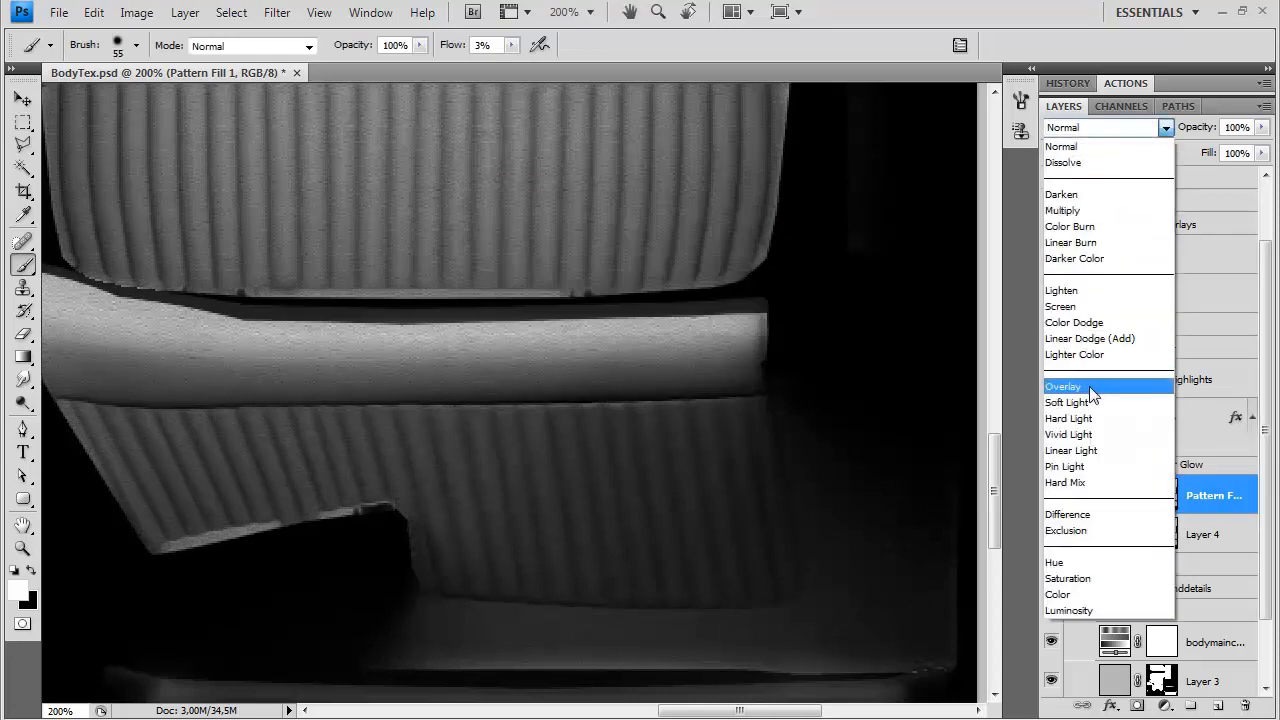
pyautogui.click(1092, 388)
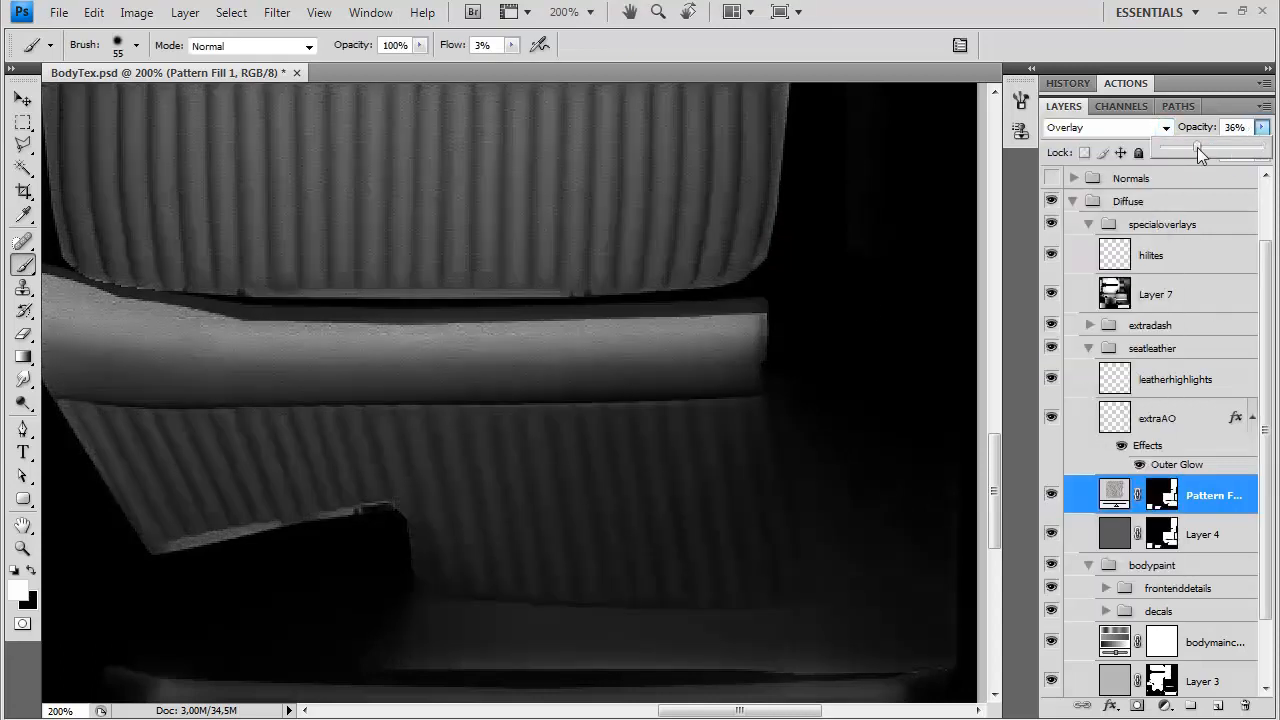
pyautogui.moveTo(1197, 147); pyautogui.dragTo(1196, 149)
pyautogui.click(530, 439)
pyautogui.moveTo(530, 439); pyautogui.dragTo(583, 449)
pyautogui.moveTo(620, 397); pyautogui.dragTo(536, 483)
pyautogui.moveTo(978, 205); pyautogui.dragTo(519, 449)
pyautogui.hotkey('ctrl', '-')
pyautogui.hotkey('ctrl', '-')
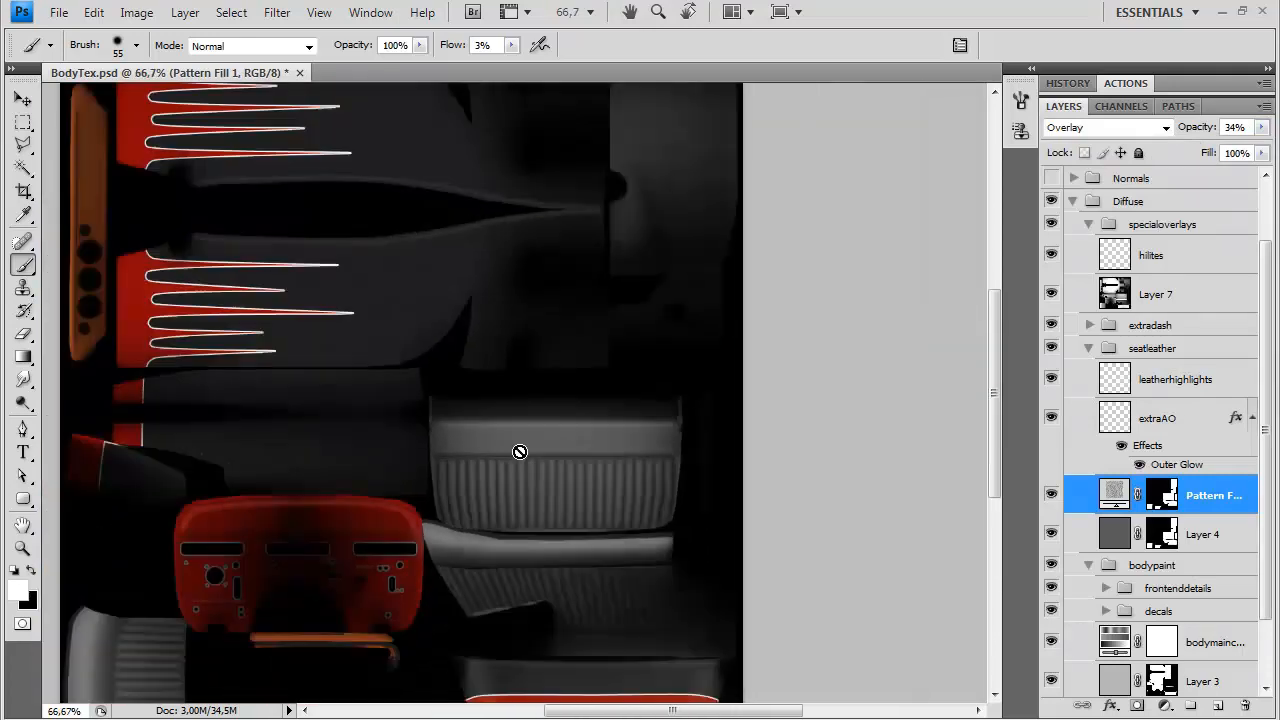
# Duplicate the leather pattern fill into the Normals group, show that group and place the copy at its top
pyautogui.scroll(1, 1256, 320)
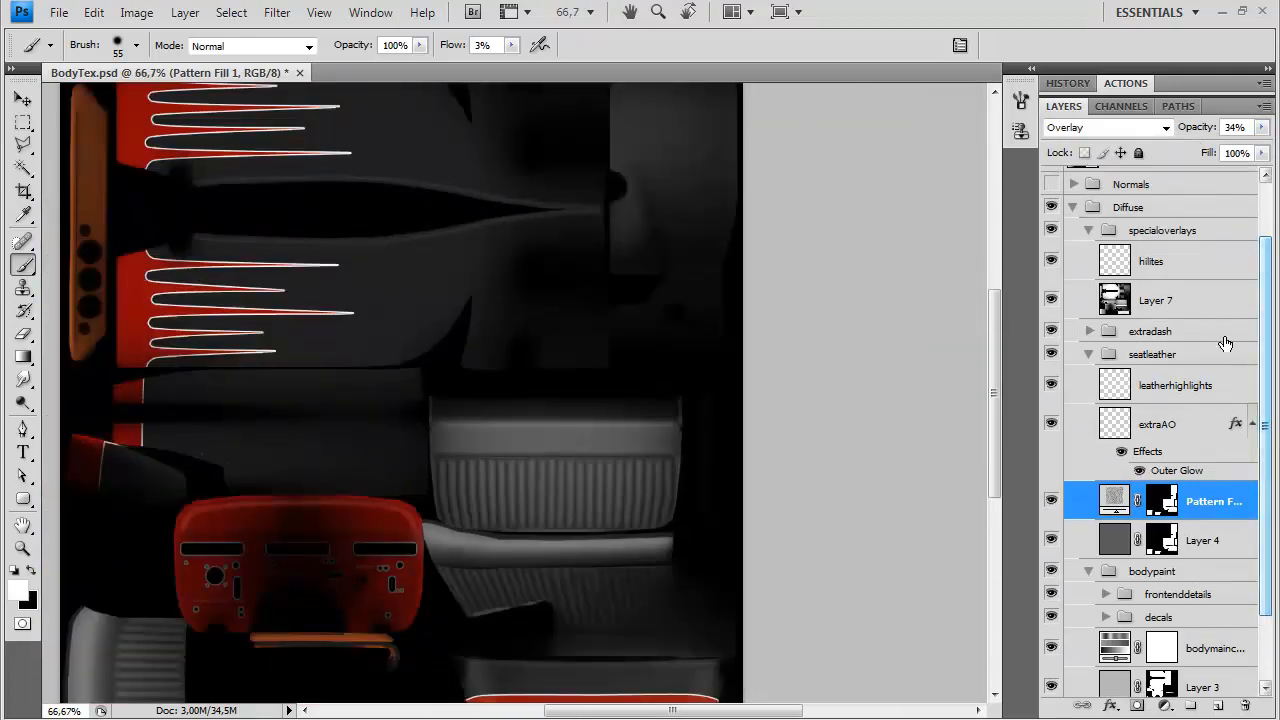
pyautogui.moveTo(1214, 668); pyautogui.dragTo(1217, 704)
pyautogui.moveTo(1207, 484); pyautogui.dragTo(1090, 261)
pyautogui.click(1051, 256)
pyautogui.click(1073, 257)
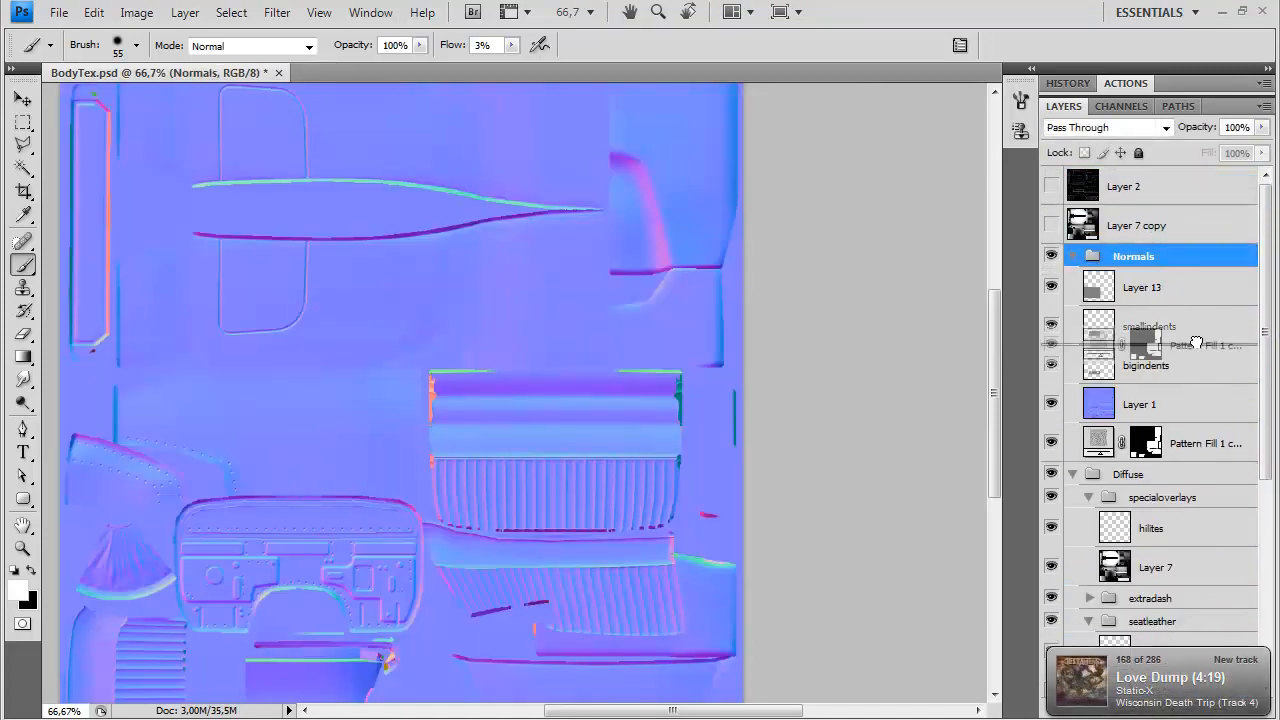
pyautogui.moveTo(1198, 401); pyautogui.dragTo(1150, 265)
# Set the copied pattern fill layer to Normal blending at 100% opacity
pyautogui.click(1108, 127)
pyautogui.click(1097, 153)
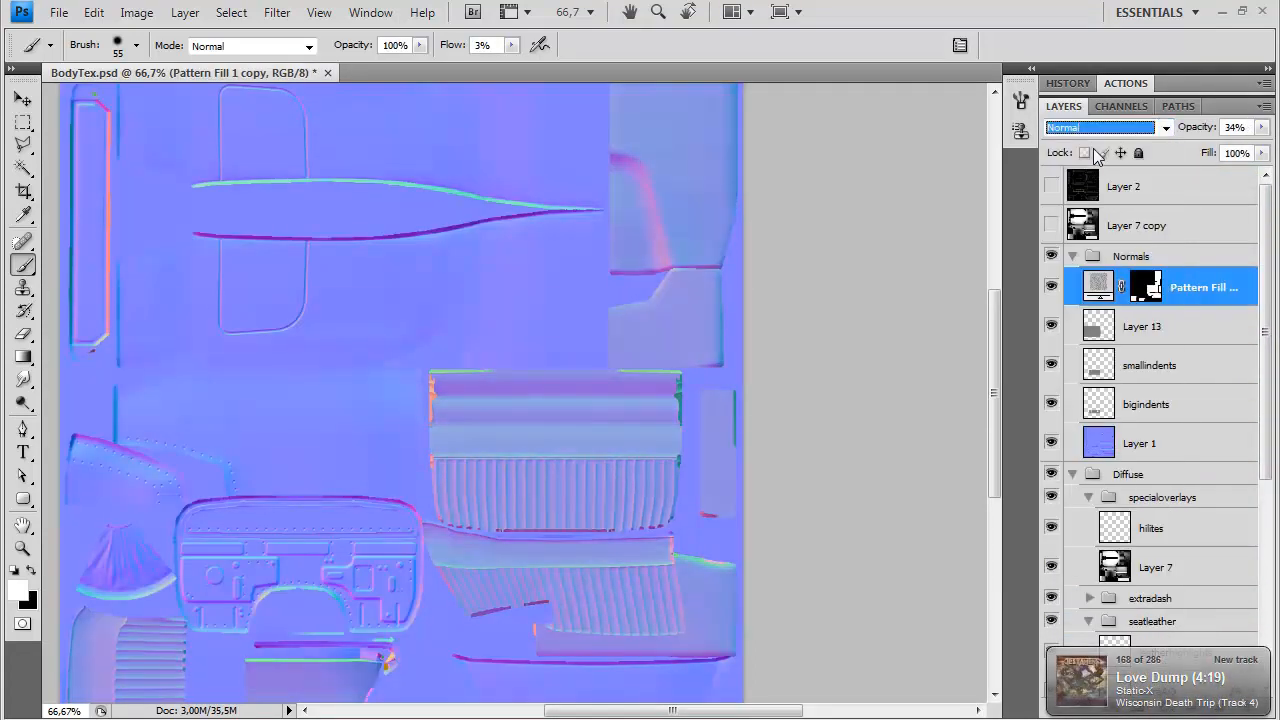
pyautogui.hotkey('ctrl', '+')
pyautogui.hotkey('ctrl', '+')
pyautogui.click(1262, 128)
pyautogui.click(1264, 148)
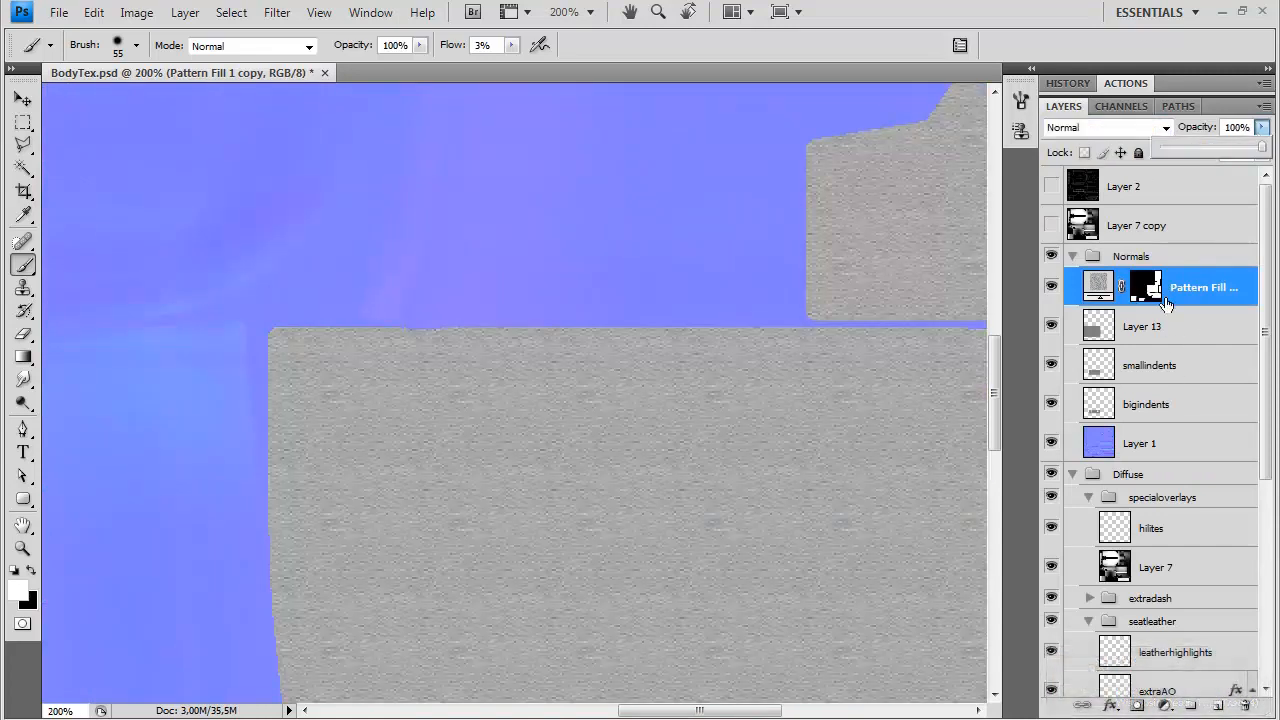
# Rasterize the copied leather pattern fill layer in the Normals group and load its layer mask as a selection
pyautogui.rightClick(1207, 290)
pyautogui.press('Escape')
pyautogui.rightClick(1145, 287)
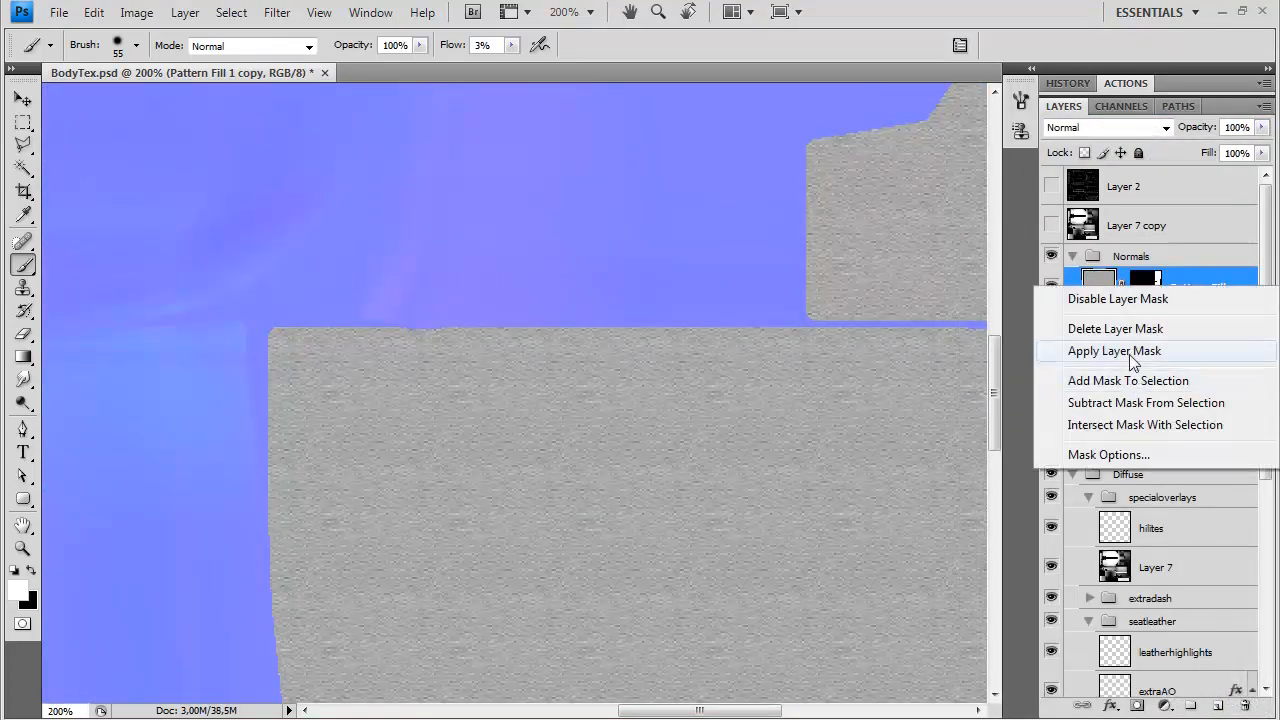
pyautogui.press('Escape')
pyautogui.keyDown('ctrl'); pyautogui.click(1147, 290); pyautogui.keyUp('ctrl')
pyautogui.rightClick(1148, 291)
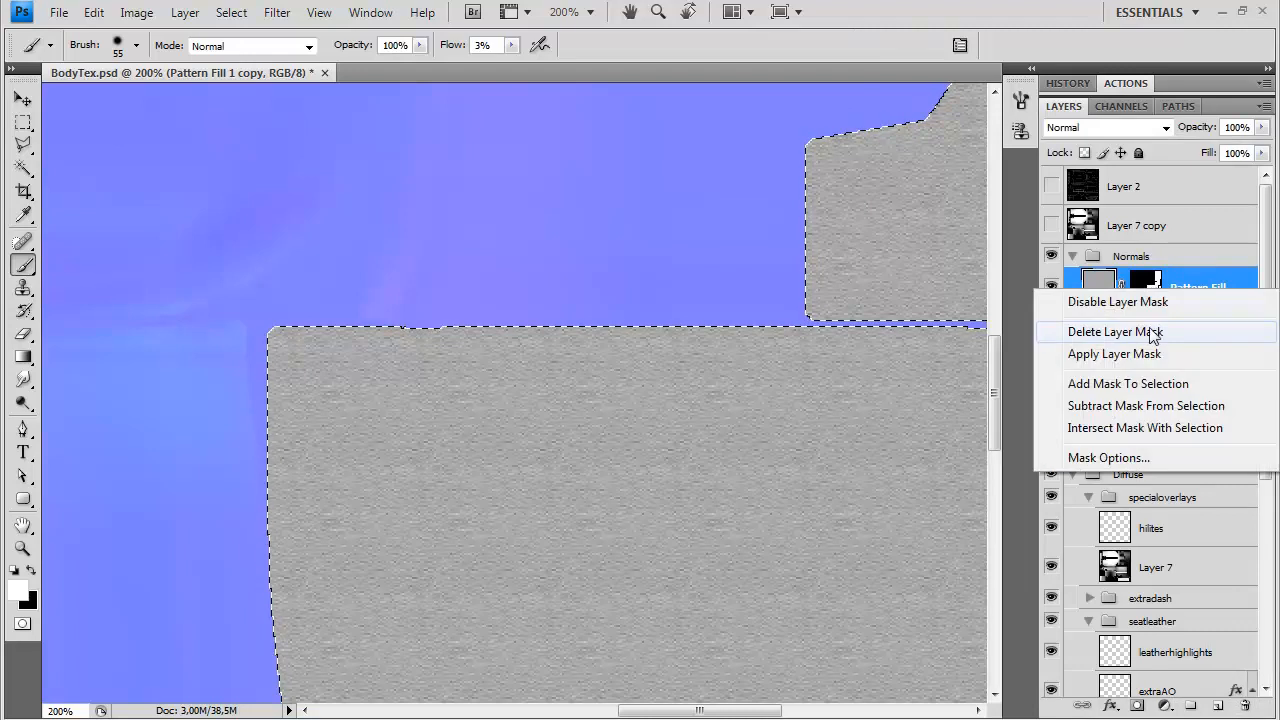
pyautogui.press('Escape')
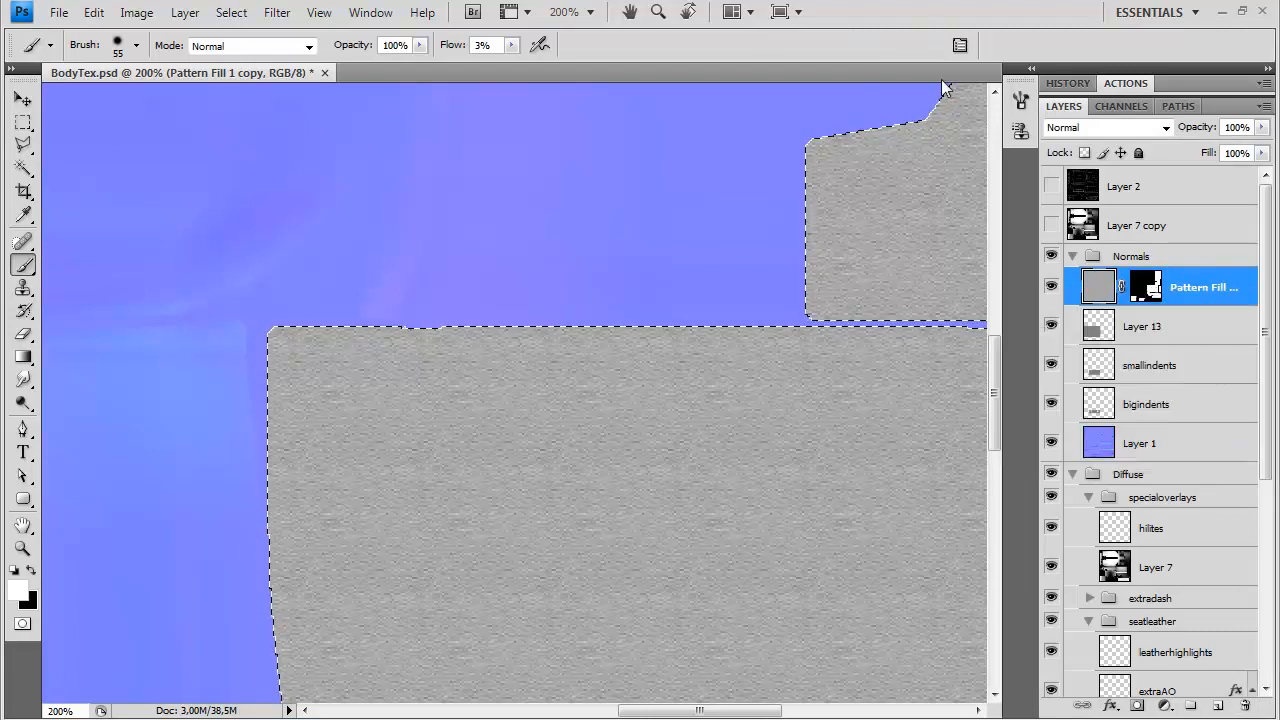
# Convert the rasterized leather pattern into a normal map with xNormal's height-to-normals filter, using 0.600 smoothing and the 4SAMPLES method
pyautogui.click(265, 12)
pyautogui.moveTo(300, 411)
pyautogui.click(520, 434)
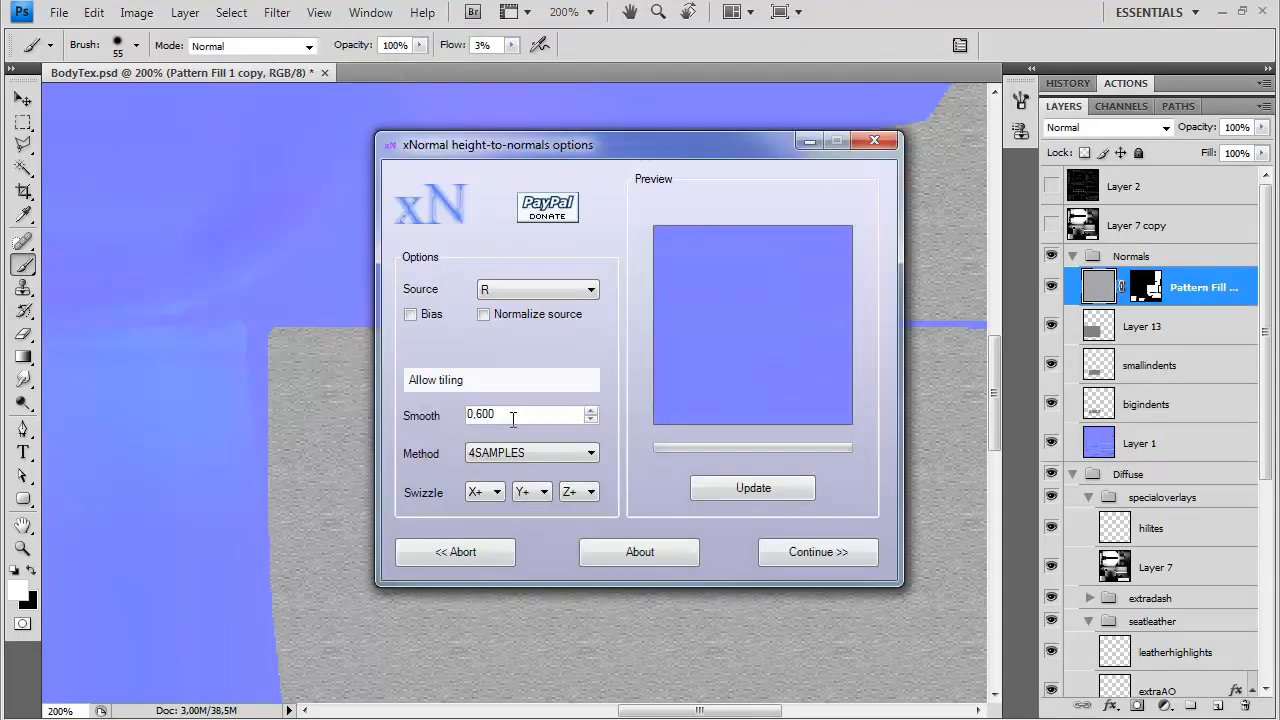
pyautogui.click(775, 552)
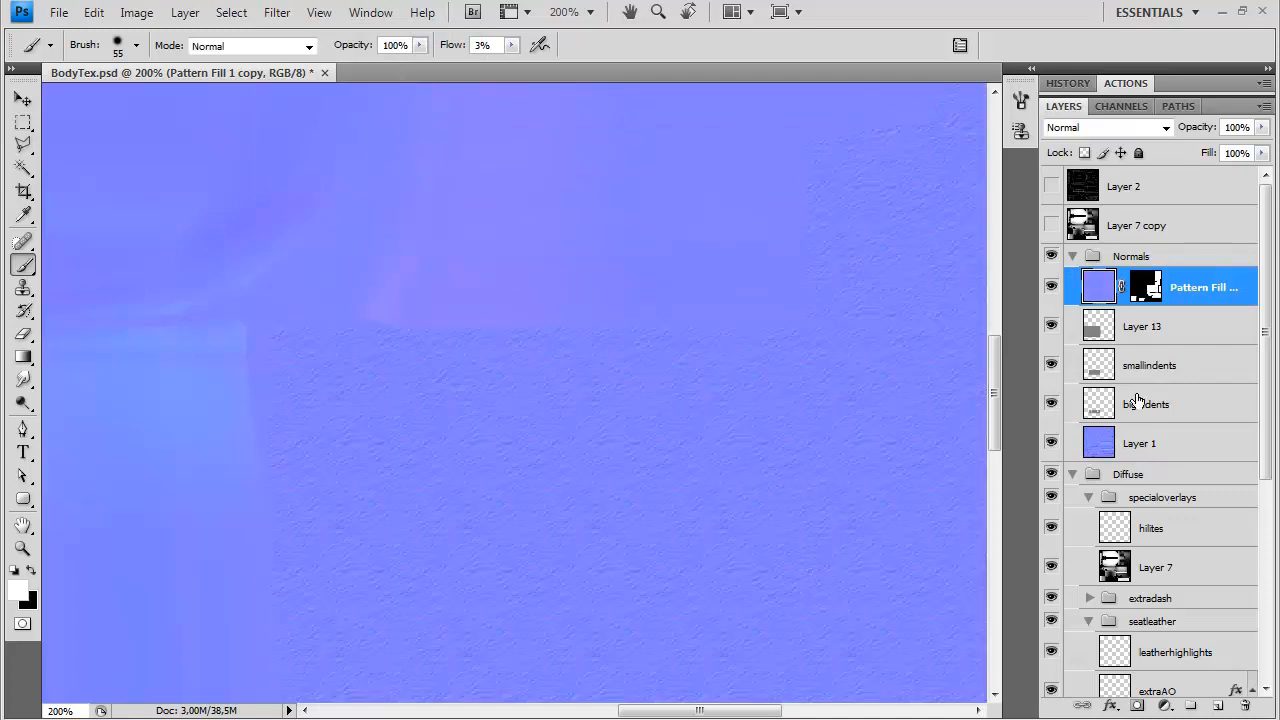
# Run the normalmapblend action on the leather normal layer and lower the layer's opacity
pyautogui.click(1113, 91)
pyautogui.scroll(-3, 1237, 287)
pyautogui.click(1160, 324)
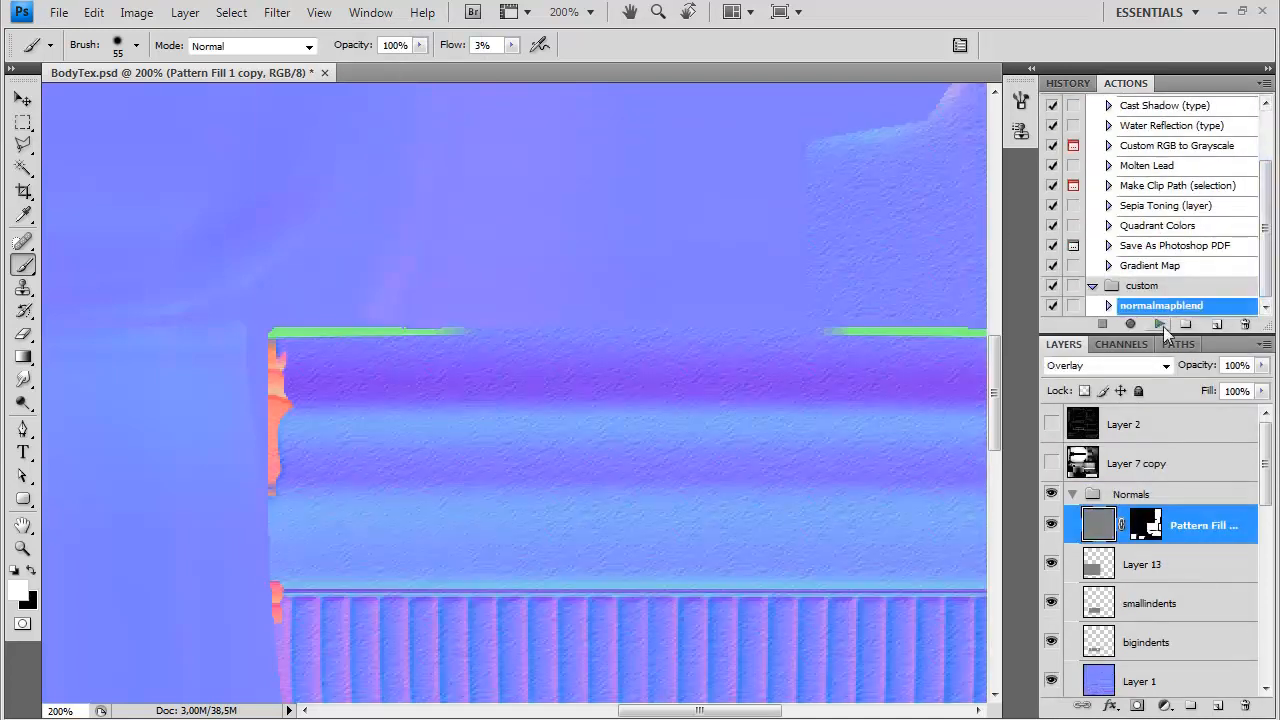
pyautogui.moveTo(1087, 338); pyautogui.dragTo(1090, 240)
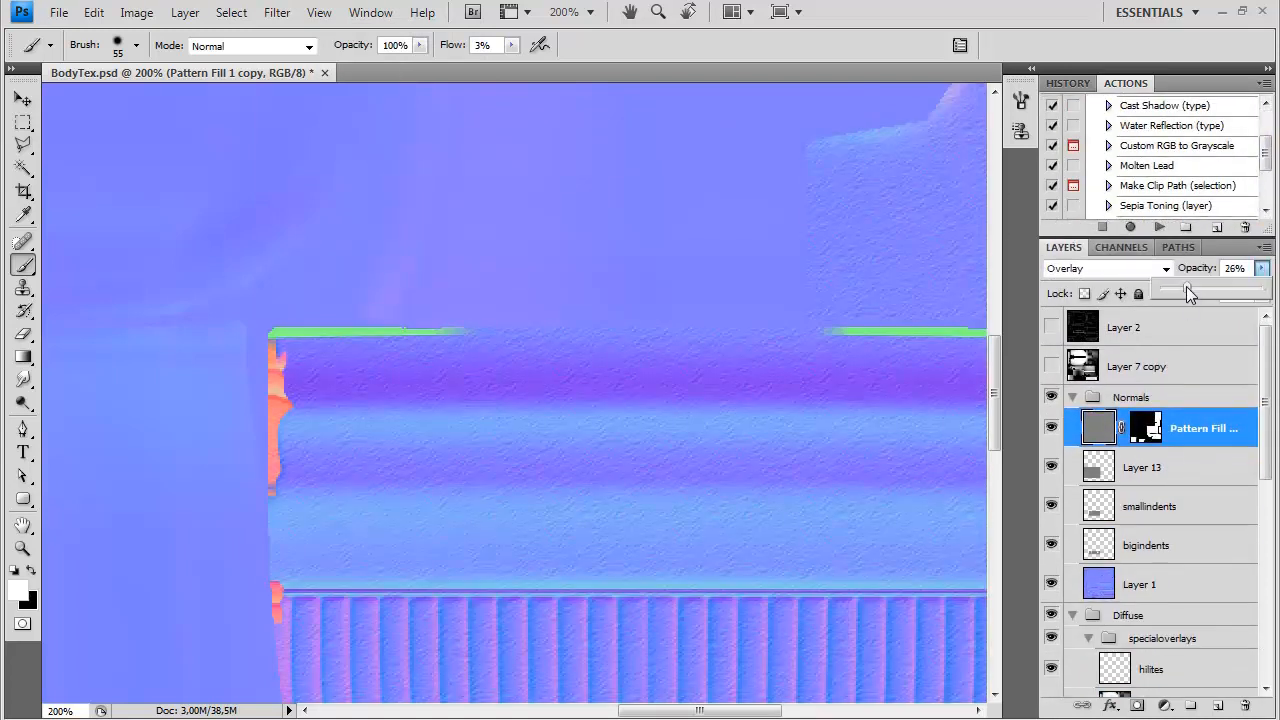
pyautogui.click(1180, 472)
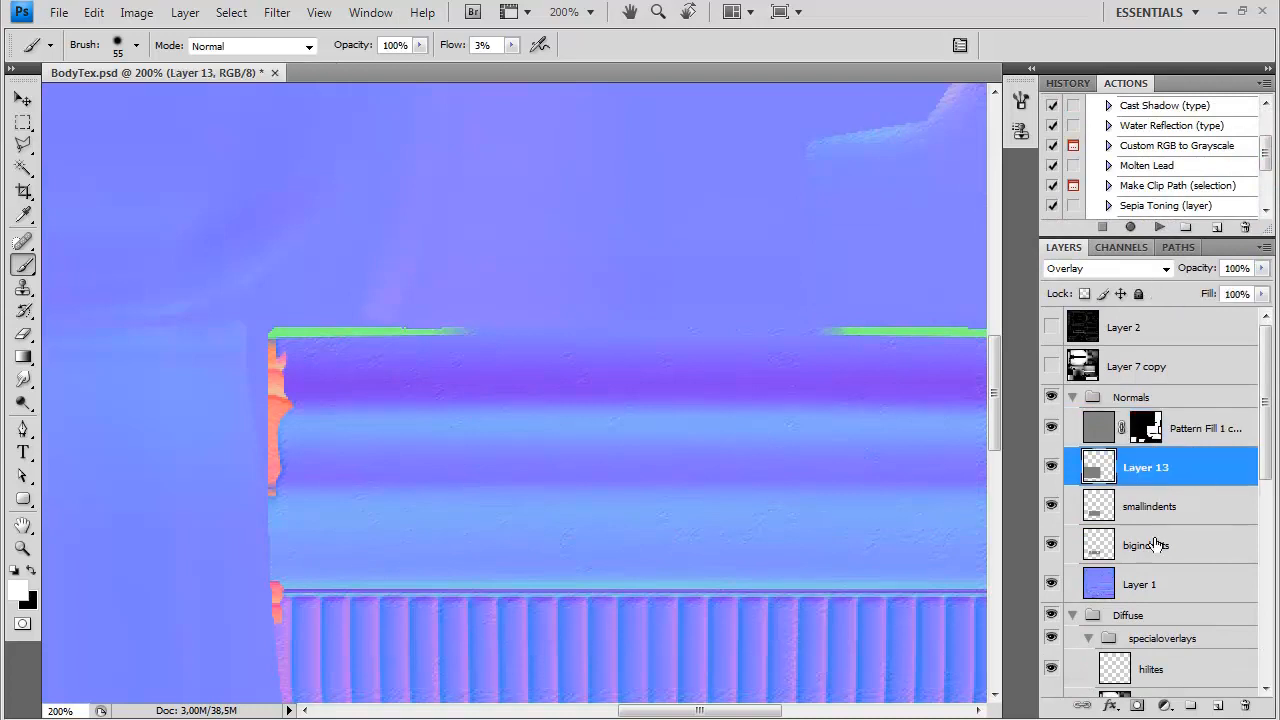
# Save a Targa copy of the normal map over BodyNormals.tga in the img folder
pyautogui.hotkey('ctrl', '-')
pyautogui.hotkey('ctrl', '-')
pyautogui.hotkey('ctrl', 'shift', 's')
pyautogui.click(676, 471)
pyautogui.click(640, 715)
pyautogui.doubleClick(686, 221)
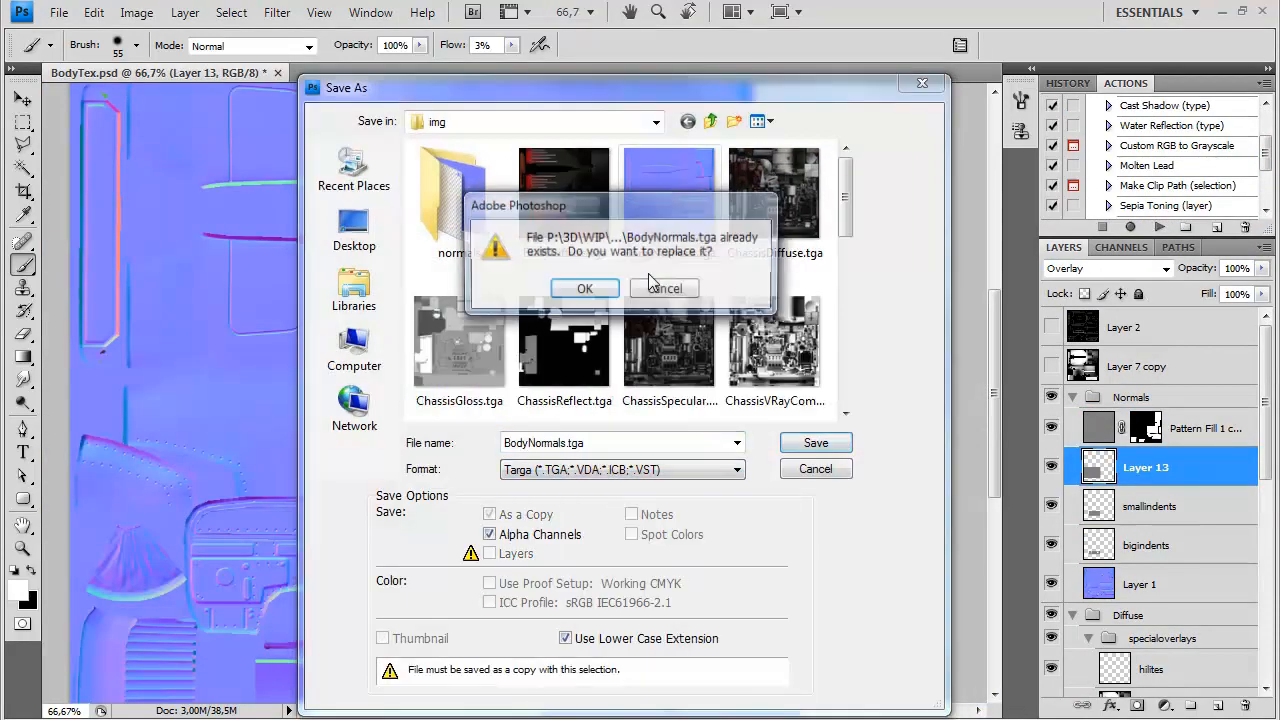
pyautogui.press('Return')
pyautogui.press('Return')
# Collapse and hide the Normals group and inspect the leather grain on the car in 3ds Max
pyautogui.click(1073, 398)
pyautogui.click(1052, 398)
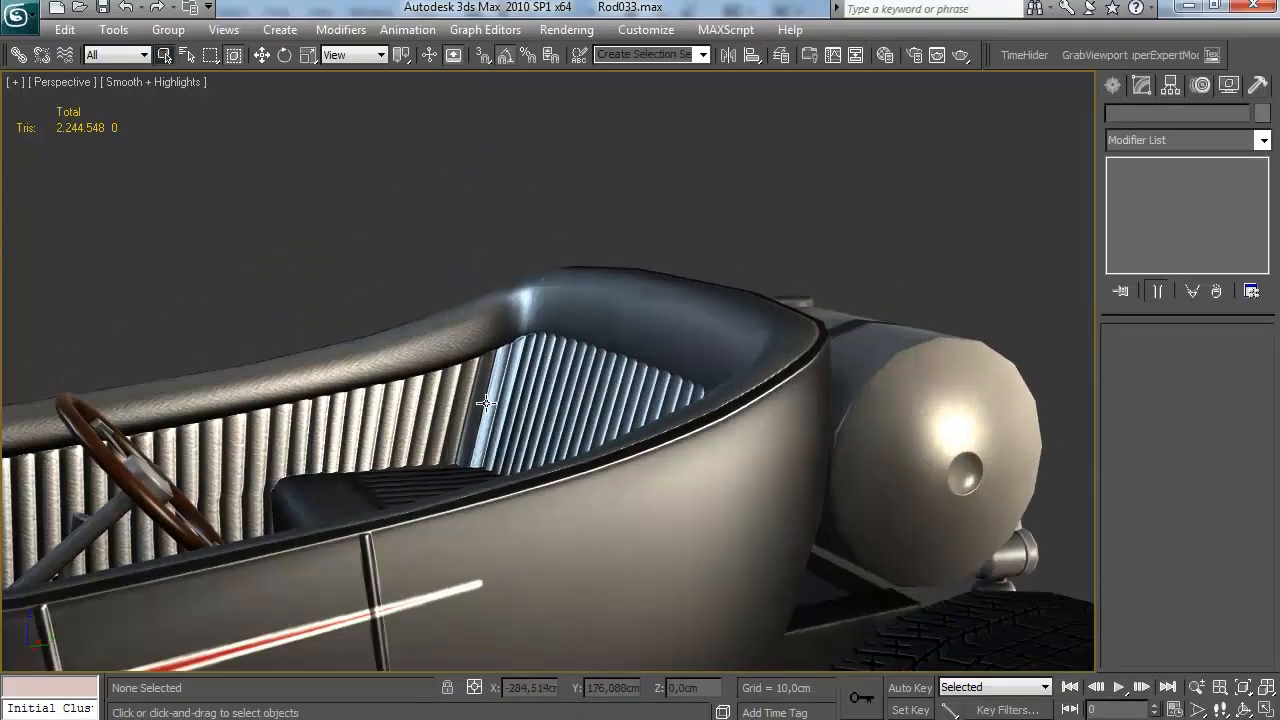
pyautogui.scroll(3, 486, 403)
pyautogui.moveTo(486, 403); pyautogui.dragTo(754, 466)
pyautogui.scroll(-3, 531, 480)
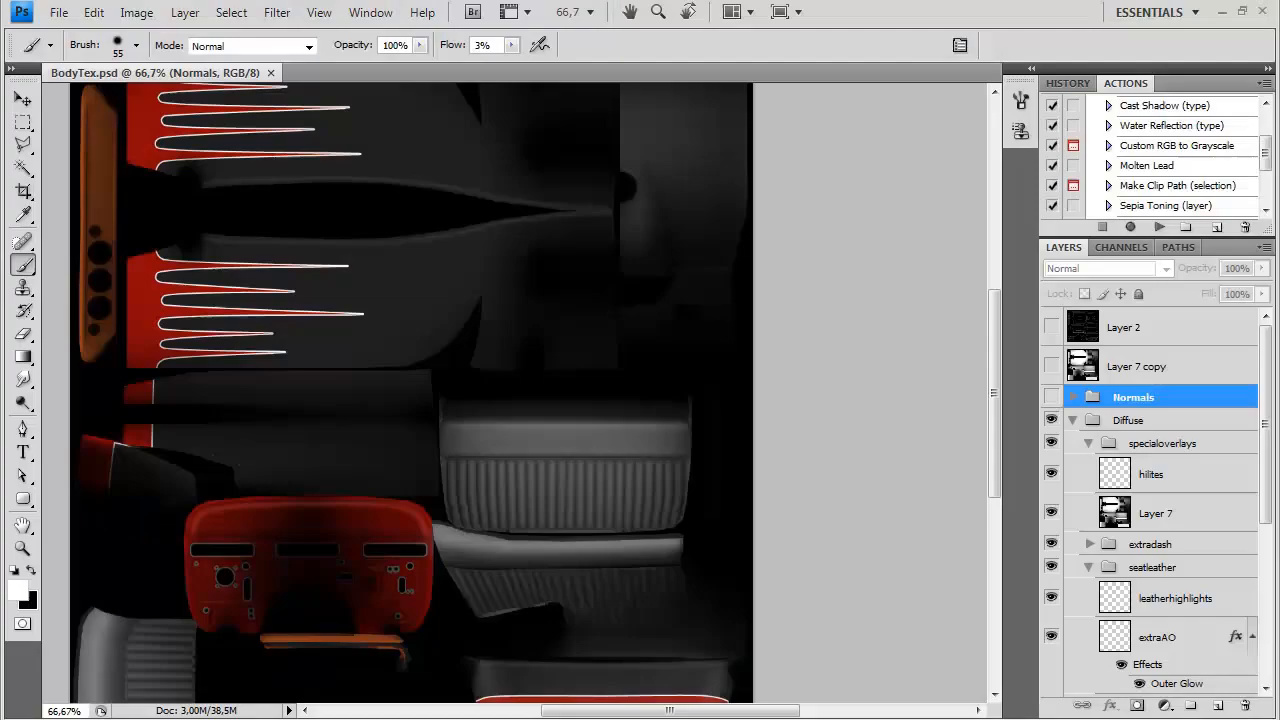
# Show the Normals group again, set the leather normal layer to 10% opacity and save over BodyNormals.tga
pyautogui.click(1073, 397)
pyautogui.click(1051, 397)
pyautogui.click(1190, 428)
pyautogui.click(1213, 270)
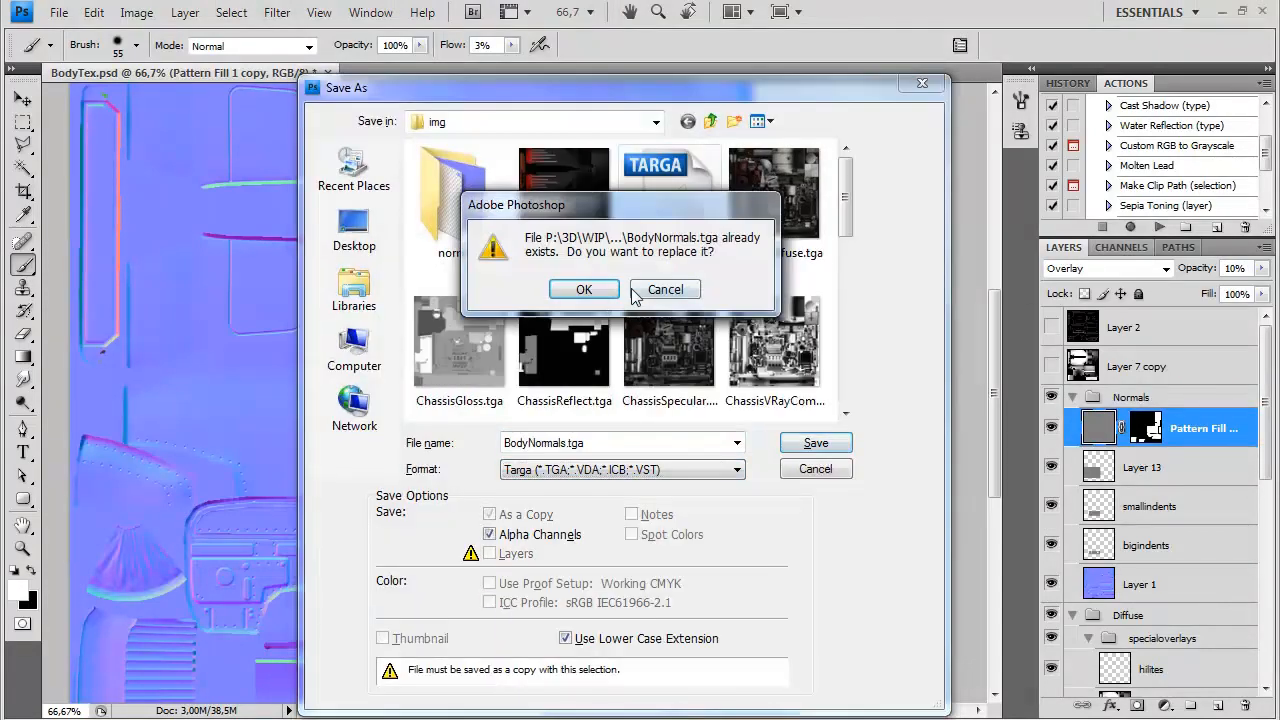
pyautogui.click(580, 289)
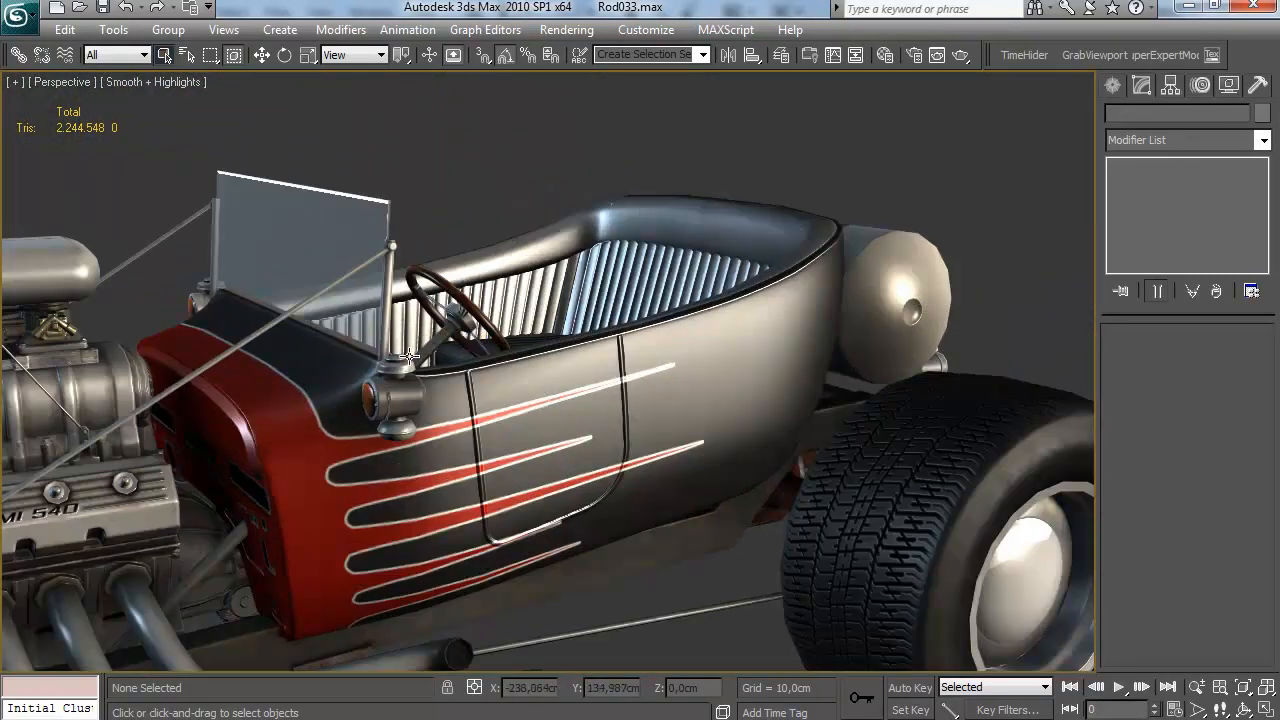
# Open the T-bucket interior photos from the Ref folder and examine the seat leather's colour and stitching
pyautogui.moveTo(580, 705)
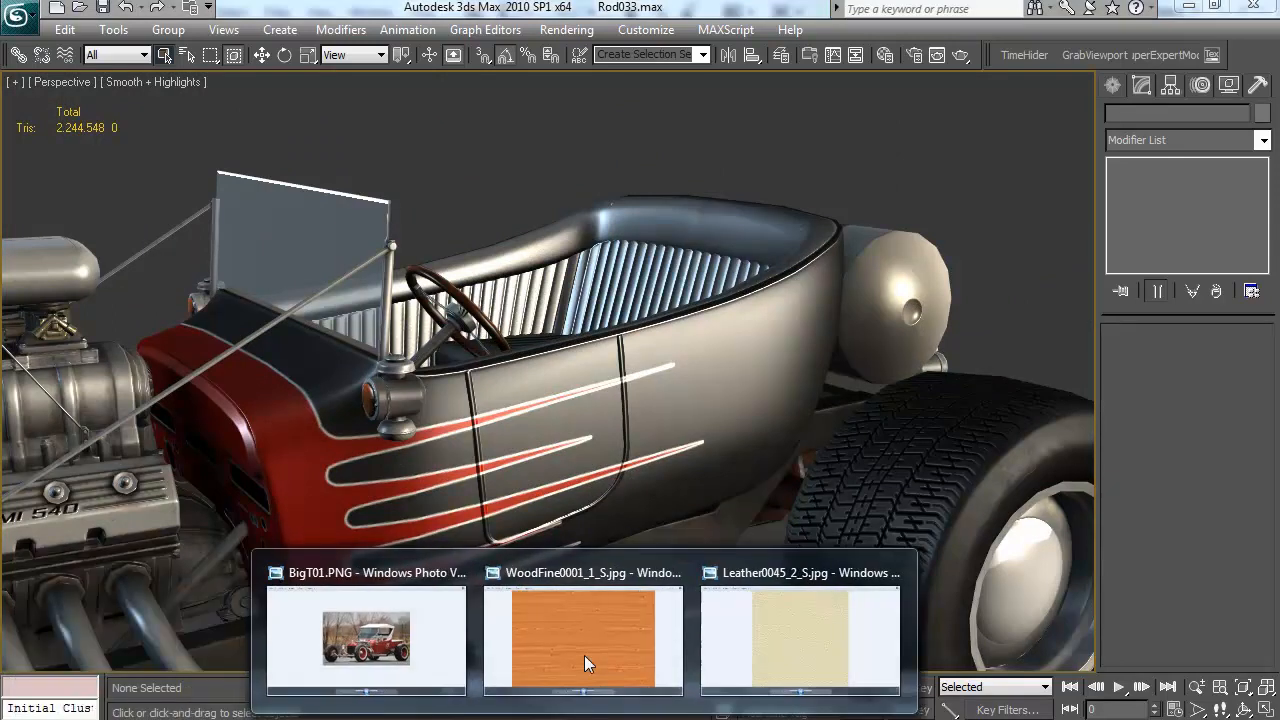
pyautogui.click(676, 573)
pyautogui.click(784, 574)
pyautogui.click(677, 573)
pyautogui.moveTo(238, 708)
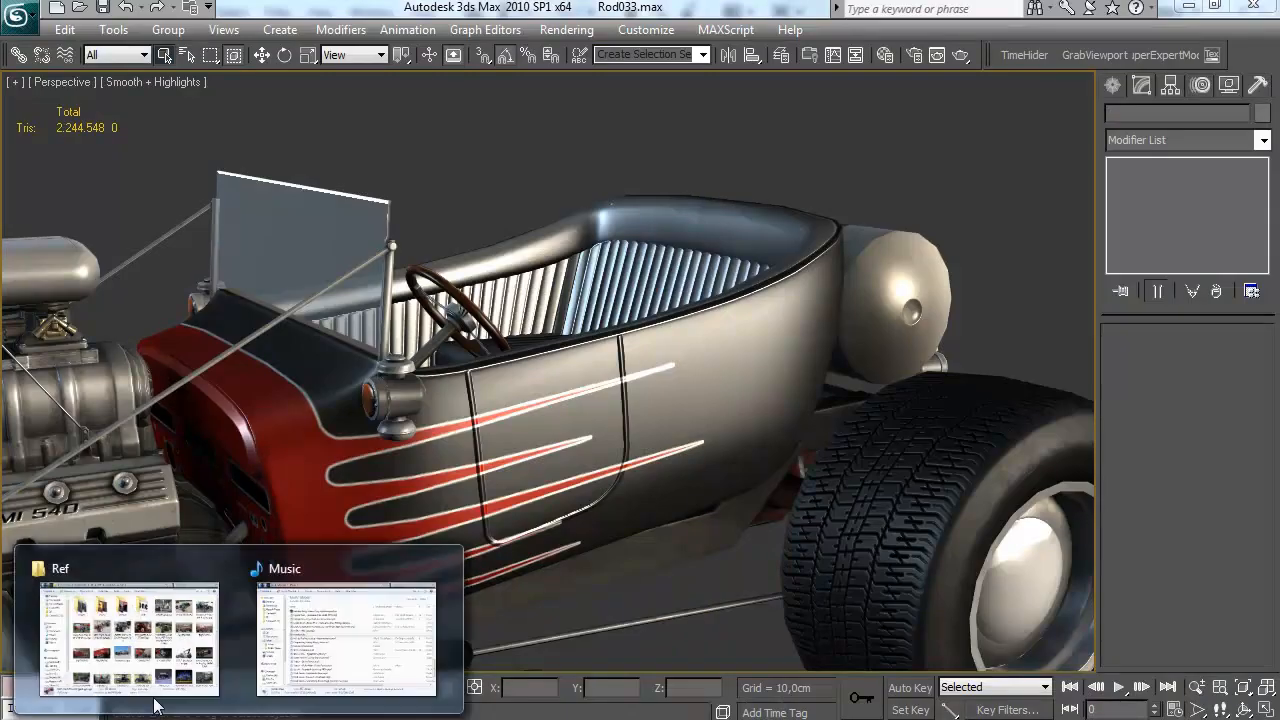
pyautogui.click(180, 640)
pyautogui.doubleClick(577, 210)
pyautogui.doubleClick(415, 195)
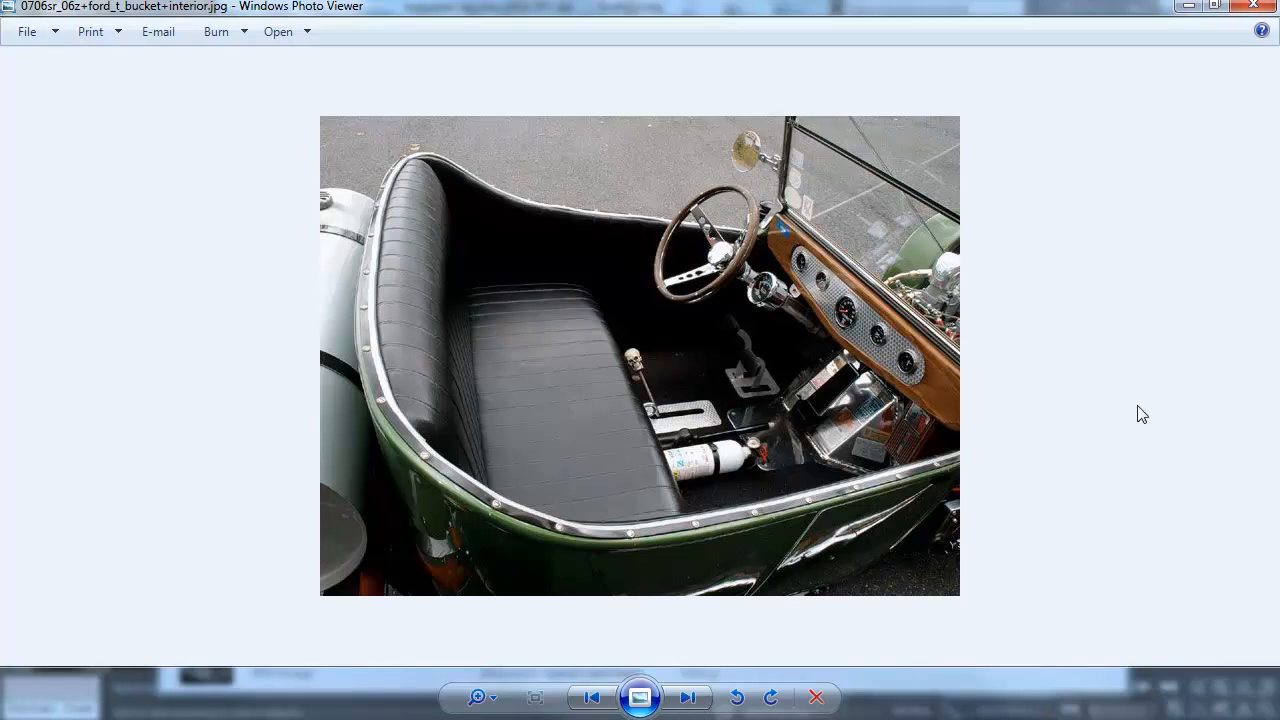
pyautogui.click(687, 697)
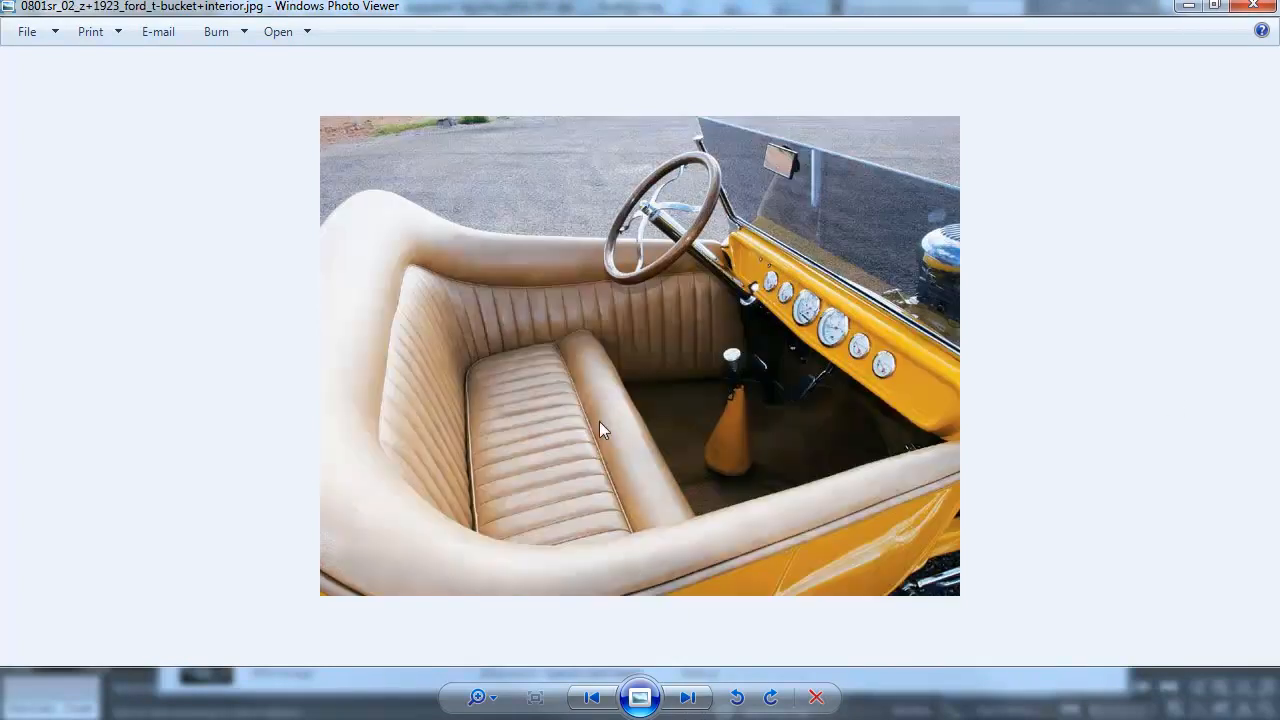
pyautogui.scroll(-4, 599, 430)
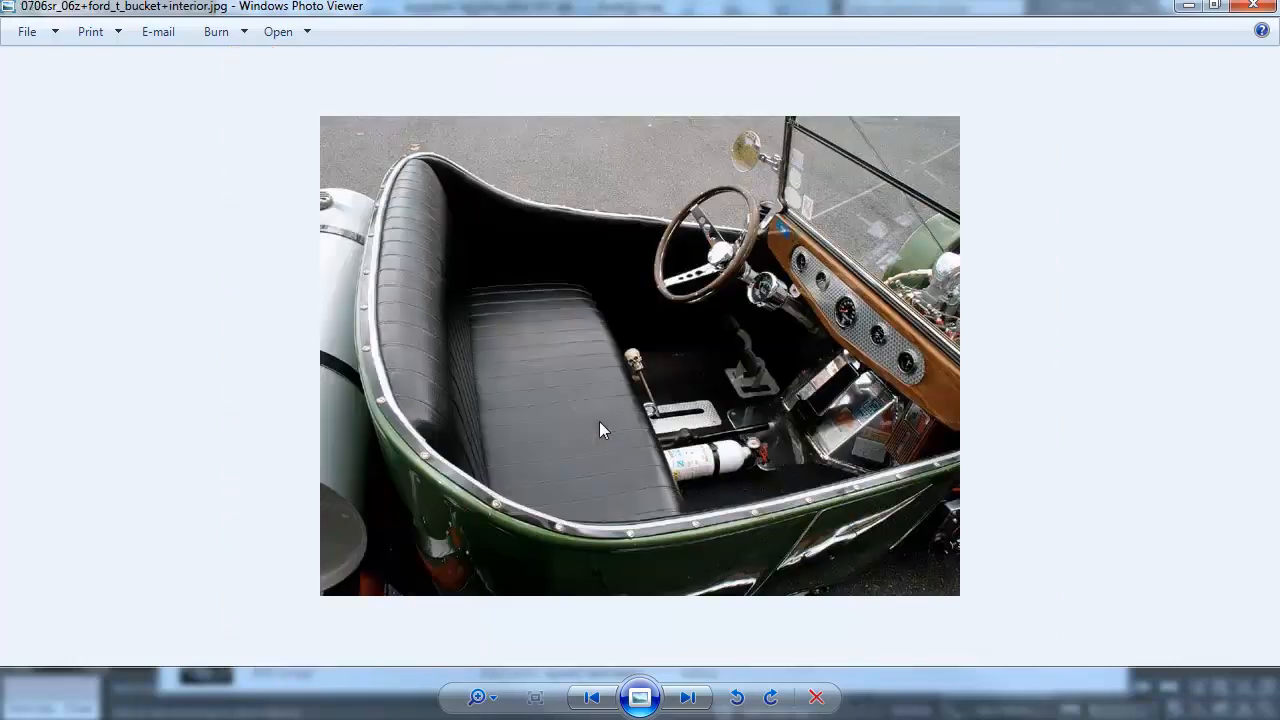
pyautogui.scroll(-5, 599, 421)
# Switch to Photoshop and collapse and hide the Normals group to work on the diffuse texture
pyautogui.hotkey('alt', 'Tab')
pyautogui.click(1074, 397)
pyautogui.click(1051, 398)
pyautogui.moveTo(267, 508); pyautogui.dragTo(558, 411)
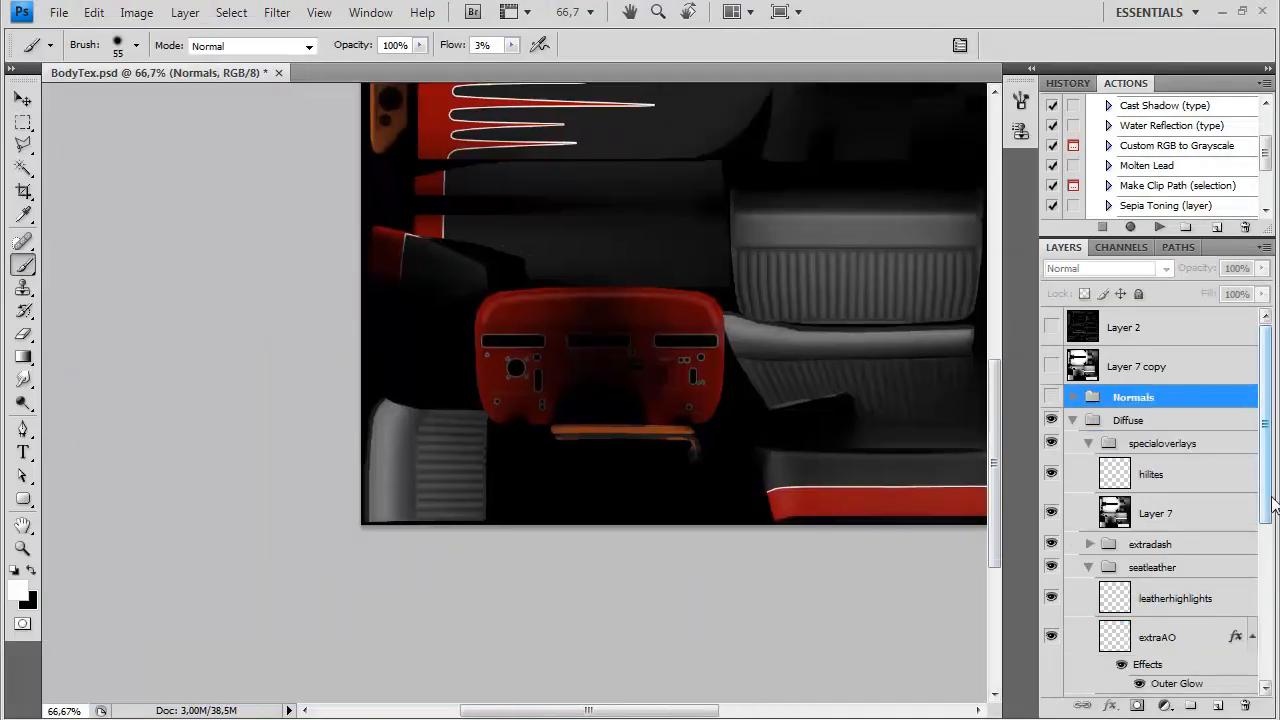
# Add a Hue/Saturation adjustment above Layer 4 in the seatleather group, masked to the seats, with Colorize enabled
pyautogui.moveTo(1268, 500); pyautogui.dragTo(1268, 589)
pyautogui.click(1120, 587)
pyautogui.moveTo(771, 412); pyautogui.dragTo(531, 540)
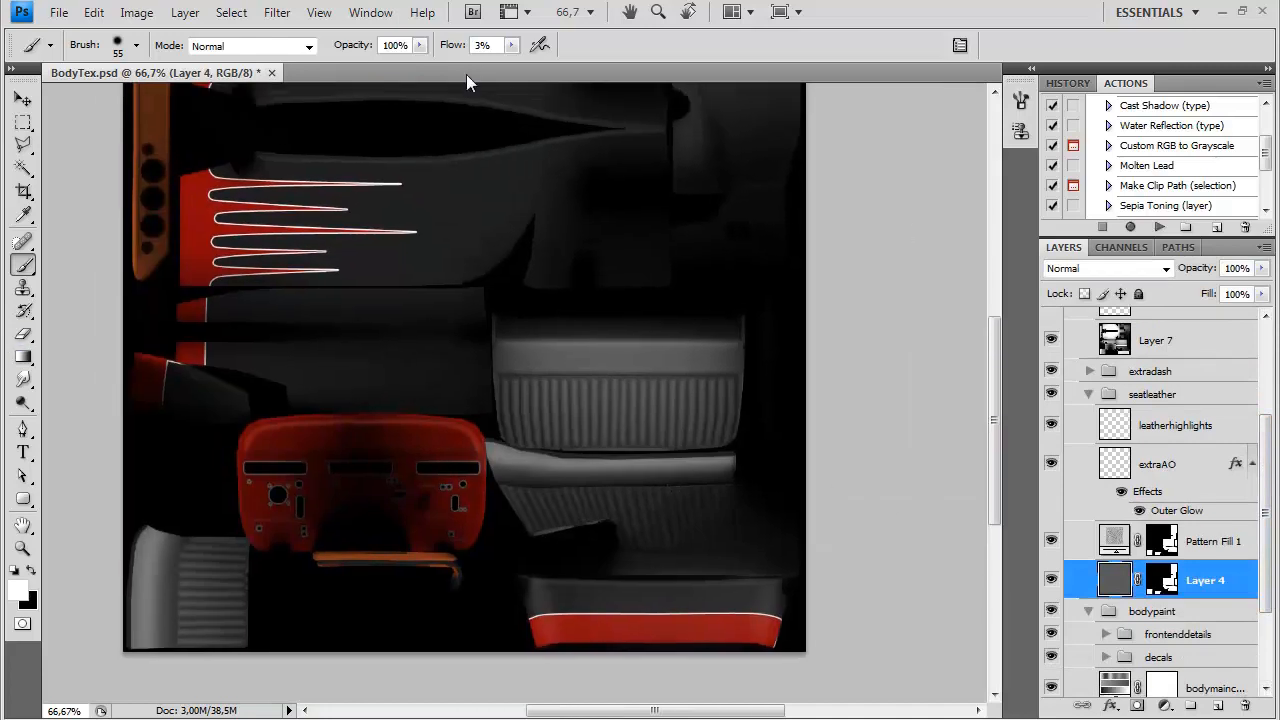
pyautogui.click(185, 12)
pyautogui.moveTo(260, 189)
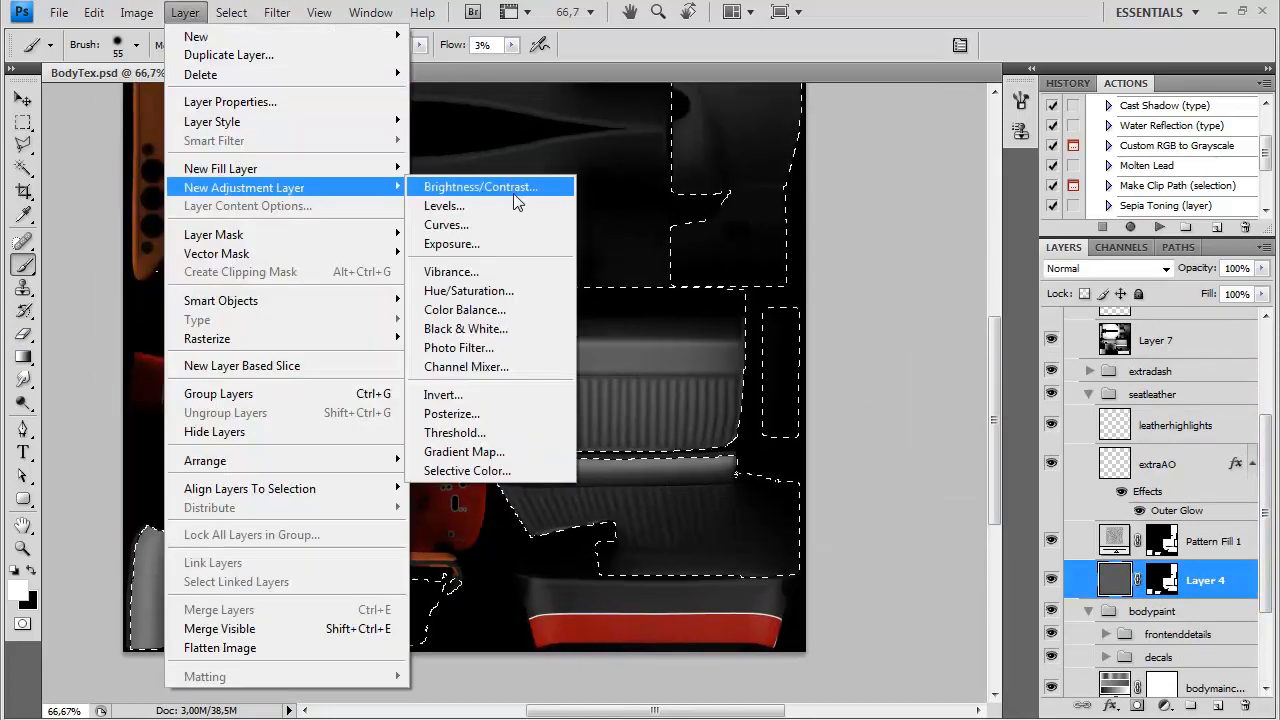
pyautogui.click(480, 291)
pyautogui.click(1012, 320)
pyautogui.click(1141, 346)
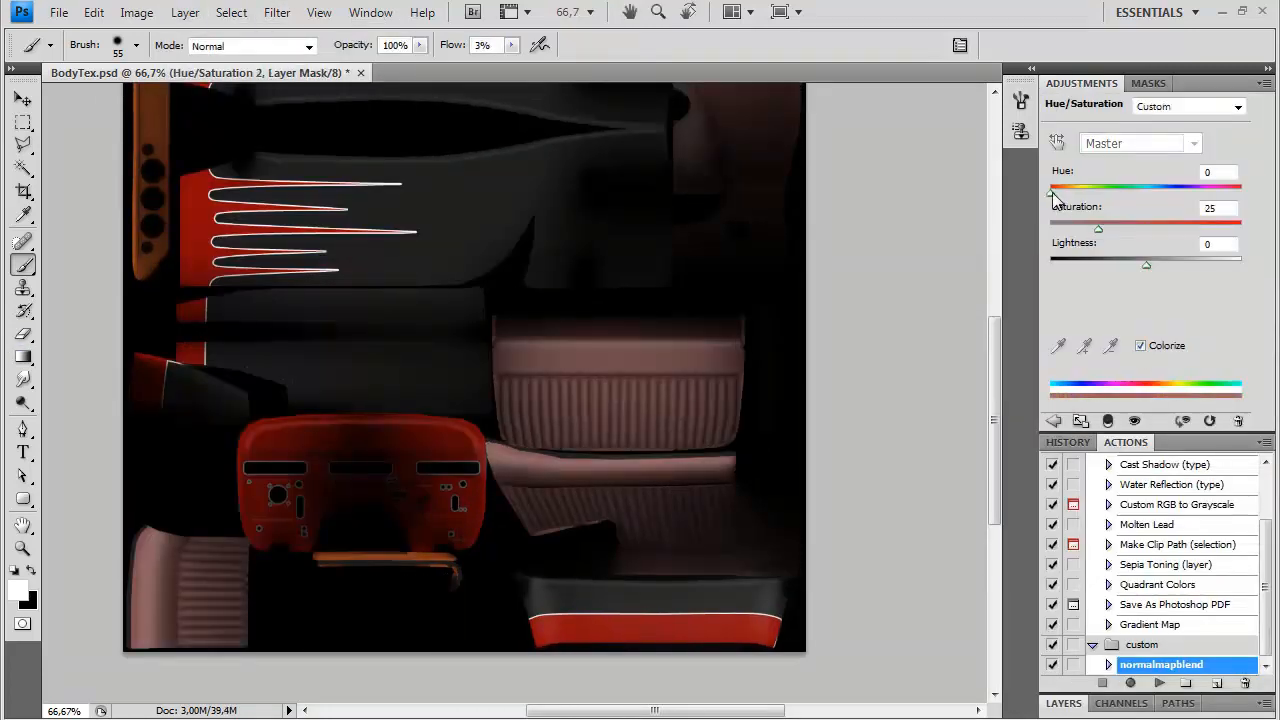
# Set the seat adjustment to Hue 38, Saturation 20 and Lightness +5, and close the adjustment settings
pyautogui.moveTo(1051, 194); pyautogui.dragTo(1076, 203)
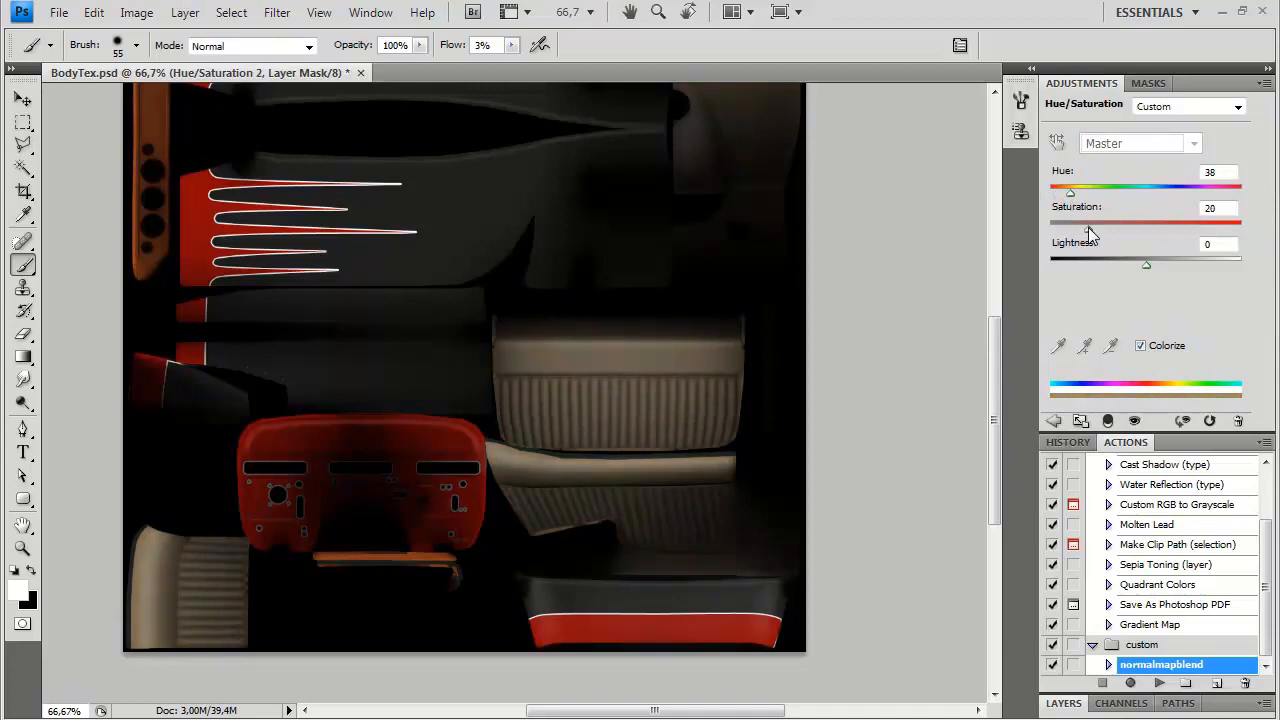
pyautogui.moveTo(1146, 265)
pyautogui.mouseDown()
pyautogui.moveTo(1164, 268)
pyautogui.moveTo(1150, 268)
pyautogui.mouseUp()
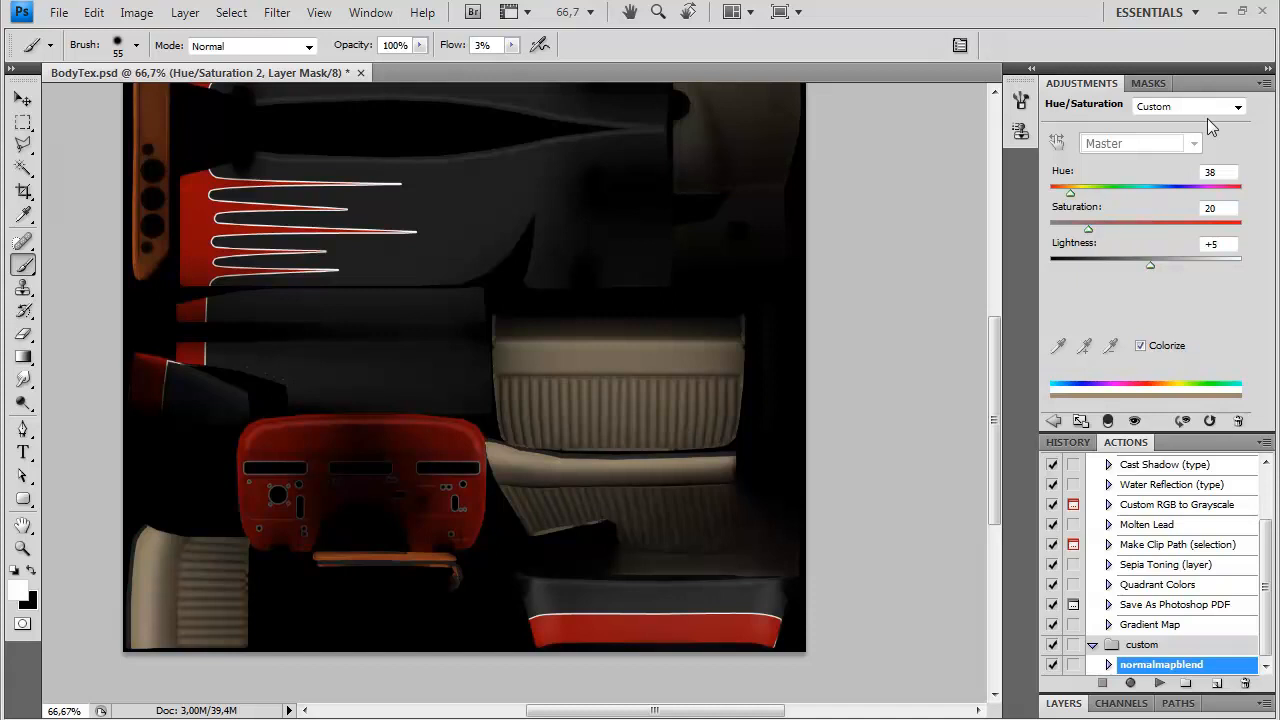
pyautogui.click(1264, 84)
pyautogui.click(1131, 546)
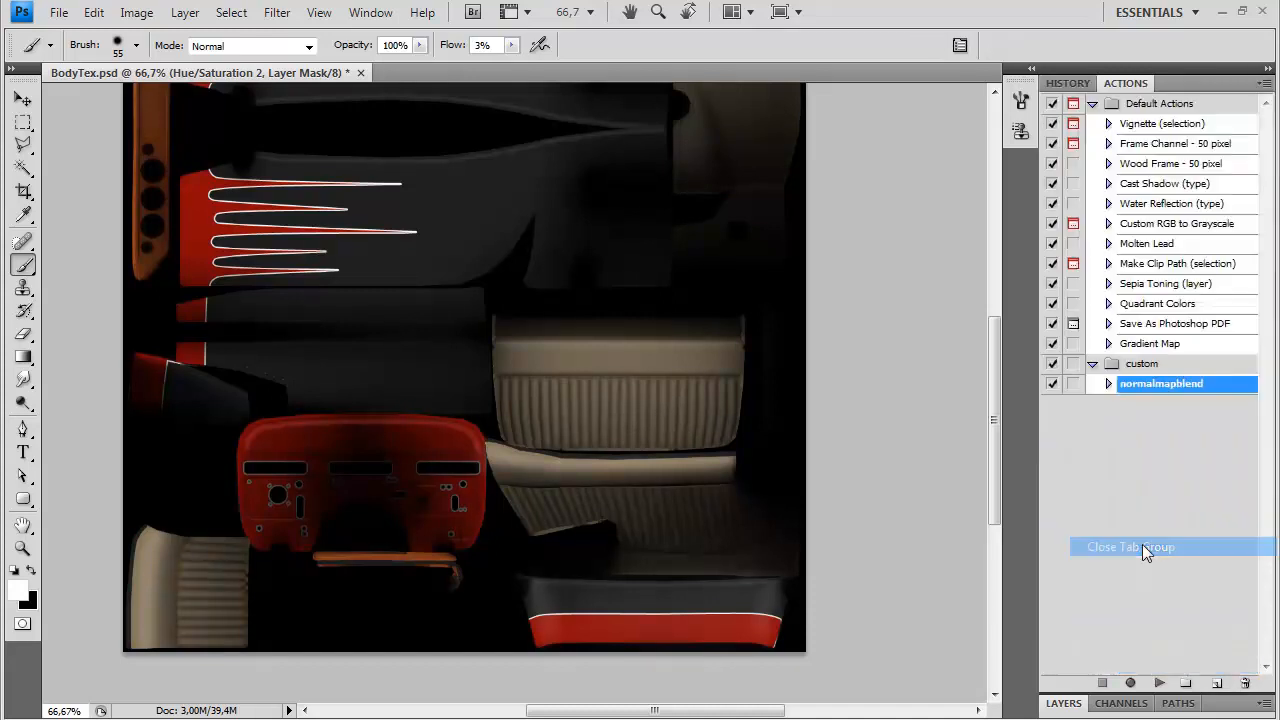
# Duplicate Layer 7 within the specialoverlays group
pyautogui.click(1062, 706)
pyautogui.click(1158, 345)
pyautogui.scroll(2, 1160, 357)
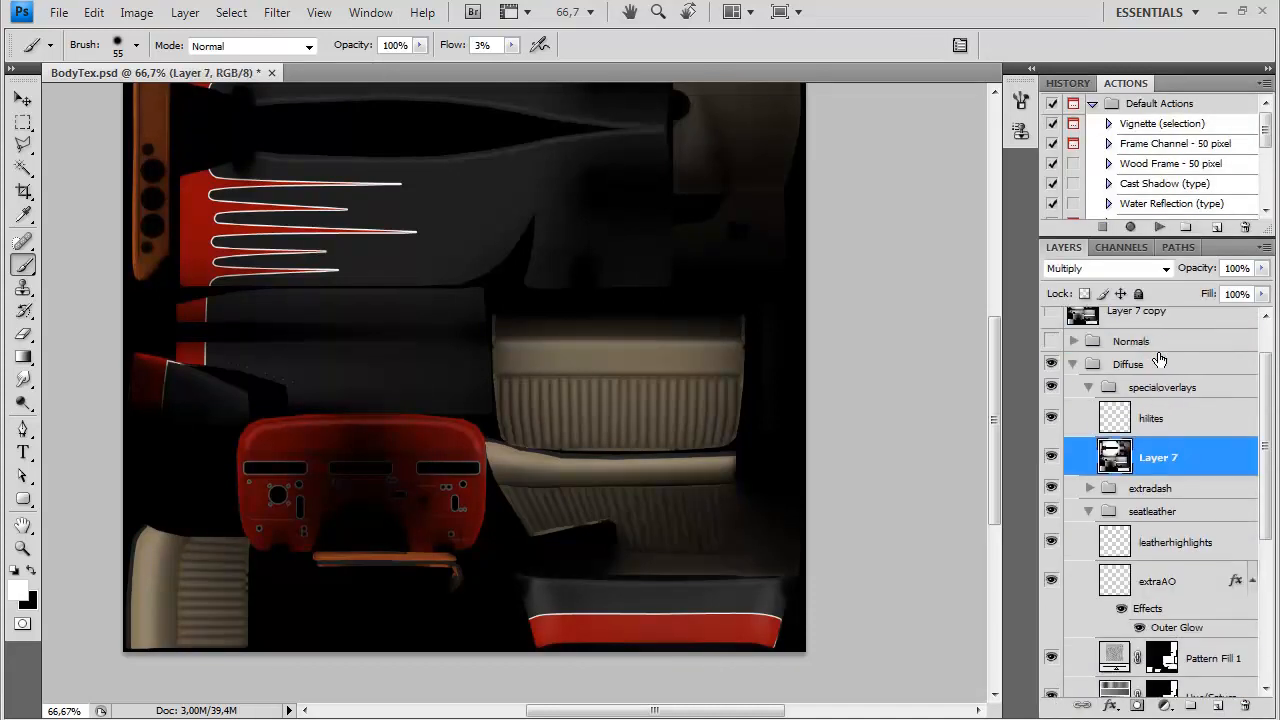
pyautogui.hotkey('ctrl', 'j')
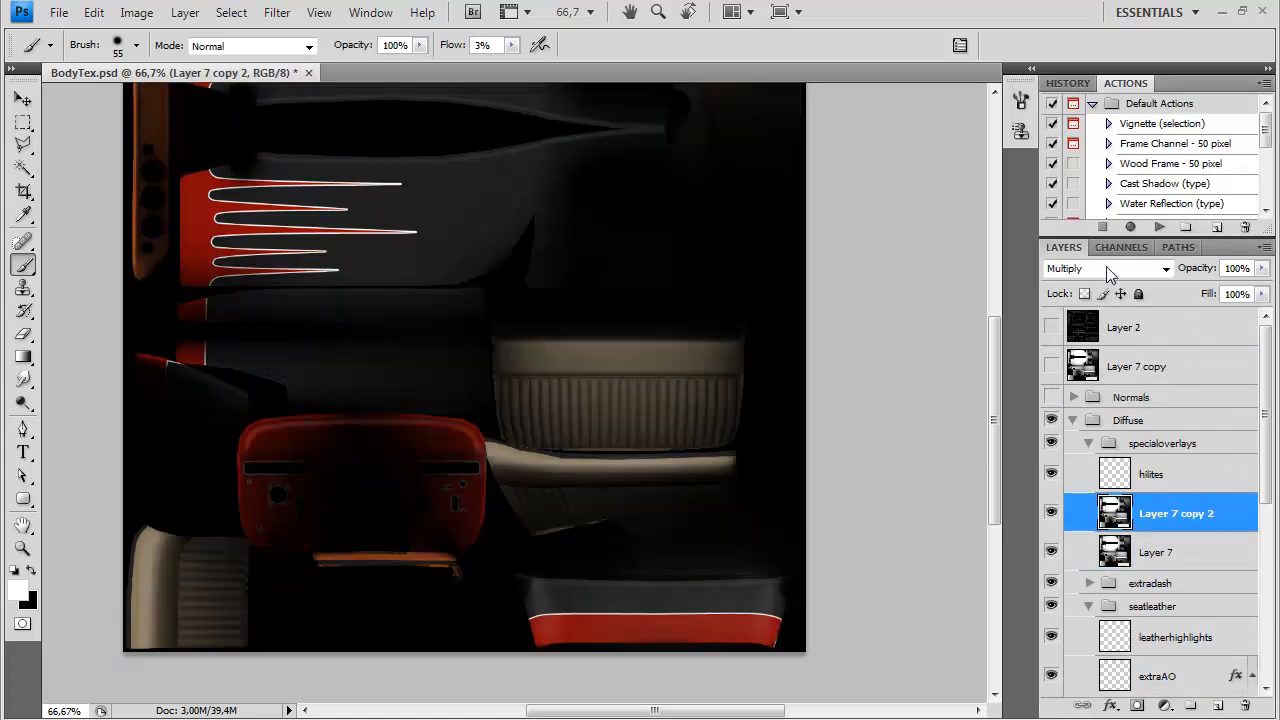
# Try Linear Burn on the Layer 7 duplicate and settle on Color Burn at 30% opacity
pyautogui.click(1105, 268)
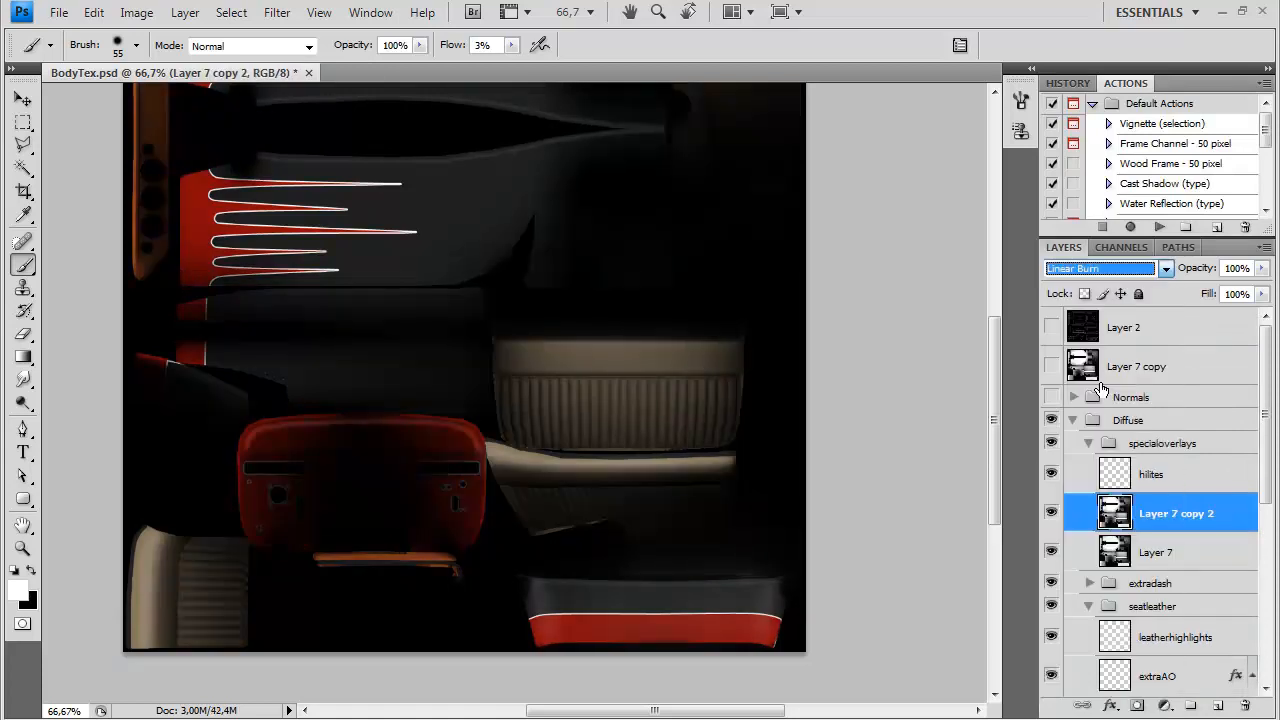
pyautogui.click(1104, 384)
pyautogui.click(1105, 268)
pyautogui.click(1088, 367)
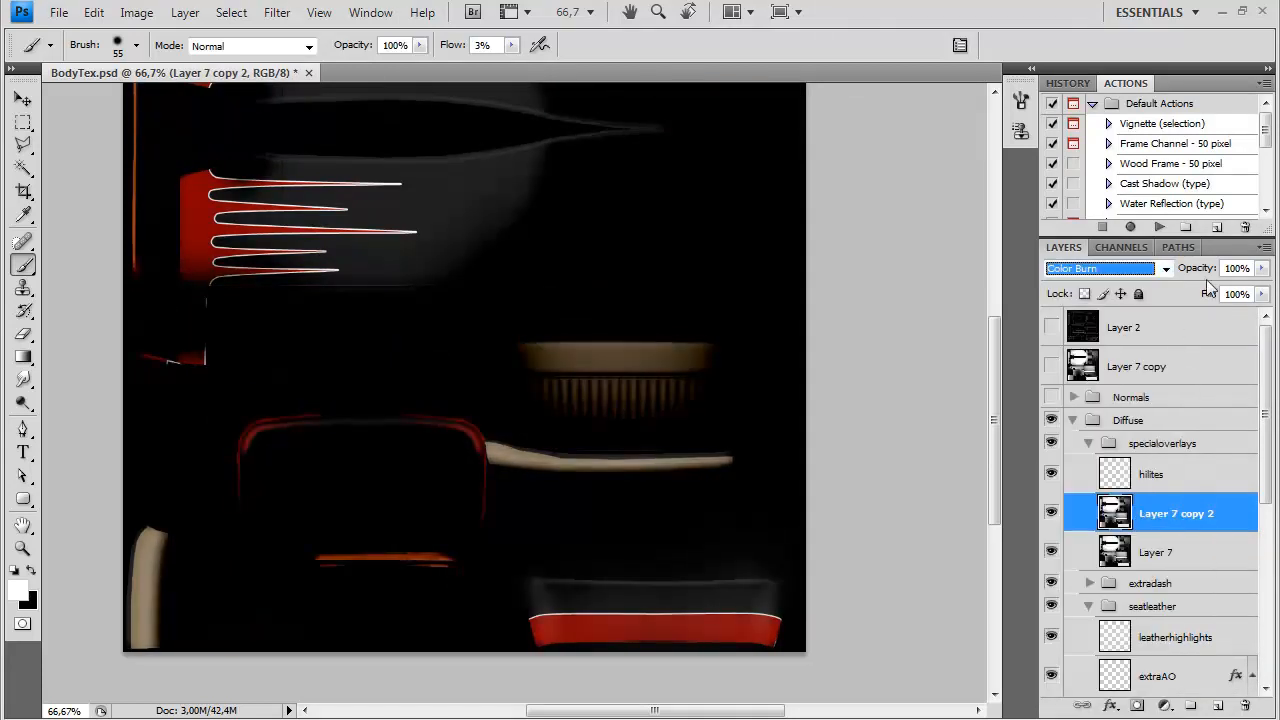
pyautogui.moveTo(1244, 299); pyautogui.dragTo(1195, 292)
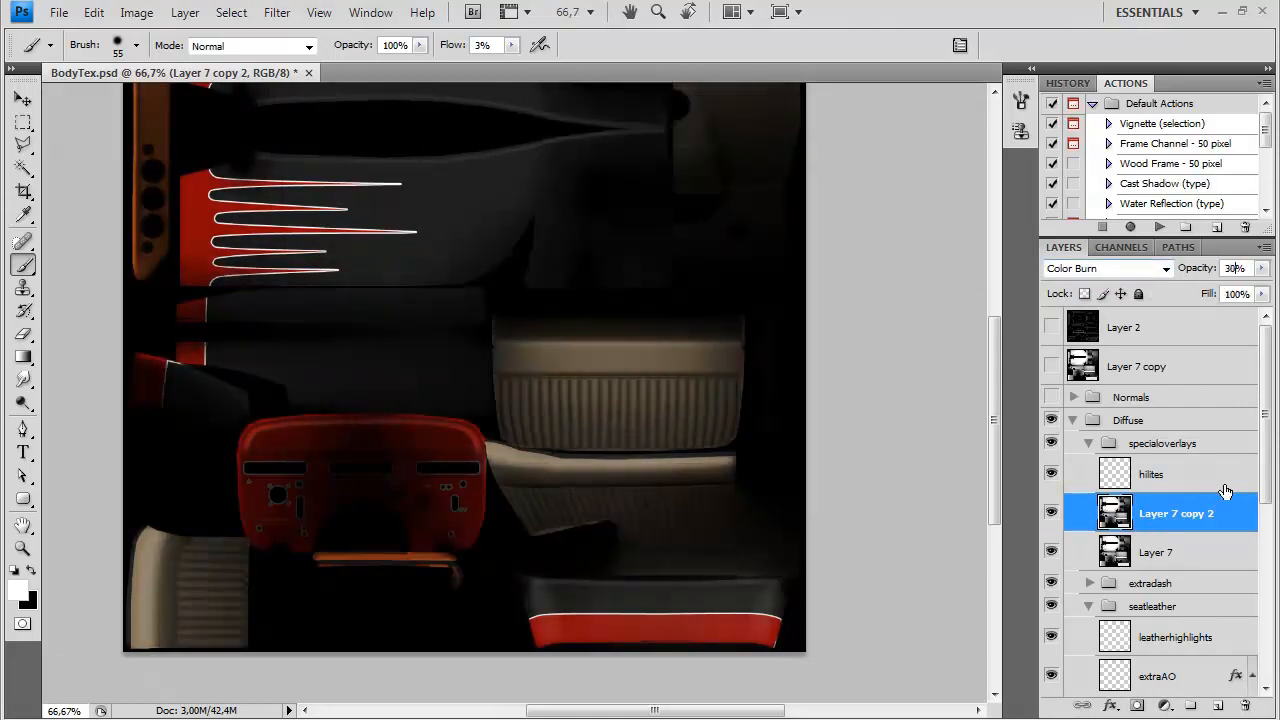
# Reduce Layer 7's opacity to 87% and raise the duplicate's opacity to 43%
pyautogui.hotkey('alt', '[')
pyautogui.moveTo(1258, 300); pyautogui.dragTo(1250, 297)
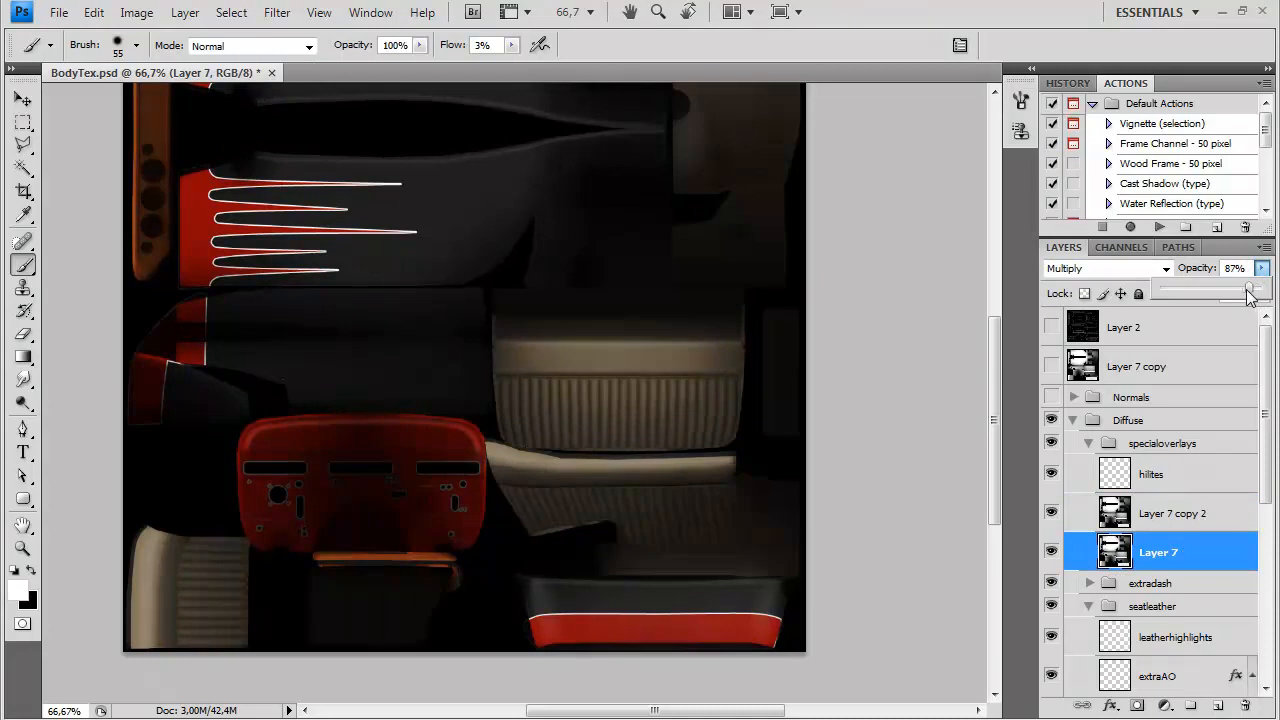
pyautogui.moveTo(671, 341)
pyautogui.mouseDown()
pyautogui.moveTo(677, 389)
pyautogui.moveTo(665, 372)
pyautogui.mouseUp()
pyautogui.click(1164, 525)
pyautogui.moveTo(1191, 290); pyautogui.dragTo(1205, 290)
# Compare other blend modes such as Linear Burn and Multiply on the Layer 7 duplicate and return it to Color Burn
pyautogui.click(1136, 270)
pyautogui.click(1093, 384)
pyautogui.click(1106, 272)
pyautogui.click(1091, 401)
pyautogui.click(1110, 272)
pyautogui.click(1093, 352)
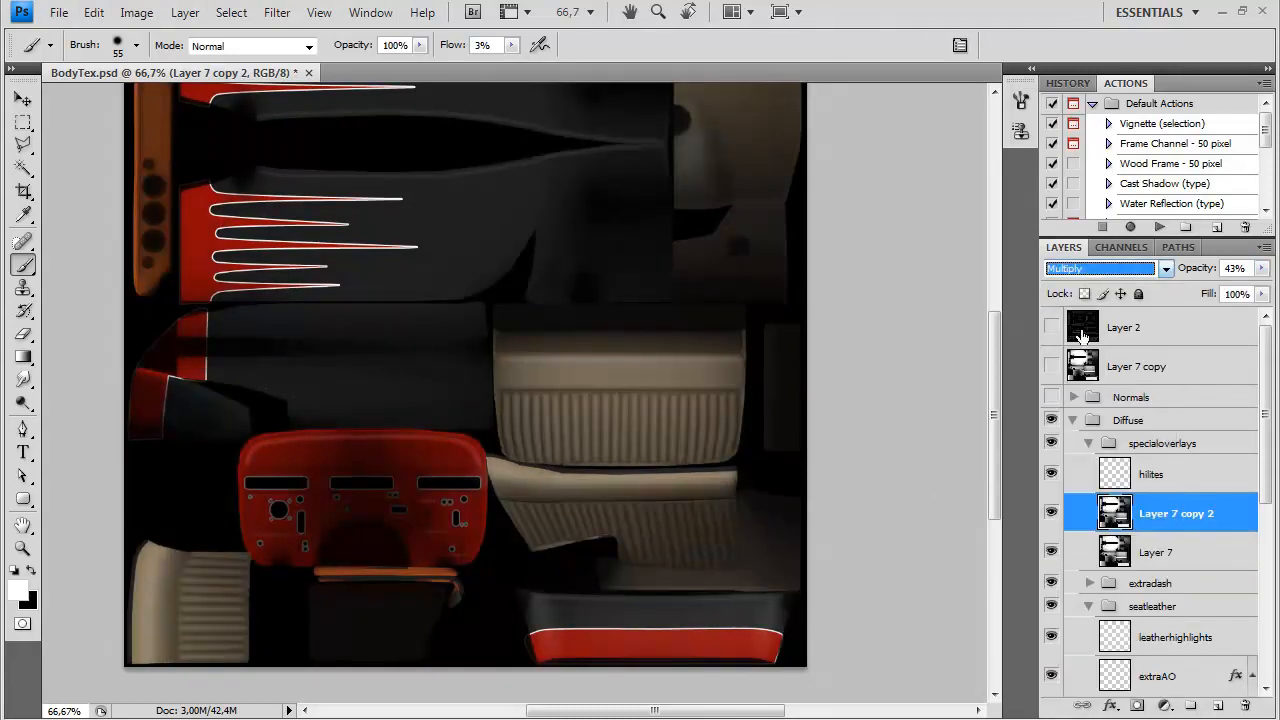
pyautogui.click(1094, 272)
pyautogui.click(1091, 369)
# Lower the opacity of the Color Burn duplicate of Layer 7 to 29%
pyautogui.hotkey('ctrl', '-')
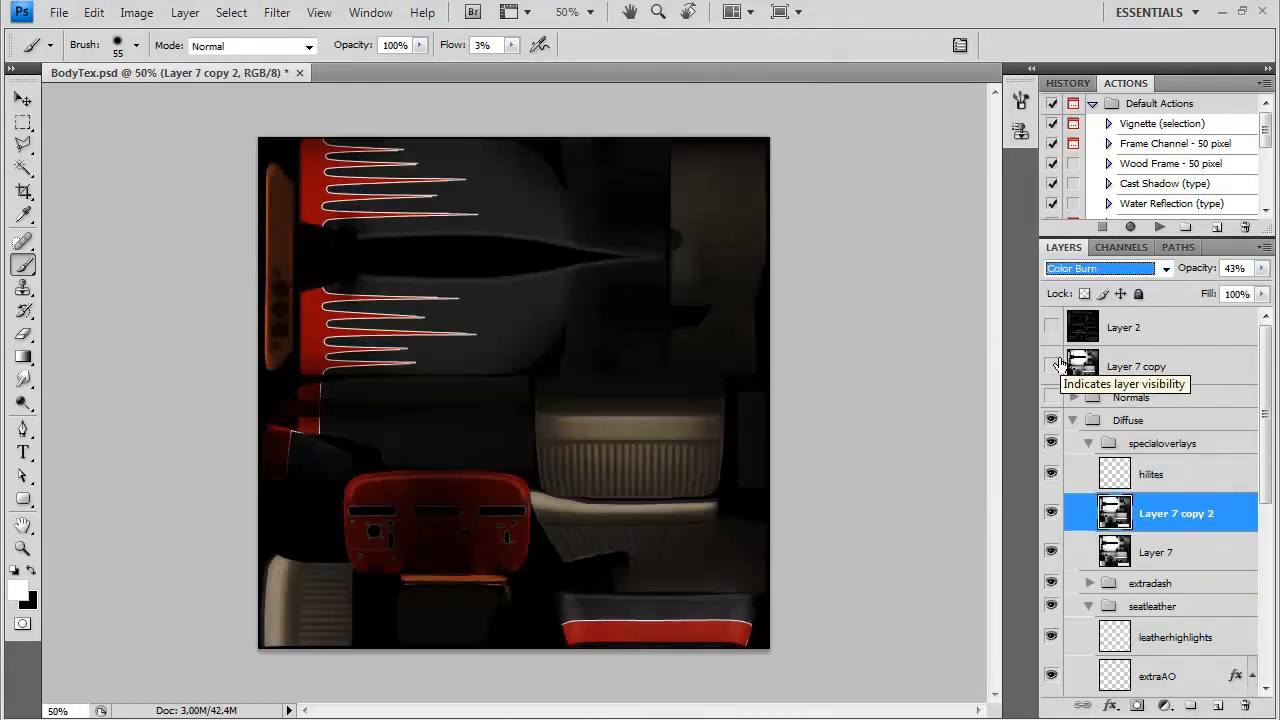
pyautogui.moveTo(1192, 288); pyautogui.dragTo(1189, 288)
pyautogui.click(1188, 545)
pyautogui.click(1178, 507)
# Save a Targa copy of the diffuse texture over BodyDiffuse.tga in the img folder
pyautogui.hotkey('ctrl', 'shift', 's')
pyautogui.click(624, 470)
pyautogui.click(612, 718)
pyautogui.doubleClick(574, 194)
pyautogui.click(606, 288)
pyautogui.click(697, 355)
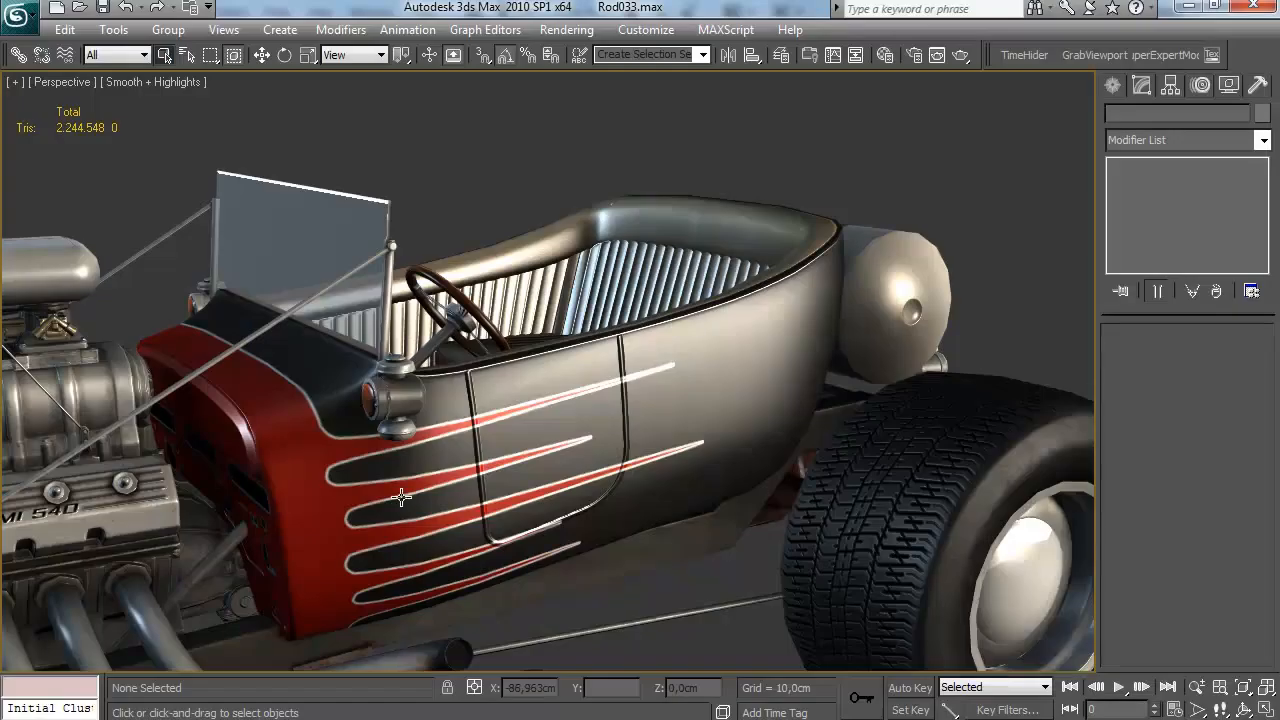
# Switch to 3ds Max and set the Specular Global Level of the car body's 07 - Default material to 0,0
pyautogui.moveTo(400, 498); pyautogui.dragTo(118, 572)
pyautogui.scroll(-5, 600, 470)
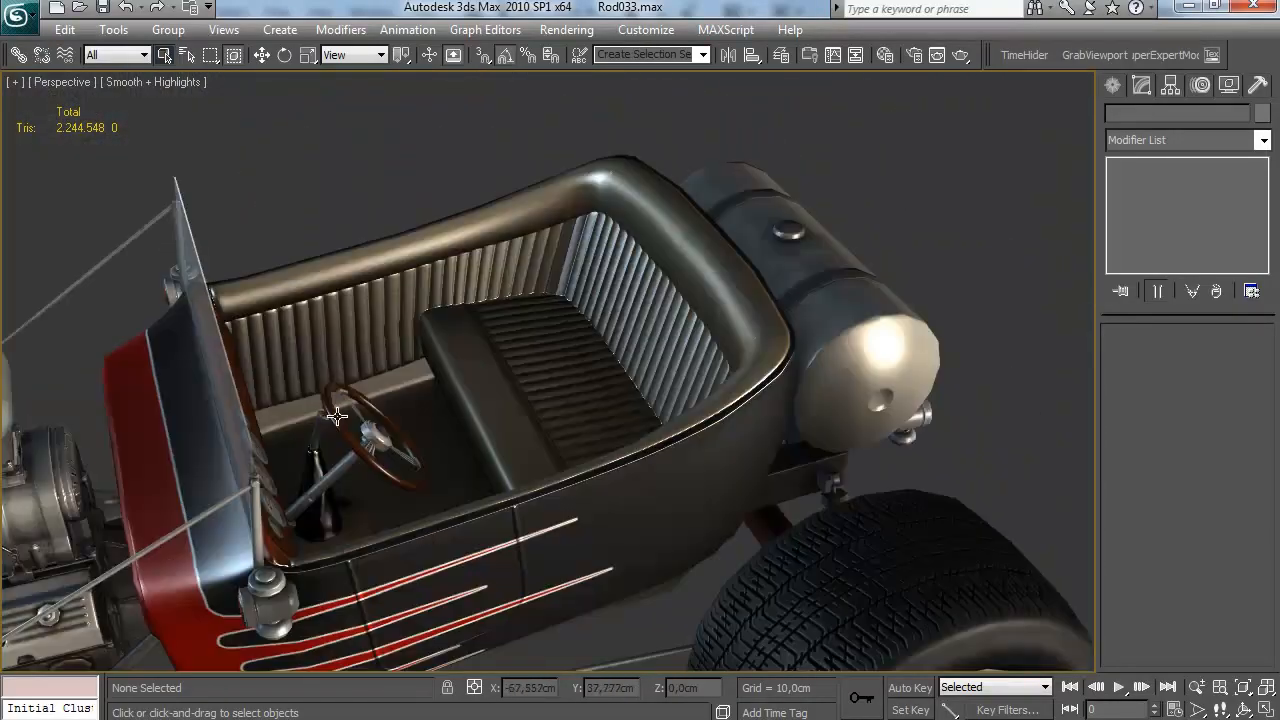
pyautogui.press('m')
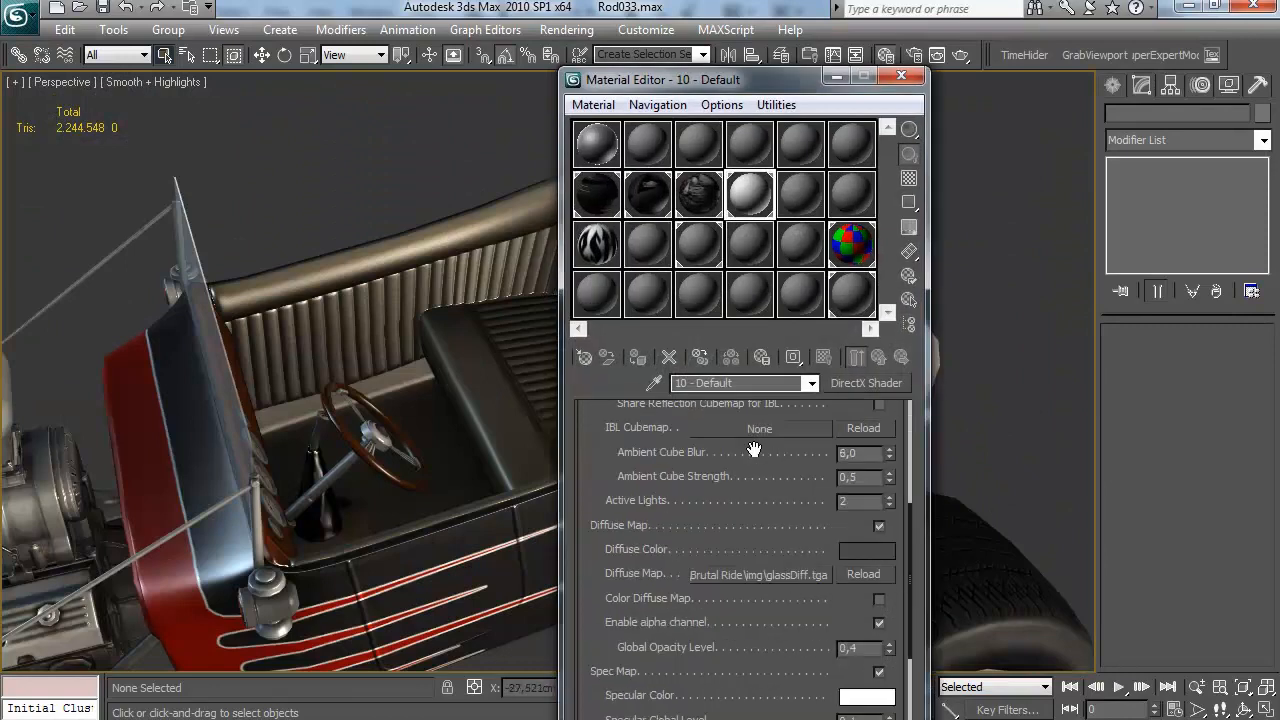
pyautogui.scroll(-10, 697, 518)
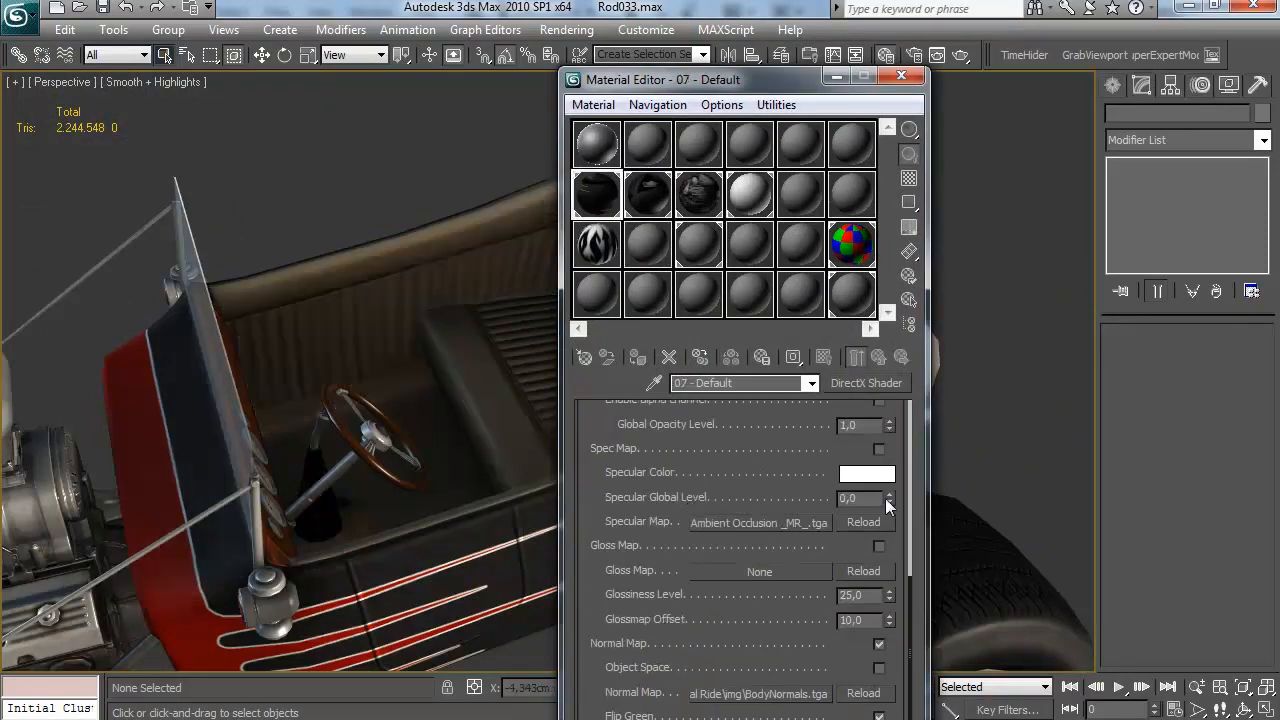
pyautogui.click(902, 78)
# Examine the updated diffuse texture on the low-poly body from all around, including the flames, dashboard, seat and interior trim
pyautogui.moveTo(500, 410); pyautogui.dragTo(470, 433)
pyautogui.scroll(-3, 238, 444)
pyautogui.scroll(-4, 470, 450)
pyautogui.scroll(8, 471, 520)
pyautogui.scroll(-5, 570, 522)
pyautogui.scroll(-3, 560, 608)
pyautogui.scroll(-4, 354, 460)
pyautogui.scroll(4, 463, 483)
pyautogui.scroll(-4, 366, 466)
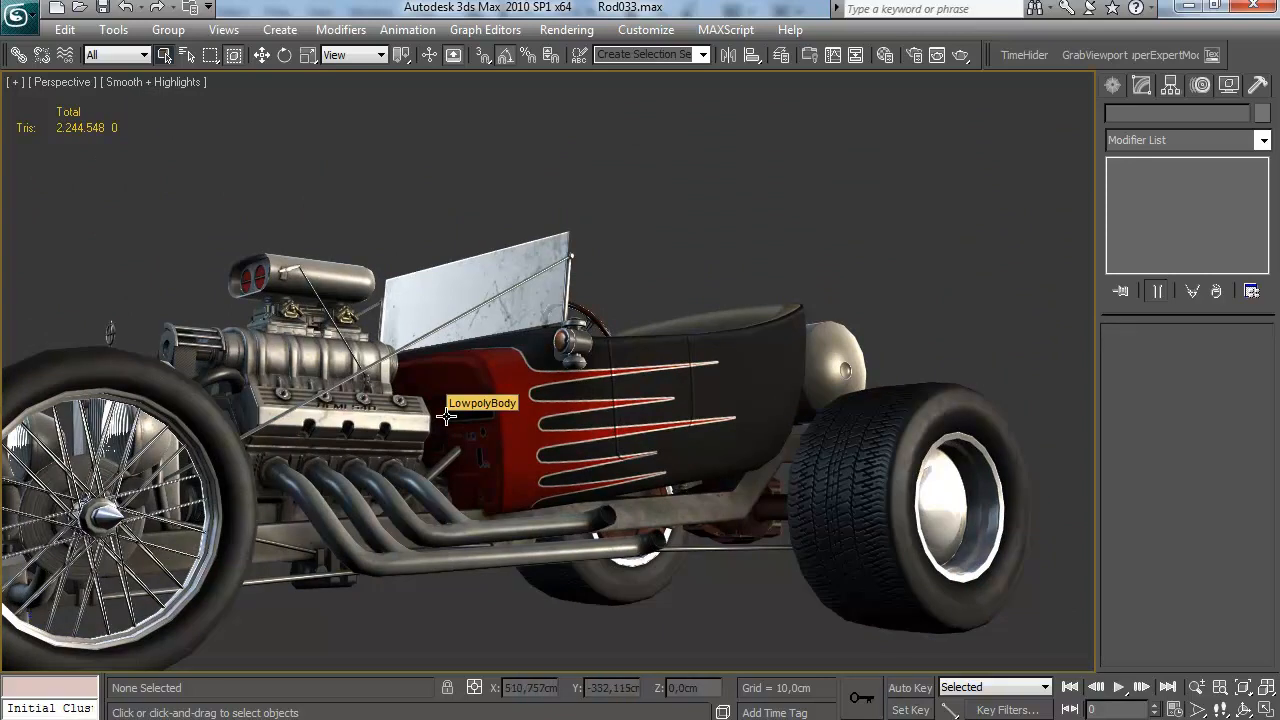
pyautogui.moveTo(480, 412); pyautogui.dragTo(459, 510)
pyautogui.scroll(5, 560, 434)
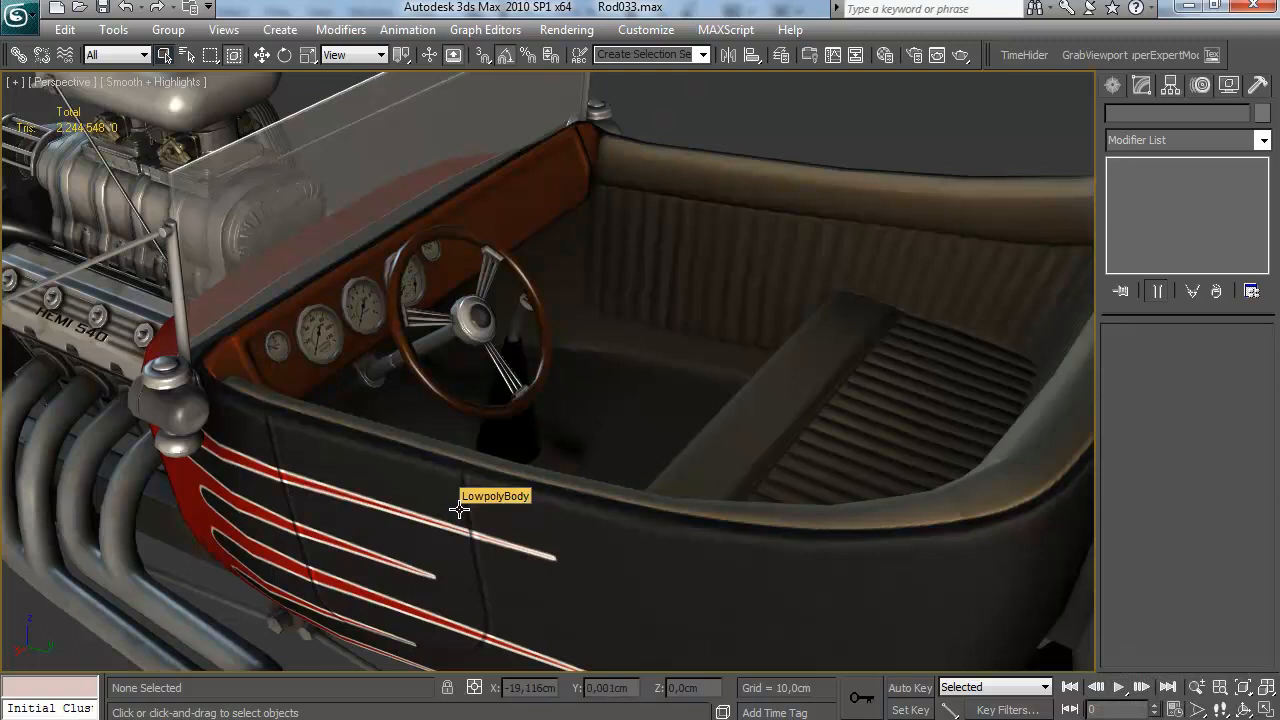
pyautogui.moveTo(459, 510); pyautogui.dragTo(802, 453)
# Review the shader parameters of the 10 - Default glass material, down to its diffuse map settings
pyautogui.press('m')
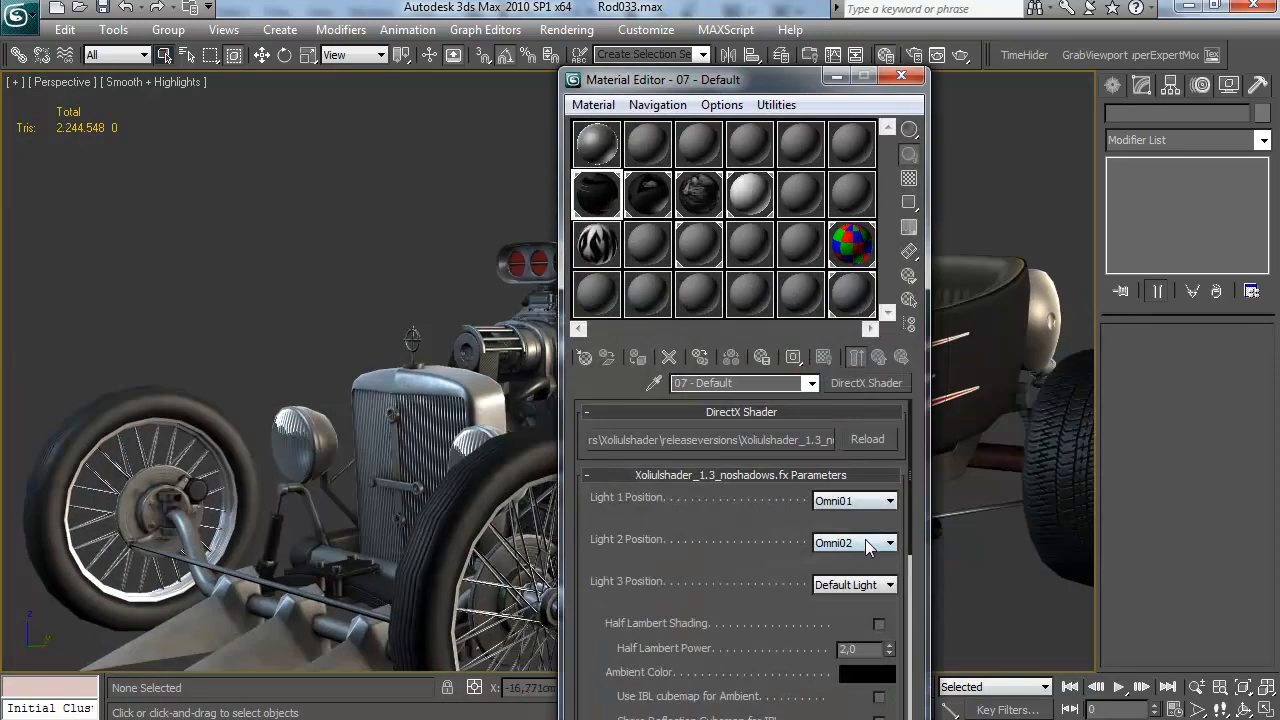
pyautogui.click(790, 539)
pyautogui.scroll(-2, 818, 594)
pyautogui.click(759, 203)
pyautogui.scroll(-4, 845, 620)
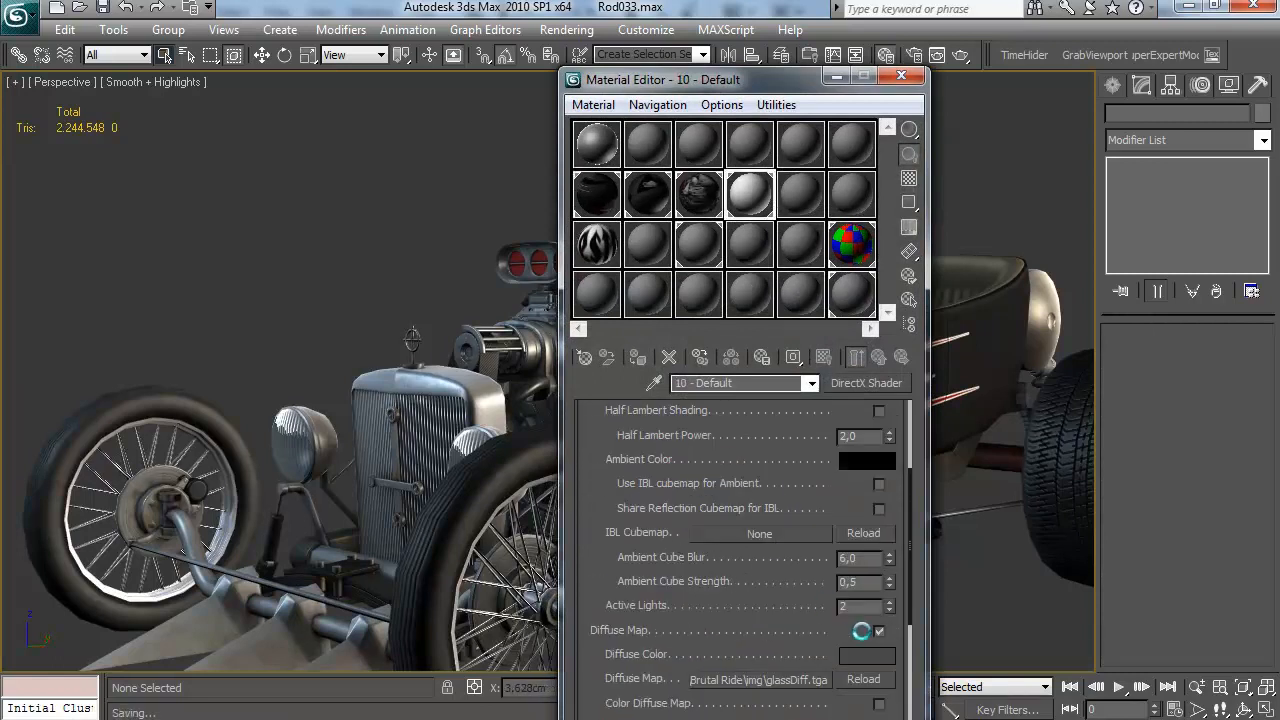
pyautogui.click(903, 77)
# Inspect the windshield, firewall and flame-painted side of the car body from front and side angles, near and far
pyautogui.moveTo(791, 246); pyautogui.dragTo(651, 331)
pyautogui.scroll(-4, 841, 256)
pyautogui.scroll(4, 850, 290)
pyautogui.scroll(4, 666, 377)
pyautogui.moveTo(666, 377); pyautogui.dragTo(611, 395)
pyautogui.scroll(-4, 670, 410)
pyautogui.scroll(5, 611, 395)
pyautogui.scroll(-1, 629, 437)
pyautogui.scroll(-3, 621, 420)
pyautogui.moveTo(620, 394); pyautogui.dragTo(644, 375)
pyautogui.scroll(10, 644, 375)
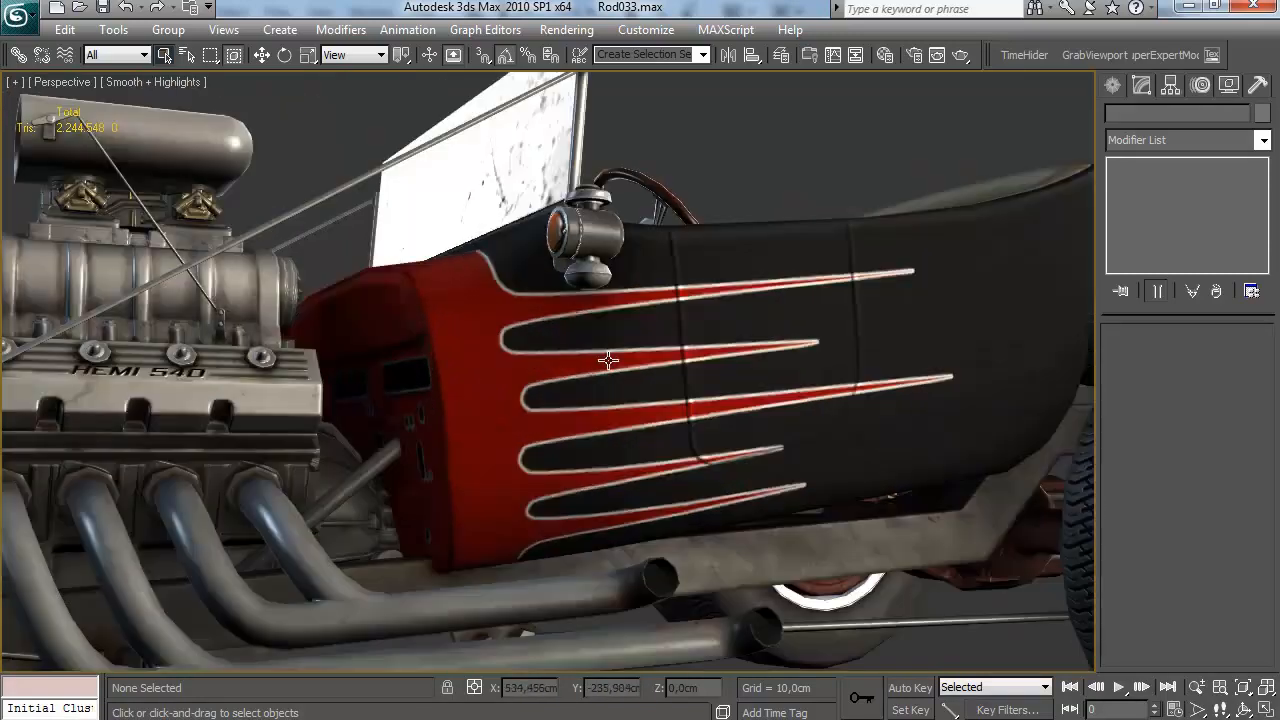
pyautogui.scroll(-10, 580, 370)
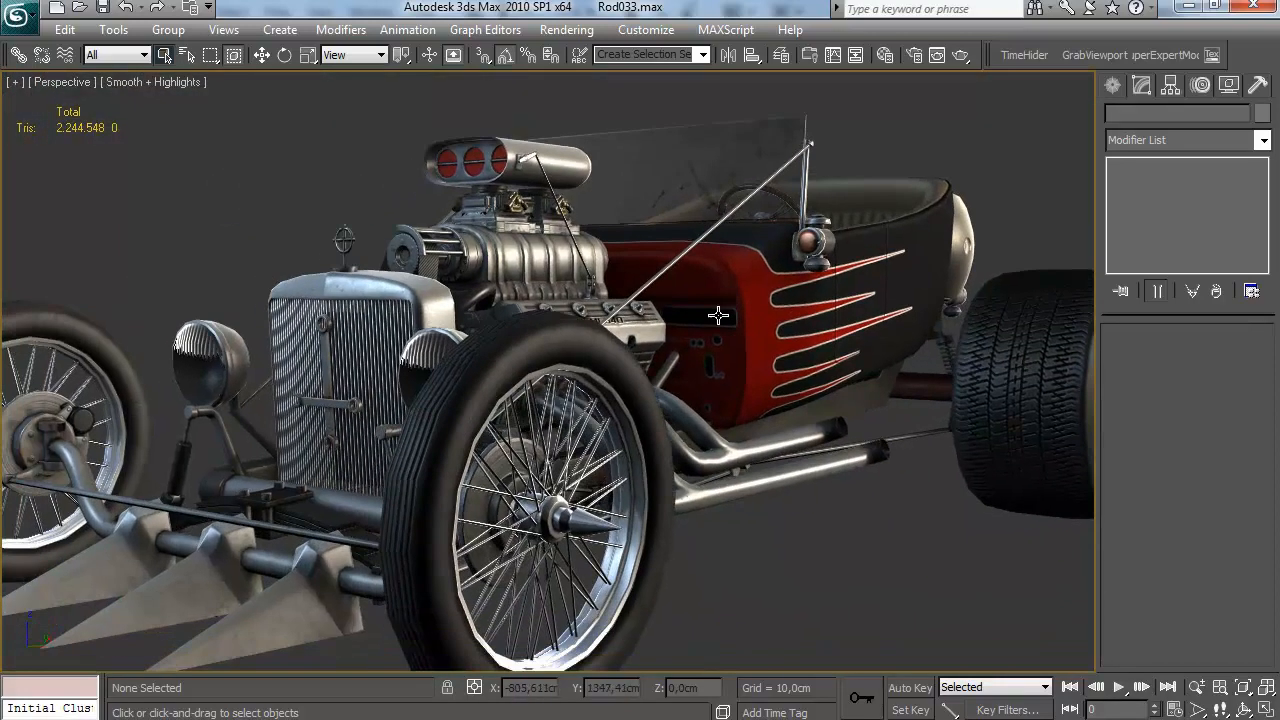
pyautogui.scroll(10, 694, 347)
pyautogui.moveTo(660, 487); pyautogui.dragTo(505, 533)
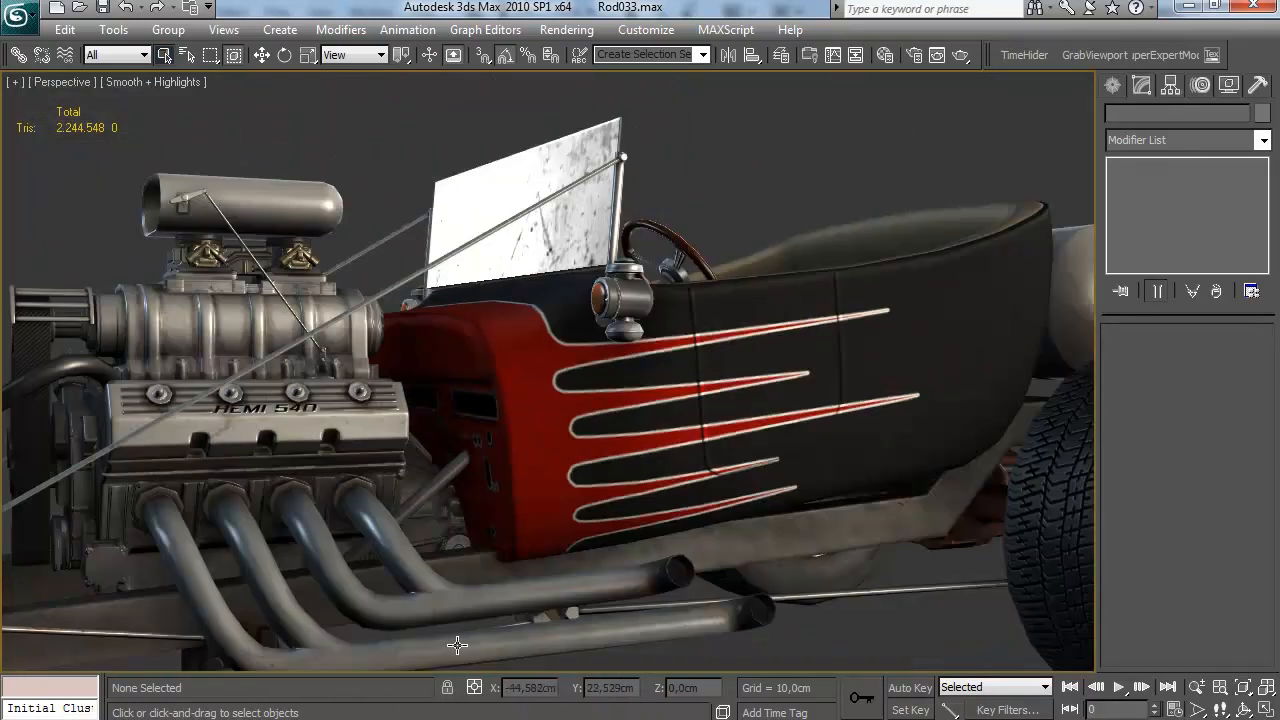